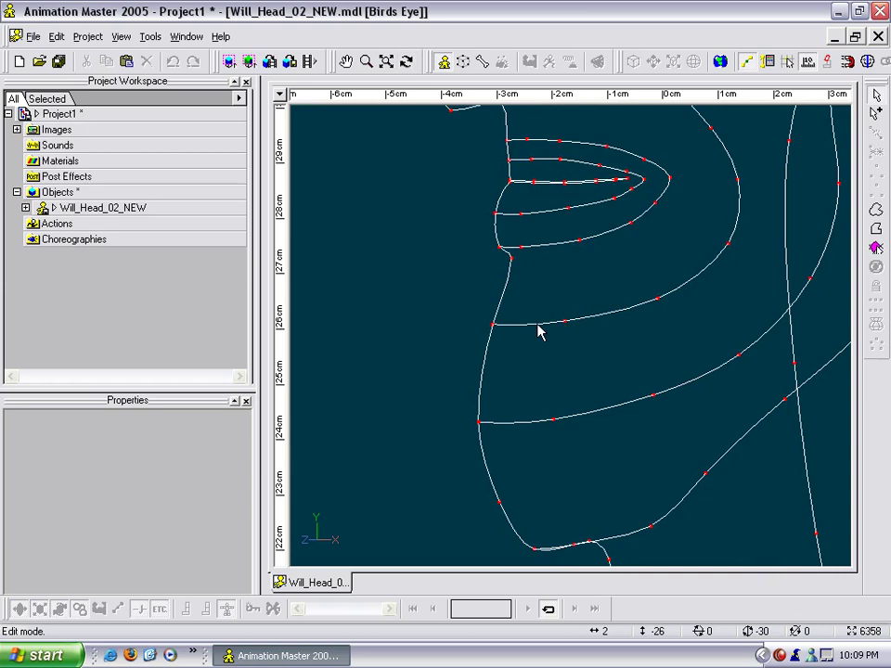
# Stitch two cross splines over the lower lip near the centre line, from the inner mouth line to the outer lip contour.
pyautogui.click(540, 330)
pyautogui.click(556, 298)
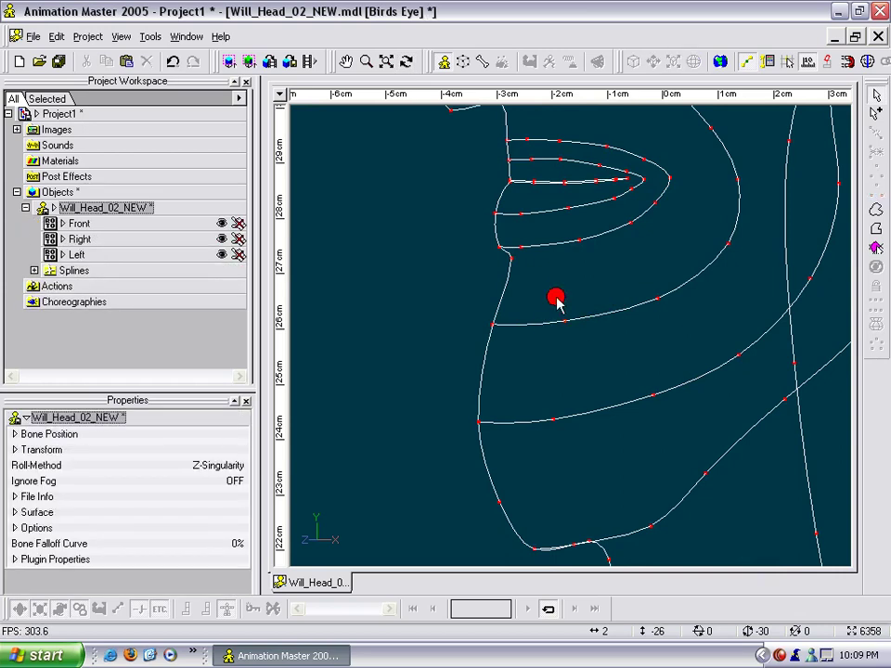
pyautogui.scroll(5, 531, 203)
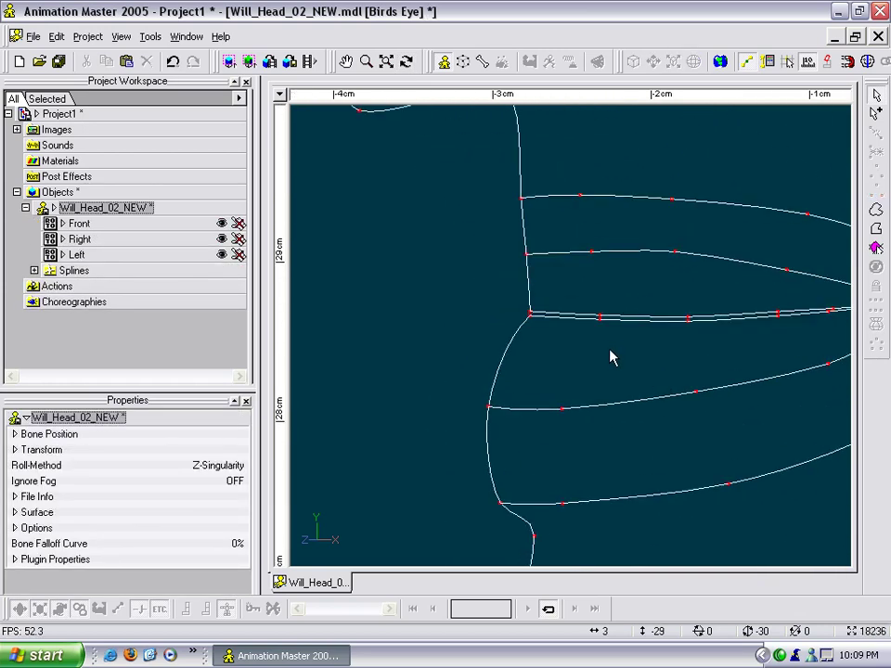
pyautogui.press('a')
pyautogui.click(599, 321)
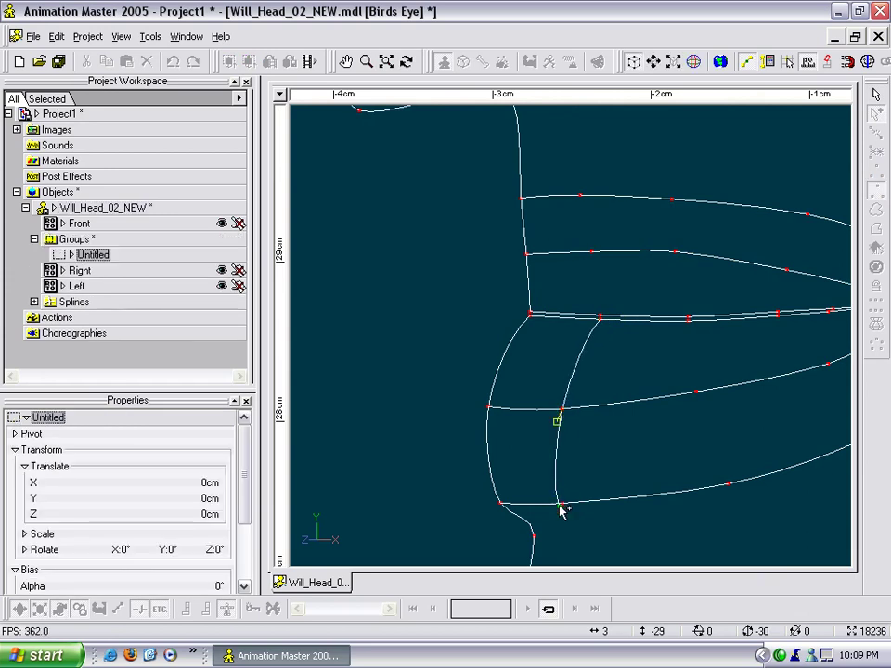
pyautogui.moveTo(640, 442); pyautogui.dragTo(567, 328)
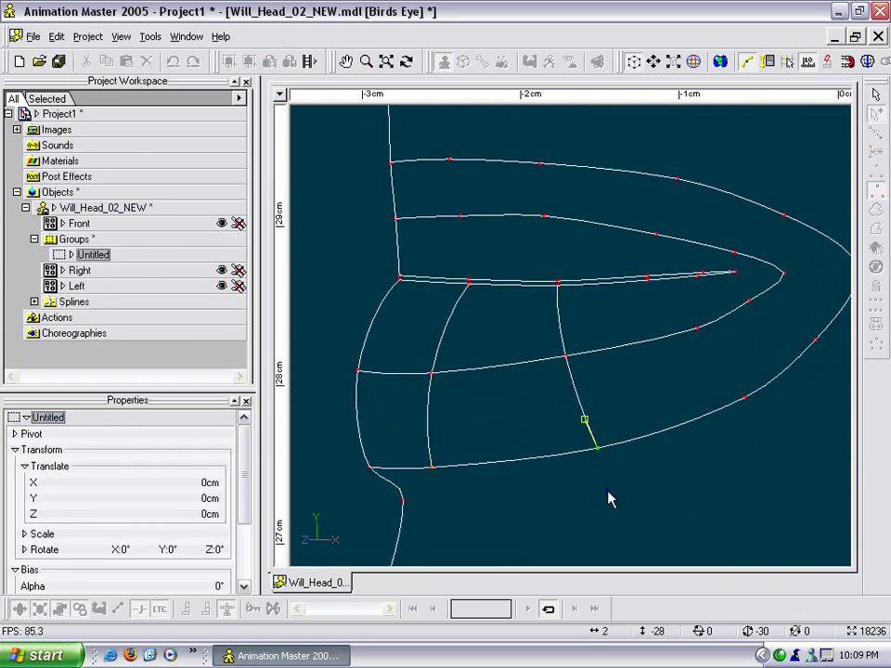
pyautogui.press('Escape')
# Stitch the next two cross splines over the lower lip, continuing towards the mouth corner.
pyautogui.moveTo(431, 377); pyautogui.dragTo(431, 375)
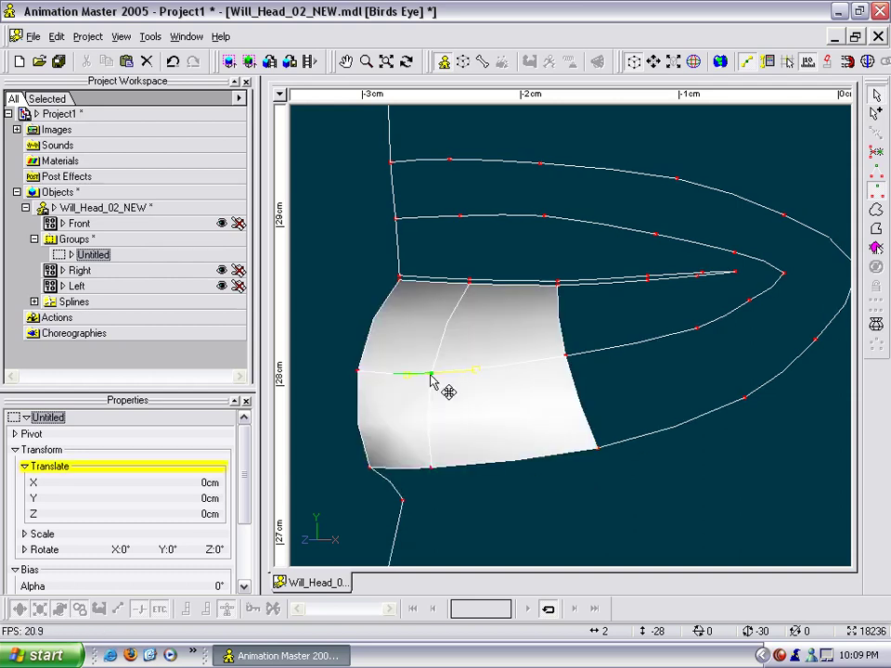
pyautogui.moveTo(464, 421); pyautogui.dragTo(423, 430)
pyautogui.click(619, 410)
pyautogui.moveTo(527, 339); pyautogui.dragTo(529, 312)
pyautogui.moveTo(533, 244)
pyautogui.mouseDown()
pyautogui.moveTo(622, 417)
pyautogui.moveTo(614, 400)
pyautogui.mouseUp()
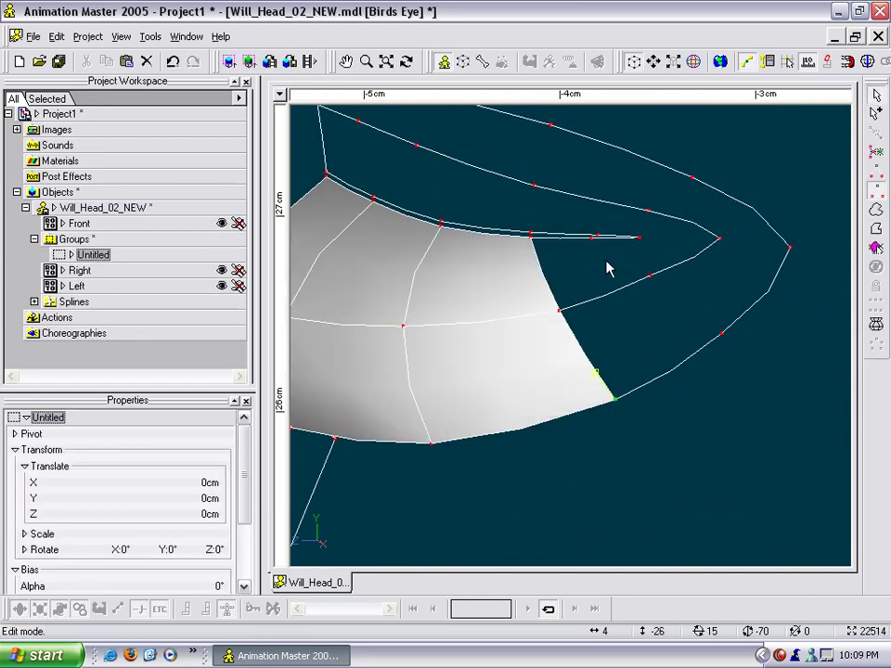
pyautogui.moveTo(652, 278); pyautogui.dragTo(650, 277)
pyautogui.moveTo(650, 277)
pyautogui.mouseDown()
pyautogui.moveTo(728, 342)
pyautogui.moveTo(722, 332)
pyautogui.mouseUp()
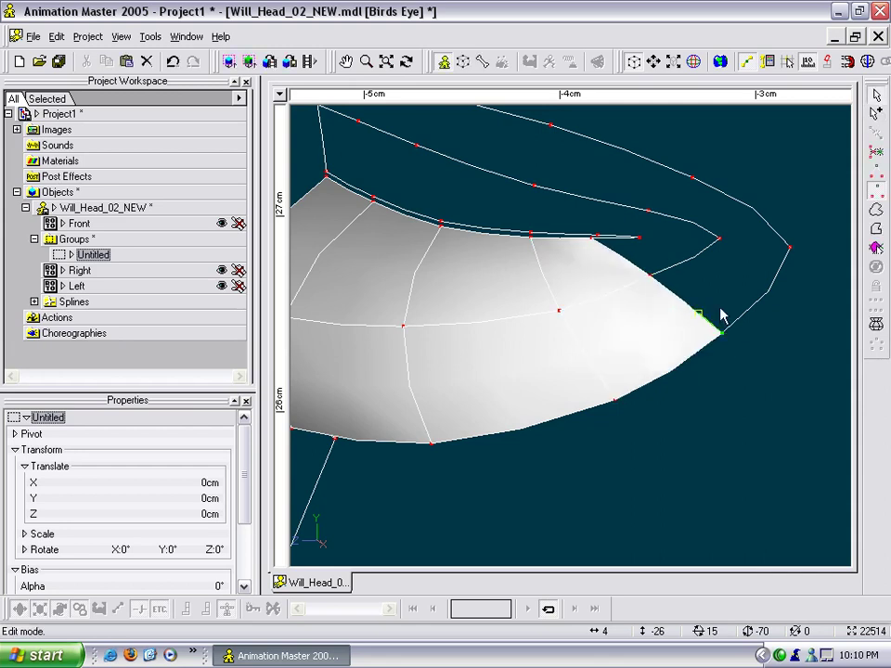
# Join the lip contours at the mouth corner and add the upper lip's cross spline nearest the corner.
pyautogui.moveTo(731, 250); pyautogui.dragTo(723, 239)
pyautogui.moveTo(723, 239); pyautogui.dragTo(790, 247)
pyautogui.moveTo(801, 239); pyautogui.dragTo(768, 315, button='middle')
pyautogui.scroll(3, 729, 310)
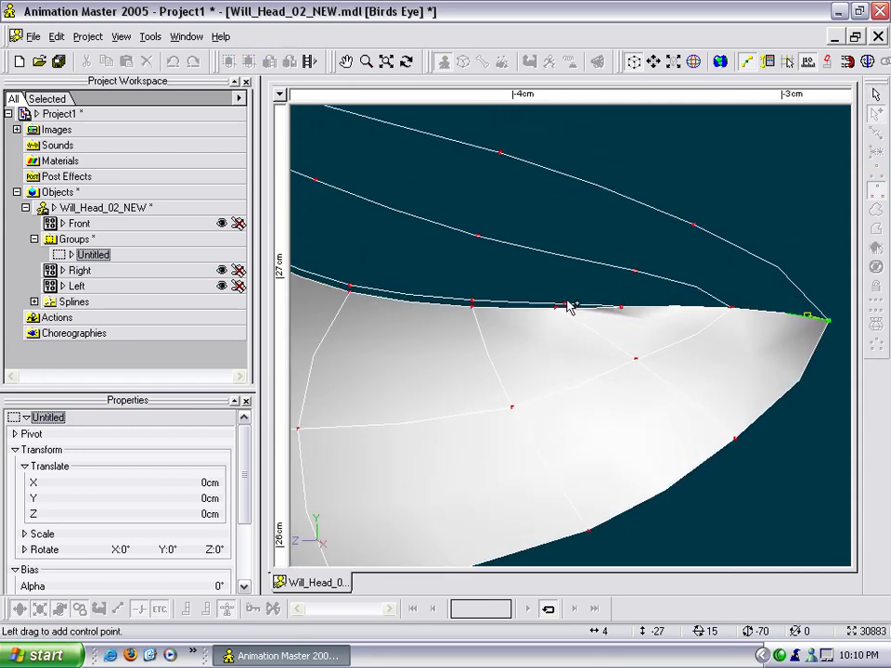
pyautogui.moveTo(647, 269); pyautogui.dragTo(648, 269)
pyautogui.moveTo(695, 233); pyautogui.dragTo(697, 230)
# Add the next cross spline from the upper inner mouth line through the middle contour to the upper lip's outer contour.
pyautogui.moveTo(559, 282); pyautogui.dragTo(599, 290, button='middle')
pyautogui.press('t')
pyautogui.moveTo(598, 290); pyautogui.dragTo(572, 282)
pyautogui.press('a')
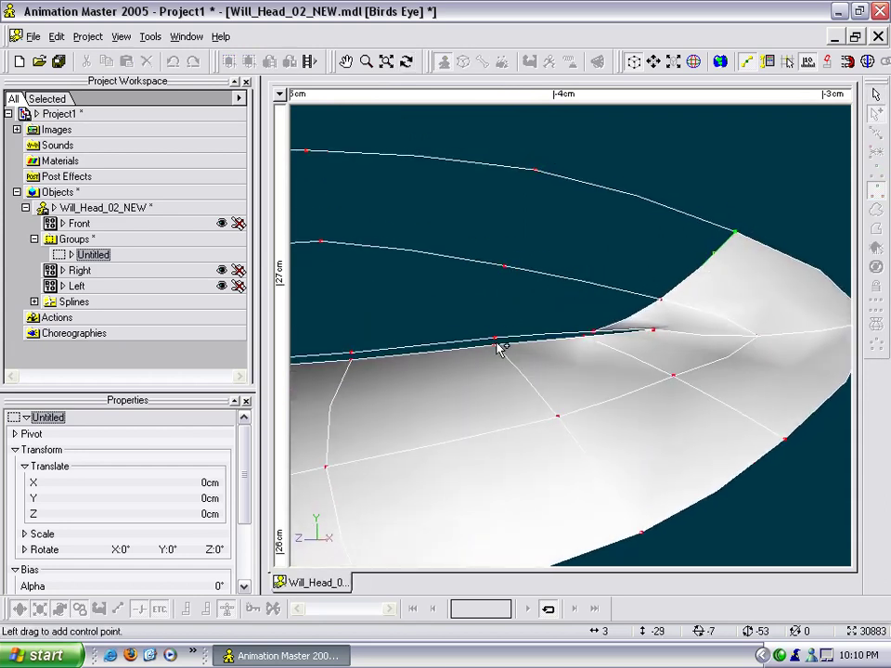
pyautogui.moveTo(505, 268); pyautogui.dragTo(518, 225)
pyautogui.rightClick(533, 171)
# Add the two remaining upper-lip cross splines between the last patch and the centre line.
pyautogui.moveTo(477, 256); pyautogui.dragTo(662, 247, button='middle')
pyautogui.press('a')
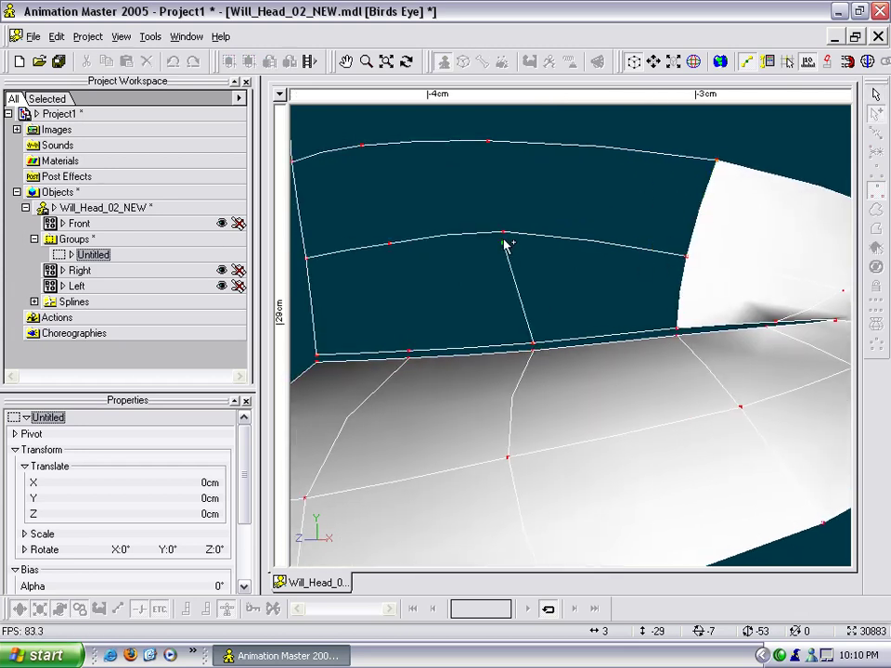
pyautogui.moveTo(501, 233); pyautogui.dragTo(495, 210)
pyautogui.moveTo(493, 147); pyautogui.dragTo(489, 142)
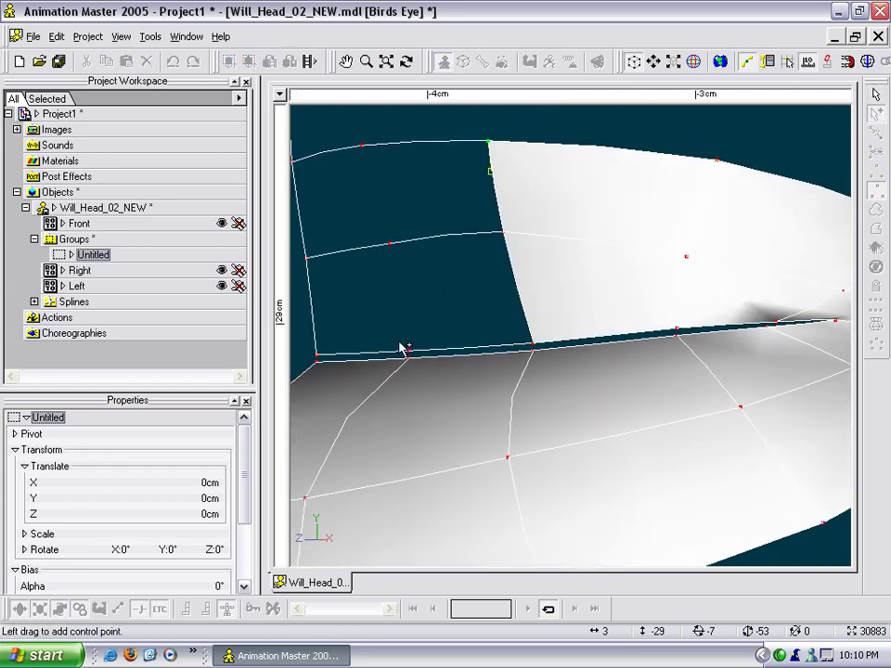
pyautogui.click(392, 243)
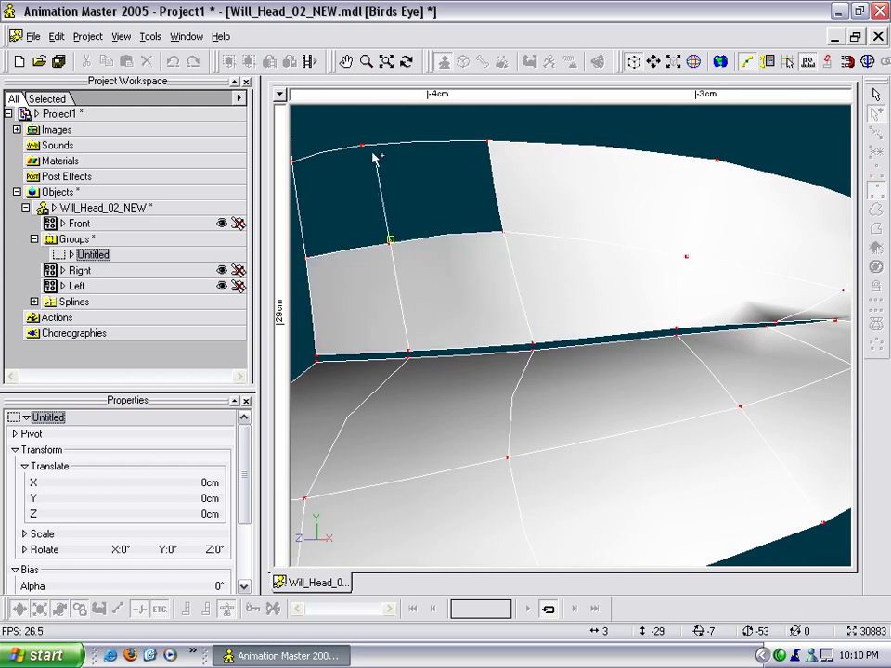
pyautogui.click(379, 150)
pyautogui.rightClick(475, 223)
# Examine the patched upper and lower lips from several angles.
pyautogui.scroll(-3, 482, 228)
pyautogui.press('t')
pyautogui.moveTo(558, 267)
pyautogui.mouseDown()
pyautogui.moveTo(576, 269)
pyautogui.moveTo(559, 278)
pyautogui.moveTo(602, 293)
pyautogui.moveTo(547, 282)
pyautogui.moveTo(567, 291)
pyautogui.mouseUp()
pyautogui.scroll(-2, 557, 274)
pyautogui.scroll(2, 466, 291)
pyautogui.press('t')
pyautogui.moveTo(453, 278); pyautogui.dragTo(464, 301)
pyautogui.scroll(-10, 470, 304)
# Connect the outer mouth-corner point to the surrounding cheek contour with a new spline.
pyautogui.press('m')
pyautogui.scroll(2, 494, 267)
pyautogui.moveTo(569, 369); pyautogui.dragTo(527, 271)
pyautogui.press('m')
pyautogui.scroll(2, 527, 275)
pyautogui.press('m')
pyautogui.moveTo(627, 244); pyautogui.dragTo(495, 377)
pyautogui.press('a')
pyautogui.moveTo(519, 291)
pyautogui.mouseDown()
pyautogui.moveTo(626, 310)
pyautogui.moveTo(661, 304)
pyautogui.mouseUp()
pyautogui.rightClick(641, 301)
# Connect the two outer lower-lip points nearest the mouth corner to the first contour below the lips.
pyautogui.press('m')
pyautogui.moveTo(681, 383); pyautogui.dragTo(707, 296)
pyautogui.press('a')
pyautogui.moveTo(508, 252); pyautogui.dragTo(639, 338)
pyautogui.rightClick(640, 338)
pyautogui.press('m')
pyautogui.moveTo(608, 438); pyautogui.dragTo(685, 349)
pyautogui.press('a')
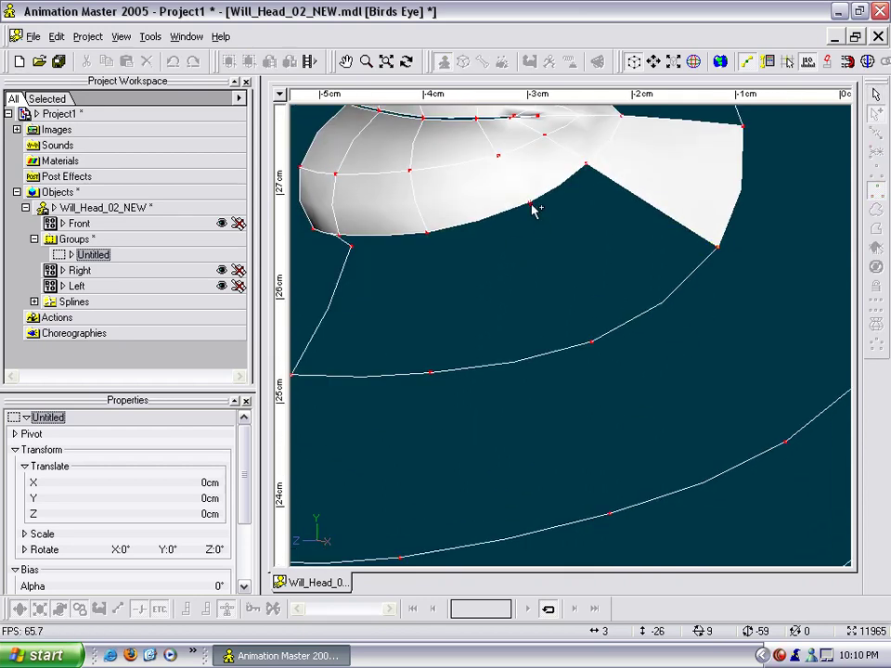
pyautogui.press('Escape')
pyautogui.moveTo(594, 350); pyautogui.dragTo(593, 345)
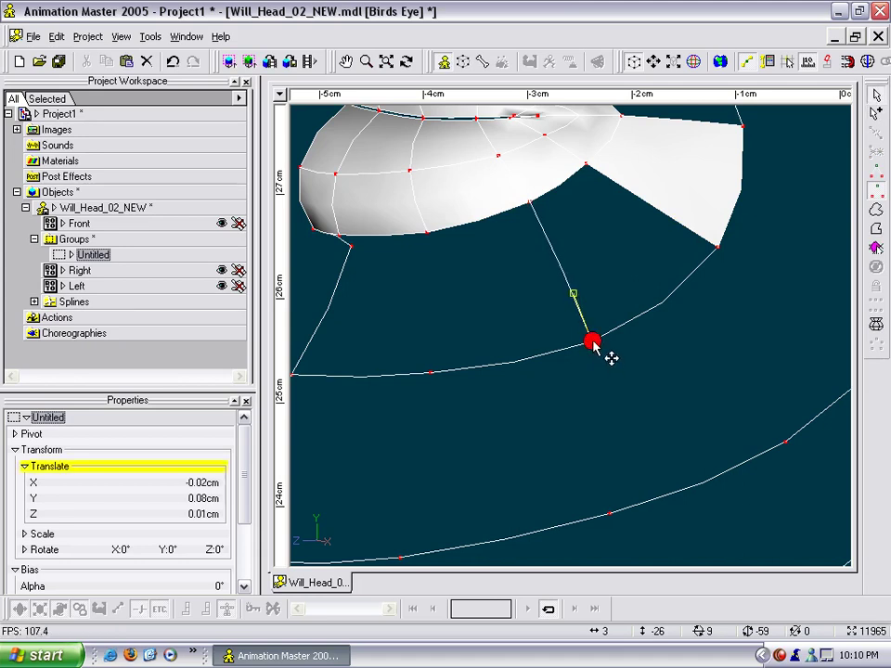
pyautogui.rightClick(594, 346)
# Connect the next outer lower-lip point towards the centre to the contour below it.
pyautogui.press('m')
pyautogui.moveTo(487, 373); pyautogui.dragTo(599, 383)
pyautogui.press('a')
pyautogui.moveTo(541, 245); pyautogui.dragTo(545, 379)
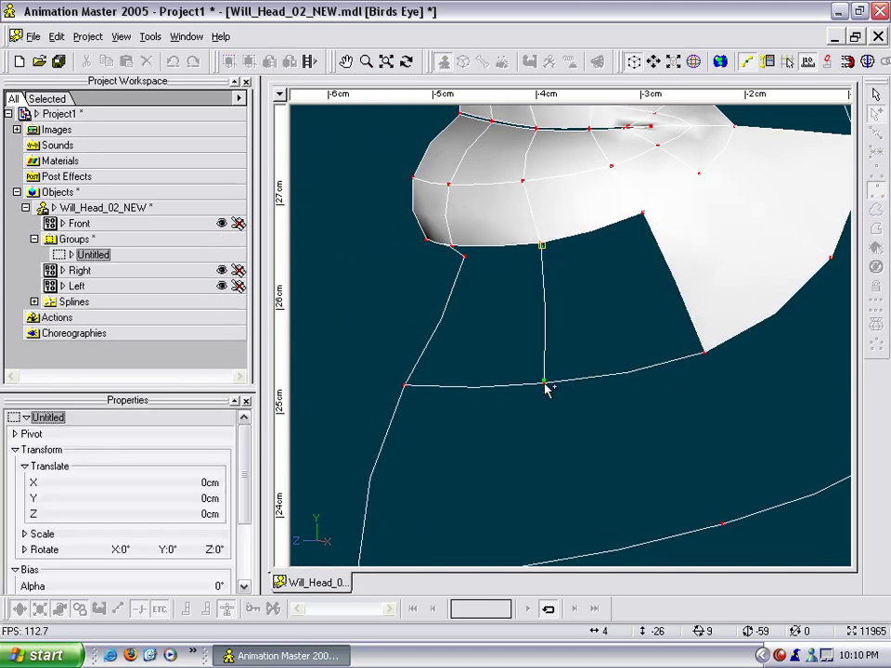
pyautogui.rightClick(545, 380)
pyautogui.press('Escape')
# Insert a control point on the first contour below the lower lip, between the centre line and its nearest point.
pyautogui.press('t')
pyautogui.moveTo(489, 420); pyautogui.dragTo(528, 406)
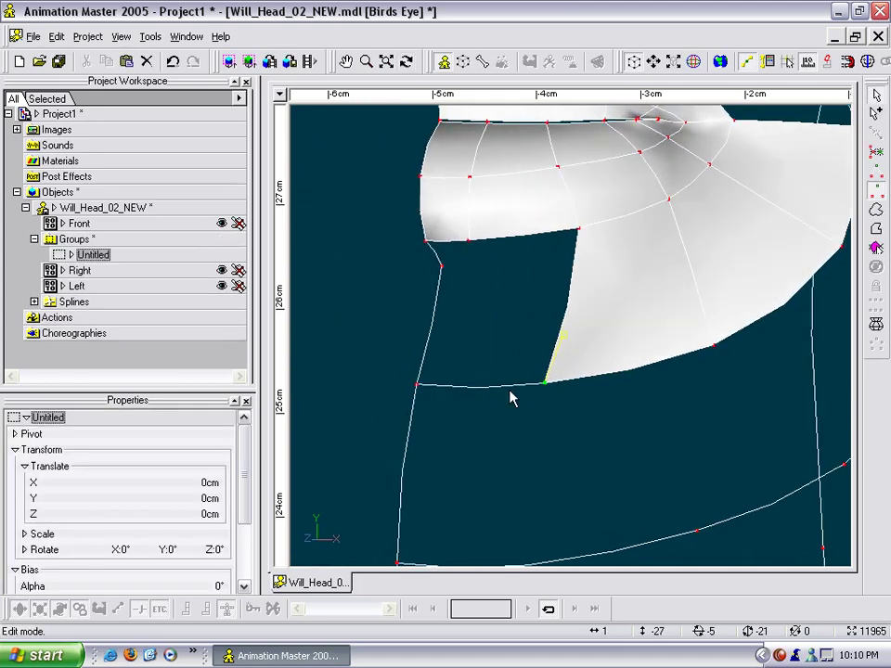
pyautogui.click(554, 404)
pyautogui.scroll(-3, 617, 355)
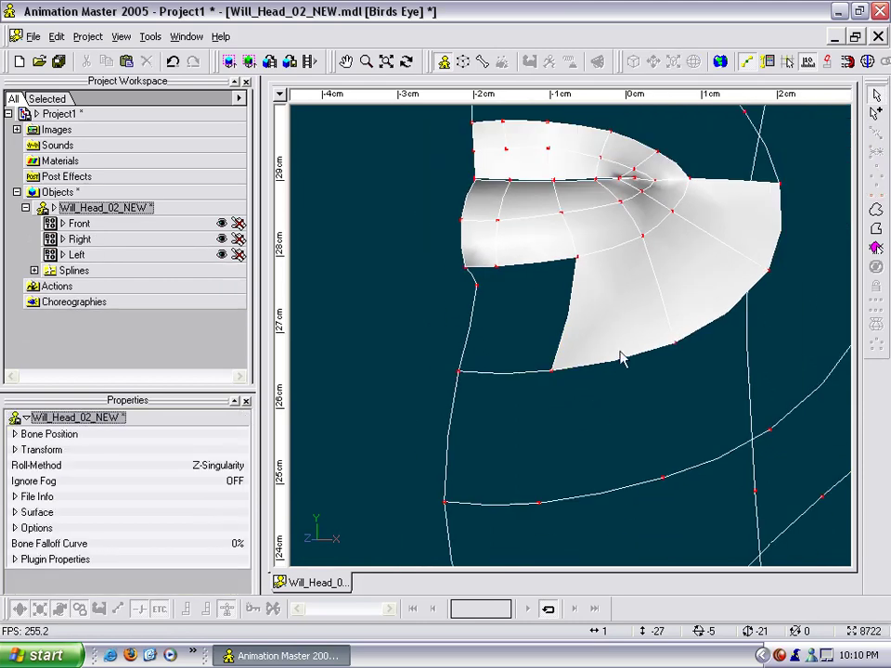
pyautogui.moveTo(617, 355); pyautogui.dragTo(582, 409, button='middle')
pyautogui.scroll(3, 582, 409)
pyautogui.press('t')
pyautogui.moveTo(581, 409); pyautogui.dragTo(495, 432)
pyautogui.moveTo(396, 463); pyautogui.dragTo(537, 399, button='middle')
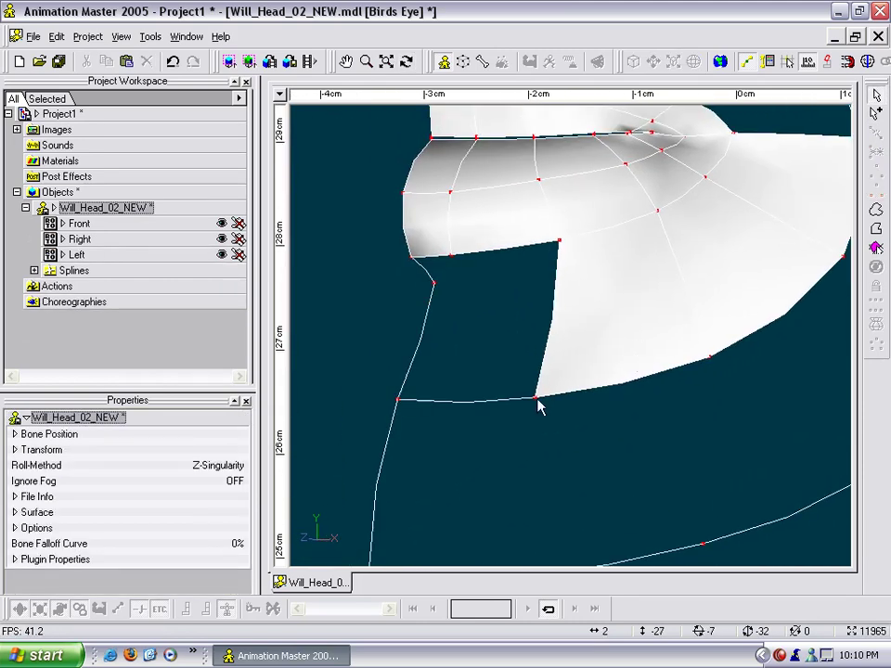
pyautogui.click(485, 401)
pyautogui.moveTo(501, 441); pyautogui.dragTo(520, 348, button='middle')
pyautogui.press('y')
# Insert matching control points near the centre line on the chin contour and the jawline contour.
pyautogui.moveTo(493, 484); pyautogui.dragTo(543, 364, button='middle')
pyautogui.moveTo(550, 506); pyautogui.dragTo(514, 301, button='middle')
pyautogui.click(572, 393)
pyautogui.press('t')
pyautogui.moveTo(593, 414); pyautogui.dragTo(618, 432)
pyautogui.moveTo(575, 391); pyautogui.dragTo(561, 394)
pyautogui.press('t')
pyautogui.moveTo(637, 372)
pyautogui.mouseDown()
pyautogui.moveTo(613, 371)
pyautogui.moveTo(629, 485)
pyautogui.moveTo(563, 398)
pyautogui.moveTo(564, 350)
pyautogui.mouseUp()
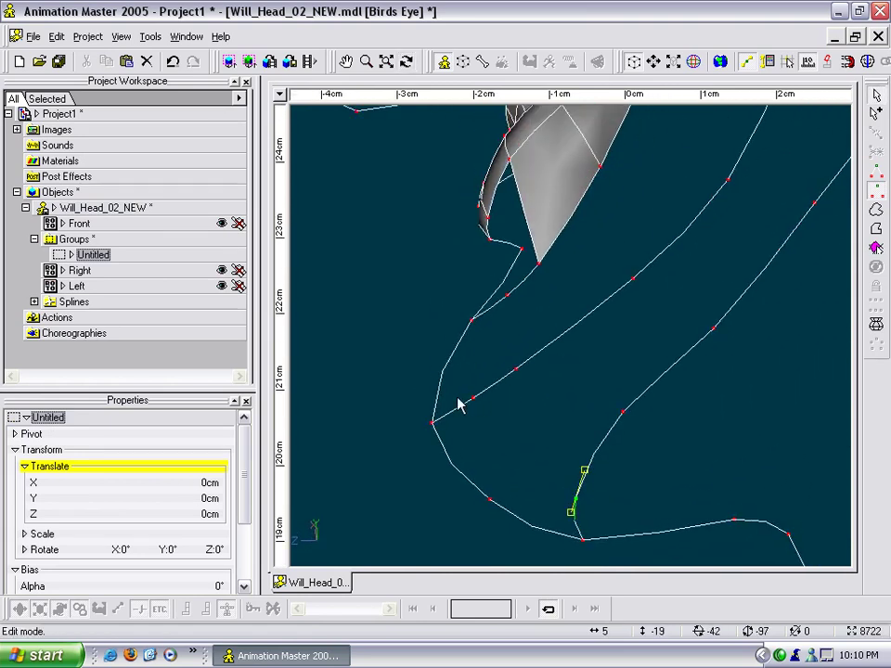
# Connect the outer lower-lip point beside the centre line to the inserted point on the first contour below.
pyautogui.press('t')
pyautogui.moveTo(493, 360); pyautogui.dragTo(525, 359)
pyautogui.press('h')
pyautogui.moveTo(546, 242); pyautogui.dragTo(534, 368)
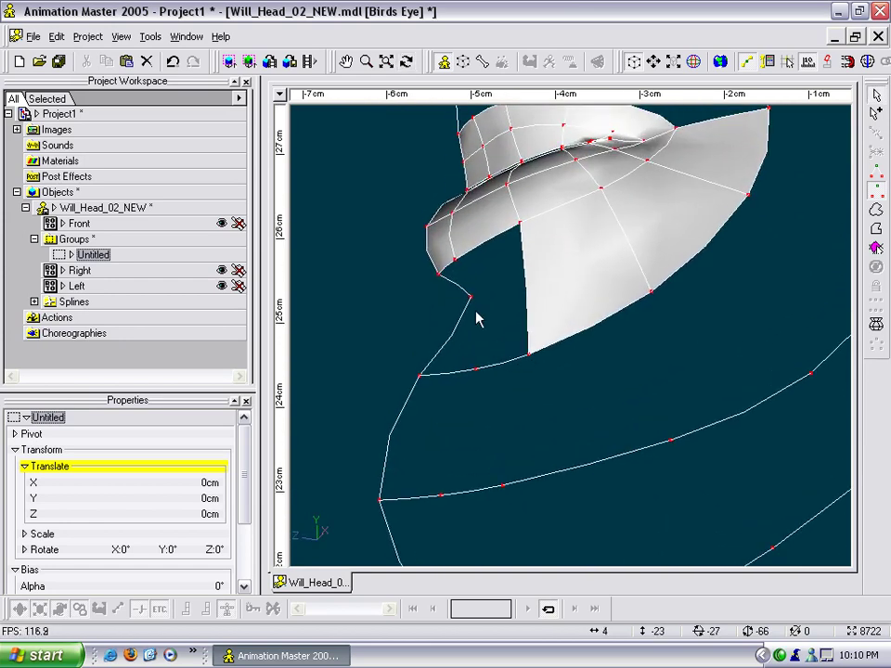
pyautogui.press('a')
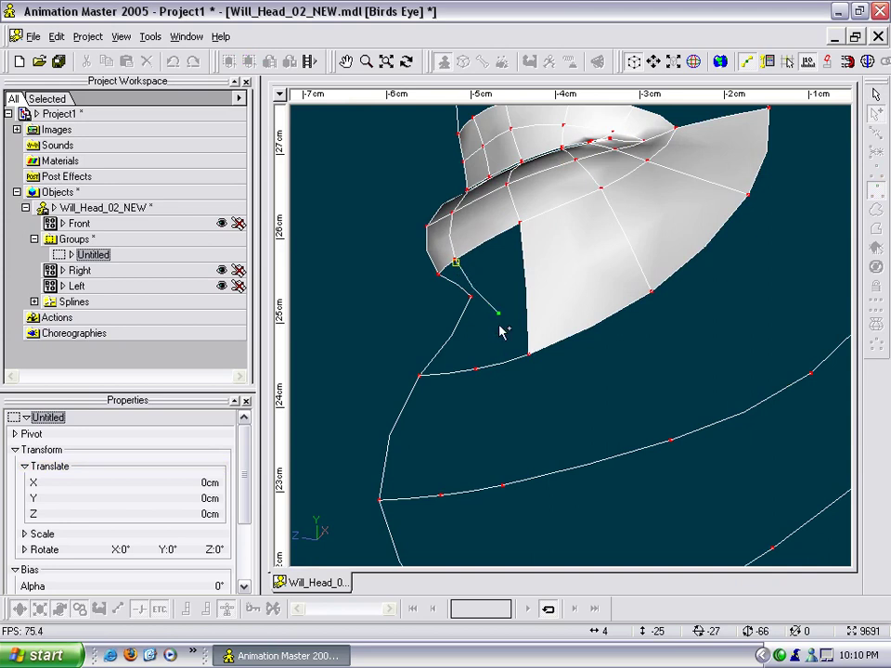
pyautogui.rightClick(475, 369)
# Extend the two splines nearest the centre line from the contour below the lips down to the chin contour.
pyautogui.press('t')
pyautogui.moveTo(495, 362); pyautogui.dragTo(510, 384)
pyautogui.press('a')
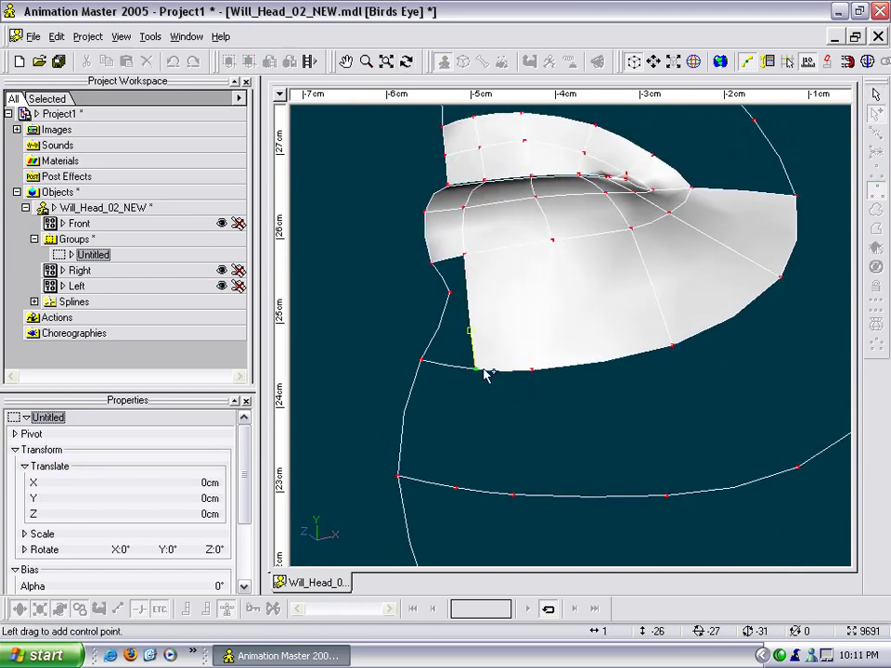
pyautogui.moveTo(455, 483); pyautogui.dragTo(455, 487)
pyautogui.rightClick(456, 486)
pyautogui.press('a')
pyautogui.moveTo(532, 370); pyautogui.dragTo(514, 493)
pyautogui.rightClick(514, 493)
pyautogui.press('a')
pyautogui.moveTo(671, 349); pyautogui.dragTo(712, 495)
pyautogui.rightClick(799, 476)
pyautogui.scroll(-3, 794, 480)
pyautogui.press('t')
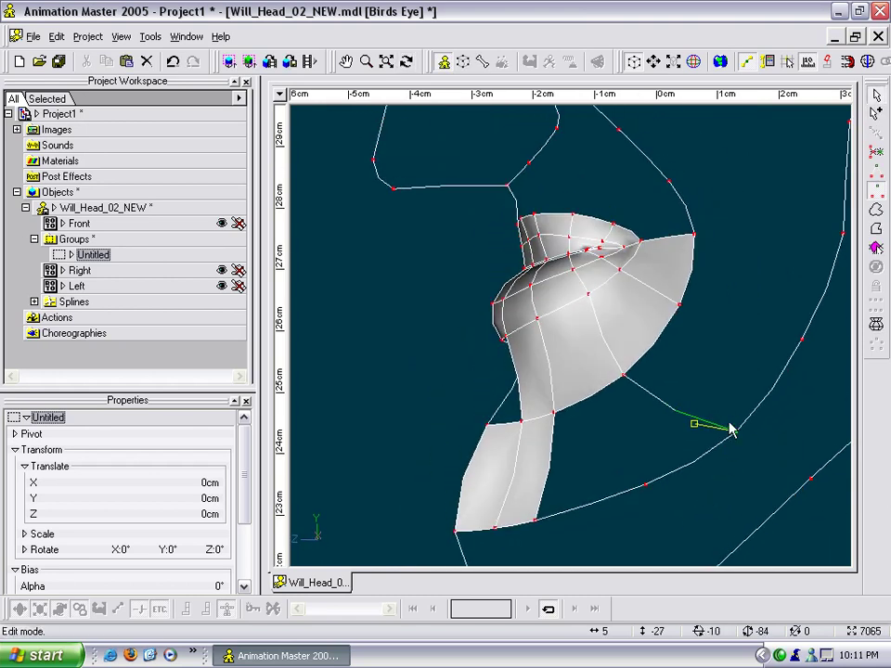
pyautogui.click(700, 428)
# Connect the next two points of the first contour around the mouth outward to the chin and cheek contour.
pyautogui.press('a')
pyautogui.moveTo(623, 377); pyautogui.dragTo(645, 481)
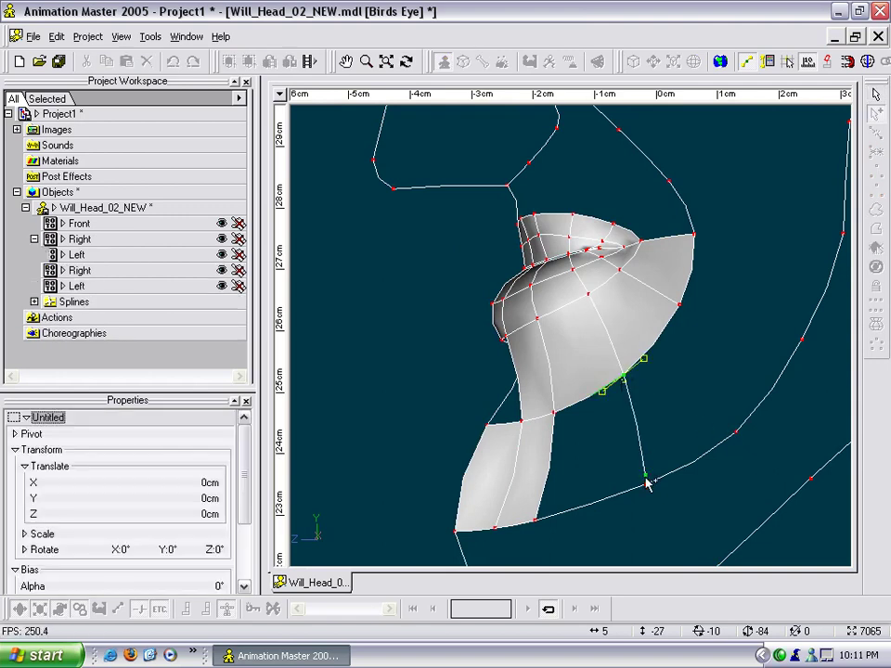
pyautogui.moveTo(682, 308); pyautogui.dragTo(796, 363)
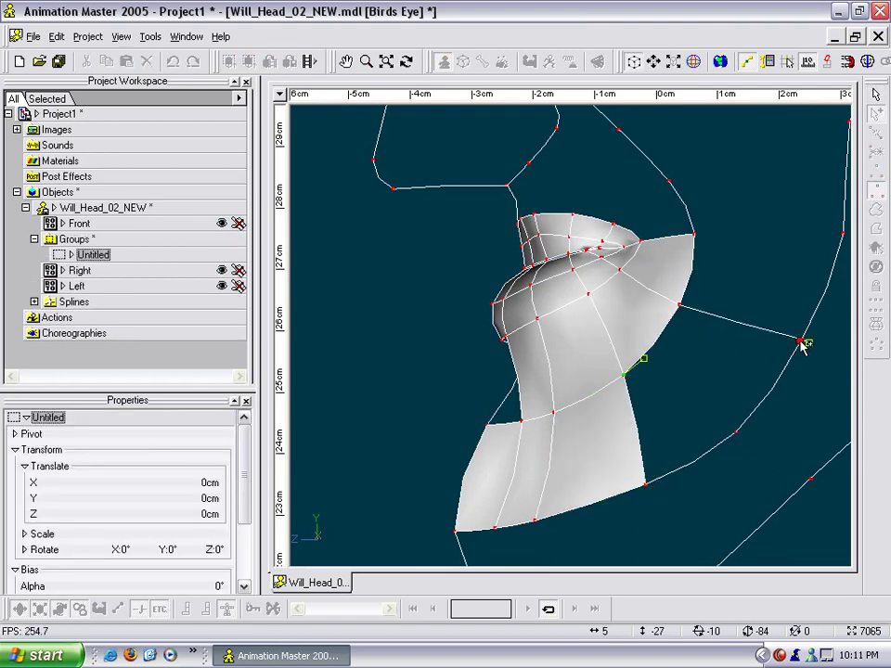
pyautogui.rightClick(801, 340)
# Extend a spline from the contour beside the mouth corner across the cheek to the outer contours.
pyautogui.scroll(-4, 703, 362)
pyautogui.press('t')
pyautogui.moveTo(703, 346); pyautogui.dragTo(690, 405, button='middle')
pyautogui.press('a')
pyautogui.moveTo(643, 328); pyautogui.dragTo(744, 329)
pyautogui.moveTo(743, 329); pyautogui.dragTo(813, 360)
pyautogui.press('Escape')
# Connect the lower cheek points of the chin contour to the jawline contour.
pyautogui.moveTo(793, 431); pyautogui.dragTo(769, 372, button='middle')
pyautogui.press('a')
pyautogui.moveTo(752, 362); pyautogui.dragTo(770, 372)
pyautogui.moveTo(690, 424); pyautogui.dragTo(592, 344)
pyautogui.rightClick(641, 399)
pyautogui.keyDown('shift'); pyautogui.rightClick(591, 344); pyautogui.keyUp('shift')
pyautogui.press('Escape')
# Connect two further chin-contour points towards the front of the chin down to the jawline contour.
pyautogui.moveTo(627, 369); pyautogui.dragTo(586, 264, button='middle')
pyautogui.scroll(3, 586, 265)
pyautogui.press('a')
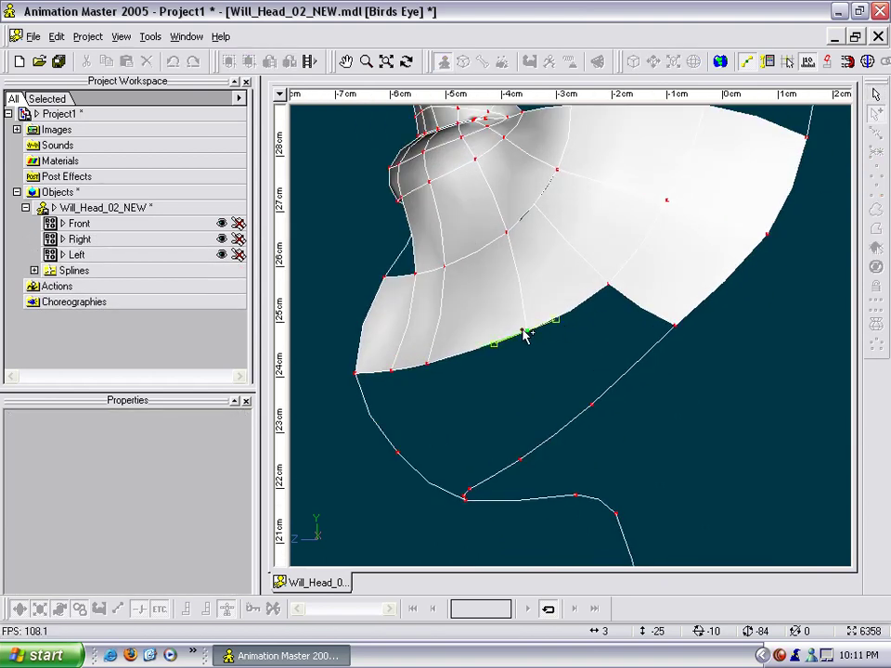
pyautogui.moveTo(527, 331); pyautogui.dragTo(593, 402)
pyautogui.rightClick(592, 403)
pyautogui.press('a')
pyautogui.moveTo(426, 364); pyautogui.dragTo(559, 477)
pyautogui.rightClick(519, 458)
# Connect the chin-contour point beside the centre line to the inserted jawline point.
pyautogui.press('t')
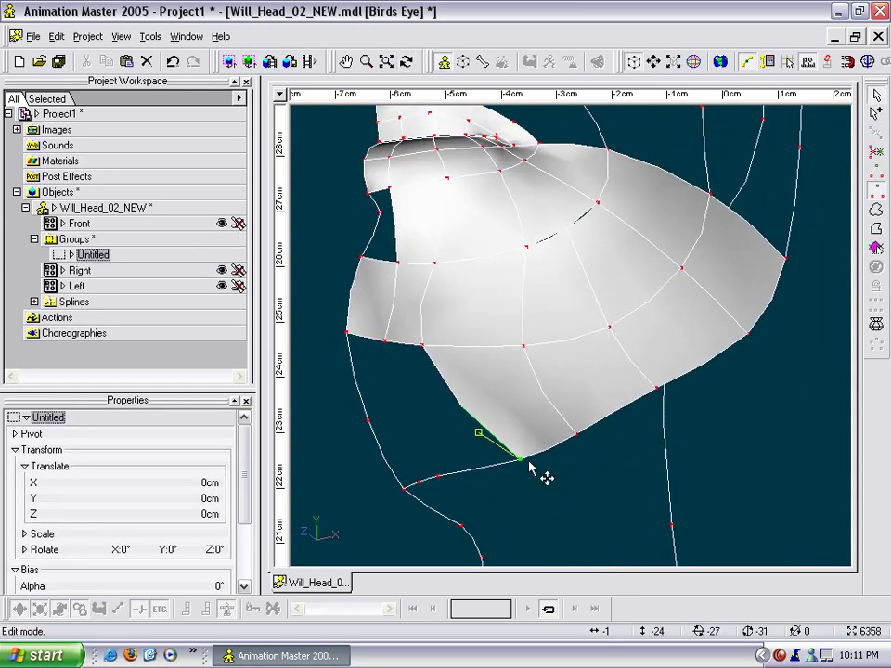
pyautogui.press('a')
pyautogui.moveTo(386, 344); pyautogui.dragTo(397, 475)
pyautogui.rightClick(441, 479)
# Move the chin contour's front control points forward along Z to round out the chin, as seen from the side.
pyautogui.press('t')
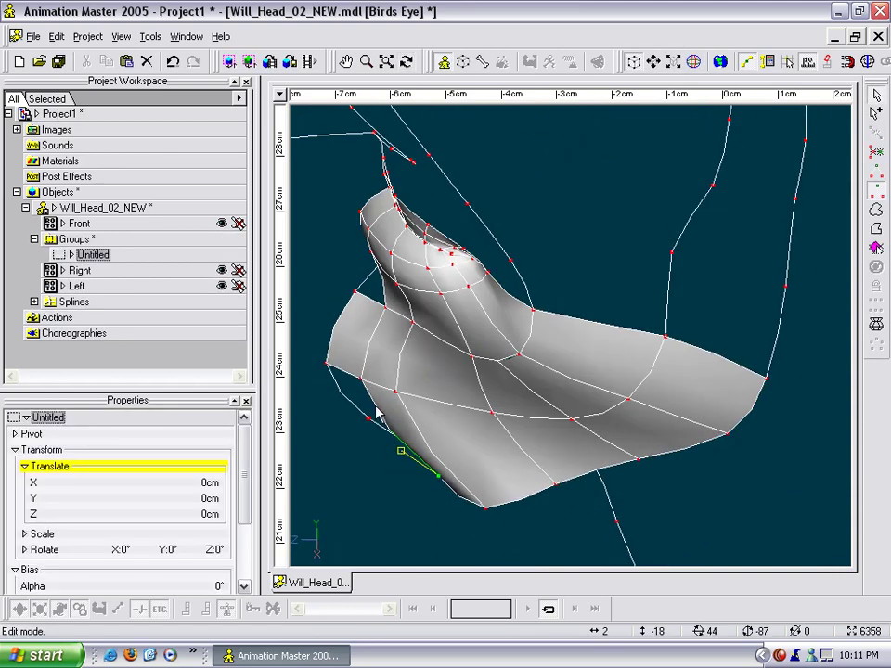
pyautogui.click(364, 380)
pyautogui.moveTo(377, 397)
pyautogui.mouseDown()
pyautogui.moveTo(356, 396)
pyautogui.moveTo(367, 405)
pyautogui.mouseUp()
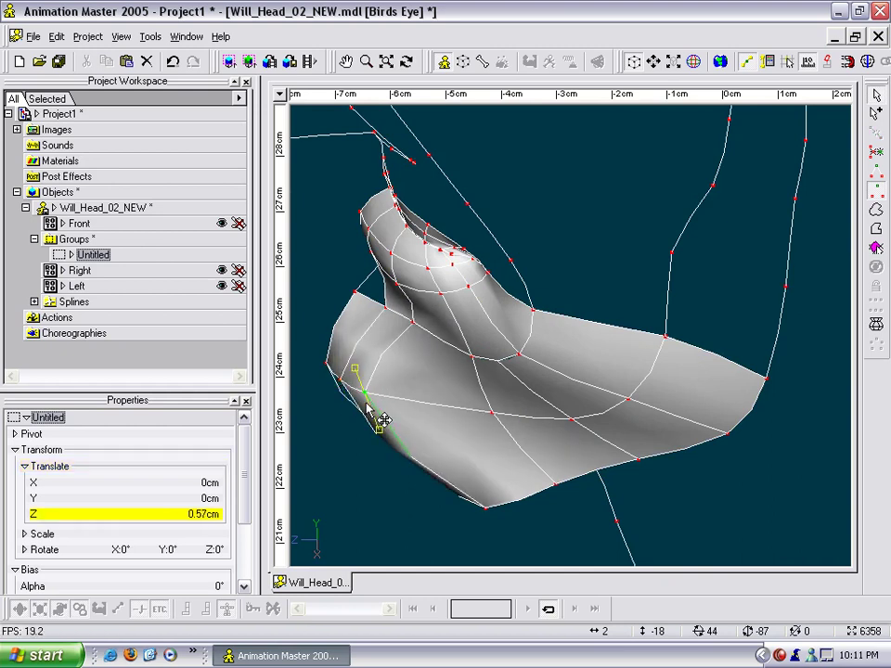
pyautogui.moveTo(483, 415); pyautogui.dragTo(464, 447)
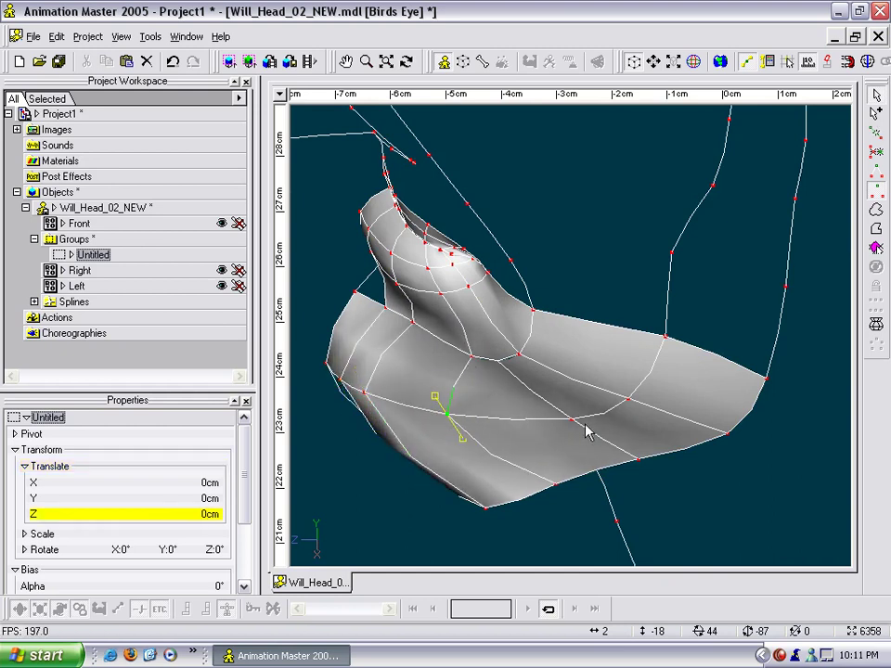
# Pull the two chin-contour points nearest the centre line sideways, away from the centre, in a view from below.
pyautogui.moveTo(572, 430); pyautogui.dragTo(585, 316)
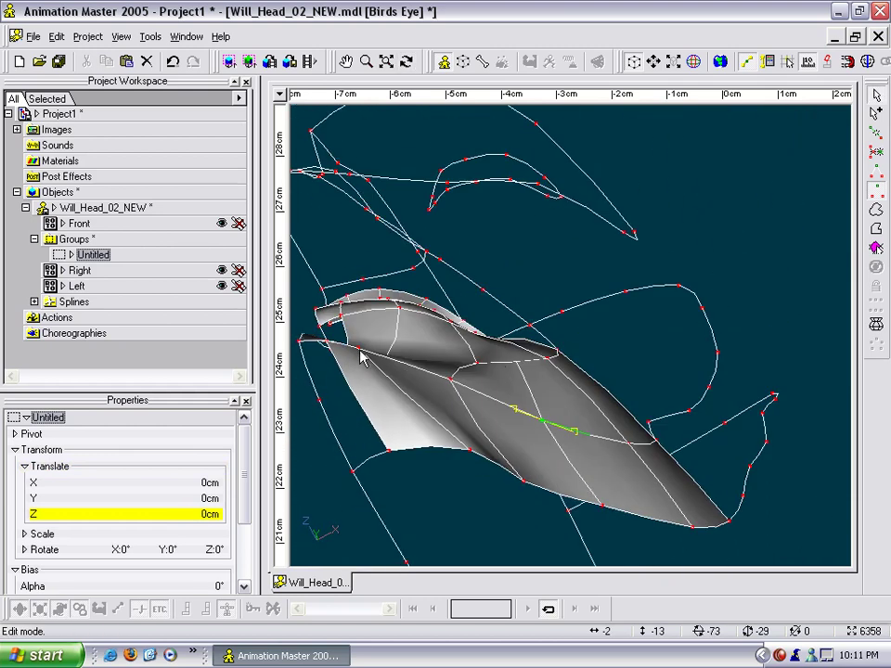
pyautogui.moveTo(360, 352); pyautogui.dragTo(410, 353)
pyautogui.moveTo(323, 347); pyautogui.dragTo(352, 339)
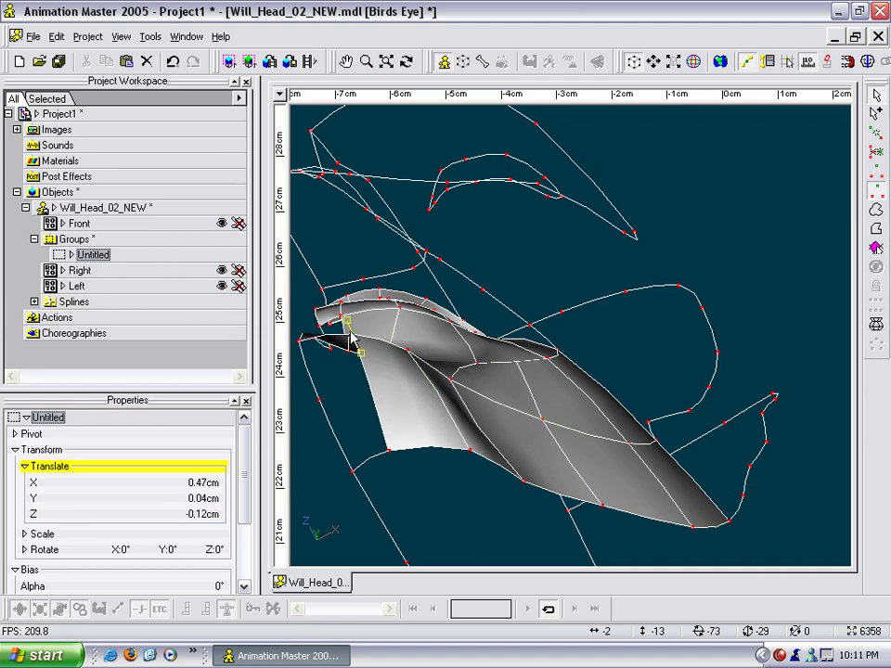
# Reposition the chin contour's control points along the side of the jaw and cheek to smooth the surface.
pyautogui.rightClick(410, 343)
pyautogui.moveTo(407, 342); pyautogui.dragTo(507, 441)
pyautogui.press('t')
pyautogui.moveTo(491, 378); pyautogui.dragTo(563, 281)
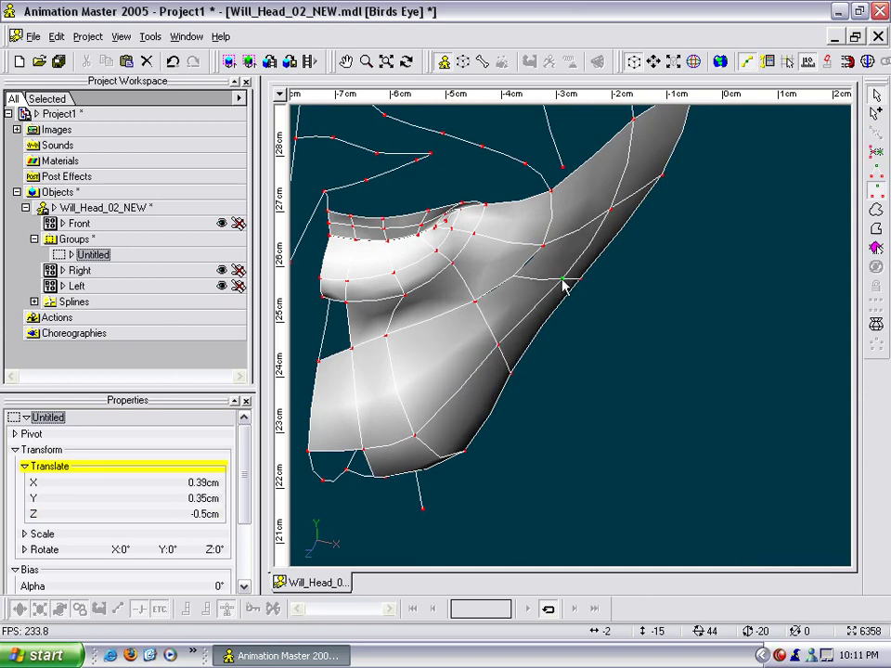
pyautogui.moveTo(612, 201); pyautogui.dragTo(623, 209)
# Reposition the chin contour point beside the centre line to even out the surface below the lower lip.
pyautogui.scroll(-4, 617, 232)
pyautogui.press('t')
pyautogui.moveTo(615, 282); pyautogui.dragTo(563, 268)
pyautogui.scroll(5, 520, 283)
pyautogui.moveTo(456, 302); pyautogui.dragTo(515, 282)
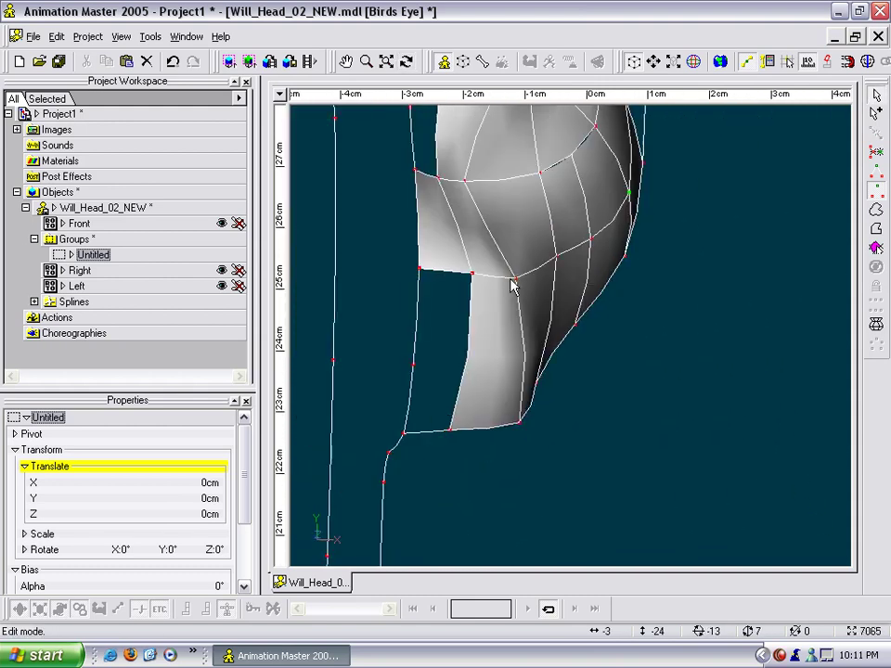
pyautogui.press('Escape')
pyautogui.moveTo(486, 219); pyautogui.dragTo(464, 334, button='middle')
pyautogui.press('t')
pyautogui.moveTo(488, 316); pyautogui.dragTo(401, 324)
pyautogui.moveTo(333, 331); pyautogui.dragTo(355, 334)
pyautogui.press('t')
pyautogui.moveTo(374, 281); pyautogui.dragTo(399, 424, button='middle')
pyautogui.scroll(-1, 400, 424)
pyautogui.press('t')
pyautogui.moveTo(460, 377); pyautogui.dragTo(441, 366)
pyautogui.press('t')
pyautogui.moveTo(386, 405); pyautogui.dragTo(417, 406)
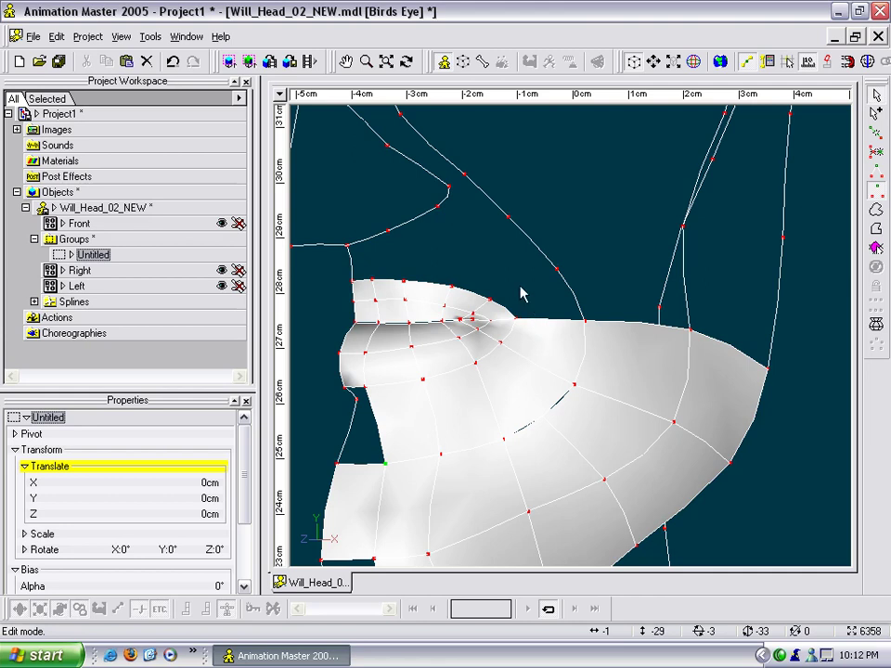
# Add a contour spline below the lower lip, from the centre line across the chin splines to the mouth-corner line.
pyautogui.moveTo(463, 270); pyautogui.dragTo(462, 263, button='middle')
pyautogui.scroll(3, 450, 281)
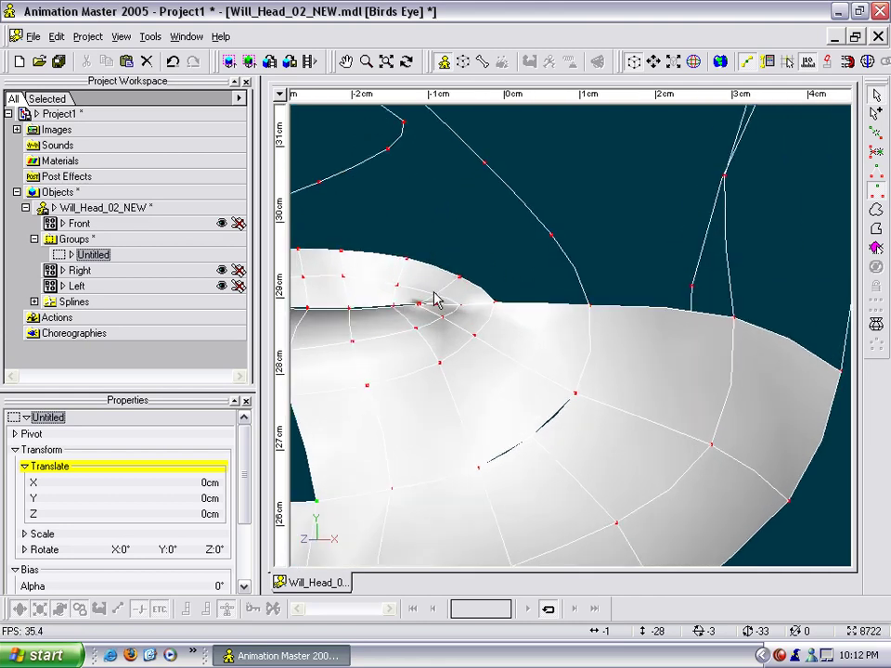
pyautogui.moveTo(398, 302); pyautogui.dragTo(468, 292, button='middle')
pyautogui.press('t')
pyautogui.moveTo(468, 291); pyautogui.dragTo(467, 267)
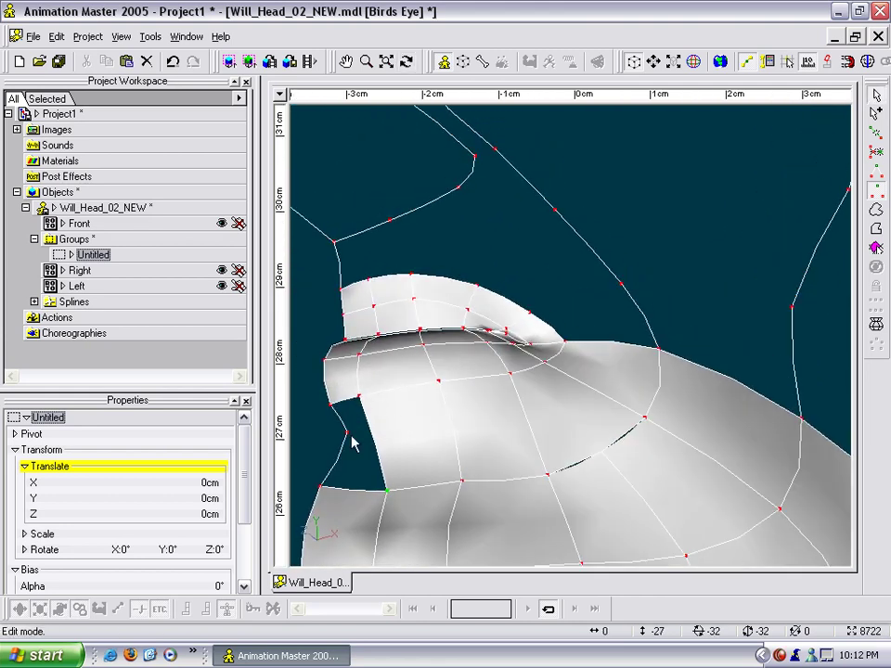
pyautogui.press('4')
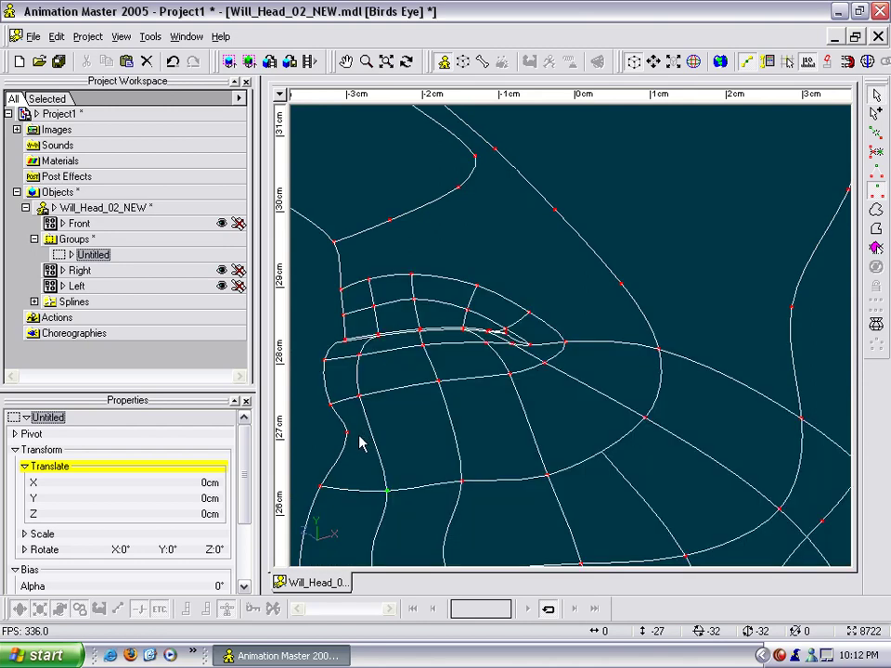
pyautogui.hotkey('shift', 'a')
pyautogui.moveTo(362, 432); pyautogui.dragTo(375, 431)
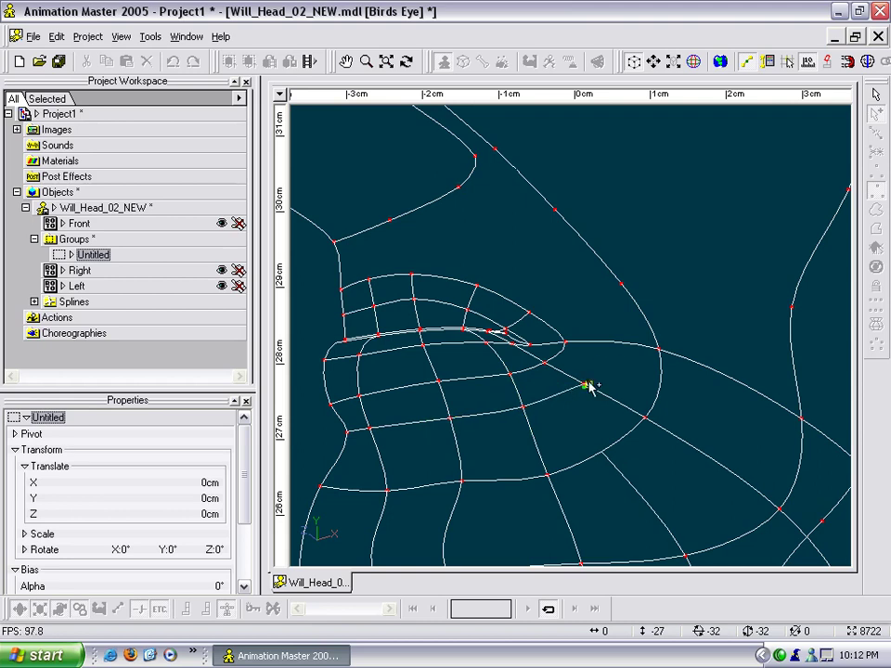
pyautogui.press('Escape')
pyautogui.press('t')
pyautogui.moveTo(553, 328); pyautogui.dragTo(550, 343)
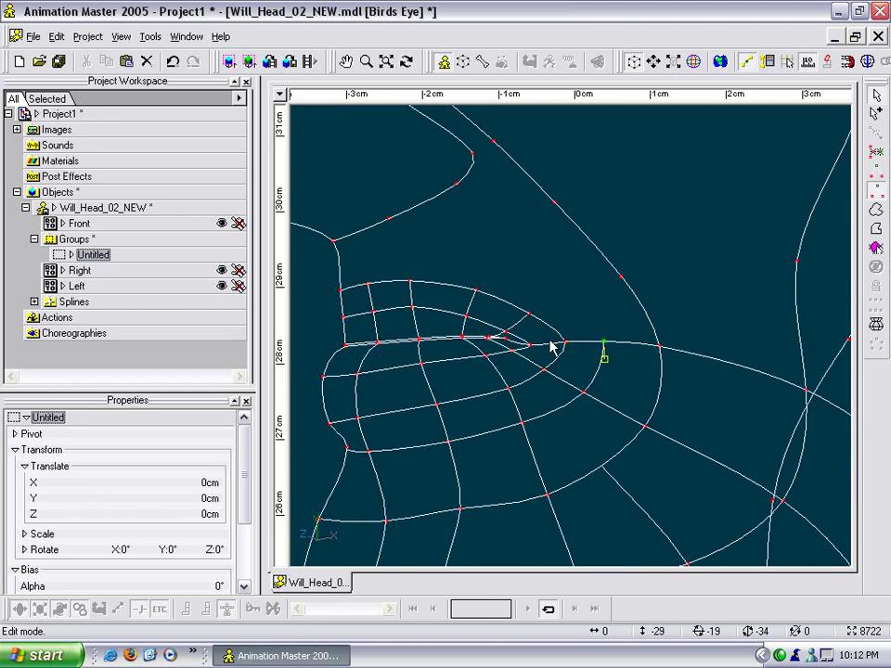
# Return to shaded display and adjust the chin-crease control point beside the centre line, just below the new spline.
pyautogui.press('0')
pyautogui.scroll(2, 464, 437)
pyautogui.press('t')
pyautogui.moveTo(364, 465); pyautogui.dragTo(326, 484)
pyautogui.moveTo(340, 498); pyautogui.dragTo(369, 490, button='right')
pyautogui.moveTo(366, 474); pyautogui.dragTo(398, 464)
pyautogui.moveTo(441, 441); pyautogui.dragTo(423, 368)
pyautogui.press('t')
pyautogui.click(429, 352)
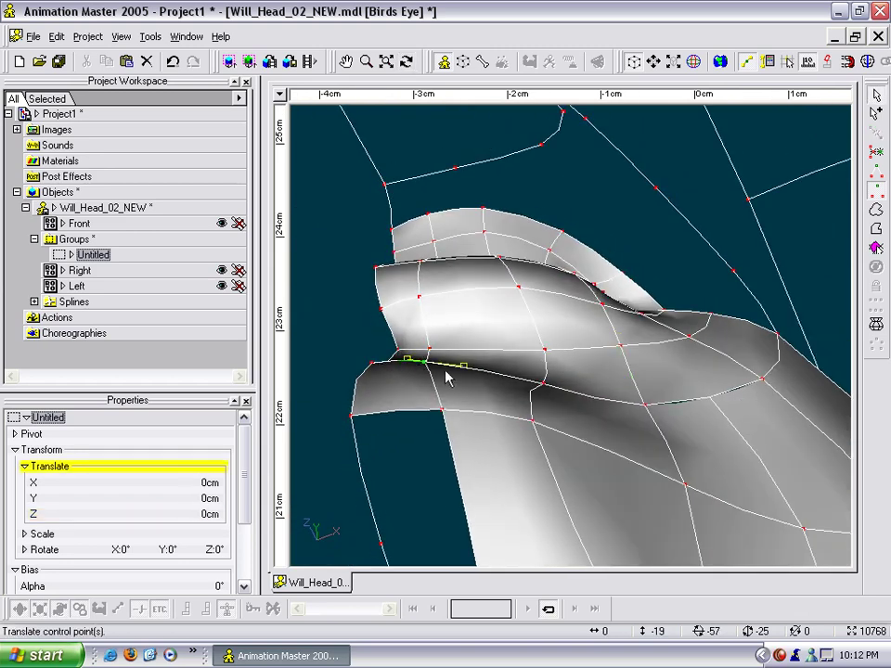
# Move the lower chin point beside the centre line outward, and the point above it about 0.28 cm along X.
pyautogui.moveTo(546, 347); pyautogui.dragTo(622, 487)
pyautogui.press('t')
pyautogui.press('t')
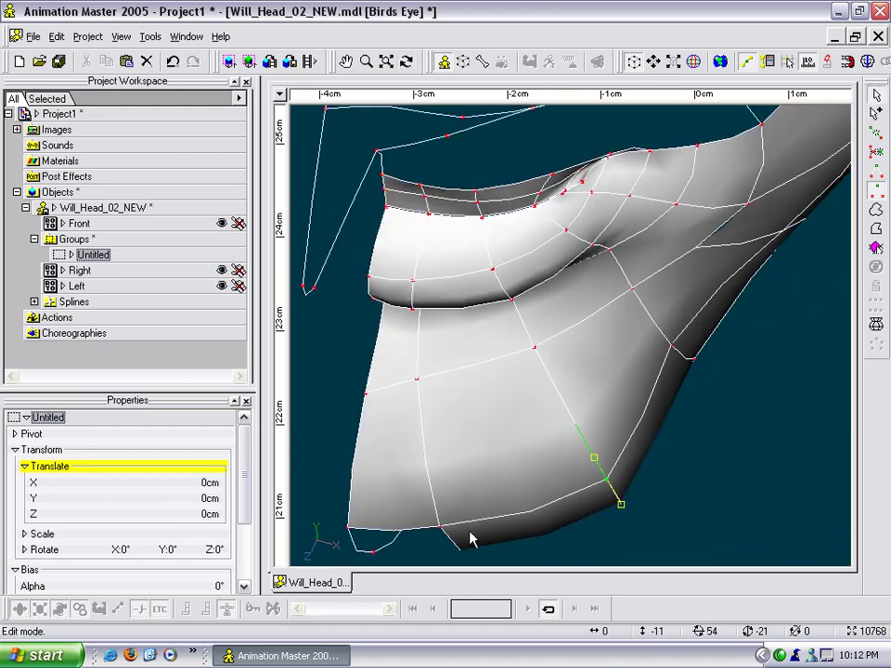
pyautogui.moveTo(442, 527); pyautogui.dragTo(469, 538)
pyautogui.moveTo(417, 388); pyautogui.dragTo(441, 397)
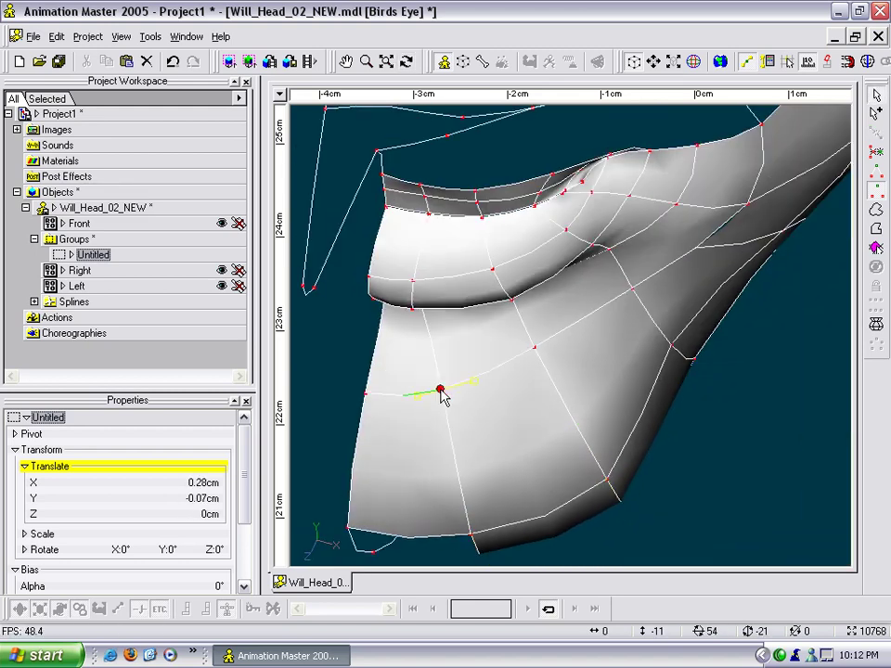
pyautogui.moveTo(535, 348); pyautogui.dragTo(489, 303)
pyautogui.press('t')
# Nudge the crease points directly under the lower lip to deepen and smooth the fold, including from the side.
pyautogui.moveTo(416, 300); pyautogui.dragTo(419, 295)
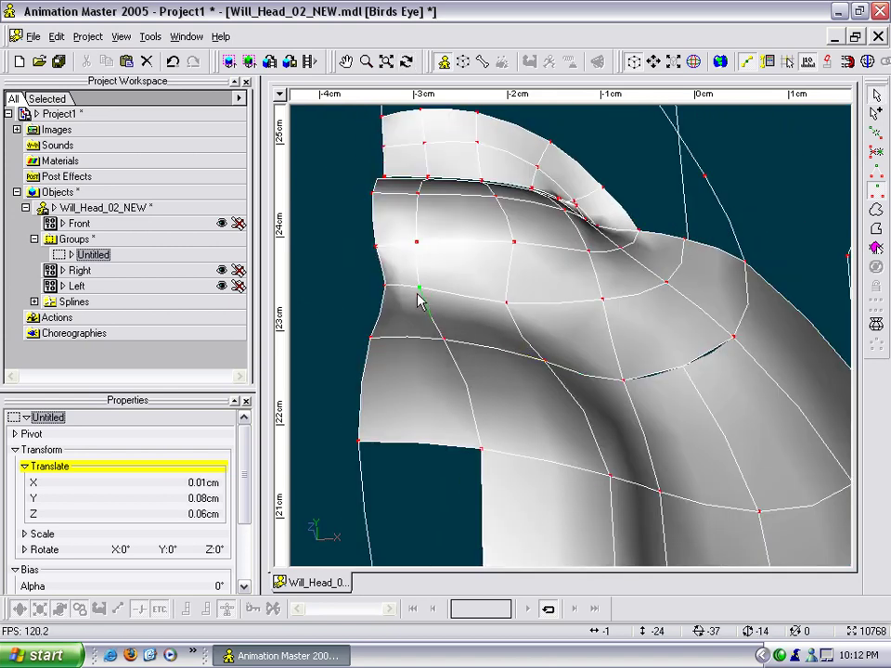
pyautogui.moveTo(508, 301); pyautogui.dragTo(510, 290)
pyautogui.press('t')
pyautogui.moveTo(510, 290)
pyautogui.mouseDown()
pyautogui.moveTo(459, 320)
pyautogui.moveTo(471, 303)
pyautogui.moveTo(511, 287)
pyautogui.moveTo(548, 308)
pyautogui.moveTo(528, 318)
pyautogui.moveTo(504, 312)
pyautogui.moveTo(554, 298)
pyautogui.moveTo(623, 302)
pyautogui.moveTo(515, 336)
pyautogui.moveTo(509, 299)
pyautogui.mouseUp()
pyautogui.press('t')
pyautogui.press('t')
pyautogui.moveTo(507, 301); pyautogui.dragTo(535, 378, button='middle')
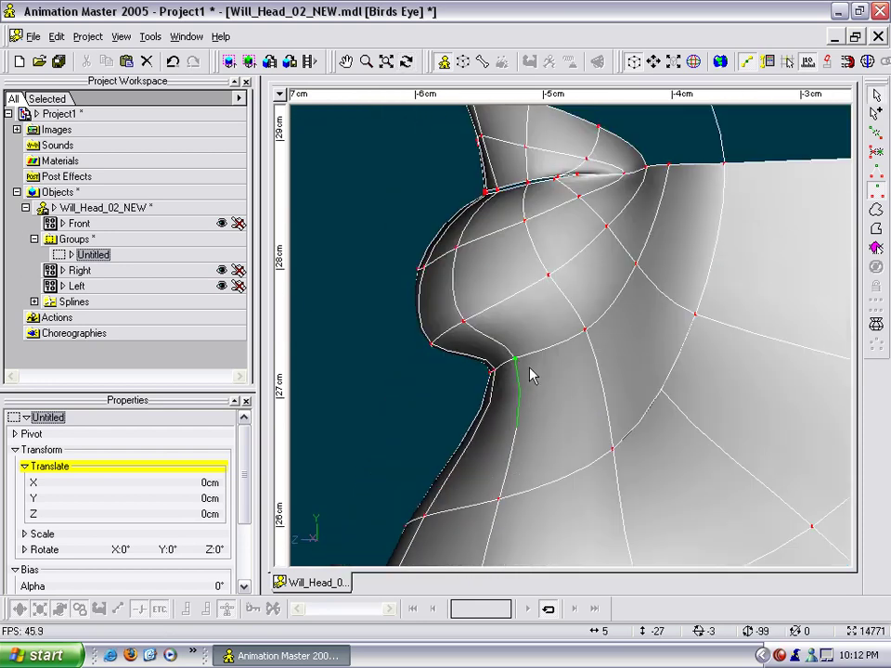
pyautogui.moveTo(514, 357); pyautogui.dragTo(546, 368)
pyautogui.press('t')
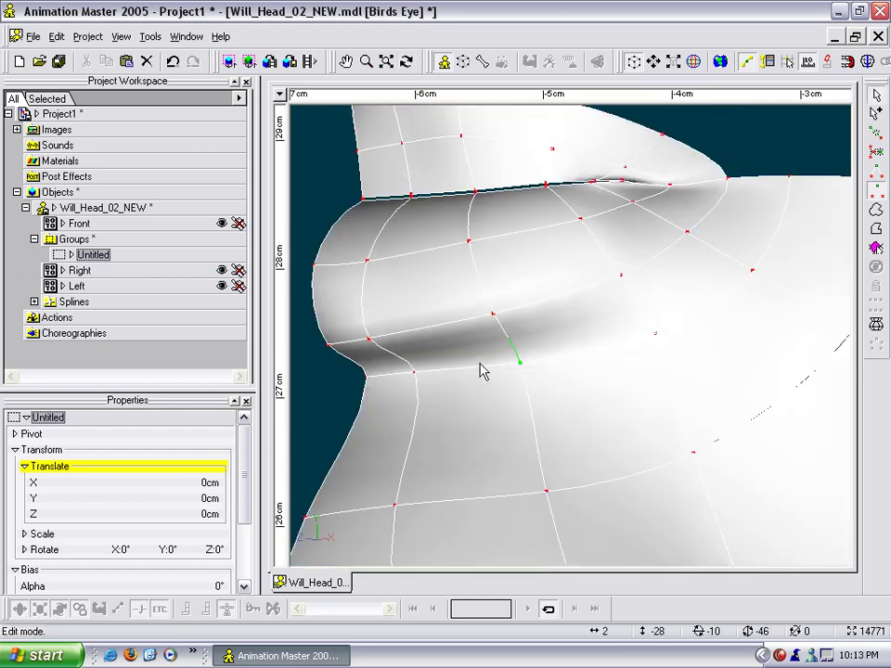
# Adjust the control points along the front and underside of the lower lip to smooth its curve.
pyautogui.moveTo(419, 347)
pyautogui.mouseDown()
pyautogui.moveTo(498, 352)
pyautogui.moveTo(412, 342)
pyautogui.mouseUp()
pyautogui.click(413, 334)
pyautogui.moveTo(390, 254); pyautogui.dragTo(513, 247)
pyautogui.press('t')
pyautogui.click(513, 247)
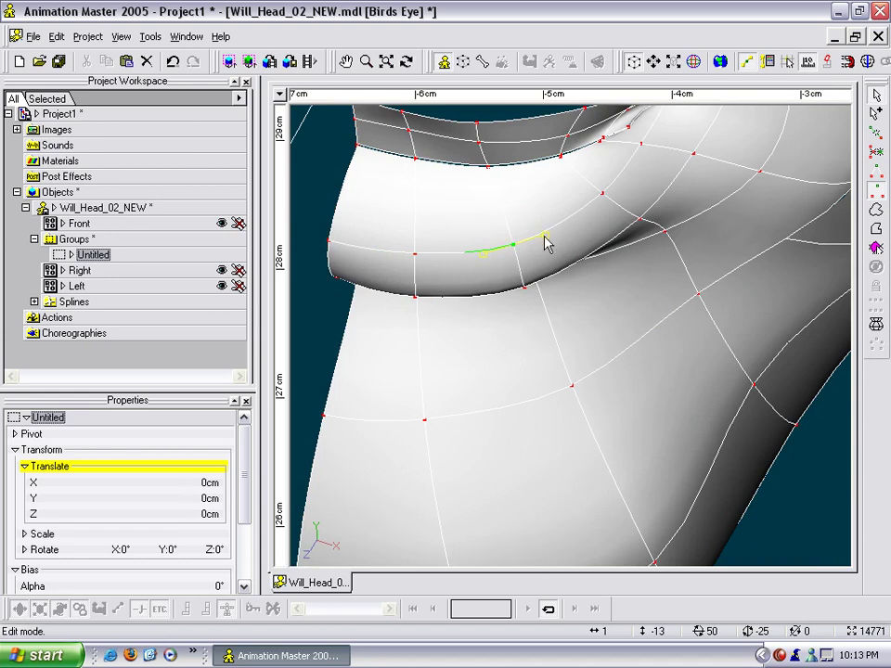
# Examine the lip, chin and jaw surface from the front, from above and from the side.
pyautogui.press('t')
pyautogui.moveTo(599, 194); pyautogui.dragTo(517, 337)
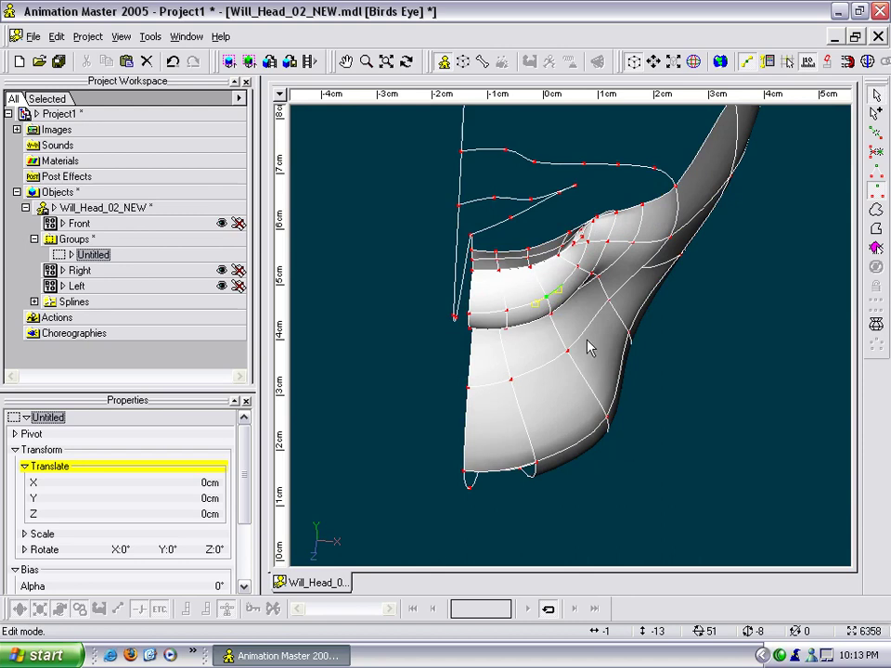
pyautogui.scroll(-2, 668, 253)
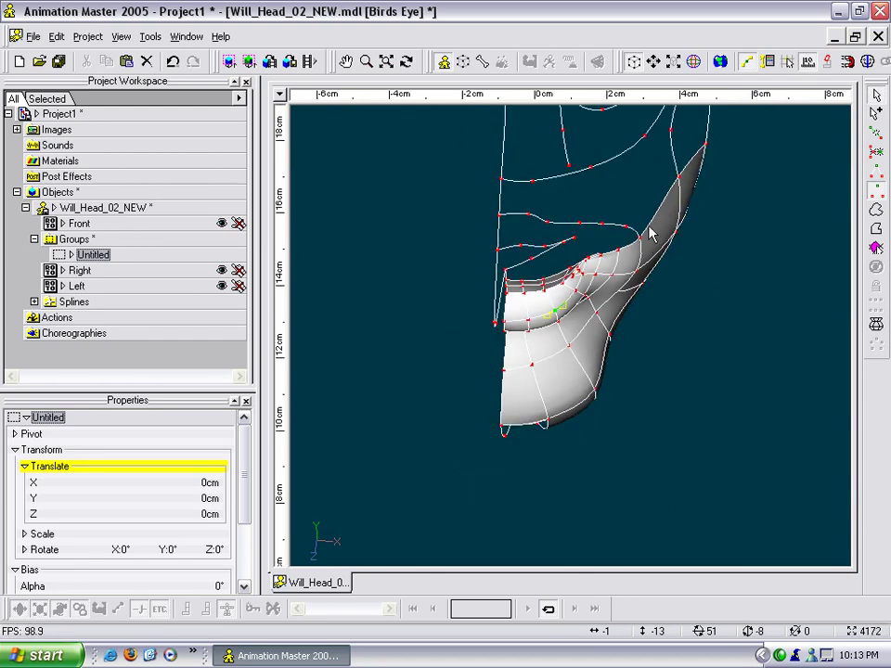
pyautogui.press('5')
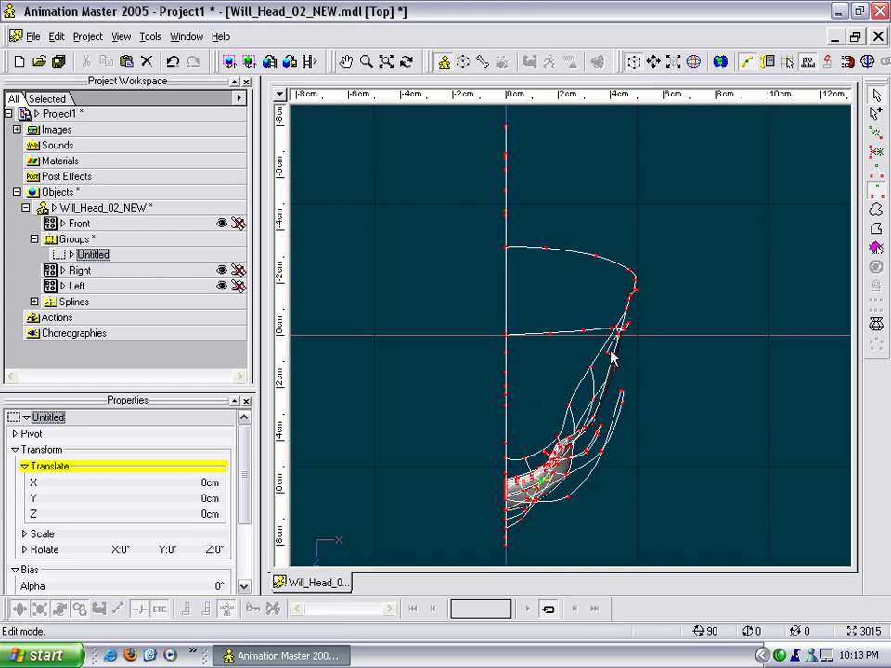
pyautogui.moveTo(637, 416); pyautogui.dragTo(644, 264, button='middle')
pyautogui.scroll(2, 525, 373)
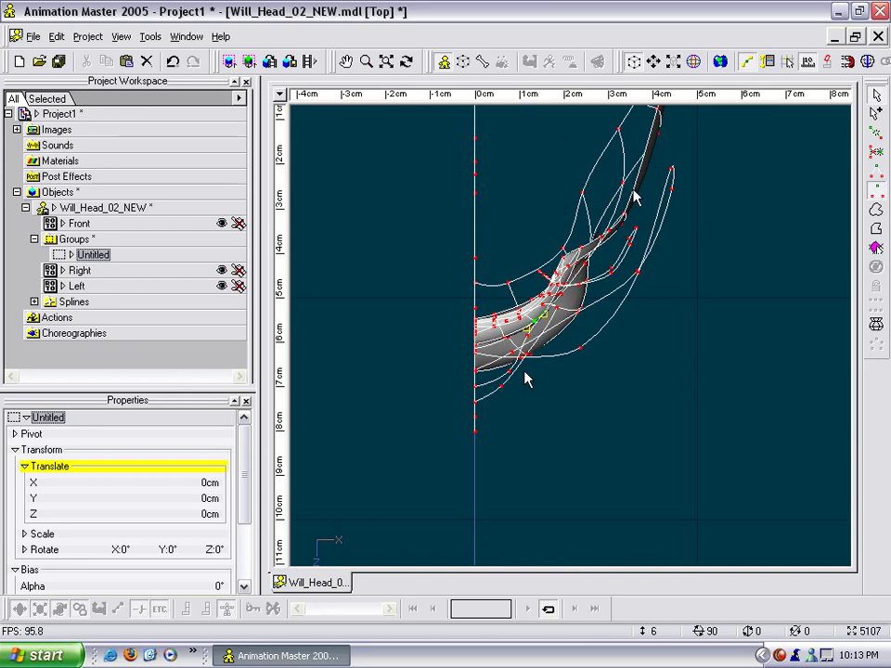
pyautogui.press('KP_7')
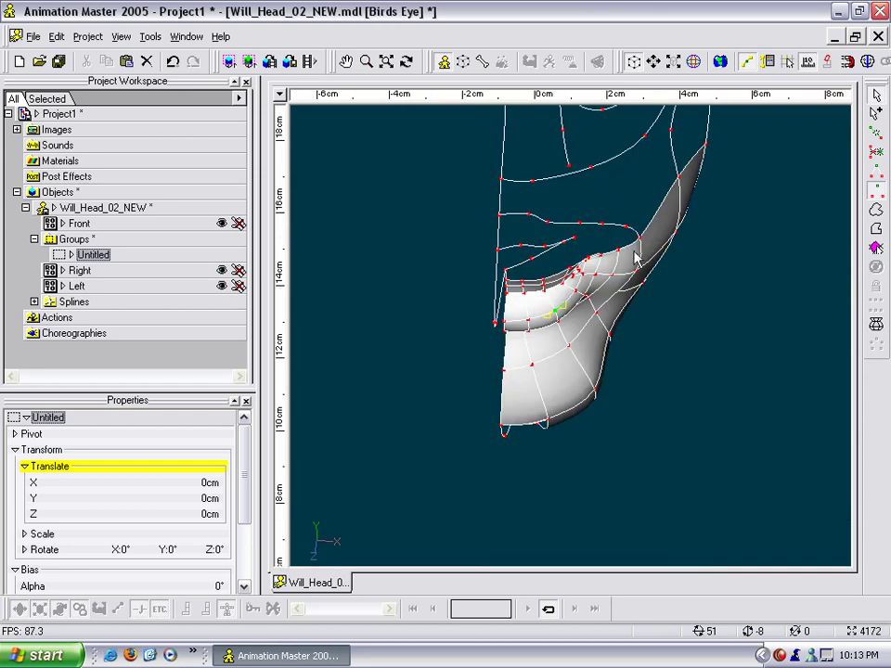
pyautogui.scroll(2, 633, 277)
pyautogui.press('t')
pyautogui.moveTo(633, 276); pyautogui.dragTo(586, 265)
pyautogui.scroll(3, 585, 265)
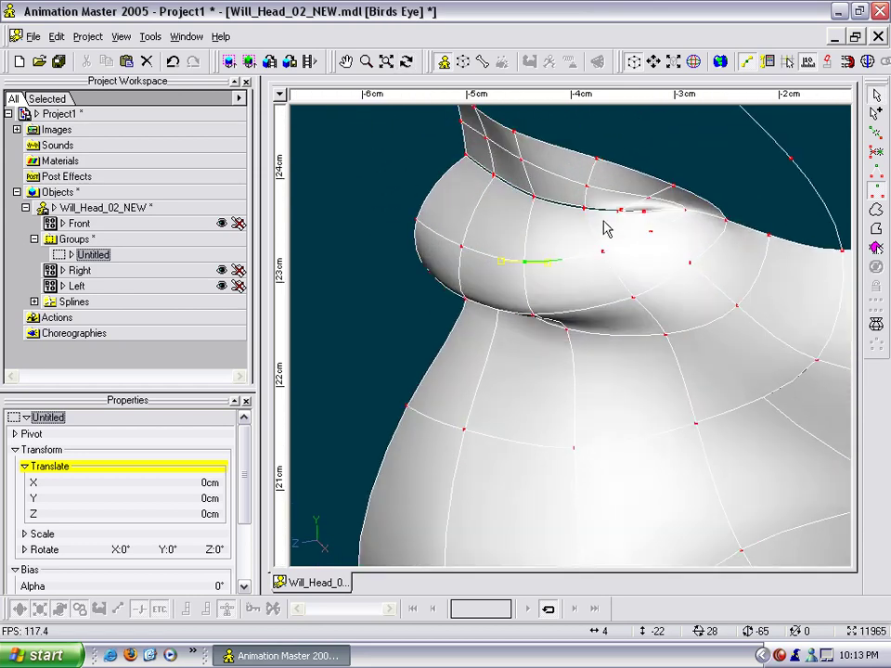
# Add a spline connecting the upper lip's outer contour near the mouth corner to the cheek-fold spline.
pyautogui.press('t')
pyautogui.moveTo(602, 304); pyautogui.dragTo(696, 327)
pyautogui.press('m')
pyautogui.press('t')
pyautogui.moveTo(716, 247); pyautogui.dragTo(689, 210)
pyautogui.press('m')
pyautogui.scroll(-5, 714, 286)
pyautogui.press('t')
pyautogui.moveTo(714, 285); pyautogui.dragTo(682, 334)
pyautogui.press('a')
pyautogui.click(632, 294)
pyautogui.click(716, 219)
pyautogui.scroll(3, 691, 224)
# Connect the nose-wing contour to the cheek-fold spline with short cross splines along the side of the nose.
pyautogui.press('m')
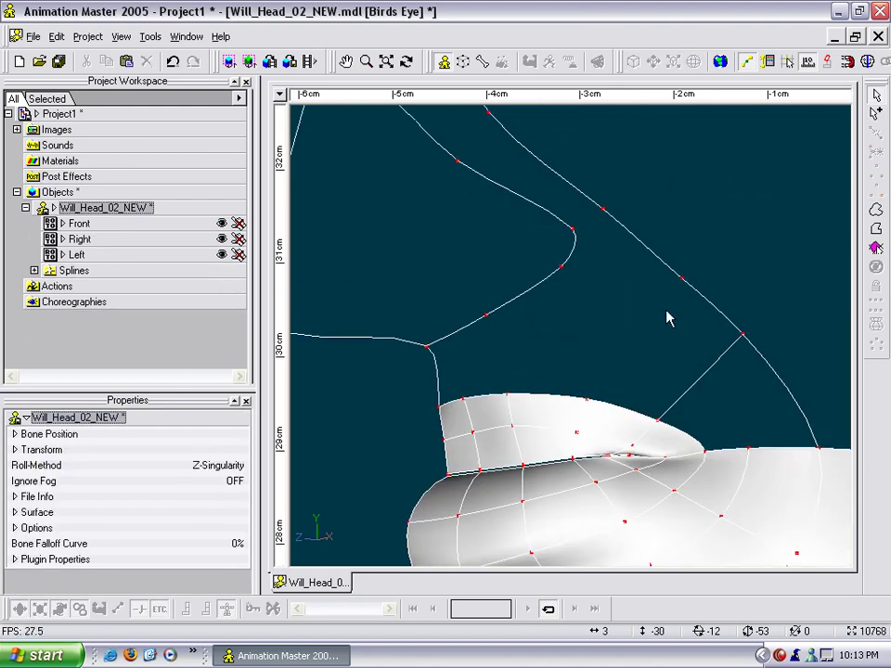
pyautogui.press('a')
pyautogui.moveTo(573, 230)
pyautogui.mouseDown()
pyautogui.moveTo(613, 211)
pyautogui.moveTo(660, 360)
pyautogui.mouseUp()
pyautogui.moveTo(506, 319)
pyautogui.mouseDown()
pyautogui.moveTo(531, 280)
pyautogui.moveTo(555, 266)
pyautogui.moveTo(536, 271)
pyautogui.mouseUp()
pyautogui.moveTo(424, 245); pyautogui.dragTo(454, 154)
pyautogui.scroll(-6, 568, 171)
pyautogui.press('m')
pyautogui.moveTo(646, 273); pyautogui.dragTo(647, 186)
pyautogui.press('t')
pyautogui.moveTo(646, 185); pyautogui.dragTo(664, 260)
pyautogui.press('Escape')
pyautogui.scroll(3, 653, 282)
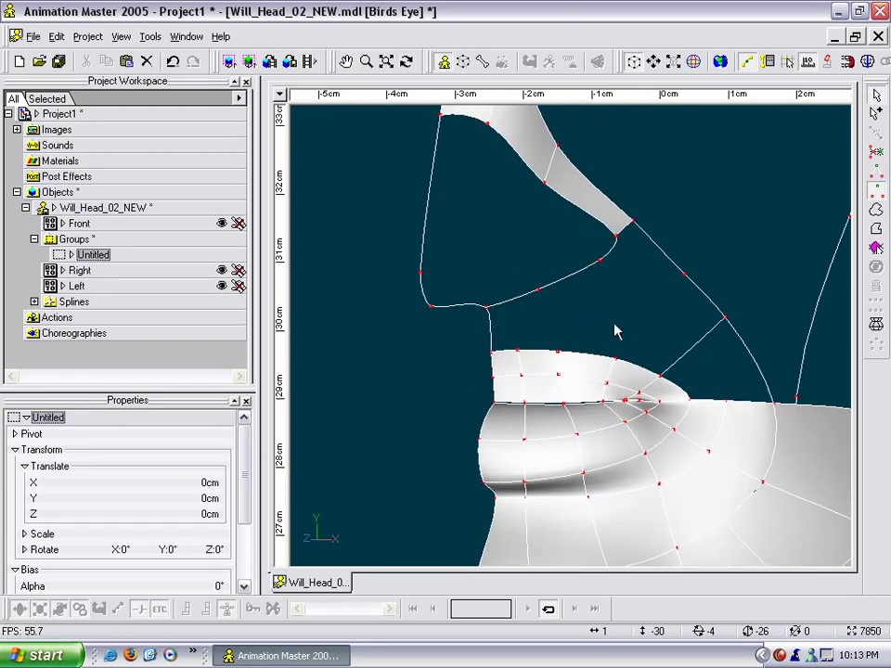
# Extend the two upper-lip splines nearest the centre line up to the contour at the base of the nose.
pyautogui.press('a')
pyautogui.moveTo(518, 307); pyautogui.dragTo(512, 299)
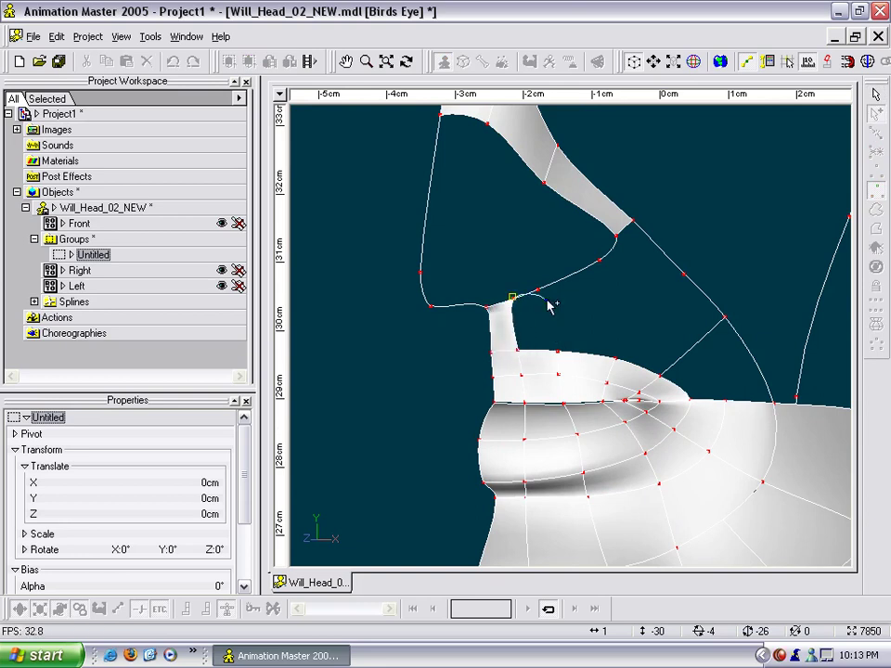
pyautogui.moveTo(557, 351)
pyautogui.mouseDown()
pyautogui.moveTo(538, 290)
pyautogui.moveTo(559, 283)
pyautogui.mouseUp()
# Connect the next upper-lip contour point outward to the cheek-fold spline with a new spline.
pyautogui.press('t')
pyautogui.moveTo(608, 310); pyautogui.dragTo(596, 294)
pyautogui.press('a')
pyautogui.moveTo(616, 355); pyautogui.dragTo(686, 275)
pyautogui.rightClick(687, 274)
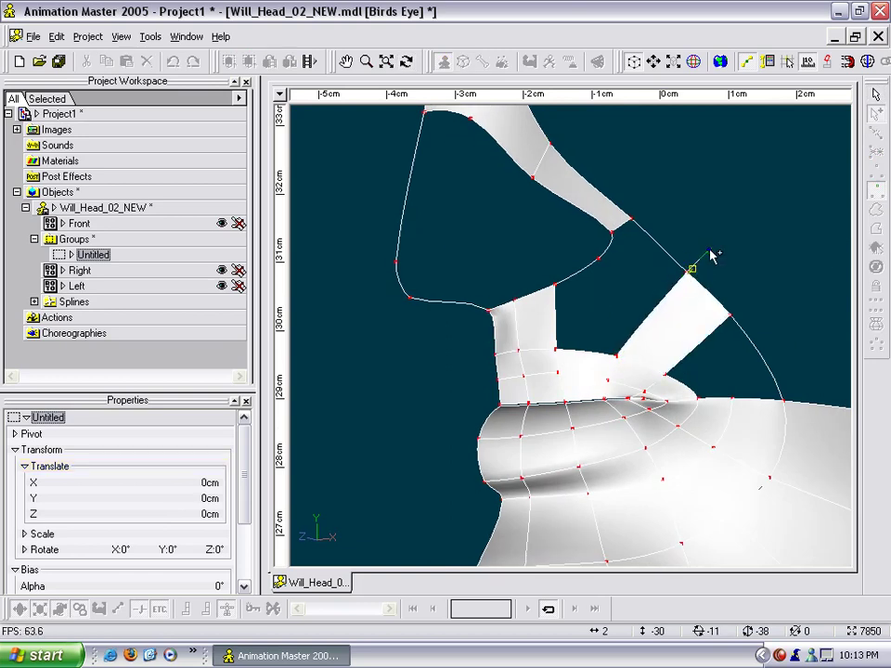
# Add a spline from the lower nose wing across the two cheek-fold connectors to the contour around the mouth corner.
pyautogui.press('m')
pyautogui.moveTo(732, 247); pyautogui.dragTo(718, 187)
pyautogui.press('a')
pyautogui.moveTo(644, 246); pyautogui.dragTo(733, 332)
pyautogui.moveTo(743, 292); pyautogui.dragTo(717, 275, button='middle')
pyautogui.scroll(4, 695, 239)
pyautogui.moveTo(694, 238); pyautogui.dragTo(698, 275, button='middle')
pyautogui.press('t')
pyautogui.moveTo(699, 278); pyautogui.dragTo(673, 282)
pyautogui.moveTo(609, 261); pyautogui.dragTo(798, 302, button='middle')
pyautogui.scroll(1, 807, 310)
pyautogui.moveTo(663, 236); pyautogui.dragTo(747, 322, button='middle')
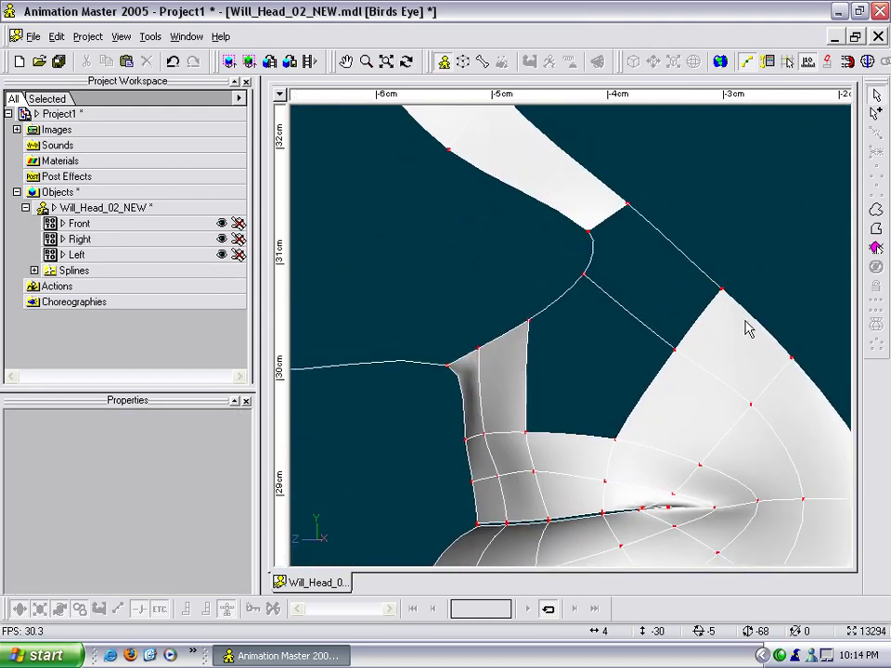
# Fill the two five-sided gaps between the nose wing, cheek fold and upper lip with five-point patches.
pyautogui.moveTo(474, 194); pyautogui.dragTo(681, 194)
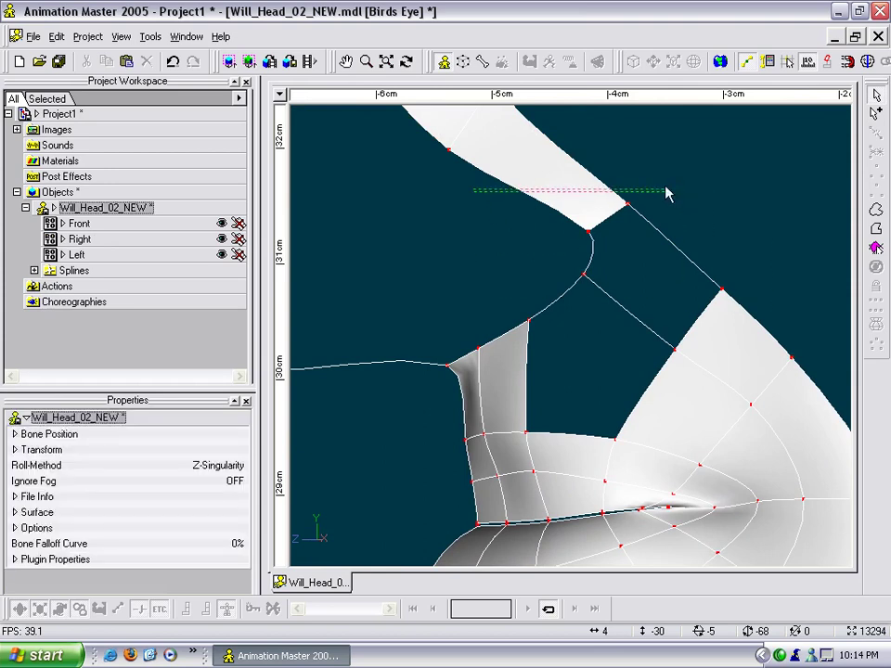
pyautogui.moveTo(587, 370); pyautogui.dragTo(577, 372)
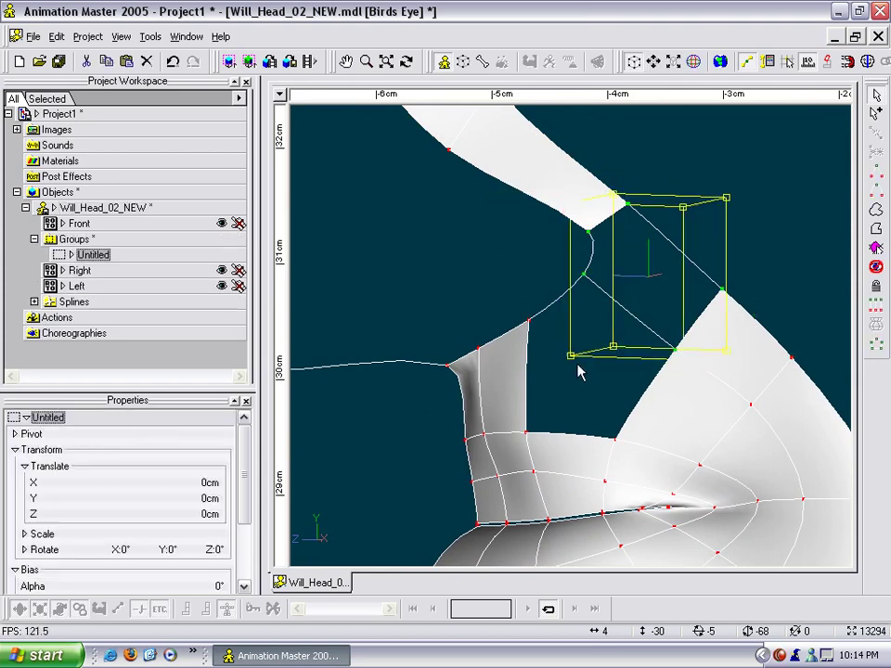
pyautogui.click(878, 330)
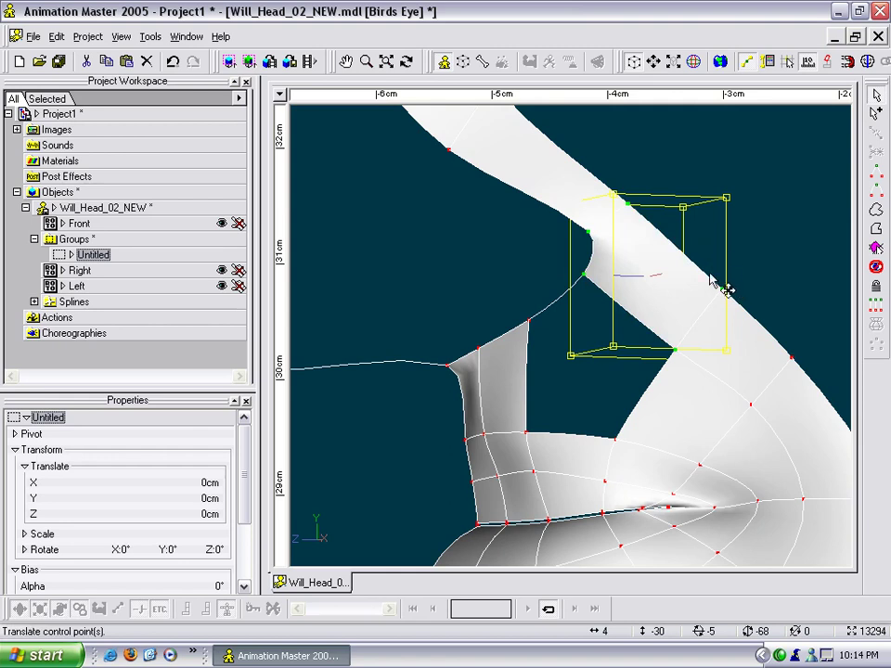
pyautogui.moveTo(537, 273); pyautogui.dragTo(571, 198, button='middle')
pyautogui.moveTo(531, 193); pyautogui.dragTo(602, 278)
pyautogui.moveTo(707, 395); pyautogui.dragTo(711, 395)
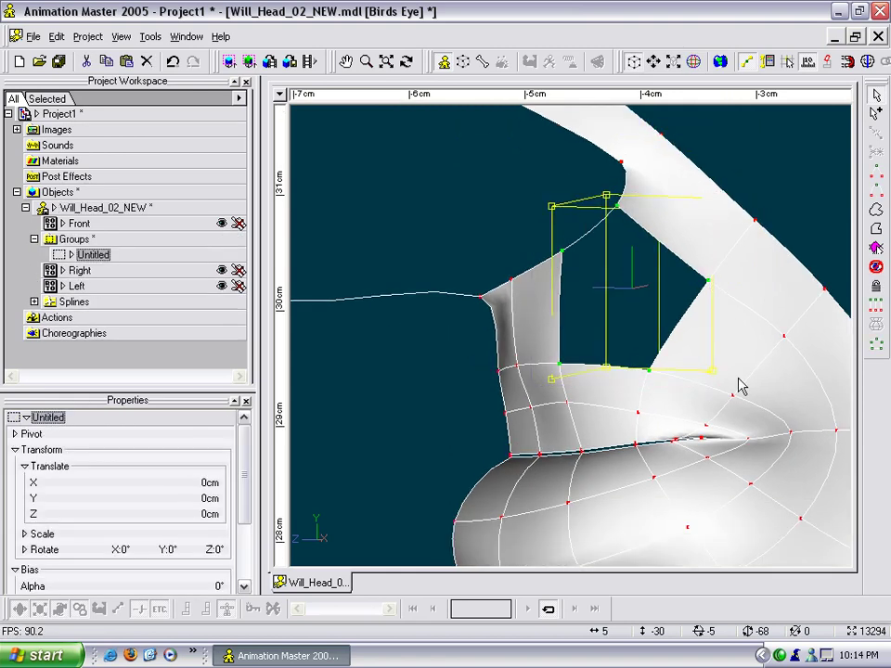
pyautogui.click(872, 351)
# Examine the patched upper lip, nose side and jaw surface from several angles and distances.
pyautogui.press('t')
pyautogui.moveTo(698, 301)
pyautogui.mouseDown()
pyautogui.moveTo(762, 302)
pyautogui.moveTo(684, 310)
pyautogui.moveTo(673, 291)
pyautogui.moveTo(725, 314)
pyautogui.moveTo(698, 321)
pyautogui.mouseUp()
pyautogui.scroll(-6, 747, 304)
pyautogui.press('t')
pyautogui.click(684, 263)
pyautogui.scroll(-6, 684, 263)
pyautogui.press('t')
pyautogui.moveTo(729, 348); pyautogui.dragTo(644, 206, button='middle')
pyautogui.scroll(2, 644, 206)
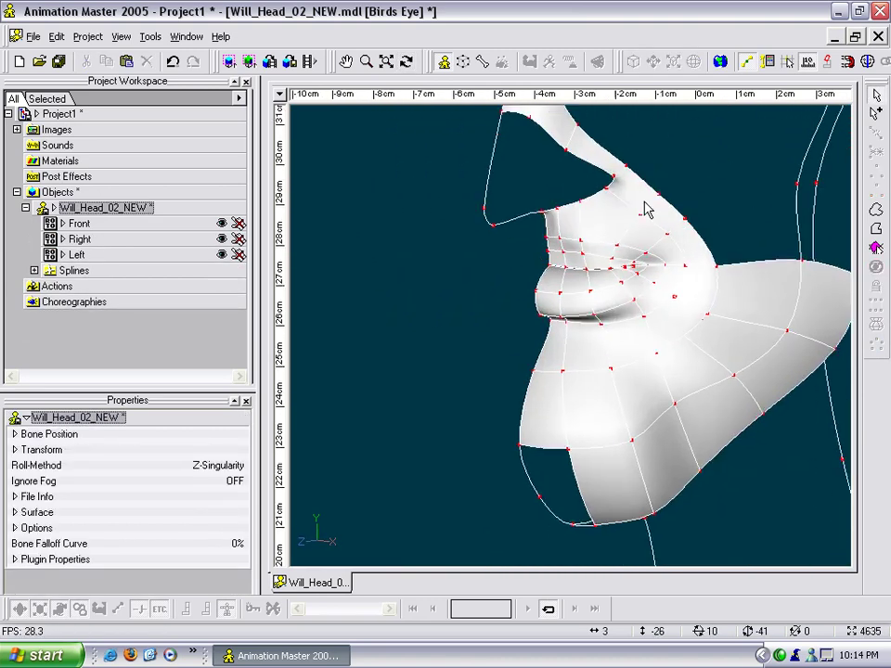
# Adjust the control point where the chin splines join at the side of the jaw, below the mouth corner.
pyautogui.click(674, 404)
pyautogui.press('t')
pyautogui.moveTo(710, 417); pyautogui.dragTo(690, 414)
pyautogui.click(684, 416)
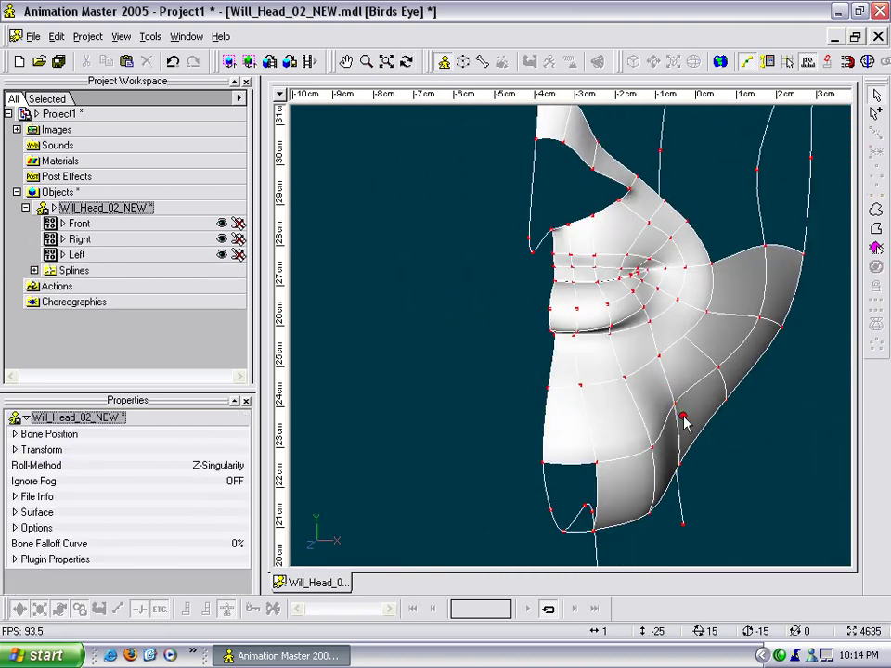
pyautogui.click(677, 414)
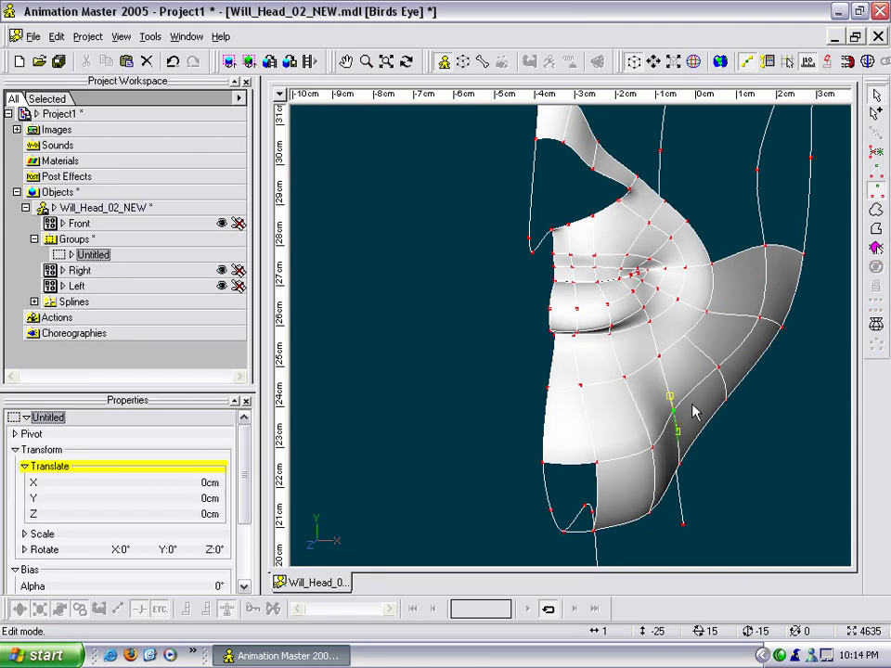
# Connect the two long vertical splines at the side of the face with two cross splines at cheek height.
pyautogui.press('t')
pyautogui.moveTo(674, 398); pyautogui.dragTo(585, 298)
pyautogui.scroll(2, 721, 331)
pyautogui.press('t')
pyautogui.moveTo(733, 279); pyautogui.dragTo(695, 285)
pyautogui.press('m')
pyautogui.moveTo(727, 246); pyautogui.dragTo(634, 347)
pyautogui.moveTo(645, 301); pyautogui.dragTo(560, 339)
pyautogui.scroll(-1, 623, 316)
pyautogui.press('a')
pyautogui.moveTo(620, 325); pyautogui.dragTo(752, 343)
pyautogui.press('Escape')
pyautogui.moveTo(671, 228); pyautogui.dragTo(754, 233)
pyautogui.rightClick(763, 238)
# Add two more cross splines between the vertical side-of-face splines, continuing upward to eye level.
pyautogui.press('t')
pyautogui.moveTo(720, 159); pyautogui.dragTo(684, 322, button='middle')
pyautogui.scroll(-1, 684, 323)
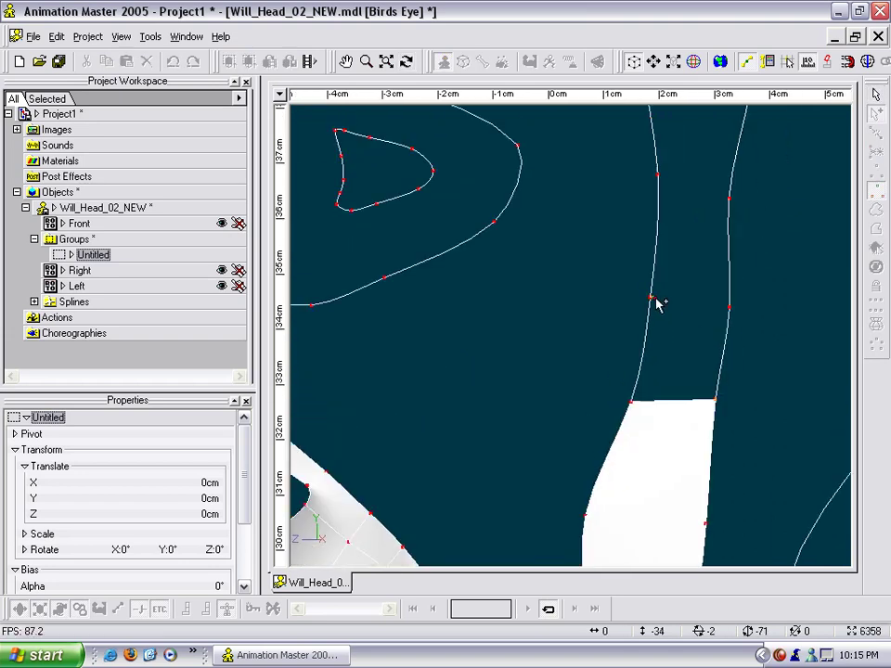
pyautogui.moveTo(650, 298); pyautogui.dragTo(729, 308)
pyautogui.moveTo(657, 175); pyautogui.dragTo(731, 185)
# Add cross splines from eye level up to brow level between the vertical side-of-face splines and delete the surplus control point on the rear one.
pyautogui.click(739, 221)
pyautogui.moveTo(740, 226); pyautogui.dragTo(739, 404, button='middle')
pyautogui.moveTo(741, 280); pyautogui.dragTo(740, 345, button='middle')
pyautogui.press('a')
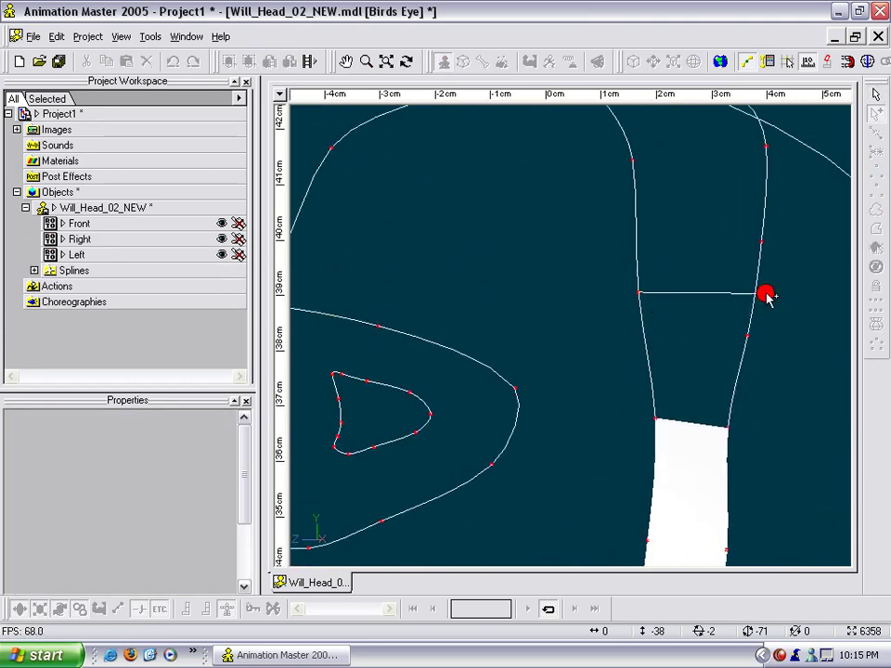
pyautogui.click(753, 296)
pyautogui.click(750, 336)
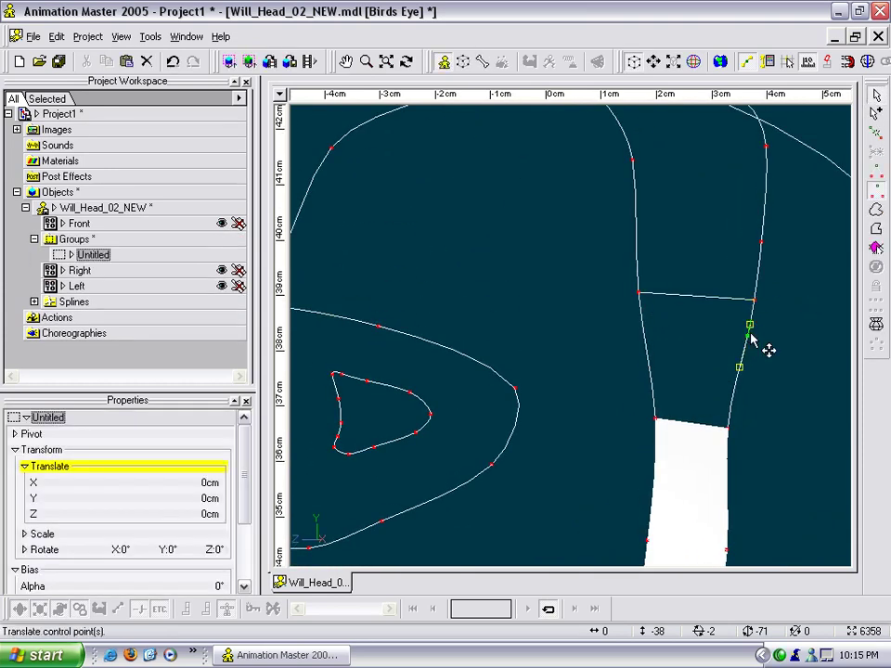
pyautogui.press('Delete')
# Add one cross spline at lower forehead height and another just below the crown between the vertical side-of-head splines.
pyautogui.click(637, 224)
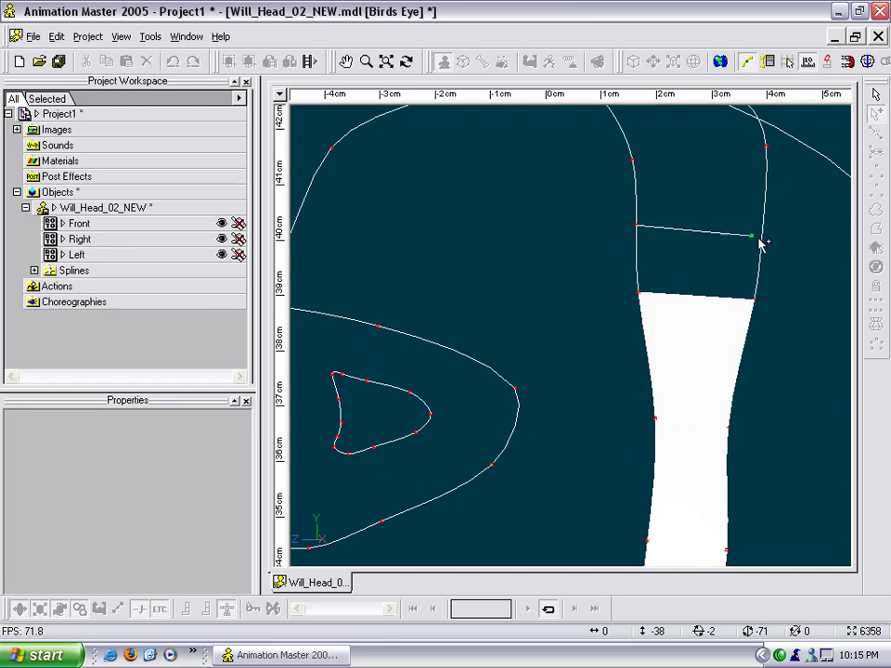
pyautogui.click(762, 244)
pyautogui.press('t')
pyautogui.moveTo(787, 218); pyautogui.dragTo(691, 281)
pyautogui.press('a')
pyautogui.click(568, 186)
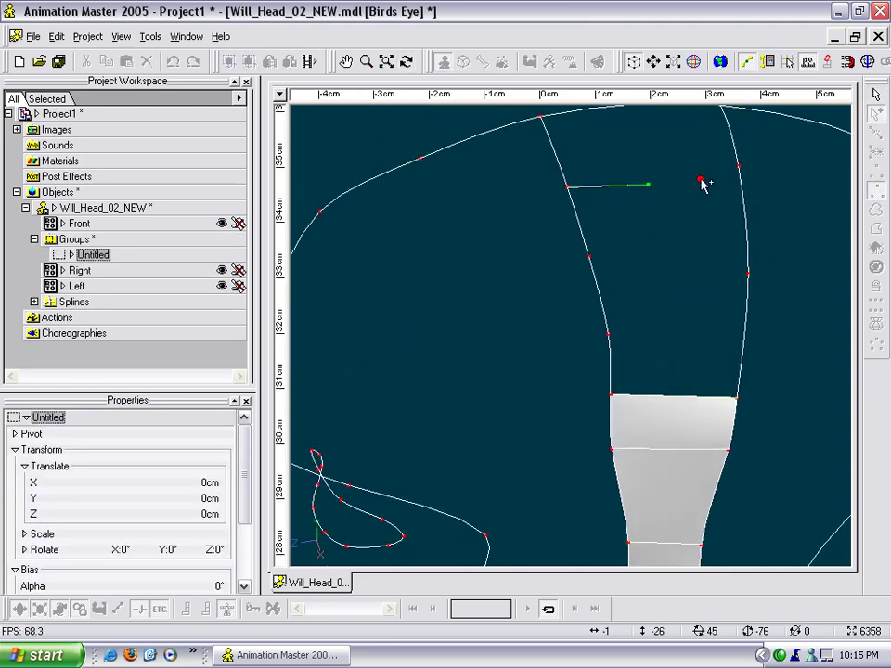
pyautogui.click(740, 169)
pyautogui.press('Escape')
# Bridge the remaining upper gap with a cross spline and remove the surplus control points on the front vertical spline.
pyautogui.press('a')
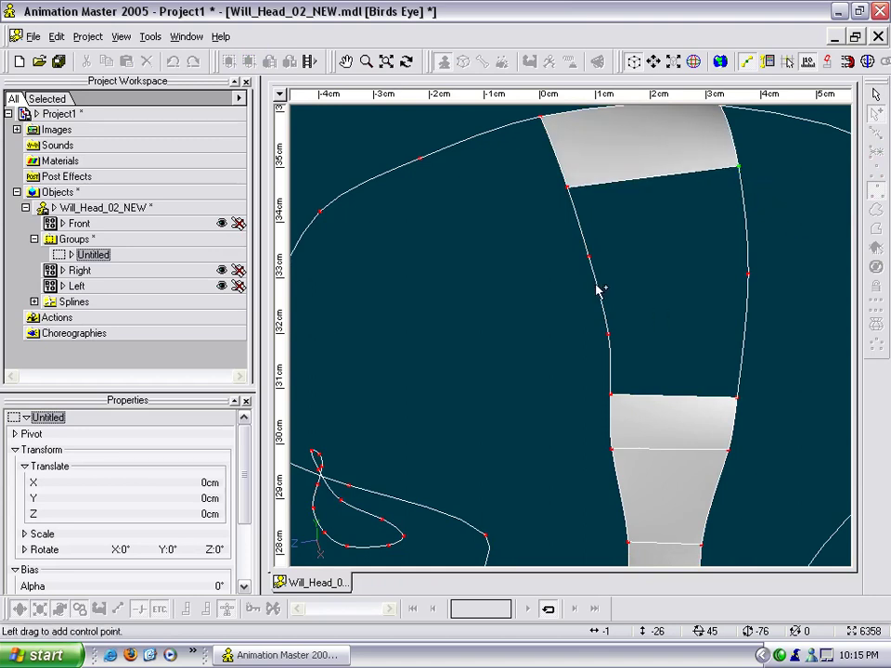
pyautogui.click(748, 275)
pyautogui.press('Escape')
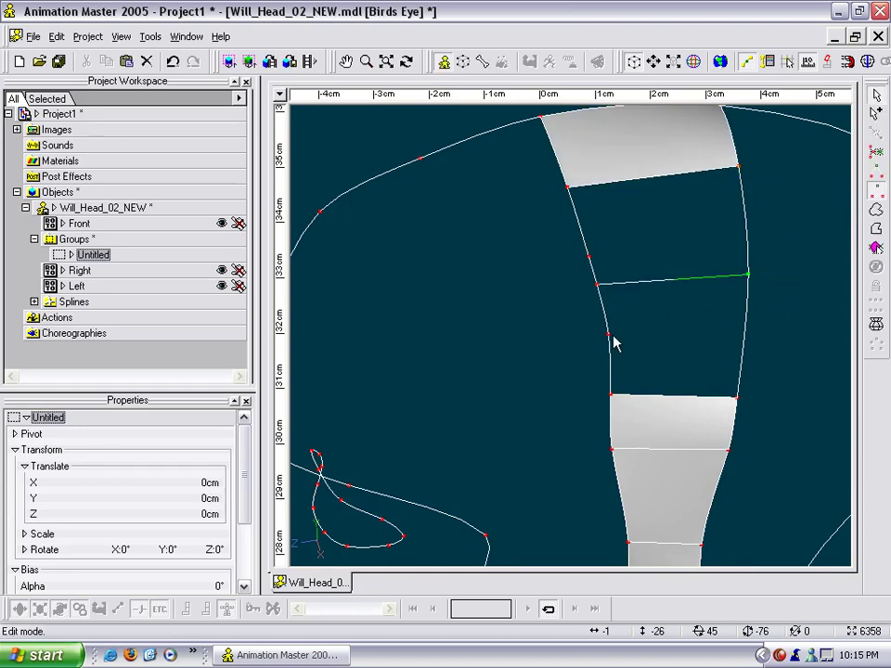
pyautogui.click(589, 257)
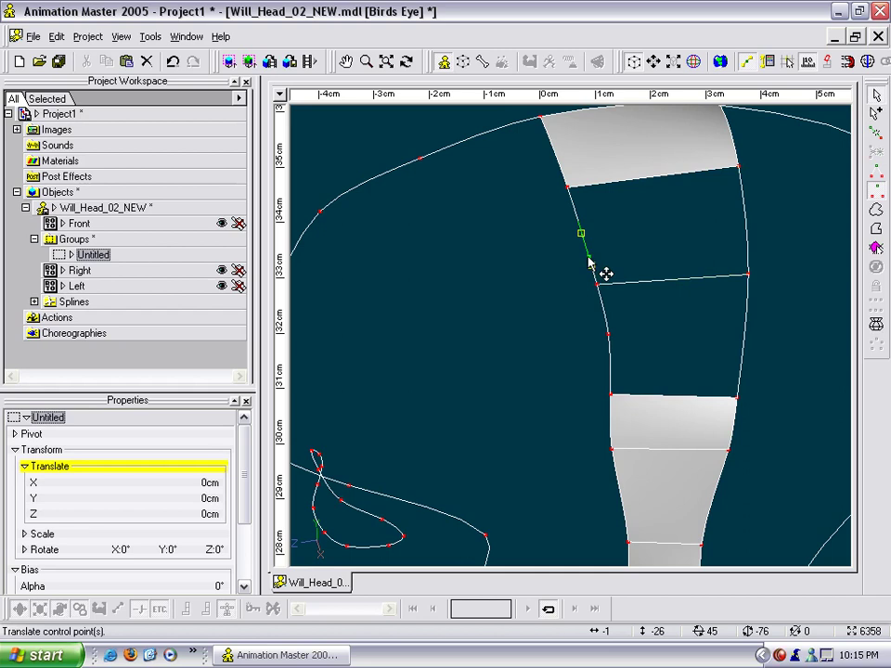
pyautogui.press('Delete')
pyautogui.click(597, 286)
# Delete a surplus control point in the lower face area.
pyautogui.press('t')
pyautogui.moveTo(614, 324); pyautogui.dragTo(628, 231)
pyautogui.scroll(-4, 628, 237)
pyautogui.moveTo(623, 444); pyautogui.dragTo(706, 298, button='middle')
pyautogui.scroll(5, 626, 404)
pyautogui.scroll(3, 481, 456)
pyautogui.click(497, 439)
pyautogui.press('t')
pyautogui.moveTo(499, 442); pyautogui.dragTo(574, 410)
pyautogui.scroll(-4, 547, 416)
pyautogui.press('t')
pyautogui.press('Delete')
# Examine the patched mouth, chin, jaw and side-of-head strip from several angles and distances.
pyautogui.click(556, 444)
pyautogui.press('t')
pyautogui.scroll(3, 571, 402)
pyautogui.press('t')
pyautogui.moveTo(555, 455); pyautogui.dragTo(614, 525)
pyautogui.press('t')
pyautogui.scroll(-3, 629, 454)
pyautogui.scroll(2, 617, 436)
pyautogui.press('m')
pyautogui.moveTo(621, 386); pyautogui.dragTo(549, 499)
pyautogui.scroll(1, 555, 483)
pyautogui.press('t')
pyautogui.moveTo(567, 447); pyautogui.dragTo(587, 515)
pyautogui.press('t')
pyautogui.scroll(-3, 616, 438)
pyautogui.press('t')
pyautogui.press('t')
pyautogui.press('m')
pyautogui.press('t')
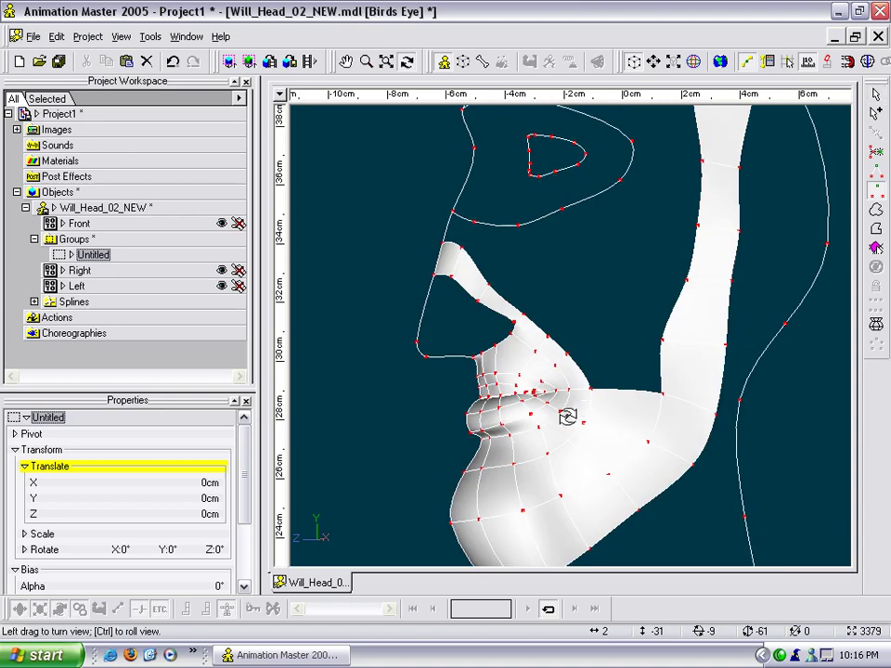
pyautogui.moveTo(568, 417); pyautogui.dragTo(553, 428)
pyautogui.scroll(-1, 578, 403)
pyautogui.scroll(-1, 579, 401)
pyautogui.press('m')
pyautogui.moveTo(583, 376); pyautogui.dragTo(563, 404)
pyautogui.scroll(-1, 580, 413)
pyautogui.press('m')
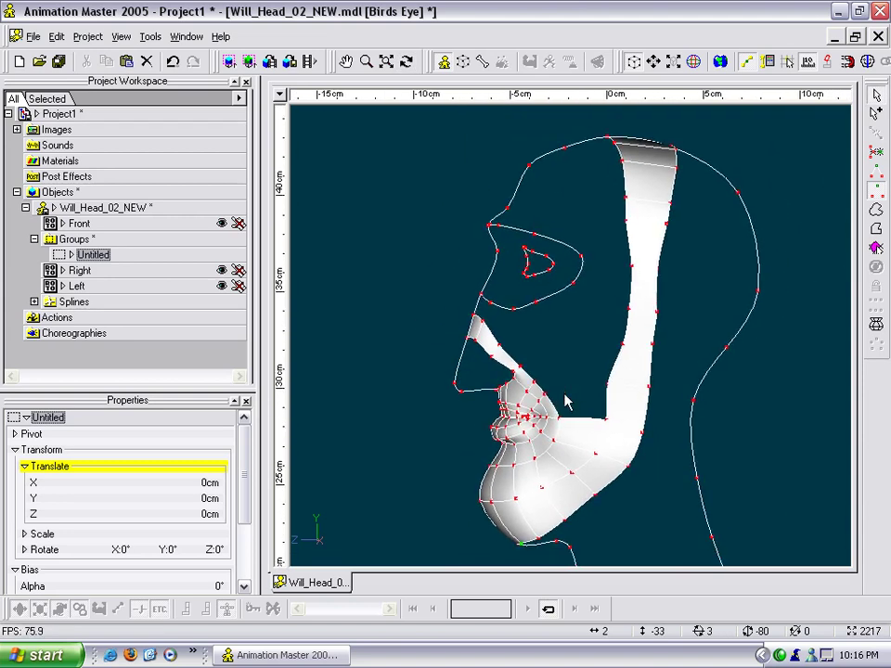
# Show the head in the right view and set the Objects display colour to black in the appearance settings.
pyautogui.press('4')
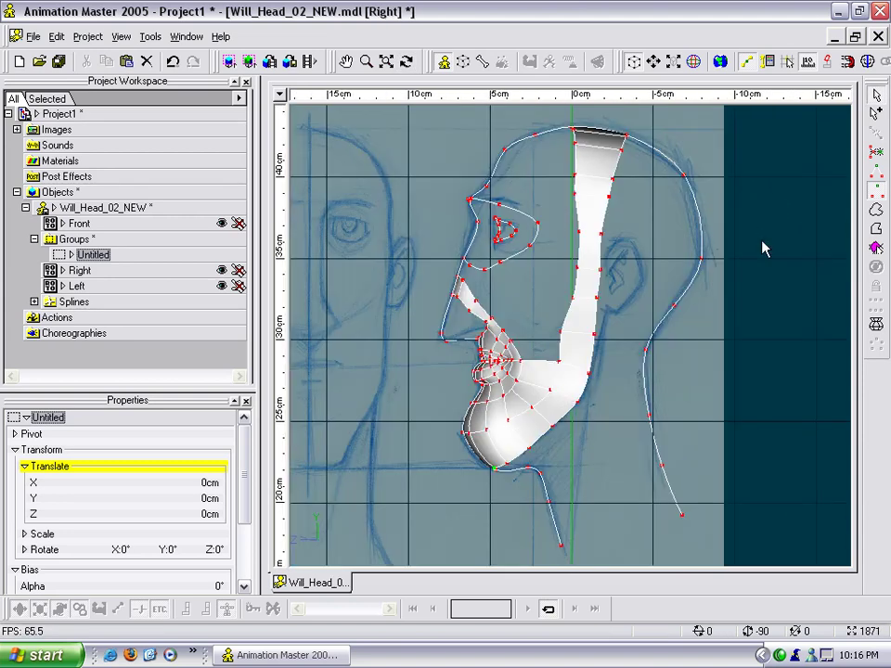
pyautogui.click(154, 37)
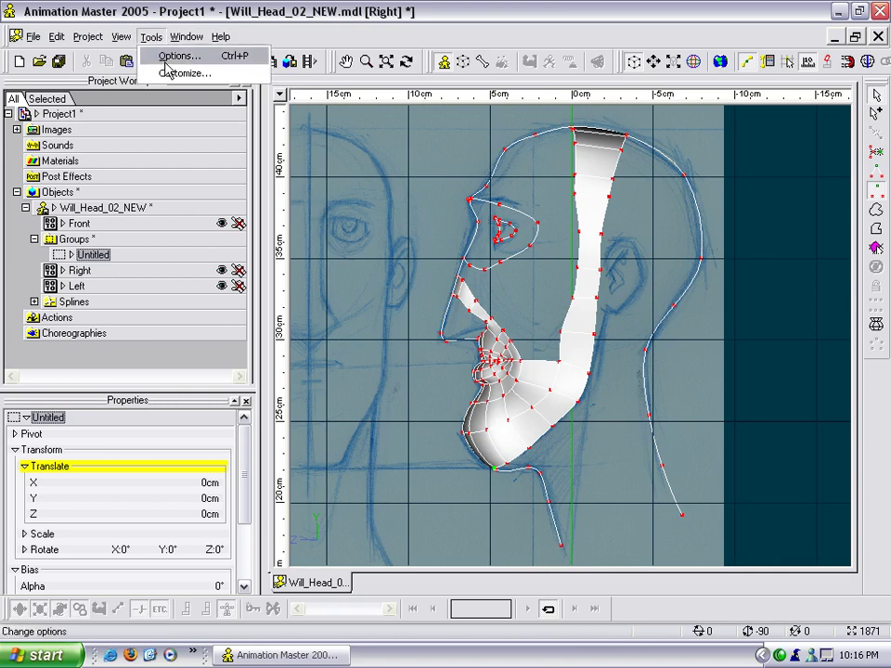
pyautogui.click(182, 71)
pyautogui.click(458, 446)
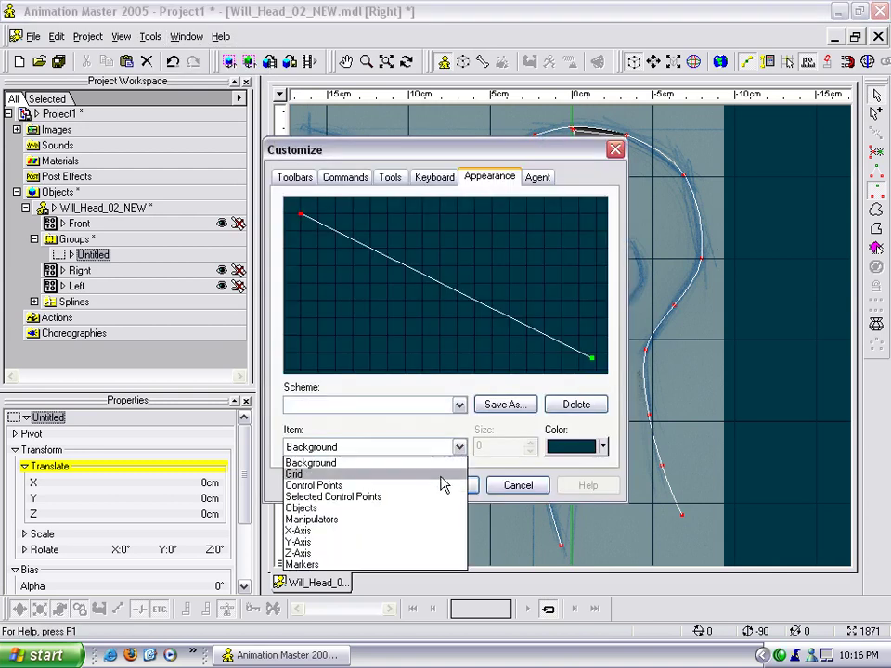
pyautogui.click(444, 506)
pyautogui.click(604, 446)
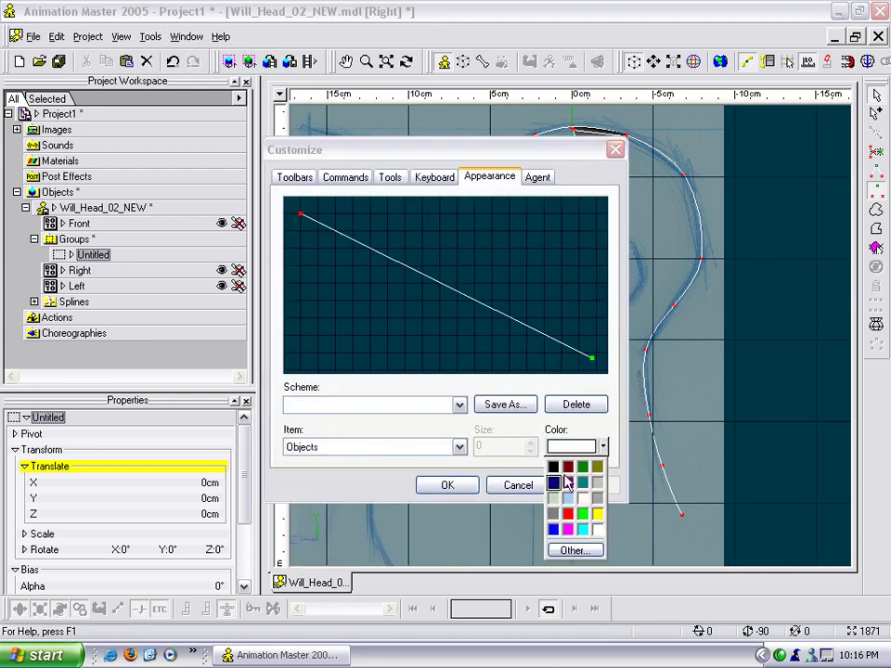
pyautogui.click(553, 467)
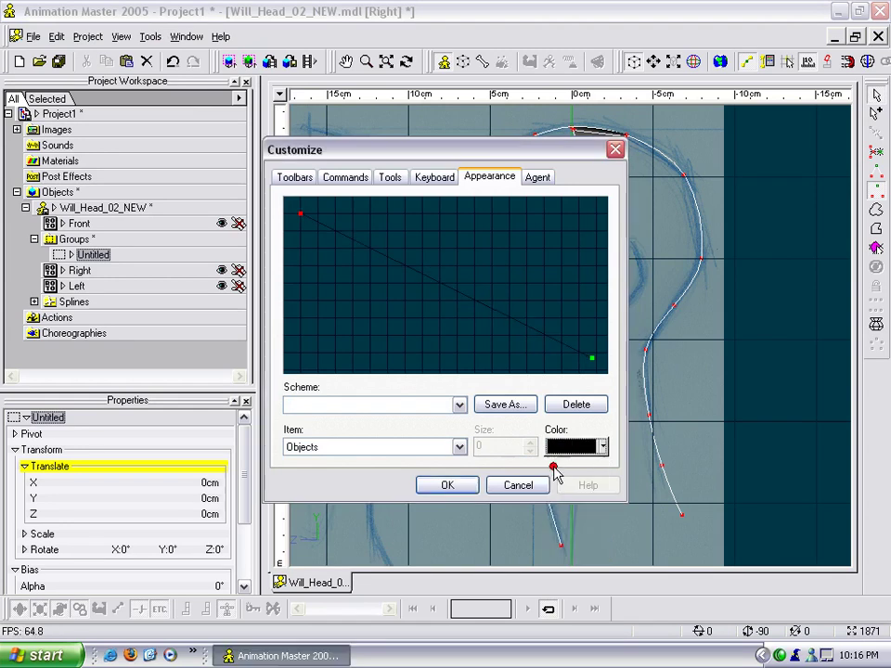
pyautogui.click(443, 487)
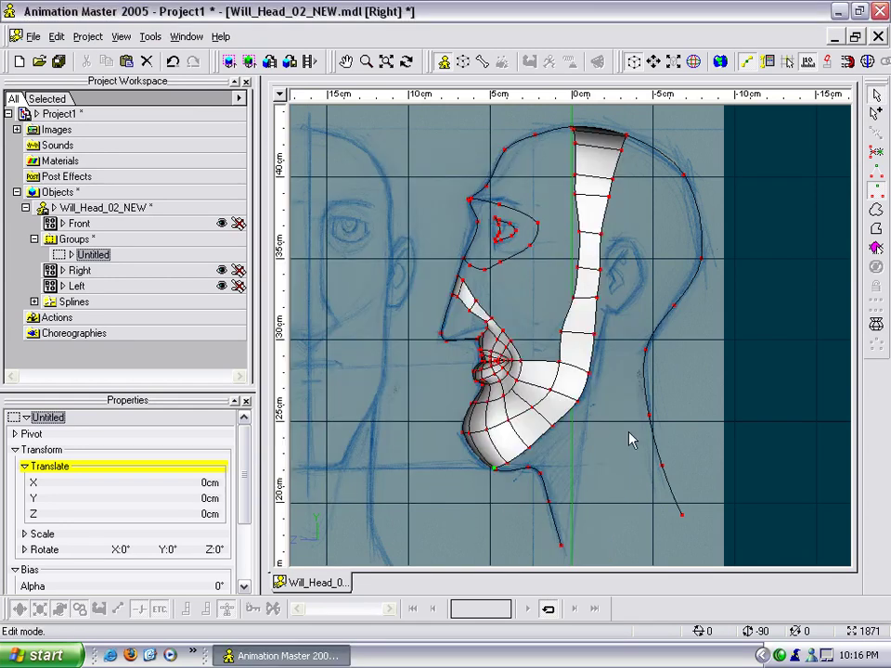
# Examine the black-lined mesh against the side reference sketch and from an angled view of the cheek.
pyautogui.scroll(4, 594, 372)
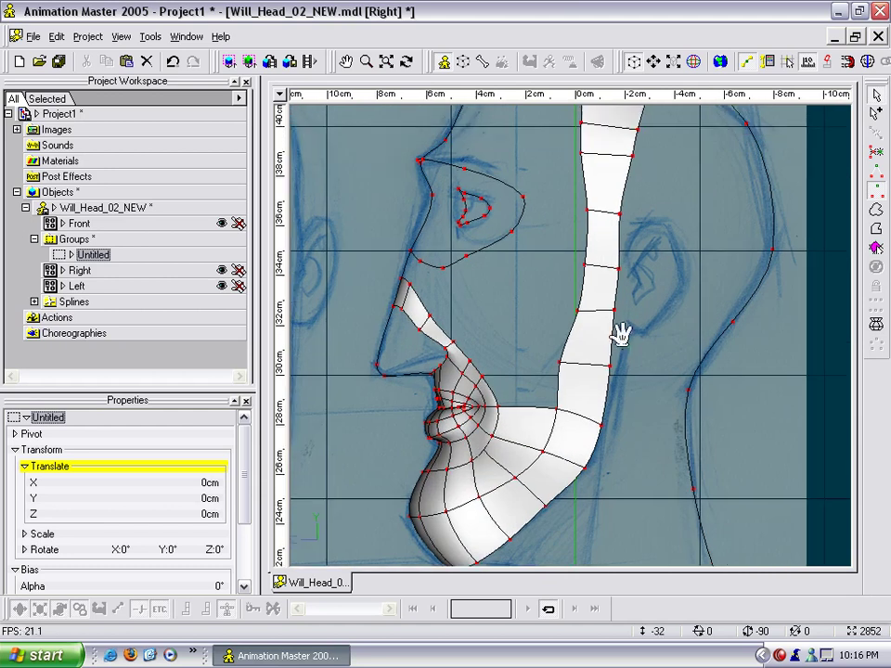
pyautogui.scroll(-1, 622, 341)
pyautogui.moveTo(635, 365); pyautogui.dragTo(653, 332, button='middle')
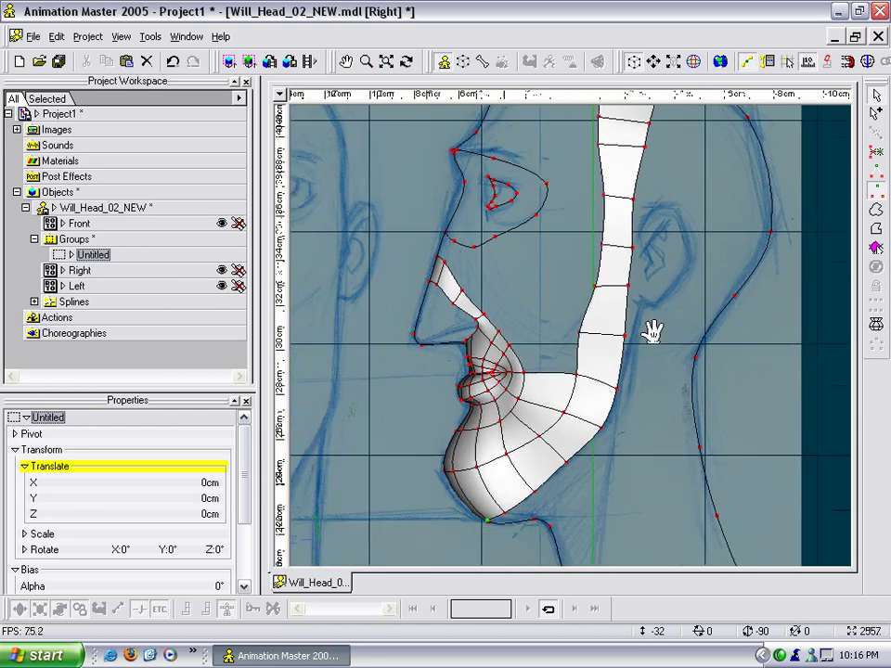
pyautogui.click(567, 354)
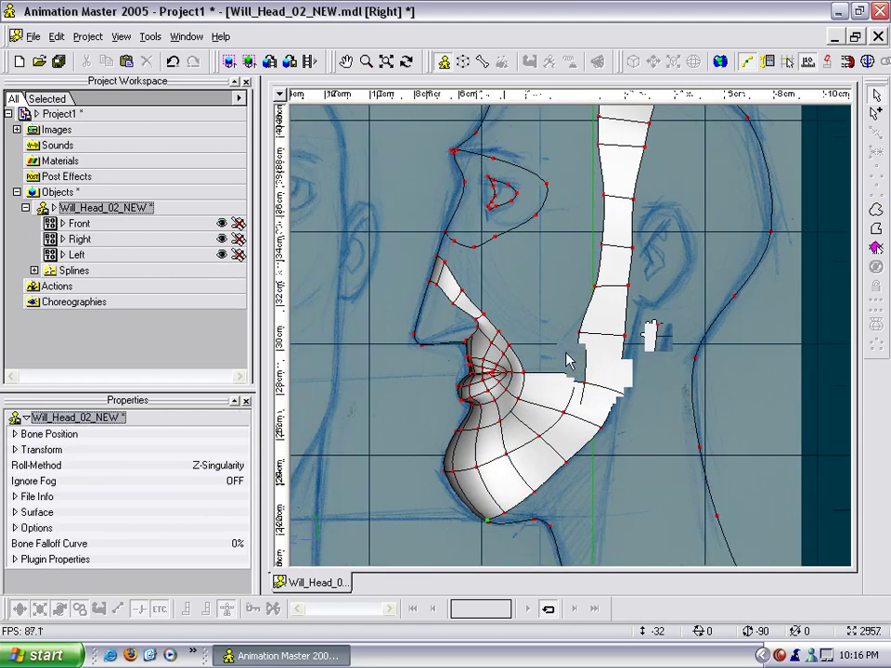
pyautogui.click(482, 337)
pyautogui.press('t')
pyautogui.moveTo(522, 326); pyautogui.dragTo(544, 323)
pyautogui.moveTo(543, 323); pyautogui.dragTo(541, 398, button='middle')
pyautogui.scroll(-1, 547, 397)
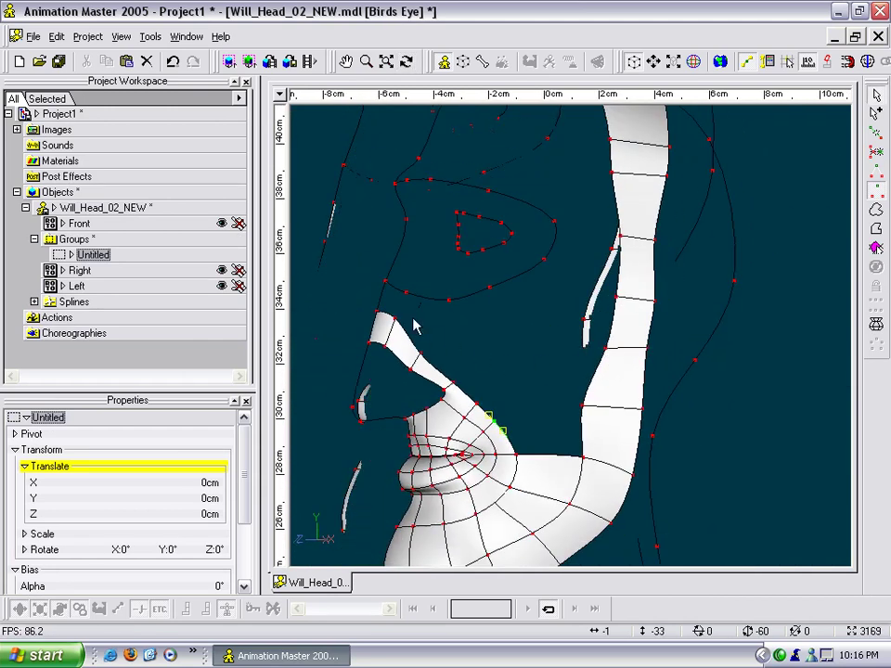
# Connect the side-of-head strip to the outer corner of the eye-socket contour with a spline at eye level.
pyautogui.moveTo(553, 312); pyautogui.dragTo(545, 379, button='middle')
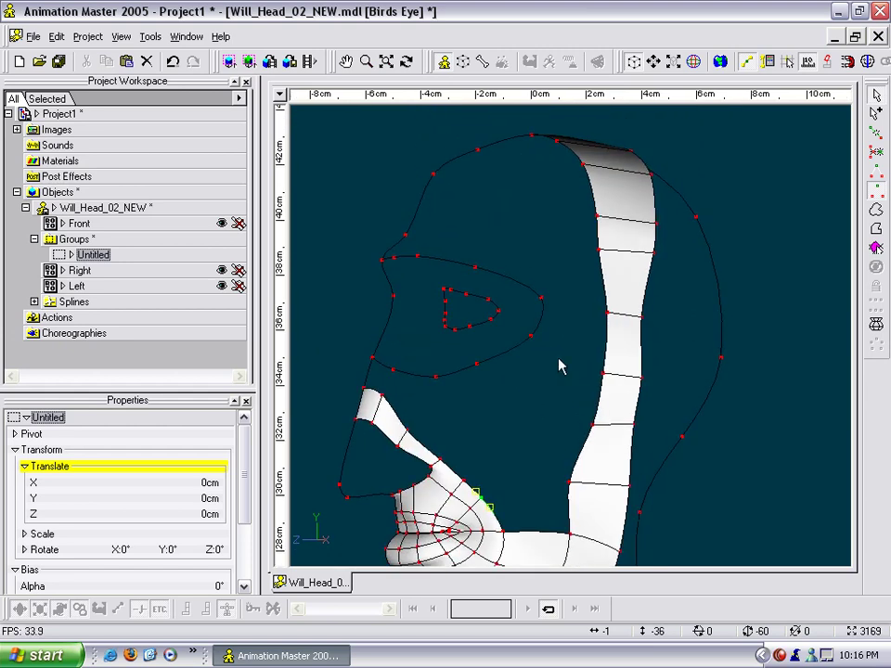
pyautogui.press('a')
pyautogui.click(607, 313)
pyautogui.rightClick(541, 298)
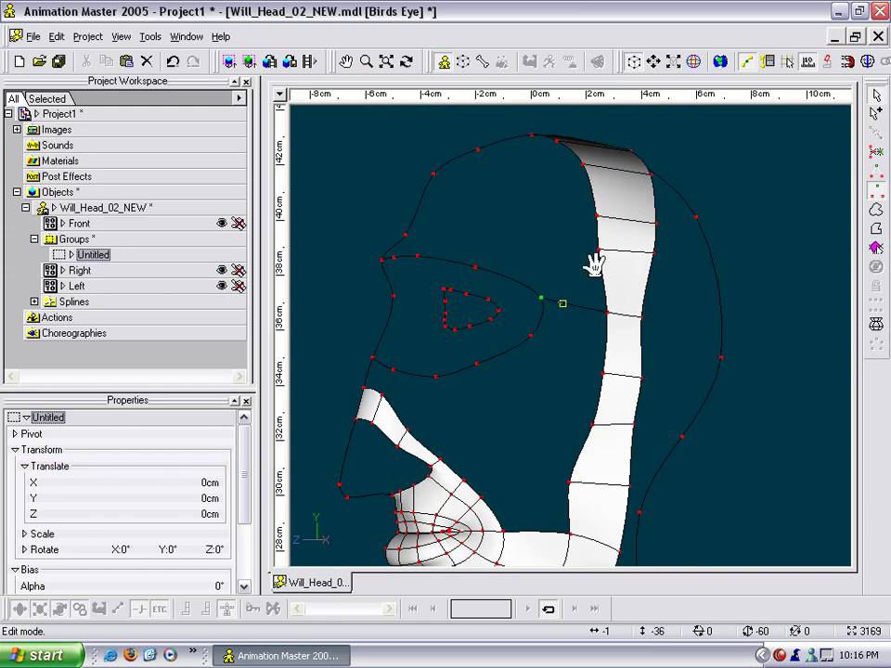
pyautogui.moveTo(596, 267); pyautogui.dragTo(599, 295, button='middle')
pyautogui.press('t')
pyautogui.moveTo(594, 293); pyautogui.dragTo(559, 294)
pyautogui.press('a')
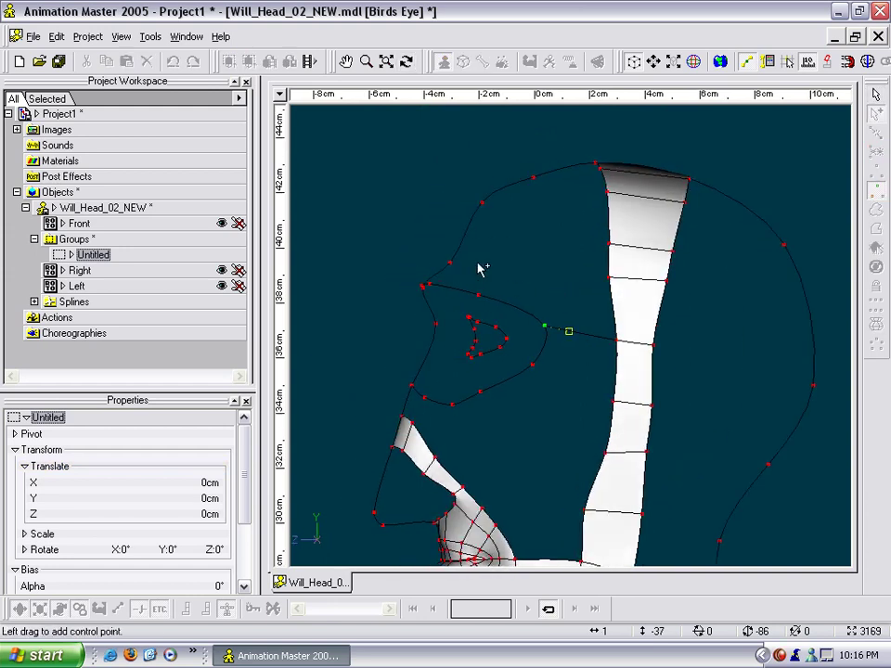
pyautogui.press('Escape')
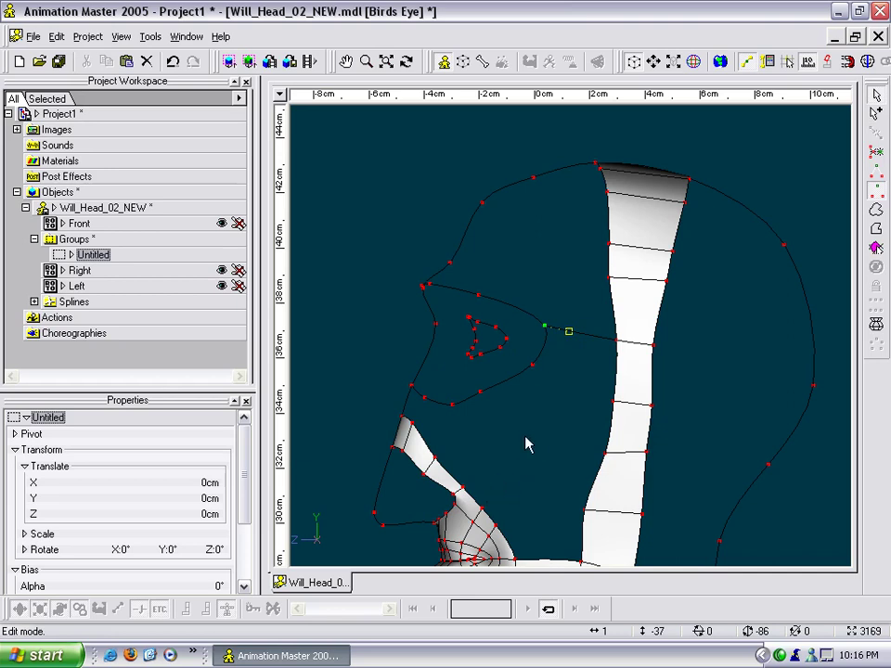
# Draw a spline in the right view from the forehead profile above the brow, around the eye-socket contour to its side connecting spline.
pyautogui.press('4')
pyautogui.moveTo(549, 364); pyautogui.dragTo(540, 517, button='middle')
pyautogui.press('a')
pyautogui.click(424, 166)
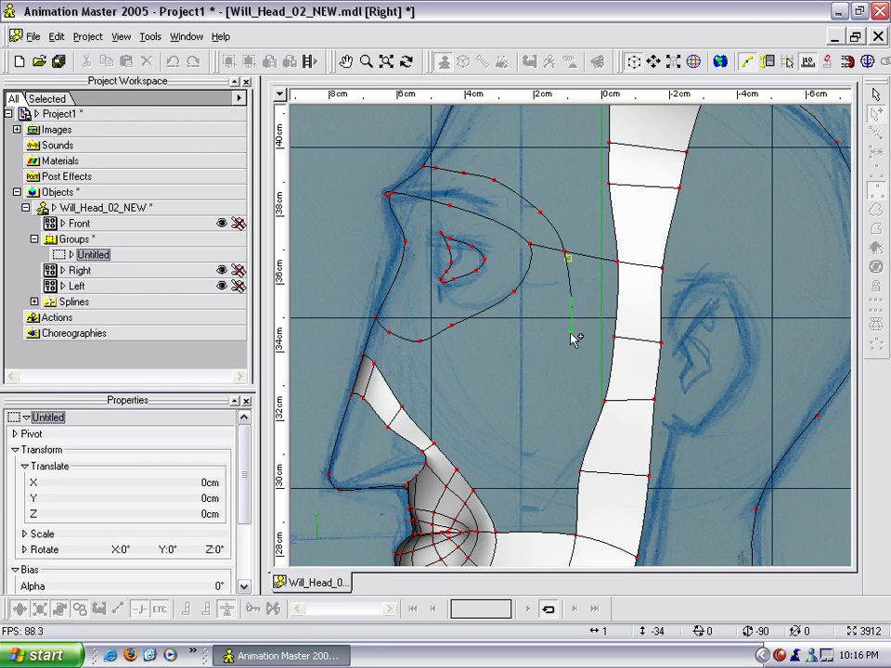
pyautogui.press('Escape')
# Delete the surplus point on the new brow spline and move its neighbour outward to even out the curve.
pyautogui.moveTo(541, 213); pyautogui.dragTo(539, 214)
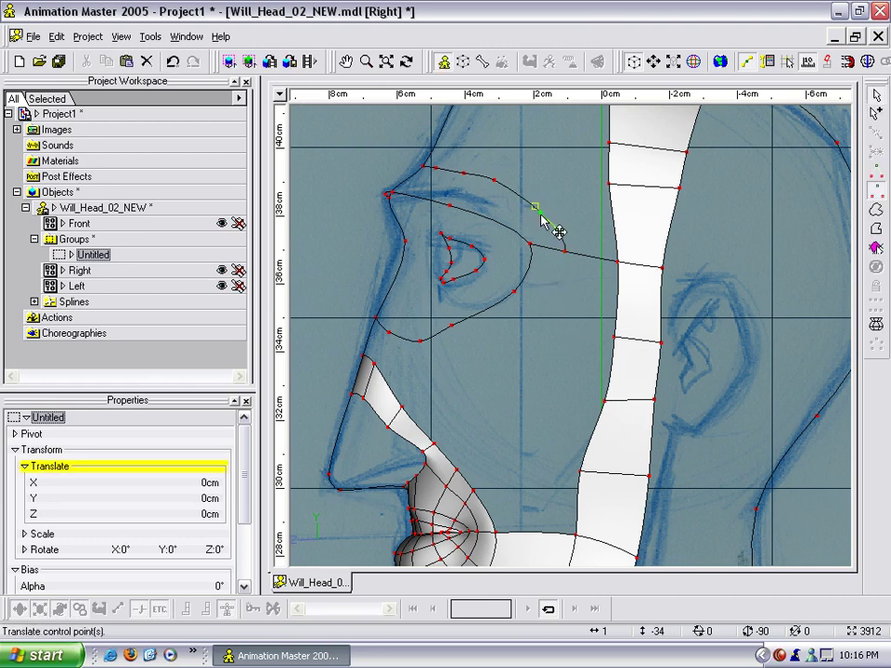
pyautogui.press('Delete')
pyautogui.moveTo(495, 180); pyautogui.dragTo(522, 193)
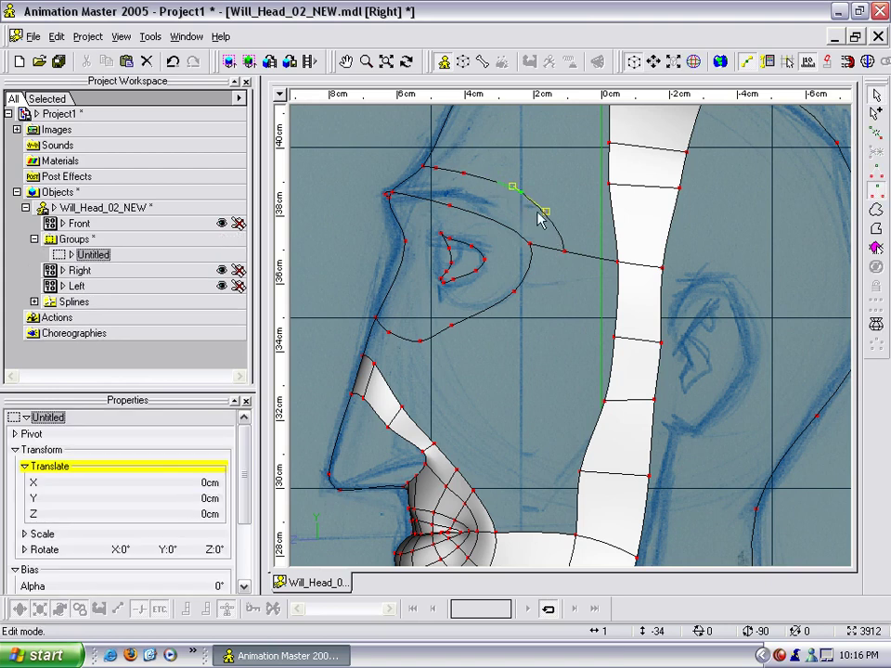
# Continue the outer eye spline down around the cheek and attach it to the upper edge of the nose-side strip.
pyautogui.press('a')
pyautogui.click(565, 251)
pyautogui.click(544, 318)
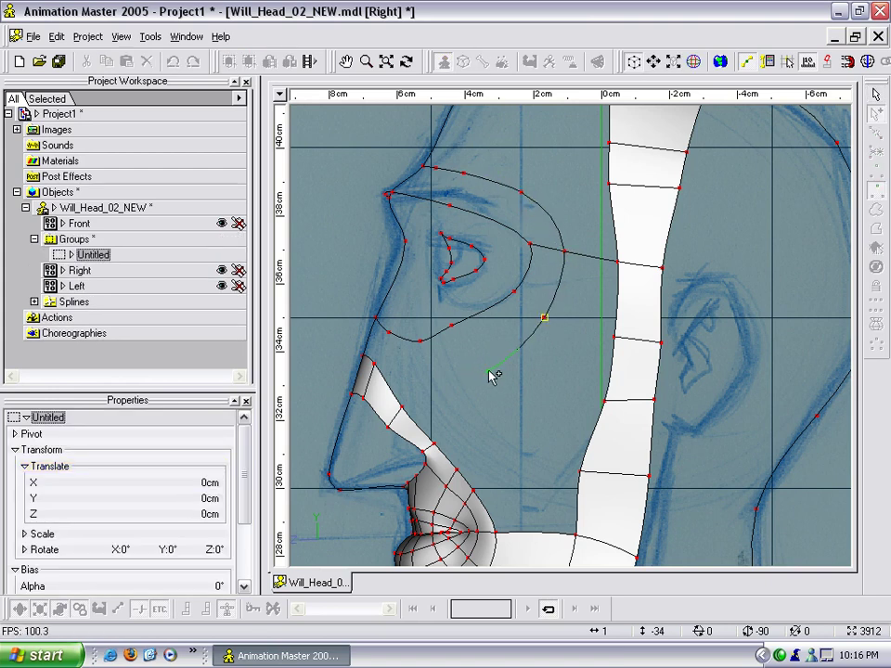
pyautogui.rightClick(433, 445)
pyautogui.rightClick(493, 414)
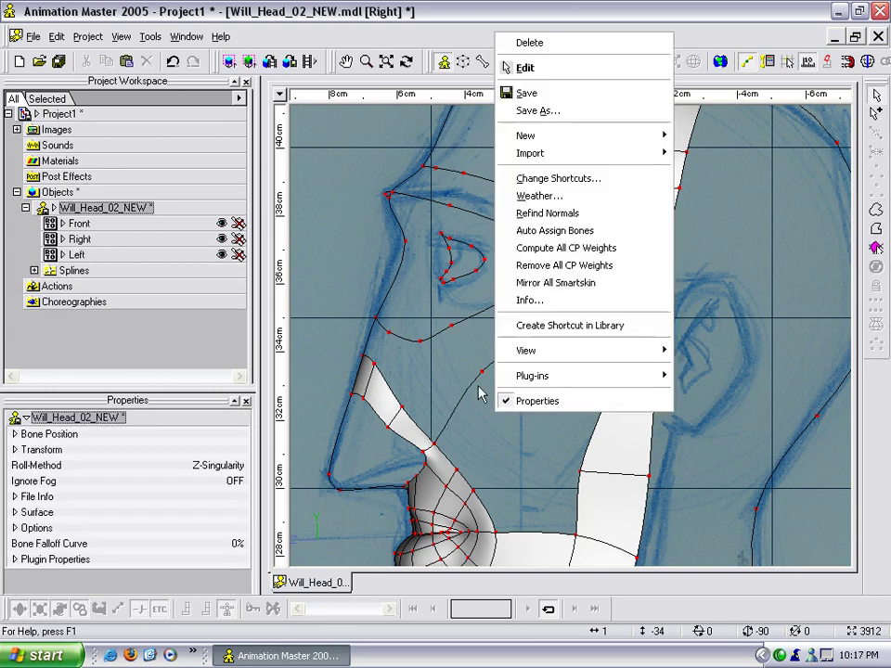
# Connect the eye-socket contour to the outer brow spline with a cross spline beside the bridge of the nose.
pyautogui.click(482, 373)
pyautogui.press('t')
pyautogui.moveTo(504, 385); pyautogui.dragTo(533, 434)
pyautogui.moveTo(390, 167); pyautogui.dragTo(430, 219)
pyautogui.press('t')
pyautogui.press('a')
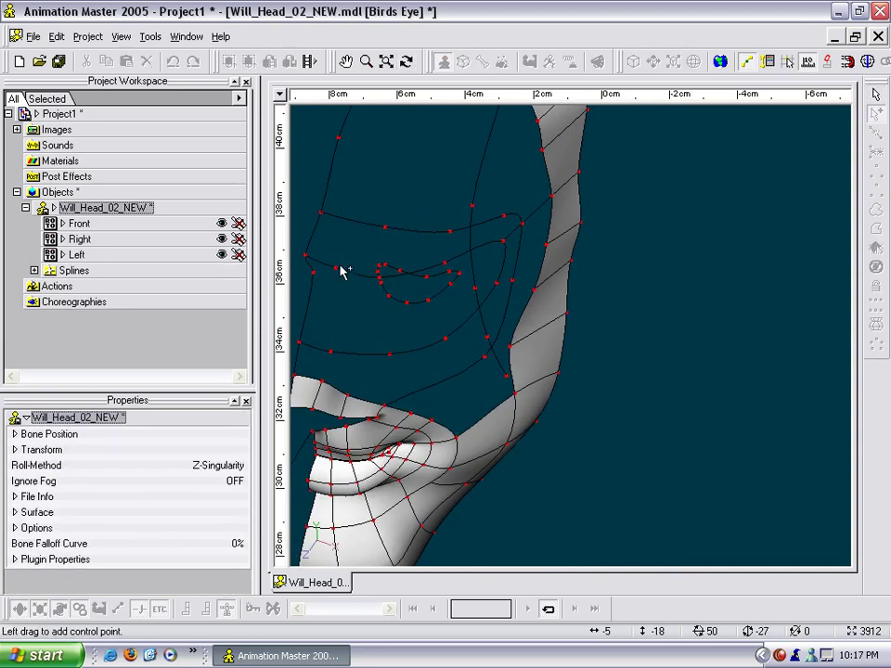
pyautogui.click(352, 222)
pyautogui.press('Escape')
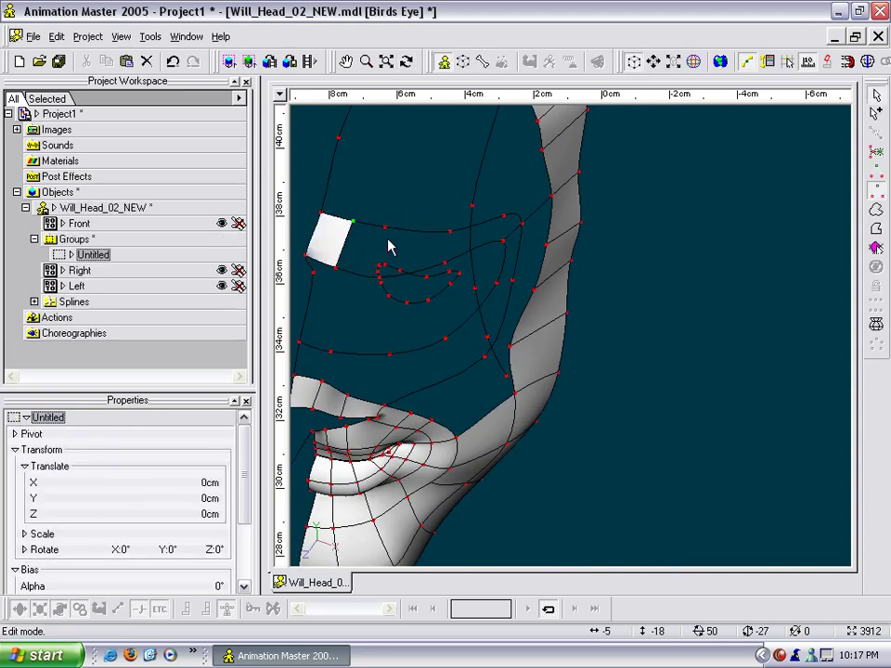
# Add two more cross splines between the eye-socket contour and the outer spline along the brow.
pyautogui.press('t')
pyautogui.moveTo(393, 254); pyautogui.dragTo(367, 269)
pyautogui.press('a')
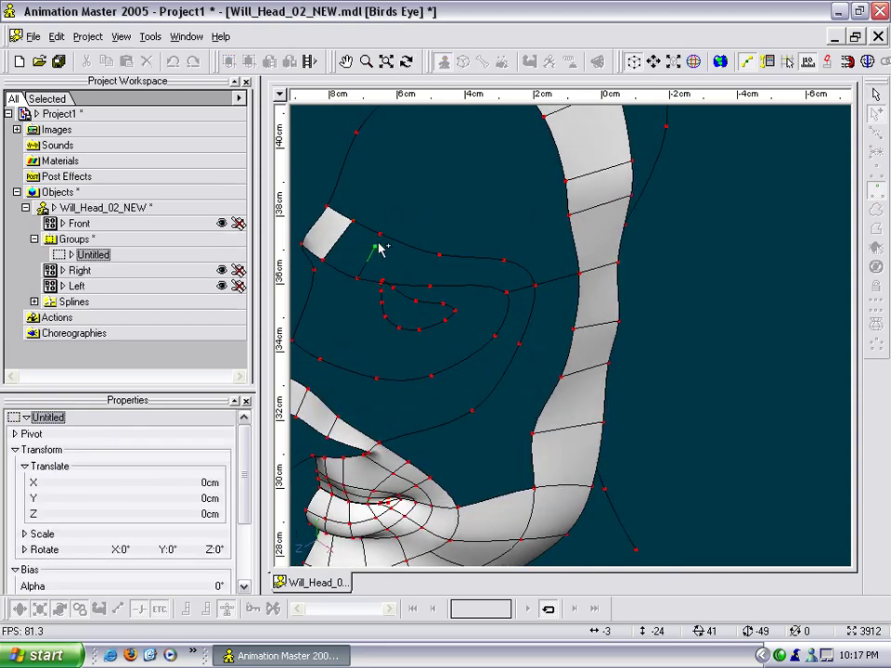
pyautogui.rightClick(379, 235)
pyautogui.press('Escape')
pyautogui.press('a')
pyautogui.click(429, 286)
pyautogui.rightClick(440, 255)
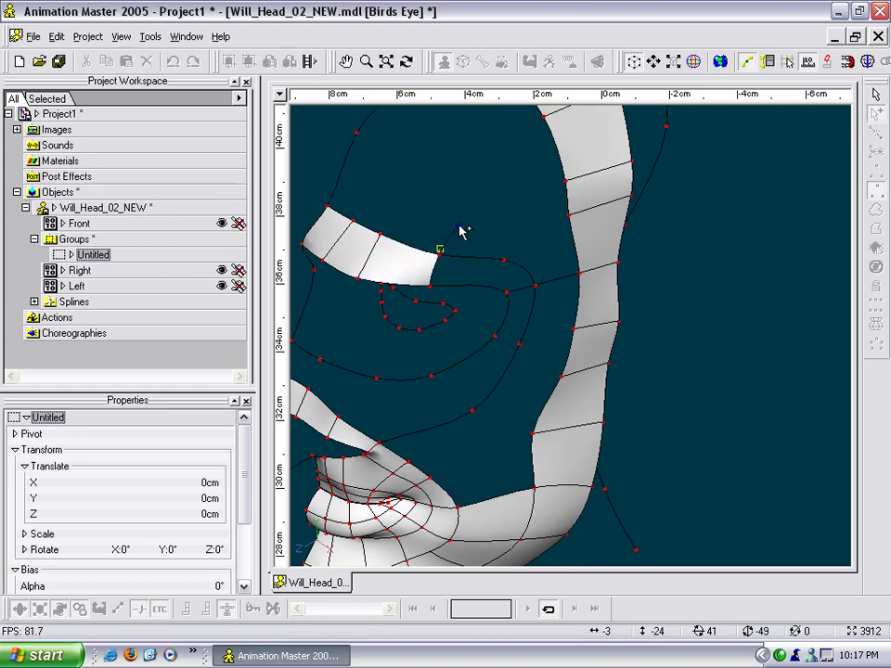
# Carry the cross splines around the outer corner of the eye socket and down to the upper cheek.
pyautogui.click(506, 292)
pyautogui.rightClick(503, 262)
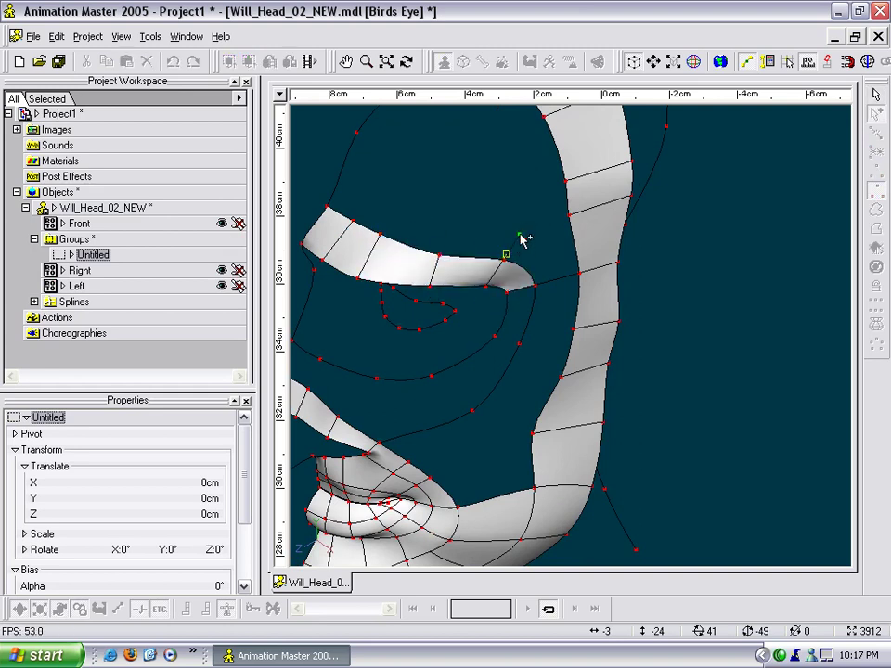
pyautogui.rightClick(519, 344)
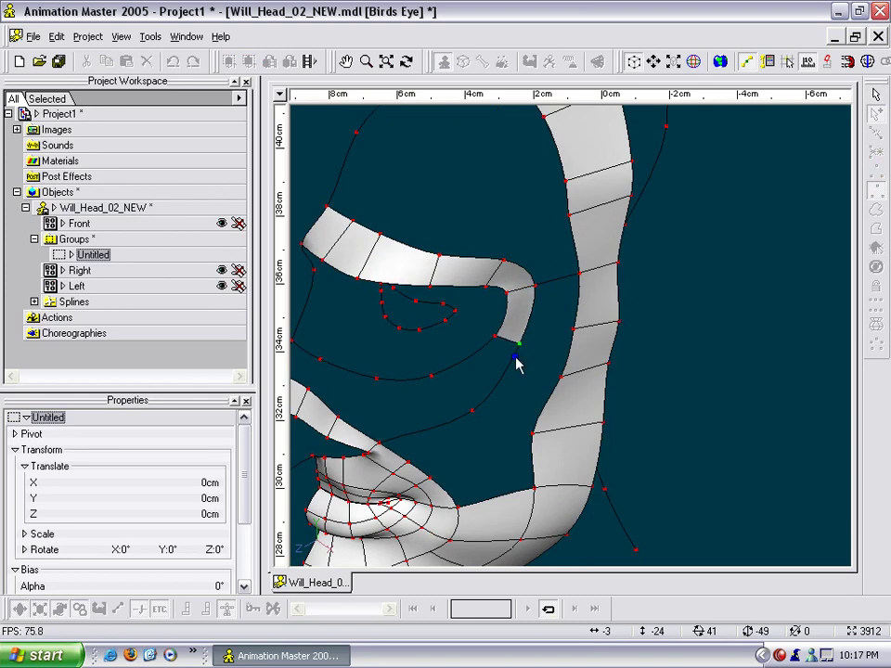
pyautogui.rightClick(473, 412)
# Connect the outer eye spline to the side-of-head strip with a cross spline just below eye level.
pyautogui.press('t')
pyautogui.moveTo(522, 405); pyautogui.dragTo(501, 387)
pyautogui.moveTo(501, 387); pyautogui.dragTo(516, 271, button='middle')
pyautogui.scroll(-2, 515, 271)
pyautogui.press('t')
pyautogui.moveTo(514, 275)
pyautogui.mouseDown()
pyautogui.moveTo(533, 278)
pyautogui.moveTo(498, 278)
pyautogui.mouseUp()
pyautogui.scroll(2, 539, 264)
pyautogui.press('a')
pyautogui.moveTo(545, 242); pyautogui.dragTo(615, 263)
pyautogui.rightClick(614, 263)
pyautogui.click(545, 243)
# Extend the cross spline on the side of the nose up to the inner end of the eye-socket contour.
pyautogui.press('t')
pyautogui.moveTo(555, 255)
pyautogui.mouseDown()
pyautogui.moveTo(563, 266)
pyautogui.moveTo(552, 284)
pyautogui.moveTo(558, 296)
pyautogui.moveTo(553, 238)
pyautogui.moveTo(558, 248)
pyautogui.mouseUp()
pyautogui.press('t')
pyautogui.moveTo(512, 306); pyautogui.dragTo(656, 306, button='middle')
pyautogui.scroll(3, 561, 225)
pyautogui.press('a')
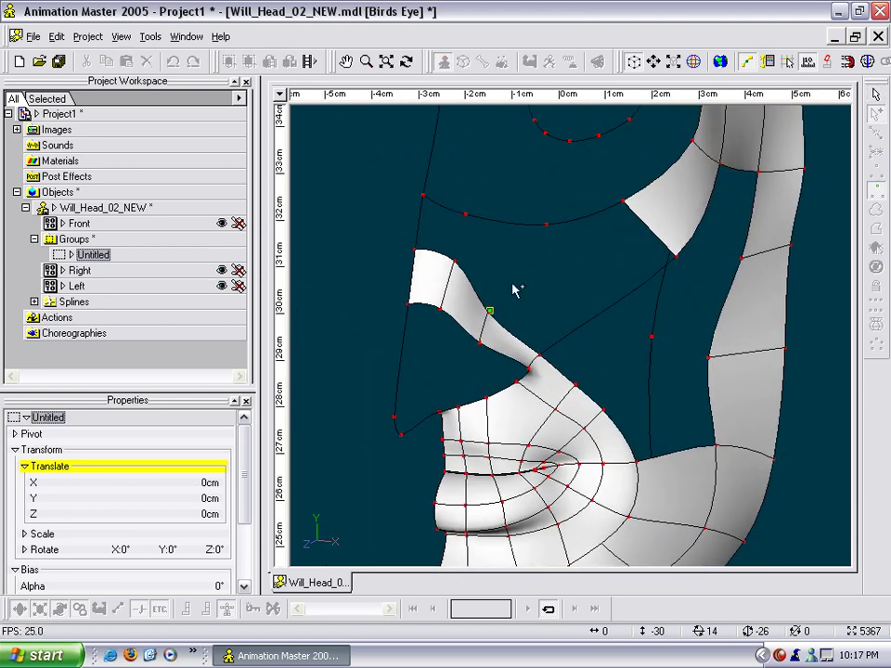
pyautogui.click(490, 310)
pyautogui.press('Escape')
# Extend the nose strip's inner spline upward and link it across to the face profile and the eye-socket contour.
pyautogui.press('a')
pyautogui.press('t')
pyautogui.moveTo(496, 203); pyautogui.dragTo(438, 256)
pyautogui.press('Escape')
pyautogui.press('t')
pyautogui.press('t')
pyautogui.press('t')
pyautogui.moveTo(437, 257); pyautogui.dragTo(499, 274)
pyautogui.moveTo(439, 258); pyautogui.dragTo(499, 226)
pyautogui.press('t')
pyautogui.press('t')
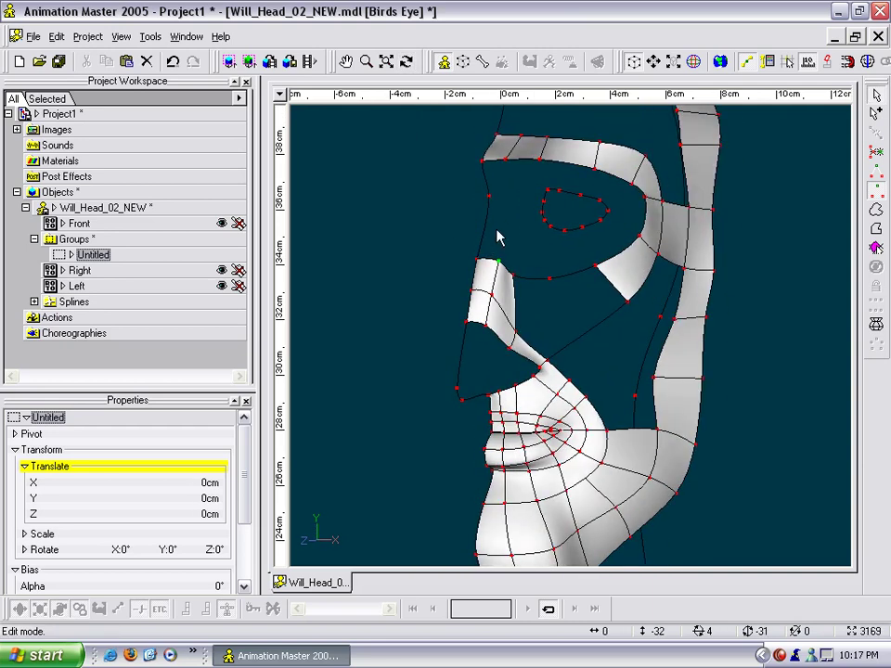
# Connect the inner brow strip to the nose strip beside the profile and add a cross spline at mid-bridge.
pyautogui.press('a')
pyautogui.moveTo(504, 159); pyautogui.dragTo(499, 264)
pyautogui.rightClick(500, 264)
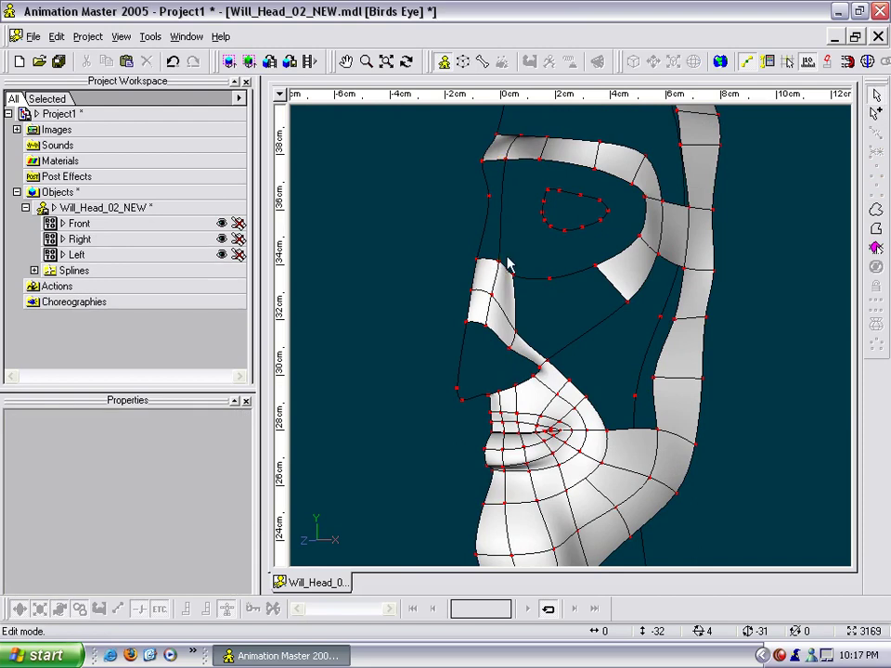
pyautogui.click(503, 205)
pyautogui.press('a')
pyautogui.moveTo(490, 197)
pyautogui.mouseDown()
pyautogui.moveTo(505, 213)
pyautogui.moveTo(507, 205)
pyautogui.moveTo(499, 213)
pyautogui.moveTo(583, 200)
pyautogui.moveTo(574, 176)
pyautogui.moveTo(543, 210)
pyautogui.mouseUp()
pyautogui.rightClick(502, 210)
pyautogui.click(502, 210)
pyautogui.press('t')
pyautogui.press('t')
# Adjust the control points around the nose bridge and inner brow to smooth the strip.
pyautogui.press('Escape')
pyautogui.moveTo(532, 154); pyautogui.dragTo(537, 239, button='middle')
pyautogui.scroll(3, 538, 238)
pyautogui.click(521, 184)
pyautogui.press('t')
pyautogui.press('Escape')
pyautogui.moveTo(544, 199); pyautogui.dragTo(611, 179)
pyautogui.press('t')
pyautogui.press('Escape')
pyautogui.click(536, 190)
pyautogui.click(521, 183)
pyautogui.press('t')
pyautogui.press('Escape')
pyautogui.scroll(1, 607, 195)
pyautogui.scroll(-1, 601, 210)
pyautogui.moveTo(552, 202); pyautogui.dragTo(561, 203)
pyautogui.moveTo(622, 223); pyautogui.dragTo(605, 231)
pyautogui.press('t')
pyautogui.press('Escape')
pyautogui.scroll(3, 621, 281)
pyautogui.moveTo(609, 298); pyautogui.dragTo(644, 238, button='middle')
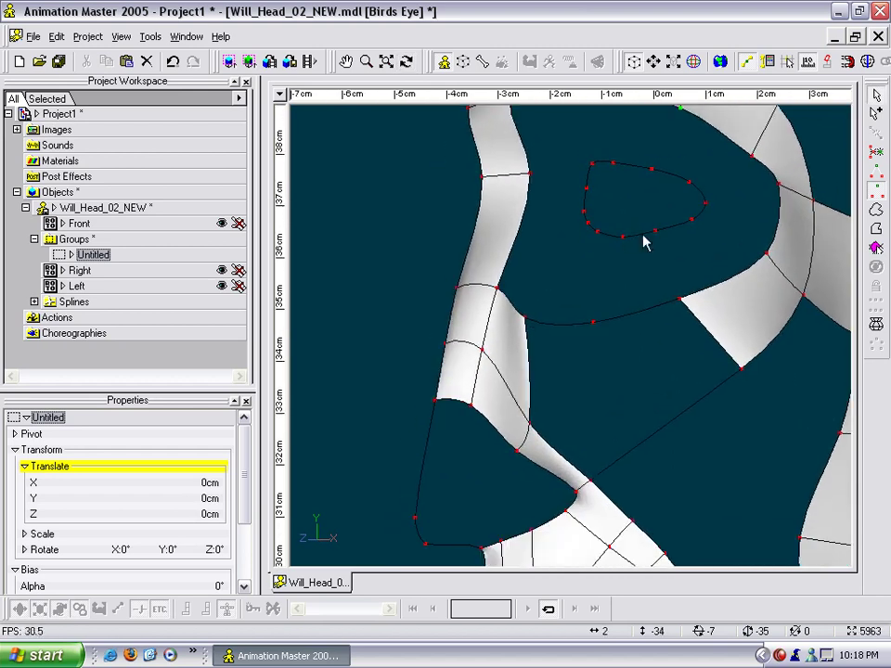
# Reposition the control point where the side of the nose meets the strip running to the mouth.
pyautogui.press('t')
pyautogui.moveTo(644, 240); pyautogui.dragTo(612, 245)
pyautogui.press('Escape')
pyautogui.press('t')
pyautogui.moveTo(572, 378); pyautogui.dragTo(587, 322)
pyautogui.press('Escape')
pyautogui.press('t')
pyautogui.press('Escape')
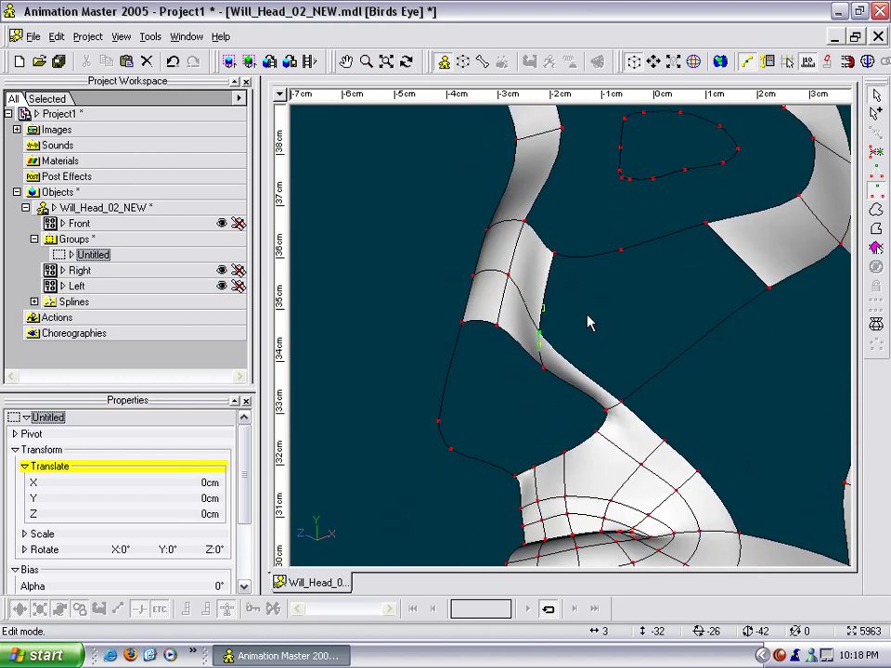
pyautogui.scroll(-3, 631, 293)
pyautogui.moveTo(631, 293); pyautogui.dragTo(601, 265, button='middle')
pyautogui.press('t')
pyautogui.moveTo(599, 294); pyautogui.dragTo(586, 287)
pyautogui.press('Escape')
# Run two cheek splines out to the side-of-head strip, from the outer eye spline and the lower eye-socket contour.
pyautogui.press('a')
pyautogui.click(653, 270)
pyautogui.rightClick(746, 327)
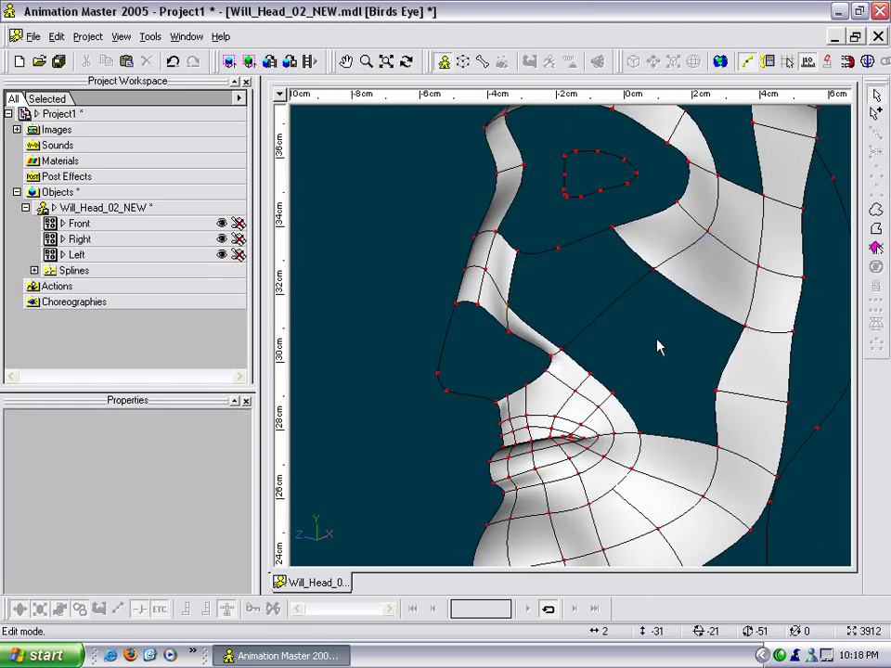
pyautogui.press('a')
pyautogui.click(559, 249)
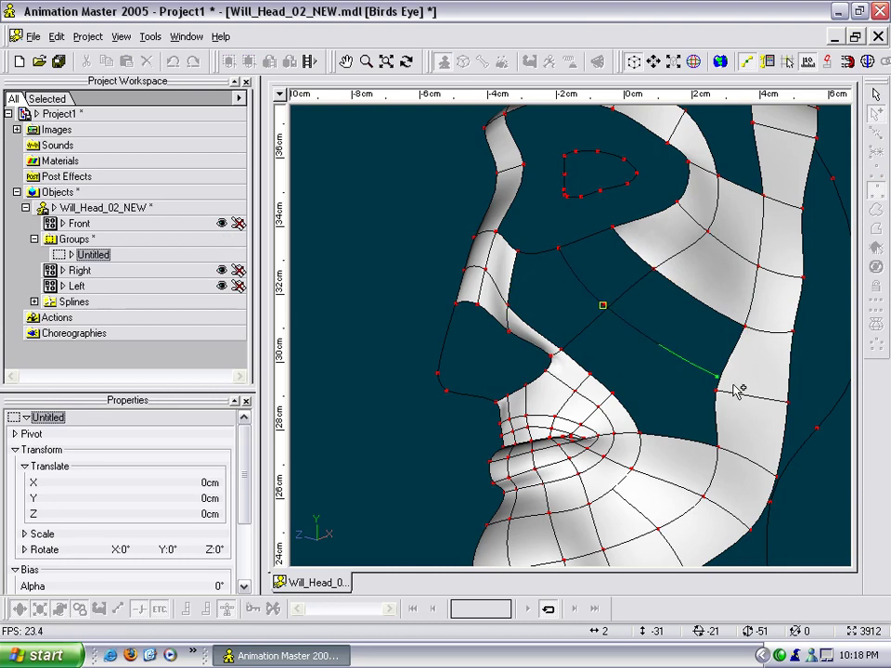
pyautogui.rightClick(721, 394)
# Run a spline from the strip above the mouth corner up across the cheek splines to the cross spline at eye level.
pyautogui.moveTo(680, 361); pyautogui.dragTo(650, 331, button='middle')
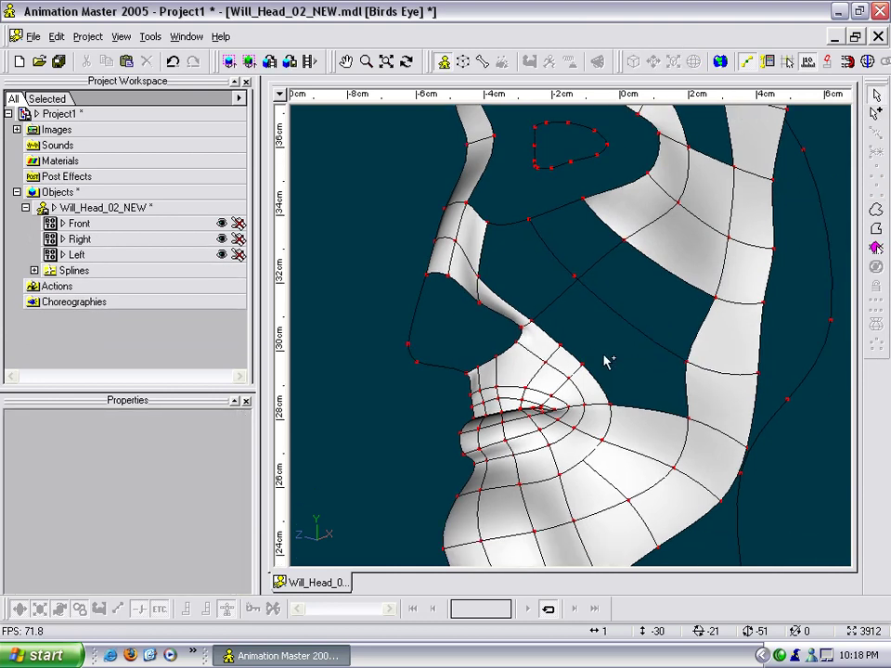
pyautogui.press('a')
pyautogui.click(585, 365)
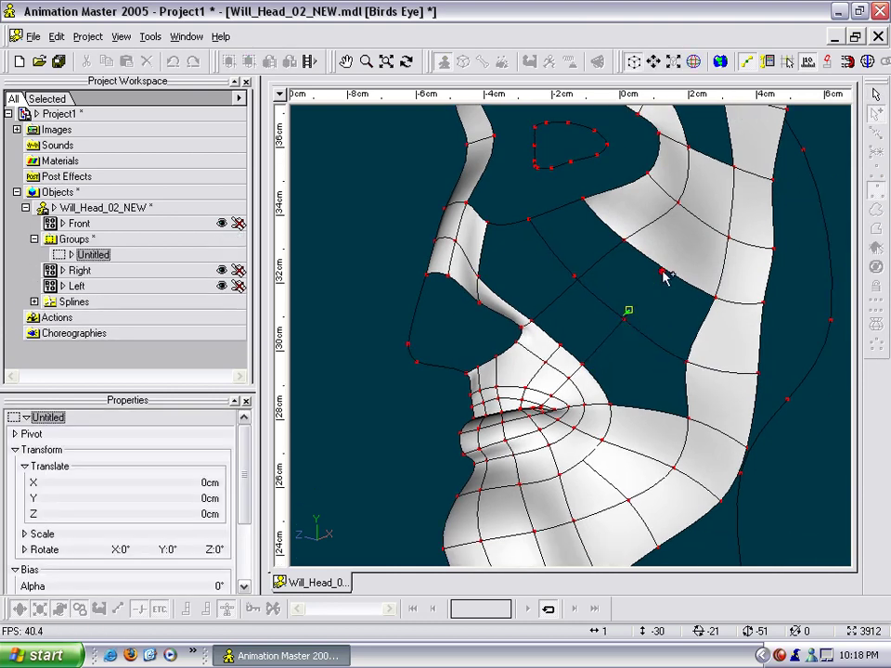
pyautogui.click(672, 269)
pyautogui.click(703, 208)
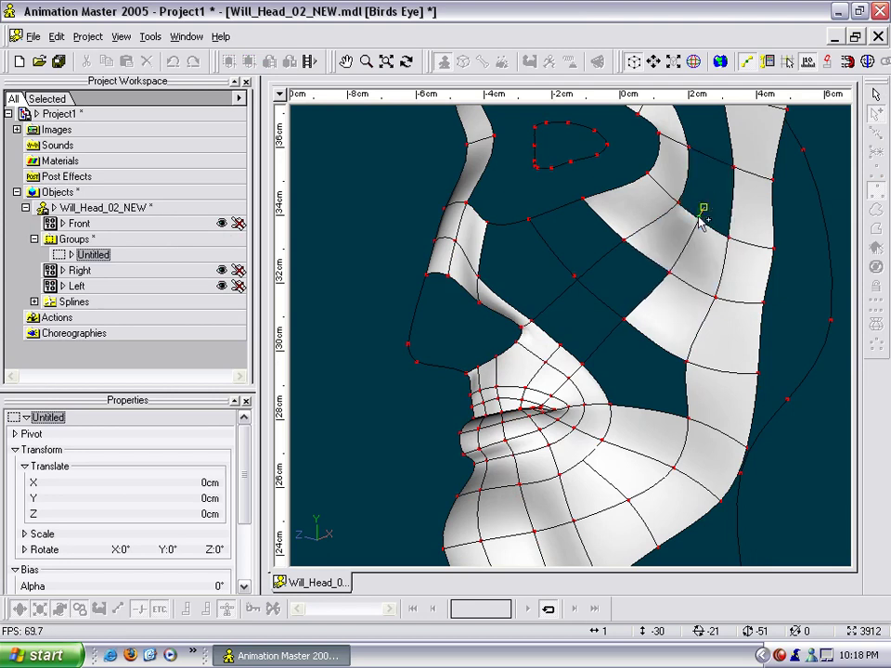
pyautogui.rightClick(714, 156)
# Connect the outer brow to the side-of-head strip with a spline and extend the vertical cheek spline up to it.
pyautogui.moveTo(713, 163); pyautogui.dragTo(646, 386, button='middle')
pyautogui.press('t')
pyautogui.moveTo(646, 386); pyautogui.dragTo(610, 343)
pyautogui.hotkey('shift', 'a')
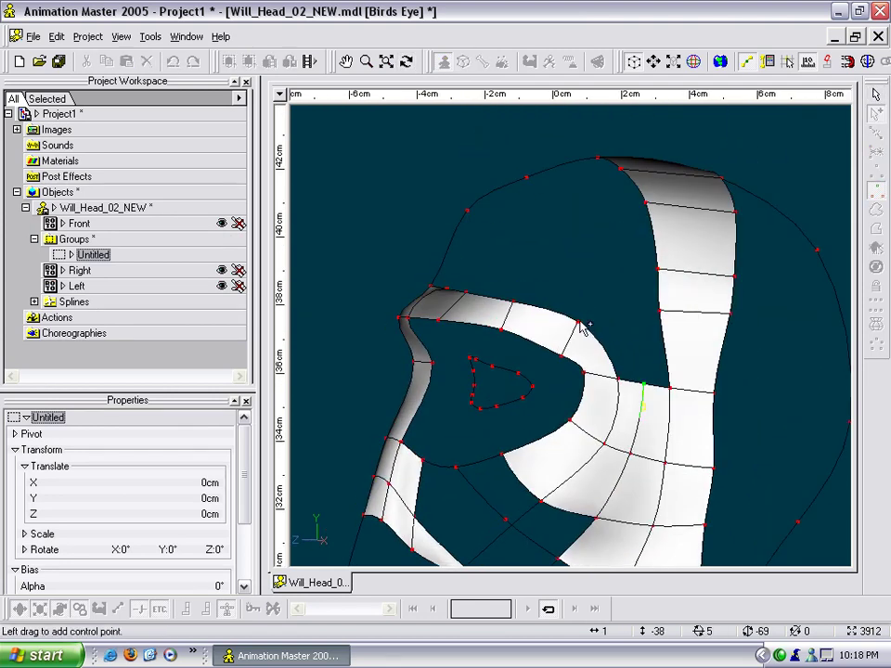
pyautogui.rightClick(659, 313)
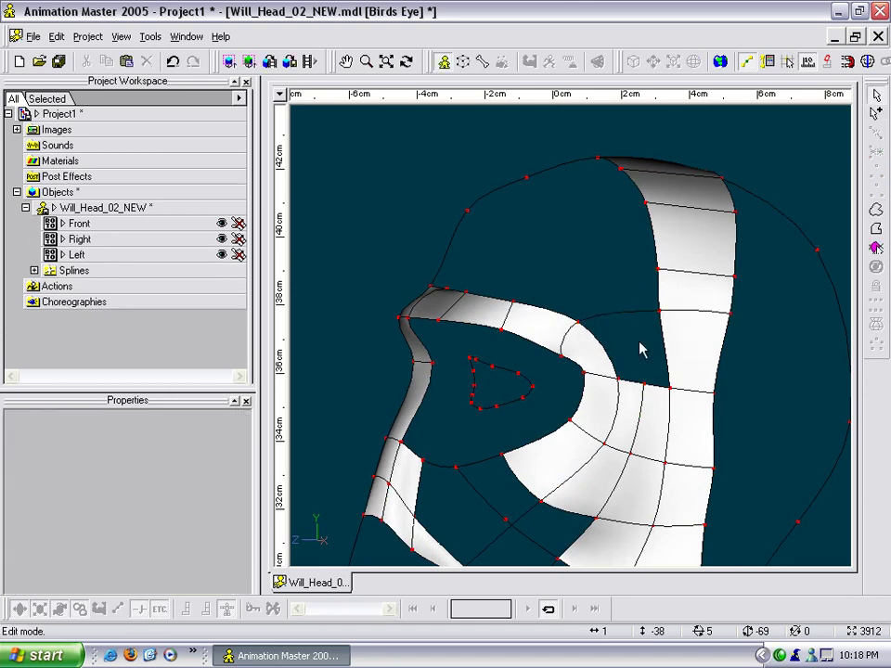
pyautogui.moveTo(579, 323); pyautogui.dragTo(592, 328)
pyautogui.press('a')
pyautogui.moveTo(643, 381); pyautogui.dragTo(626, 318)
pyautogui.rightClick(626, 318)
# Add three splines from the brow strip up across the forehead to the side-of-head strip.
pyautogui.press('t')
pyautogui.moveTo(585, 289); pyautogui.dragTo(621, 296)
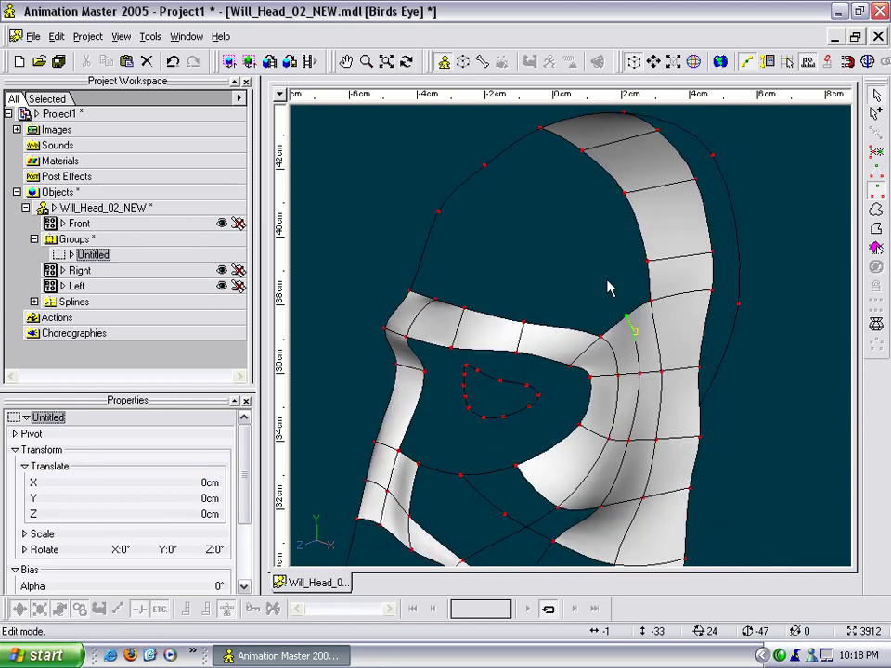
pyautogui.moveTo(525, 322); pyautogui.dragTo(540, 323)
pyautogui.press('a')
pyautogui.moveTo(540, 323); pyautogui.dragTo(648, 263)
pyautogui.rightClick(648, 262)
pyautogui.press('a')
pyautogui.moveTo(474, 303); pyautogui.dragTo(622, 194)
pyautogui.rightClick(623, 194)
pyautogui.press('a')
pyautogui.moveTo(436, 297); pyautogui.dragTo(582, 151)
pyautogui.rightClick(582, 151)
# Run a cross spline from the temple up over the forehead splines to the upper forehead profile.
pyautogui.press('t')
pyautogui.moveTo(562, 258); pyautogui.dragTo(596, 324)
pyautogui.click(623, 265)
pyautogui.press('a')
pyautogui.click(681, 358)
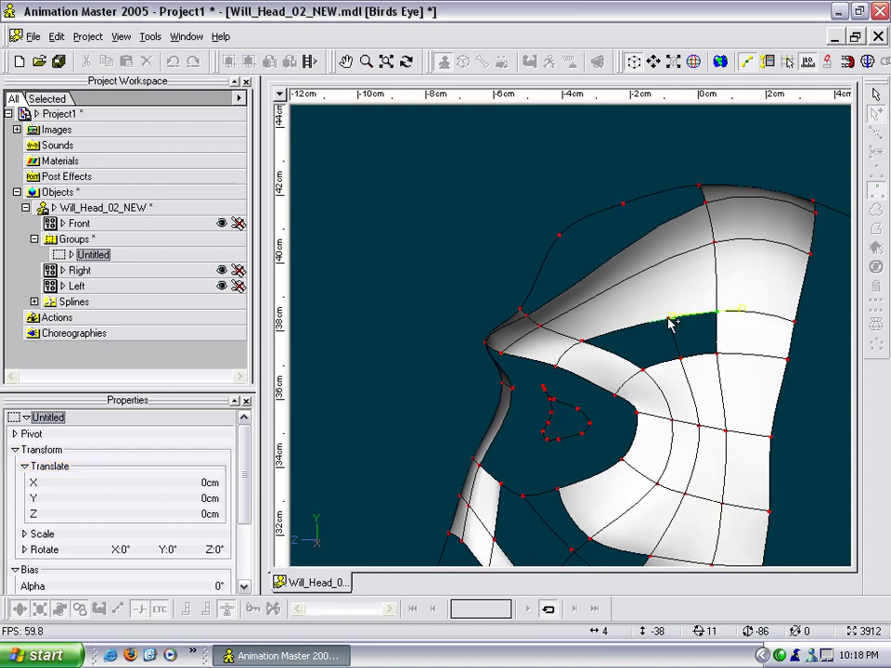
pyautogui.rightClick(667, 316)
pyautogui.rightClick(650, 265)
pyautogui.rightClick(640, 233)
pyautogui.rightClick(623, 203)
pyautogui.press('Escape')
# Raise a control point on the new forehead cross spline about 0.46 cm in the front view and adjust its lower neighbor.
pyautogui.moveTo(642, 311); pyautogui.dragTo(666, 230, button='middle')
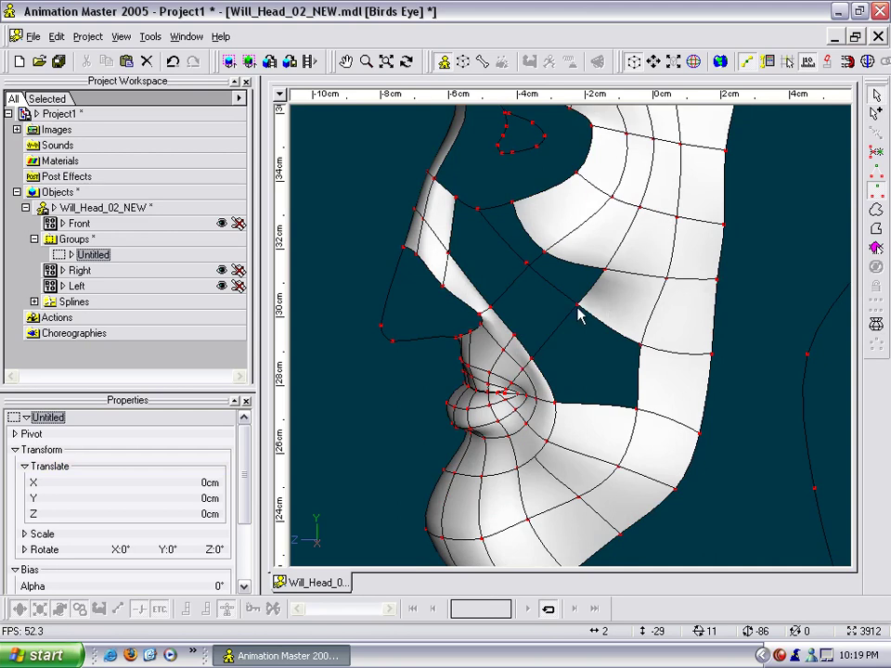
pyautogui.scroll(-4, 577, 304)
pyautogui.moveTo(578, 310); pyautogui.dragTo(575, 416, button='middle')
pyautogui.scroll(3, 630, 307)
pyautogui.moveTo(624, 234); pyautogui.dragTo(576, 382, button='middle')
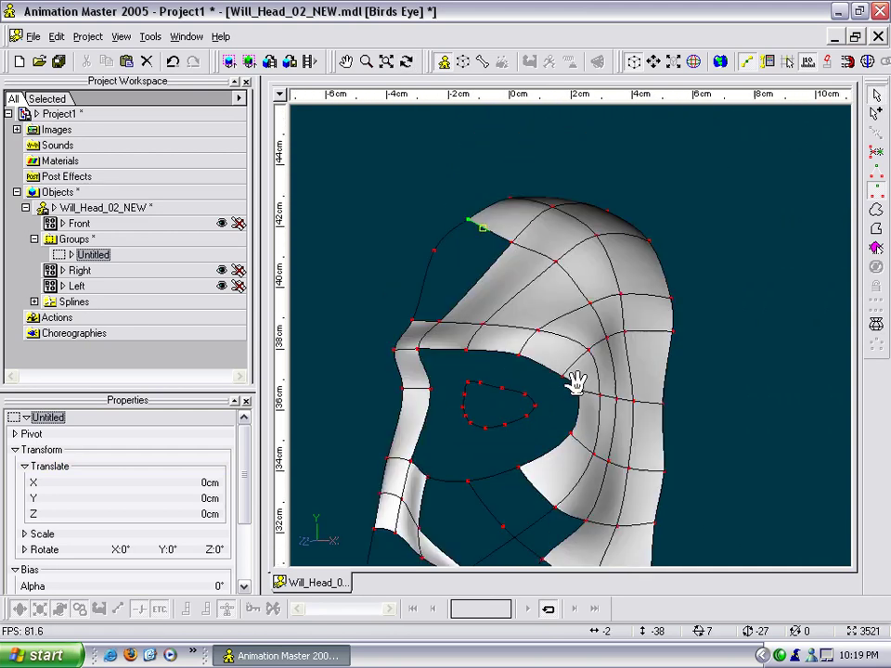
pyautogui.moveTo(572, 302); pyautogui.dragTo(607, 319, button='middle')
pyautogui.press('t')
pyautogui.moveTo(587, 294); pyautogui.dragTo(554, 238)
pyautogui.press('2')
pyautogui.moveTo(609, 275); pyautogui.dragTo(609, 262)
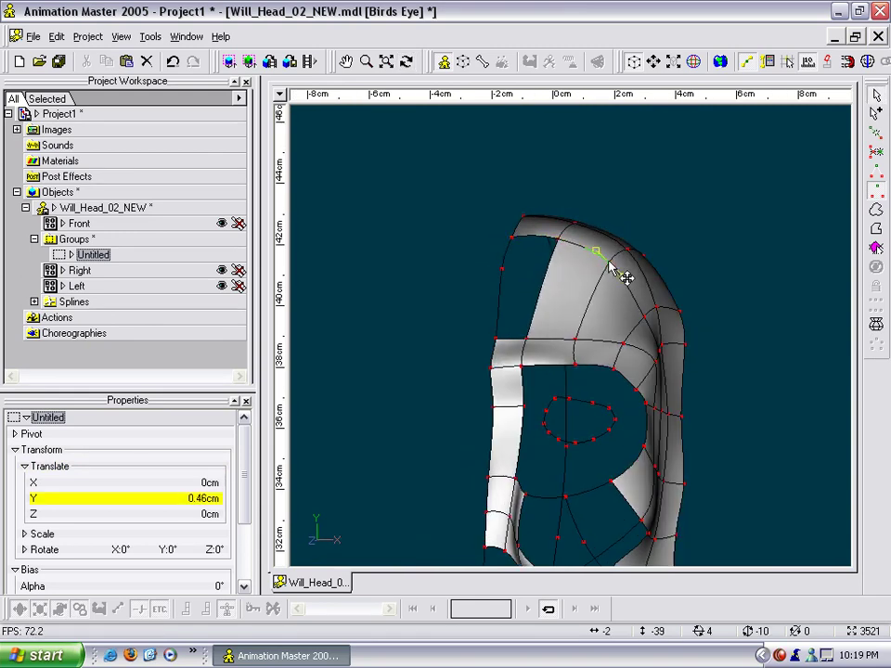
pyautogui.moveTo(647, 314); pyautogui.dragTo(511, 243)
# Add a second cross spline from the lower forehead profile over the forehead splines, ending above the outer brow.
pyautogui.press('t')
pyautogui.press('t')
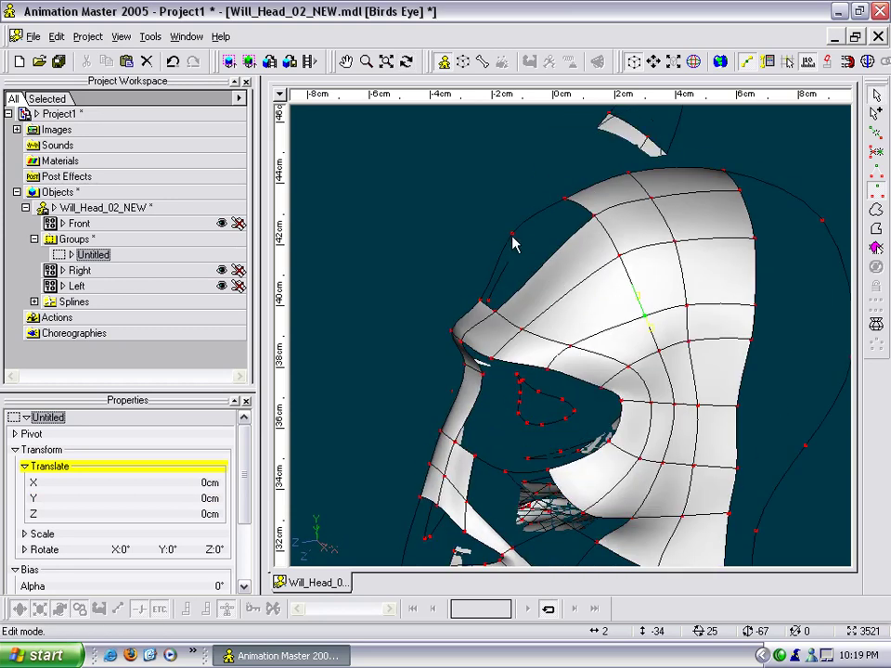
pyautogui.press('a')
pyautogui.click(551, 255)
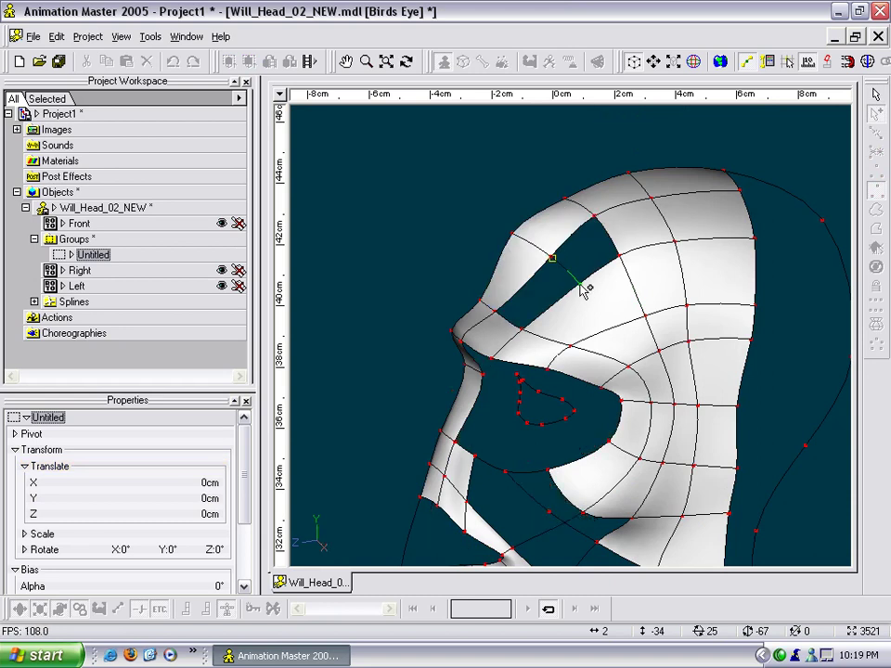
pyautogui.click(579, 291)
pyautogui.click(616, 325)
pyautogui.moveTo(631, 343); pyautogui.dragTo(648, 360)
pyautogui.click(616, 326)
pyautogui.press('t')
pyautogui.moveTo(617, 327)
pyautogui.mouseDown()
pyautogui.moveTo(649, 330)
pyautogui.moveTo(611, 317)
pyautogui.mouseUp()
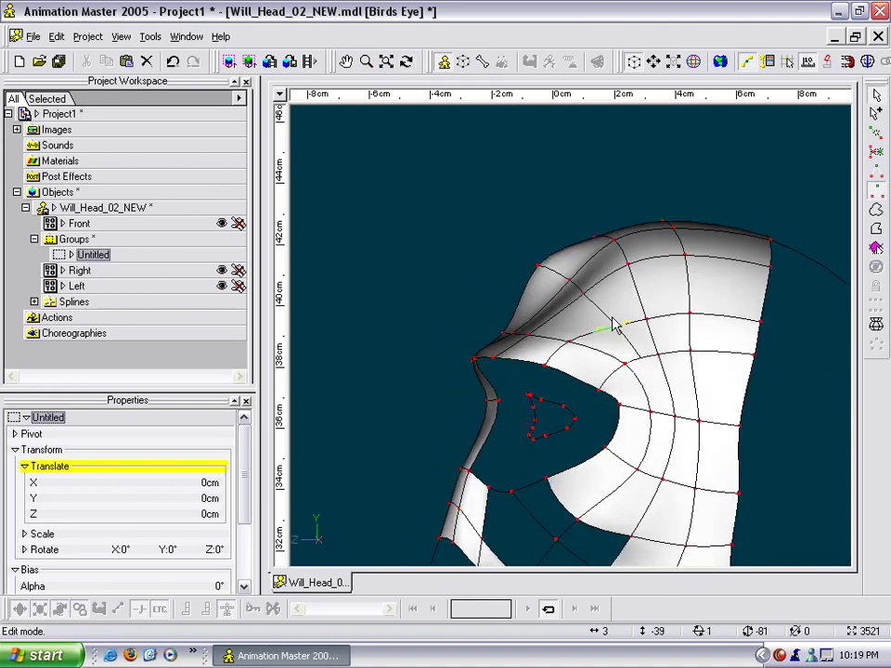
# In the right view, shift the control points of the two forehead cross splines to even out the patches.
pyautogui.press('4')
pyautogui.moveTo(591, 298); pyautogui.dragTo(646, 472, button='middle')
pyautogui.scroll(4, 520, 263)
pyautogui.moveTo(551, 269); pyautogui.dragTo(525, 269)
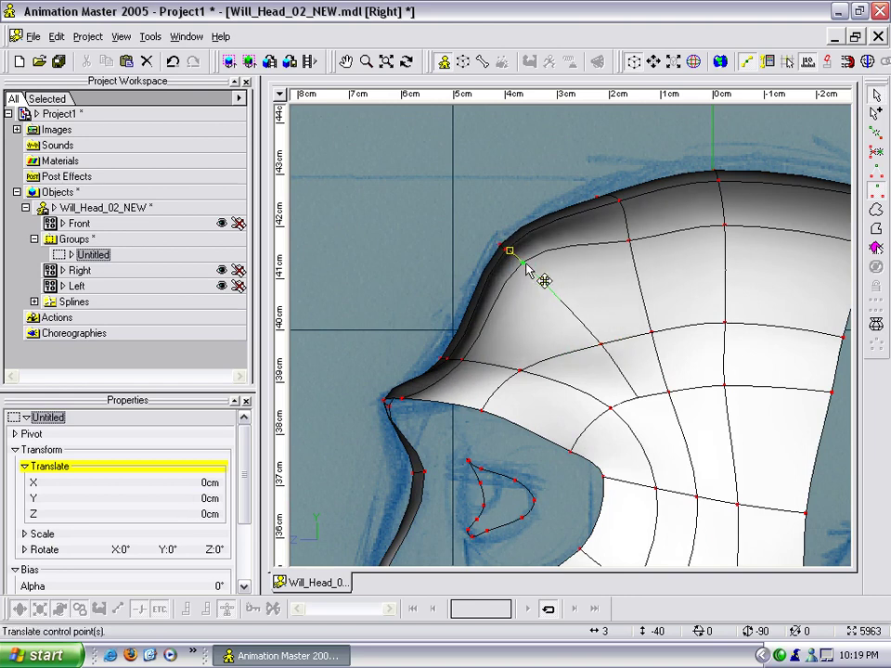
pyautogui.moveTo(603, 346); pyautogui.dragTo(579, 331)
pyautogui.moveTo(651, 334); pyautogui.dragTo(648, 318)
pyautogui.click(631, 244)
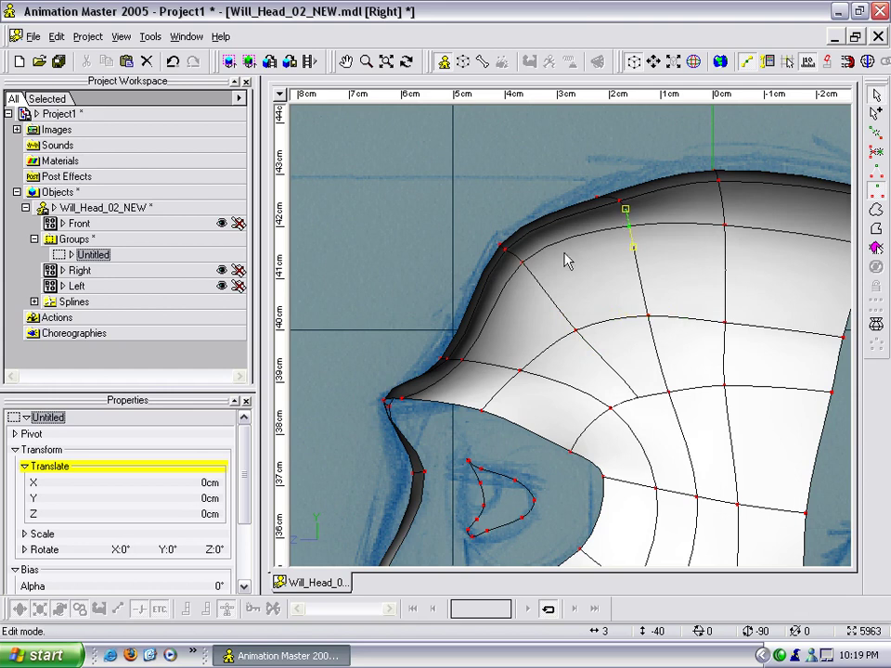
# Reposition the upper control points of both forehead cross splines next to the front profile.
pyautogui.click(510, 257)
pyautogui.moveTo(509, 258); pyautogui.dragTo(532, 274)
pyautogui.moveTo(623, 202); pyautogui.dragTo(619, 233)
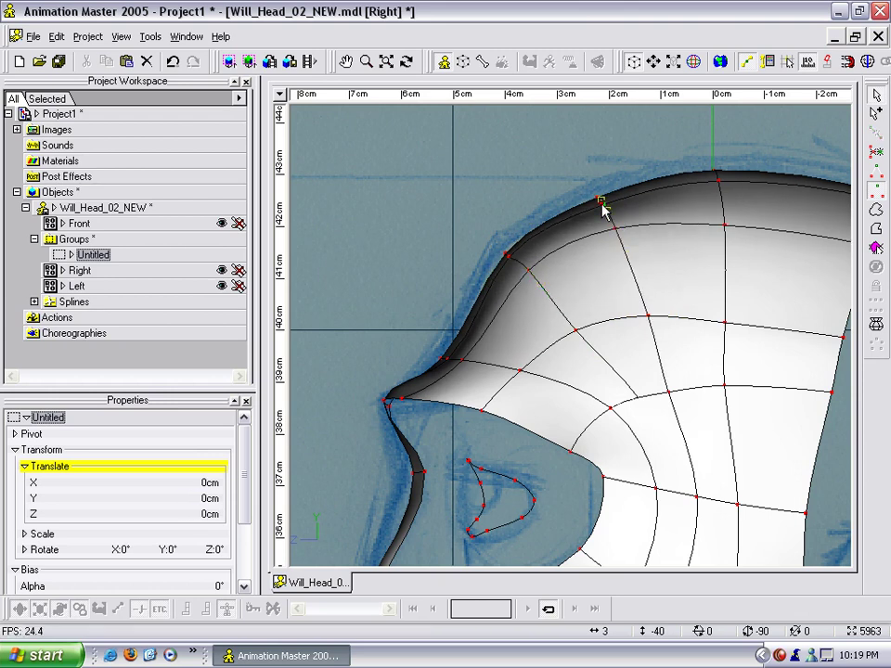
pyautogui.click(600, 202)
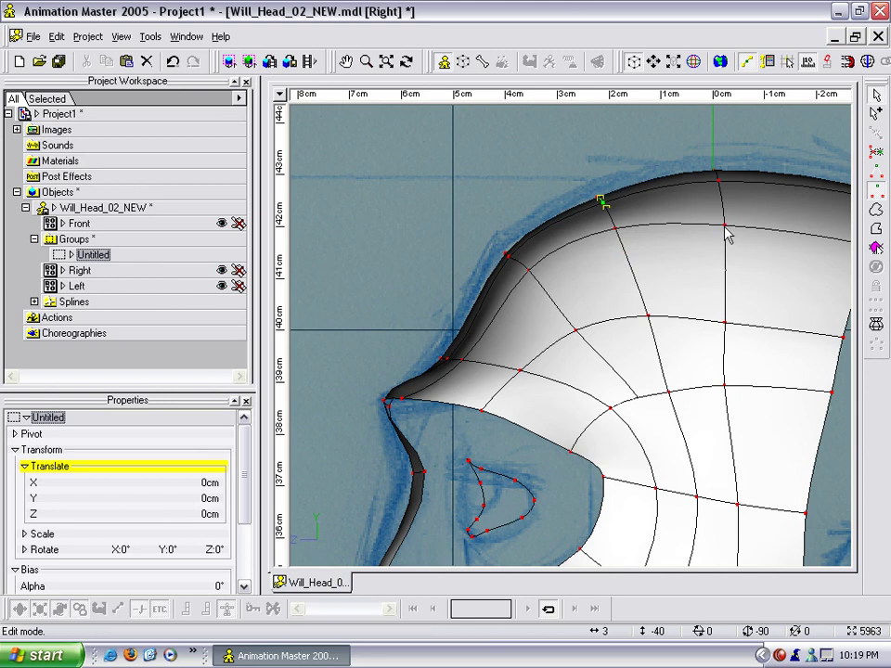
# Shift the control points on the crown spline toward the back of the head, the last one by about 0.78 cm.
pyautogui.moveTo(727, 325); pyautogui.dragTo(732, 324)
pyautogui.moveTo(748, 311); pyautogui.dragTo(628, 280, button='middle')
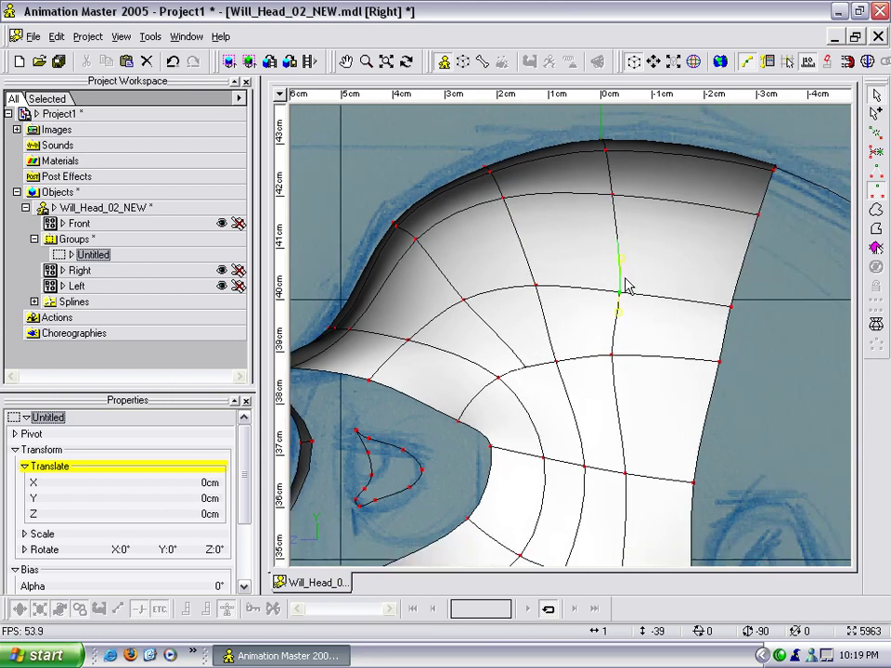
pyautogui.scroll(-1, 650, 292)
pyautogui.moveTo(602, 170); pyautogui.dragTo(643, 168)
pyautogui.moveTo(618, 207); pyautogui.dragTo(645, 205)
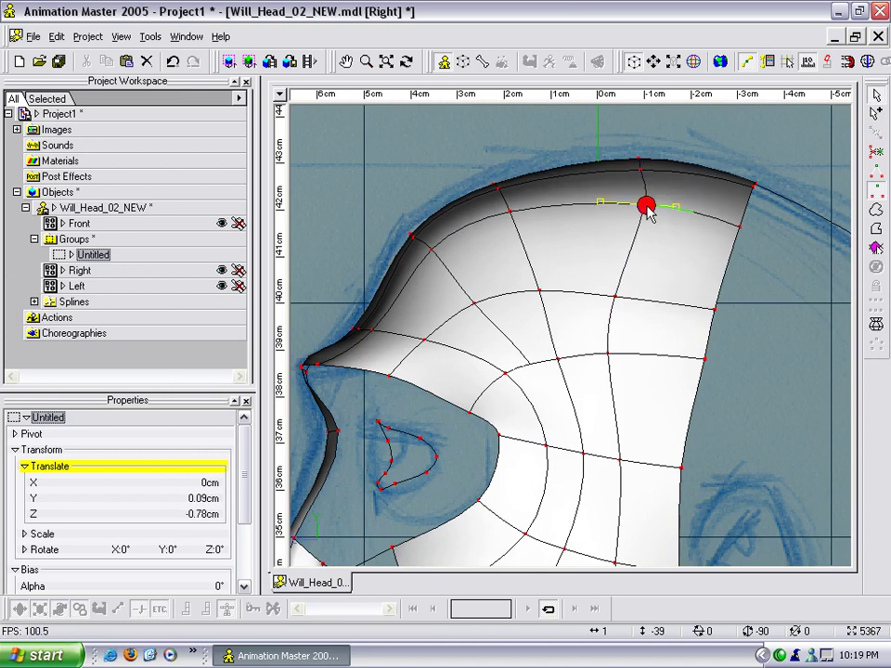
# Move the rear forehead cross spline's upper control points into a near-vertical line below the crown and raise the adjacent cross spline's middle point.
pyautogui.moveTo(639, 160); pyautogui.dragTo(625, 160)
pyautogui.moveTo(639, 171); pyautogui.dragTo(628, 230)
pyautogui.click(617, 297)
pyautogui.moveTo(624, 170); pyautogui.dragTo(628, 201)
pyautogui.moveTo(627, 303); pyautogui.dragTo(627, 304)
pyautogui.click(540, 291)
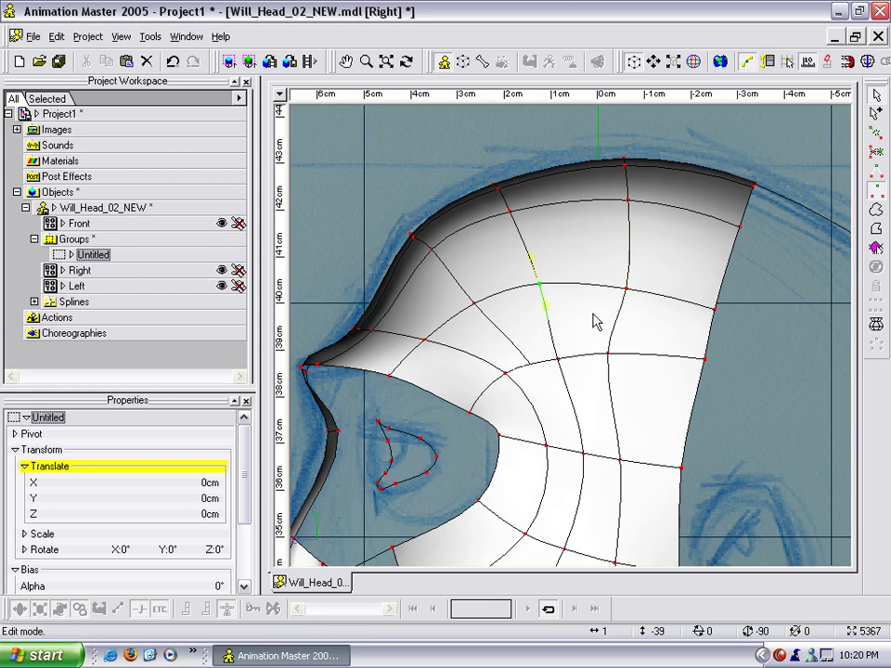
# Continue the rear cross spline's vertical line through the temple and level the row of control points running back from the outer eye corner.
pyautogui.moveTo(609, 355); pyautogui.dragTo(631, 354)
pyautogui.moveTo(628, 290); pyautogui.dragTo(627, 278)
pyautogui.moveTo(663, 313); pyautogui.dragTo(651, 173, button='middle')
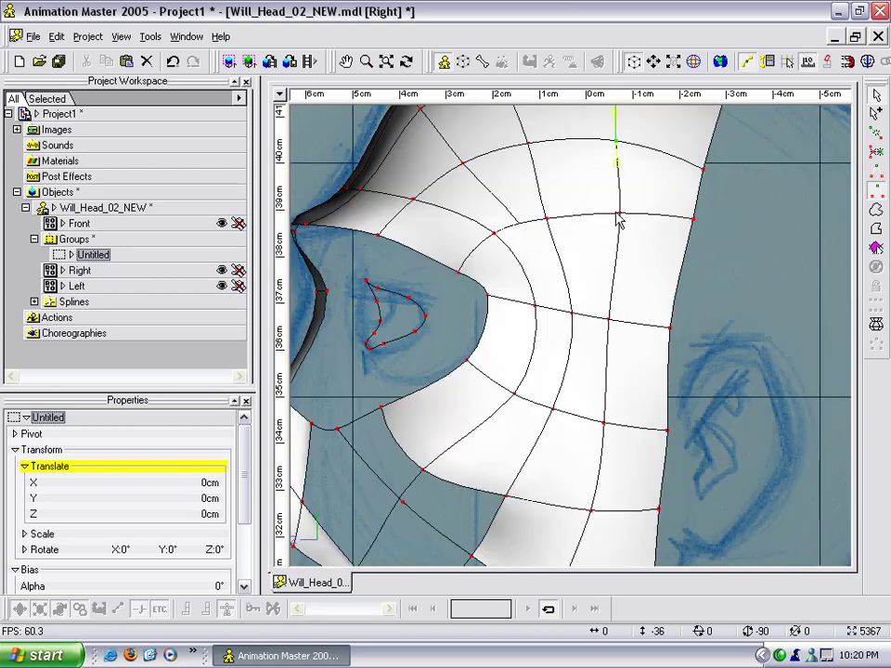
pyautogui.moveTo(619, 221); pyautogui.dragTo(618, 221)
pyautogui.moveTo(618, 221); pyautogui.dragTo(621, 462, button='middle')
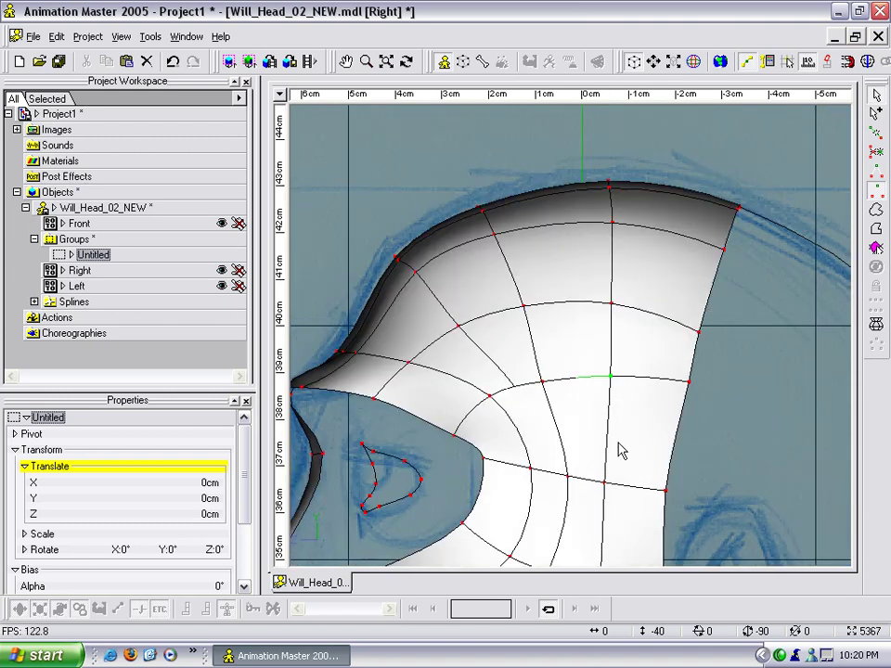
pyautogui.moveTo(605, 486); pyautogui.dragTo(614, 486)
pyautogui.moveTo(616, 482); pyautogui.dragTo(618, 253, button='middle')
pyautogui.click(603, 193)
pyautogui.moveTo(475, 264); pyautogui.dragTo(528, 291)
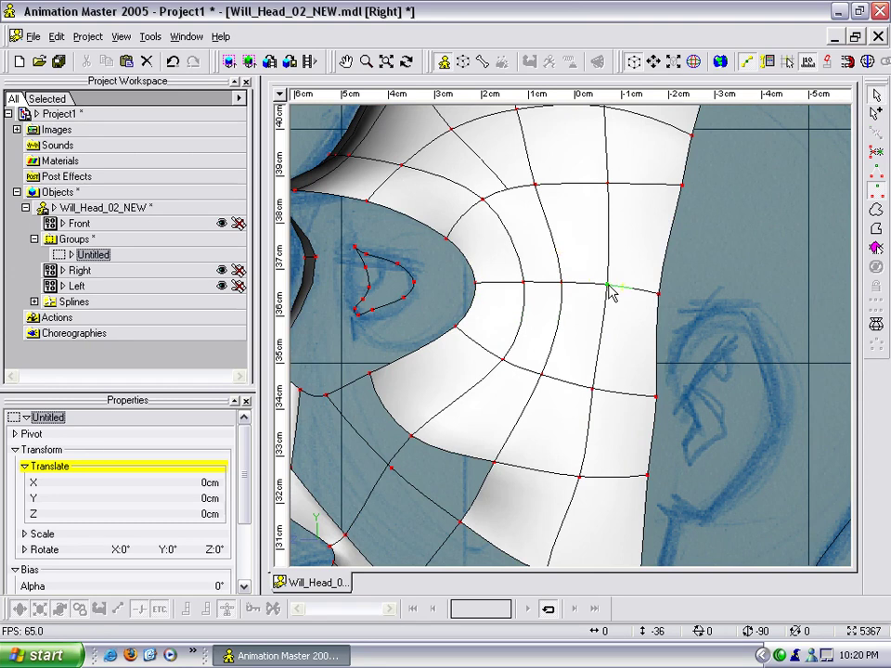
# Shift the brow-level control points of the two front forehead cross splines, moving the rearward one about 0.17 cm in Z.
pyautogui.scroll(-4, 608, 288)
pyautogui.scroll(3, 611, 252)
pyautogui.moveTo(521, 176); pyautogui.dragTo(525, 183)
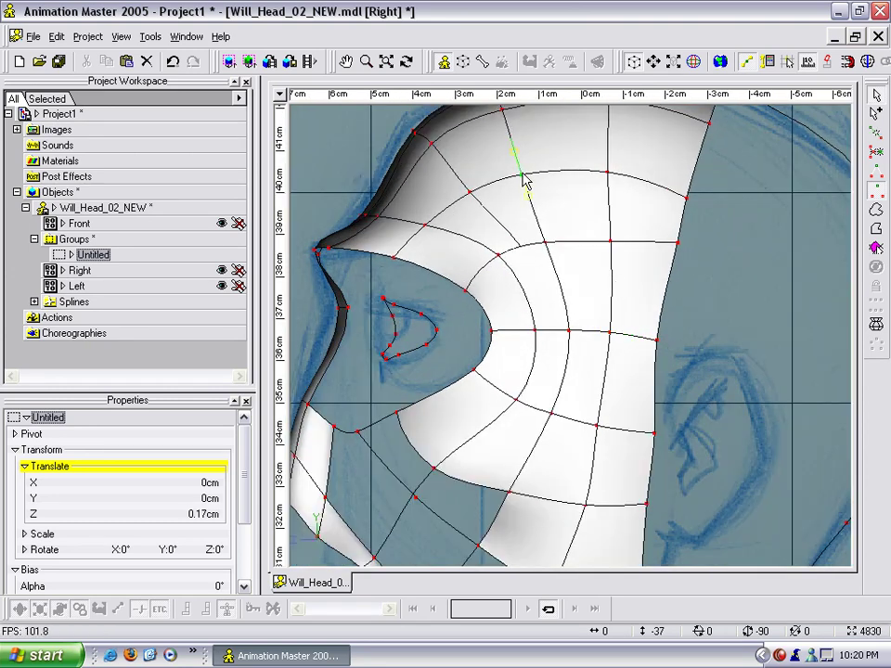
pyautogui.moveTo(473, 197); pyautogui.dragTo(479, 193)
pyautogui.scroll(-3, 479, 193)
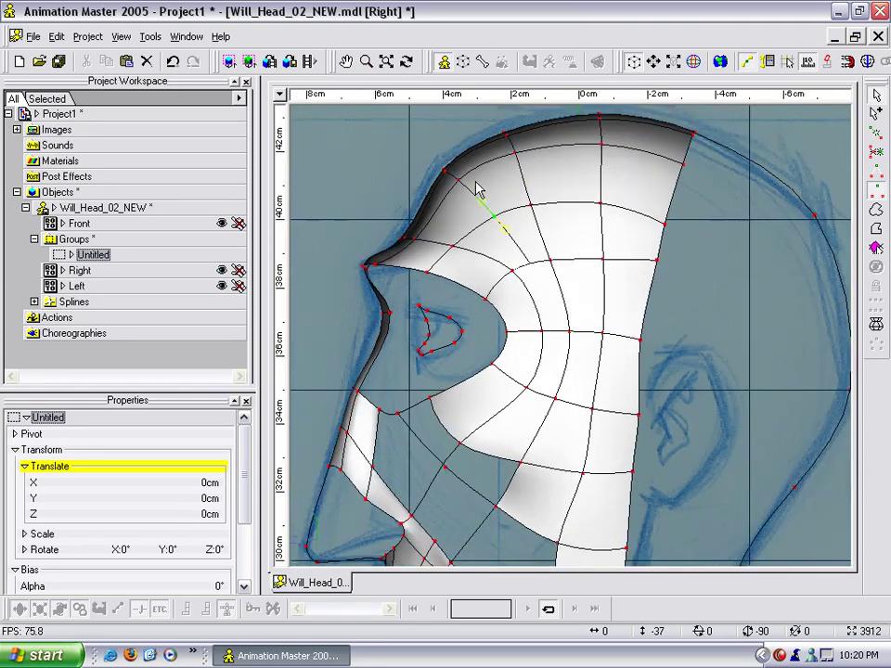
# In the bird's-eye view, join the two crossing cheek splines below the eye at a shared control point.
pyautogui.moveTo(483, 190); pyautogui.dragTo(578, 246, button='middle')
pyautogui.scroll(-3, 575, 214)
pyautogui.scroll(4, 588, 280)
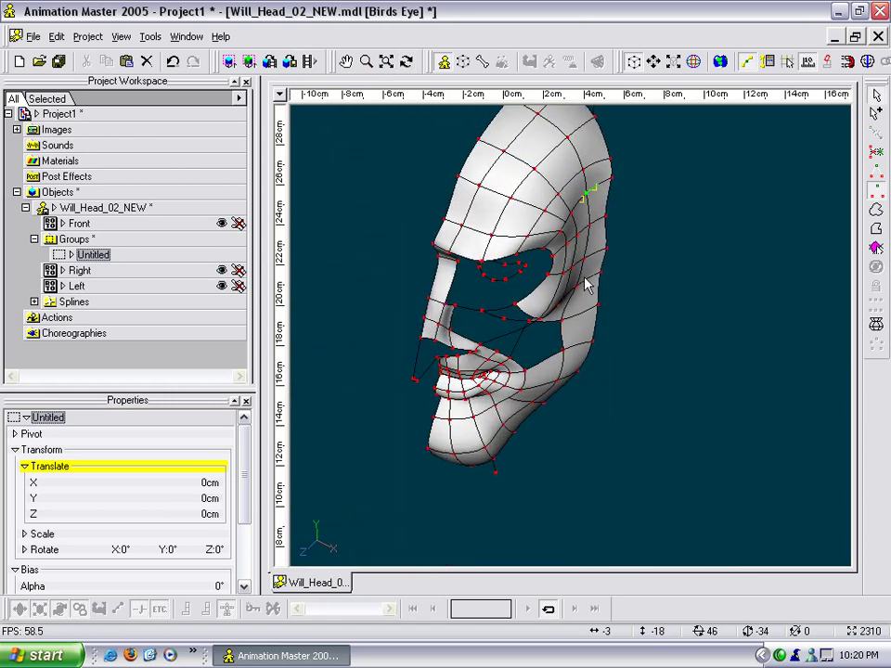
pyautogui.moveTo(589, 280); pyautogui.dragTo(583, 352, button='right')
pyautogui.moveTo(552, 286)
pyautogui.mouseDown(button='middle')
pyautogui.moveTo(555, 279)
pyautogui.moveTo(549, 294)
pyautogui.moveTo(529, 290)
pyautogui.moveTo(545, 265)
pyautogui.moveTo(497, 284)
pyautogui.moveTo(539, 293)
pyautogui.moveTo(555, 273)
pyautogui.moveTo(484, 234)
pyautogui.moveTo(541, 228)
pyautogui.moveTo(568, 254)
pyautogui.moveTo(510, 242)
pyautogui.moveTo(489, 254)
pyautogui.moveTo(429, 260)
pyautogui.moveTo(501, 270)
pyautogui.moveTo(490, 286)
pyautogui.moveTo(507, 247)
pyautogui.moveTo(540, 275)
pyautogui.mouseUp(button='middle')
pyautogui.scroll(1, 507, 247)
pyautogui.scroll(-1, 506, 249)
pyautogui.moveTo(517, 361); pyautogui.dragTo(525, 335, button='middle')
pyautogui.scroll(2, 533, 338)
pyautogui.click(528, 347)
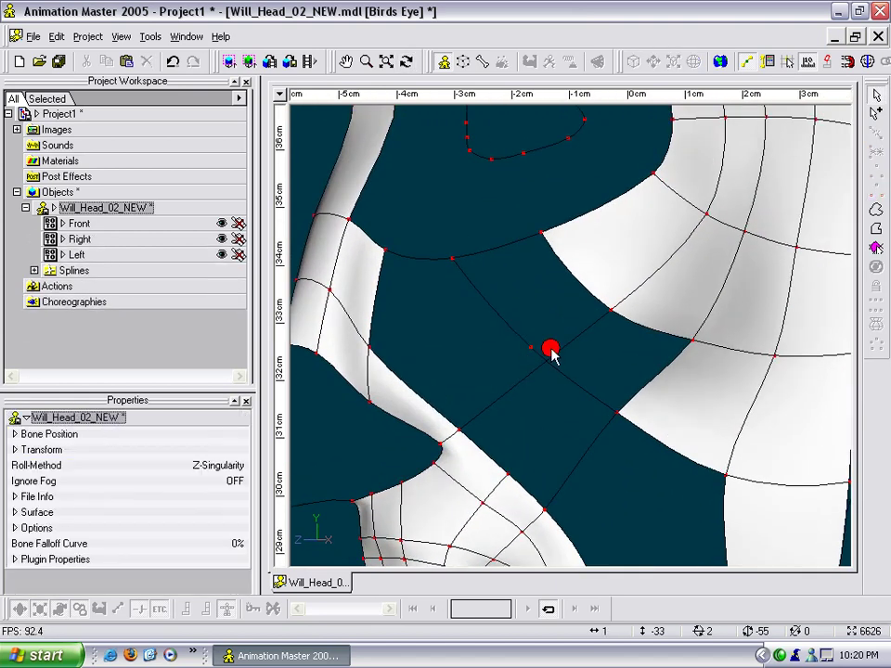
pyautogui.click(557, 346)
pyautogui.moveTo(561, 353); pyautogui.dragTo(536, 353)
# Reshape the cheek by shifting its inner control point about 0.26 cm in Z and raising the adjacent lower point.
pyautogui.moveTo(527, 385); pyautogui.dragTo(607, 409, button='middle')
pyautogui.moveTo(530, 348); pyautogui.dragTo(563, 390)
pyautogui.moveTo(551, 384); pyautogui.dragTo(526, 317, button='middle')
pyautogui.moveTo(565, 389); pyautogui.dragTo(554, 380)
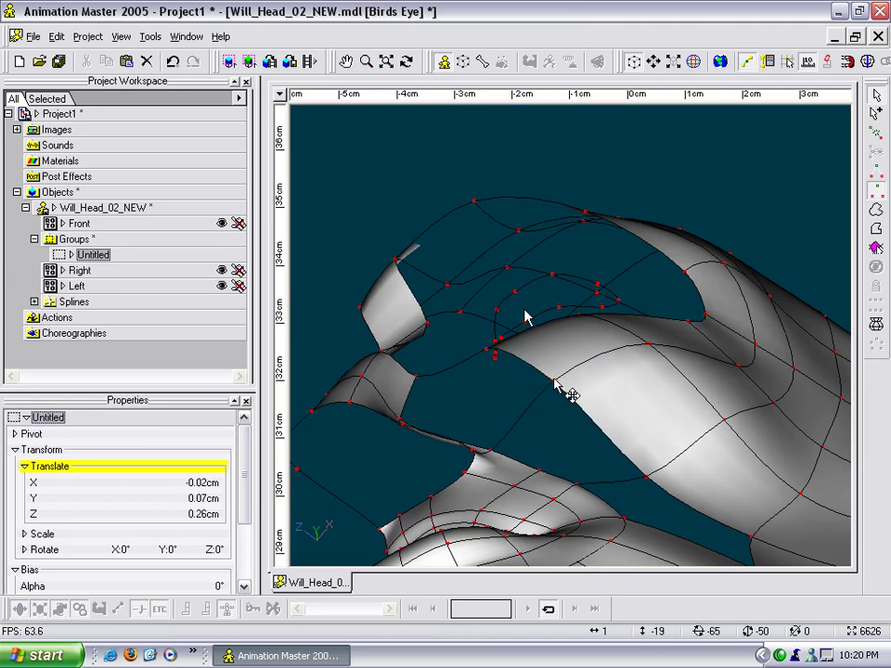
pyautogui.moveTo(645, 481); pyautogui.dragTo(644, 436)
# Examine the reshaped cheek surface from several angles, including the open gap between the mouth and jaw.
pyautogui.press('t')
pyautogui.moveTo(692, 458); pyautogui.dragTo(596, 493)
pyautogui.press('Escape')
pyautogui.moveTo(645, 436); pyautogui.dragTo(709, 461)
pyautogui.press('t')
pyautogui.press('Escape')
pyautogui.press('t')
pyautogui.press('Escape')
pyautogui.press('t')
pyautogui.press('Escape')
pyautogui.moveTo(707, 453); pyautogui.dragTo(695, 398, button='middle')
pyautogui.scroll(-3, 704, 320)
pyautogui.scroll(4, 694, 398)
pyautogui.moveTo(685, 487); pyautogui.dragTo(707, 312, button='middle')
pyautogui.scroll(2, 705, 320)
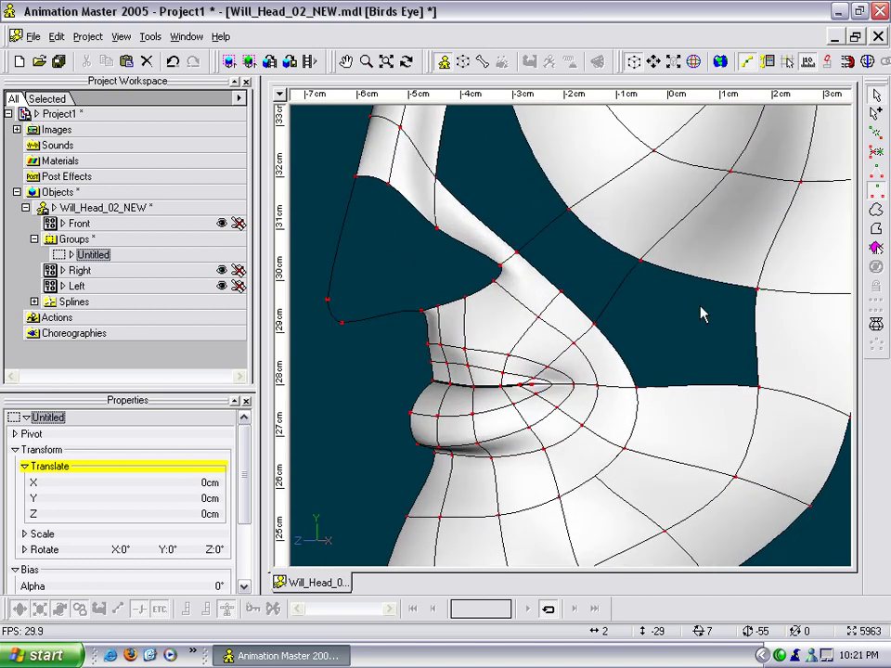
# Shift the mouth ring control points near the nostril up toward the nose, the outer one by about -0.14, 0.23 and 0.15 cm in X, Y and Z.
pyautogui.click(635, 314)
pyautogui.moveTo(599, 327)
pyautogui.mouseDown()
pyautogui.moveTo(603, 333)
pyautogui.moveTo(599, 319)
pyautogui.mouseUp()
pyautogui.click(563, 316)
pyautogui.click(527, 312)
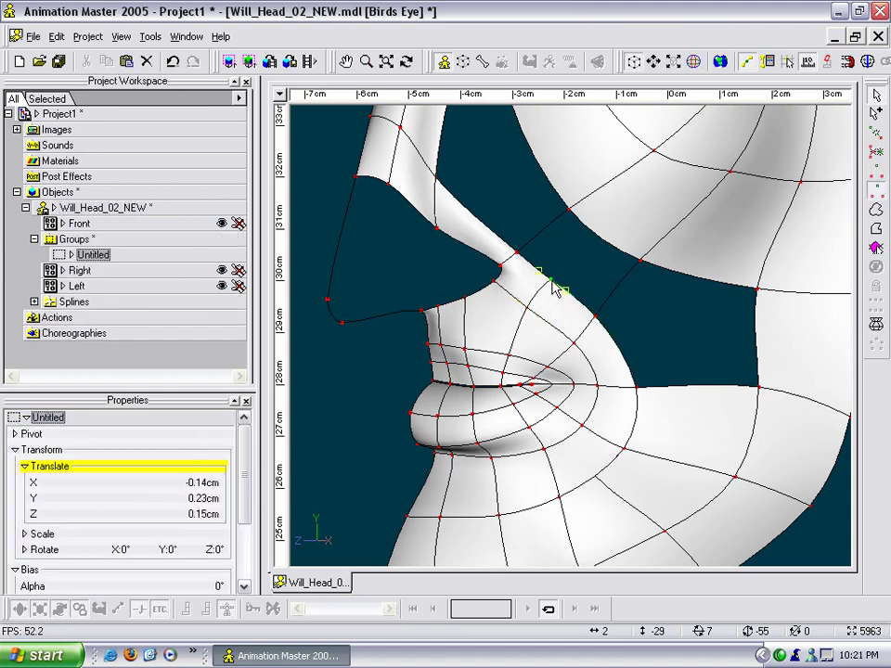
pyautogui.click(558, 281)
# Add a spline from the outer mouth ring up between the two connecting splines, ending on the cheek contour.
pyautogui.moveTo(601, 246); pyautogui.dragTo(649, 292)
pyautogui.click(551, 331)
pyautogui.keyDown('shift'); pyautogui.rightClick(636, 249); pyautogui.keyUp('shift')
pyautogui.click(626, 258)
pyautogui.click(645, 258)
pyautogui.press('t')
pyautogui.press('t')
# Examine the new mouth-to-cheek patches and the side of the face from several angles.
pyautogui.moveTo(581, 351); pyautogui.dragTo(583, 242)
pyautogui.moveTo(578, 345); pyautogui.dragTo(506, 423)
pyautogui.press('t')
pyautogui.press('t')
pyautogui.moveTo(533, 354); pyautogui.dragTo(470, 272)
pyautogui.press('t')
pyautogui.moveTo(476, 257); pyautogui.dragTo(504, 354, button='middle')
pyautogui.scroll(-4, 482, 346)
pyautogui.press('t')
pyautogui.moveTo(553, 223); pyautogui.dragTo(510, 226)
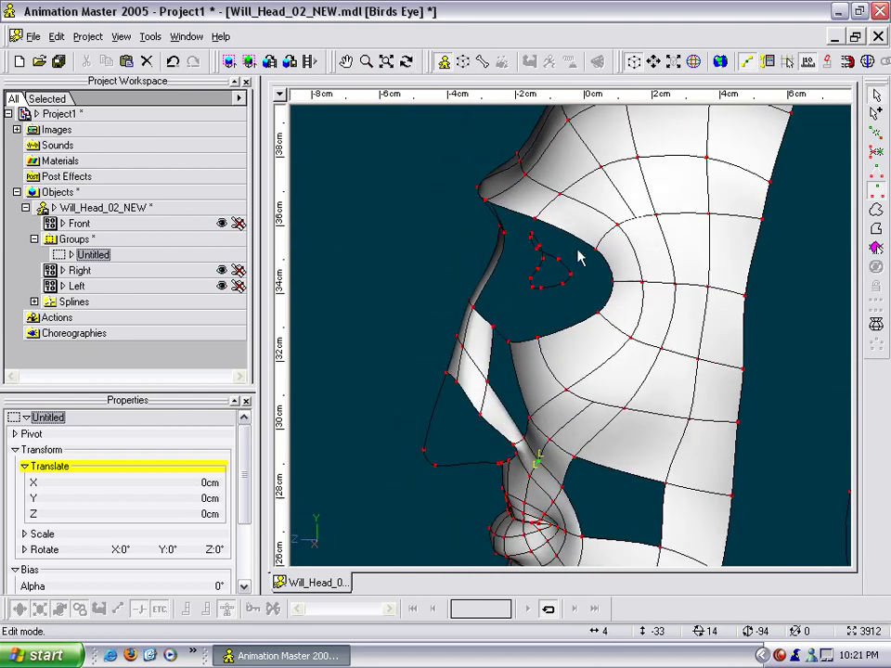
# Shift the control points of the spline ring around the outer eye corner, pulling the outer brow point closer to the eye opening.
pyautogui.scroll(2, 576, 322)
pyautogui.scroll(-1, 574, 325)
pyautogui.press('t')
pyautogui.moveTo(557, 329); pyautogui.dragTo(587, 346)
pyautogui.moveTo(588, 338); pyautogui.dragTo(620, 359, button='middle')
pyautogui.moveTo(622, 342); pyautogui.dragTo(612, 251)
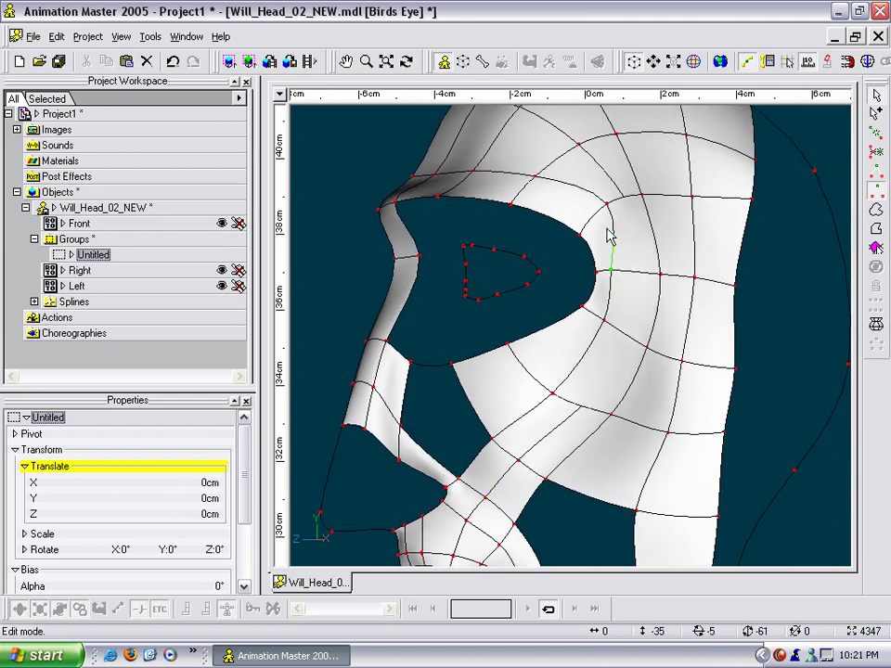
pyautogui.moveTo(598, 210); pyautogui.dragTo(596, 222)
pyautogui.moveTo(597, 243); pyautogui.dragTo(612, 276, button='middle')
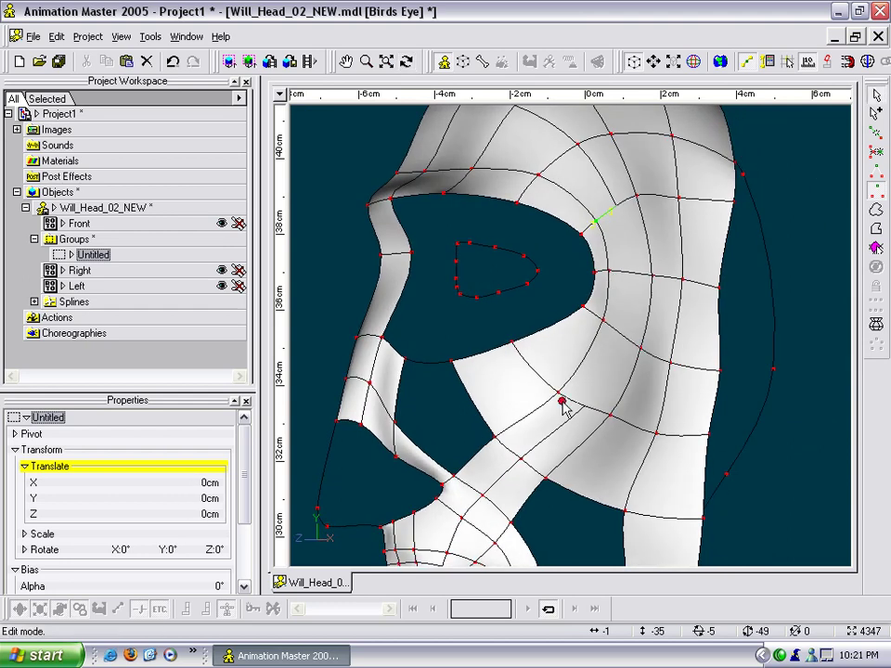
pyautogui.click(593, 399)
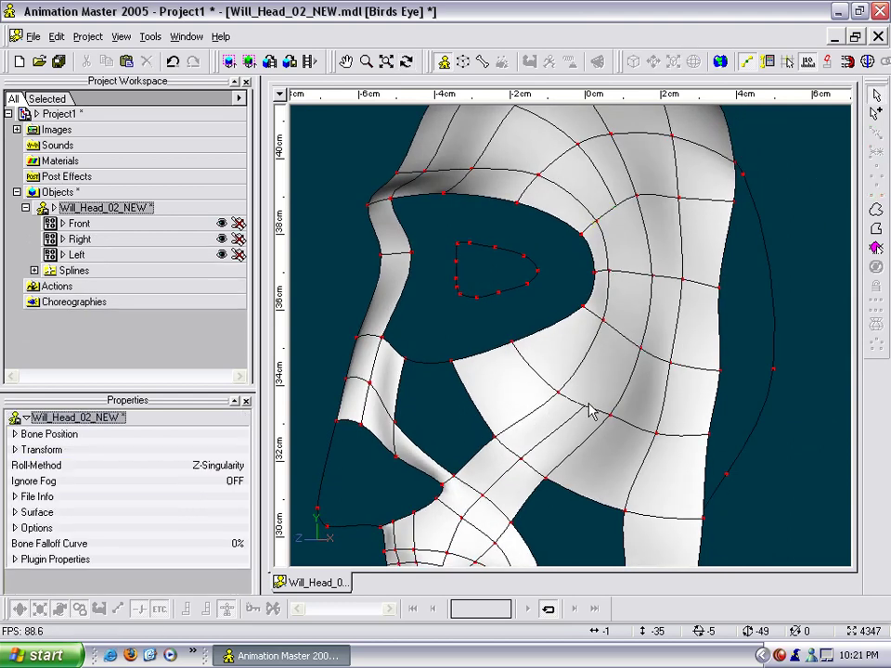
# Adjust a control point at the temple and shift the cheek point below the eye about -0.15, 0.18 and 0.23 cm in X, Y and Z.
pyautogui.moveTo(627, 268); pyautogui.dragTo(708, 381, button='middle')
pyautogui.click(645, 340)
pyautogui.moveTo(645, 336); pyautogui.dragTo(696, 202)
pyautogui.scroll(-4, 687, 251)
pyautogui.scroll(1, 686, 261)
pyautogui.moveTo(686, 261); pyautogui.dragTo(630, 236, button='middle')
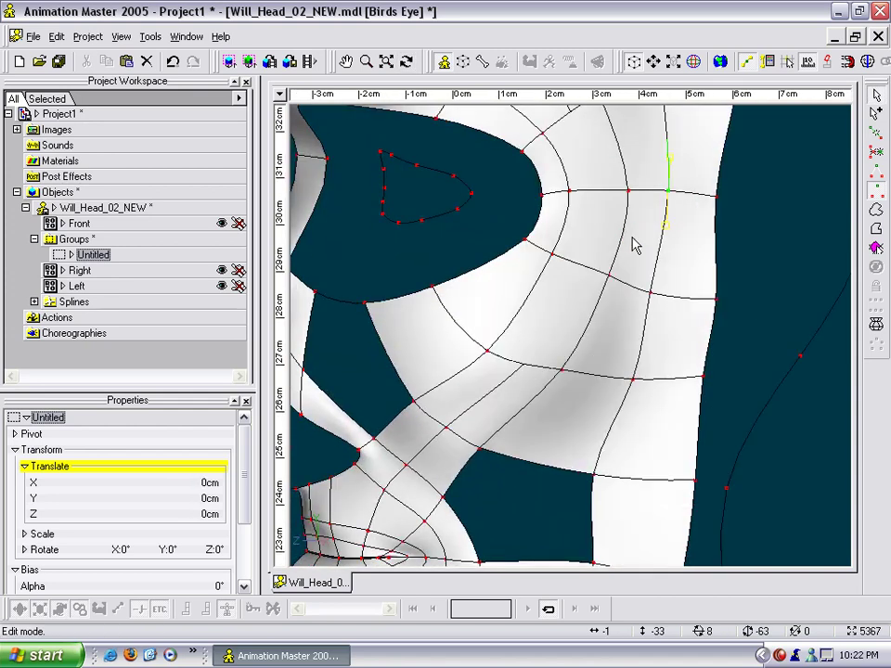
pyautogui.scroll(-5, 632, 246)
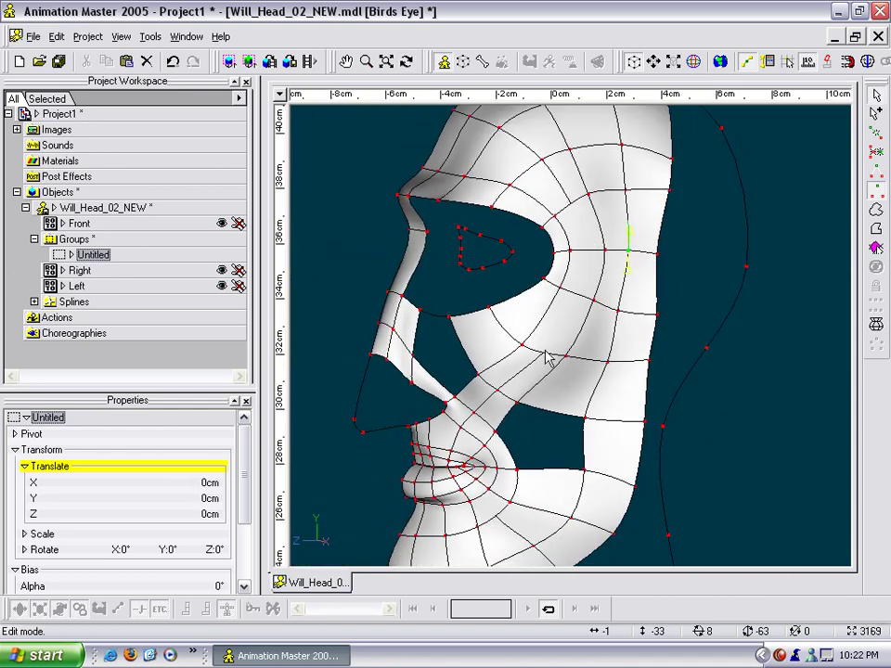
pyautogui.scroll(2, 529, 371)
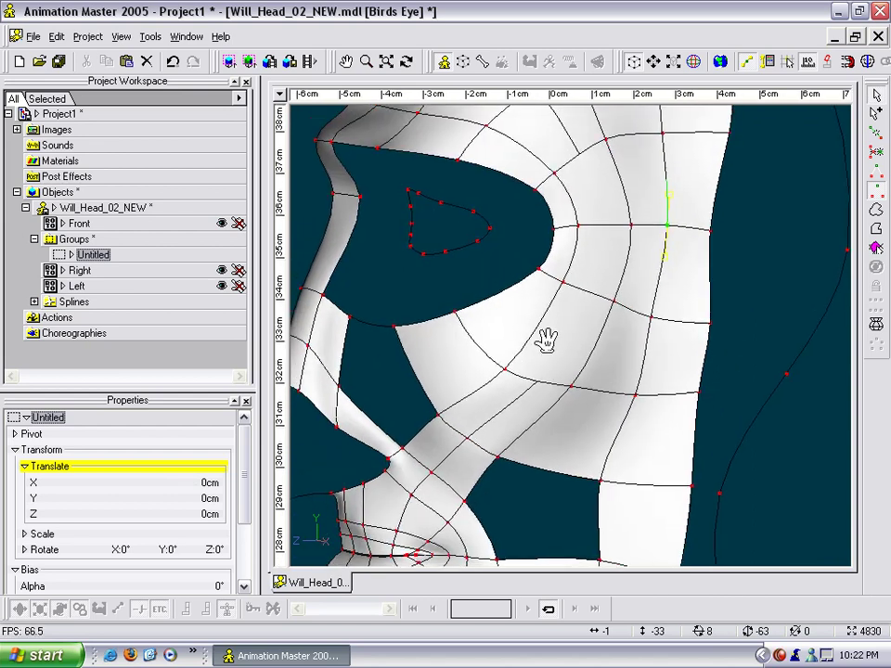
pyautogui.click(493, 364)
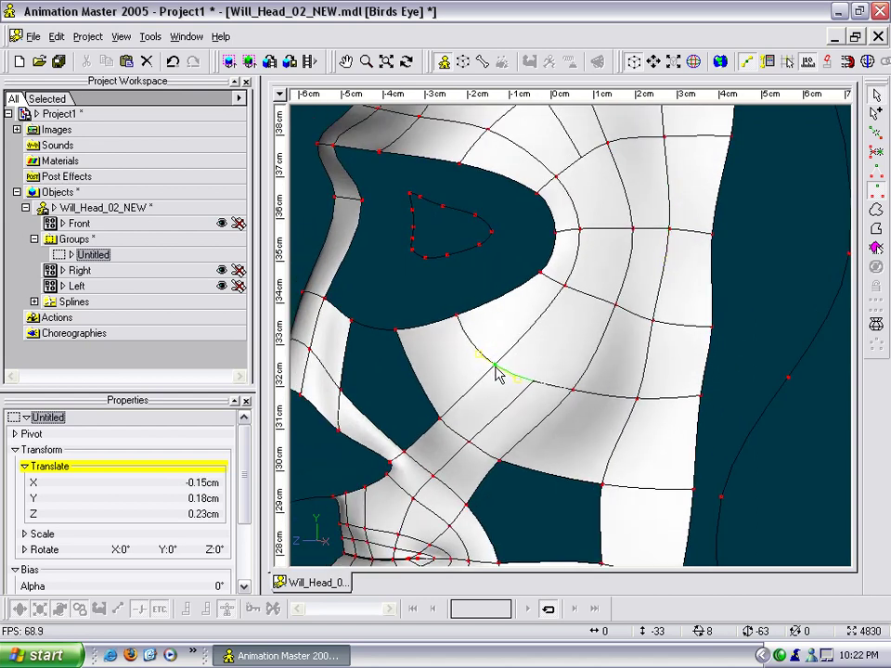
# Isolate the five control points around the gap between mouth, cheek and jaw, close it with a five-point patch, and unhide the model.
pyautogui.press('t')
pyautogui.moveTo(526, 320)
pyautogui.mouseDown()
pyautogui.moveTo(563, 312)
pyautogui.moveTo(547, 295)
pyautogui.moveTo(510, 329)
pyautogui.mouseUp()
pyautogui.keyDown('shift'); pyautogui.click(499, 431); pyautogui.keyUp('shift')
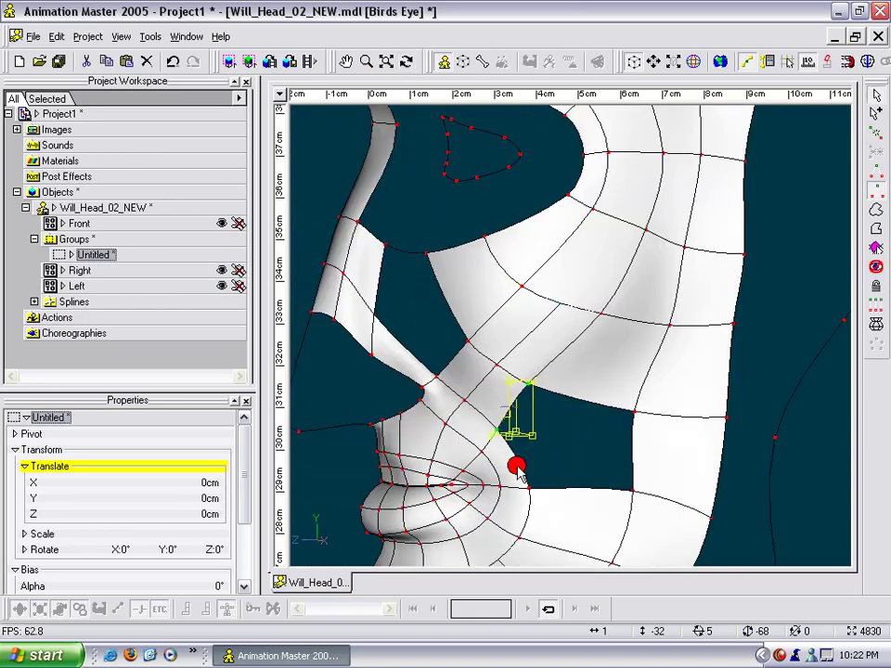
pyautogui.keyDown('shift'); pyautogui.click(532, 485); pyautogui.keyUp('shift')
pyautogui.keyDown('shift'); pyautogui.click(634, 490); pyautogui.keyUp('shift')
pyautogui.keyDown('shift'); pyautogui.click(636, 412); pyautogui.keyUp('shift')
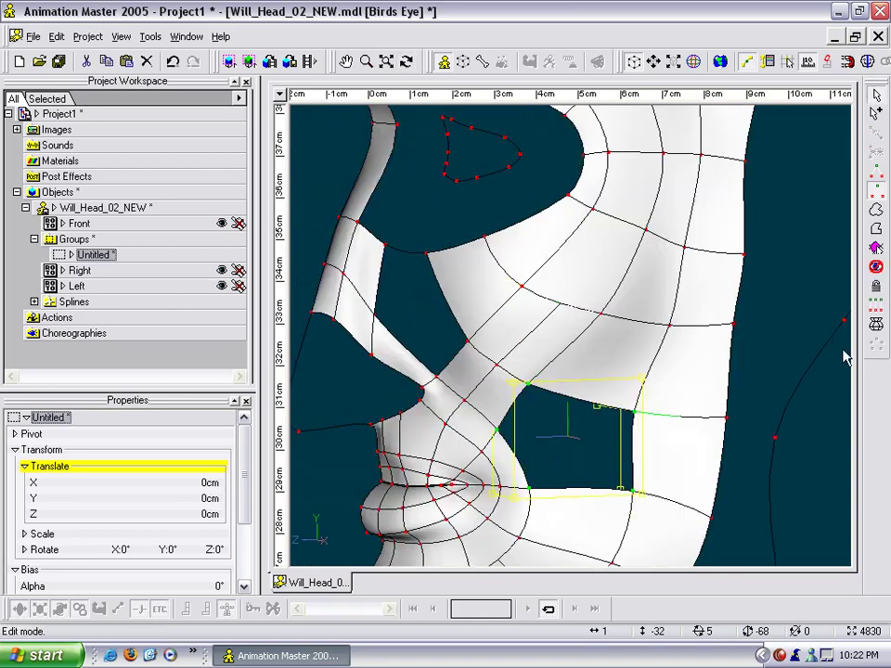
pyautogui.click(876, 267)
pyautogui.moveTo(416, 342); pyautogui.dragTo(661, 521)
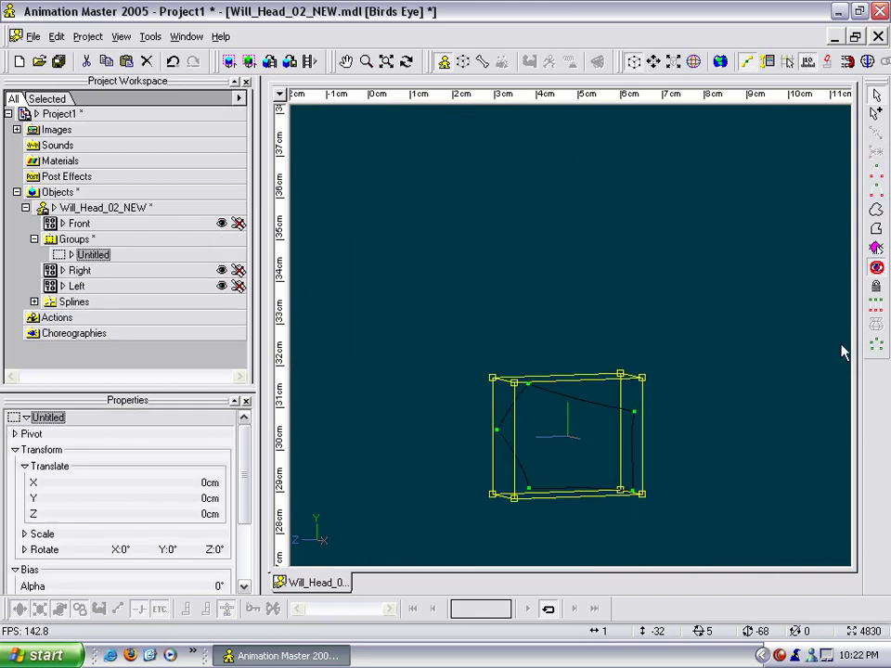
pyautogui.click(873, 340)
pyautogui.press('h')
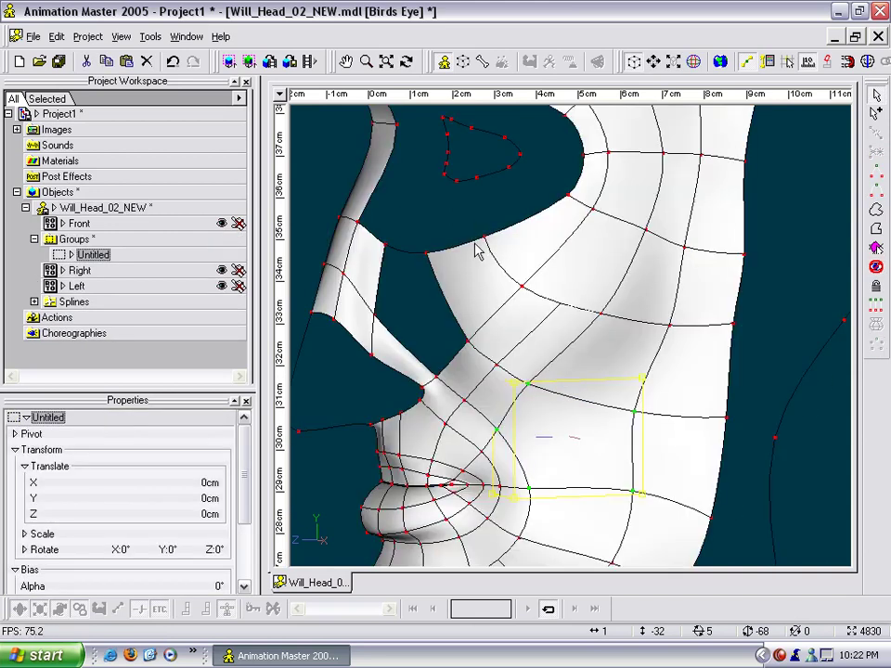
# Close the gap between the nose side, lower eye contour and cheek with a five-point patch.
pyautogui.scroll(-7, 477, 234)
pyautogui.press('t')
pyautogui.moveTo(521, 235); pyautogui.dragTo(508, 233)
pyautogui.scroll(8, 511, 228)
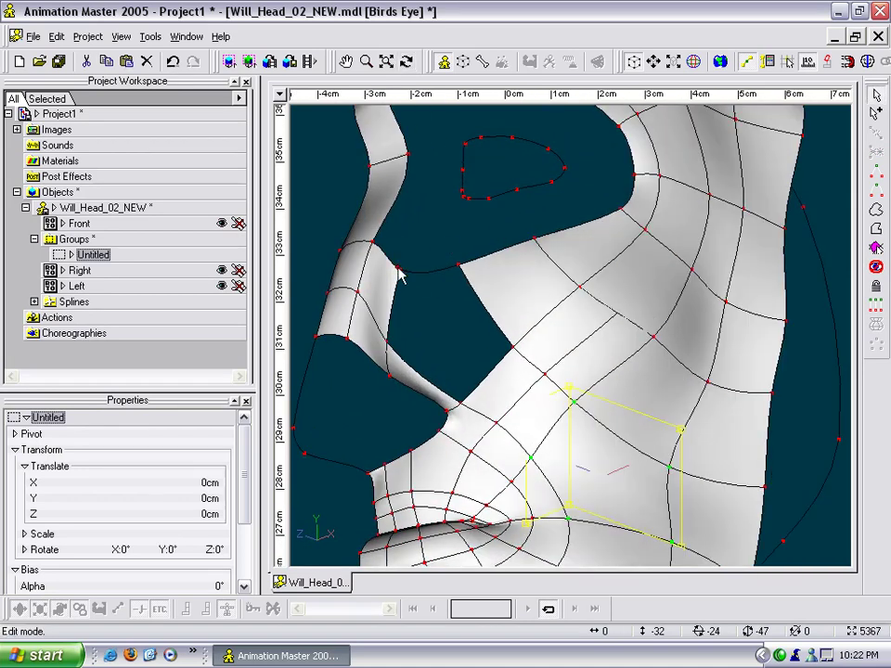
pyautogui.click(402, 269)
pyautogui.keyDown('shift'); pyautogui.click(454, 267); pyautogui.keyUp('shift')
pyautogui.keyDown('shift'); pyautogui.click(387, 344); pyautogui.keyUp('shift')
pyautogui.keyDown('shift'); pyautogui.click(461, 403); pyautogui.keyUp('shift')
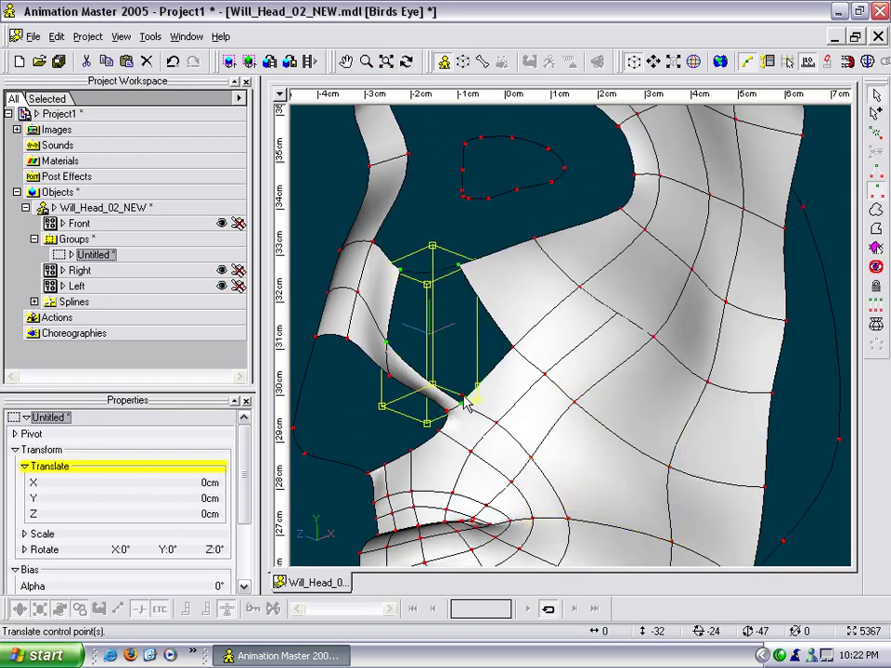
pyautogui.keyDown('shift'); pyautogui.click(515, 347); pyautogui.keyUp('shift')
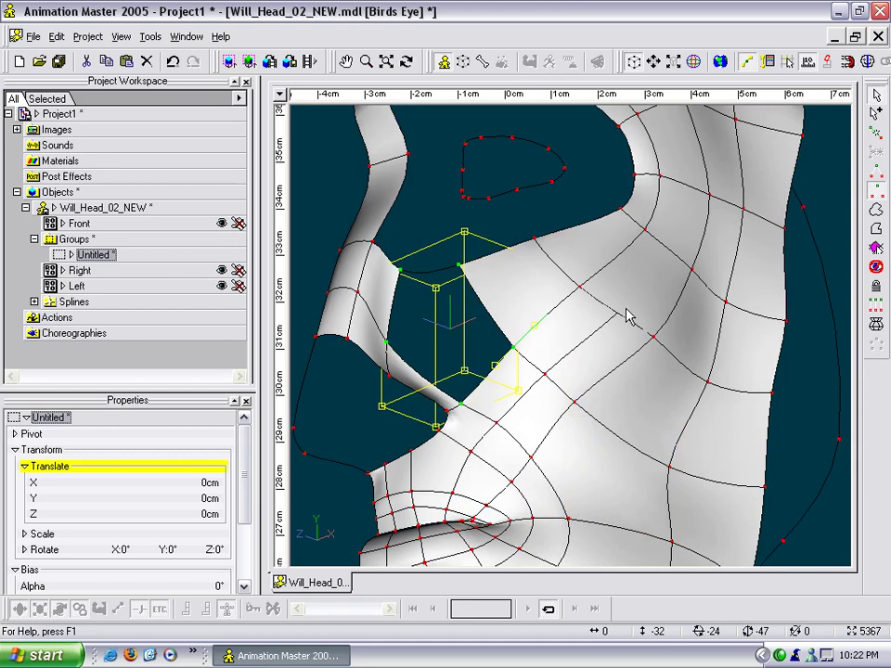
pyautogui.press('t')
pyautogui.moveTo(568, 298)
pyautogui.mouseDown()
pyautogui.moveTo(538, 324)
pyautogui.moveTo(564, 318)
pyautogui.mouseUp()
pyautogui.click(455, 208)
pyautogui.scroll(1, 454, 208)
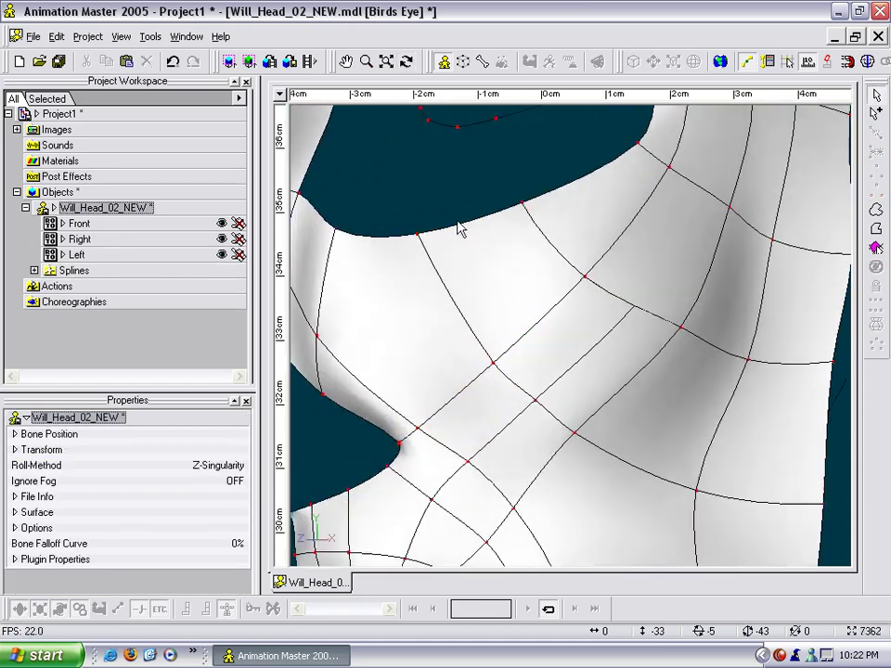
# Add a spline from the nostril's upper edge across the nose-side contour up to the lower eye contour.
pyautogui.click(447, 253)
pyautogui.press('t')
pyautogui.moveTo(427, 282)
pyautogui.mouseDown()
pyautogui.moveTo(437, 291)
pyautogui.moveTo(418, 280)
pyautogui.moveTo(423, 286)
pyautogui.mouseUp()
pyautogui.press('a')
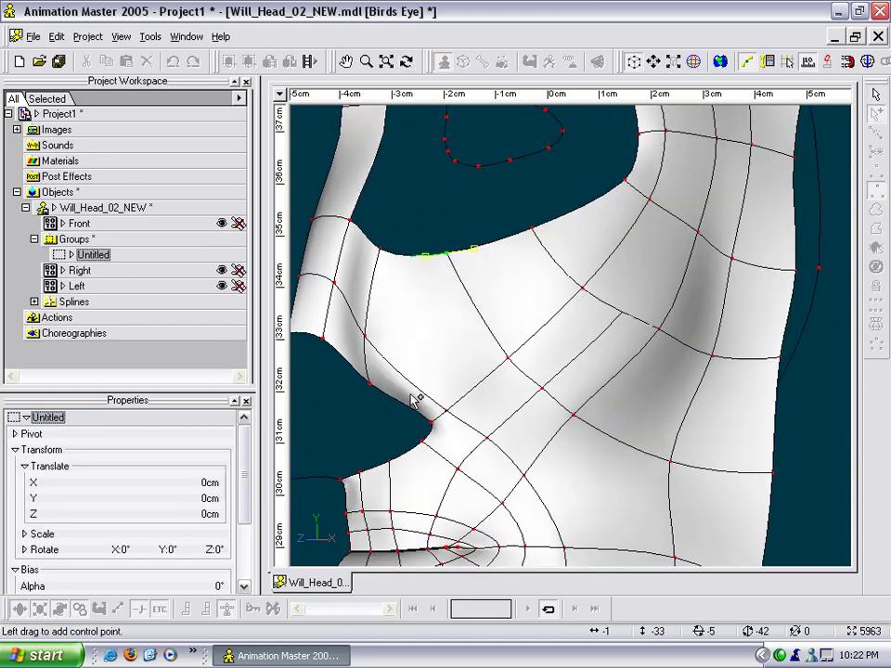
pyautogui.click(404, 378)
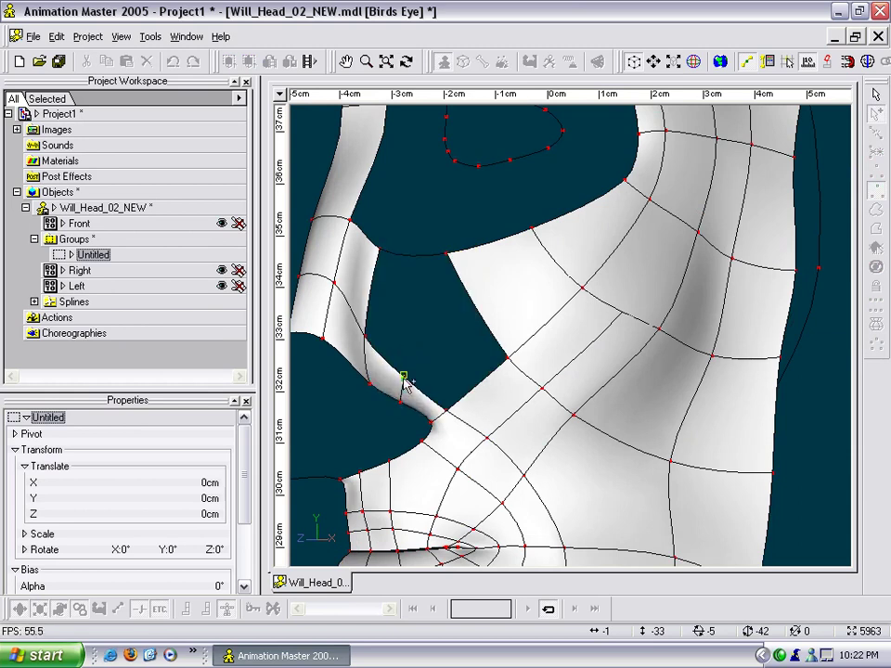
pyautogui.click(415, 257)
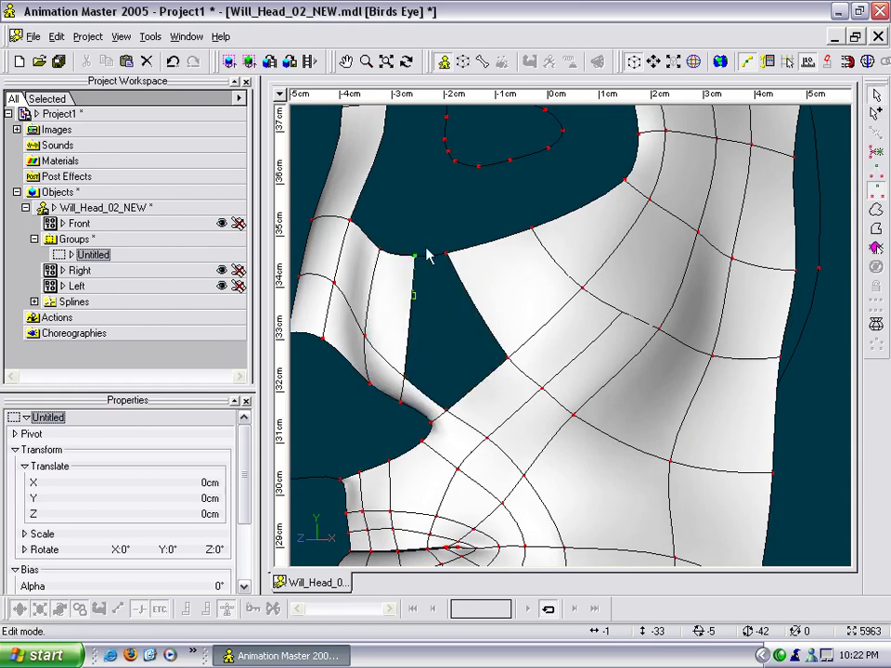
pyautogui.click(438, 321)
# Examine the nose-side patches and the remaining gap beside the cheek from several angles.
pyautogui.scroll(-1, 437, 320)
pyautogui.scroll(2, 438, 320)
pyautogui.moveTo(438, 320); pyautogui.dragTo(524, 352, button='middle')
pyautogui.scroll(-1, 525, 351)
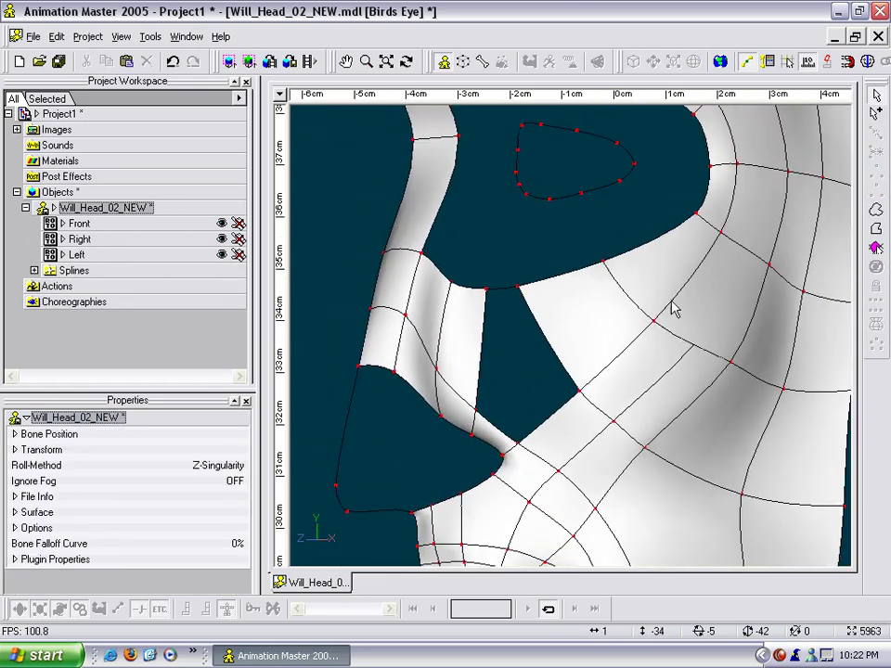
pyautogui.moveTo(591, 322); pyautogui.dragTo(565, 332, button='middle')
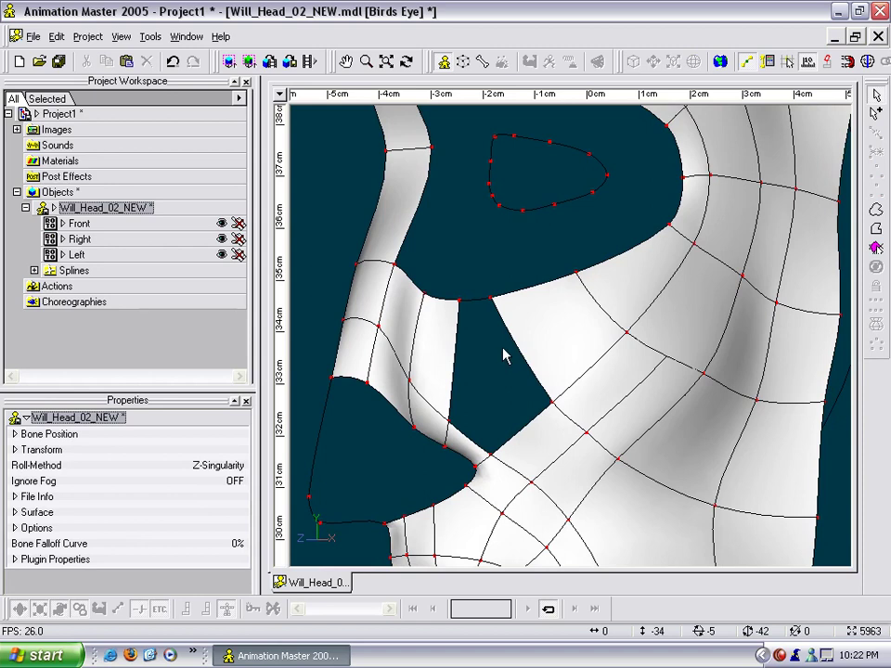
pyautogui.press('t')
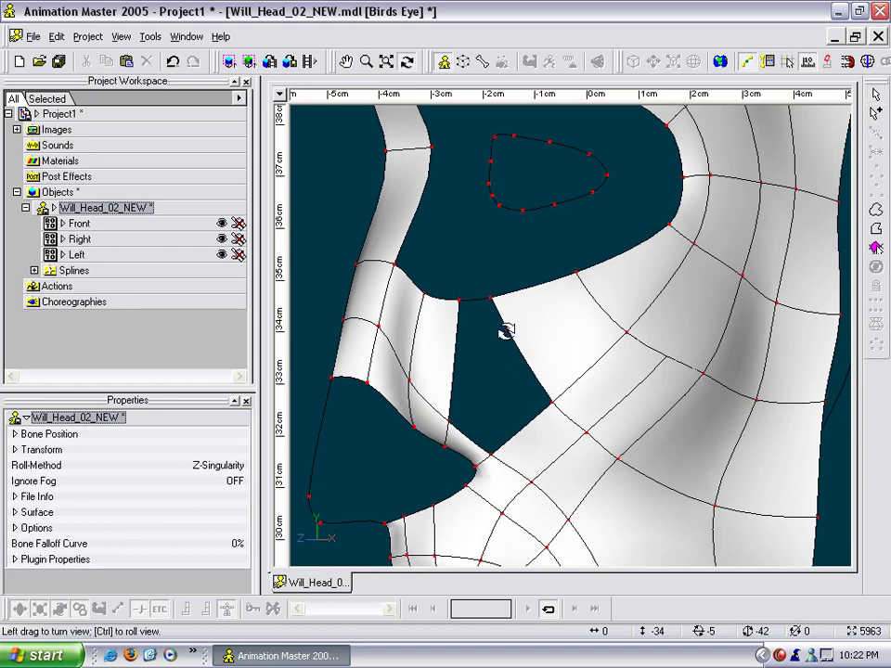
pyautogui.moveTo(507, 330); pyautogui.dragTo(494, 335)
pyautogui.scroll(-5, 494, 333)
pyautogui.moveTo(494, 334); pyautogui.dragTo(539, 300, button='middle')
pyautogui.scroll(4, 519, 305)
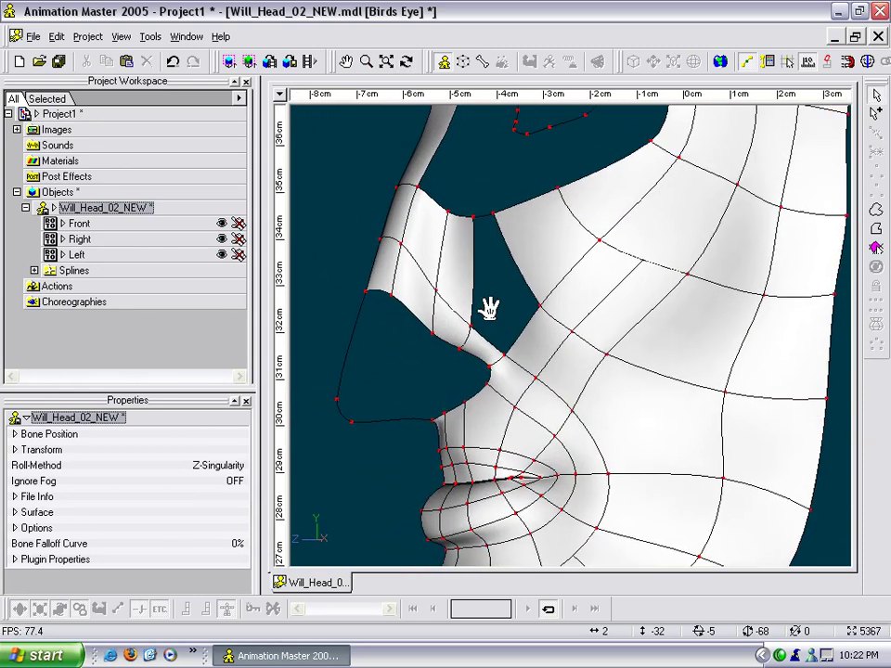
pyautogui.scroll(2, 427, 286)
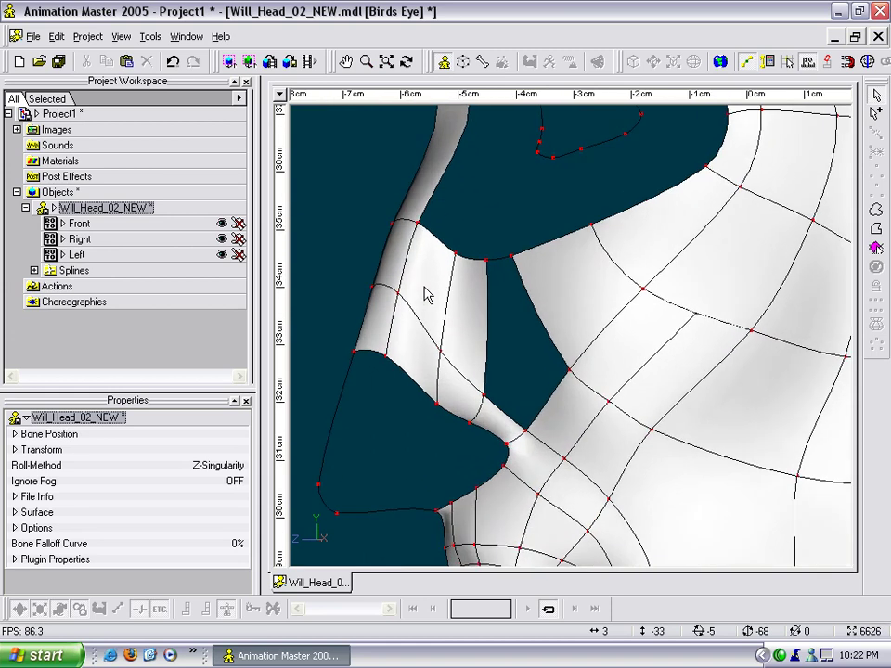
# Add a spline from the nose bridge across the nose side and lower eye contour to the cheek below the outer eye corner.
pyautogui.press('a')
pyautogui.click(405, 262)
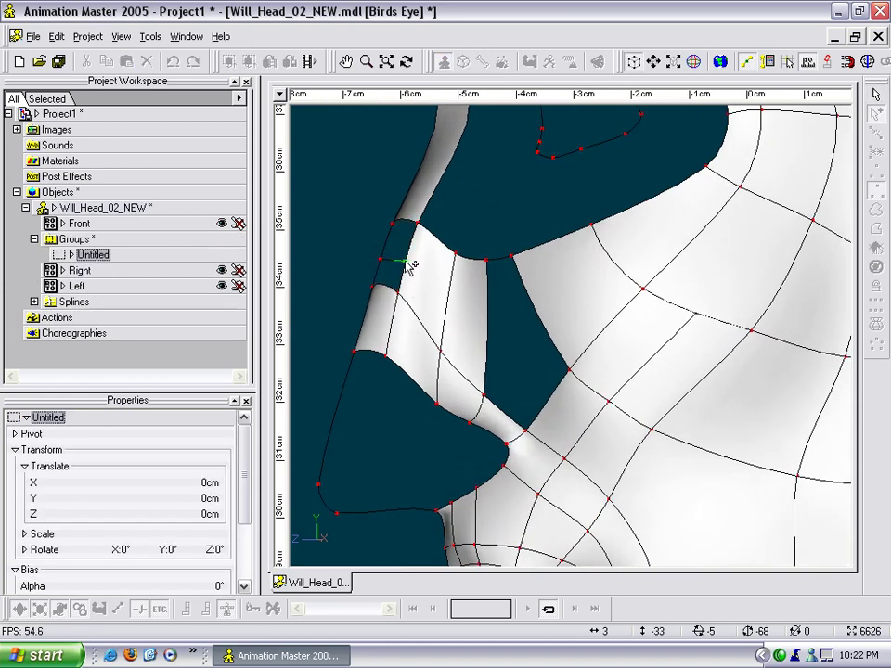
pyautogui.click(452, 313)
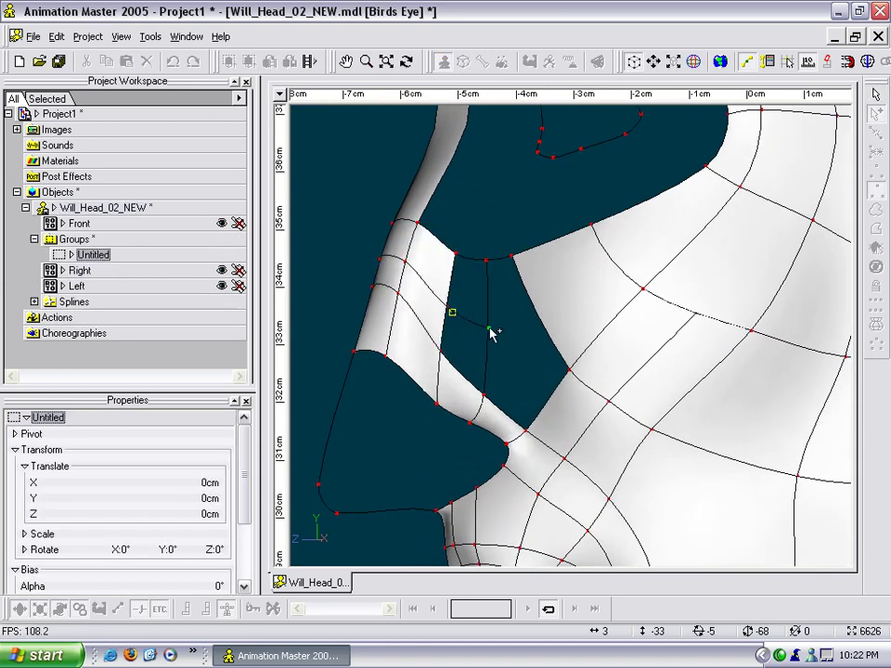
pyautogui.click(489, 343)
pyautogui.click(551, 328)
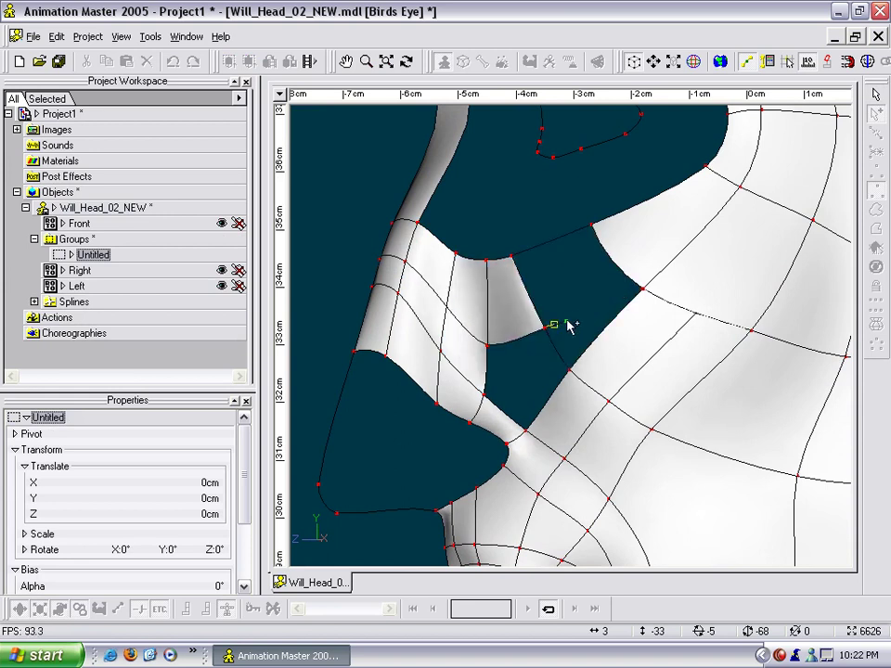
pyautogui.click(614, 261)
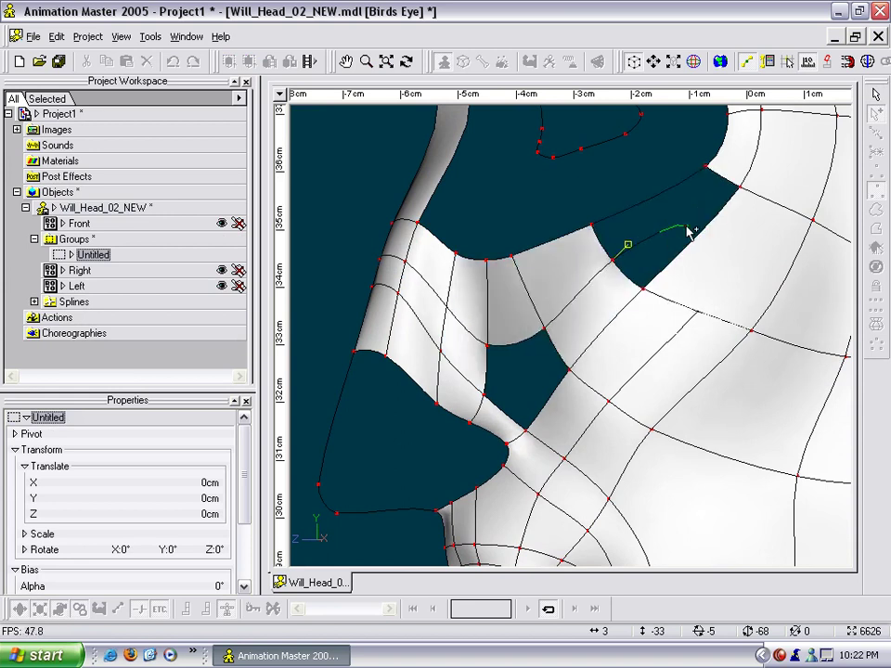
pyautogui.click(687, 229)
pyautogui.press('Escape')
pyautogui.moveTo(687, 230); pyautogui.dragTo(721, 178)
pyautogui.rightClick(720, 178)
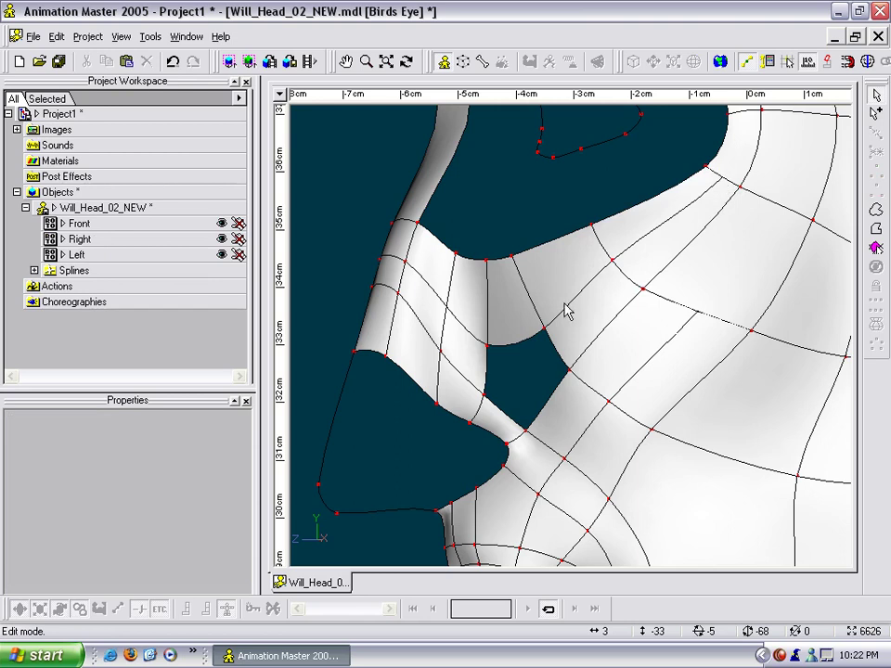
# Even out the new spline by repositioning its control points between the nose side and the cheek.
pyautogui.click(546, 329)
pyautogui.press('t')
pyautogui.moveTo(560, 332); pyautogui.dragTo(581, 339)
pyautogui.moveTo(501, 261); pyautogui.dragTo(536, 257)
pyautogui.moveTo(560, 329); pyautogui.dragTo(547, 325)
pyautogui.moveTo(452, 339); pyautogui.dragTo(384, 284)
pyautogui.press('t')
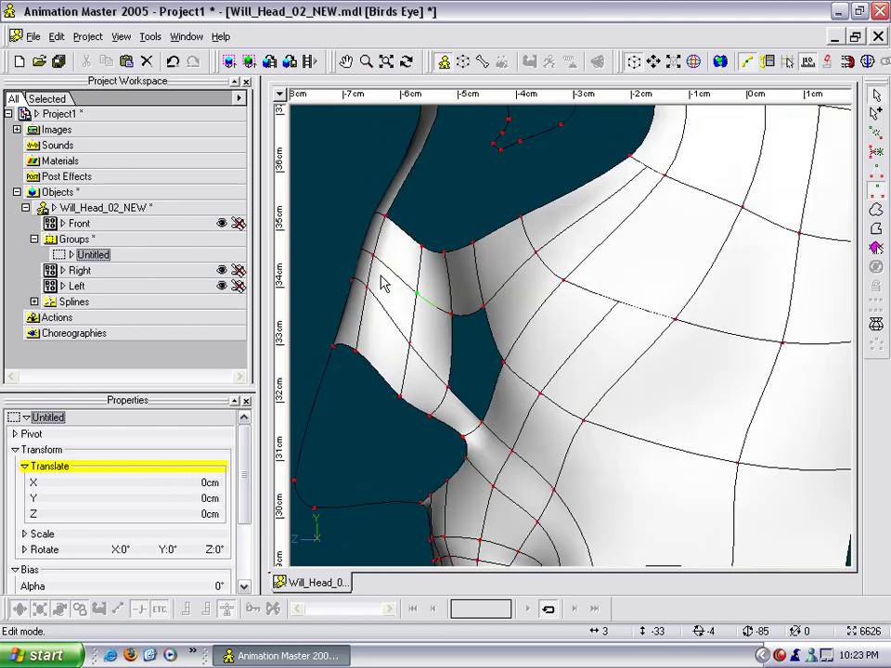
# Reposition the nose-side control points against the profile sketch in the right view.
pyautogui.press('4')
pyautogui.scroll(4, 541, 429)
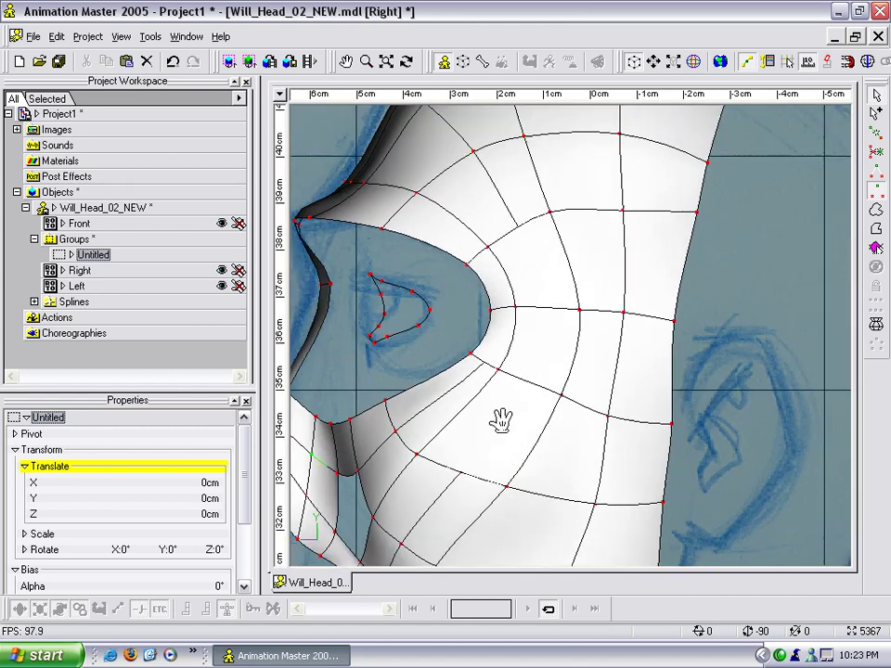
pyautogui.moveTo(501, 419); pyautogui.dragTo(665, 278, button='middle')
pyautogui.scroll(2, 663, 279)
pyautogui.moveTo(551, 334); pyautogui.dragTo(623, 296, button='middle')
pyautogui.moveTo(471, 263)
pyautogui.mouseDown()
pyautogui.moveTo(458, 284)
pyautogui.moveTo(477, 273)
pyautogui.moveTo(478, 292)
pyautogui.moveTo(467, 241)
pyautogui.moveTo(480, 251)
pyautogui.moveTo(480, 243)
pyautogui.mouseUp()
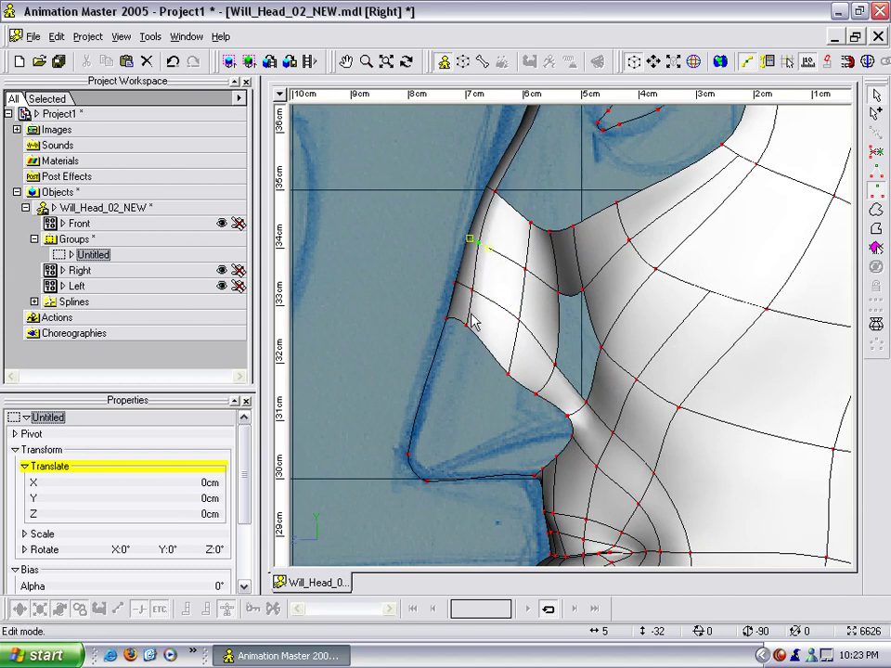
pyautogui.moveTo(472, 331)
pyautogui.mouseDown()
pyautogui.moveTo(459, 333)
pyautogui.moveTo(469, 283)
pyautogui.mouseUp()
pyautogui.moveTo(508, 381); pyautogui.dragTo(509, 326)
pyautogui.moveTo(518, 280); pyautogui.dragTo(608, 302)
# Select the five control points around the gap between nose side and cheek and close it with a five-point patch.
pyautogui.click(565, 324)
pyautogui.press('t')
pyautogui.press('m')
pyautogui.click(572, 282)
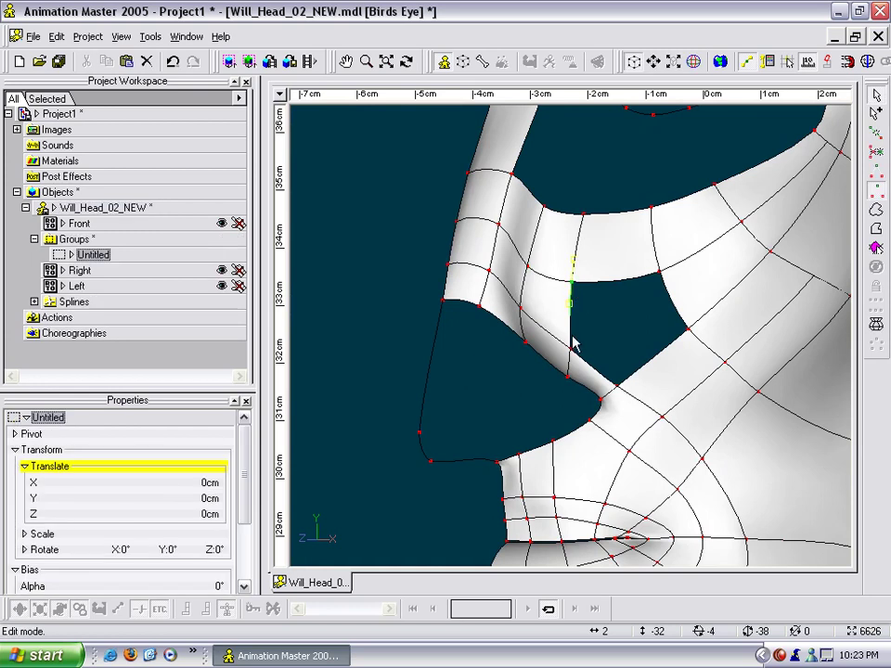
pyautogui.keyDown('shift'); pyautogui.click(569, 349); pyautogui.keyUp('shift')
pyautogui.keyDown('shift'); pyautogui.click(617, 386); pyautogui.keyUp('shift')
pyautogui.keyDown('shift'); pyautogui.click(688, 329); pyautogui.keyUp('shift')
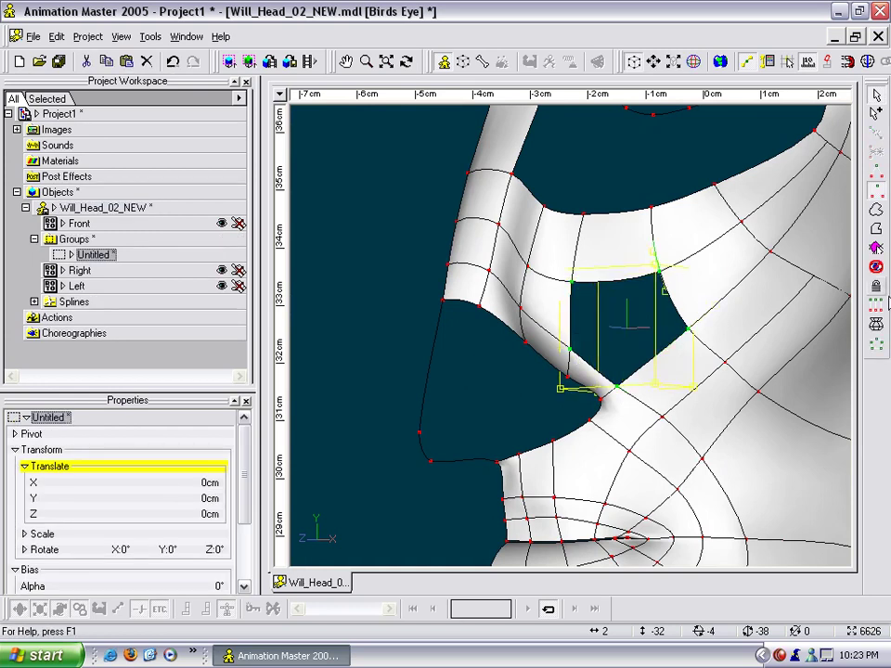
pyautogui.click(876, 342)
# Examine the closed patch and the cheek surface around the eye, nose and mouth from several angles.
pyautogui.scroll(-2, 640, 315)
pyautogui.scroll(-1, 595, 306)
pyautogui.click(577, 237)
pyautogui.press('t')
pyautogui.moveTo(576, 239); pyautogui.dragTo(496, 282)
pyautogui.click(482, 342)
pyautogui.press('t')
pyautogui.moveTo(483, 341); pyautogui.dragTo(527, 368)
pyautogui.press('t')
pyautogui.scroll(-2, 532, 341)
pyautogui.press('t')
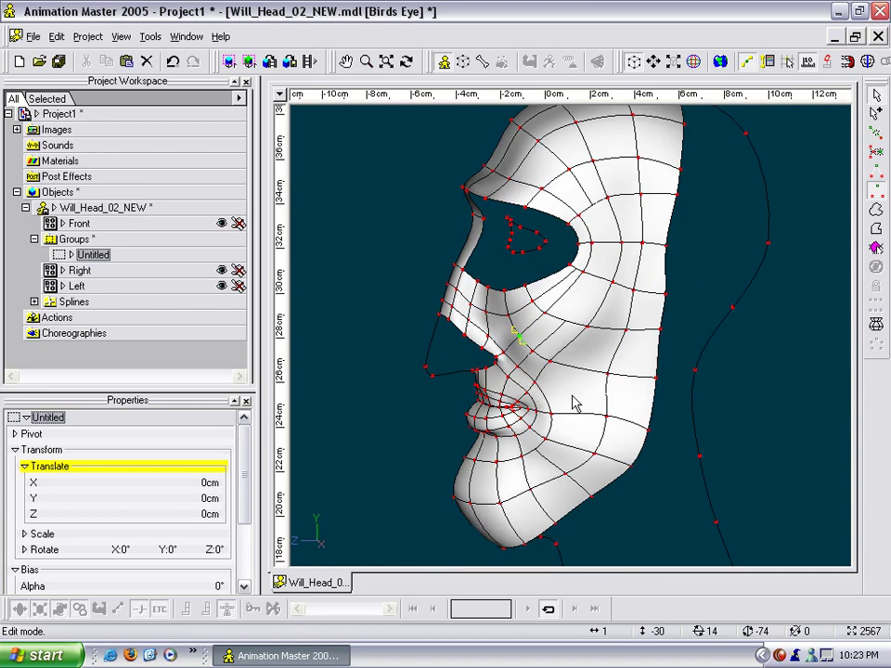
pyautogui.press('h')
pyautogui.moveTo(525, 341); pyautogui.dragTo(563, 345)
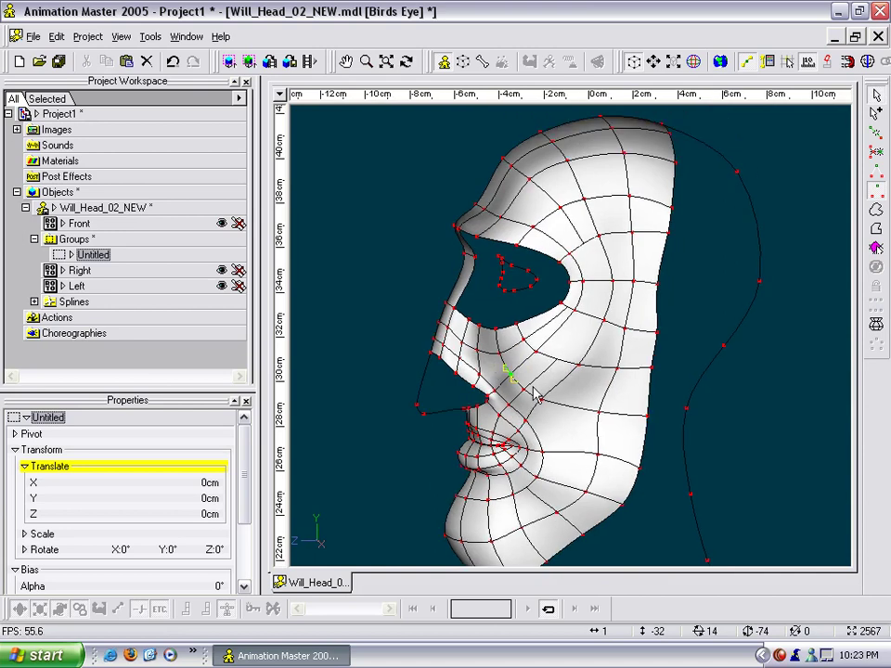
pyautogui.press('t')
pyautogui.moveTo(491, 365); pyautogui.dragTo(523, 370)
pyautogui.press('t')
pyautogui.moveTo(579, 368); pyautogui.dragTo(569, 404)
pyautogui.scroll(3, 584, 295)
pyautogui.press('h')
pyautogui.moveTo(585, 296); pyautogui.dragTo(583, 387)
pyautogui.press('t')
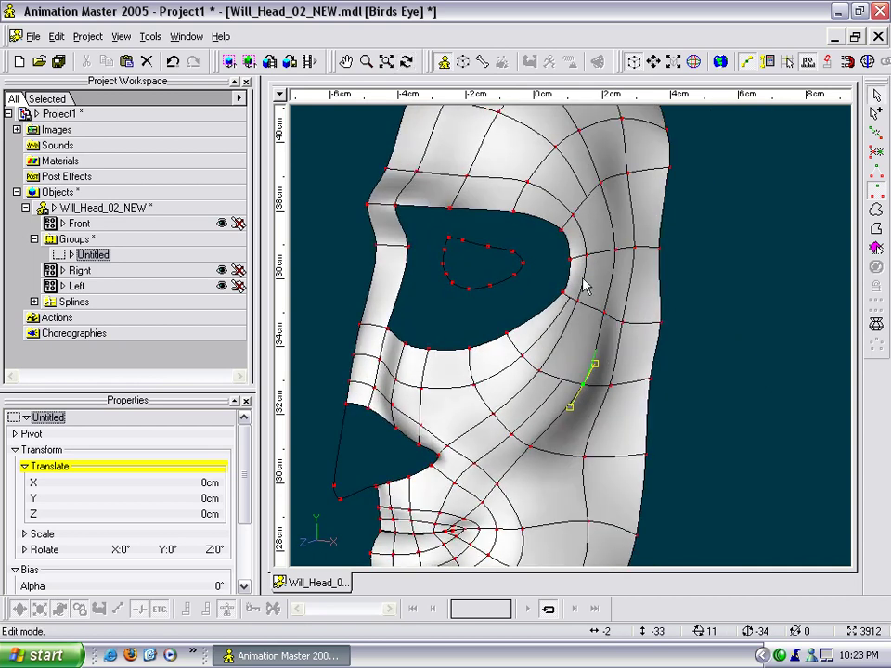
# Smooth the cheek surface by moving its control points, checking the curvature from the front, side and below.
pyautogui.scroll(3, 551, 393)
pyautogui.press('t')
pyautogui.moveTo(580, 381); pyautogui.dragTo(598, 256)
pyautogui.press('t')
pyautogui.moveTo(601, 336); pyautogui.dragTo(658, 411)
pyautogui.moveTo(618, 453); pyautogui.dragTo(669, 425)
pyautogui.click(626, 432)
pyautogui.moveTo(547, 309); pyautogui.dragTo(549, 359)
pyautogui.press('t')
pyautogui.moveTo(563, 327); pyautogui.dragTo(573, 332)
pyautogui.moveTo(507, 373); pyautogui.dragTo(533, 382)
pyautogui.press('t')
pyautogui.moveTo(496, 328); pyautogui.dragTo(560, 341)
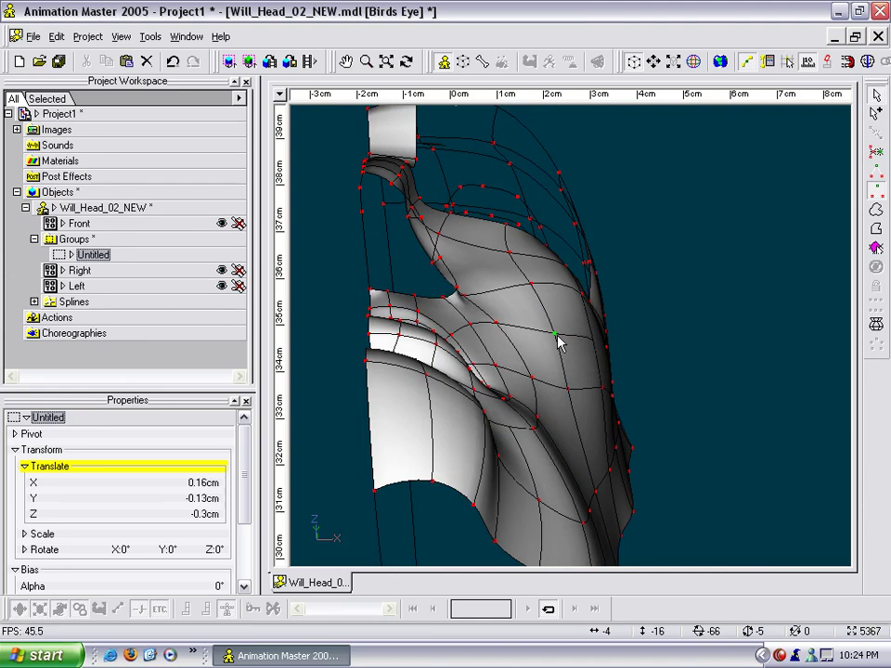
pyautogui.moveTo(489, 330); pyautogui.dragTo(505, 336)
pyautogui.moveTo(525, 293); pyautogui.dragTo(527, 341)
# Render the face region of the head model to check the surface smoothness.
pyautogui.press('t')
pyautogui.scroll(-5, 481, 306)
pyautogui.press('t')
pyautogui.scroll(-5, 527, 341)
pyautogui.press('q')
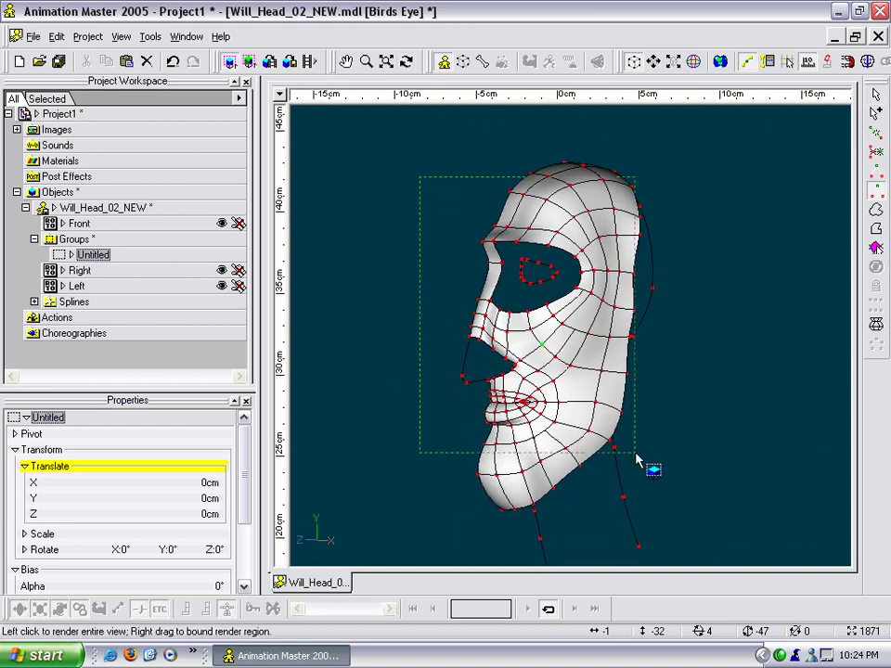
pyautogui.click(661, 467)
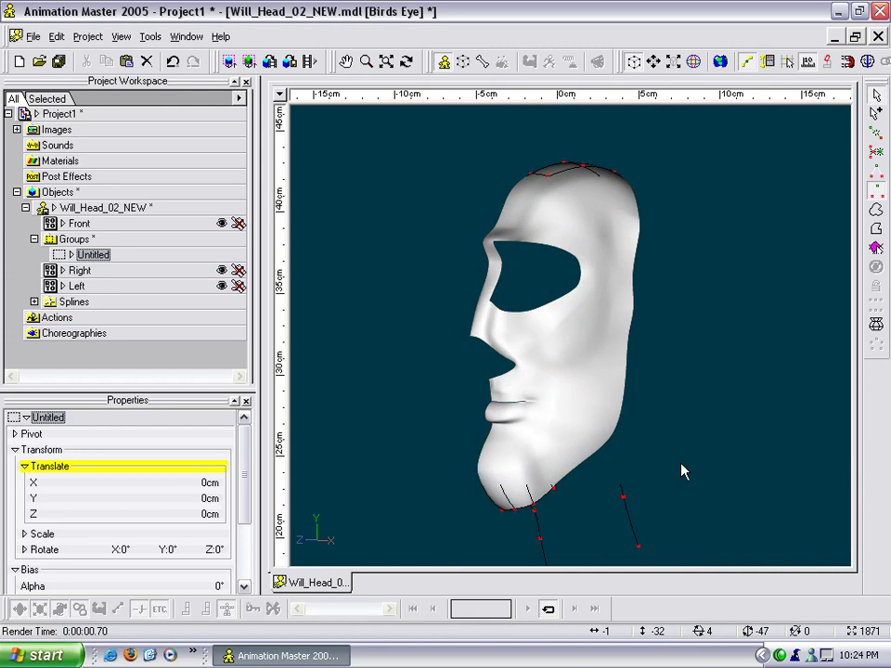
# Examine the eye opening and the separate eyelid contour inside it from several angles.
pyautogui.press('t')
pyautogui.moveTo(660, 452)
pyautogui.mouseDown()
pyautogui.moveTo(632, 447)
pyautogui.moveTo(642, 451)
pyautogui.mouseUp()
pyautogui.scroll(4, 643, 451)
pyautogui.press('m')
pyautogui.scroll(5, 645, 289)
pyautogui.moveTo(592, 415)
pyautogui.mouseDown(button='middle')
pyautogui.moveTo(644, 278)
pyautogui.moveTo(596, 425)
pyautogui.mouseUp(button='middle')
pyautogui.scroll(-6, 609, 378)
pyautogui.moveTo(621, 323); pyautogui.dragTo(612, 434, button='middle')
pyautogui.scroll(4, 604, 340)
pyautogui.scroll(2, 605, 340)
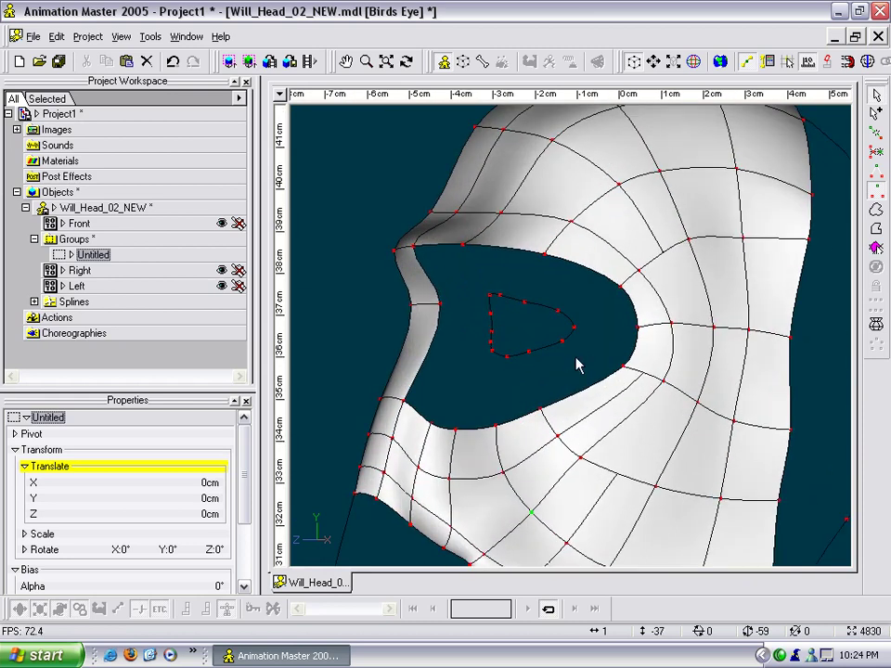
pyautogui.click(523, 302)
pyautogui.press('t')
pyautogui.moveTo(557, 329); pyautogui.dragTo(577, 325)
pyautogui.press('a')
pyautogui.click(598, 311)
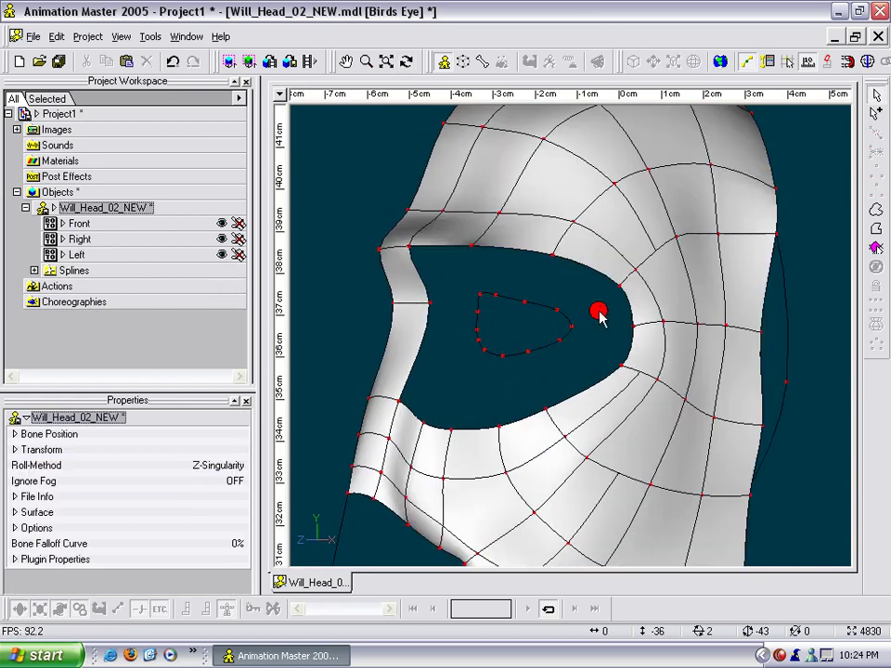
pyautogui.scroll(-5, 561, 306)
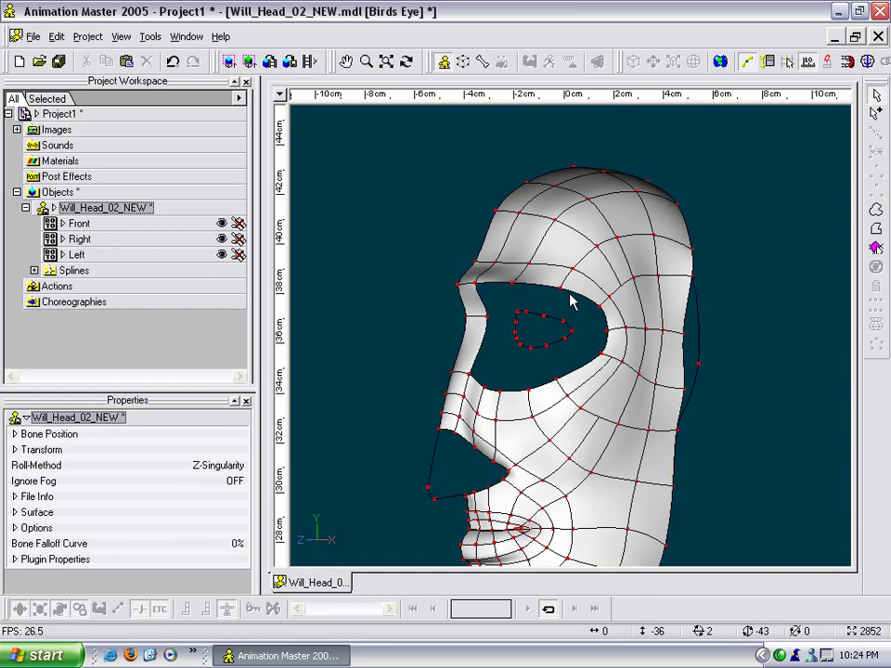
# Save the model under the new name Will_Head_03_NEW.mdl.
pyautogui.press('1')
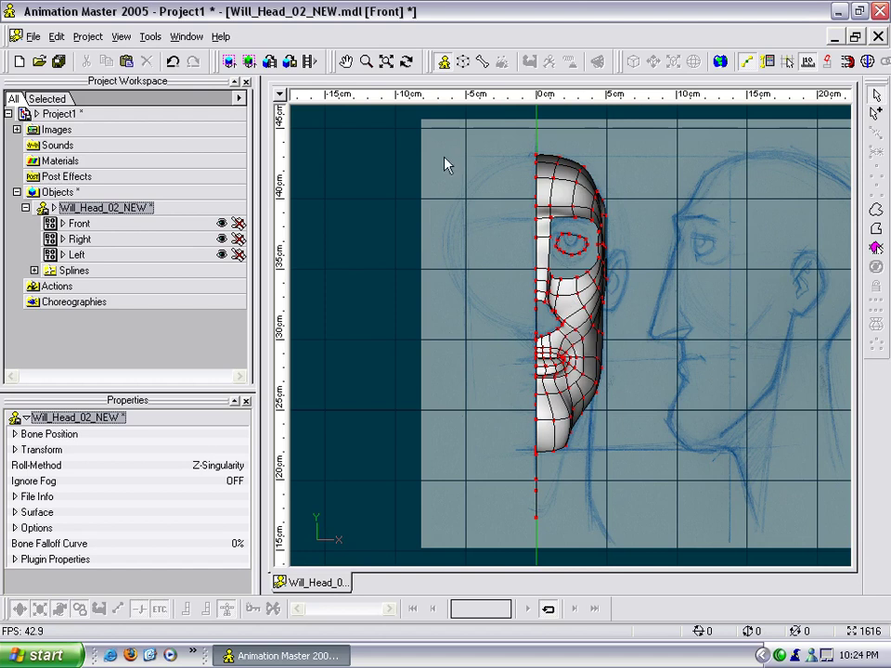
pyautogui.rightClick(418, 148)
pyautogui.click(459, 224)
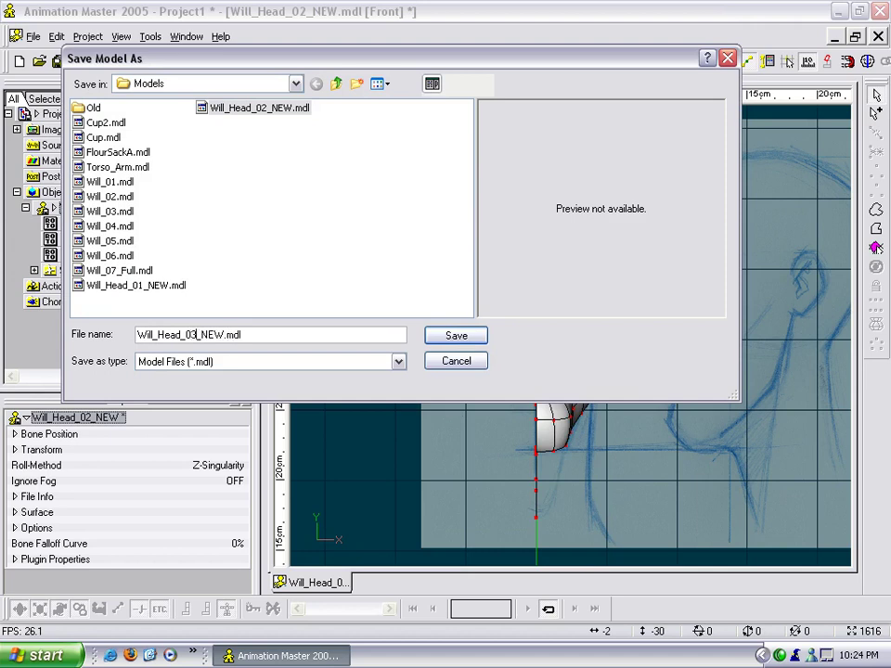
pyautogui.press('Return')
# Move the nose bridge's side point beside the eye about 0.17 cm toward the centre line in the front view.
pyautogui.moveTo(470, 293); pyautogui.dragTo(556, 449, button='middle')
pyautogui.scroll(3, 475, 299)
pyautogui.scroll(2, 556, 448)
pyautogui.scroll(3, 621, 370)
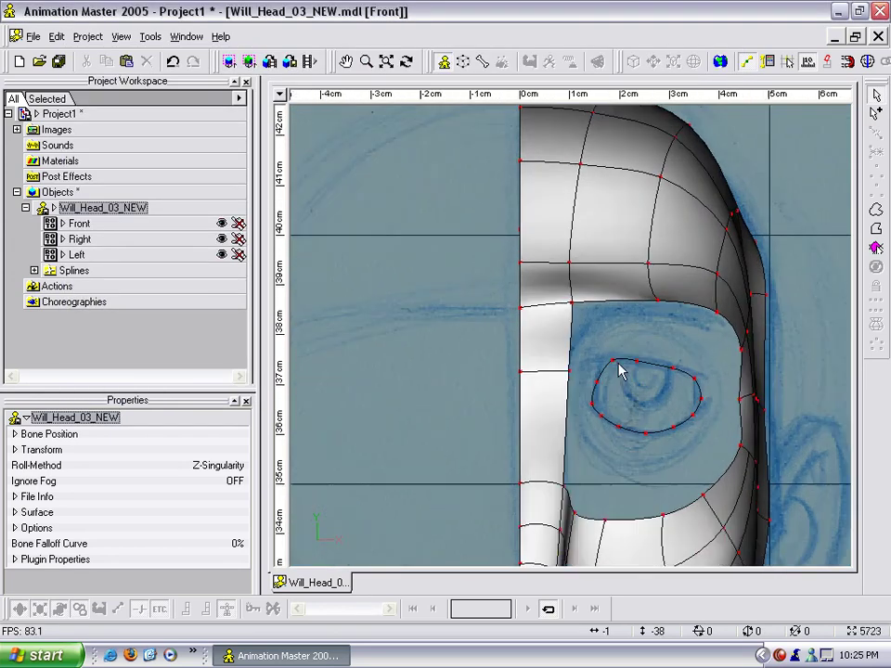
pyautogui.moveTo(619, 362); pyautogui.dragTo(608, 331, button='middle')
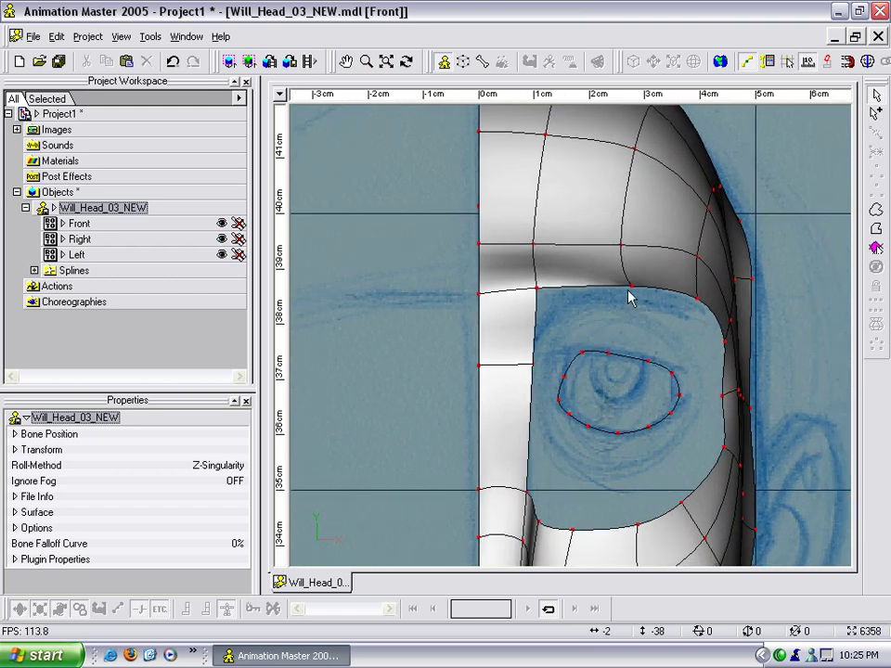
pyautogui.click(630, 287)
pyautogui.press('t')
pyautogui.moveTo(598, 326)
pyautogui.mouseDown()
pyautogui.moveTo(574, 320)
pyautogui.moveTo(607, 327)
pyautogui.moveTo(594, 319)
pyautogui.mouseUp()
pyautogui.press('1')
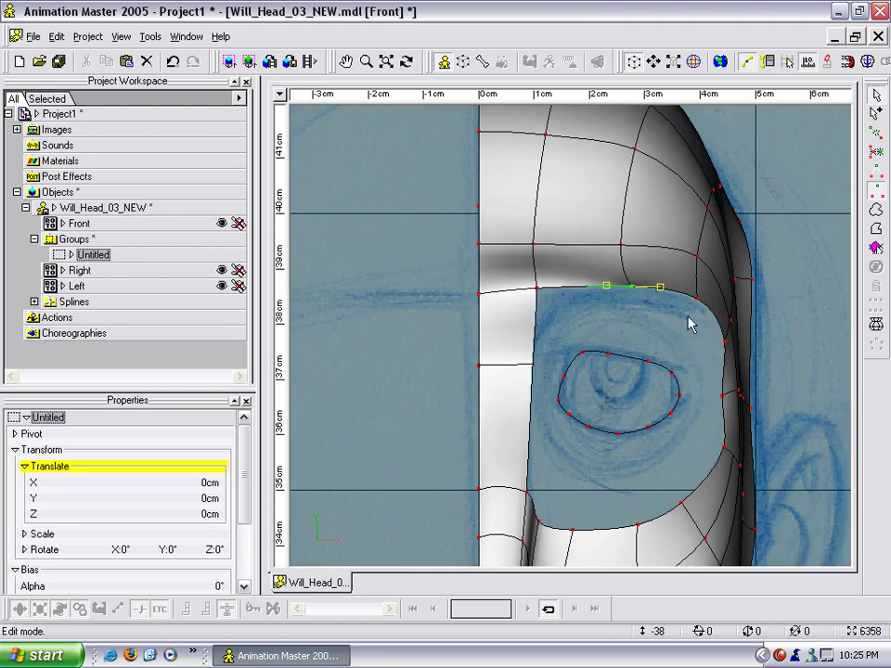
pyautogui.moveTo(538, 362)
pyautogui.mouseDown()
pyautogui.moveTo(509, 364)
pyautogui.moveTo(521, 364)
pyautogui.mouseUp()
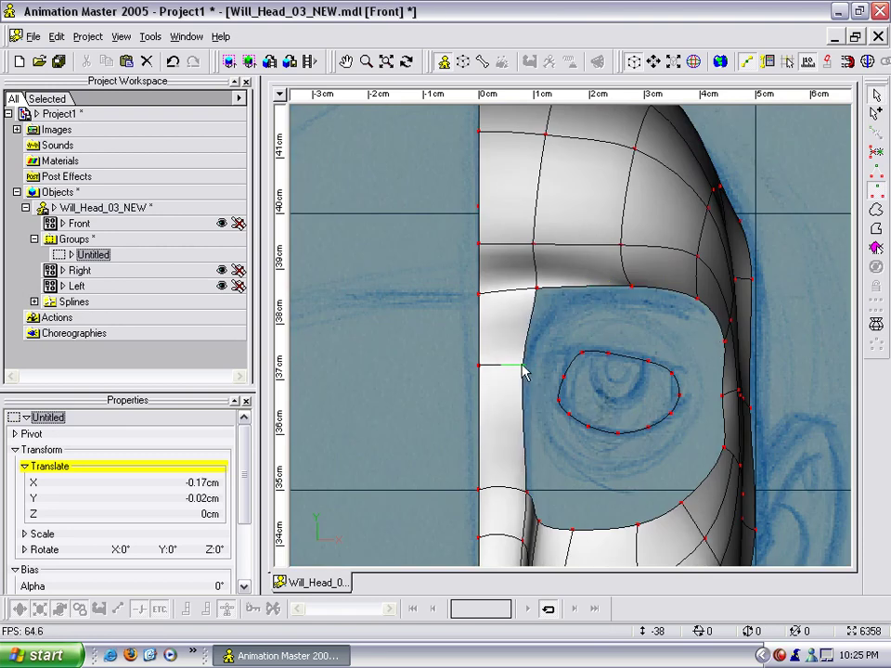
pyautogui.click(541, 336)
# Reshape the upper eye contour and brow by moving their control points to follow the front sketch.
pyautogui.moveTo(537, 288)
pyautogui.mouseDown()
pyautogui.moveTo(527, 296)
pyautogui.moveTo(527, 286)
pyautogui.mouseUp()
pyautogui.moveTo(633, 286); pyautogui.dragTo(634, 276)
pyautogui.moveTo(697, 299); pyautogui.dragTo(702, 296)
pyautogui.moveTo(626, 252); pyautogui.dragTo(619, 246)
pyautogui.moveTo(667, 326); pyautogui.dragTo(666, 249, button='middle')
pyautogui.click(641, 279)
pyautogui.click(636, 263)
pyautogui.scroll(-3, 638, 320)
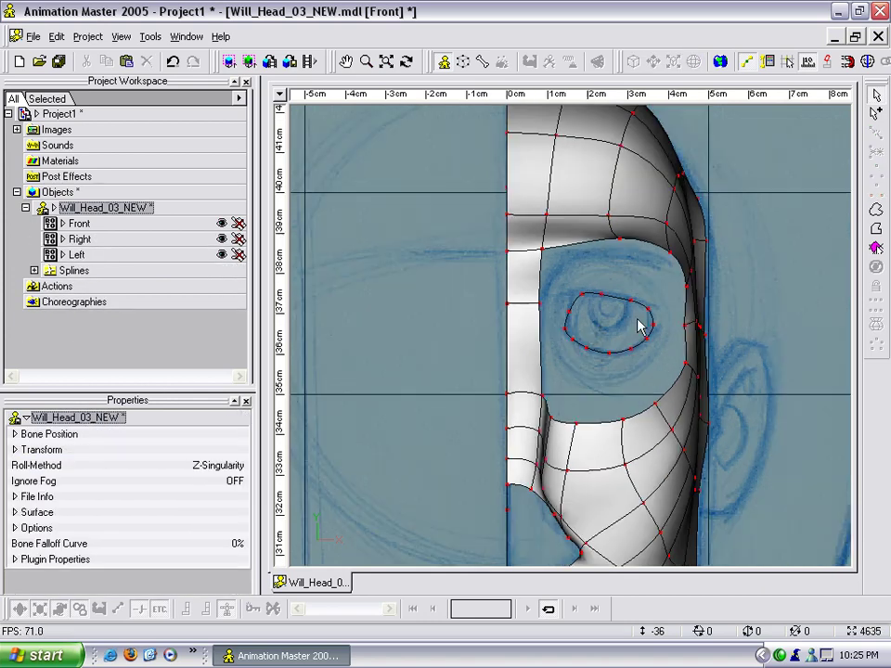
# Shift the control points of the spline running from the lower eye contour to the nostril outward, away from the nose.
pyautogui.click(577, 424)
pyautogui.moveTo(601, 449); pyautogui.dragTo(570, 392, button='middle')
pyautogui.click(569, 381)
pyautogui.moveTo(584, 337); pyautogui.dragTo(585, 337)
pyautogui.rightClick(585, 337)
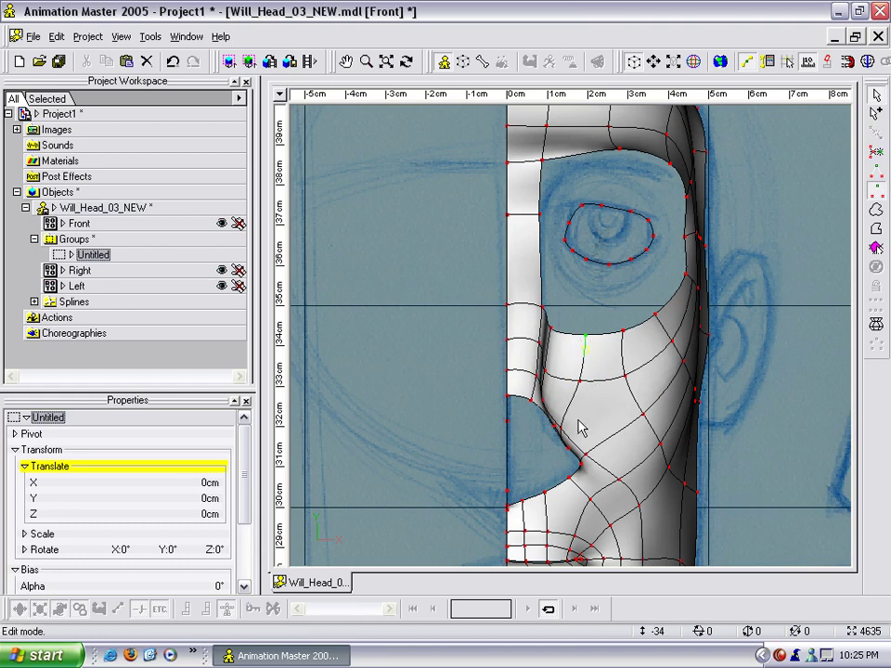
pyautogui.moveTo(565, 434)
pyautogui.mouseDown()
pyautogui.moveTo(577, 429)
pyautogui.moveTo(572, 443)
pyautogui.mouseUp()
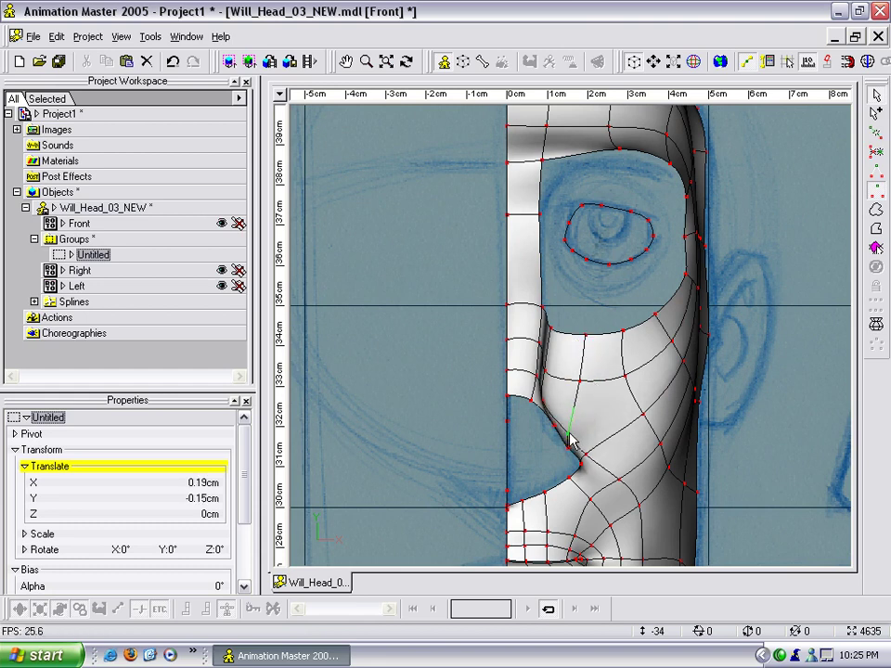
# Return to the bird's-eye view of the head and save the model.
pyautogui.press('0')
pyautogui.moveTo(596, 393); pyautogui.dragTo(498, 249)
pyautogui.click(460, 190)
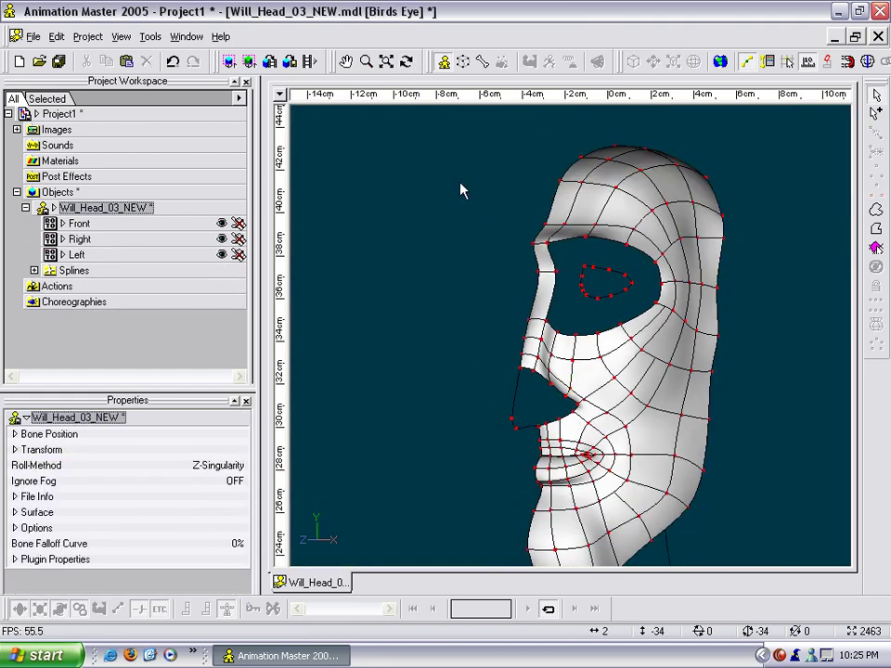
pyautogui.rightClick(460, 190)
pyautogui.click(492, 245)
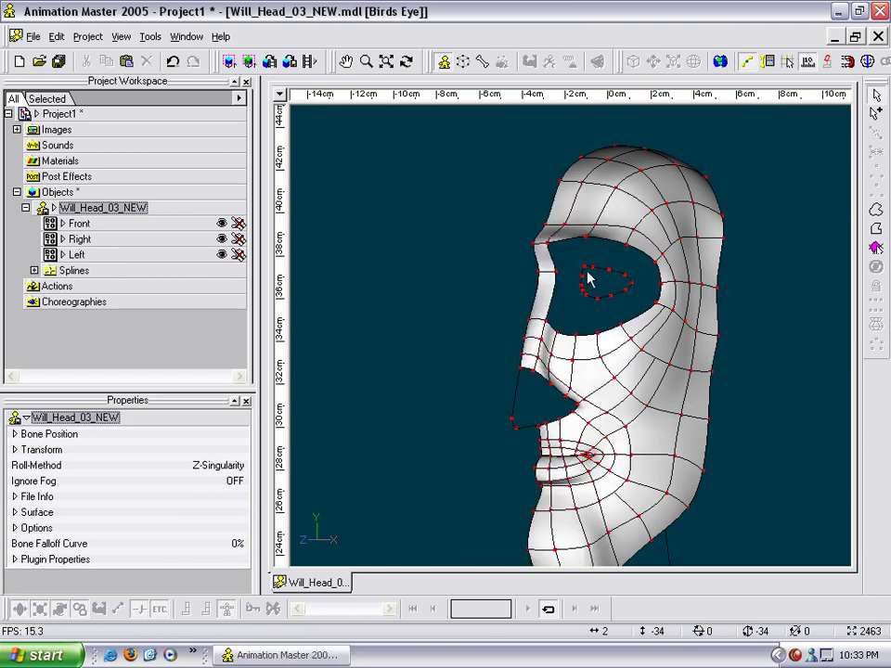
# Even out the cheek splines by moving the control points below the outer eye corner.
pyautogui.press('t')
pyautogui.moveTo(595, 282); pyautogui.dragTo(561, 280)
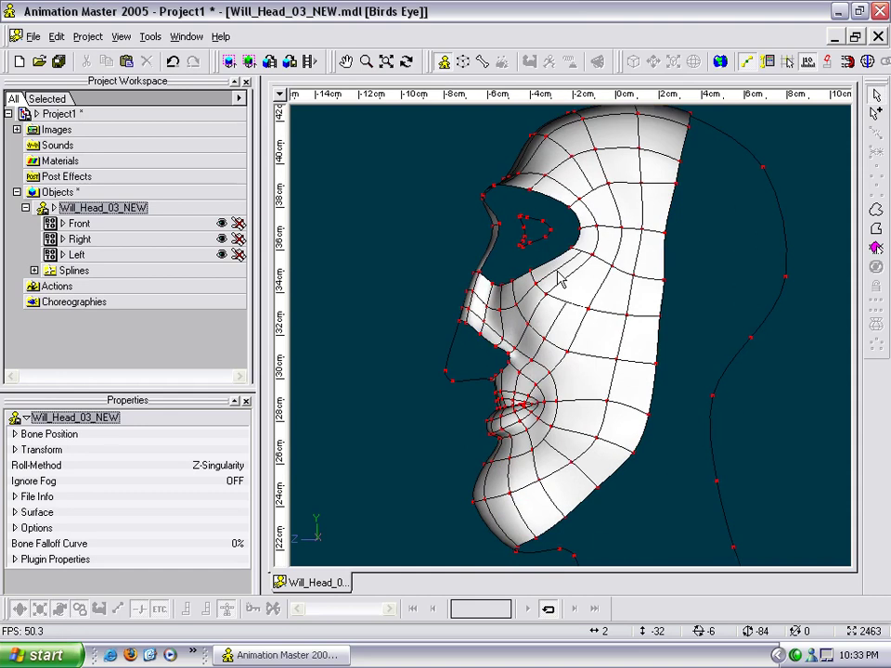
pyautogui.scroll(5, 561, 281)
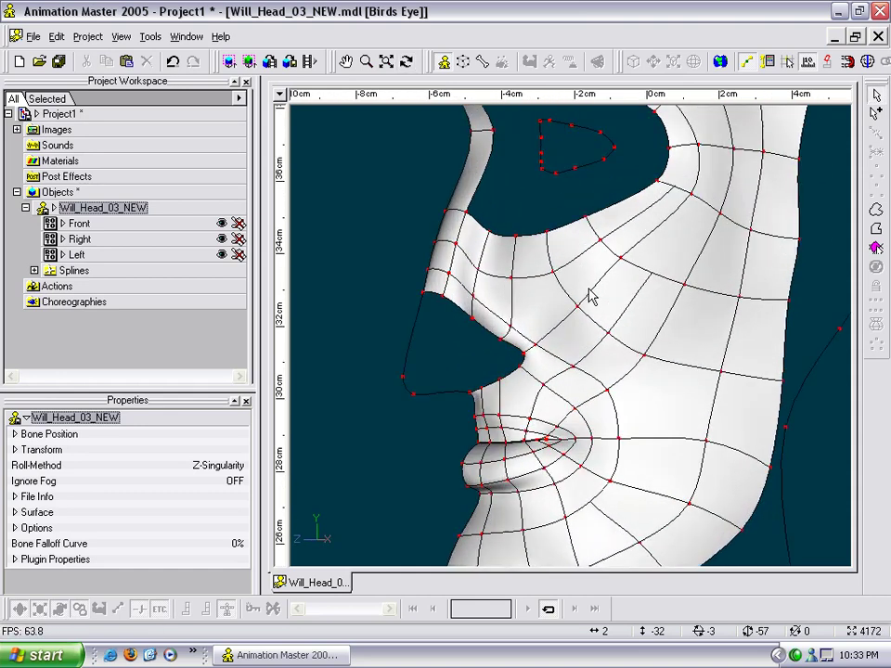
pyautogui.click(637, 259)
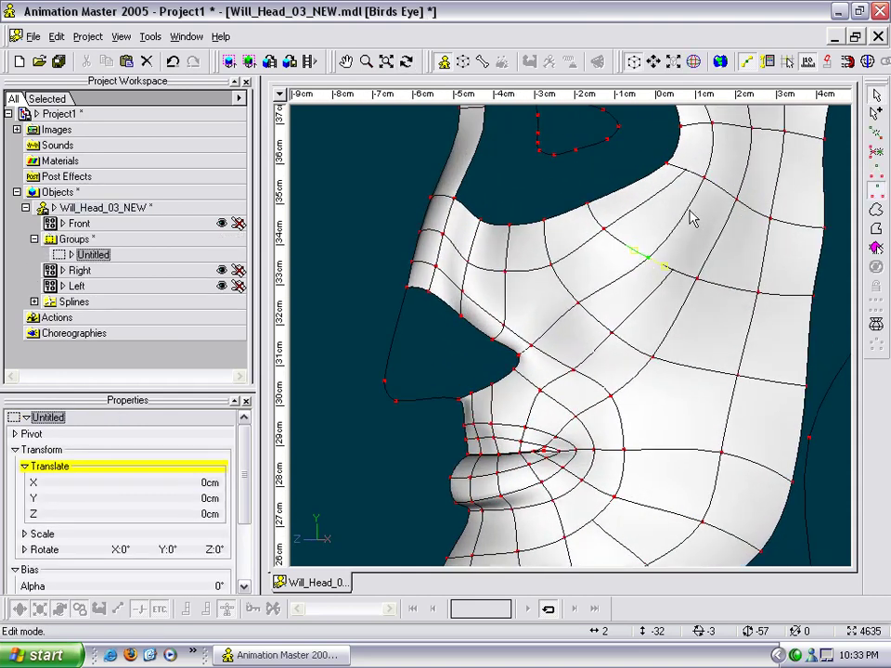
pyautogui.moveTo(708, 184)
pyautogui.mouseDown()
pyautogui.moveTo(707, 175)
pyautogui.moveTo(701, 183)
pyautogui.mouseUp()
# Adjust the spline crossings on the cheek beside the nostril for more even patches.
pyautogui.moveTo(579, 302); pyautogui.dragTo(587, 306)
pyautogui.moveTo(622, 303); pyautogui.dragTo(627, 260, button='middle')
pyautogui.moveTo(616, 291); pyautogui.dragTo(622, 294)
pyautogui.scroll(3, 643, 285)
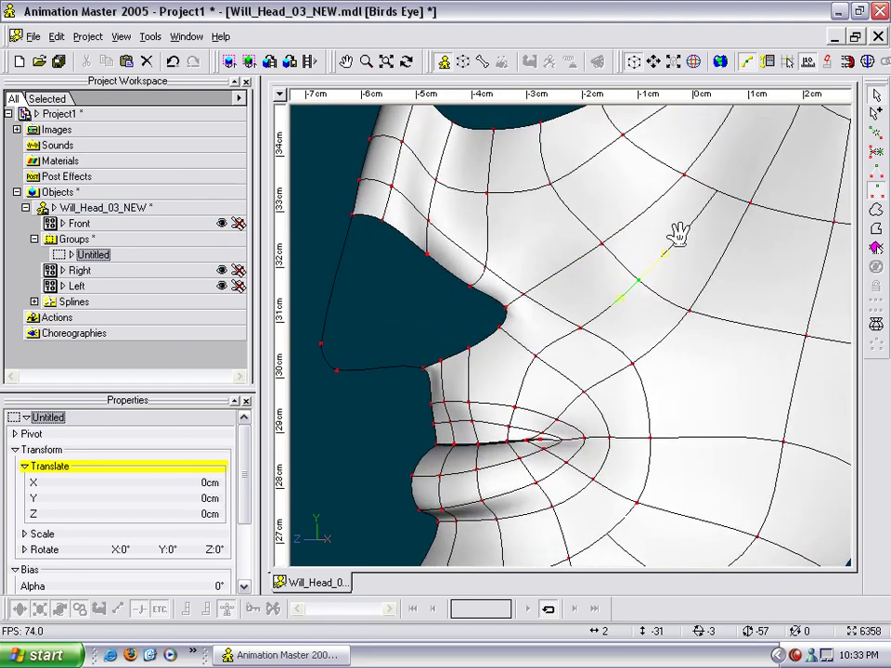
pyautogui.moveTo(676, 234); pyautogui.dragTo(628, 316, button='middle')
pyautogui.moveTo(558, 323); pyautogui.dragTo(550, 328)
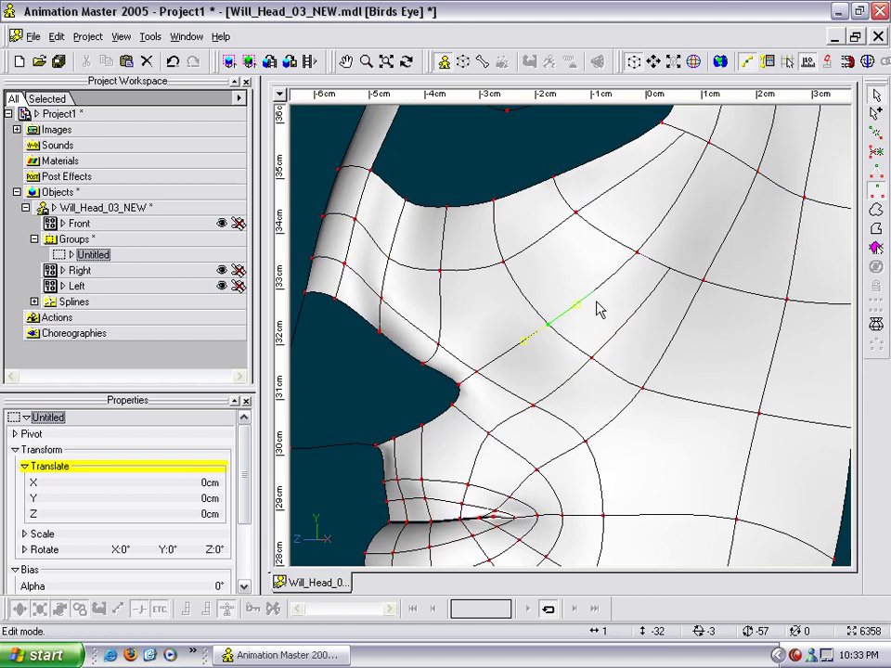
# Examine the cheek patches between the eye opening and the nostril from several angles.
pyautogui.moveTo(656, 283); pyautogui.dragTo(627, 346, button='middle')
pyautogui.moveTo(548, 278); pyautogui.dragTo(614, 272)
pyautogui.press('t')
pyautogui.moveTo(563, 287); pyautogui.dragTo(660, 264)
pyautogui.click(614, 294)
pyautogui.press('t')
pyautogui.press('t')
pyautogui.press('t')
pyautogui.scroll(-2, 664, 253)
pyautogui.scroll(3, 664, 261)
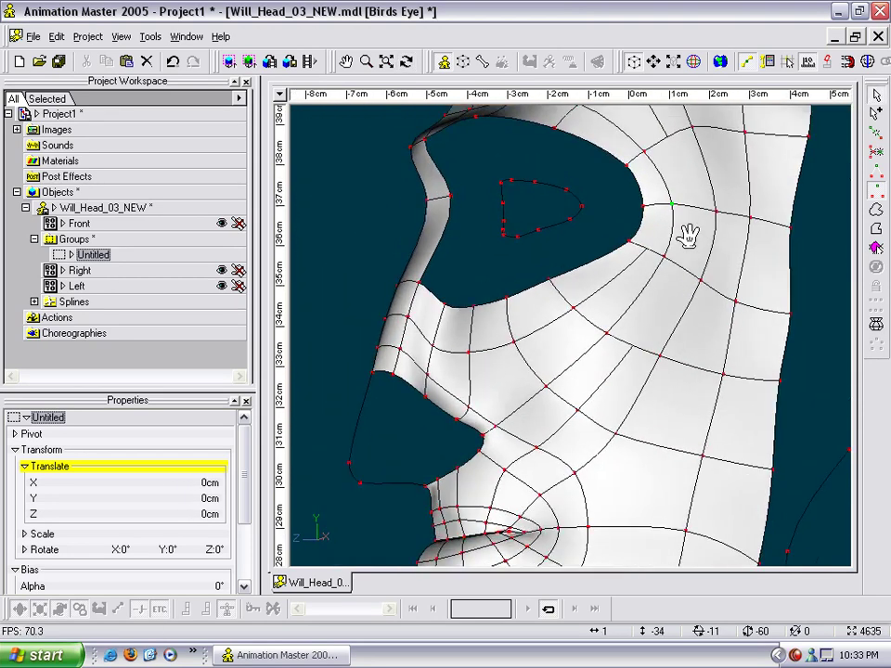
pyautogui.click(662, 239)
pyautogui.moveTo(580, 437)
pyautogui.mouseDown()
pyautogui.moveTo(576, 443)
pyautogui.moveTo(586, 439)
pyautogui.moveTo(588, 449)
pyautogui.mouseUp()
pyautogui.press('t')
pyautogui.moveTo(610, 388); pyautogui.dragTo(650, 346)
pyautogui.scroll(3, 649, 347)
pyautogui.moveTo(614, 402); pyautogui.dragTo(616, 405)
pyautogui.moveTo(572, 381); pyautogui.dragTo(539, 432)
pyautogui.scroll(3, 553, 338)
pyautogui.press('t')
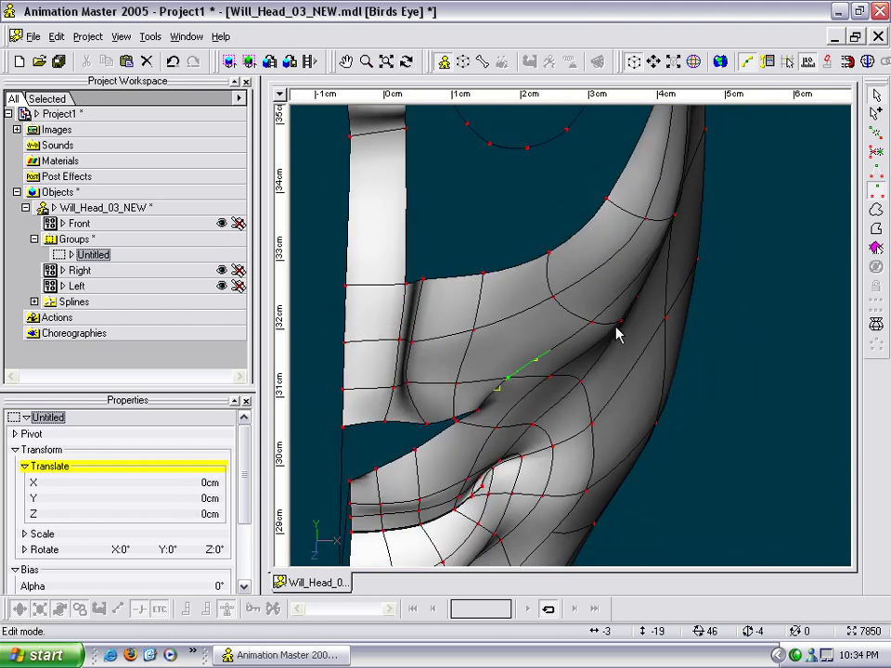
pyautogui.moveTo(617, 323); pyautogui.dragTo(549, 318)
pyautogui.press('t')
# Fine-tune the spline control points on the cheek just below the outer corner of the eye opening.
pyautogui.moveTo(638, 261); pyautogui.dragTo(646, 256)
pyautogui.moveTo(681, 214); pyautogui.dragTo(632, 342)
pyautogui.moveTo(667, 219); pyautogui.dragTo(683, 202)
pyautogui.scroll(-2, 672, 225)
pyautogui.moveTo(491, 258); pyautogui.dragTo(572, 252)
pyautogui.scroll(1, 572, 253)
pyautogui.scroll(1, 572, 252)
pyautogui.moveTo(601, 285); pyautogui.dragTo(620, 228, button='middle')
pyautogui.moveTo(599, 289); pyautogui.dragTo(529, 290)
pyautogui.moveTo(533, 297); pyautogui.dragTo(614, 228, button='middle')
pyautogui.scroll(-2, 619, 255)
pyautogui.scroll(-5, 619, 255)
pyautogui.moveTo(723, 306); pyautogui.dragTo(656, 272, button='middle')
pyautogui.moveTo(623, 207); pyautogui.dragTo(678, 421, button='middle')
pyautogui.scroll(4, 678, 417)
pyautogui.moveTo(637, 315); pyautogui.dragTo(640, 368, button='middle')
pyautogui.moveTo(581, 344); pyautogui.dragTo(628, 353)
pyautogui.moveTo(628, 353); pyautogui.dragTo(557, 256, button='middle')
pyautogui.scroll(2, 557, 256)
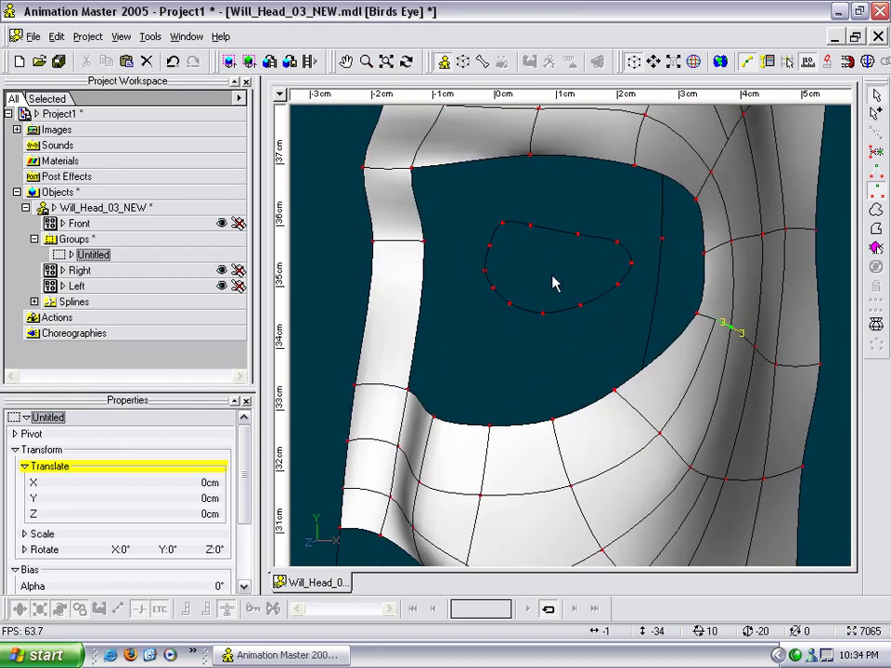
# Examine the eye opening and the inner eyelid contour from several angles to judge the gap between them.
pyautogui.press('t')
pyautogui.moveTo(632, 313)
pyautogui.mouseDown()
pyautogui.moveTo(639, 288)
pyautogui.moveTo(633, 298)
pyautogui.mouseUp()
pyautogui.moveTo(612, 268); pyautogui.dragTo(613, 325, button='middle')
pyautogui.scroll(1, 612, 324)
pyautogui.moveTo(613, 327); pyautogui.dragTo(599, 271)
pyautogui.scroll(-1, 595, 261)
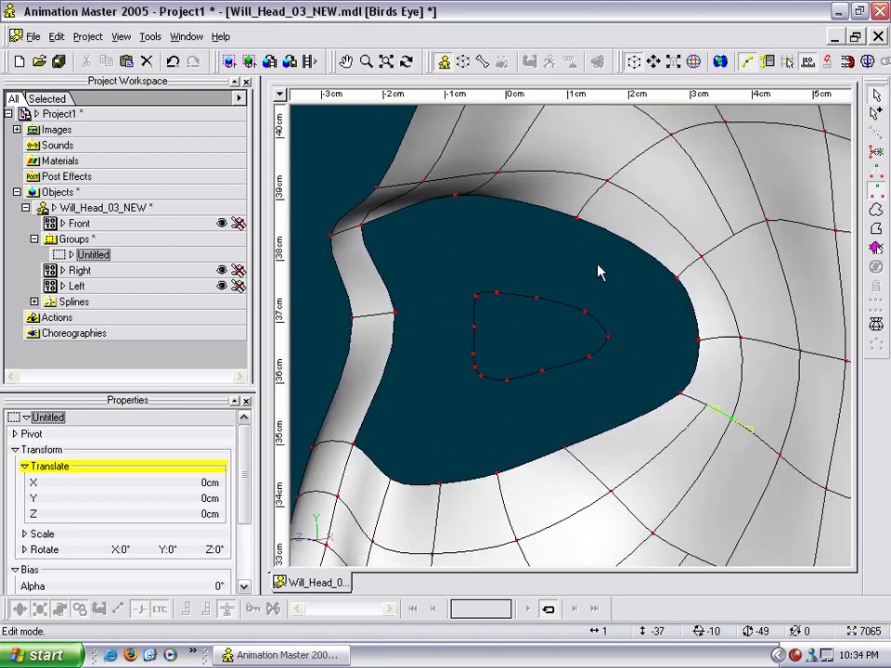
pyautogui.click(511, 295)
pyautogui.scroll(-6, 513, 297)
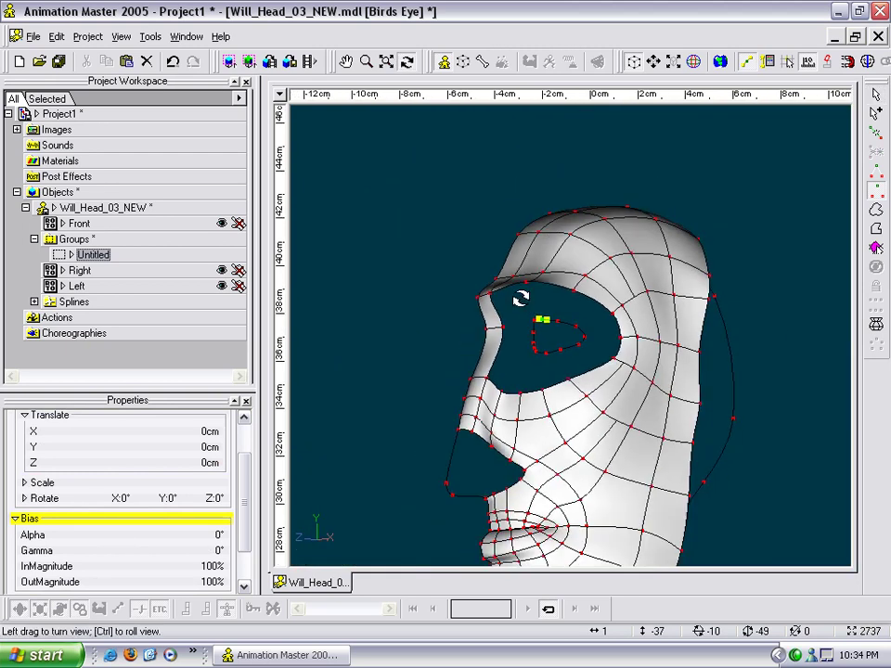
pyautogui.moveTo(552, 298); pyautogui.dragTo(554, 309)
pyautogui.moveTo(554, 309); pyautogui.dragTo(538, 312)
pyautogui.scroll(4, 525, 312)
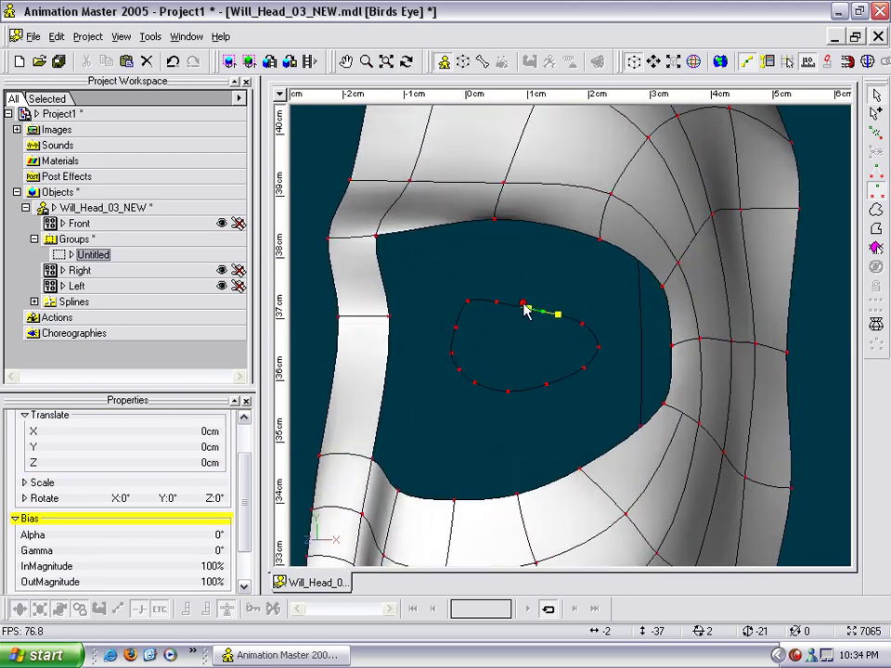
pyautogui.click(533, 295)
pyautogui.scroll(-4, 533, 292)
pyautogui.moveTo(542, 283); pyautogui.dragTo(544, 298)
# Draw a short two-point diagonal spline above the head in the front view and lathe it.
pyautogui.press('1')
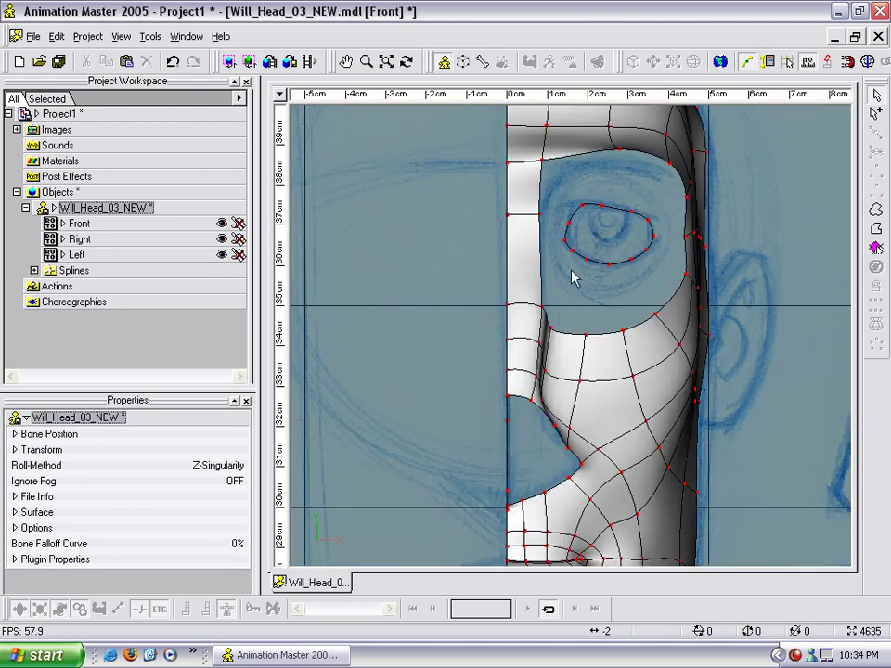
pyautogui.scroll(-4, 628, 233)
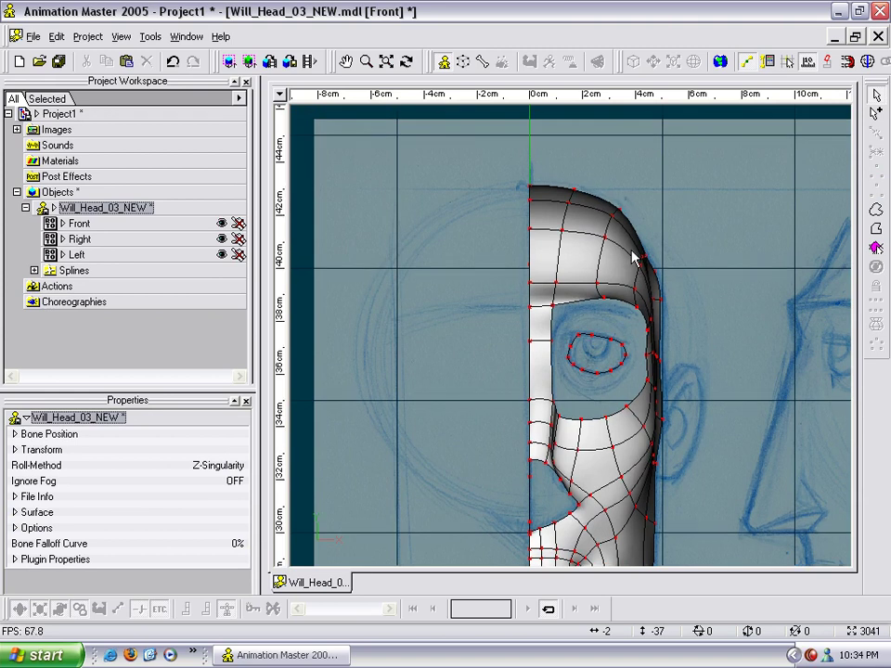
pyautogui.moveTo(631, 250); pyautogui.dragTo(623, 333, button='middle')
pyautogui.press('a')
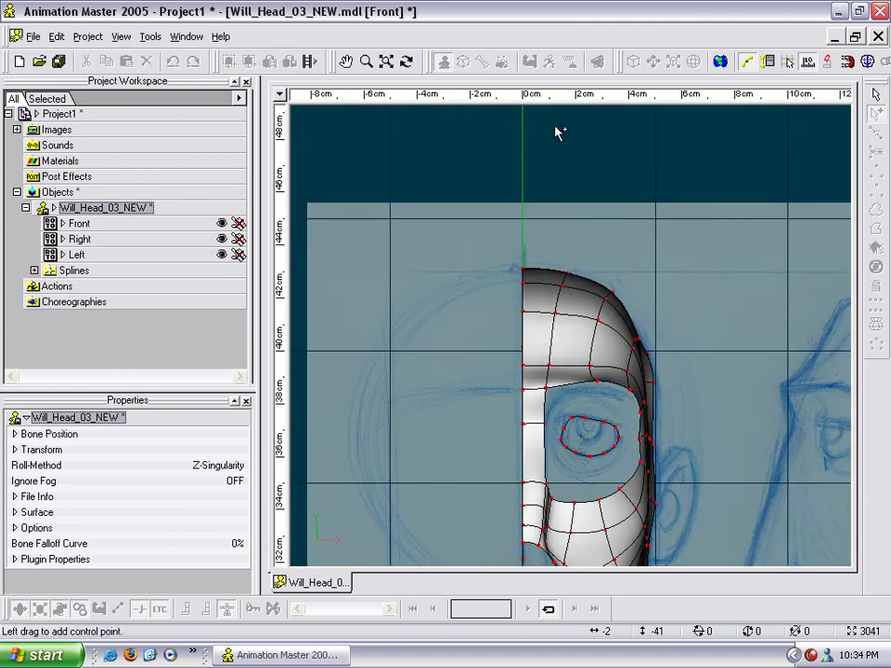
pyautogui.click(555, 131)
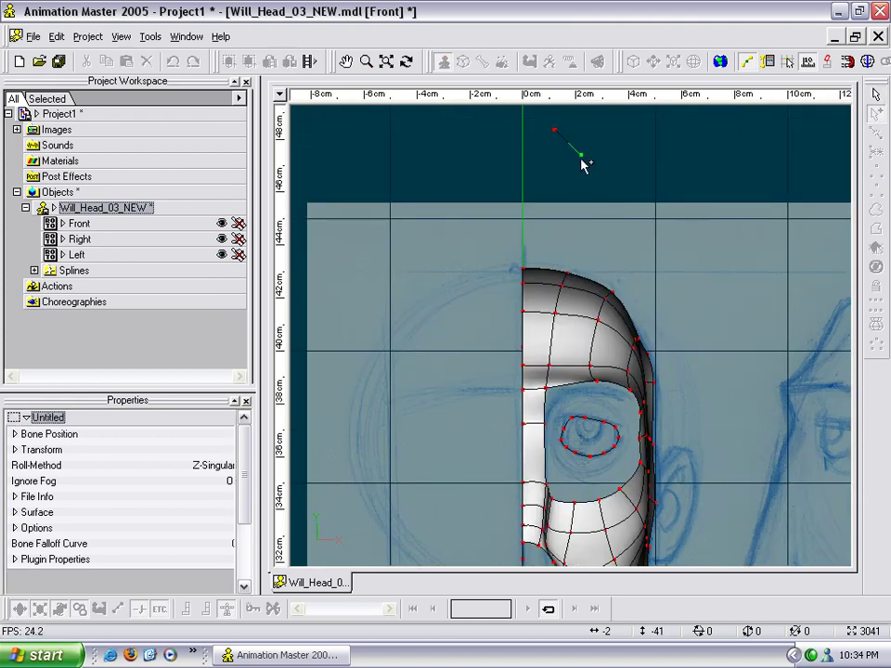
pyautogui.click(581, 164)
pyautogui.press('Escape')
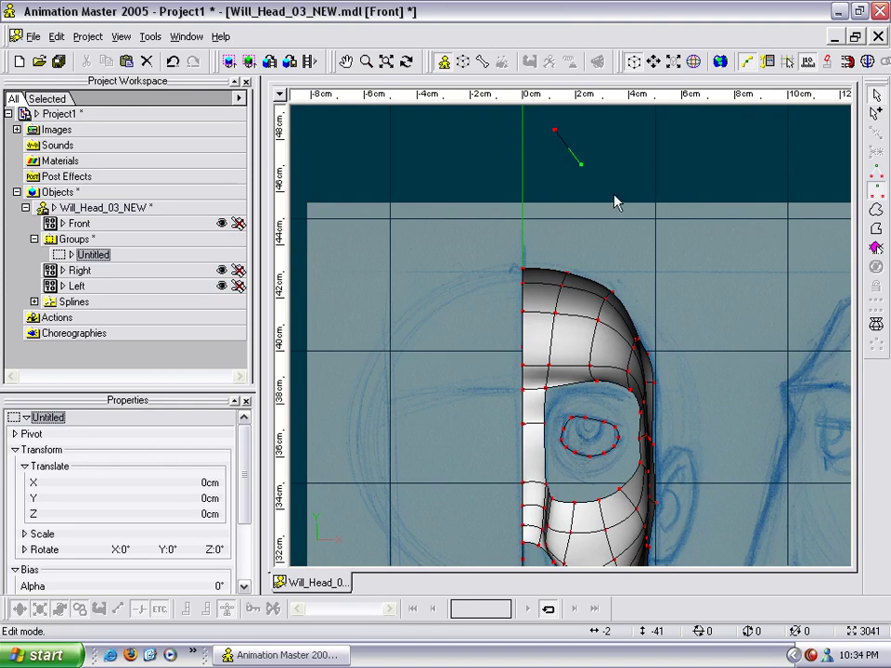
pyautogui.click(875, 324)
# Delete the upper ring of the lathed shape above the head, keeping only the lower ring.
pyautogui.moveTo(623, 214); pyautogui.dragTo(654, 284, button='middle')
pyautogui.moveTo(489, 195); pyautogui.dragTo(625, 224)
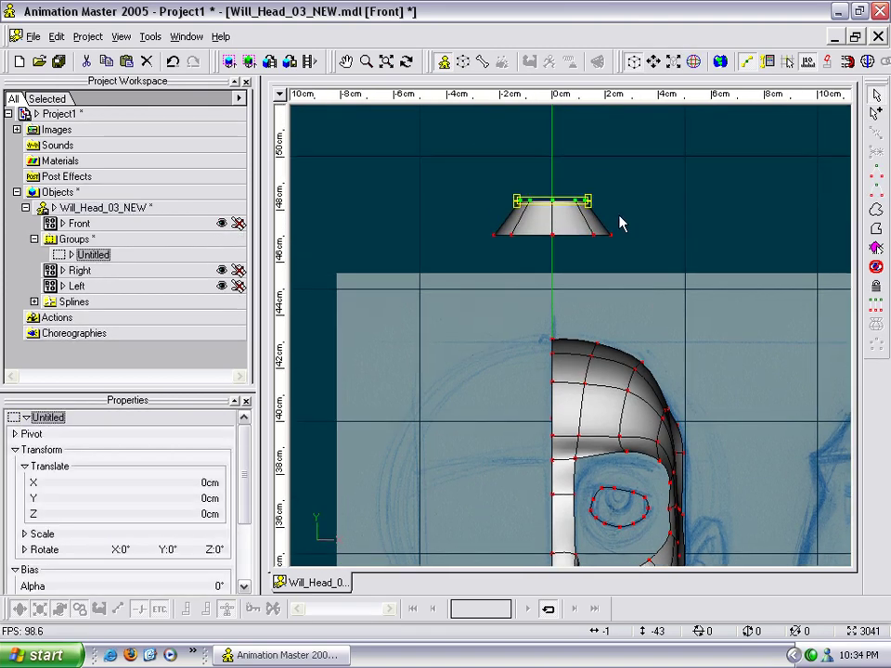
pyautogui.click(666, 222)
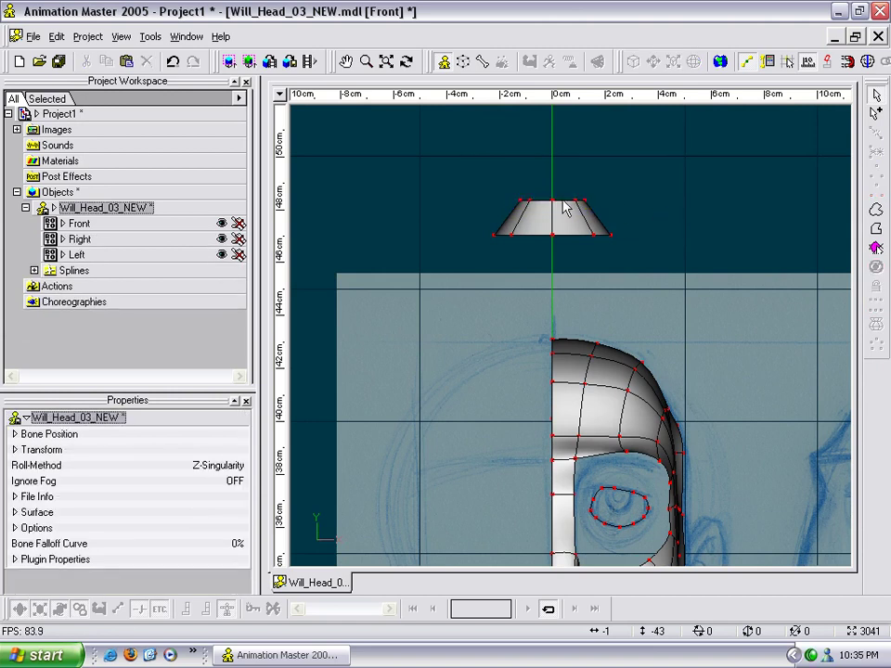
pyautogui.moveTo(495, 193); pyautogui.dragTo(635, 220)
pyautogui.press('Delete')
# Rotate the remaining ring about the X axis so it faces the front view as a circle.
pyautogui.moveTo(486, 209); pyautogui.dragTo(652, 269)
pyautogui.moveTo(241, 468); pyautogui.dragTo(247, 513)
pyautogui.click(129, 470)
pyautogui.press('Return')
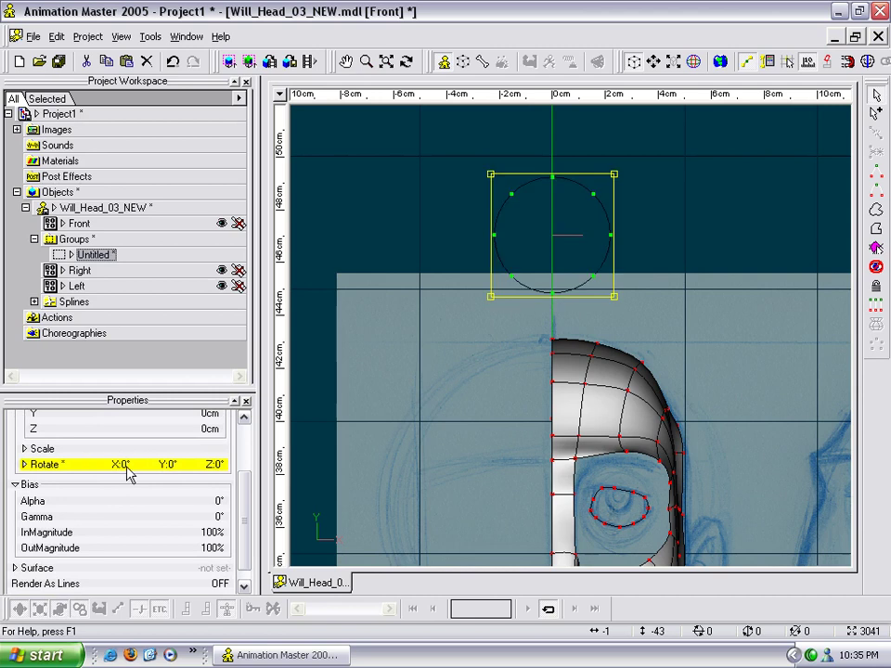
# Break the circle's spline and delete the control points on the positive X side, leaving a half circle.
pyautogui.click(680, 230)
pyautogui.click(593, 194)
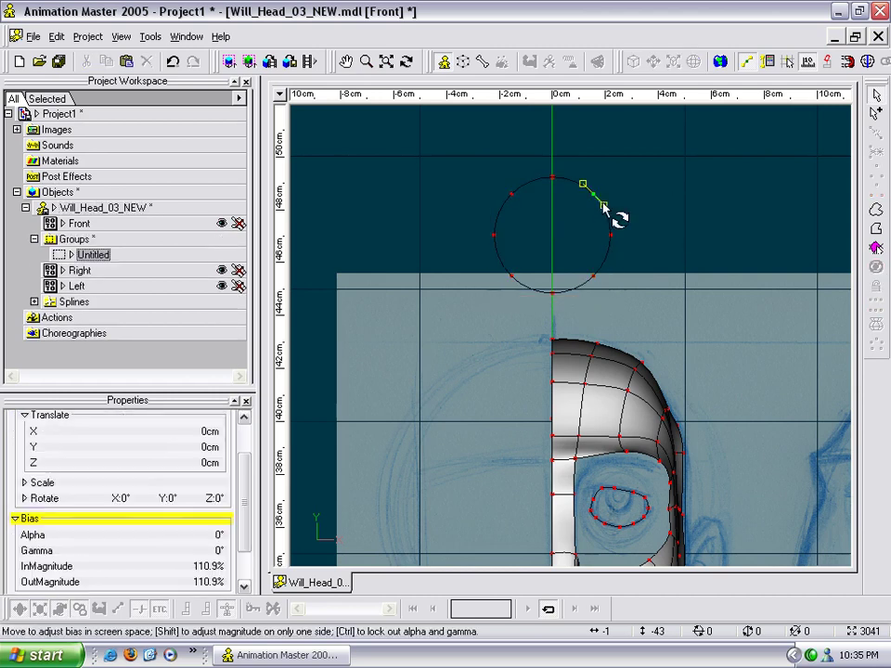
pyautogui.click(583, 169)
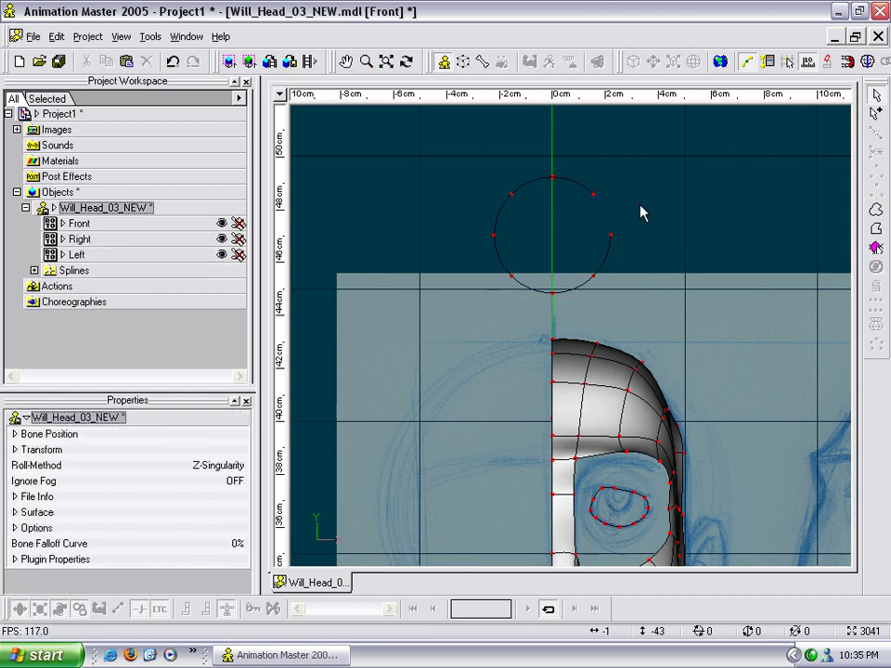
pyautogui.moveTo(593, 160); pyautogui.dragTo(670, 299)
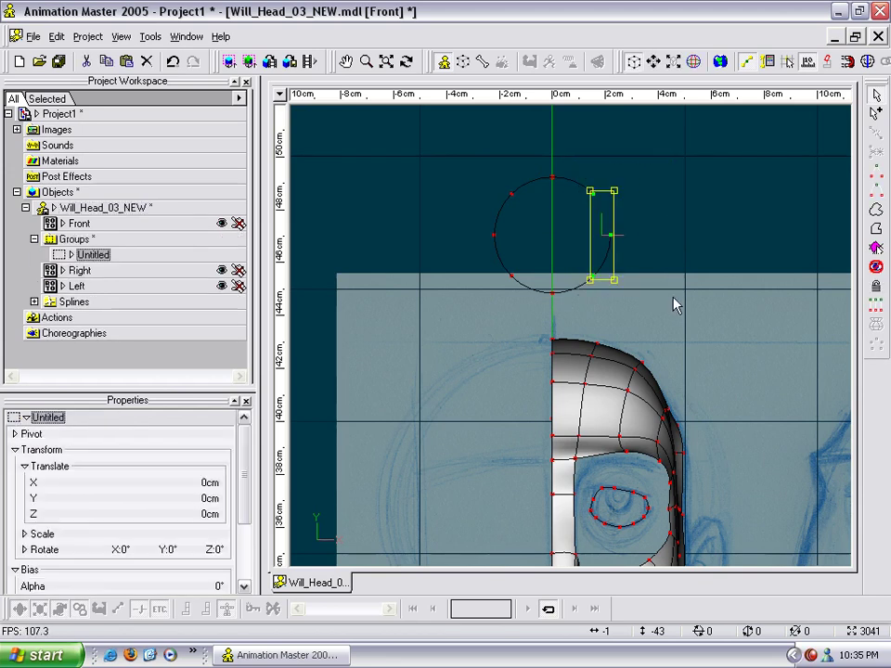
pyautogui.press('Delete')
# Nudge the half circle slightly toward negative X and back onto the centre axis.
pyautogui.moveTo(494, 176); pyautogui.dragTo(545, 180, button='middle')
pyautogui.scroll(3, 546, 180)
pyautogui.moveTo(586, 153); pyautogui.dragTo(598, 278, button='middle')
pyautogui.scroll(3, 595, 223)
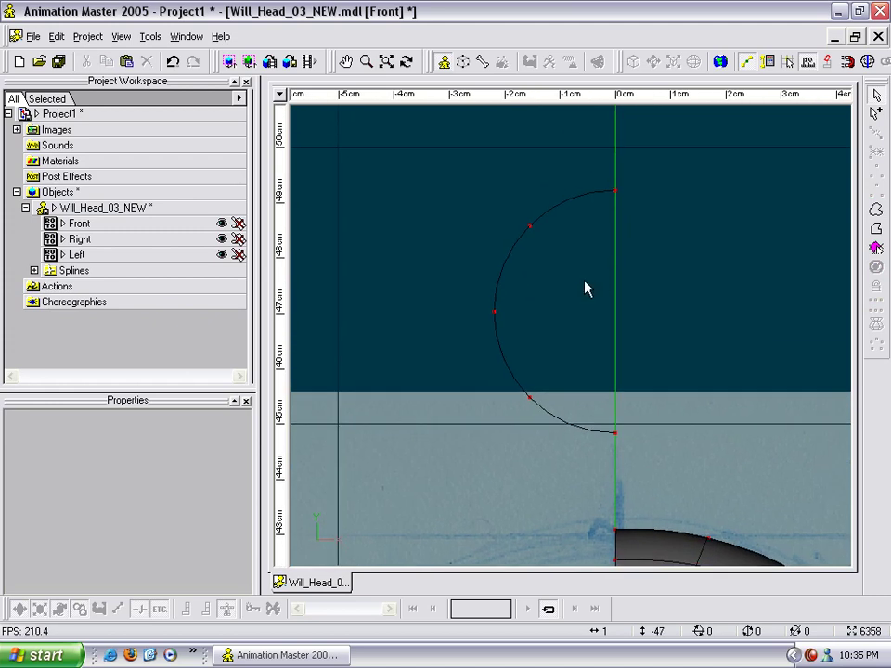
pyautogui.moveTo(406, 152); pyautogui.dragTo(767, 500)
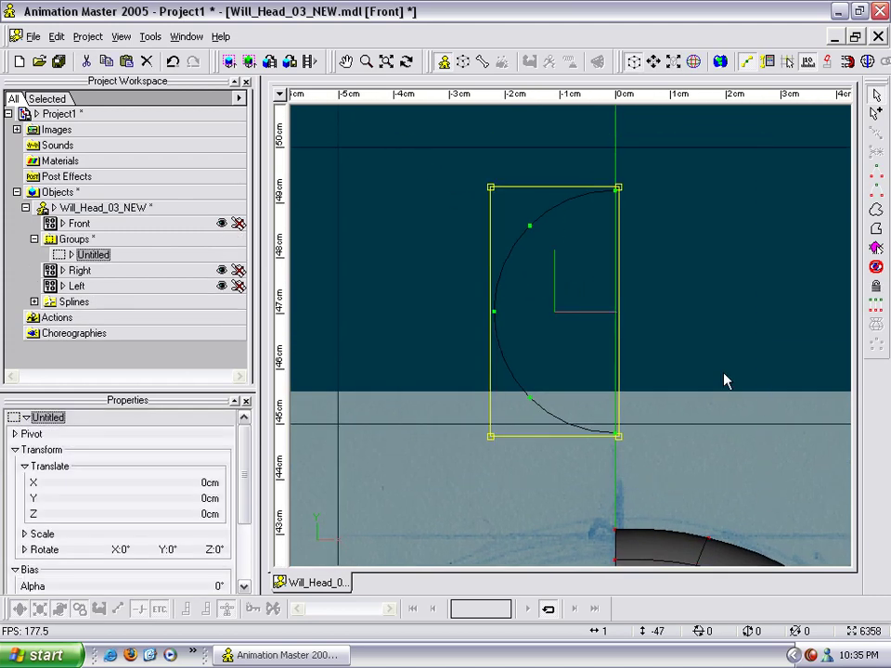
pyautogui.press('Left')
pyautogui.press('Left')
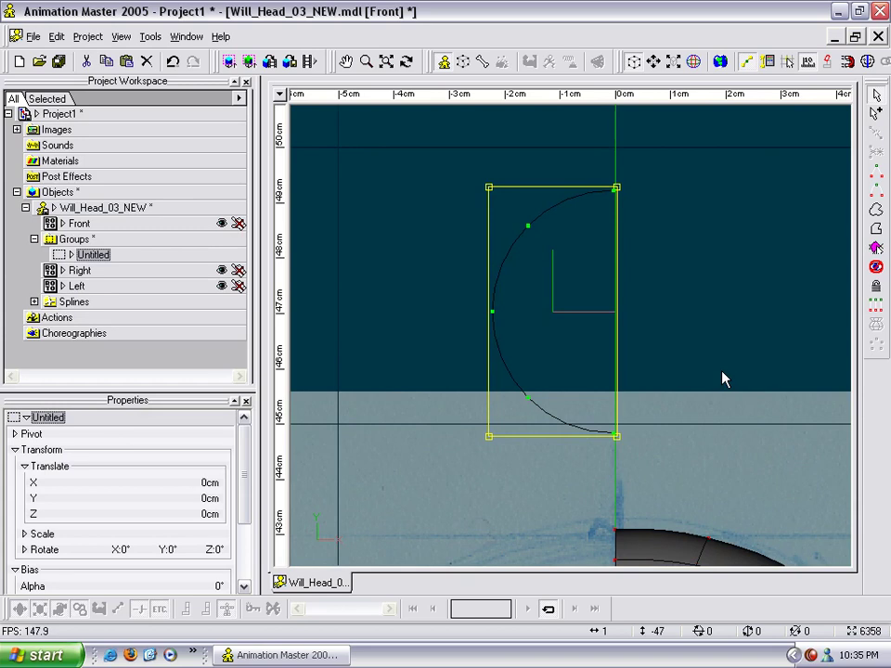
pyautogui.click(723, 375)
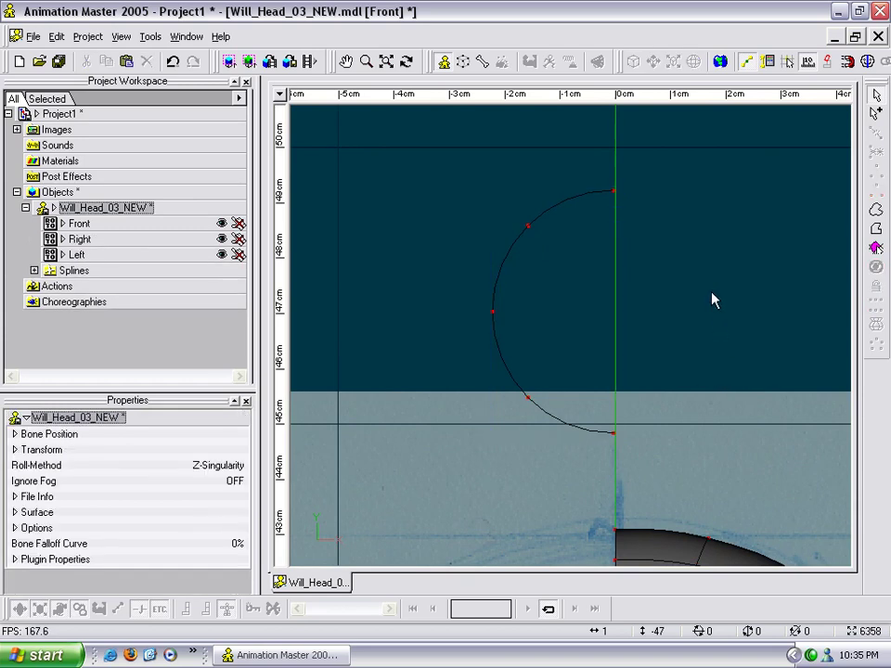
pyautogui.moveTo(710, 290); pyautogui.dragTo(693, 302, button='middle')
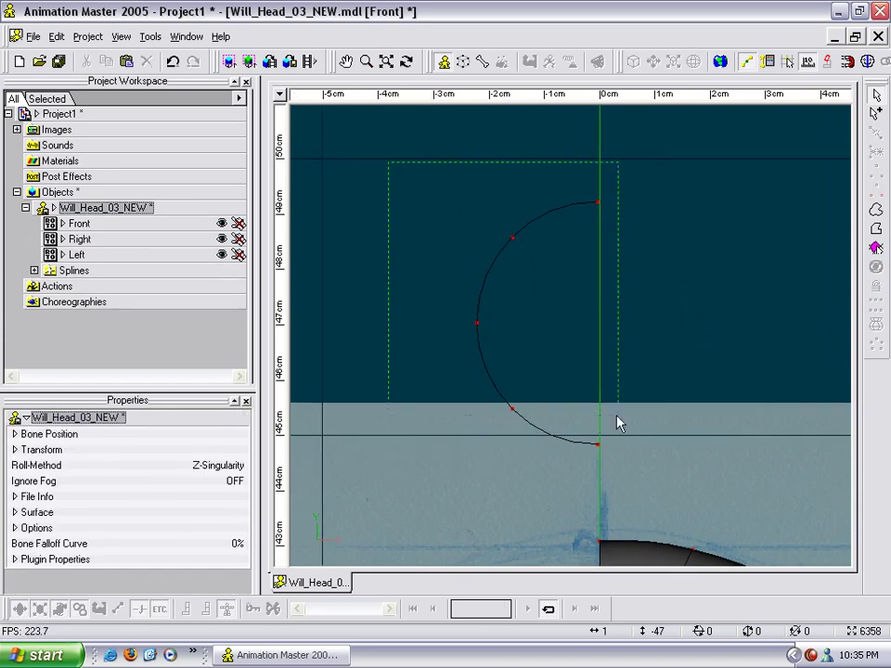
pyautogui.moveTo(617, 416); pyautogui.dragTo(619, 418)
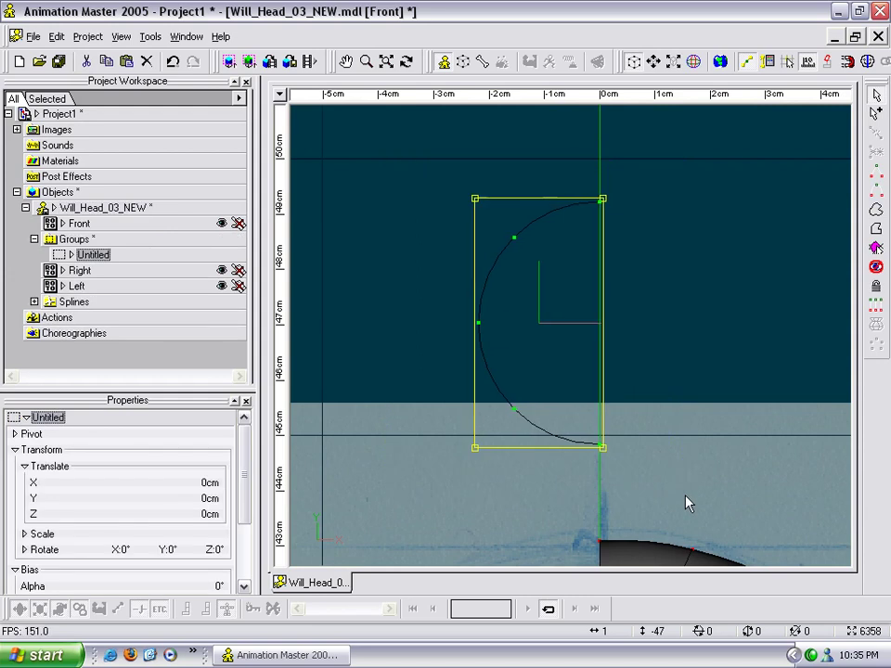
# Inspect the half circle's upper end point up close to check its position on the centre axis.
pyautogui.click(723, 442)
pyautogui.scroll(7, 715, 409)
pyautogui.moveTo(702, 355); pyautogui.dragTo(674, 501, button='middle')
pyautogui.scroll(4, 714, 334)
pyautogui.scroll(4, 673, 502)
pyautogui.moveTo(628, 323); pyautogui.dragTo(751, 441)
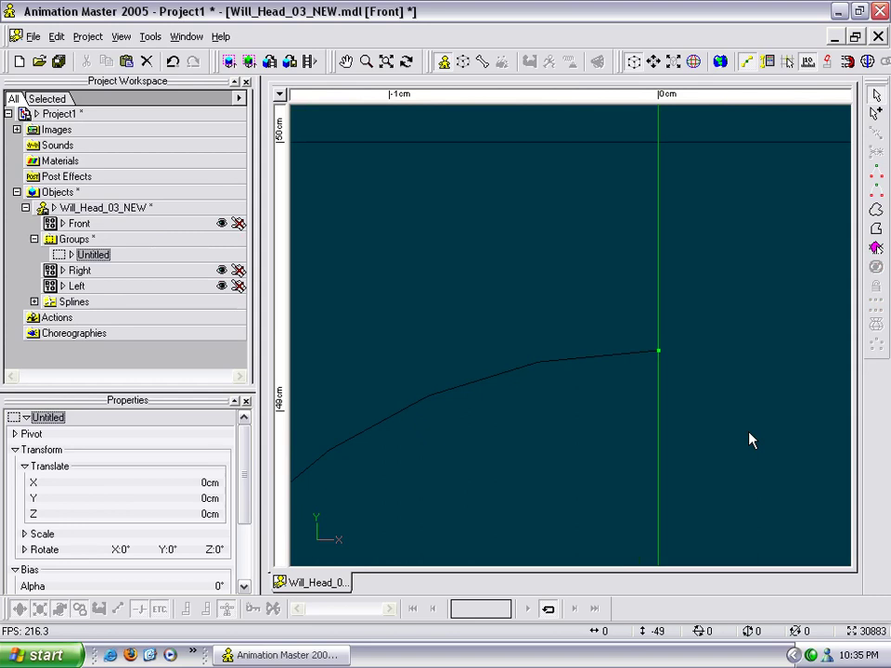
pyautogui.scroll(-5, 752, 441)
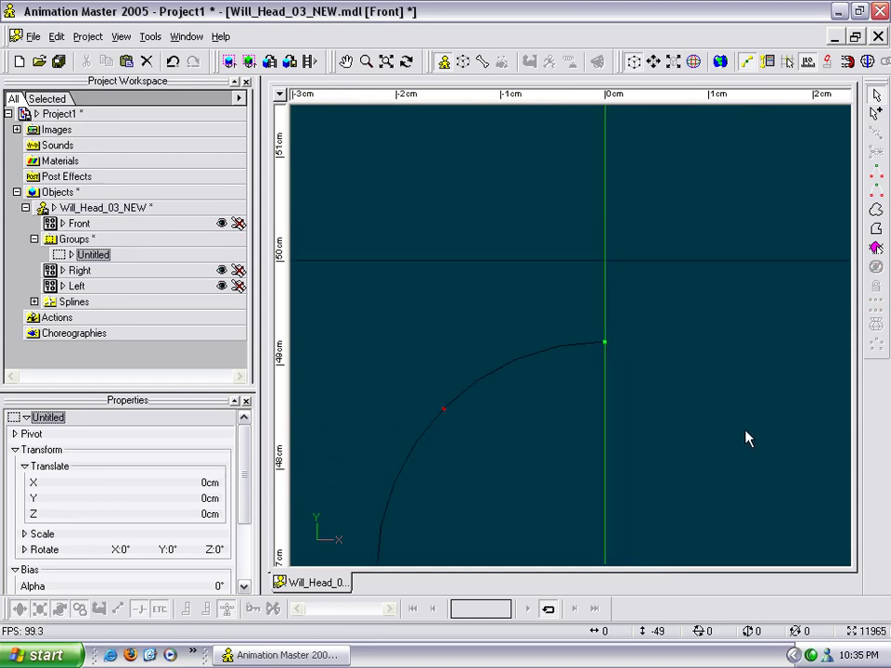
pyautogui.scroll(-4, 750, 441)
# Shift the half circle slightly off the centre axis toward negative X and lathe it into a sphere.
pyautogui.click(679, 461)
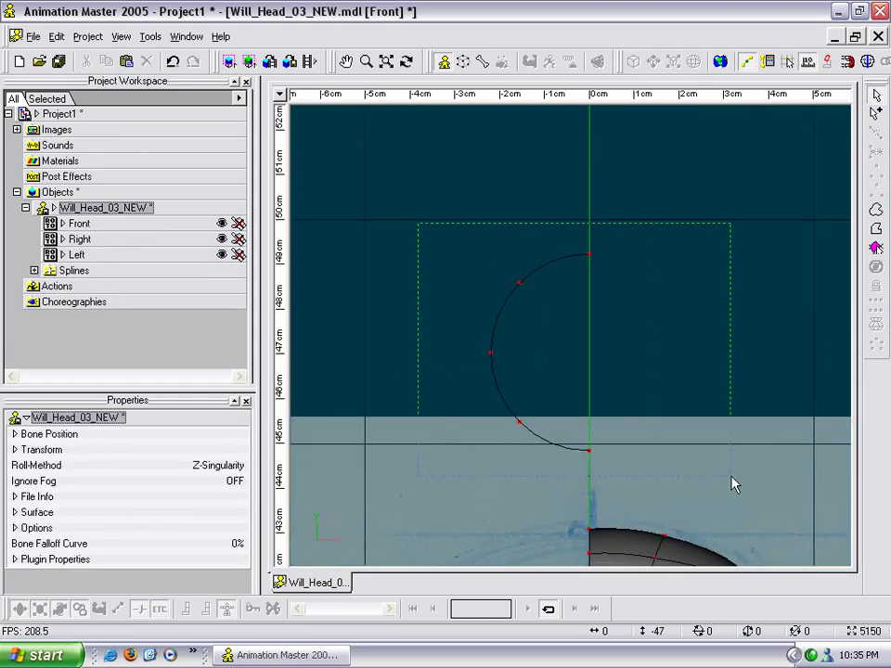
pyautogui.moveTo(731, 486); pyautogui.dragTo(732, 485)
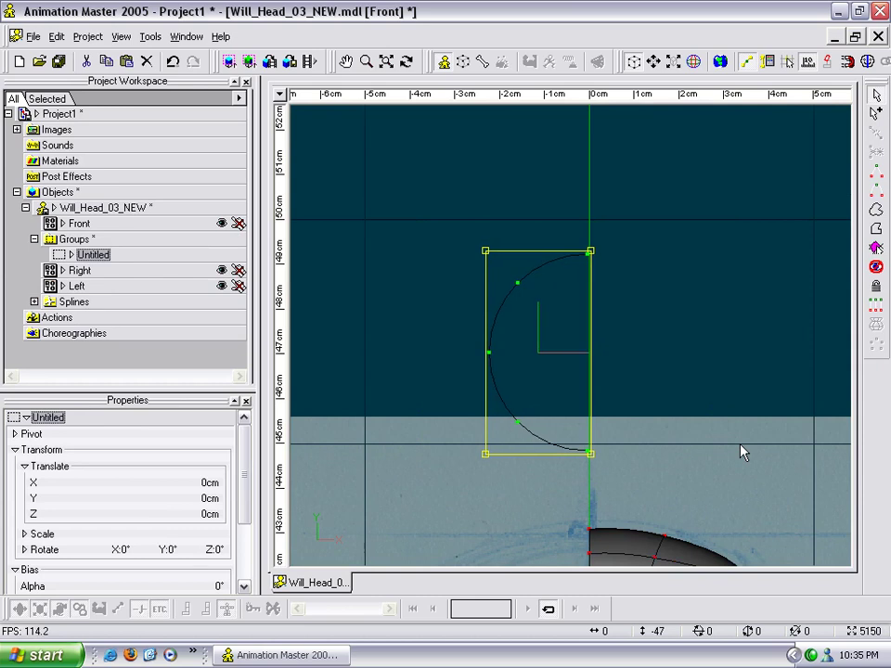
pyautogui.click(734, 442)
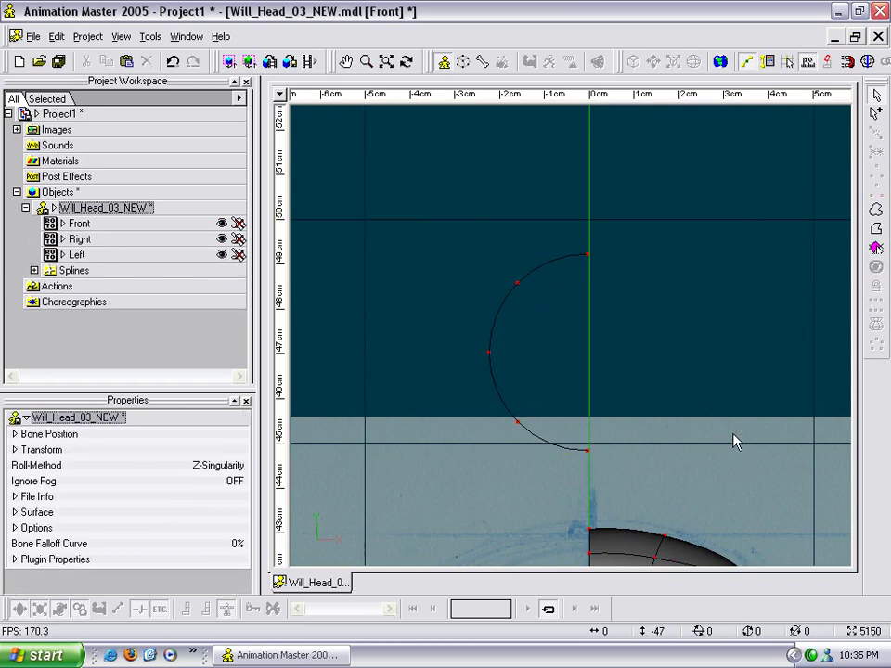
pyautogui.click(577, 259)
pyautogui.click(876, 326)
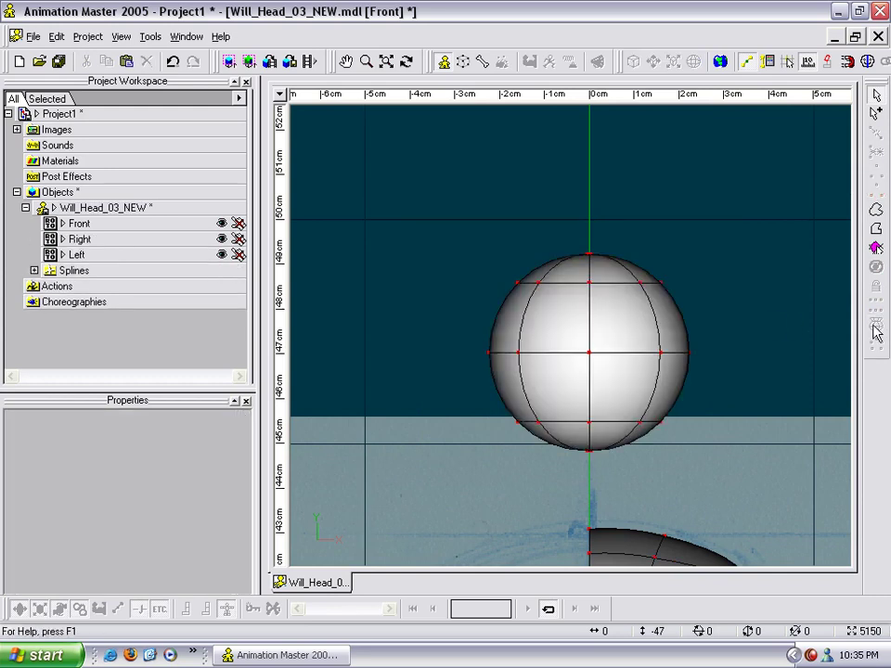
# Examine the top pole of the sphere up close for a small opening between the control points.
pyautogui.click(639, 283)
pyautogui.press('t')
pyautogui.moveTo(664, 294)
pyautogui.mouseDown()
pyautogui.moveTo(614, 334)
pyautogui.moveTo(656, 331)
pyautogui.moveTo(647, 295)
pyautogui.mouseUp()
pyautogui.scroll(3, 647, 295)
pyautogui.scroll(1, 647, 295)
pyautogui.moveTo(647, 295); pyautogui.dragTo(612, 405, button='middle')
pyautogui.scroll(4, 613, 404)
pyautogui.moveTo(672, 256); pyautogui.dragTo(650, 360, button='middle')
pyautogui.scroll(11, 650, 360)
pyautogui.click(576, 281)
pyautogui.scroll(5, 606, 281)
pyautogui.moveTo(614, 280); pyautogui.dragTo(617, 327, button='middle')
pyautogui.scroll(2, 612, 295)
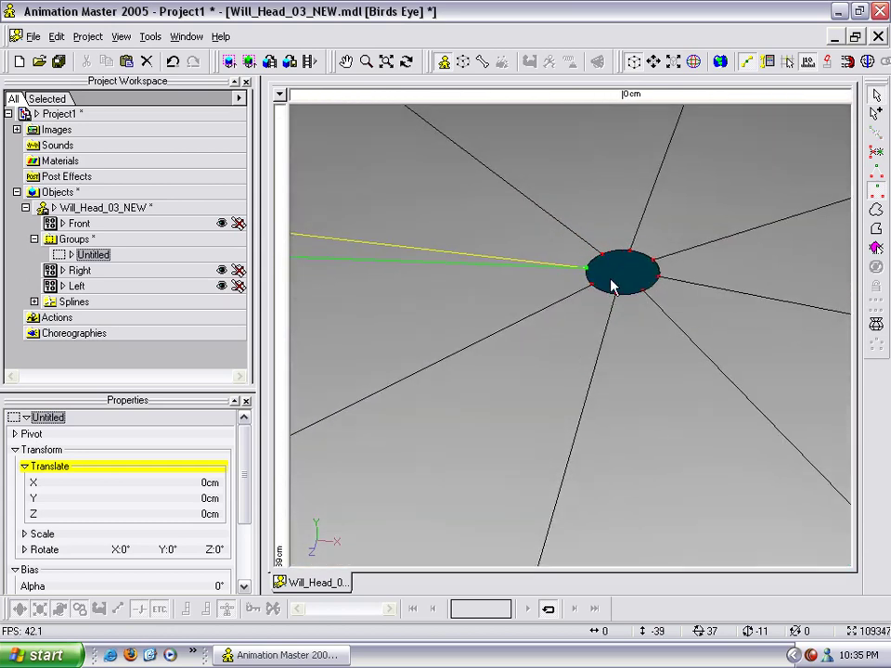
pyautogui.scroll(-8, 619, 278)
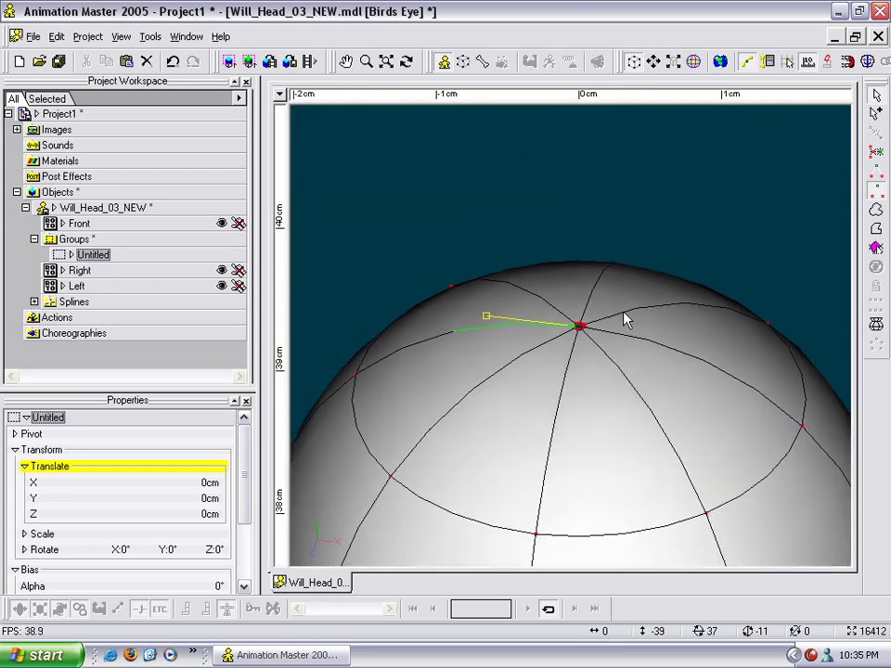
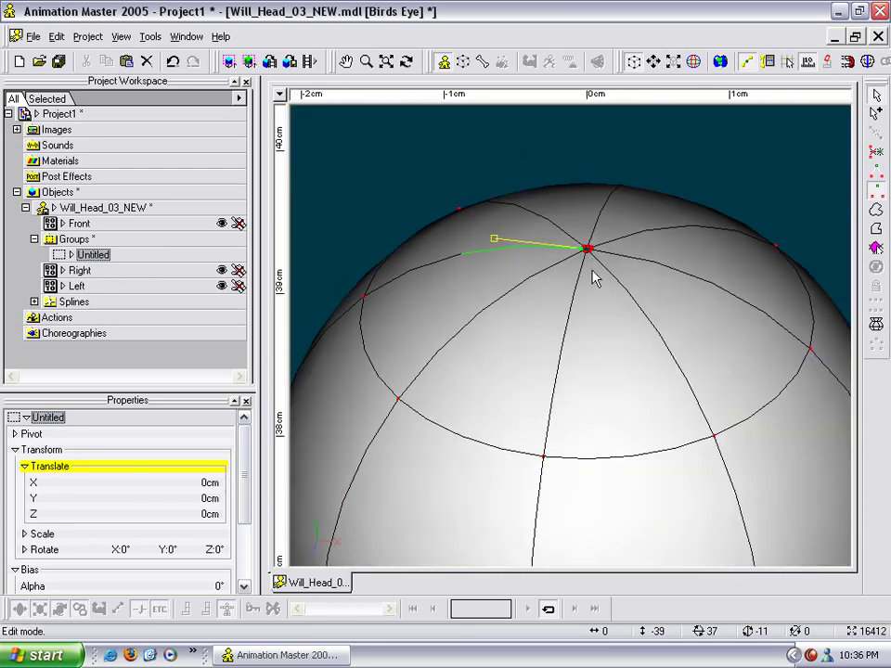
# Study the sphere from other angles and pick a control point on the rim of its pole opening.
pyautogui.scroll(-4, 597, 295)
pyautogui.moveTo(599, 310); pyautogui.dragTo(595, 232, button='middle')
pyautogui.press('t')
pyautogui.moveTo(619, 266); pyautogui.dragTo(591, 291)
pyautogui.press('t')
pyautogui.press('t')
pyautogui.scroll(4, 603, 304)
pyautogui.scroll(5, 595, 329)
pyautogui.moveTo(611, 208); pyautogui.dragTo(610, 352, button='middle')
pyautogui.scroll(4, 611, 352)
pyautogui.press('t')
pyautogui.moveTo(564, 340)
pyautogui.mouseDown()
pyautogui.moveTo(571, 337)
pyautogui.moveTo(564, 316)
pyautogui.moveTo(573, 326)
pyautogui.moveTo(566, 320)
pyautogui.mouseUp()
pyautogui.click(546, 313)
pyautogui.press('t')
pyautogui.scroll(-4, 566, 321)
# Quick-render the top of the sphere to check the pole's smoothness, and view the sphere from the front again.
pyautogui.scroll(-3, 609, 469)
pyautogui.moveTo(610, 457); pyautogui.dragTo(600, 264, button='middle')
pyautogui.press('t')
pyautogui.moveTo(600, 287); pyautogui.dragTo(591, 331)
pyautogui.moveTo(591, 331); pyautogui.dragTo(574, 406, button='middle')
pyautogui.press('t')
pyautogui.moveTo(570, 399); pyautogui.dragTo(564, 374)
pyautogui.press('q')
pyautogui.click(641, 378)
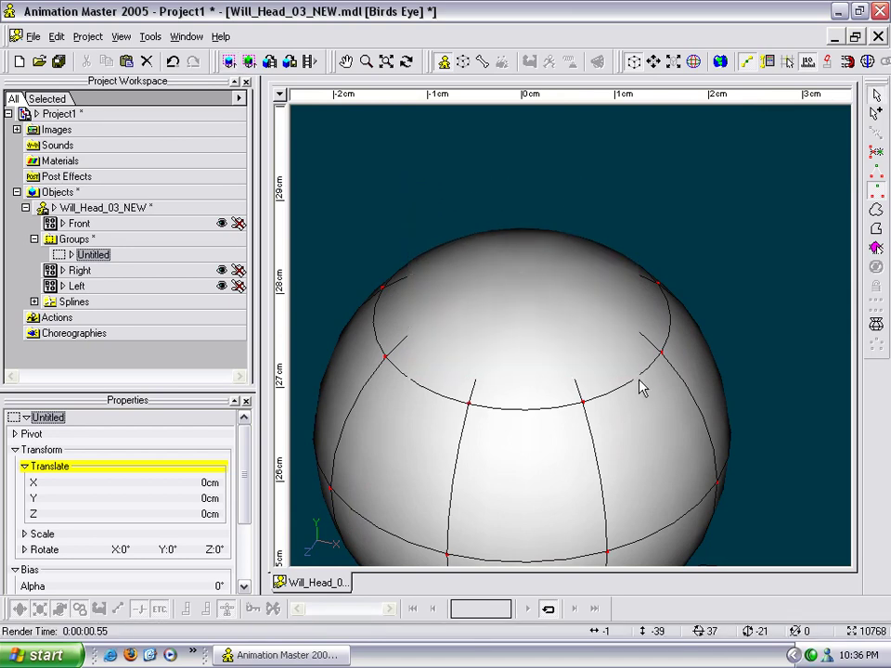
pyautogui.press('space')
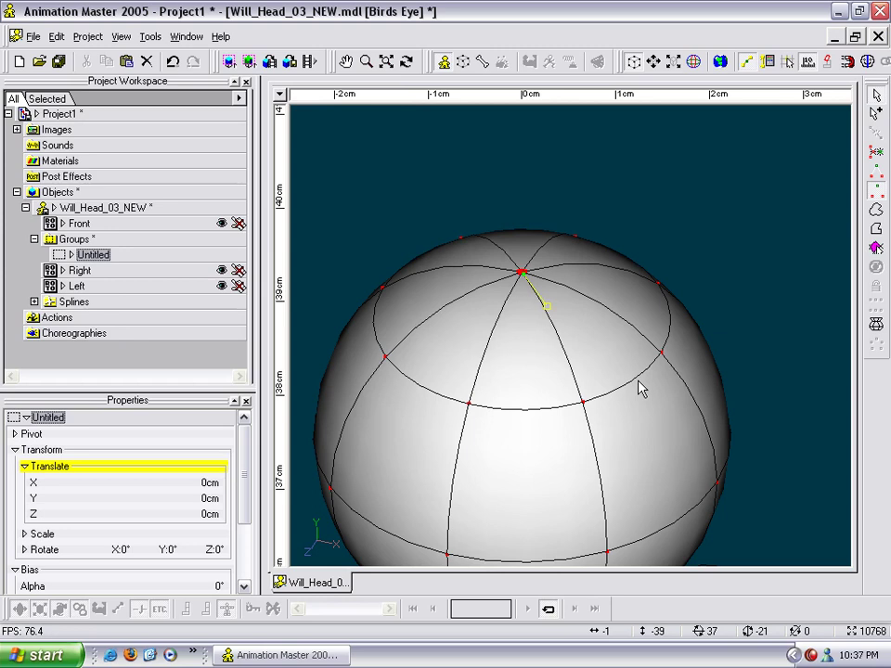
pyautogui.press('t')
pyautogui.moveTo(630, 378)
pyautogui.mouseDown()
pyautogui.moveTo(651, 351)
pyautogui.moveTo(640, 377)
pyautogui.mouseUp()
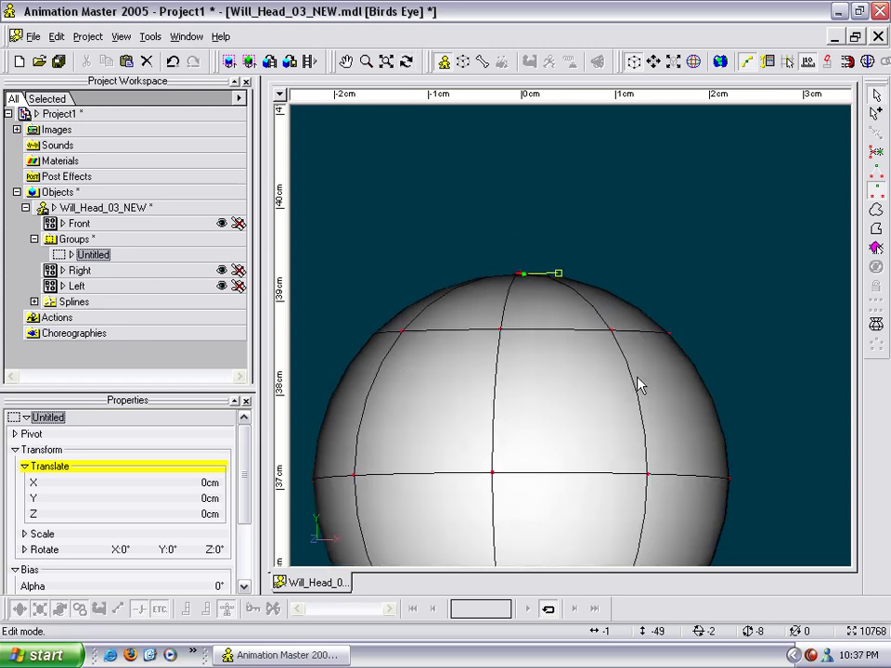
# Select the whole eyeball sphere in the front view and lock all other control points.
pyautogui.scroll(-4, 640, 319)
pyautogui.press('t')
pyautogui.moveTo(641, 325); pyautogui.dragTo(652, 327)
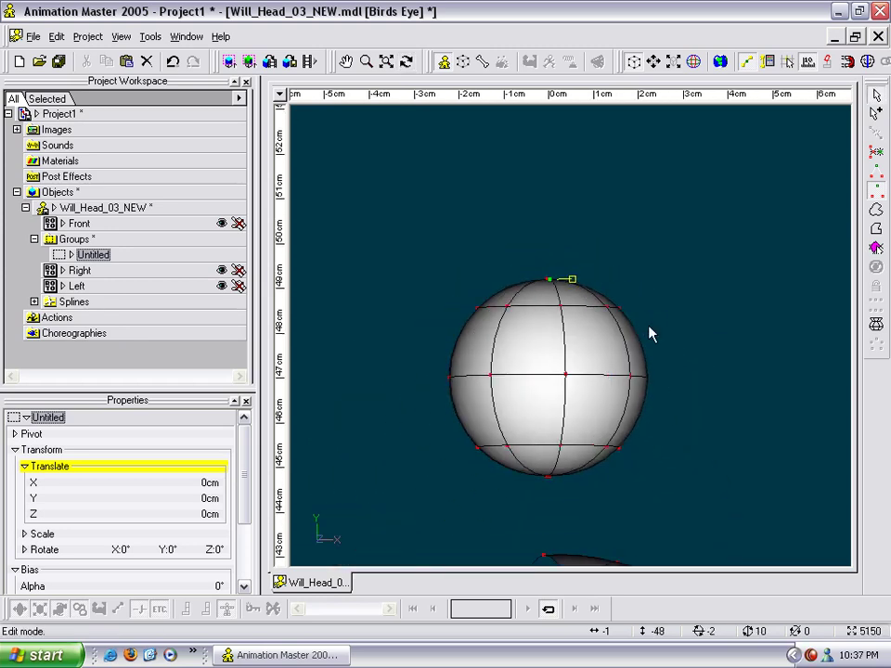
pyautogui.press('1')
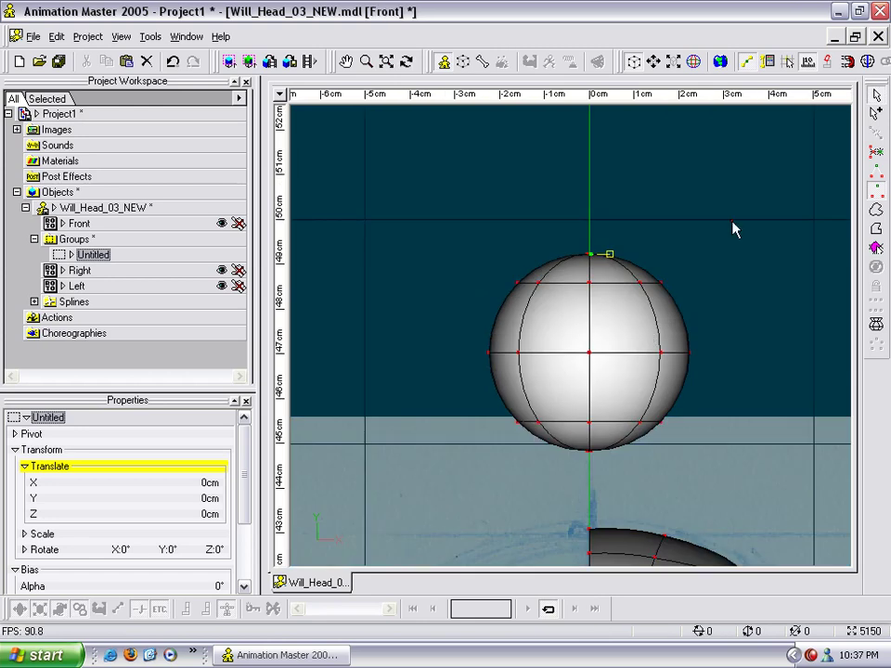
pyautogui.click(732, 229)
pyautogui.moveTo(446, 223); pyautogui.dragTo(754, 475)
pyautogui.click(879, 284)
# Move the sphere down and sideways over the drawn eye in the front reference.
pyautogui.moveTo(732, 255); pyautogui.dragTo(725, 190, button='middle')
pyautogui.scroll(-6, 700, 201)
pyautogui.scroll(-1, 723, 218)
pyautogui.moveTo(474, 155); pyautogui.dragTo(670, 271)
pyautogui.moveTo(572, 229); pyautogui.dragTo(612, 438)
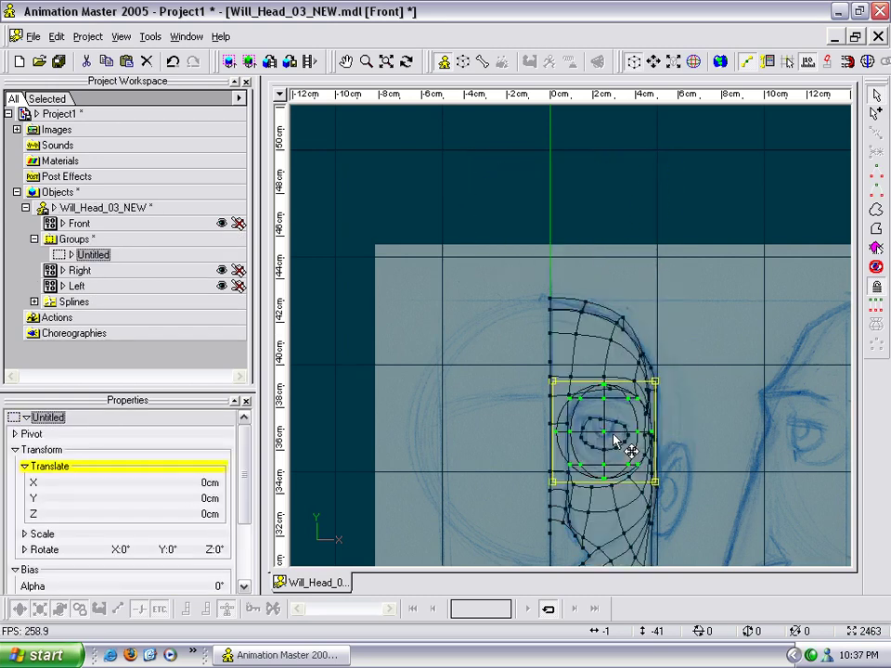
# Scale the sphere down to about 2.8 cm in diameter and centre it on the drawn eye.
pyautogui.scroll(8, 615, 442)
pyautogui.moveTo(631, 339); pyautogui.dragTo(629, 335)
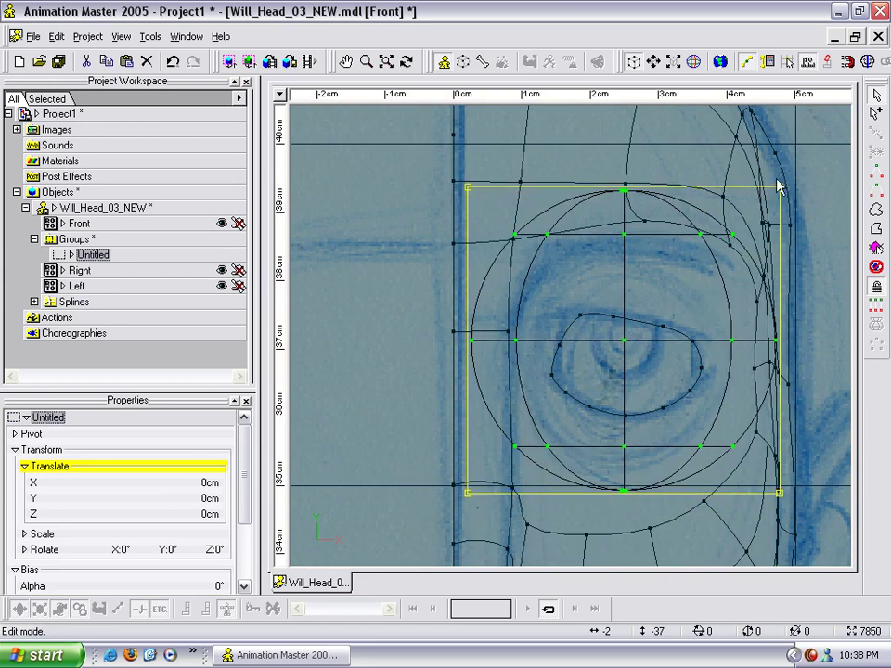
pyautogui.moveTo(779, 190); pyautogui.dragTo(720, 252)
pyautogui.moveTo(686, 318); pyautogui.dragTo(652, 352)
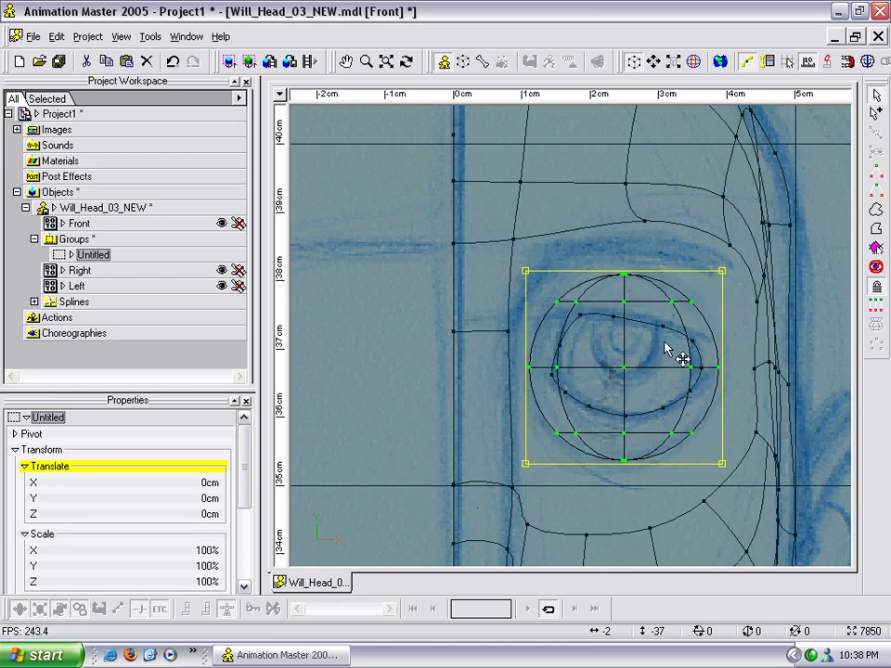
# In the side view, move the sphere forward into the eye socket, just behind the eye-opening spline.
pyautogui.press('4')
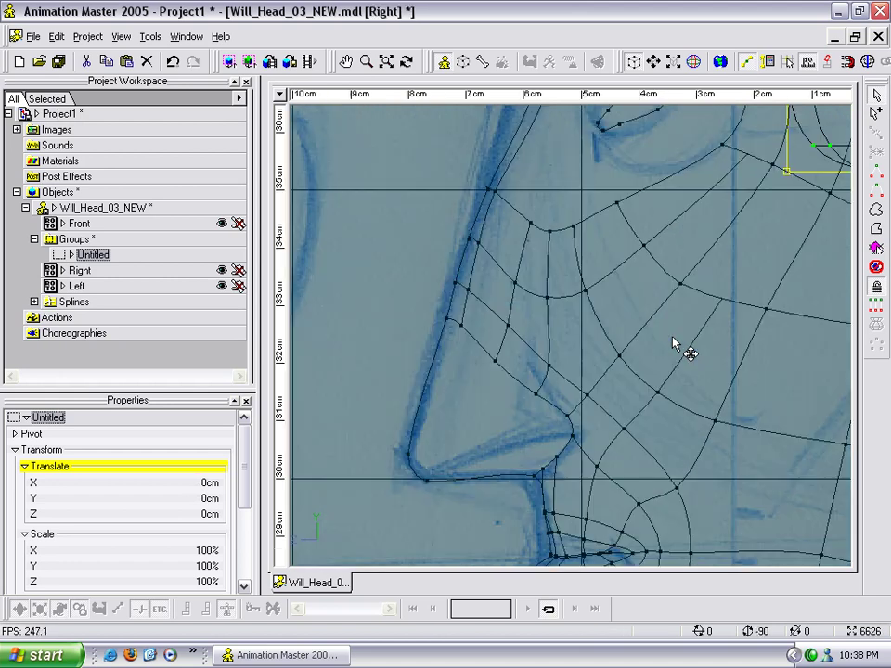
pyautogui.moveTo(657, 294); pyautogui.dragTo(682, 371)
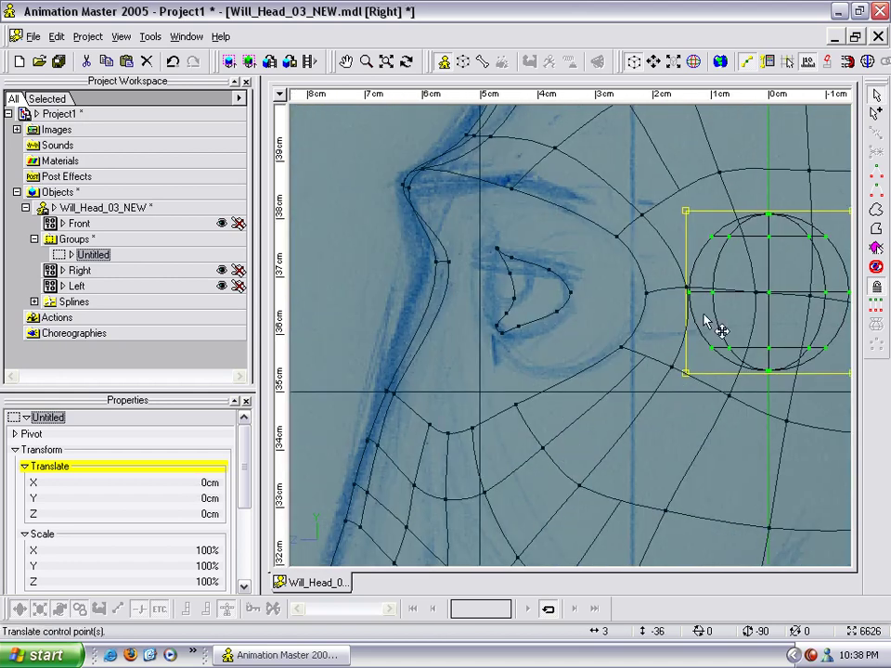
pyautogui.moveTo(687, 295); pyautogui.dragTo(493, 319)
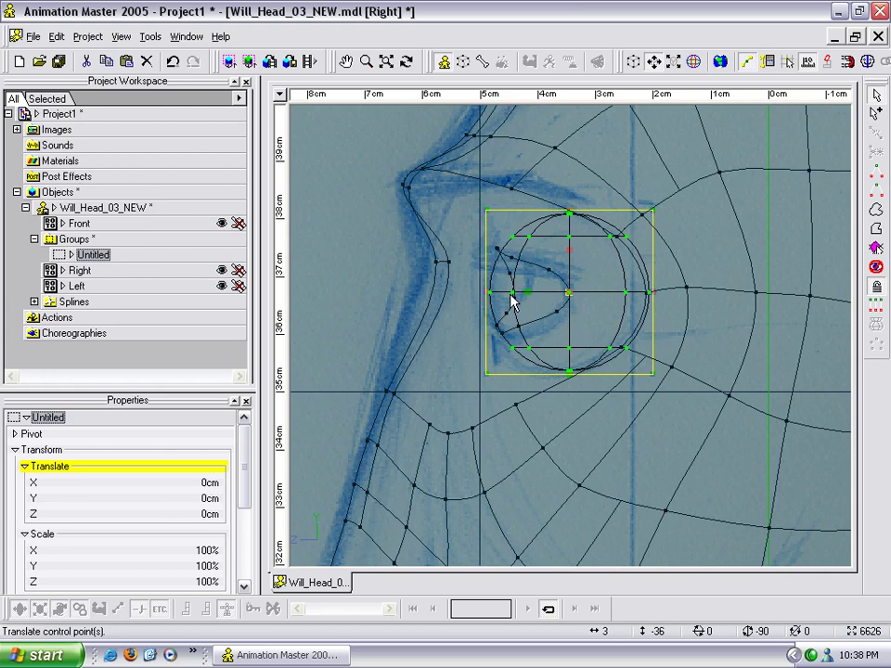
# Examine from several angles how the sphere sits in the socket and behind the eye-opening spline.
pyautogui.moveTo(505, 294)
pyautogui.keyDown('ctrl'); pyautogui.mouseDown(button='right')
pyautogui.moveTo(520, 304)
pyautogui.moveTo(567, 298)
pyautogui.moveTo(541, 309)
pyautogui.moveTo(571, 294)
pyautogui.moveTo(537, 255)
pyautogui.moveTo(529, 287)
pyautogui.moveTo(509, 295)
pyautogui.mouseUp(button='right'); pyautogui.keyUp('ctrl')
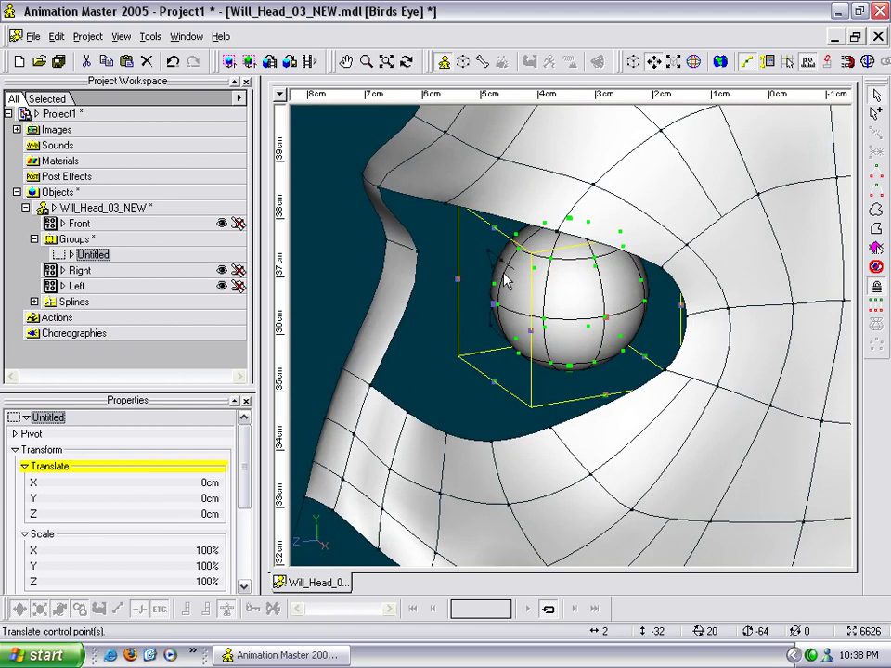
pyautogui.keyDown('ctrl'); pyautogui.moveTo(506, 284); pyautogui.dragTo(513, 227, button='right'); pyautogui.keyUp('ctrl')
pyautogui.press('m')
pyautogui.moveTo(511, 221); pyautogui.dragTo(539, 304)
pyautogui.scroll(2, 522, 299)
pyautogui.press('t')
pyautogui.scroll(-4, 541, 303)
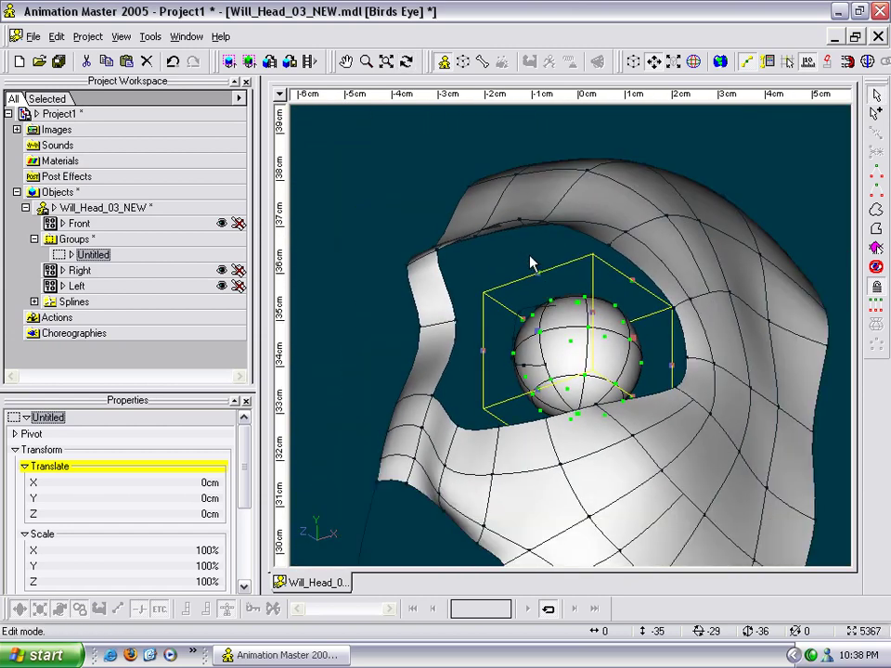
pyautogui.click(531, 256)
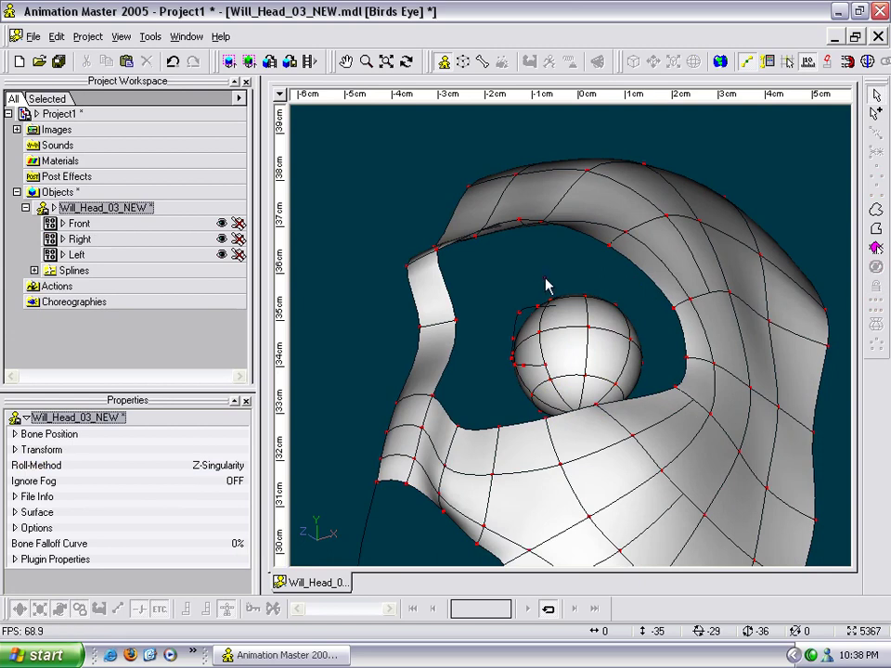
# Select the complete eye-opening spline and lock all other control points, including the sphere's.
pyautogui.click(521, 313)
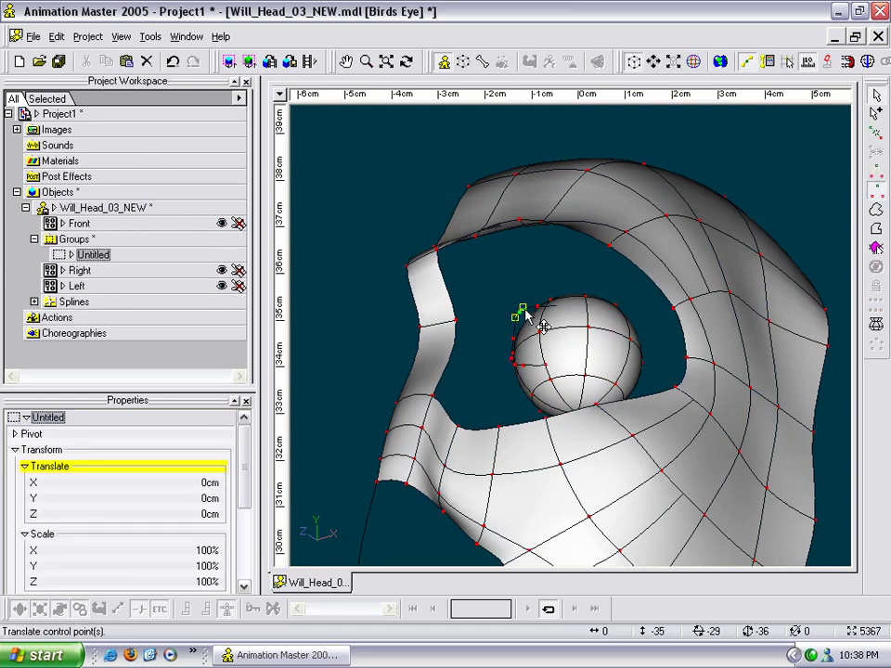
pyautogui.doubleClick(533, 315)
pyautogui.click(876, 287)
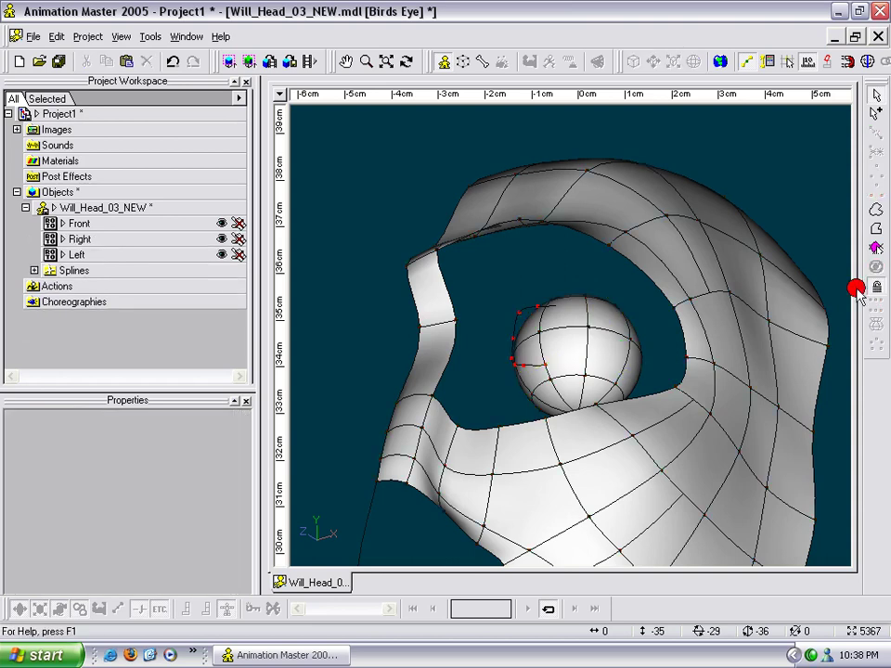
pyautogui.scroll(5, 591, 297)
pyautogui.moveTo(579, 290); pyautogui.dragTo(598, 280, button='middle')
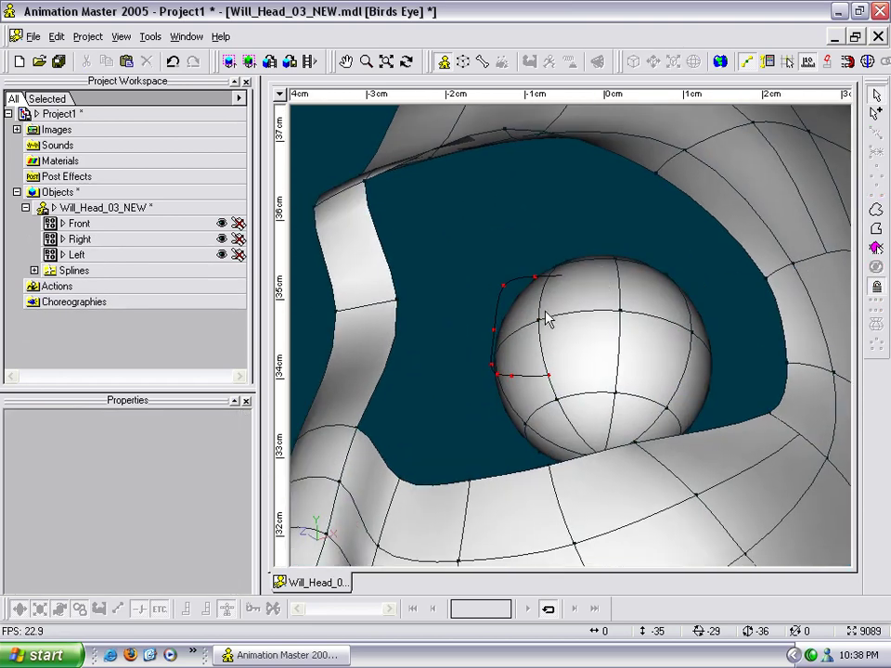
# Shift the inner-corner control points of the eye-opening spline along the Z axis so they rest on the sphere.
pyautogui.click(537, 277)
pyautogui.press('t')
pyautogui.moveTo(569, 294); pyautogui.dragTo(529, 340)
pyautogui.press('Escape')
pyautogui.click(513, 268)
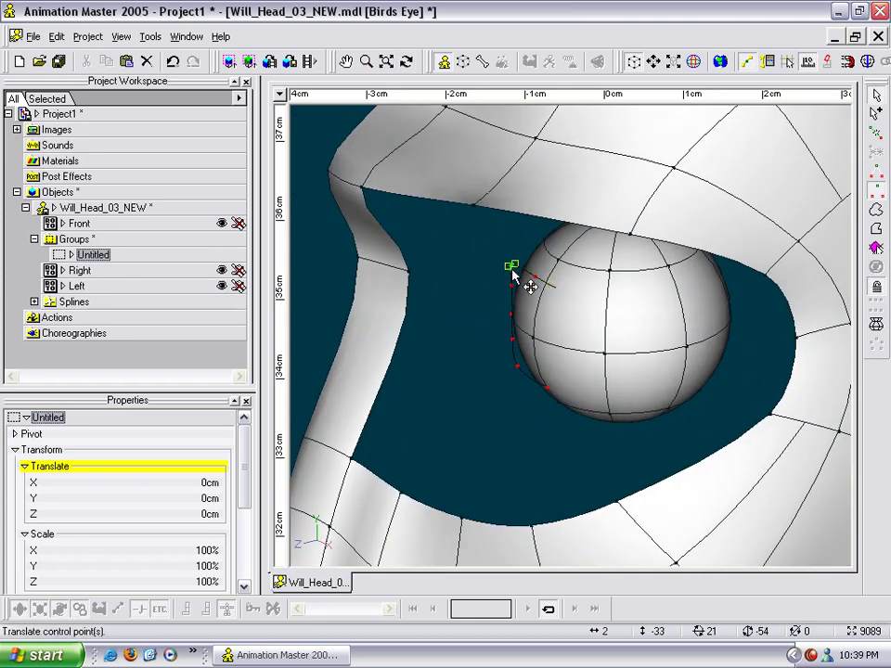
pyautogui.moveTo(512, 268); pyautogui.dragTo(513, 293)
pyautogui.moveTo(519, 367); pyautogui.dragTo(528, 375)
# Adjust the middle control points of the eye-opening spline in depth so they follow the sphere's curvature.
pyautogui.press('4')
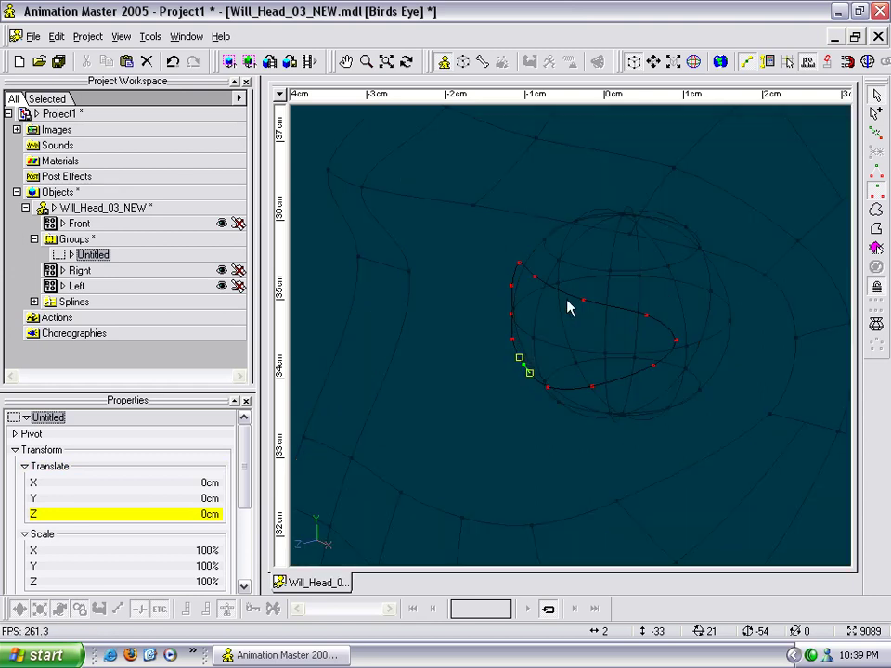
pyautogui.press('t')
pyautogui.moveTo(602, 312); pyautogui.dragTo(529, 349)
pyautogui.moveTo(600, 391)
pyautogui.mouseDown()
pyautogui.moveTo(588, 392)
pyautogui.moveTo(635, 376)
pyautogui.moveTo(634, 338)
pyautogui.mouseUp()
pyautogui.press('4')
pyautogui.press('t')
pyautogui.press('t')
pyautogui.moveTo(588, 391)
pyautogui.mouseDown()
pyautogui.moveTo(574, 364)
pyautogui.moveTo(533, 346)
pyautogui.moveTo(525, 423)
pyautogui.mouseUp()
pyautogui.press('t')
pyautogui.press('8')
# Shift the outer-corner points of the eye-opening spline along X and refine the upper and outer lid outline against the front drawing.
pyautogui.click(584, 365)
pyautogui.press('t')
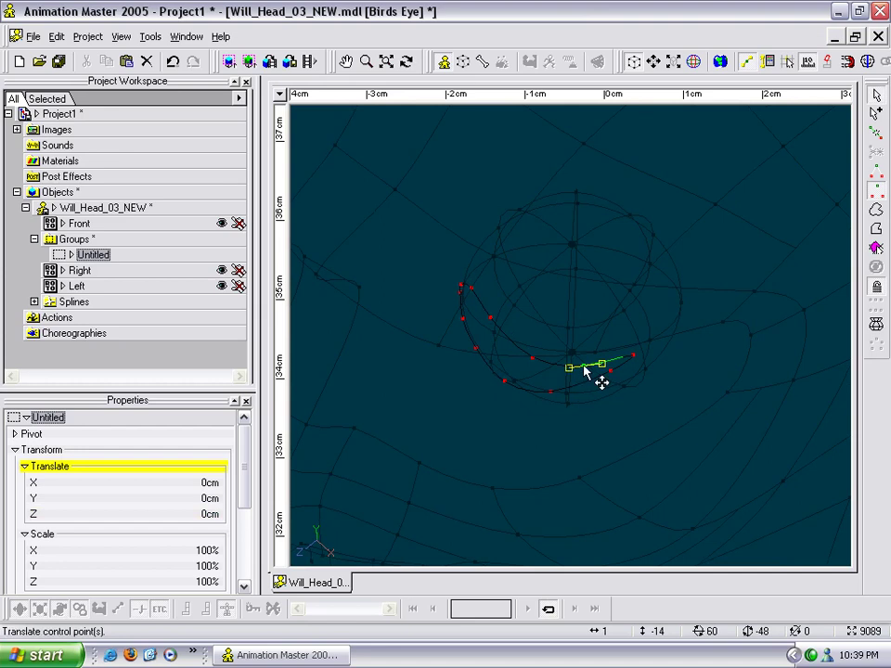
pyautogui.click(634, 354)
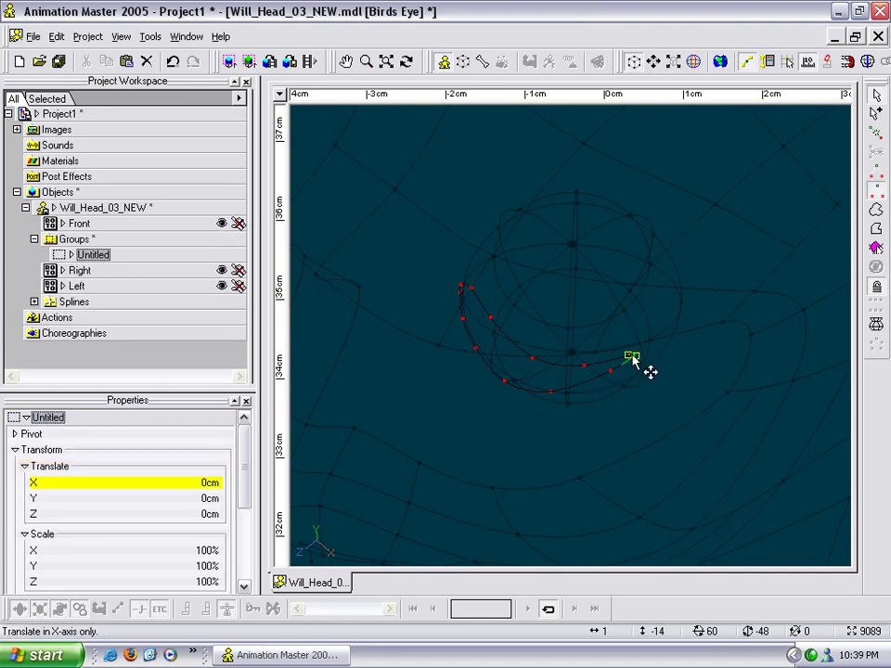
pyautogui.moveTo(635, 360); pyautogui.dragTo(624, 388)
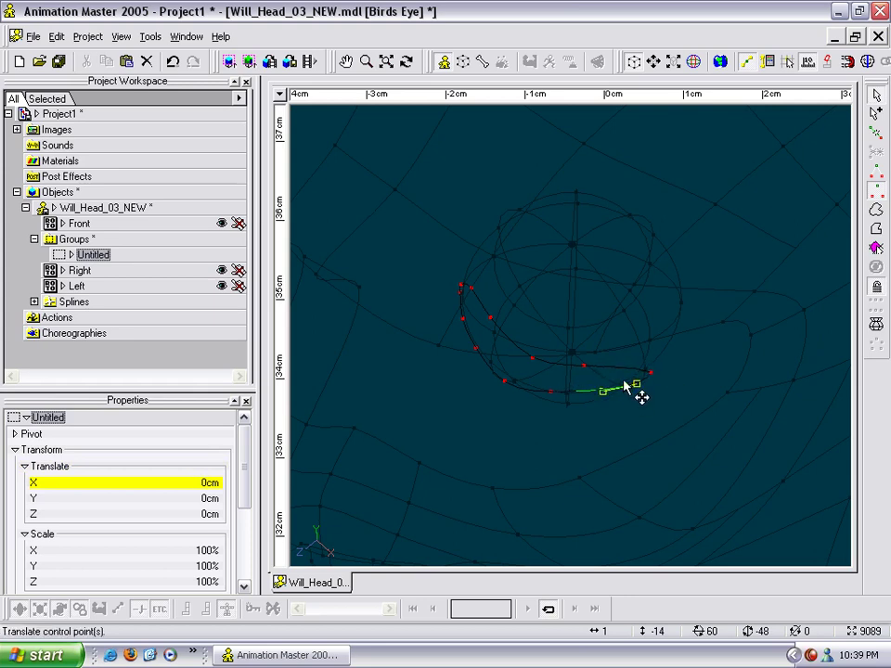
pyautogui.press('1')
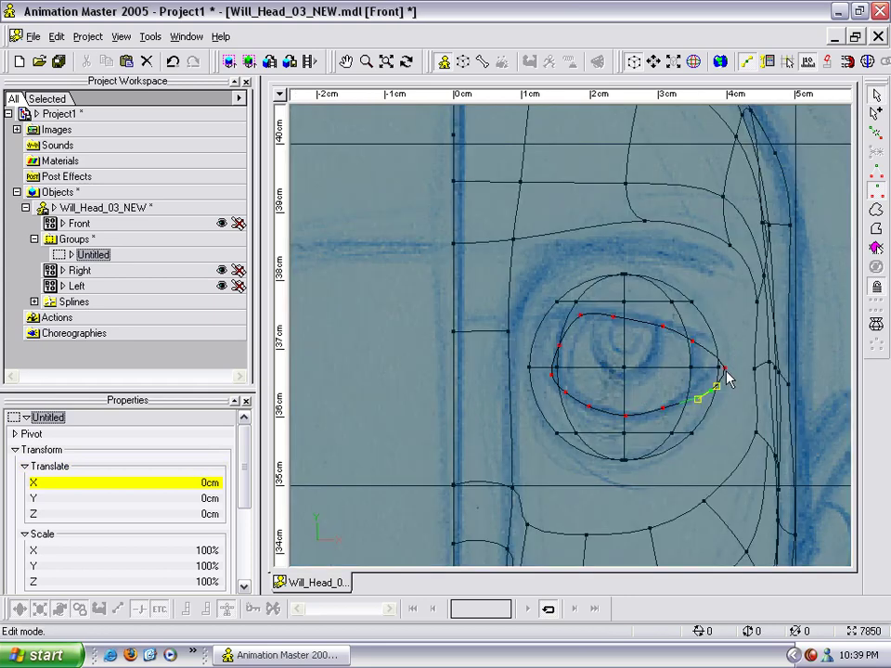
pyautogui.moveTo(724, 370)
pyautogui.mouseDown()
pyautogui.moveTo(701, 391)
pyautogui.moveTo(716, 390)
pyautogui.moveTo(723, 369)
pyautogui.moveTo(679, 330)
pyautogui.moveTo(622, 322)
pyautogui.mouseUp()
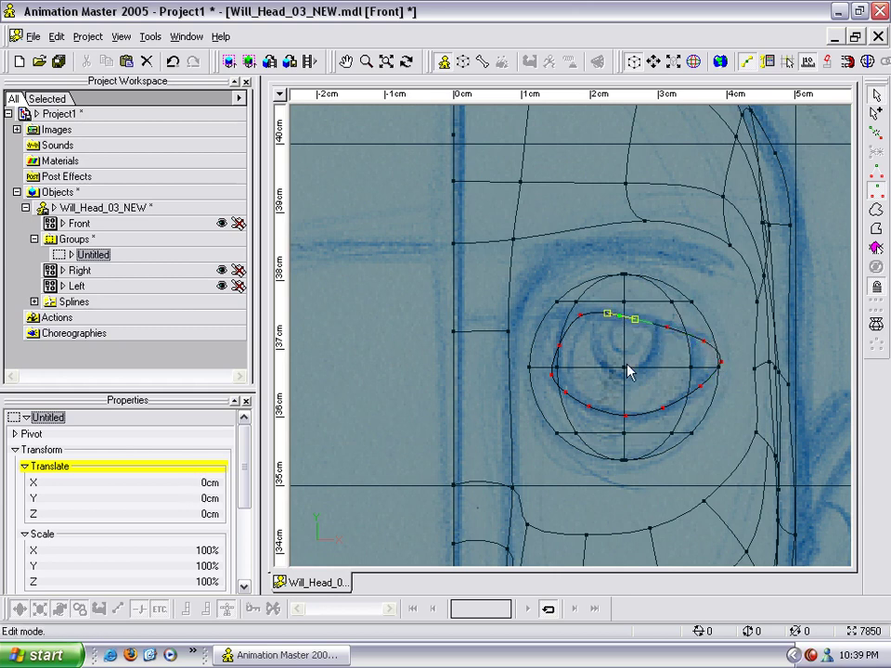
# Shift the lower-lid points of the eye-opening spline along the Z and X axes onto the sphere's surface.
pyautogui.press('t')
pyautogui.moveTo(670, 429); pyautogui.dragTo(620, 415)
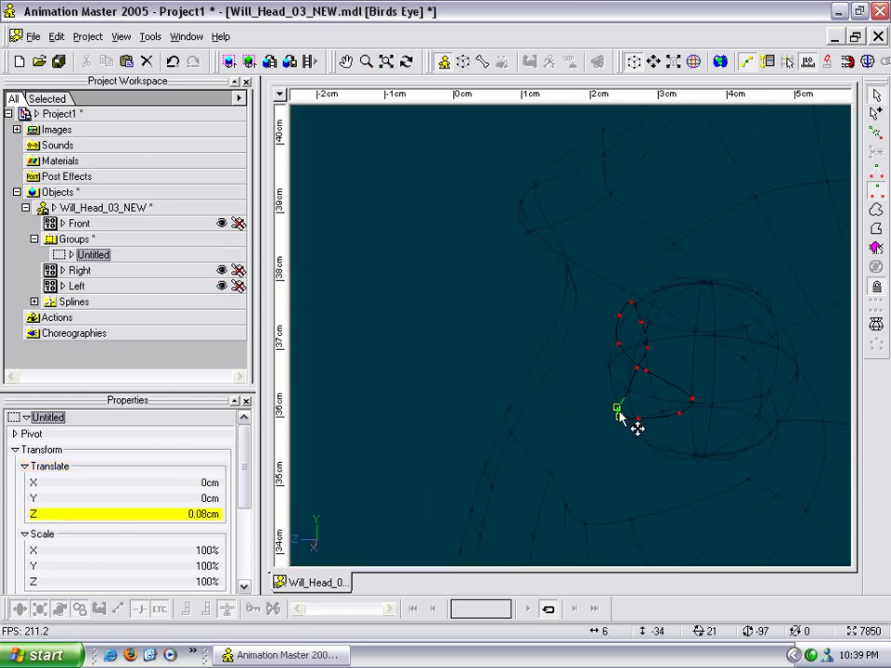
pyautogui.moveTo(681, 417)
pyautogui.mouseDown()
pyautogui.moveTo(672, 415)
pyautogui.moveTo(694, 432)
pyautogui.moveTo(720, 428)
pyautogui.mouseUp()
pyautogui.press('t')
pyautogui.press('0')
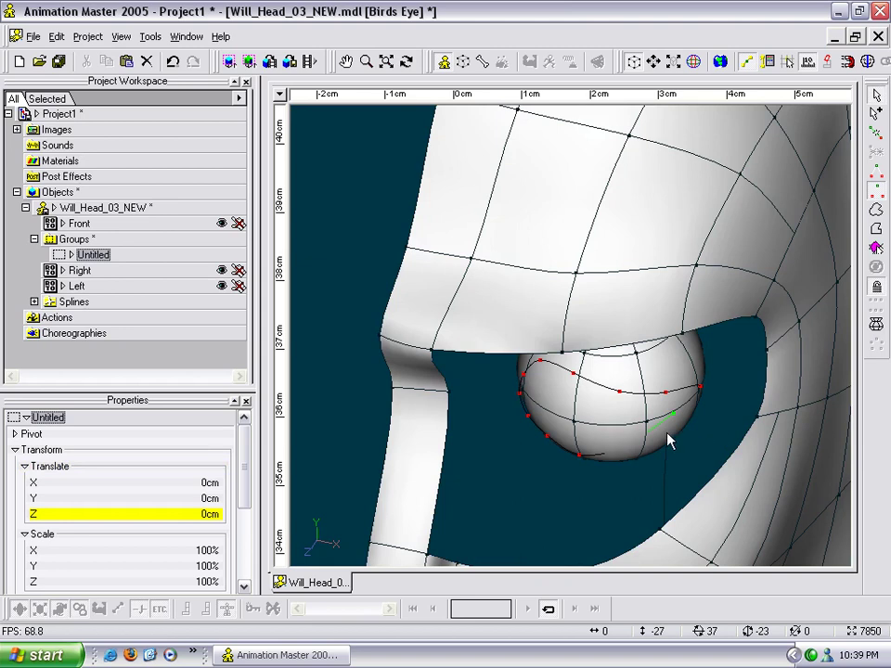
pyautogui.moveTo(673, 416); pyautogui.dragTo(692, 417)
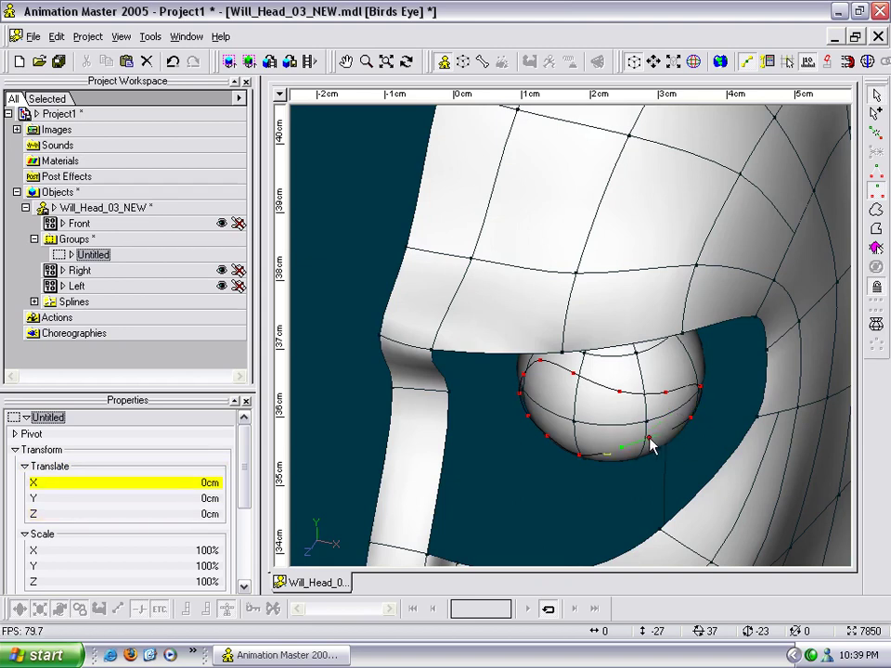
pyautogui.moveTo(628, 451); pyautogui.dragTo(666, 466)
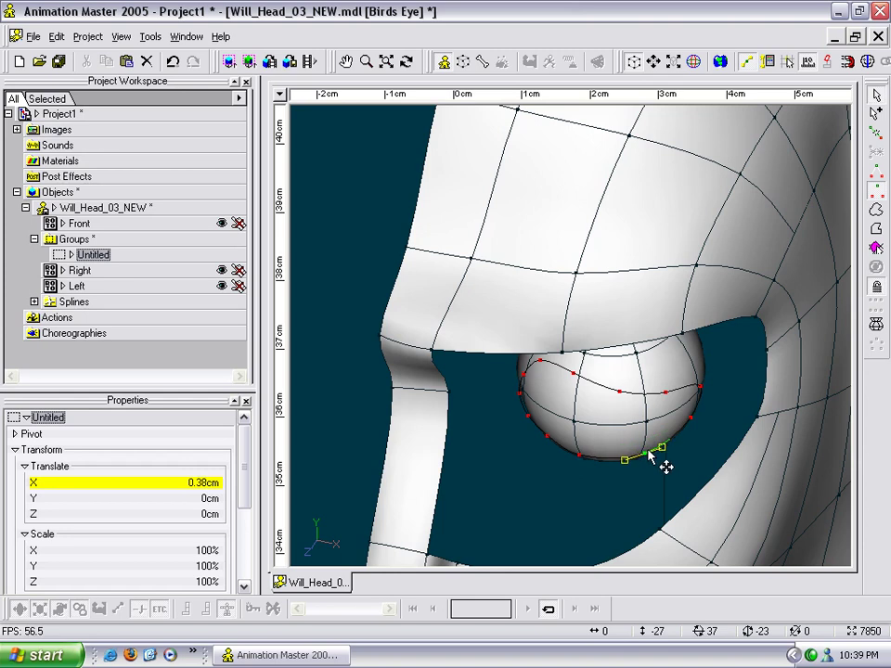
# Inspect the fit of the eye-opening spline around the sphere from below and from other angles.
pyautogui.press('t')
pyautogui.moveTo(651, 419); pyautogui.dragTo(577, 395)
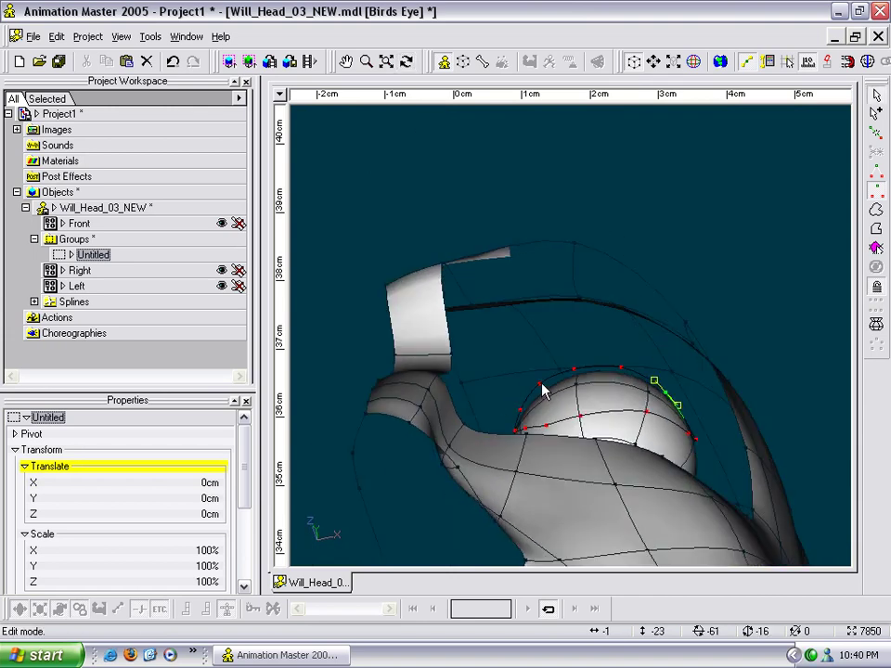
pyautogui.click(542, 386)
pyautogui.press('t')
pyautogui.moveTo(605, 394); pyautogui.dragTo(567, 423)
pyautogui.press('t')
pyautogui.moveTo(576, 423); pyautogui.dragTo(560, 462)
pyautogui.press('t')
pyautogui.click(557, 464)
# Select the whole eye-opening spline, extrude it, and scale the new loop outward to form an eyelid rim.
pyautogui.click(603, 423)
pyautogui.press('t')
pyautogui.moveTo(590, 428); pyautogui.dragTo(606, 443)
pyautogui.press(',')
pyautogui.click(609, 427)
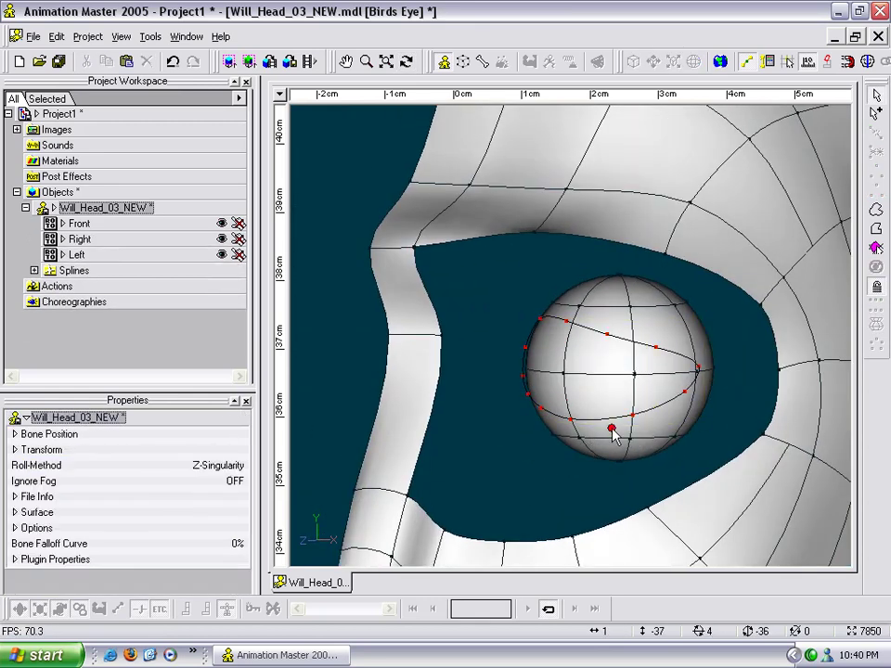
pyautogui.click(611, 423)
pyautogui.press(',')
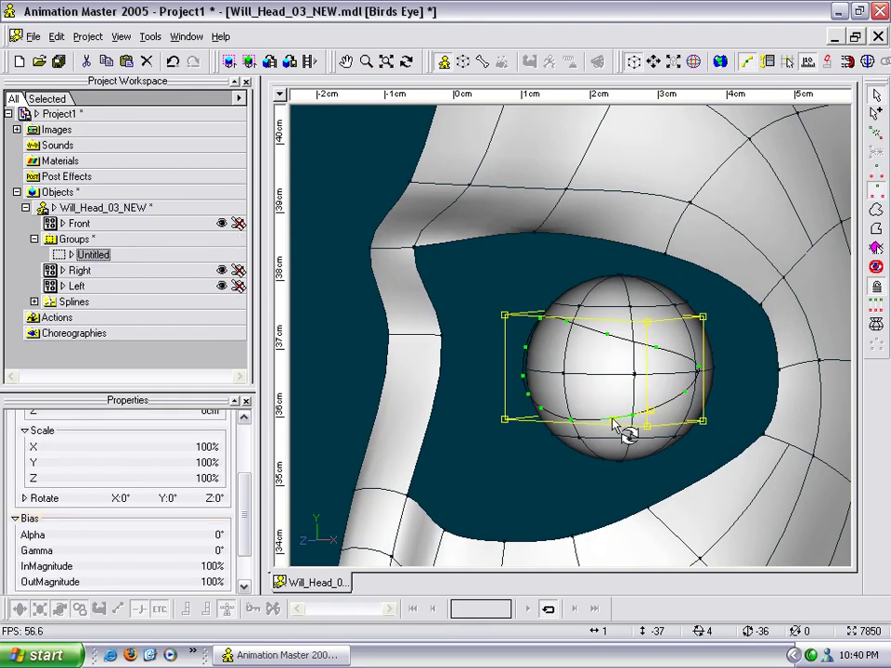
pyautogui.moveTo(712, 322); pyautogui.dragTo(741, 322)
# Select both loops of the eyelid rim and flip their surface normals to face outward.
pyautogui.click(688, 285)
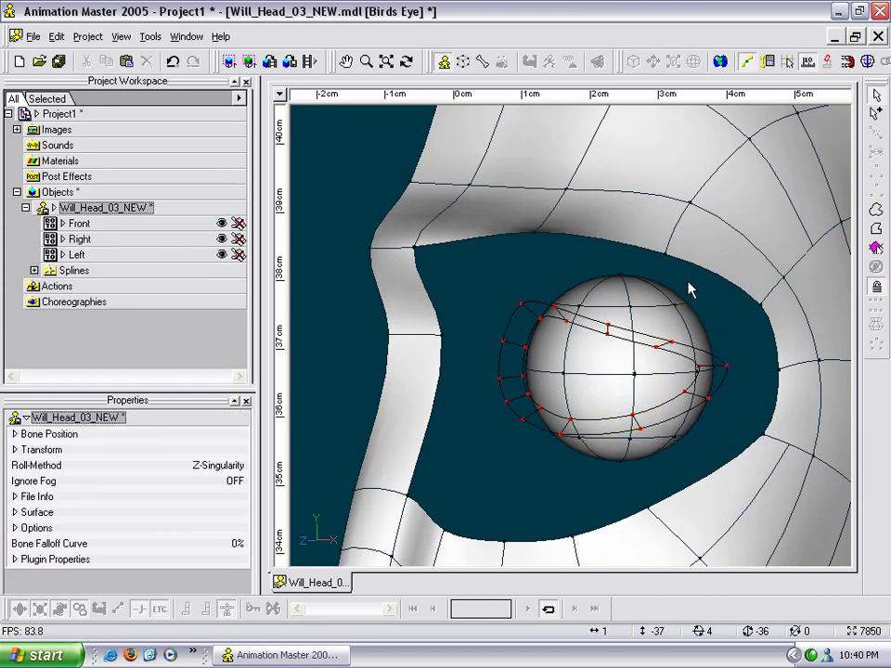
pyautogui.moveTo(476, 279); pyautogui.dragTo(742, 461)
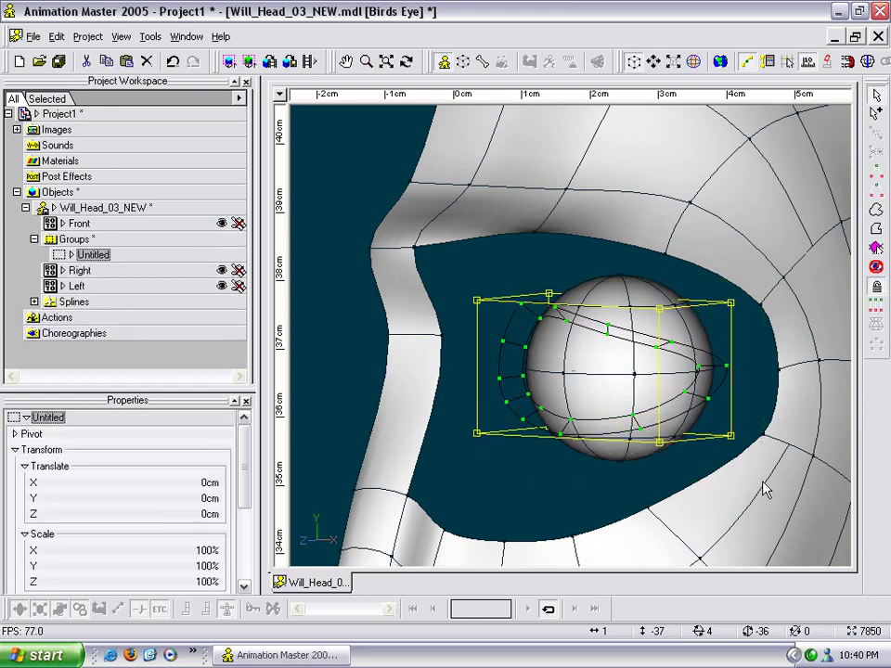
pyautogui.press('f')
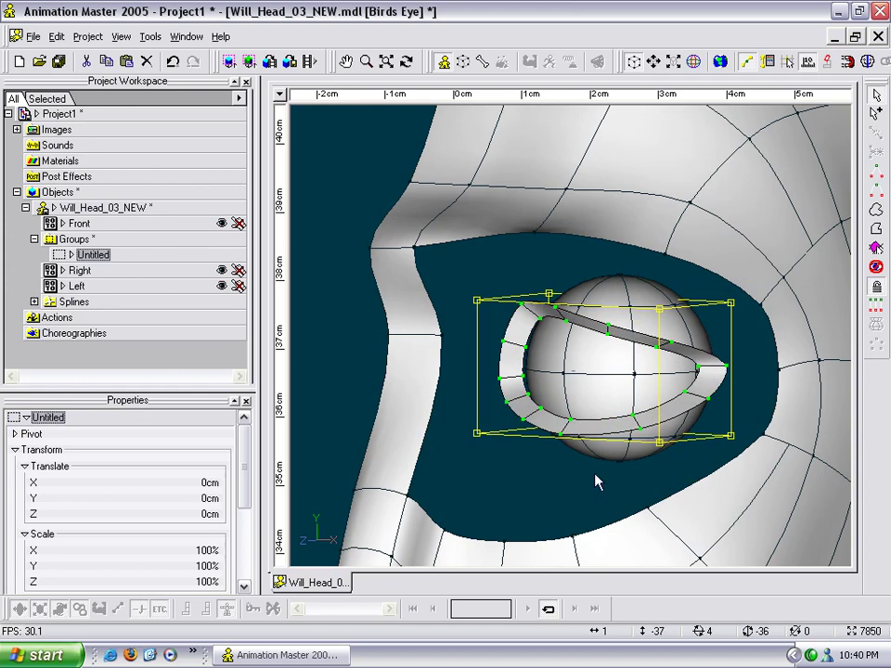
# Select the outer loop of the eyelid rim and scale it up around the sphere.
pyautogui.click(642, 380)
pyautogui.click(609, 326)
pyautogui.press('t')
pyautogui.moveTo(623, 353); pyautogui.dragTo(644, 345)
pyautogui.press('Escape')
pyautogui.click(608, 325)
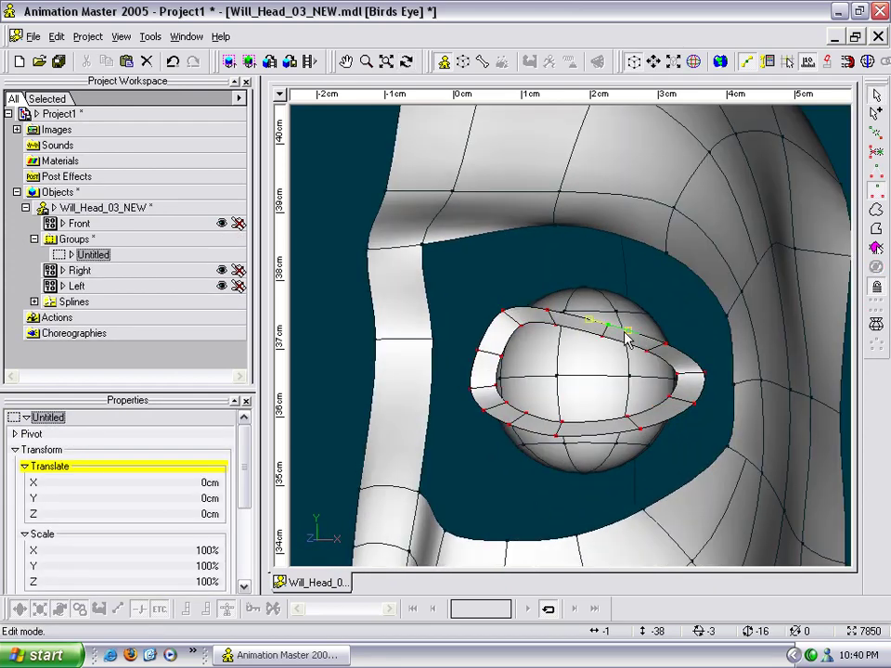
pyautogui.press(',')
pyautogui.moveTo(705, 307); pyautogui.dragTo(752, 329)
pyautogui.press('t')
pyautogui.moveTo(696, 312); pyautogui.dragTo(574, 310)
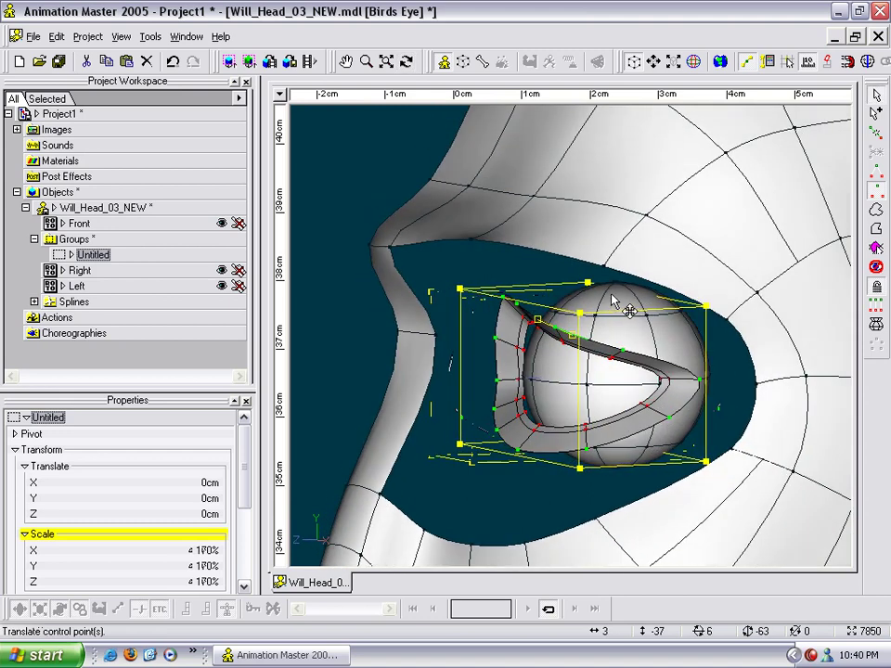
# Reposition the upper-lid control points on the rim's outer loop to follow the curve of the eyeball.
pyautogui.click(558, 288)
pyautogui.click(551, 334)
pyautogui.press('t')
pyautogui.moveTo(591, 378); pyautogui.dragTo(606, 340)
pyautogui.moveTo(546, 313); pyautogui.dragTo(572, 311)
pyautogui.moveTo(608, 358); pyautogui.dragTo(650, 325)
pyautogui.press('t')
pyautogui.press('t')
pyautogui.moveTo(521, 302); pyautogui.dragTo(467, 300)
# Reposition the lower-lid control points on the rim's outer loop in the right view so they follow the eyeball's curve.
pyautogui.click(602, 394)
pyautogui.press('t')
pyautogui.moveTo(603, 399); pyautogui.dragTo(567, 417)
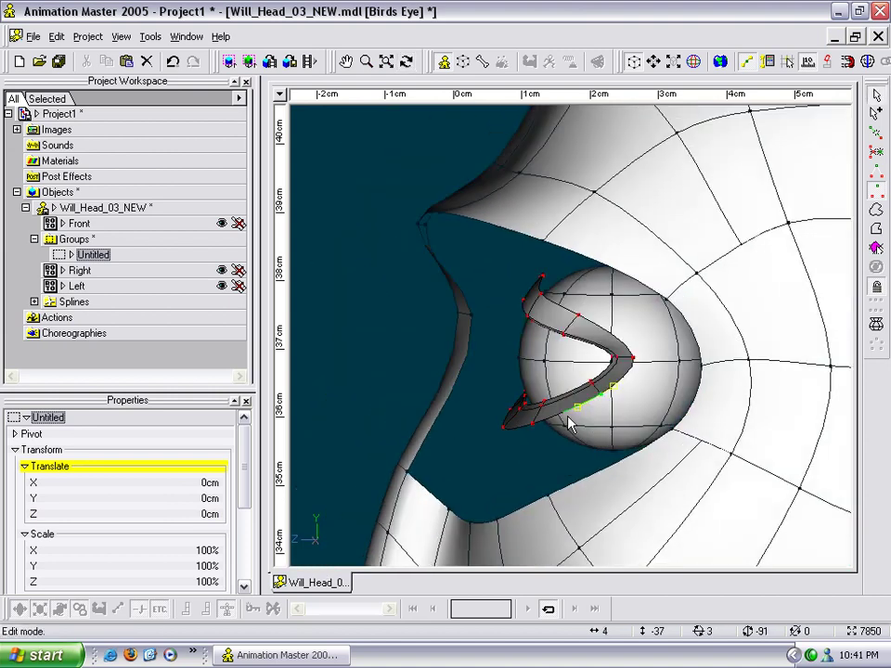
pyautogui.press('4')
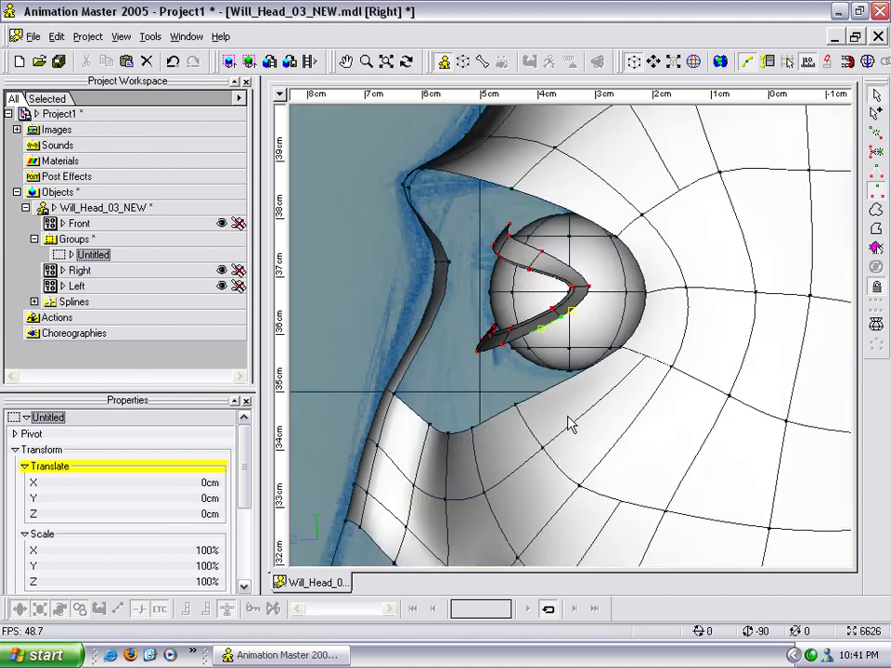
pyautogui.scroll(5, 542, 398)
pyautogui.moveTo(350, 363); pyautogui.dragTo(410, 363)
pyautogui.moveTo(538, 274); pyautogui.dragTo(553, 290)
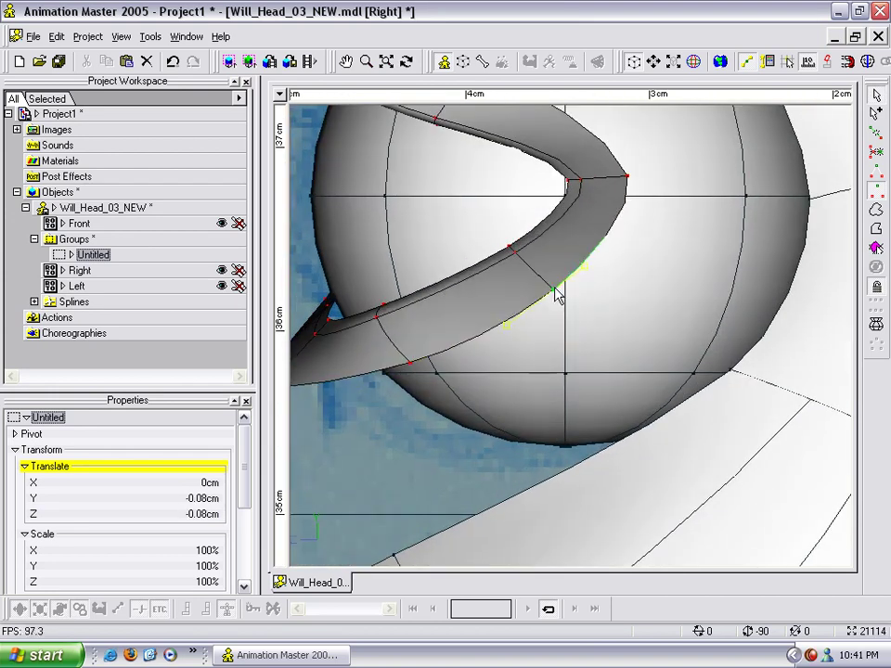
pyautogui.moveTo(462, 315); pyautogui.dragTo(630, 278, button='middle')
pyautogui.moveTo(436, 349); pyautogui.dragTo(519, 355)
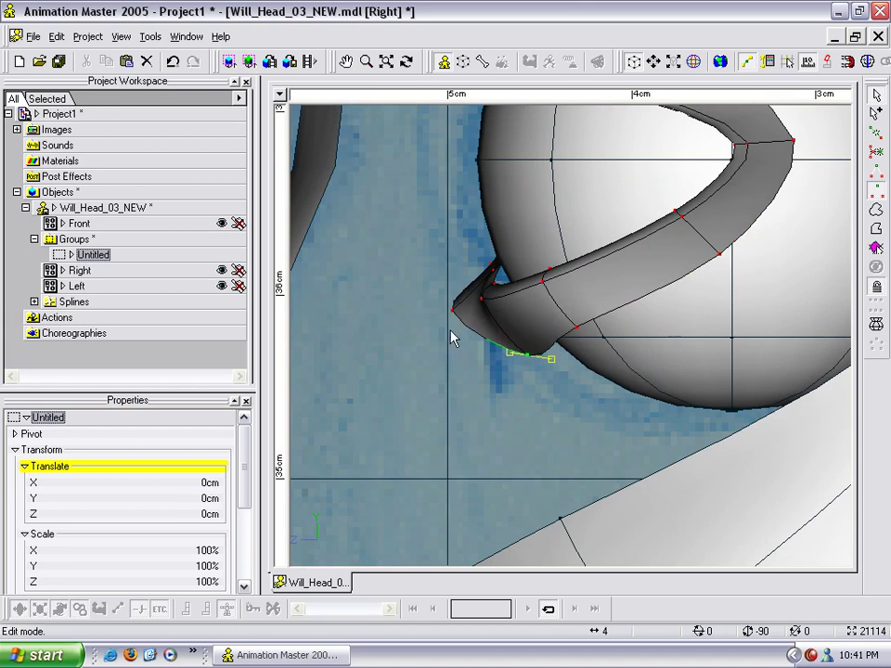
# Pull the outer-loop control points around the lower lid's inner corner into a smooth curve, checking them from several angles.
pyautogui.moveTo(518, 332); pyautogui.dragTo(554, 327, button='middle')
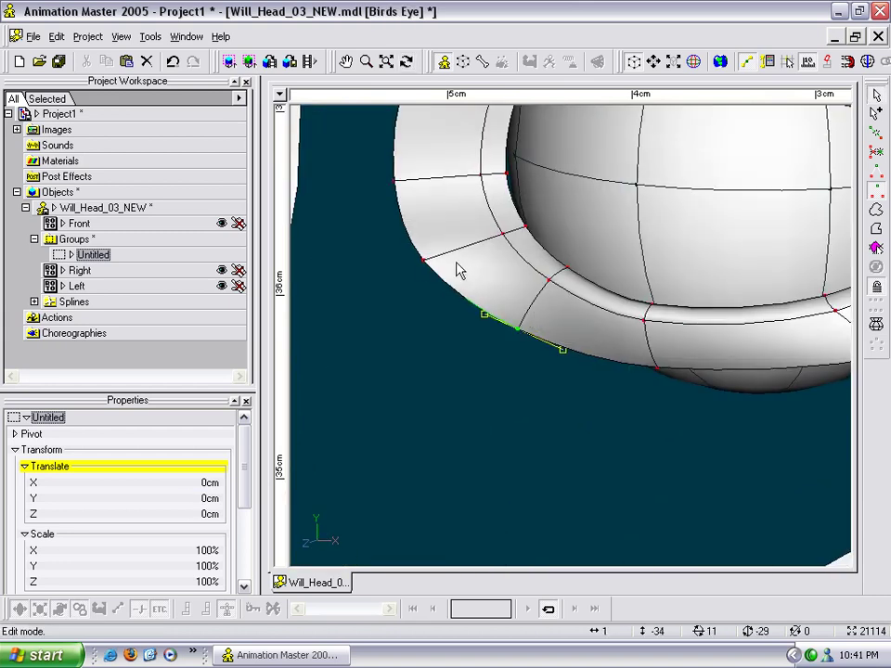
pyautogui.moveTo(451, 261); pyautogui.dragTo(511, 243, button='middle')
pyautogui.moveTo(520, 342); pyautogui.dragTo(478, 335, button='middle')
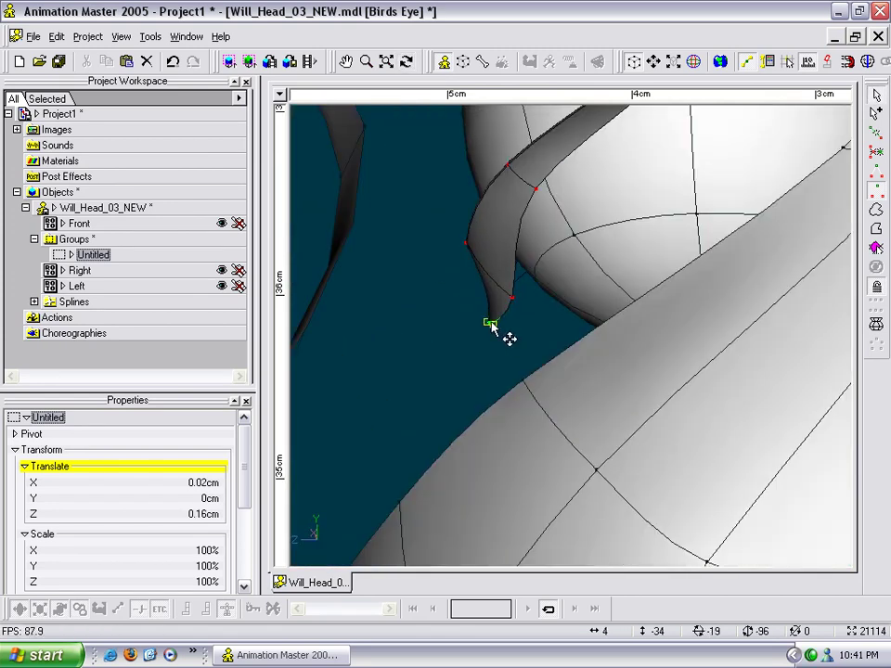
pyautogui.moveTo(507, 308); pyautogui.dragTo(661, 278, button='middle')
pyautogui.moveTo(597, 295); pyautogui.dragTo(678, 312, button='middle')
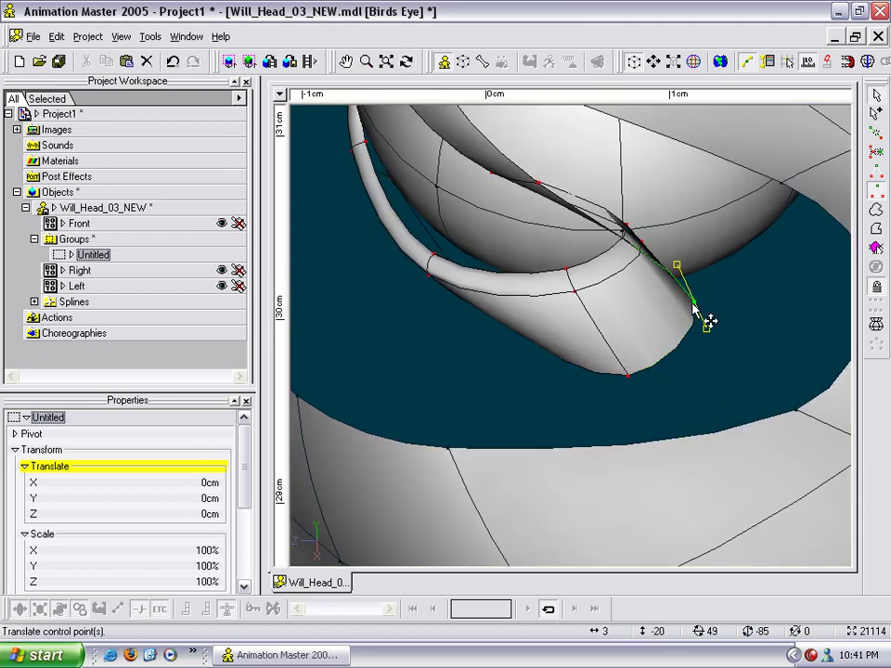
pyautogui.moveTo(707, 321); pyautogui.dragTo(790, 315)
pyautogui.moveTo(790, 315)
pyautogui.mouseDown(button='middle')
pyautogui.moveTo(771, 301)
pyautogui.moveTo(771, 247)
pyautogui.moveTo(776, 313)
pyautogui.mouseUp(button='middle')
pyautogui.moveTo(776, 314); pyautogui.dragTo(764, 331)
pyautogui.moveTo(764, 330); pyautogui.dragTo(712, 357, button='middle')
# Raise two upper-lid control points on the eyelid rim's outer loop.
pyautogui.scroll(-1, 712, 352)
pyautogui.moveTo(551, 312); pyautogui.dragTo(651, 320, button='middle')
pyautogui.moveTo(571, 245); pyautogui.dragTo(584, 212)
pyautogui.moveTo(454, 214); pyautogui.dragTo(455, 193)
pyautogui.moveTo(463, 199); pyautogui.dragTo(508, 208, button='middle')
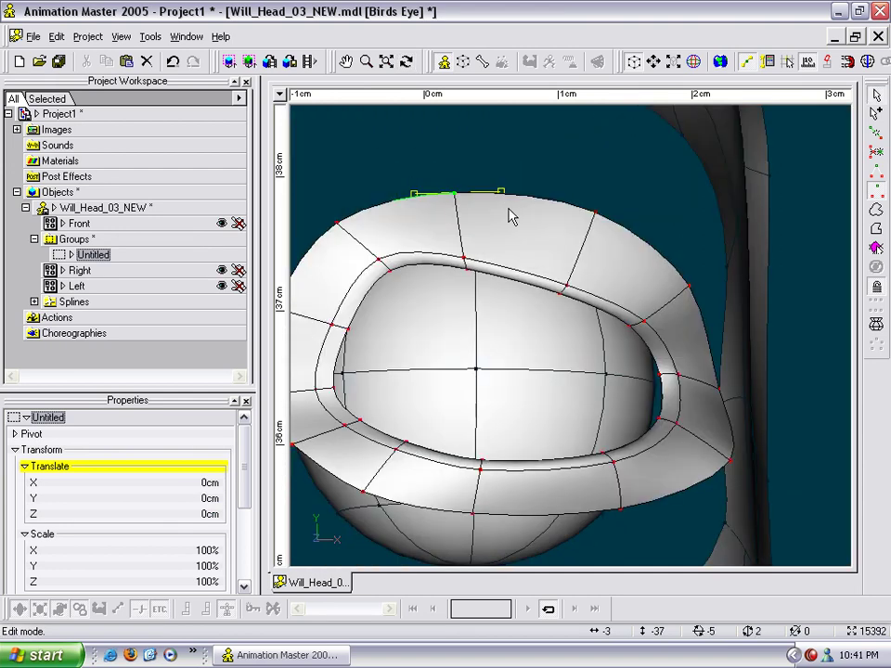
# In the front view, even out the outer loop's control points along the upper lid and inner corner.
pyautogui.press('1')
pyautogui.moveTo(695, 283); pyautogui.dragTo(679, 315, button='middle')
pyautogui.scroll(4, 679, 315)
pyautogui.moveTo(617, 294); pyautogui.dragTo(615, 282)
pyautogui.moveTo(722, 310); pyautogui.dragTo(718, 322)
pyautogui.moveTo(794, 363); pyautogui.dragTo(792, 373)
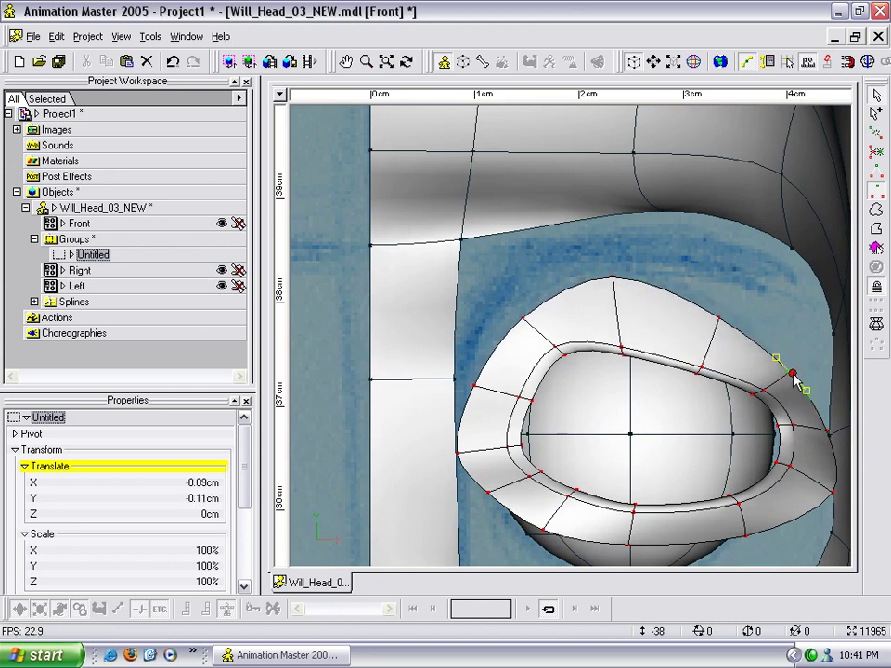
pyautogui.moveTo(528, 320); pyautogui.dragTo(533, 323)
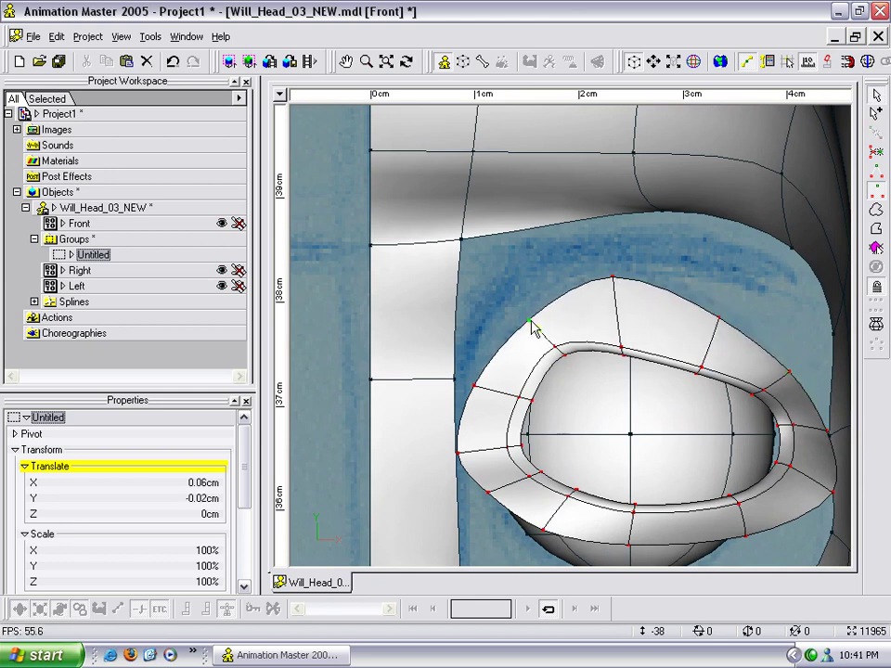
pyautogui.moveTo(459, 453); pyautogui.dragTo(487, 457)
# Reshape the outer loop along the lower lid and outer corner by moving its control points in the front view.
pyautogui.moveTo(619, 429); pyautogui.dragTo(581, 268, button='middle')
pyautogui.moveTo(592, 381); pyautogui.dragTo(595, 401)
pyautogui.moveTo(706, 375)
pyautogui.mouseDown()
pyautogui.moveTo(705, 389)
pyautogui.moveTo(715, 387)
pyautogui.mouseUp()
pyautogui.moveTo(795, 331)
pyautogui.mouseDown()
pyautogui.moveTo(776, 333)
pyautogui.moveTo(781, 338)
pyautogui.mouseUp()
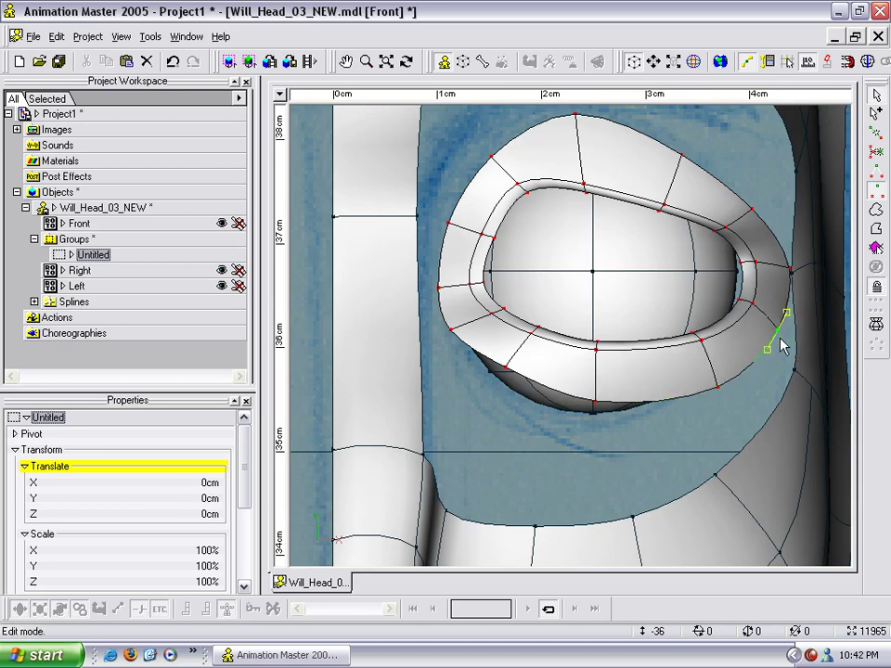
pyautogui.moveTo(789, 273); pyautogui.dragTo(794, 289)
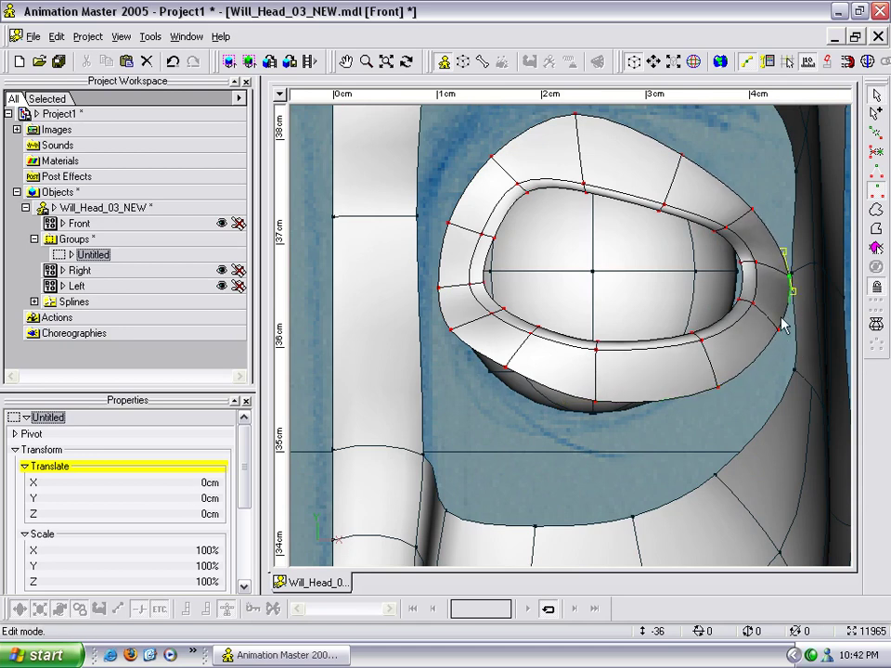
pyautogui.moveTo(509, 372)
pyautogui.mouseDown()
pyautogui.moveTo(506, 354)
pyautogui.moveTo(473, 326)
pyautogui.moveTo(505, 357)
pyautogui.mouseUp()
pyautogui.moveTo(468, 321); pyautogui.dragTo(466, 328)
pyautogui.press('t')
pyautogui.moveTo(544, 329); pyautogui.dragTo(516, 323)
pyautogui.moveTo(529, 180); pyautogui.dragTo(480, 142)
pyautogui.press('a')
pyautogui.click(585, 184)
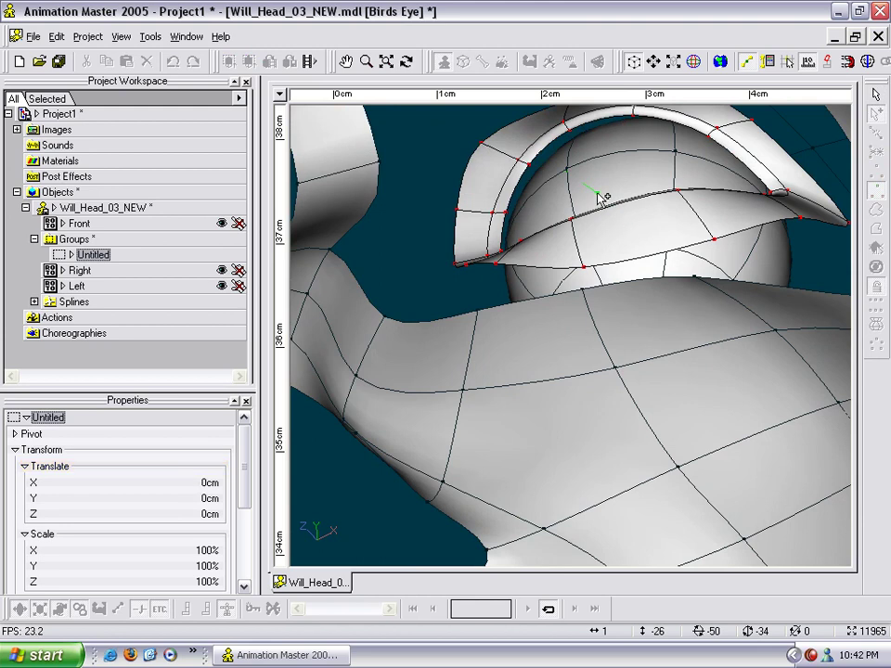
pyautogui.press('Escape')
pyautogui.press('t')
pyautogui.moveTo(601, 189)
pyautogui.mouseDown()
pyautogui.moveTo(628, 205)
pyautogui.moveTo(603, 169)
pyautogui.mouseUp()
pyautogui.press('Escape')
# Raise the upper-lid control points of the outer loop from a side angle so the lid wraps over the eyeball.
pyautogui.click(517, 269)
pyautogui.press('t')
pyautogui.moveTo(552, 281); pyautogui.dragTo(516, 308)
pyautogui.press('Escape')
pyautogui.moveTo(566, 246); pyautogui.dragTo(572, 242)
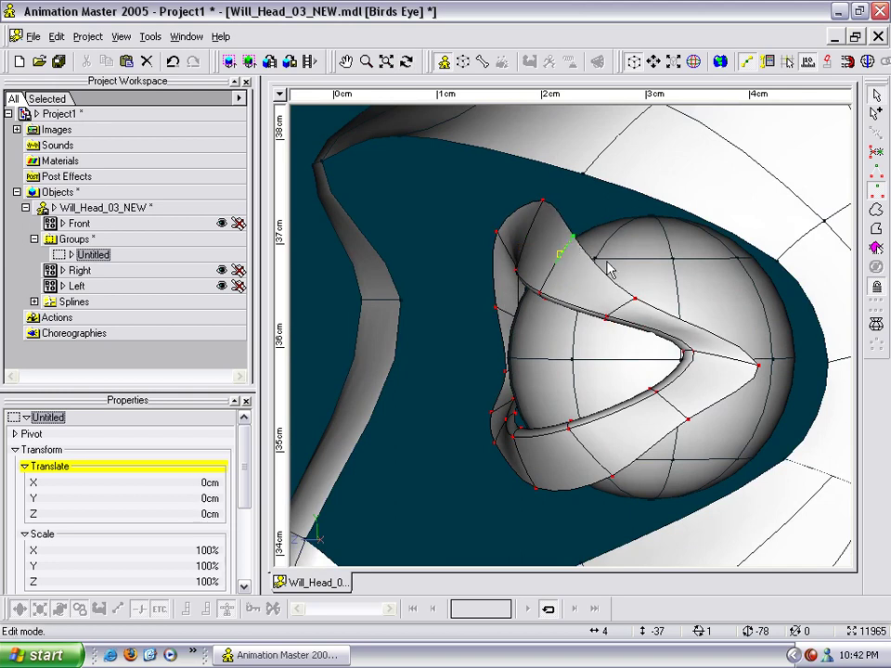
pyautogui.moveTo(637, 298); pyautogui.dragTo(642, 283)
pyautogui.press('t')
pyautogui.moveTo(568, 289); pyautogui.dragTo(658, 280)
pyautogui.press('Escape')
pyautogui.moveTo(554, 238); pyautogui.dragTo(520, 256)
pyautogui.press('t')
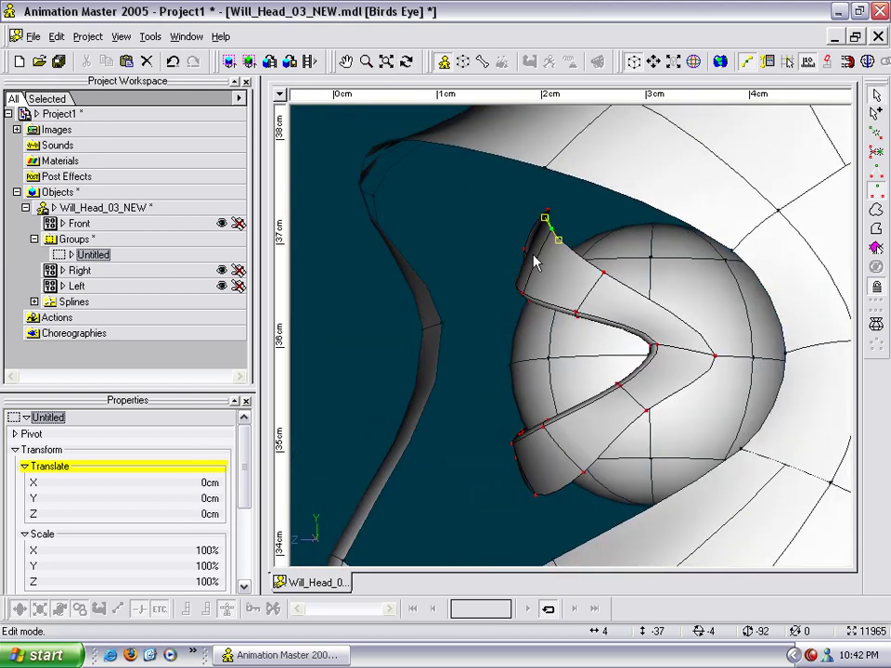
# Fine-tune the upper-lid control point near the eye's outer corner against the eyeball's surface.
pyautogui.press('Escape')
pyautogui.click(659, 259)
pyautogui.press('t')
pyautogui.moveTo(662, 259); pyautogui.dragTo(663, 266)
pyautogui.press('Escape')
pyautogui.moveTo(646, 432); pyautogui.dragTo(704, 423)
pyautogui.press('t')
pyautogui.press('Escape')
pyautogui.moveTo(708, 379); pyautogui.dragTo(643, 372)
pyautogui.press('t')
pyautogui.press('Escape')
# Unlock all control points of the head model so the head and eyeball can be edited with the eyelids.
pyautogui.scroll(-5, 711, 385)
pyautogui.press('t')
pyautogui.press('Escape')
pyautogui.click(629, 298)
pyautogui.press('t')
pyautogui.moveTo(629, 299); pyautogui.dragTo(729, 327)
pyautogui.press('Escape')
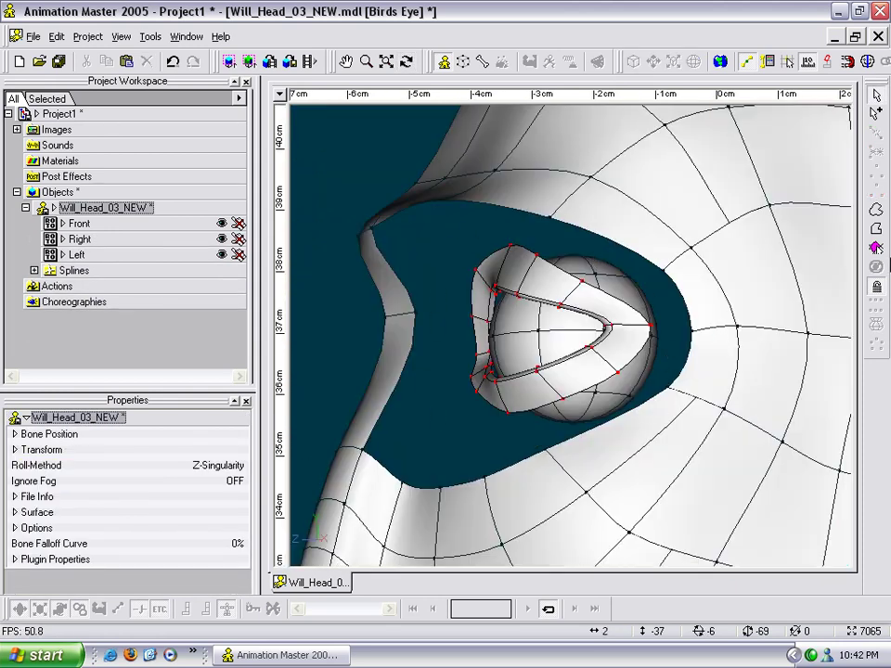
pyautogui.moveTo(648, 274); pyautogui.dragTo(674, 283, button='middle')
pyautogui.scroll(4, 647, 270)
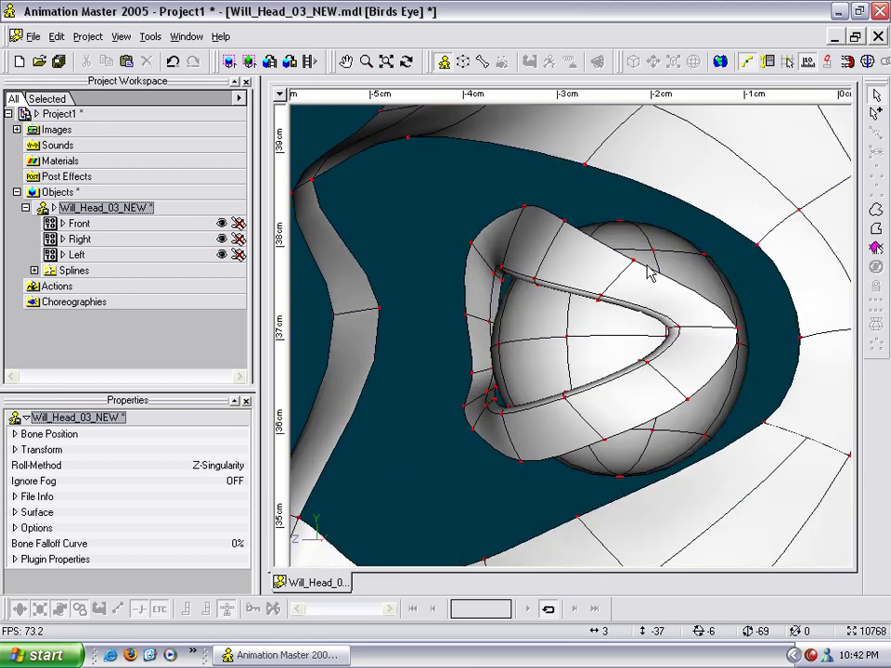
# Select the eyelid and head meshes with all their connected points, and lock the eyeball's control points.
pyautogui.click(634, 262)
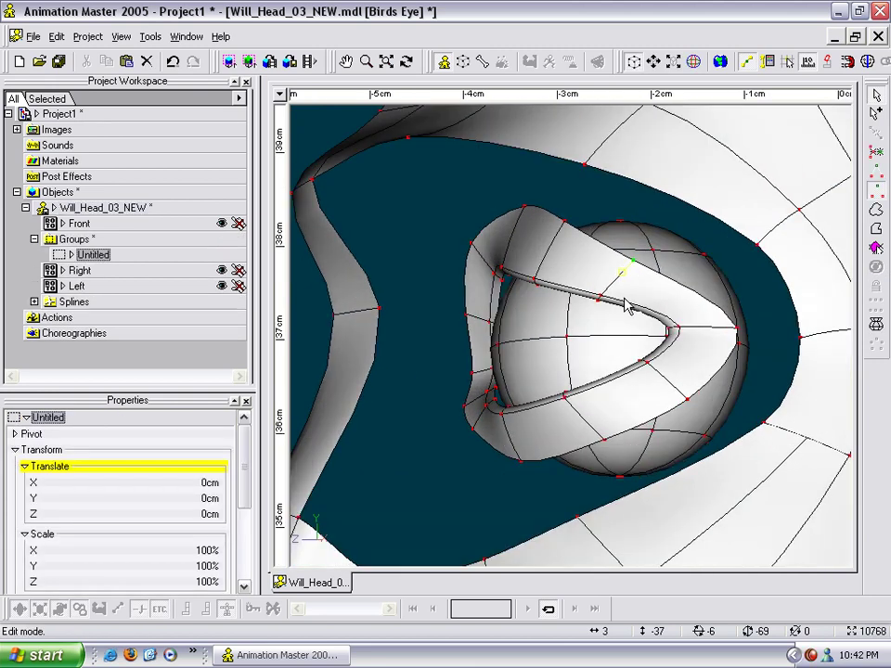
pyautogui.keyDown('shift'); pyautogui.click(586, 164); pyautogui.keyUp('shift')
pyautogui.press('/')
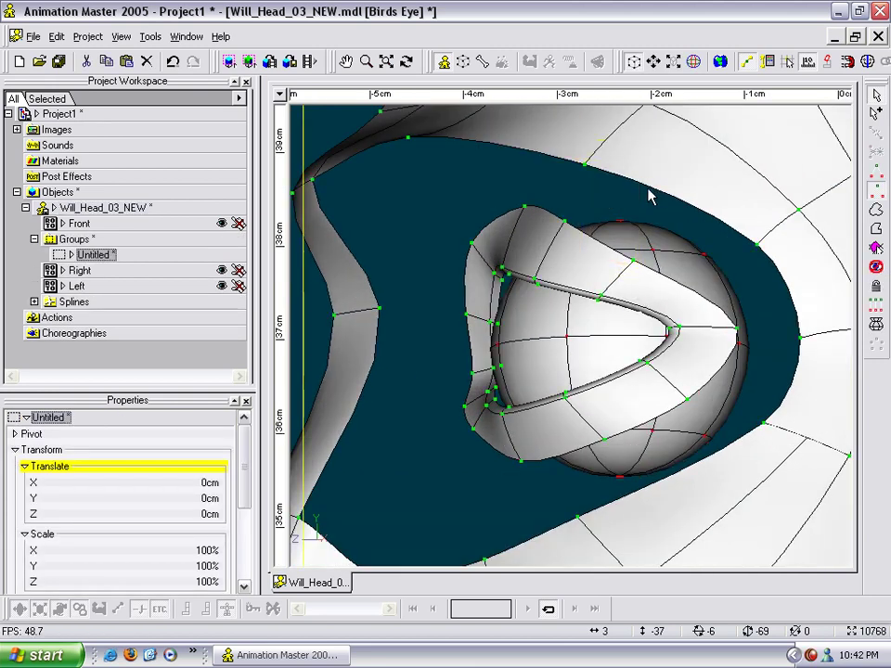
pyautogui.click(875, 286)
pyautogui.press('Return')
# Add three connecting splines from the upper lid's outer loop to the brow and outer edge of the eye socket.
pyautogui.scroll(-9, 709, 272)
pyautogui.press('t')
pyautogui.moveTo(708, 272); pyautogui.dragTo(660, 281)
pyautogui.scroll(4, 660, 282)
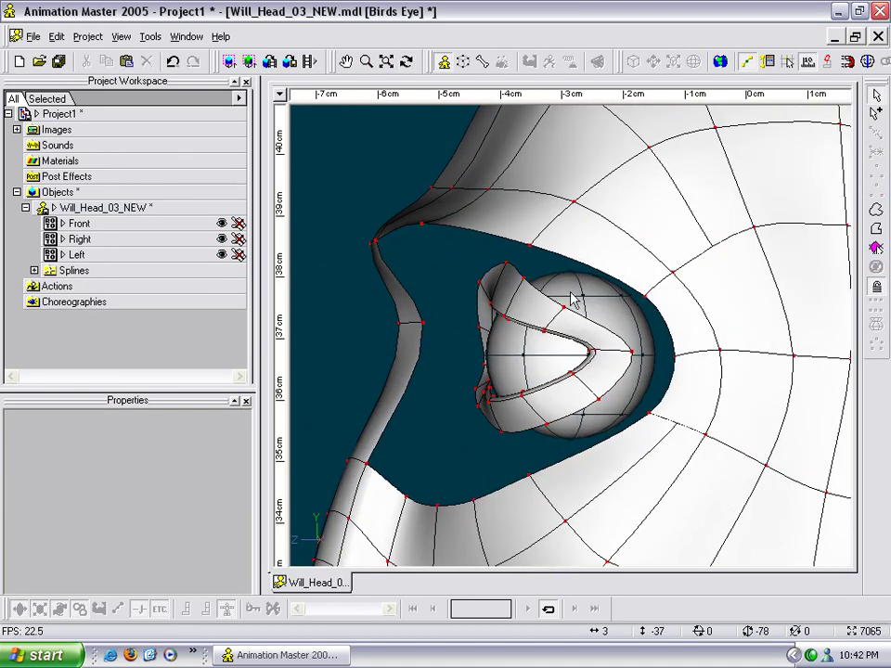
pyautogui.scroll(3, 520, 273)
pyautogui.click(537, 247)
pyautogui.press('t')
pyautogui.moveTo(541, 253)
pyautogui.mouseDown()
pyautogui.moveTo(613, 250)
pyautogui.moveTo(541, 241)
pyautogui.mouseUp()
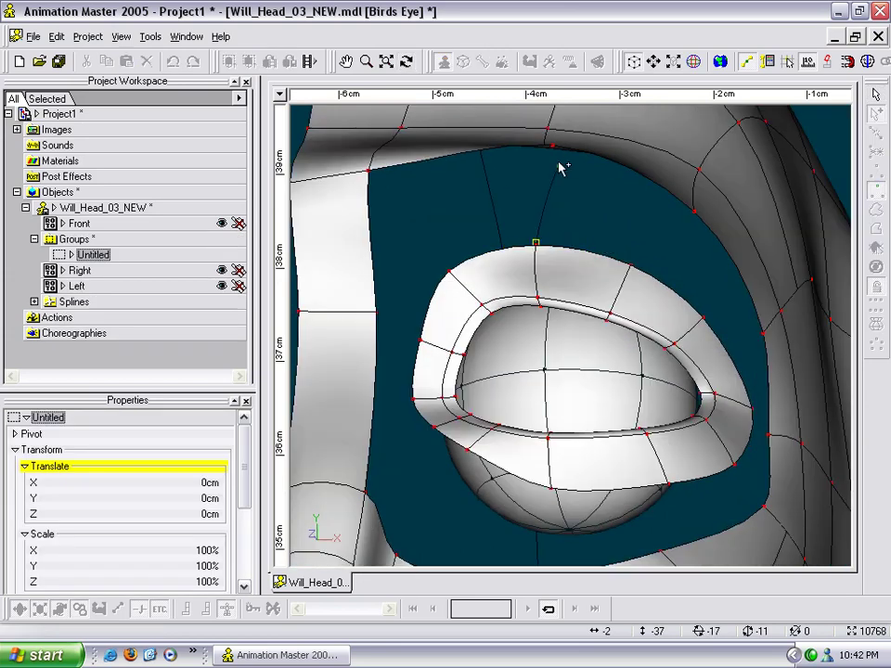
pyautogui.click(557, 170)
pyautogui.press('a')
pyautogui.moveTo(632, 268); pyautogui.dragTo(694, 212)
pyautogui.click(761, 336)
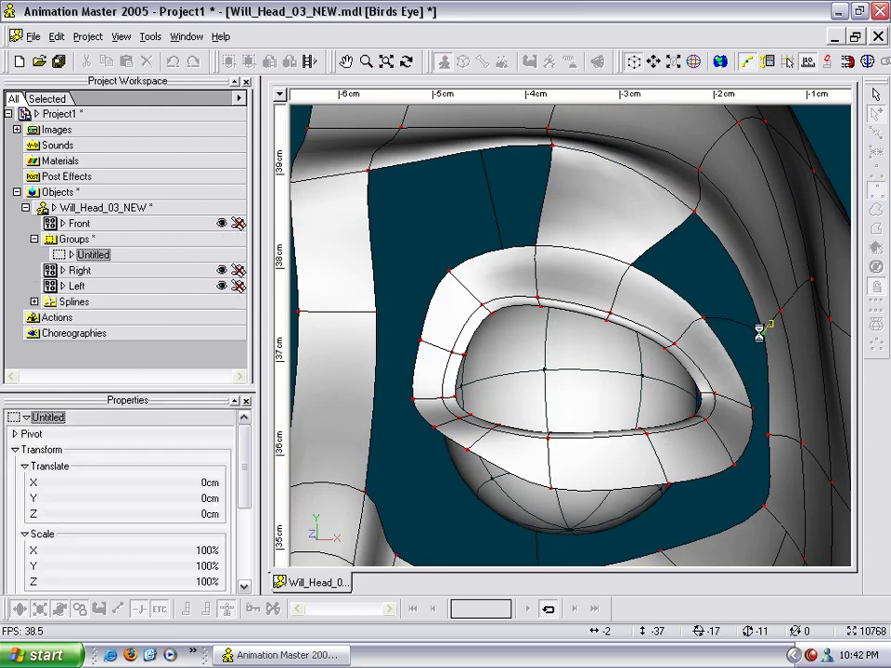
# Add a spline joining the eyelid's outer corner to the adjacent control point on the socket edge.
pyautogui.click(786, 389)
pyautogui.press('t')
pyautogui.moveTo(786, 390); pyautogui.dragTo(541, 298)
pyautogui.press('a')
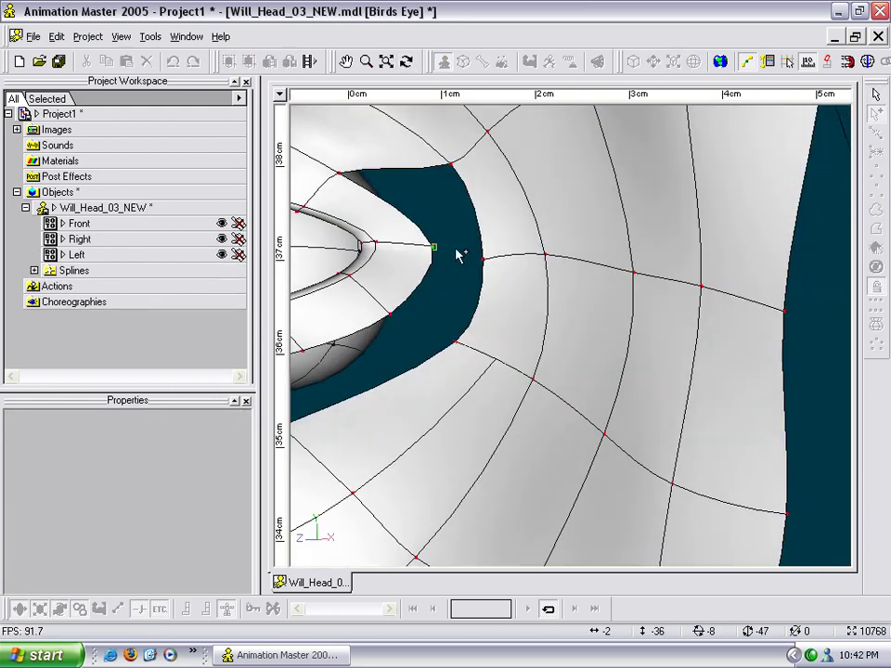
pyautogui.moveTo(434, 249); pyautogui.dragTo(481, 261)
pyautogui.click(533, 287)
pyautogui.press('m')
pyautogui.moveTo(535, 287); pyautogui.dragTo(585, 269)
# Add two splines connecting the outer part of the lower lid to the socket's lower edge.
pyautogui.press('a')
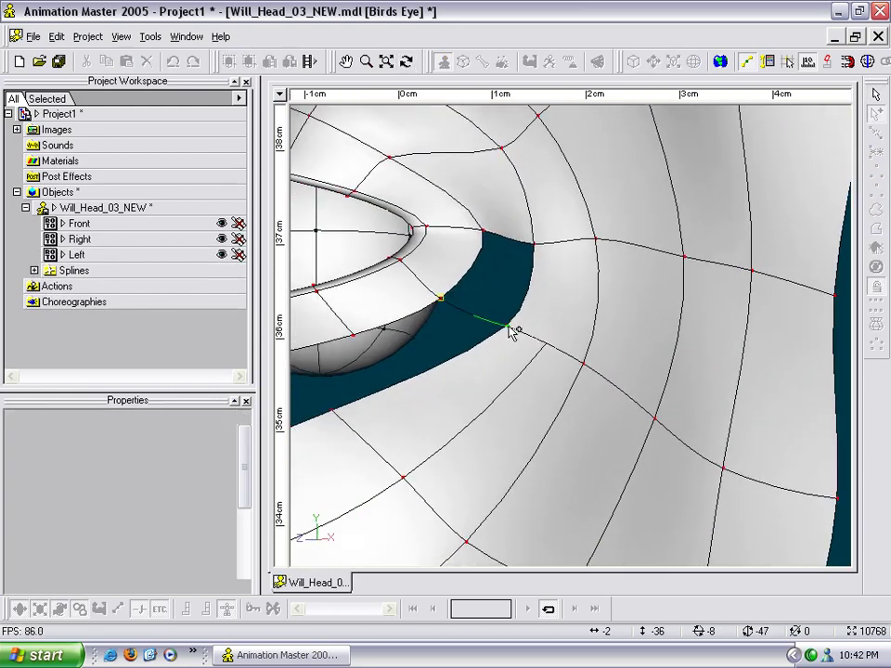
pyautogui.rightClick(506, 326)
pyautogui.click(514, 336)
pyautogui.press('m')
pyautogui.moveTo(514, 336); pyautogui.dragTo(626, 332)
pyautogui.press('a')
pyautogui.moveTo(465, 332); pyautogui.dragTo(529, 362)
pyautogui.rightClick(451, 403)
pyautogui.click(490, 383)
pyautogui.press('m')
pyautogui.scroll(-8, 528, 362)
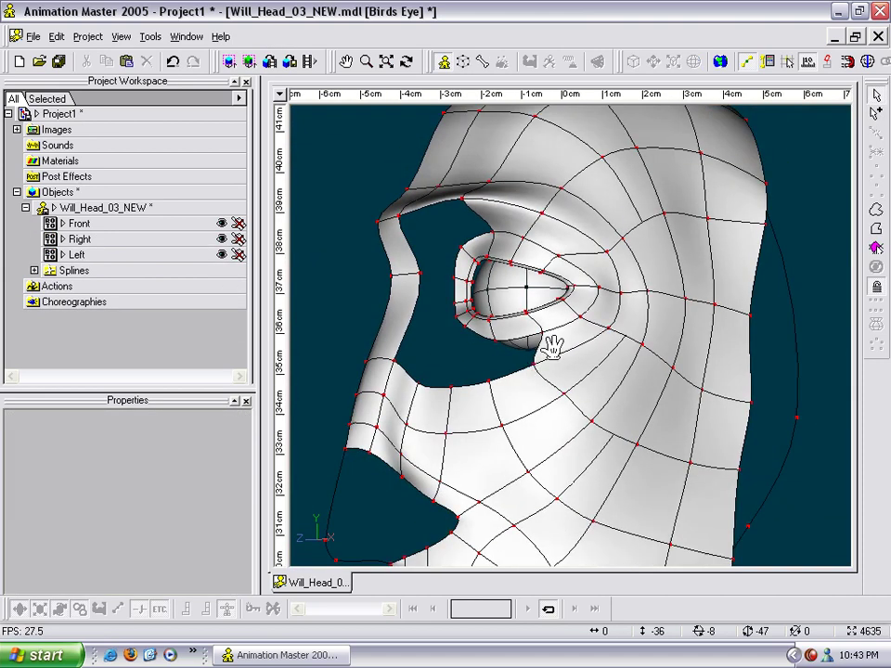
# Connect the lower edge of the eye ring to the open cheek edge with two short vertical splines.
pyautogui.scroll(4, 531, 370)
pyautogui.click(521, 368)
pyautogui.click(525, 338)
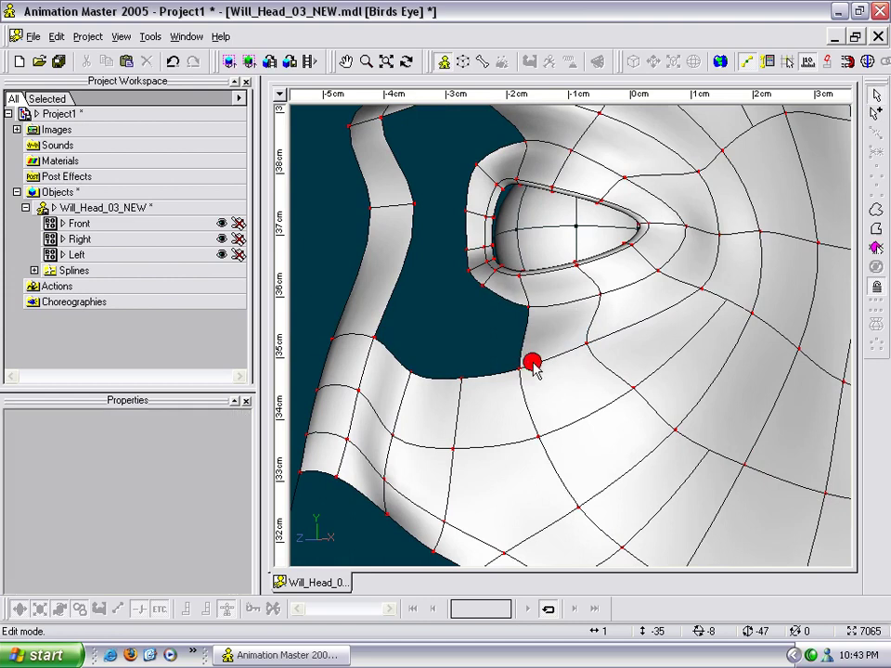
pyautogui.press('m')
pyautogui.moveTo(525, 337); pyautogui.dragTo(550, 329)
pyautogui.press('a')
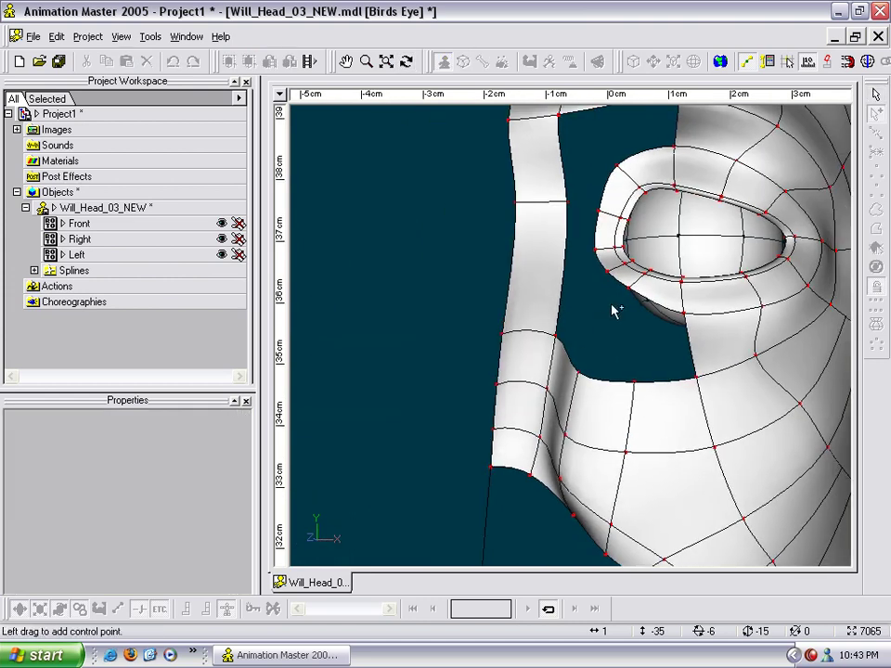
pyautogui.click(632, 374)
pyautogui.press('Escape')
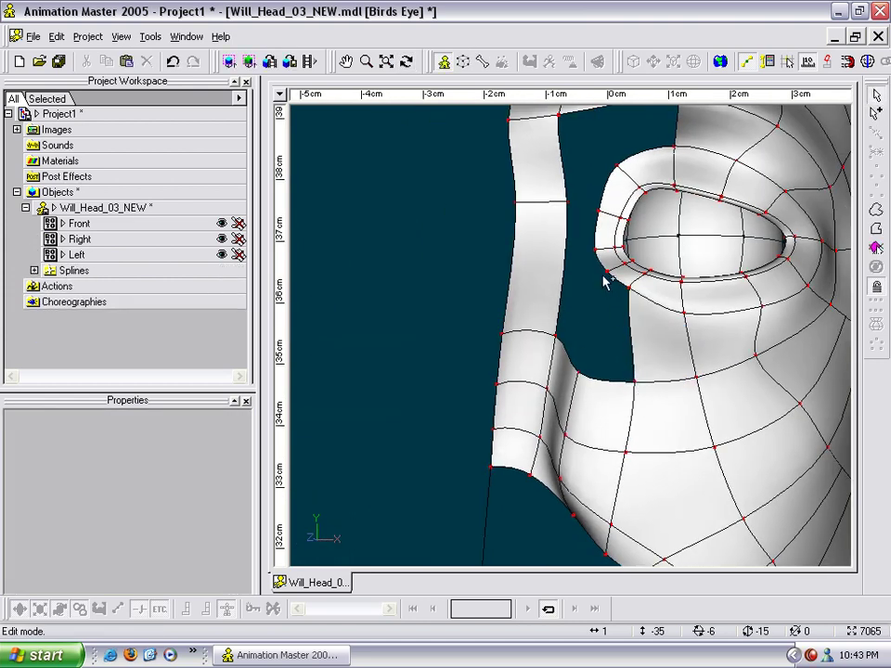
# Add a spline from the lower inner corner of the eye ring down to the cheek edge beside the nose.
pyautogui.press('a')
pyautogui.moveTo(603, 273); pyautogui.dragTo(599, 290)
pyautogui.click(581, 368)
pyautogui.press('Escape')
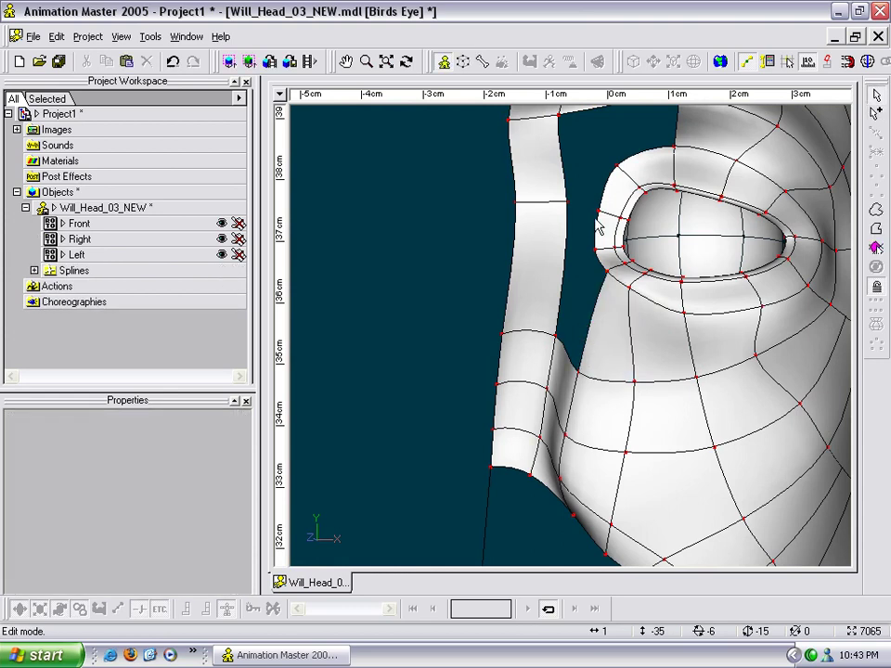
# Connect the inner edge of the eye ring to the control point on the side of the nose bridge.
pyautogui.press('a')
pyautogui.click(600, 211)
pyautogui.click(566, 203)
pyautogui.press('Escape')
# Add a second spline below it, running from the inner eye ring across the nose bridge to its centre line.
pyautogui.moveTo(589, 265); pyautogui.dragTo(624, 228, button='middle')
pyautogui.scroll(3, 598, 200)
pyautogui.scroll(1, 624, 232)
pyautogui.press('a')
pyautogui.click(549, 249)
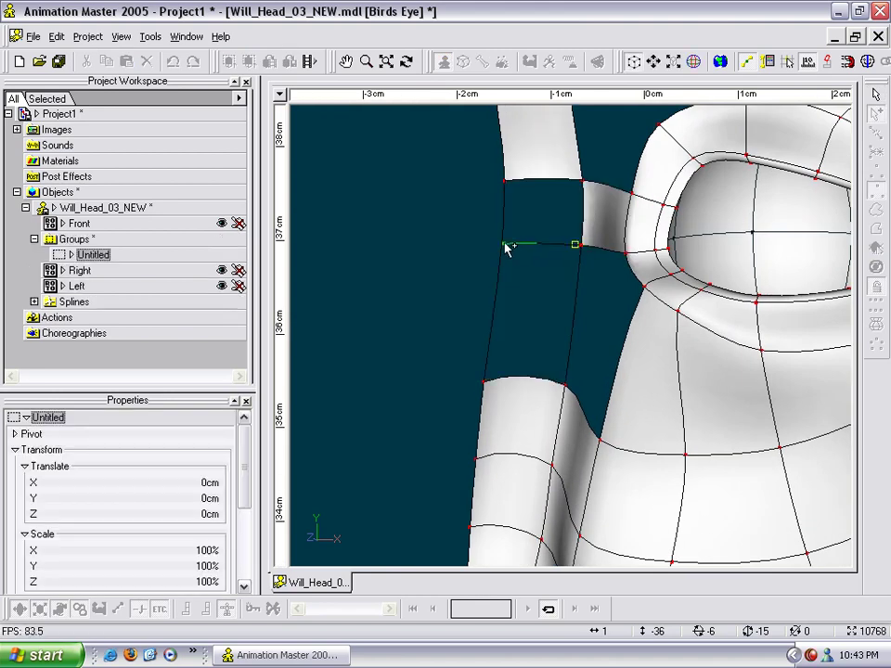
pyautogui.rightClick(505, 246)
pyautogui.press('Escape')
# Extend a spline from the upper inner corner of the eye ring through the brow edge into the forehead.
pyautogui.scroll(-5, 600, 249)
pyautogui.moveTo(605, 276)
pyautogui.mouseDown(button='middle')
pyautogui.moveTo(600, 249)
pyautogui.moveTo(595, 276)
pyautogui.moveTo(605, 267)
pyautogui.mouseUp(button='middle')
pyautogui.scroll(2, 595, 276)
pyautogui.press('a')
pyautogui.click(594, 271)
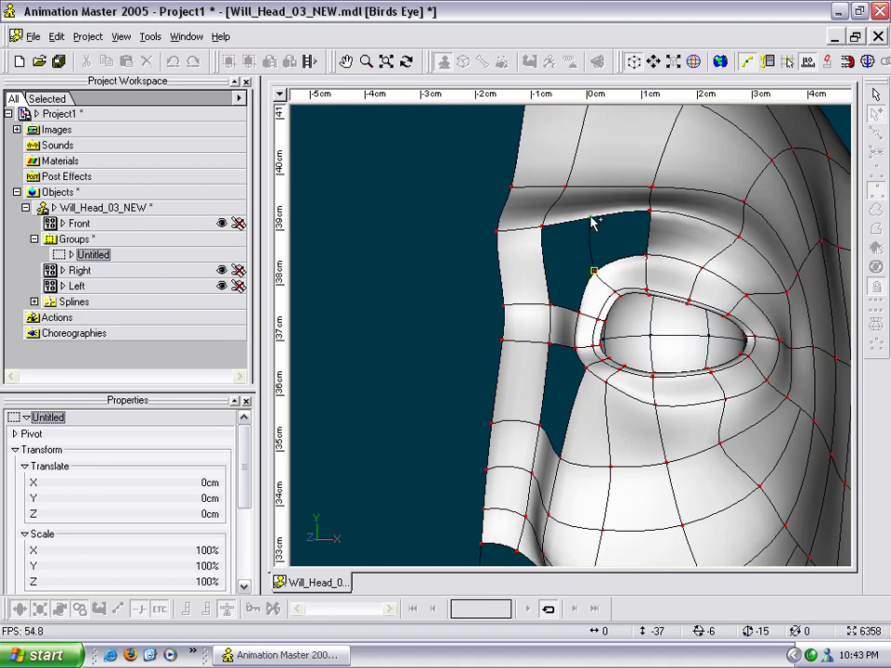
pyautogui.rightClick(603, 188)
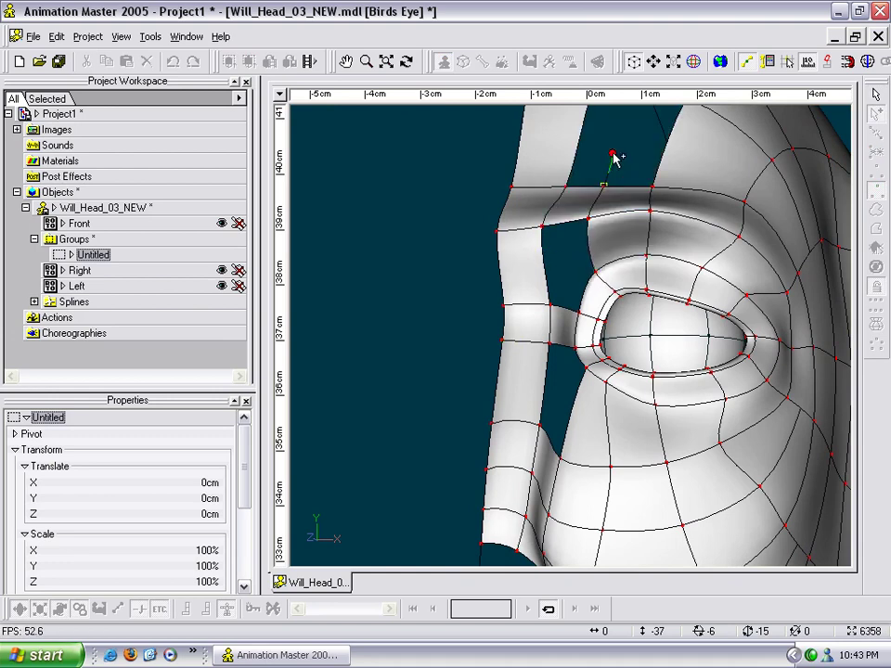
pyautogui.click(612, 160)
pyautogui.press('Escape')
# Reposition the control points between the brow and the upper eye ring, working from the side.
pyautogui.scroll(-1, 608, 164)
pyautogui.moveTo(608, 164); pyautogui.dragTo(577, 284, button='middle')
pyautogui.moveTo(589, 279); pyautogui.dragTo(568, 286)
pyautogui.rightClick(602, 243)
pyautogui.click(603, 245)
pyautogui.press('t')
pyautogui.press('t')
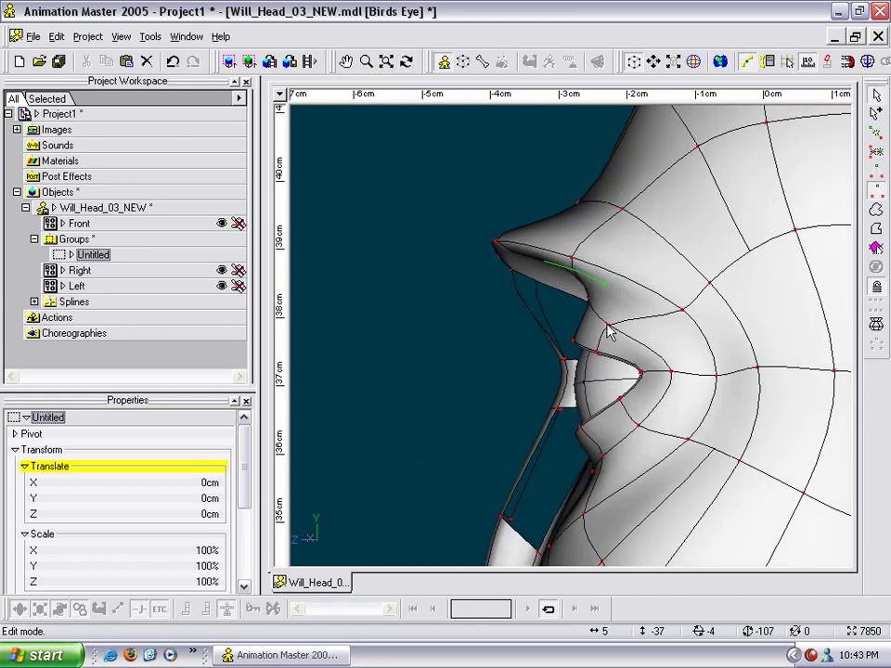
pyautogui.press('t')
pyautogui.moveTo(629, 303); pyautogui.dragTo(590, 284)
pyautogui.moveTo(580, 333); pyautogui.dragTo(581, 405)
pyautogui.moveTo(641, 314); pyautogui.dragTo(655, 297)
pyautogui.press('t')
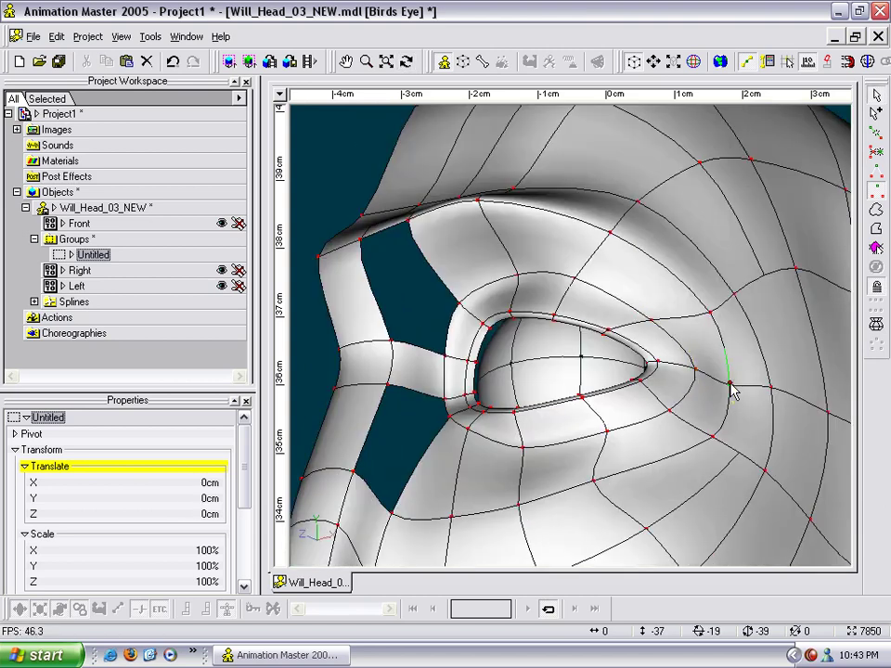
# Adjust the control point just beyond the outer corner of the eye, checking it from several angles.
pyautogui.moveTo(739, 386)
pyautogui.mouseDown()
pyautogui.moveTo(768, 370)
pyautogui.moveTo(750, 386)
pyautogui.moveTo(691, 381)
pyautogui.moveTo(723, 383)
pyautogui.mouseUp()
pyautogui.press('t')
pyautogui.press('m')
pyautogui.moveTo(669, 323); pyautogui.dragTo(700, 379)
pyautogui.press('t')
pyautogui.moveTo(674, 425); pyautogui.dragTo(667, 391)
# Add a new spline ring from the nose bridge along the underside of the brow towards the eye's outer corner.
pyautogui.click(319, 378)
pyautogui.hotkey('shift', 'a')
pyautogui.moveTo(359, 375); pyautogui.dragTo(404, 358)
pyautogui.click(457, 335)
pyautogui.moveTo(492, 319); pyautogui.dragTo(523, 302)
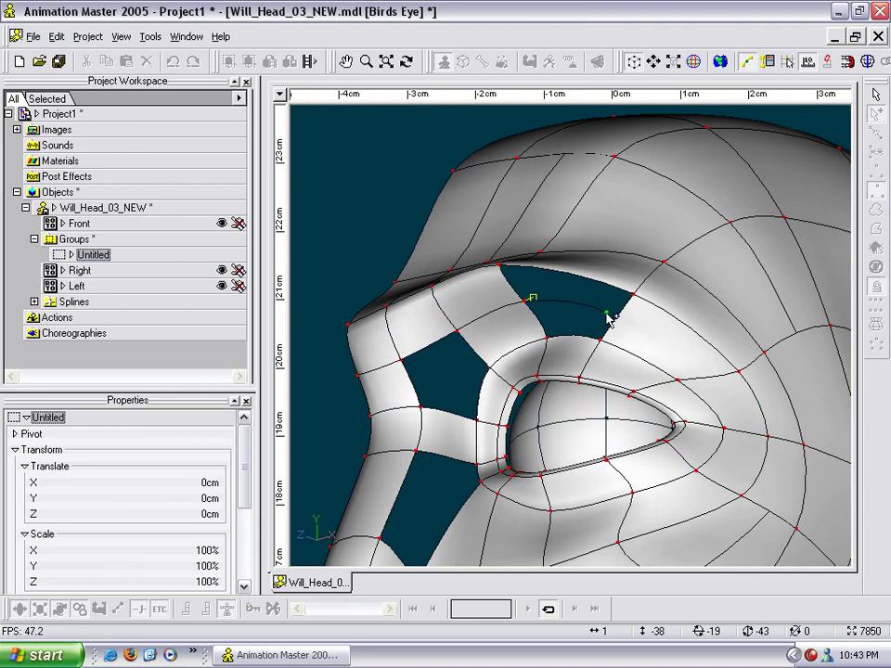
pyautogui.moveTo(620, 319); pyautogui.dragTo(686, 369)
pyautogui.click(723, 385)
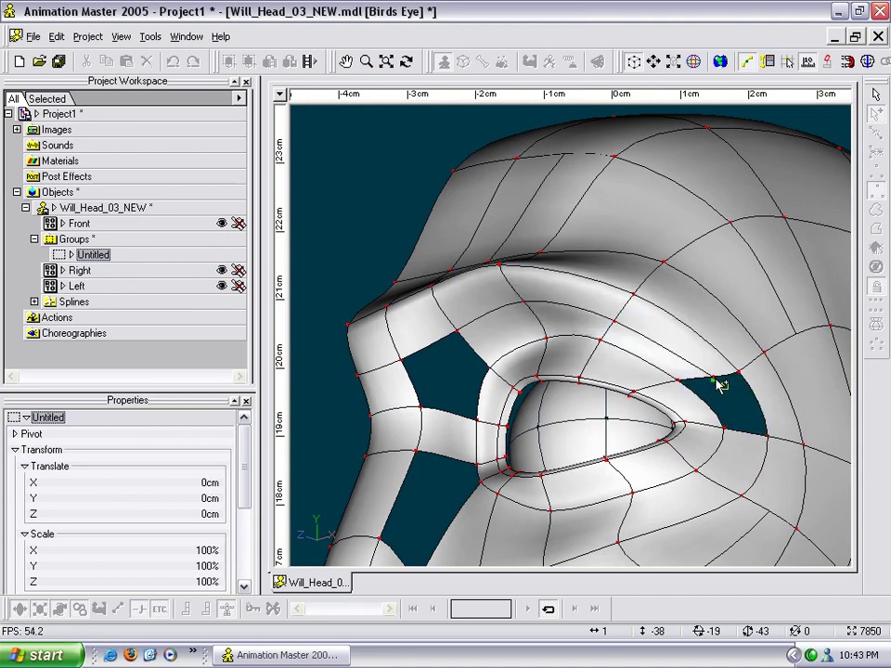
# Continue the ring around the outer corner and beneath the eye, ending at the centre line of the nose bridge.
pyautogui.click(752, 440)
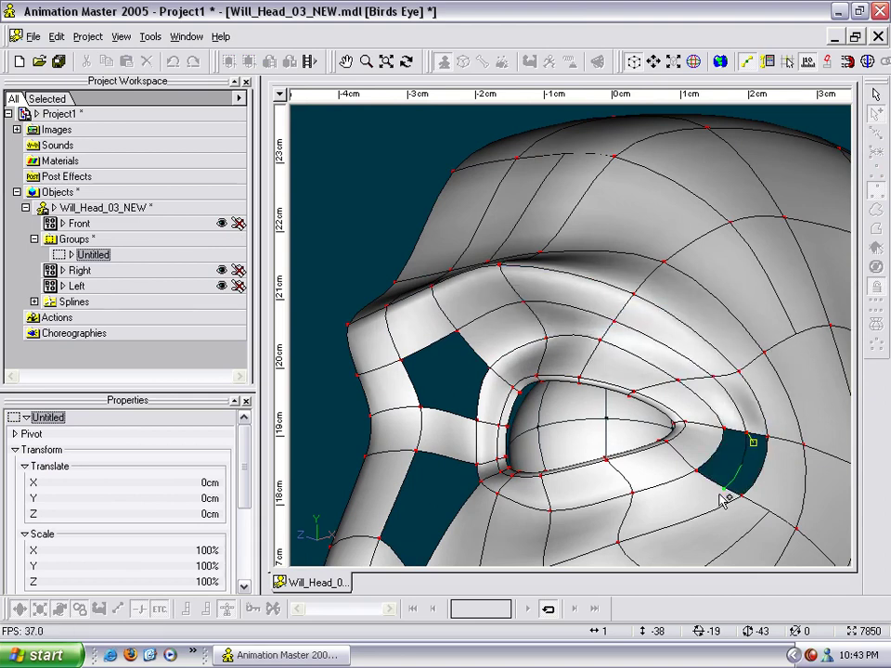
pyautogui.click(713, 494)
pyautogui.click(620, 519)
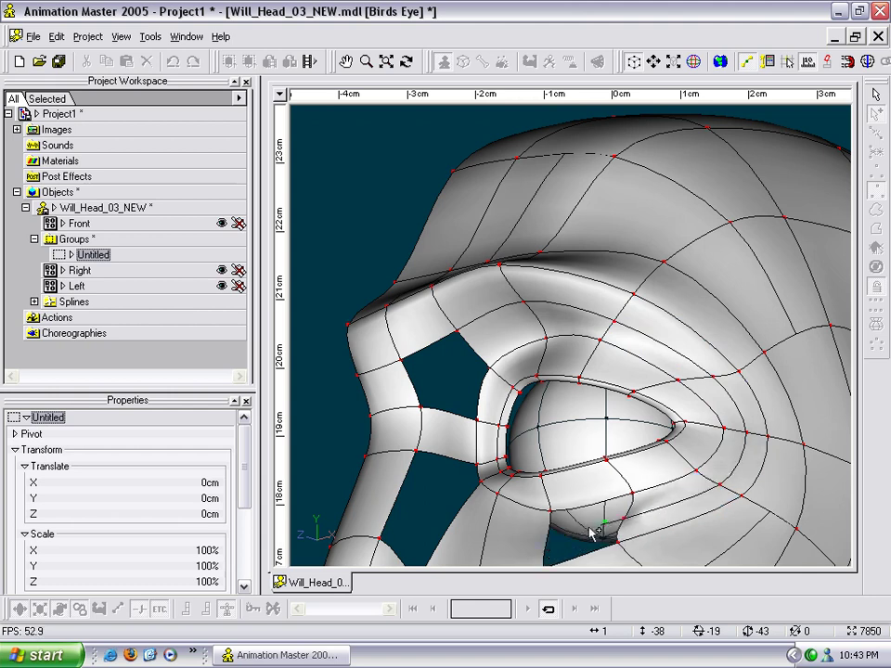
pyautogui.click(546, 541)
pyautogui.click(485, 539)
pyautogui.click(446, 532)
pyautogui.click(386, 494)
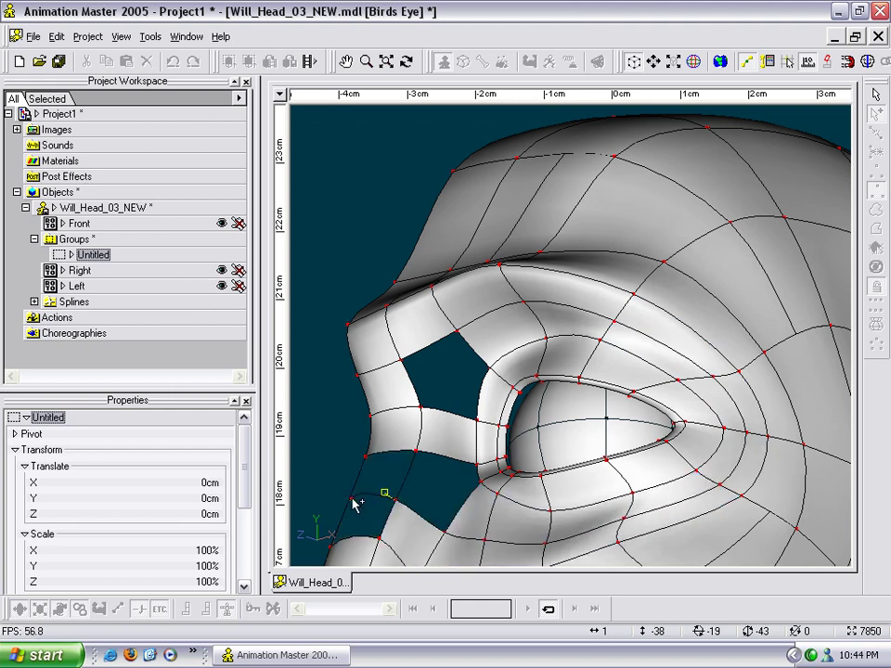
pyautogui.rightClick(352, 499)
# Close the hole below the inner eye corner with a five-point patch from its surrounding control points.
pyautogui.moveTo(529, 360); pyautogui.dragTo(673, 339, button='middle')
pyautogui.scroll(-1, 594, 348)
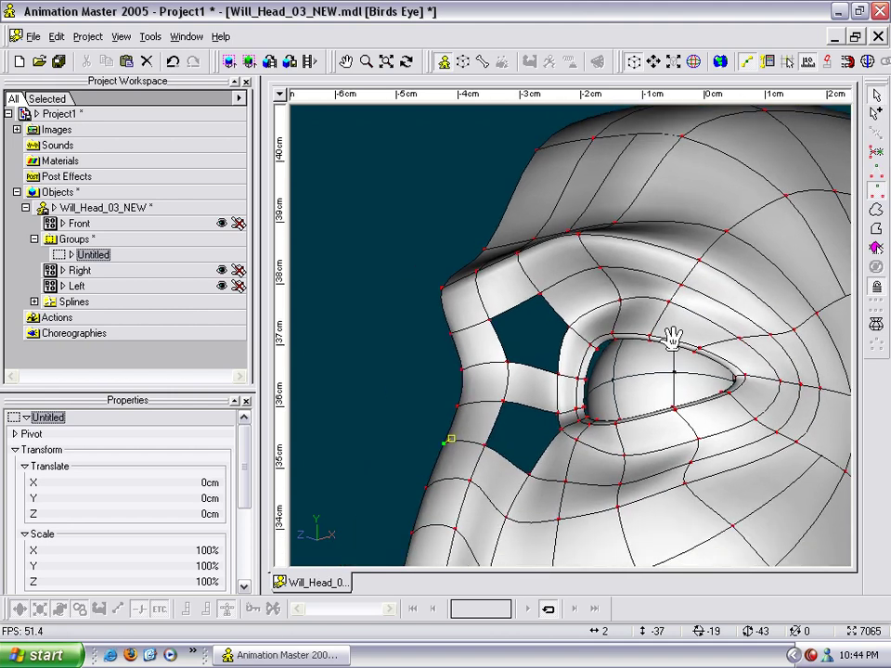
pyautogui.scroll(5, 653, 424)
pyautogui.click(634, 508)
pyautogui.moveTo(625, 488); pyautogui.dragTo(691, 523, button='middle')
pyautogui.click(485, 403)
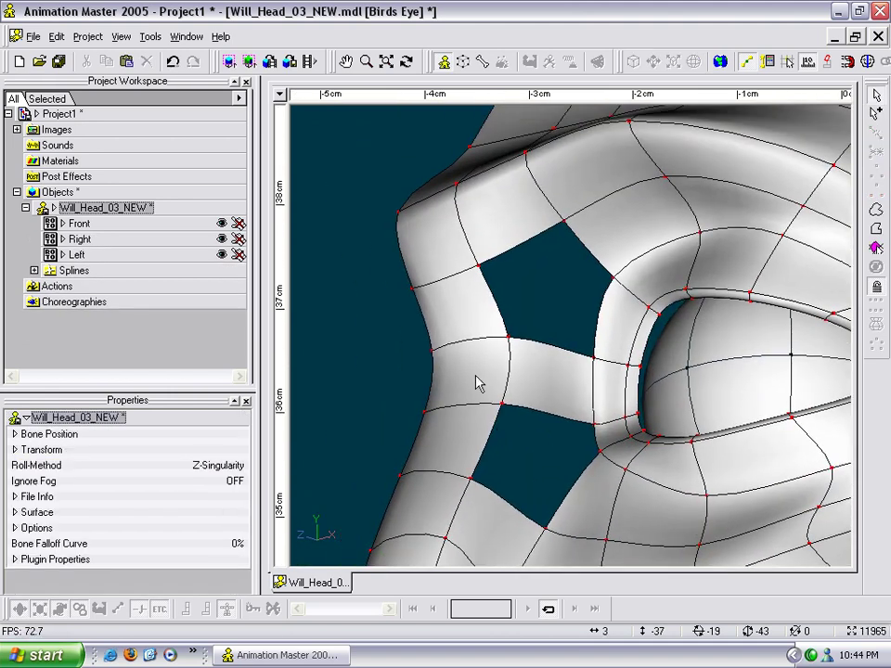
pyautogui.moveTo(601, 545); pyautogui.dragTo(607, 542)
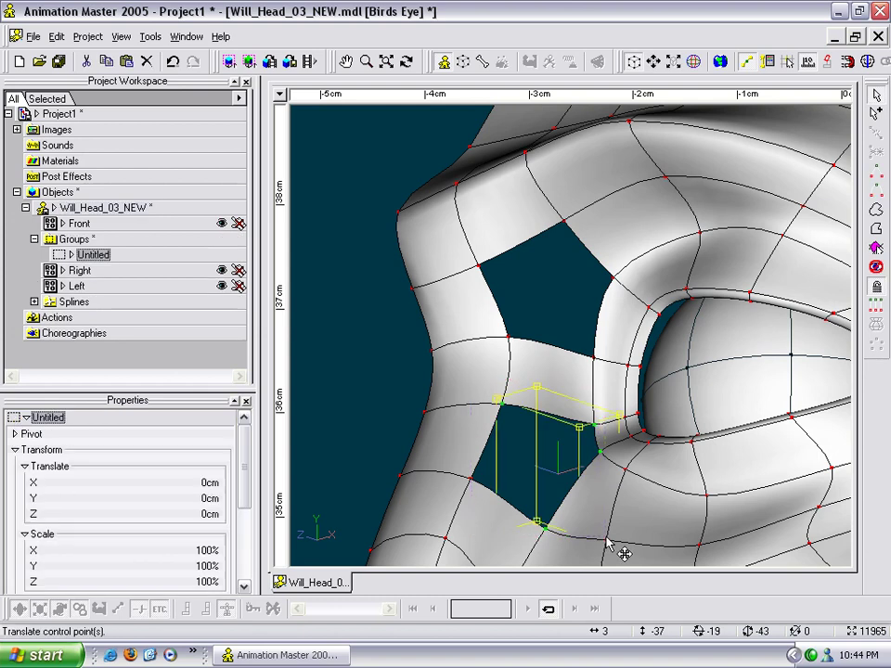
pyautogui.keyDown('shift'); pyautogui.click(471, 479); pyautogui.keyUp('shift')
pyautogui.click(875, 343)
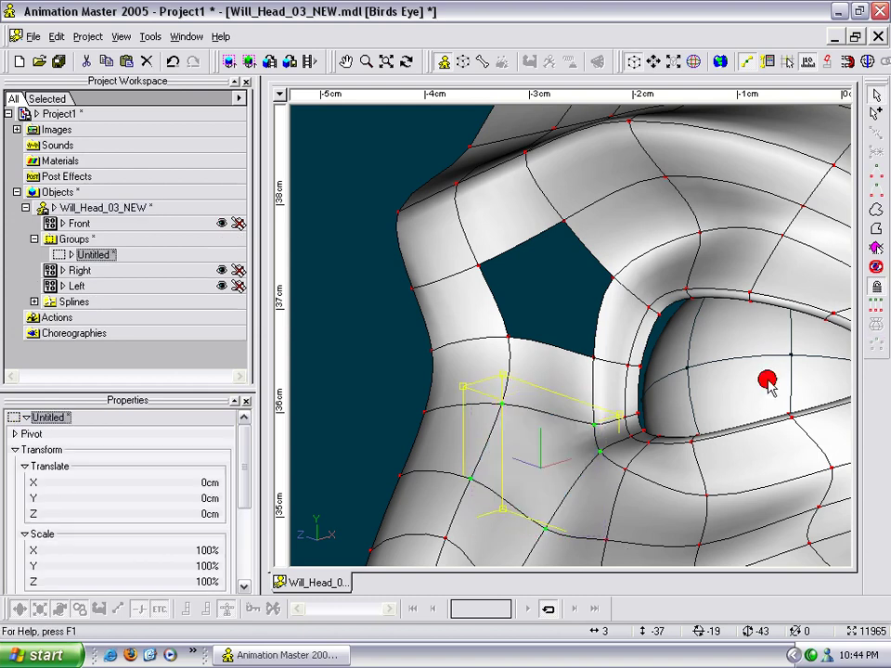
# Close the hole above the inner eye corner with a five-point patch from its surrounding control points.
pyautogui.click(477, 266)
pyautogui.keyDown('shift'); pyautogui.click(564, 221); pyautogui.keyUp('shift')
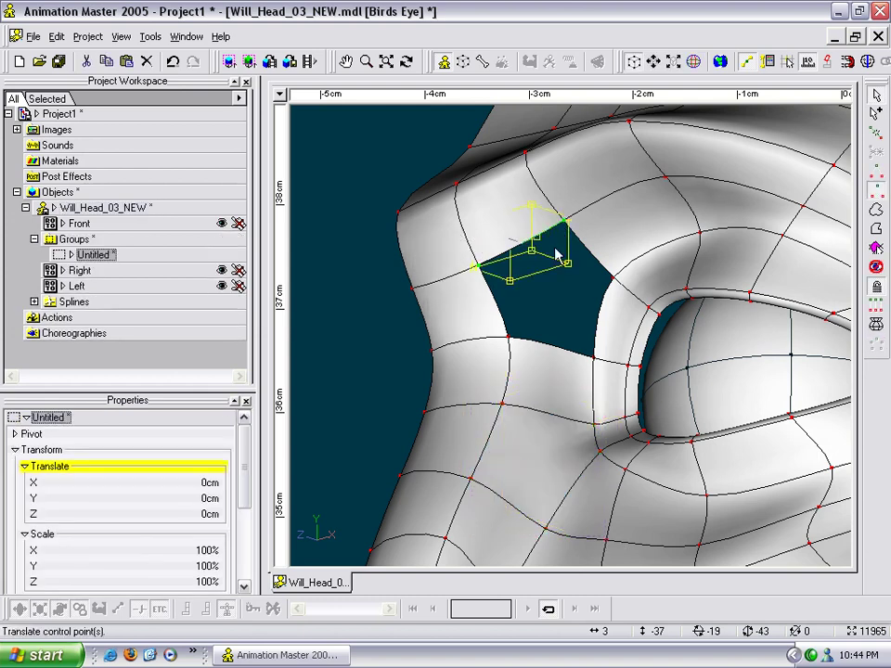
pyautogui.keyDown('shift'); pyautogui.click(507, 336); pyautogui.keyUp('shift')
pyautogui.keyDown('shift'); pyautogui.click(594, 357); pyautogui.keyUp('shift')
pyautogui.keyDown('shift'); pyautogui.click(612, 276); pyautogui.keyUp('shift')
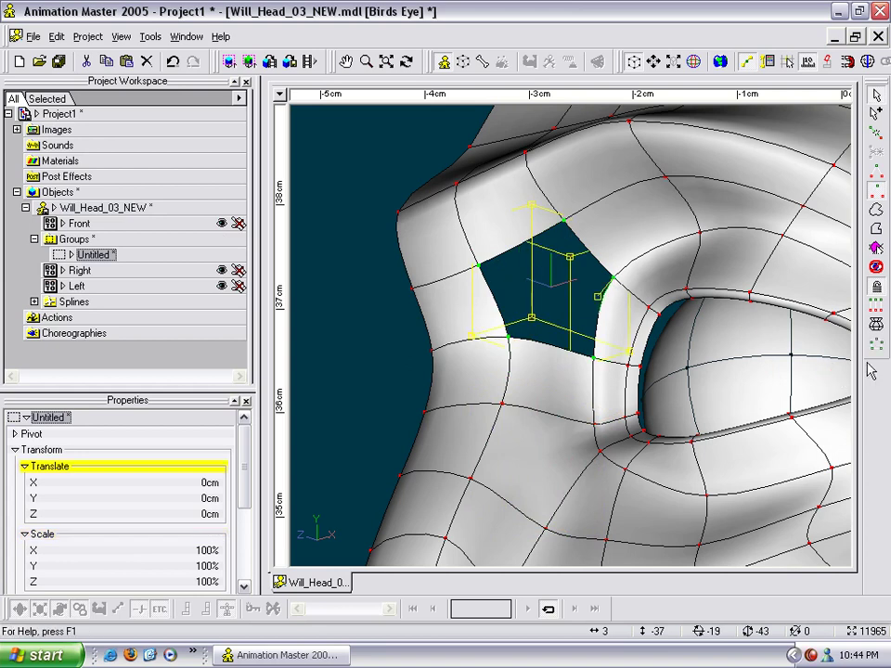
pyautogui.click(876, 344)
# Reposition the control points where the inner brow meets the nose bridge, working from the side.
pyautogui.scroll(-9, 680, 344)
pyautogui.press('t')
pyautogui.moveTo(682, 344); pyautogui.dragTo(627, 365)
pyautogui.scroll(5, 630, 373)
pyautogui.moveTo(635, 348); pyautogui.dragTo(584, 364, button='middle')
pyautogui.scroll(2, 603, 363)
pyautogui.press('t')
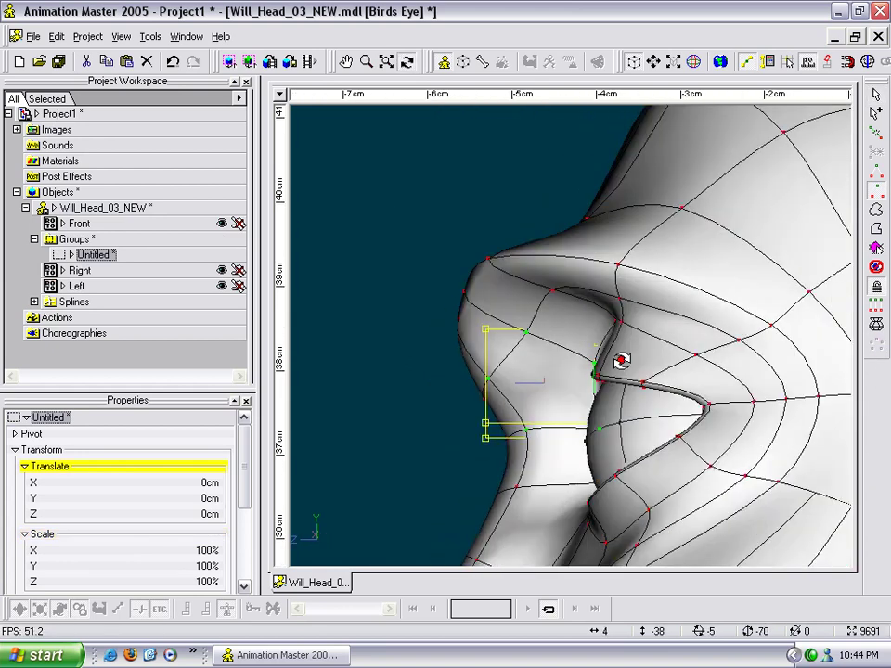
pyautogui.moveTo(621, 362); pyautogui.dragTo(585, 320)
pyautogui.press('t')
pyautogui.moveTo(552, 284); pyautogui.dragTo(507, 354)
pyautogui.click(510, 336)
pyautogui.press('t')
# Move the control points under the brow to deepen the fold above the upper eyelid.
pyautogui.moveTo(594, 345); pyautogui.dragTo(653, 372)
pyautogui.moveTo(687, 413); pyautogui.dragTo(584, 413)
pyautogui.press('Escape')
pyautogui.moveTo(739, 361); pyautogui.dragTo(780, 337)
pyautogui.press('t')
pyautogui.moveTo(707, 355); pyautogui.dragTo(573, 364)
pyautogui.moveTo(619, 342); pyautogui.dragTo(624, 360)
pyautogui.press('t')
pyautogui.moveTo(683, 361); pyautogui.dragTo(733, 377)
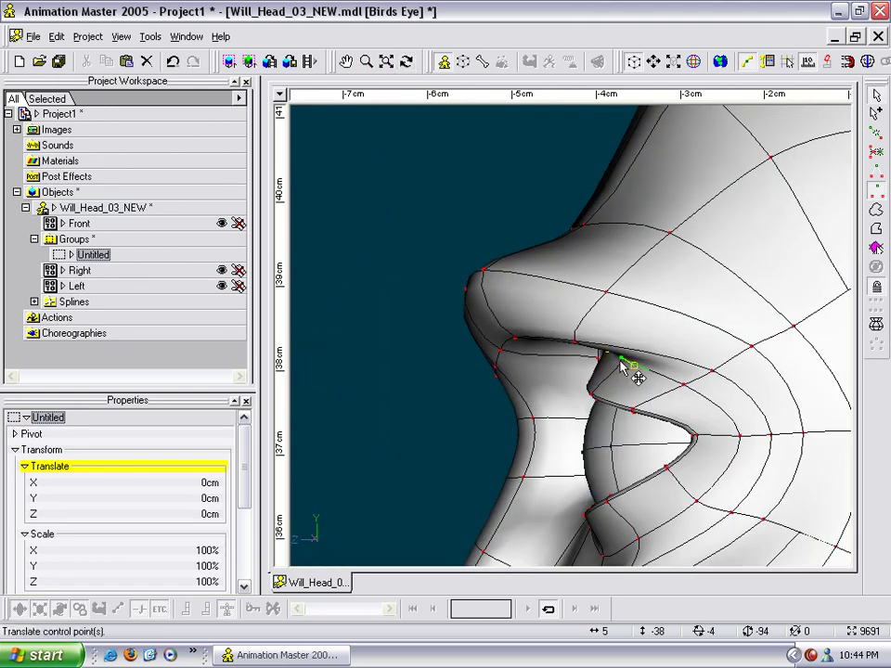
# Adjust the control point in the inner fold between the brow and the upper eyelid.
pyautogui.moveTo(575, 358); pyautogui.dragTo(754, 363)
pyautogui.press('t')
pyautogui.moveTo(606, 360); pyautogui.dragTo(616, 365)
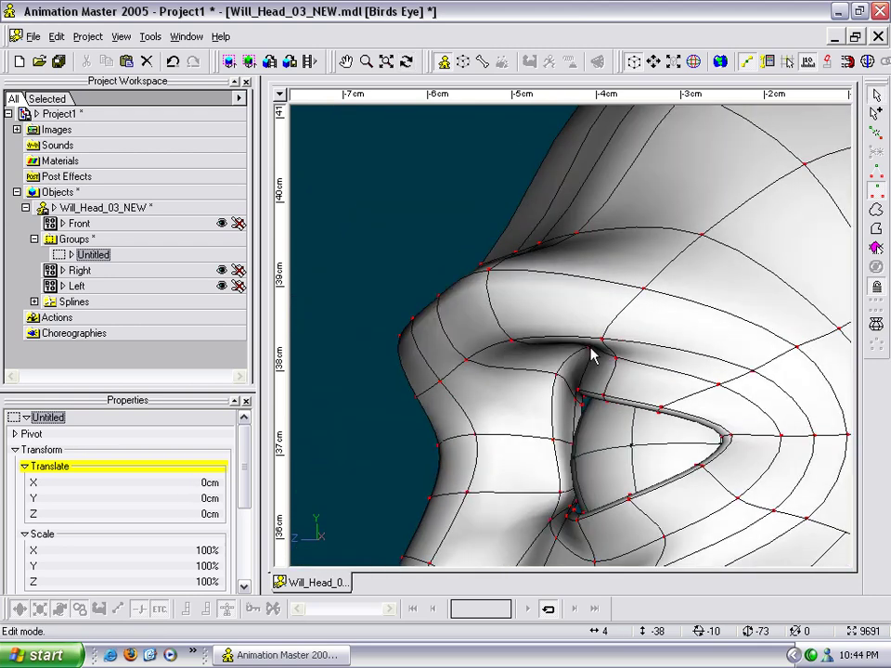
pyautogui.press('t')
pyautogui.moveTo(591, 347)
pyautogui.mouseDown()
pyautogui.moveTo(565, 355)
pyautogui.moveTo(733, 360)
pyautogui.moveTo(545, 360)
pyautogui.moveTo(599, 362)
pyautogui.mouseUp()
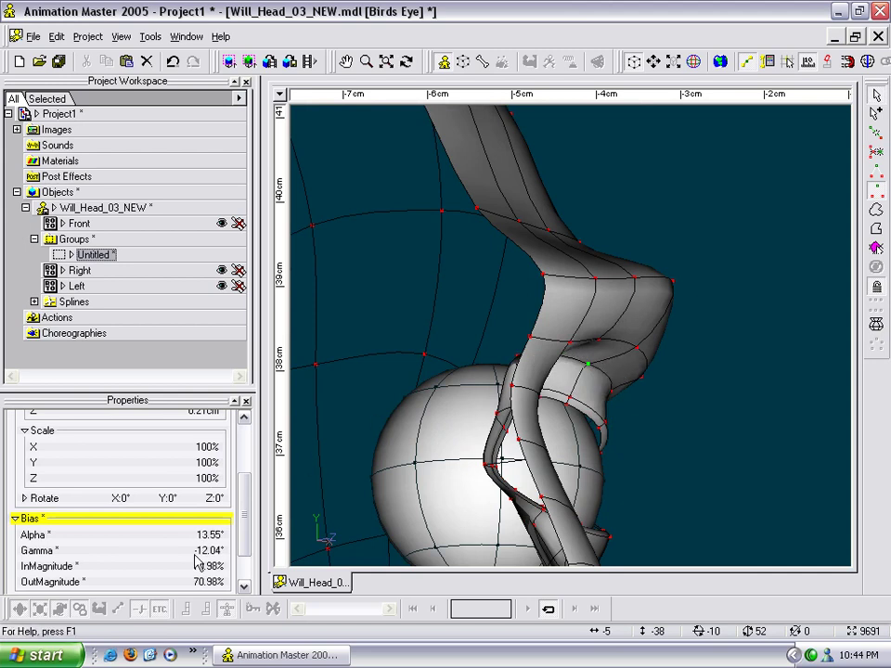
# Reset the bias of the selected point under the brow to Alpha 0°, Gamma 0°, InMagnitude 100% and OutMagnitude 100%.
pyautogui.scroll(-1, 237, 538)
pyautogui.click(220, 507)
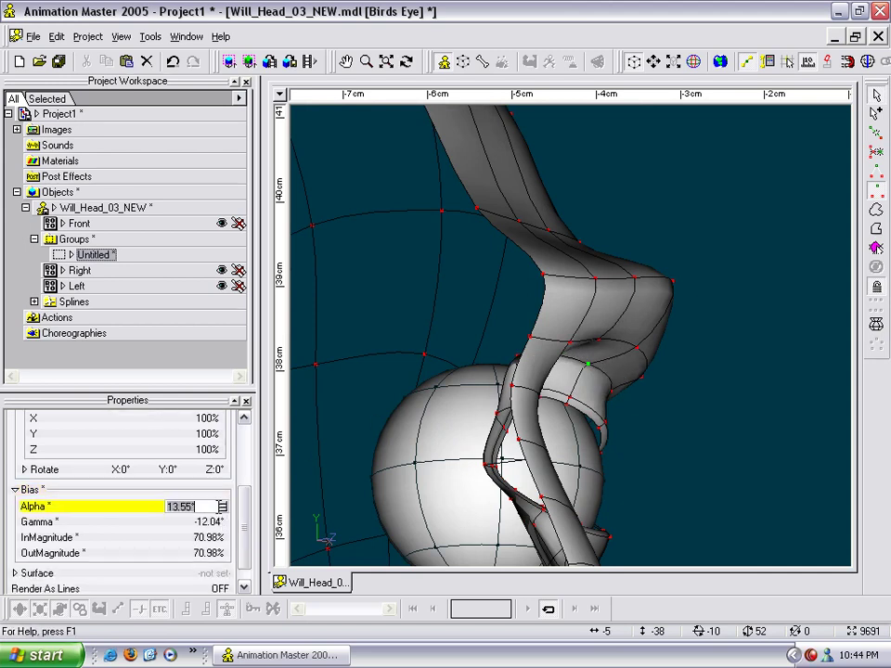
pyautogui.press('Return')
pyautogui.click(214, 524)
pyautogui.write('0')
pyautogui.press('Return')
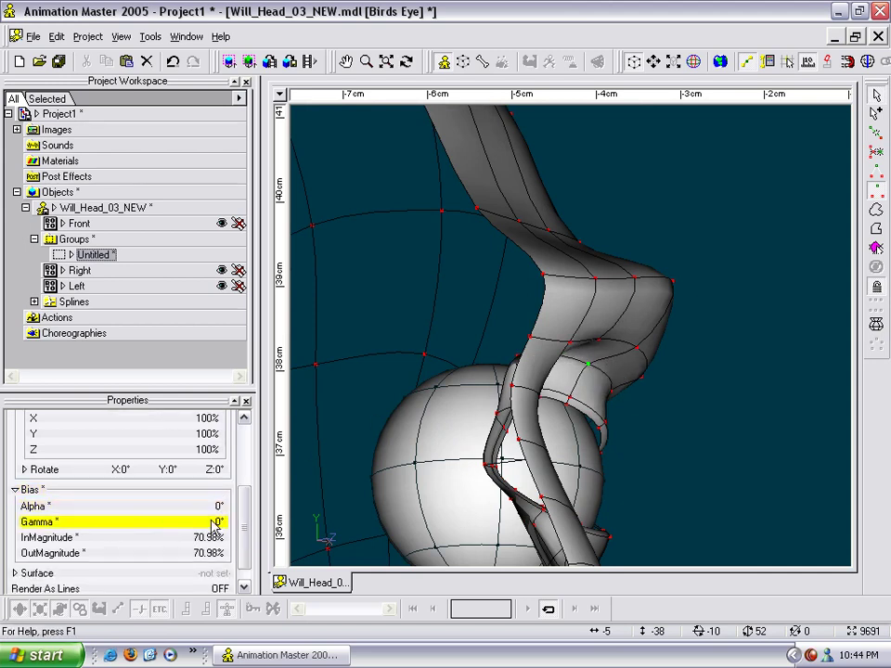
pyautogui.click(213, 536)
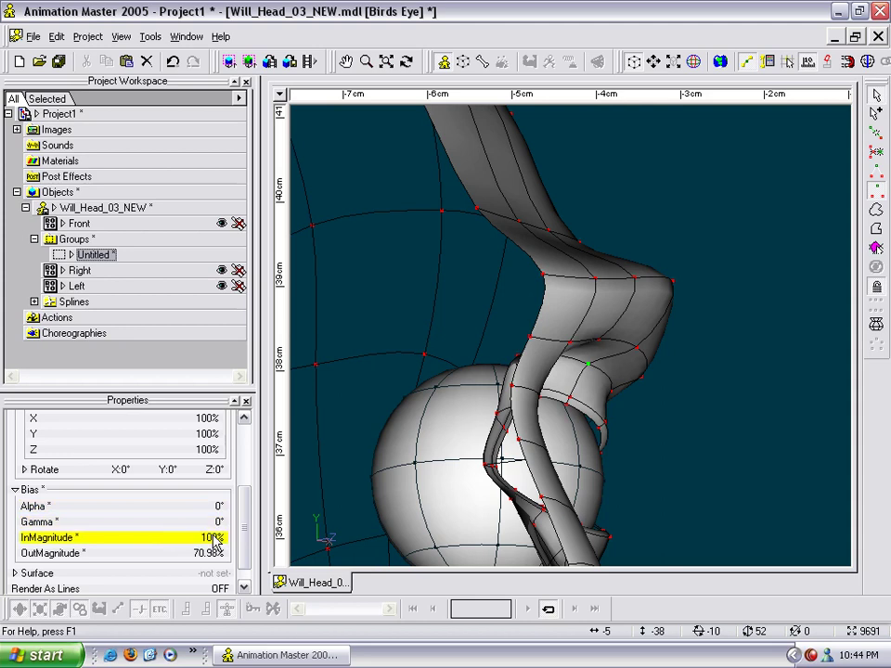
pyautogui.click(216, 554)
pyautogui.write('100')
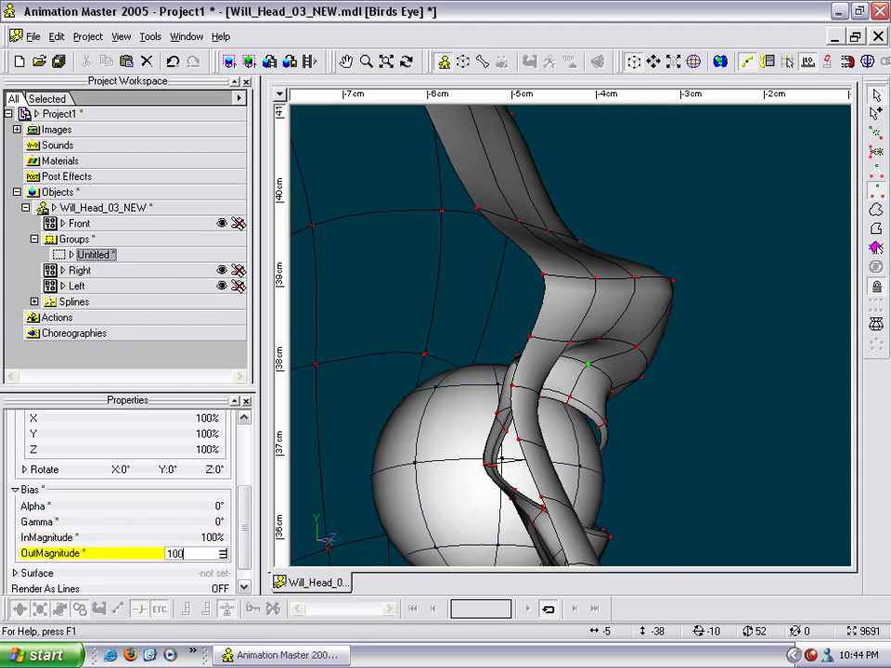
pyautogui.click(571, 405)
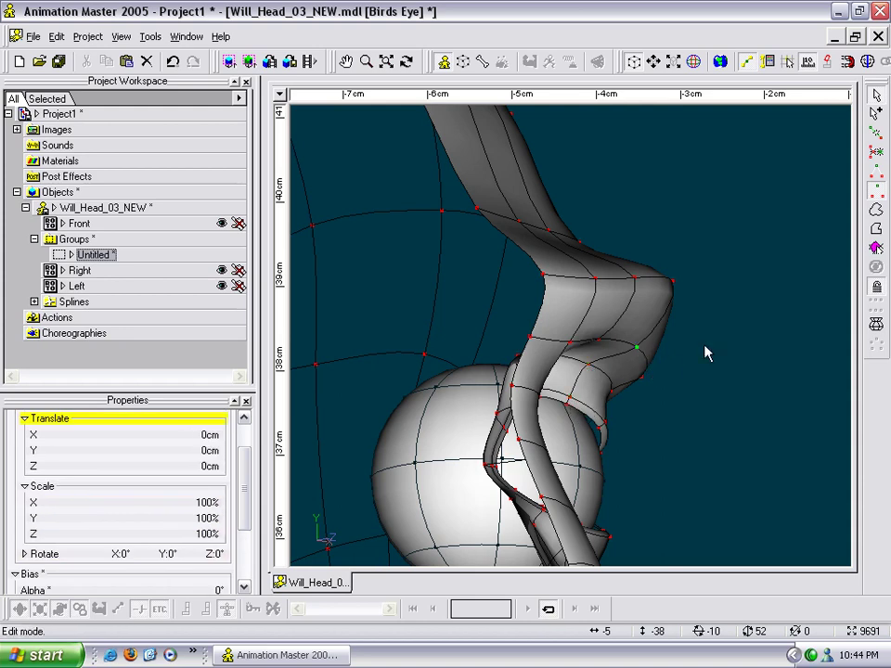
# Adjust the neighbouring control point beneath the brow, viewed from the inside of the head.
pyautogui.click(728, 315)
pyautogui.click(636, 349)
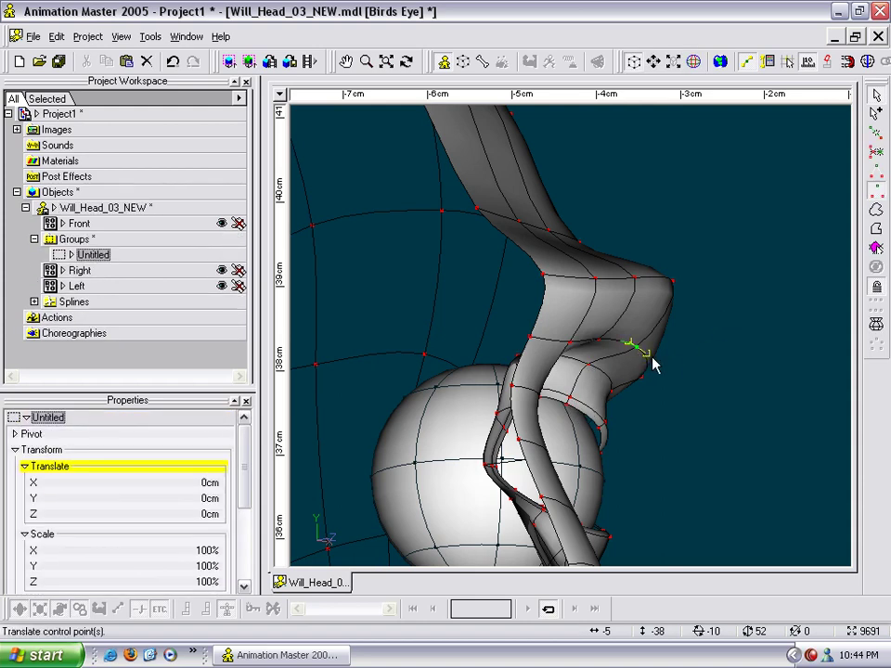
pyautogui.press('t')
pyautogui.moveTo(640, 362); pyautogui.dragTo(597, 317)
pyautogui.press('Escape')
# Shift the control point above the inner eye corner slightly outwards, viewed from below.
pyautogui.moveTo(564, 444); pyautogui.dragTo(623, 496)
pyautogui.press('t')
pyautogui.press('Escape')
pyautogui.click(648, 439)
pyautogui.press('t')
pyautogui.moveTo(648, 441); pyautogui.dragTo(672, 444)
pyautogui.press('Escape')
# Even out the control points along the upper eyelid fold, viewed from below.
pyautogui.press('t')
pyautogui.press('Escape')
pyautogui.moveTo(746, 451)
pyautogui.mouseDown()
pyautogui.moveTo(686, 454)
pyautogui.moveTo(734, 449)
pyautogui.moveTo(724, 453)
pyautogui.moveTo(802, 404)
pyautogui.moveTo(730, 451)
pyautogui.mouseUp()
pyautogui.press('t')
pyautogui.press('Escape')
pyautogui.press('t')
pyautogui.press('Escape')
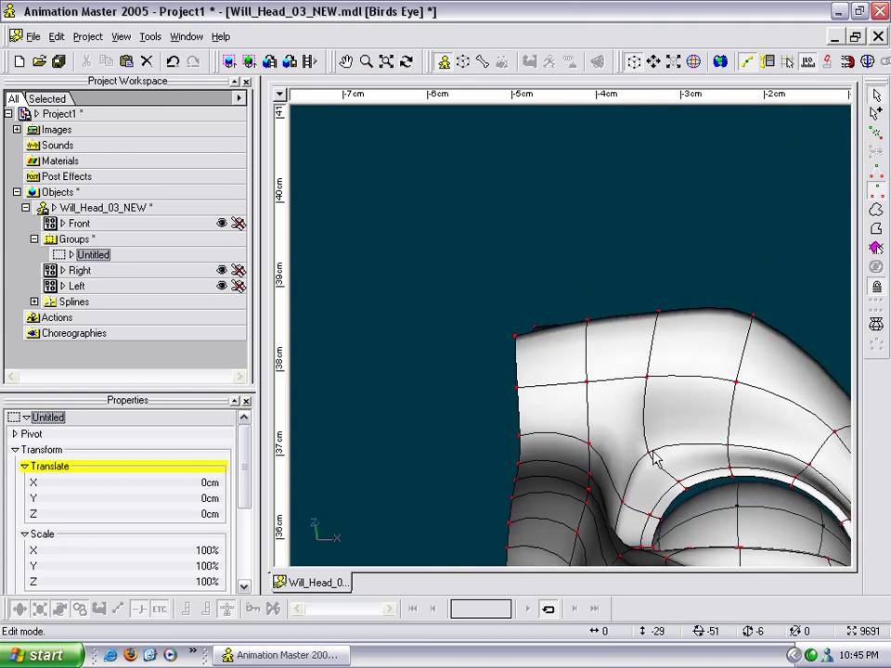
# Move the control points above the inner eye corner and beneath the brow slightly outwards.
pyautogui.moveTo(654, 453); pyautogui.dragTo(663, 448)
pyautogui.moveTo(647, 378); pyautogui.dragTo(664, 388)
pyautogui.moveTo(626, 503); pyautogui.dragTo(657, 440)
pyautogui.press('t')
pyautogui.scroll(-3, 656, 489)
# Refine the spacing of the control points around the inner part of the eye socket.
pyautogui.press('Escape')
pyautogui.moveTo(625, 374); pyautogui.dragTo(649, 373)
pyautogui.moveTo(643, 320); pyautogui.dragTo(678, 425)
pyautogui.press('t')
pyautogui.press('Escape')
pyautogui.press('t')
pyautogui.press('Escape')
# Adjust the control points beneath the outer part of the lower eyelid, viewed from the side.
pyautogui.press('m')
pyautogui.moveTo(691, 332); pyautogui.dragTo(673, 207)
pyautogui.press('z')
pyautogui.moveTo(673, 207); pyautogui.dragTo(741, 367)
pyautogui.moveTo(705, 401); pyautogui.dragTo(707, 362)
pyautogui.press('h')
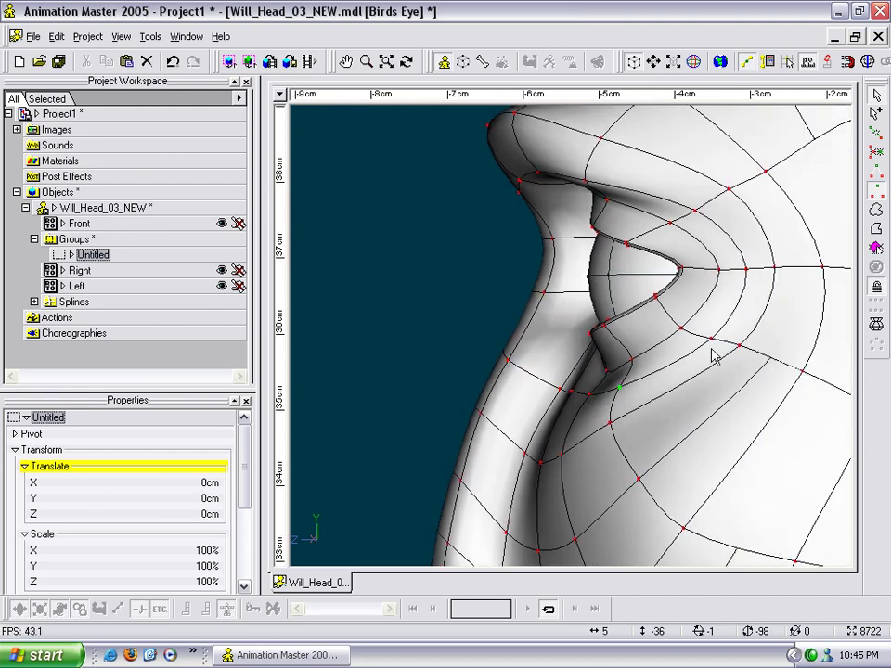
pyautogui.click(709, 340)
pyautogui.moveTo(608, 424); pyautogui.dragTo(652, 428)
pyautogui.press('t')
pyautogui.press('t')
pyautogui.press('t')
pyautogui.moveTo(544, 448); pyautogui.dragTo(694, 316)
# Move the control points at and just below the outer eye corner slightly towards the eye opening.
pyautogui.press('t')
pyautogui.press('t')
pyautogui.press('t')
pyautogui.moveTo(660, 283); pyautogui.dragTo(631, 297)
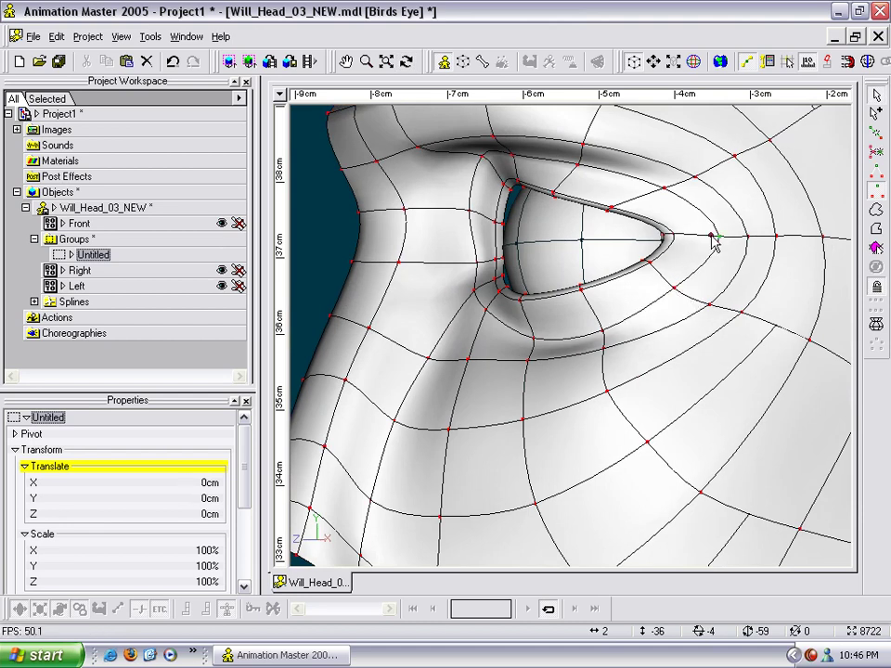
pyautogui.moveTo(713, 241); pyautogui.dragTo(709, 244)
pyautogui.moveTo(713, 304); pyautogui.dragTo(711, 300)
pyautogui.moveTo(608, 357); pyautogui.dragTo(648, 361)
pyautogui.press('t')
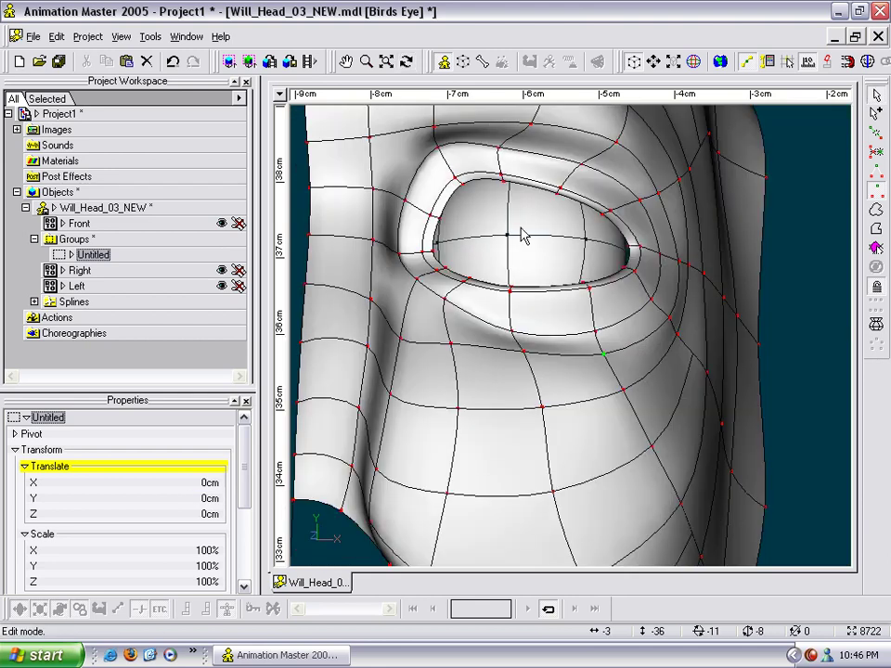
# Raise the control points along the lower eyelid and the crease beneath it in the shaded front view.
pyautogui.press('1')
pyautogui.press('4')
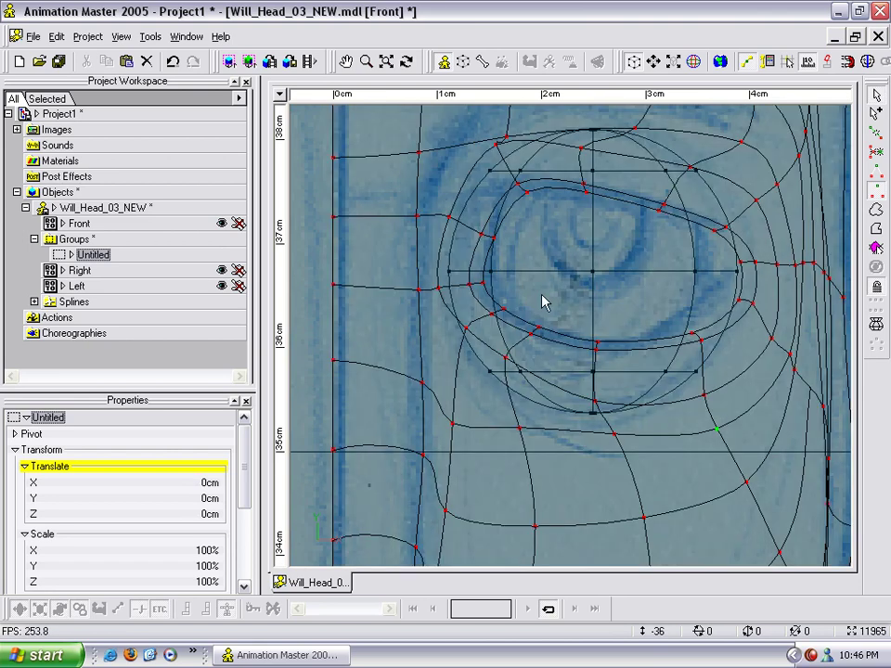
pyautogui.scroll(-3, 574, 362)
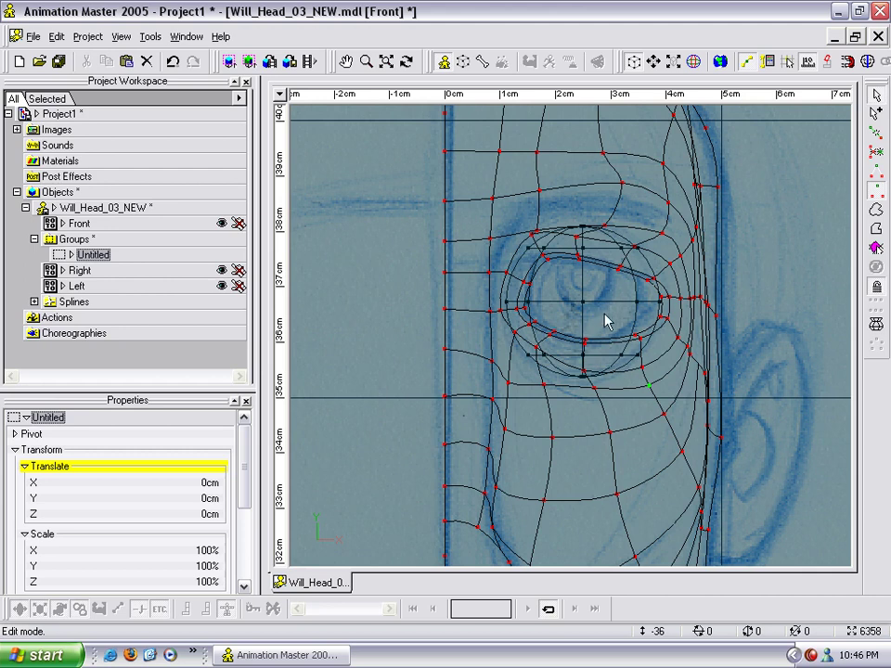
pyautogui.press('6')
pyautogui.scroll(3, 586, 357)
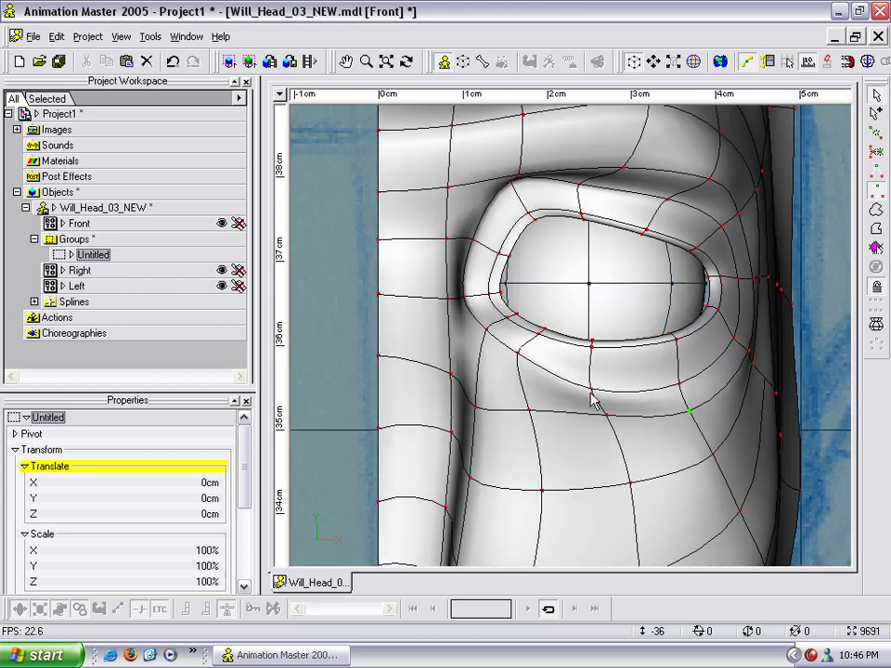
pyautogui.moveTo(592, 369); pyautogui.dragTo(682, 368)
pyautogui.moveTo(603, 416); pyautogui.dragTo(607, 398)
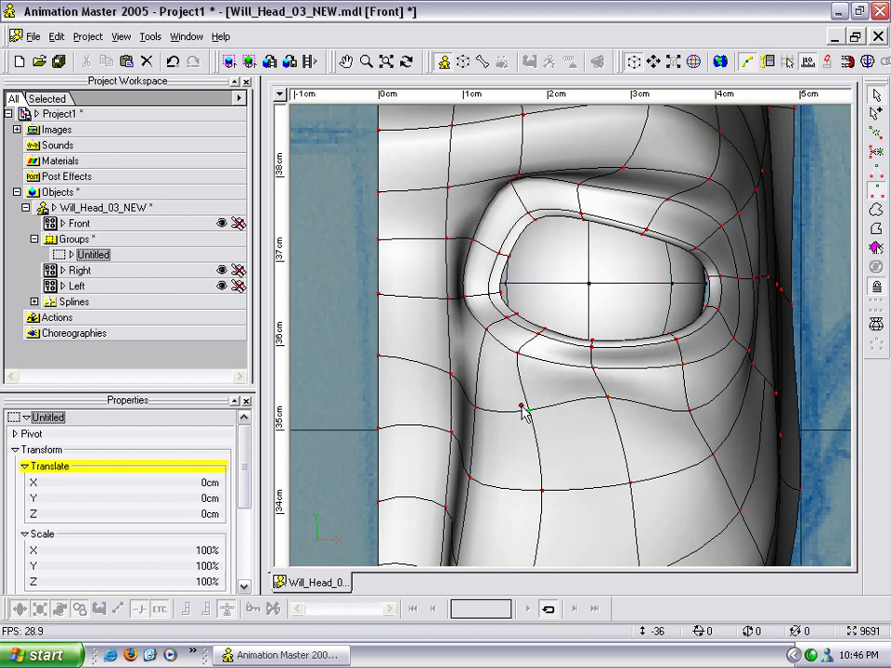
pyautogui.moveTo(526, 414); pyautogui.dragTo(484, 387)
# Shift the control points on the upper cheek beneath the lower eyelid, viewed from below.
pyautogui.press('t')
pyautogui.moveTo(766, 398); pyautogui.dragTo(640, 404)
pyautogui.press('t')
pyautogui.press('t')
pyautogui.moveTo(686, 374)
pyautogui.mouseDown()
pyautogui.moveTo(737, 374)
pyautogui.moveTo(748, 386)
pyautogui.moveTo(748, 362)
pyautogui.moveTo(704, 372)
pyautogui.mouseUp()
pyautogui.press('t')
pyautogui.moveTo(671, 430); pyautogui.dragTo(669, 413)
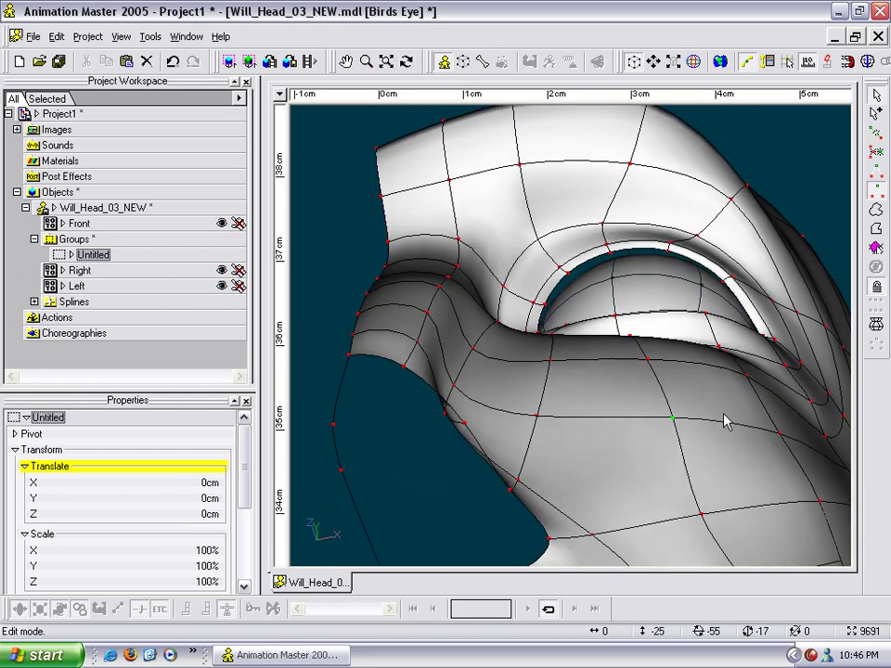
pyautogui.press('t')
pyautogui.moveTo(790, 438); pyautogui.dragTo(724, 376)
pyautogui.scroll(3, 714, 338)
pyautogui.moveTo(709, 303); pyautogui.dragTo(711, 392)
# Adjust the control point above the inner eye corner, viewed at an angle from the side.
pyautogui.press('t')
pyautogui.scroll(-3, 770, 298)
pyautogui.press('t')
pyautogui.scroll(-3, 733, 325)
pyautogui.press('m')
pyautogui.scroll(1, 698, 358)
pyautogui.moveTo(610, 285)
pyautogui.mouseDown()
pyautogui.moveTo(606, 293)
pyautogui.moveTo(652, 282)
pyautogui.moveTo(610, 304)
pyautogui.mouseUp()
pyautogui.press('t')
pyautogui.press('t')
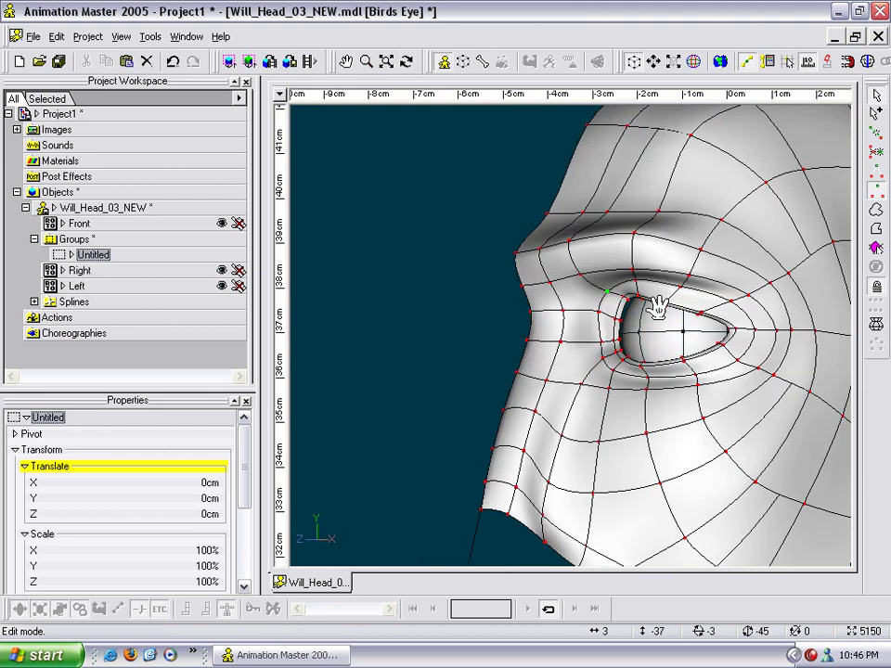
# Even out the control points along the lower eyelid crease from the inner to the outer eye corner.
pyautogui.scroll(4, 673, 351)
pyautogui.moveTo(646, 373)
pyautogui.mouseDown()
pyautogui.moveTo(603, 361)
pyautogui.moveTo(606, 370)
pyautogui.moveTo(560, 366)
pyautogui.moveTo(645, 361)
pyautogui.moveTo(652, 345)
pyautogui.moveTo(623, 372)
pyautogui.mouseUp()
pyautogui.scroll(2, 614, 363)
pyautogui.press('t')
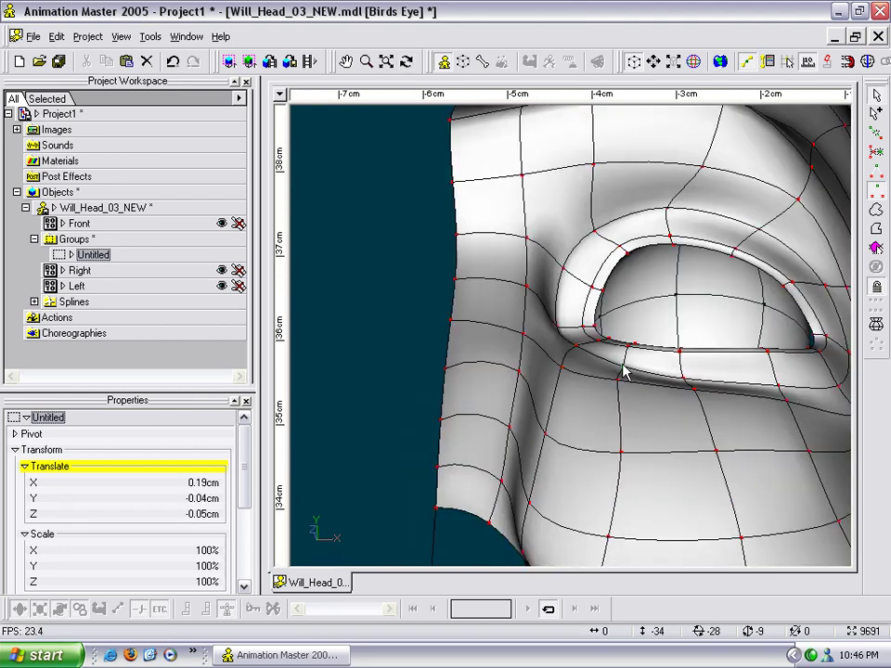
pyautogui.moveTo(688, 388); pyautogui.dragTo(647, 354)
pyautogui.moveTo(714, 356); pyautogui.dragTo(705, 354)
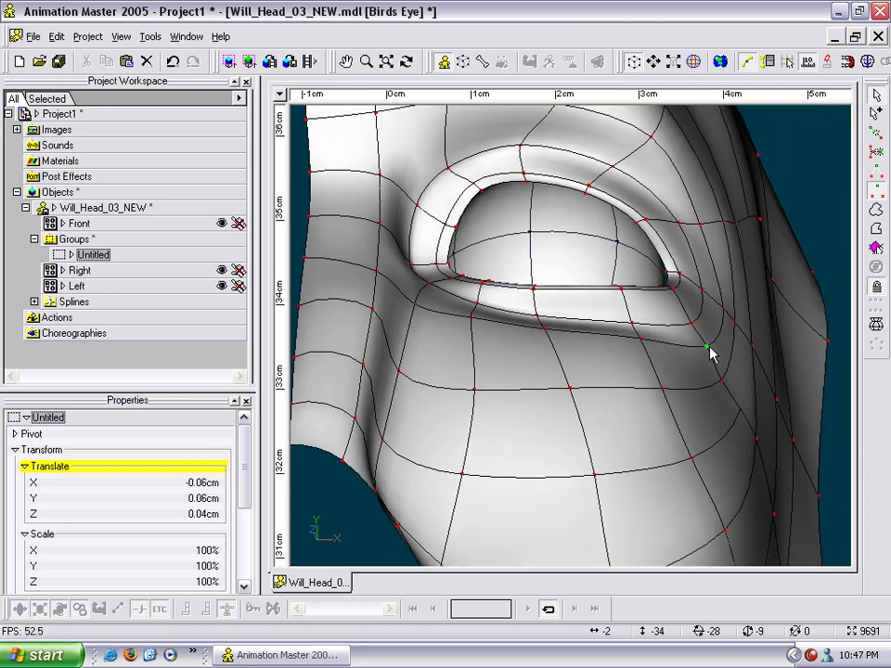
pyautogui.moveTo(695, 330); pyautogui.dragTo(557, 331)
pyautogui.press('t')
pyautogui.moveTo(693, 323); pyautogui.dragTo(733, 322)
pyautogui.press('t')
pyautogui.press('t')
# Refine the control points of the upper eyelid and the inner part of the eye socket.
pyautogui.moveTo(673, 291); pyautogui.dragTo(669, 373)
pyautogui.press('m')
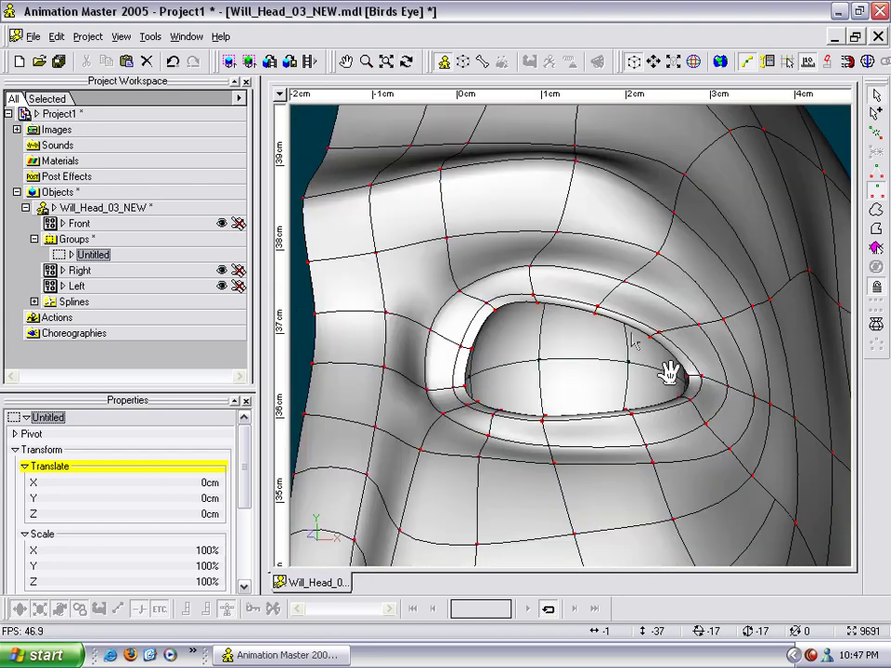
pyautogui.press('t')
pyautogui.moveTo(641, 320); pyautogui.dragTo(495, 367)
pyautogui.press('m')
pyautogui.moveTo(668, 324); pyautogui.dragTo(524, 265)
pyautogui.press('t')
pyautogui.press('m')
pyautogui.moveTo(493, 229); pyautogui.dragTo(595, 308)
pyautogui.moveTo(532, 261)
pyautogui.mouseDown()
pyautogui.moveTo(555, 274)
pyautogui.moveTo(543, 278)
pyautogui.mouseUp()
pyautogui.moveTo(403, 297); pyautogui.dragTo(423, 297)
pyautogui.moveTo(416, 350); pyautogui.dragTo(498, 396)
# Shift the control points beneath the brow and above the inner eye corner slightly outwards.
pyautogui.press('t')
pyautogui.moveTo(433, 210); pyautogui.dragTo(457, 211)
pyautogui.moveTo(436, 301); pyautogui.dragTo(488, 245)
pyautogui.press('t')
pyautogui.moveTo(430, 349); pyautogui.dragTo(446, 353)
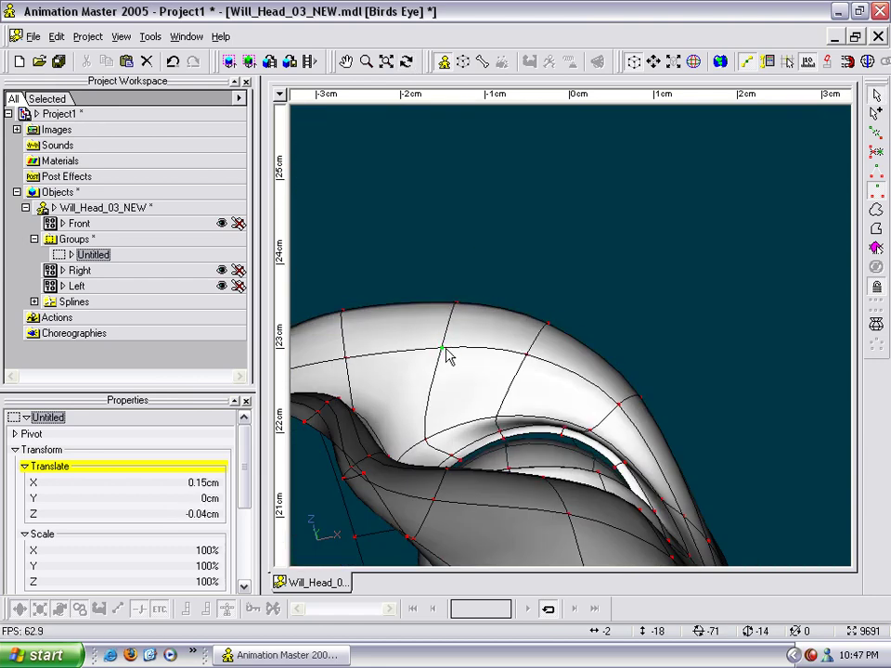
pyautogui.moveTo(427, 439); pyautogui.dragTo(433, 443)
pyautogui.press('t')
pyautogui.moveTo(452, 431); pyautogui.dragTo(460, 479)
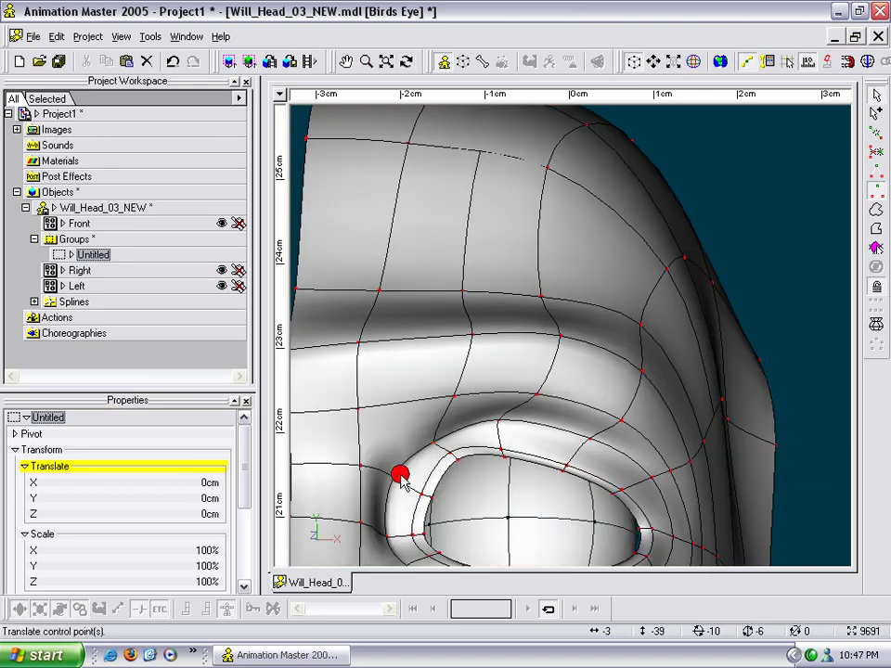
pyautogui.click(398, 480)
# Reposition the control points around the lips and below the mouth corner, viewed from the side.
pyautogui.scroll(-3, 462, 448)
pyautogui.moveTo(518, 398); pyautogui.dragTo(682, 291)
pyautogui.scroll(6, 656, 325)
pyautogui.moveTo(656, 362); pyautogui.dragTo(601, 324, button='middle')
pyautogui.scroll(5, 600, 324)
pyautogui.moveTo(593, 406); pyautogui.dragTo(581, 405)
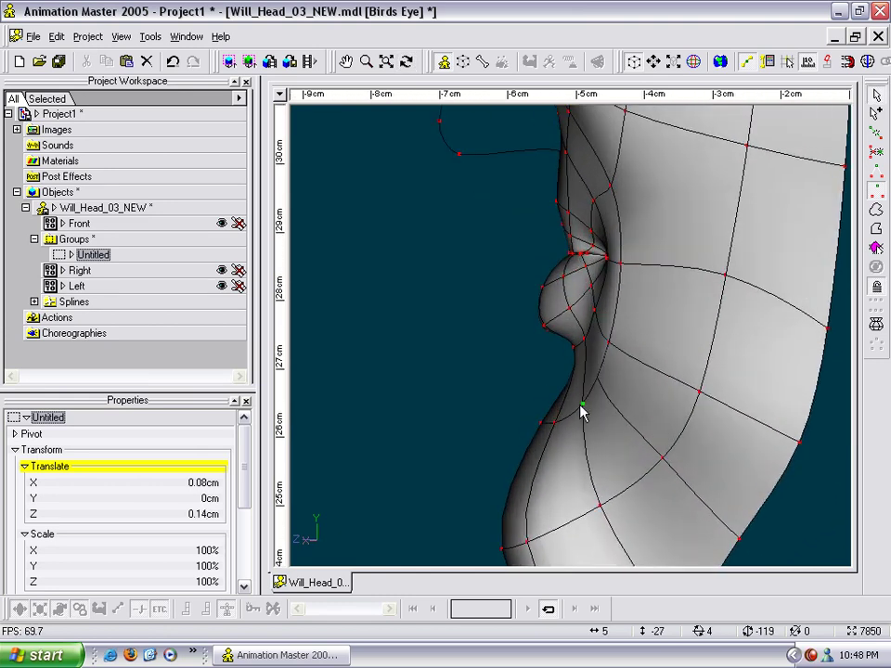
pyautogui.moveTo(608, 344); pyautogui.dragTo(623, 334)
pyautogui.moveTo(622, 266)
pyautogui.mouseDown()
pyautogui.moveTo(638, 260)
pyautogui.moveTo(635, 267)
pyautogui.mouseUp()
pyautogui.moveTo(595, 310); pyautogui.dragTo(602, 309)
# Adjust the control points around the mouth corner and on the cheek just above it.
pyautogui.moveTo(608, 258); pyautogui.dragTo(693, 239)
pyautogui.press('t')
pyautogui.click(664, 239)
pyautogui.press('t')
pyautogui.moveTo(624, 209); pyautogui.dragTo(670, 165)
pyautogui.press('t')
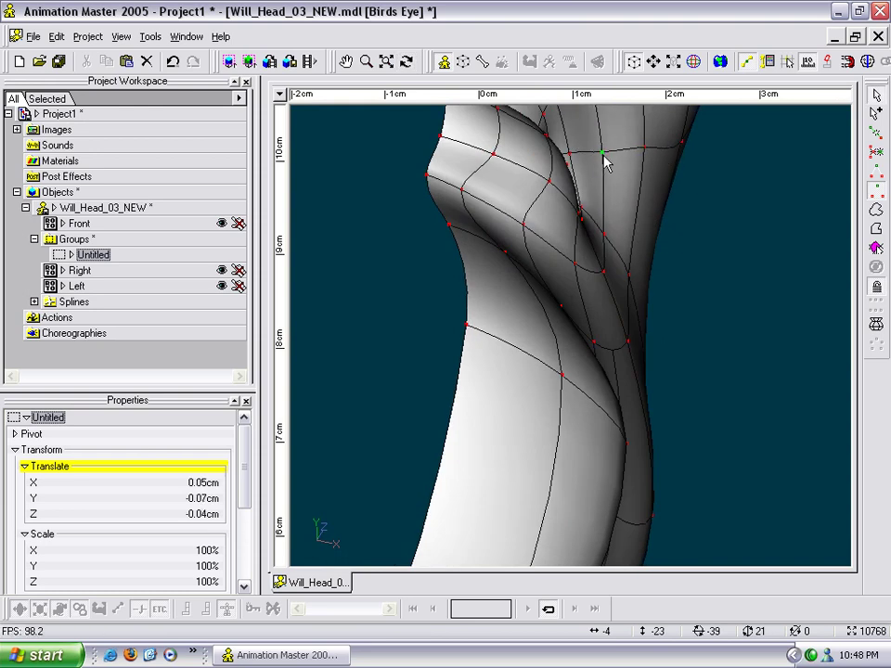
pyautogui.press('t')
pyautogui.moveTo(644, 158); pyautogui.dragTo(591, 212)
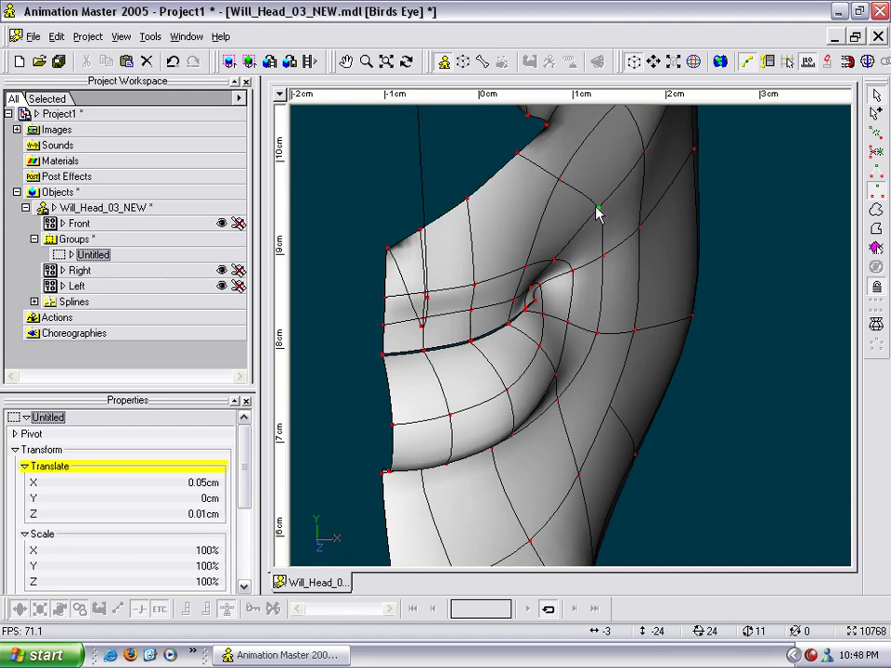
pyautogui.moveTo(645, 153); pyautogui.dragTo(634, 152)
pyautogui.moveTo(598, 208); pyautogui.dragTo(543, 195)
# Adjust the cheek control point diagonally above and outside the mouth corner, viewed from the side.
pyautogui.press('t')
pyautogui.scroll(-3, 546, 196)
pyautogui.press('m')
pyautogui.moveTo(601, 194); pyautogui.dragTo(626, 221)
pyautogui.scroll(-8, 626, 247)
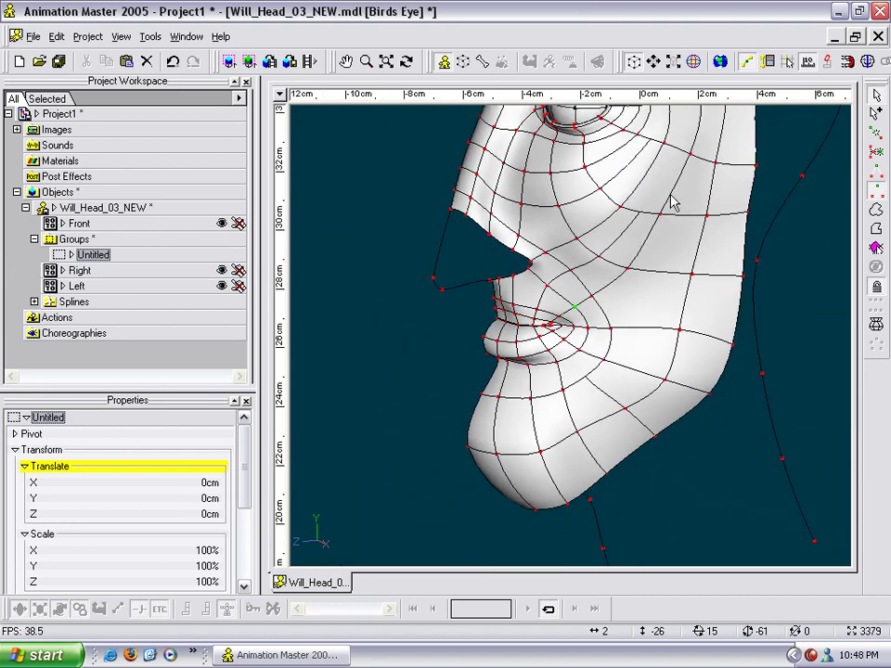
pyautogui.scroll(8, 627, 311)
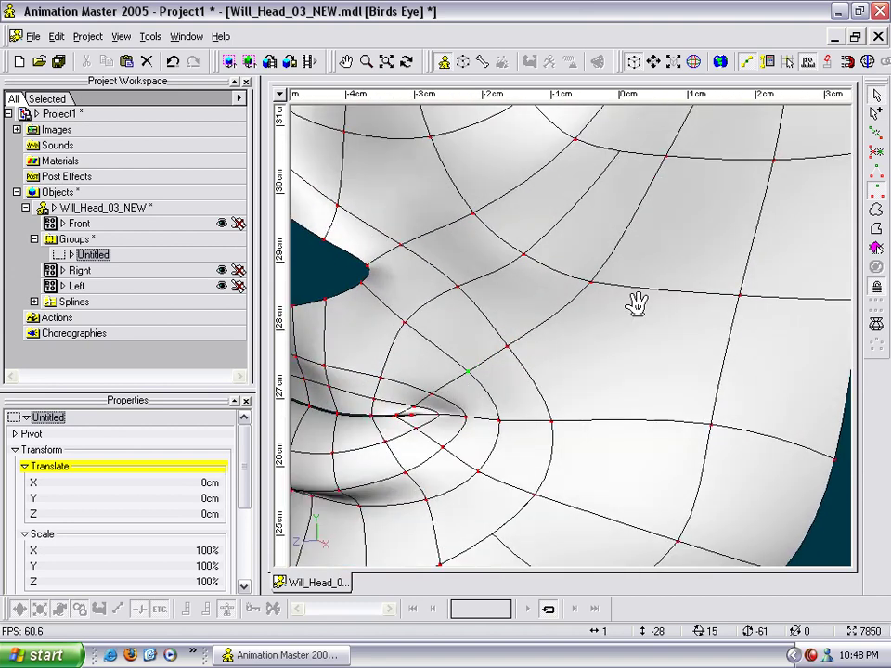
pyautogui.moveTo(557, 349)
pyautogui.mouseDown()
pyautogui.moveTo(575, 328)
pyautogui.moveTo(597, 261)
pyautogui.moveTo(604, 274)
pyautogui.moveTo(564, 339)
pyautogui.moveTo(558, 333)
pyautogui.mouseUp()
pyautogui.scroll(-5, 557, 349)
# Push the cheek control points between eye and mouth outwards by about 0.18 cm and 0.08 cm in X, viewed from below.
pyautogui.press('t')
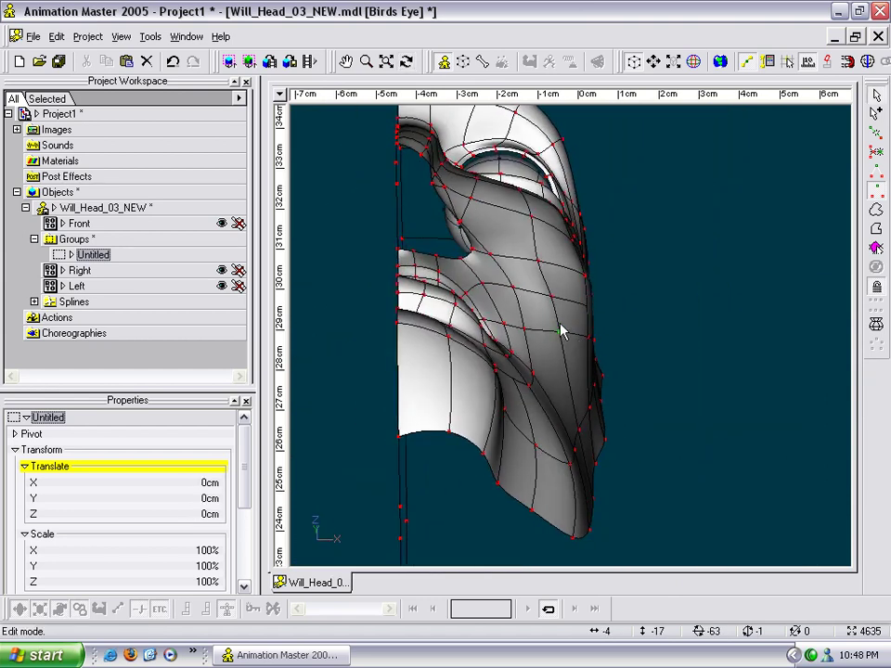
pyautogui.scroll(6, 559, 327)
pyautogui.moveTo(569, 281); pyautogui.dragTo(562, 339, button='middle')
pyautogui.moveTo(503, 253); pyautogui.dragTo(516, 253)
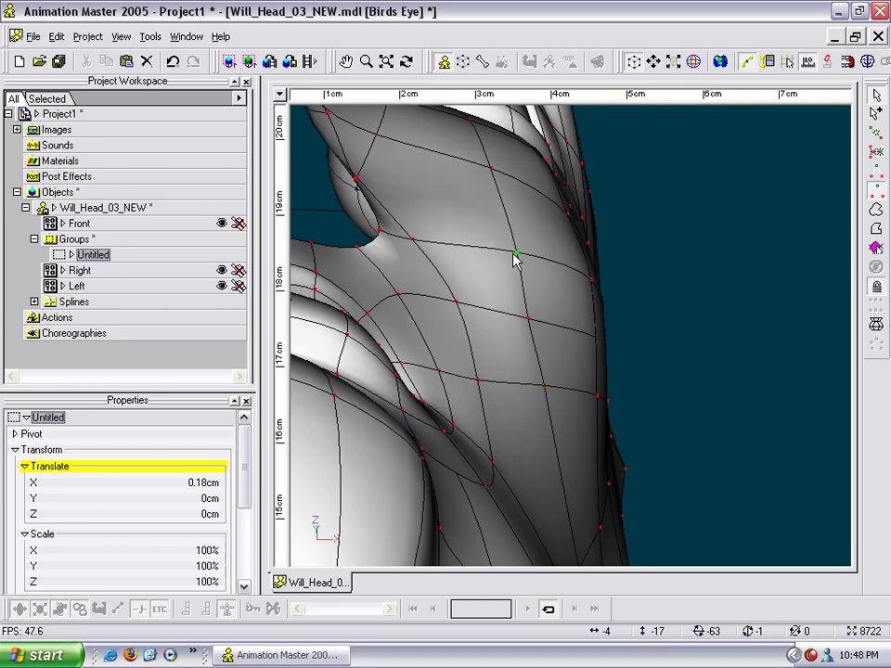
pyautogui.moveTo(527, 319); pyautogui.dragTo(530, 321)
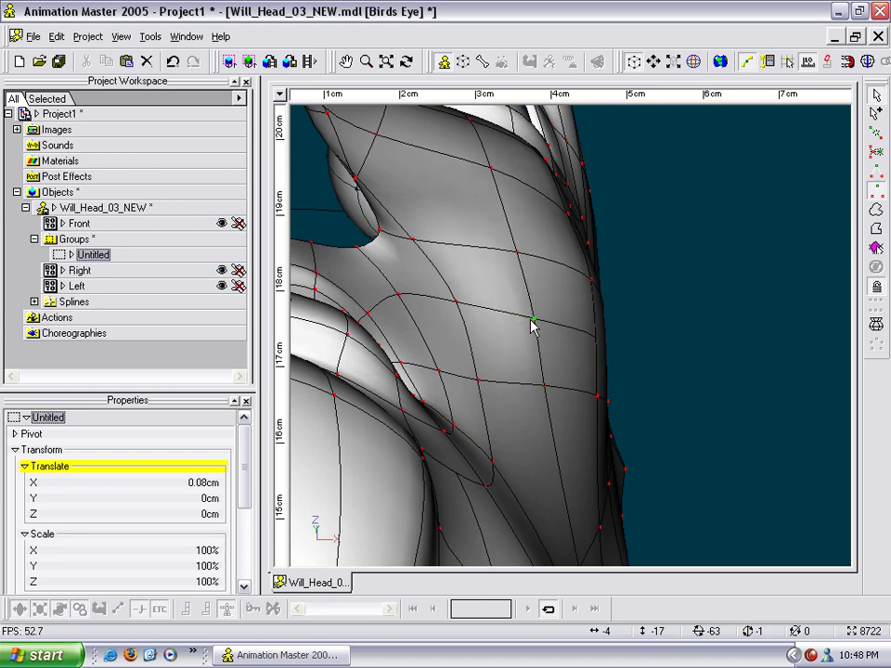
pyautogui.moveTo(534, 321); pyautogui.dragTo(546, 341, button='middle')
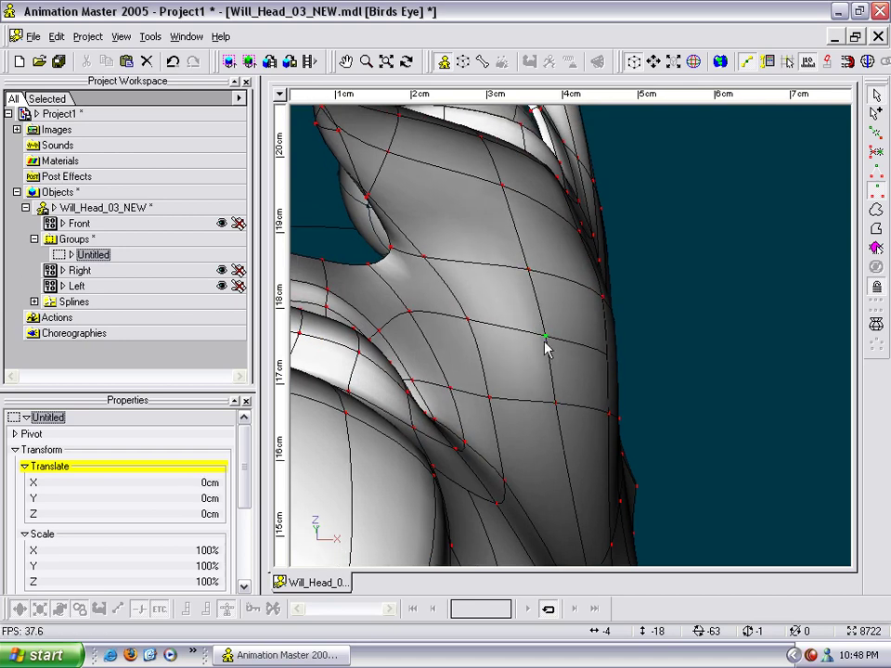
pyautogui.moveTo(556, 402); pyautogui.dragTo(557, 411)
# Shift the control points on the spline rings just below the mouth corner, viewed from below.
pyautogui.scroll(-4, 560, 411)
pyautogui.moveTo(578, 389); pyautogui.dragTo(594, 297, button='middle')
pyautogui.press('t')
pyautogui.moveTo(571, 331); pyautogui.dragTo(567, 331)
pyautogui.scroll(7, 568, 331)
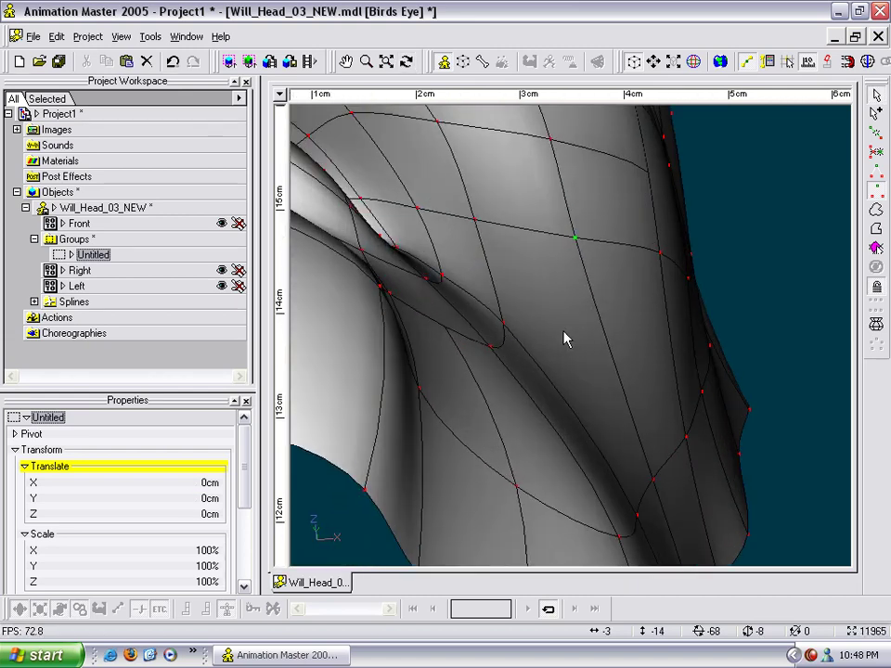
pyautogui.moveTo(440, 294); pyautogui.dragTo(520, 293, button='middle')
pyautogui.scroll(1, 520, 294)
pyautogui.moveTo(495, 273); pyautogui.dragTo(488, 276)
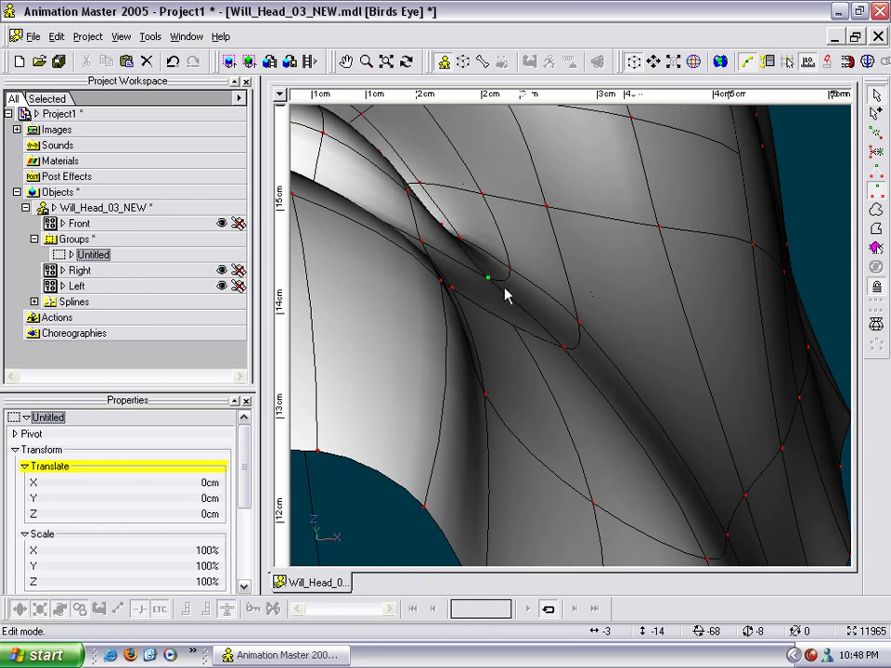
pyautogui.moveTo(561, 349); pyautogui.dragTo(576, 350)
pyautogui.scroll(-4, 559, 352)
# Save the Will_Head_03_NEW model.
pyautogui.press('t')
pyautogui.moveTo(662, 467)
pyautogui.mouseDown()
pyautogui.moveTo(654, 462)
pyautogui.moveTo(656, 470)
pyautogui.moveTo(672, 443)
pyautogui.moveTo(642, 442)
pyautogui.moveTo(613, 477)
pyautogui.moveTo(640, 376)
pyautogui.moveTo(663, 363)
pyautogui.moveTo(623, 418)
pyautogui.moveTo(570, 357)
pyautogui.moveTo(536, 340)
pyautogui.mouseUp()
pyautogui.press('t')
pyautogui.scroll(-7, 614, 471)
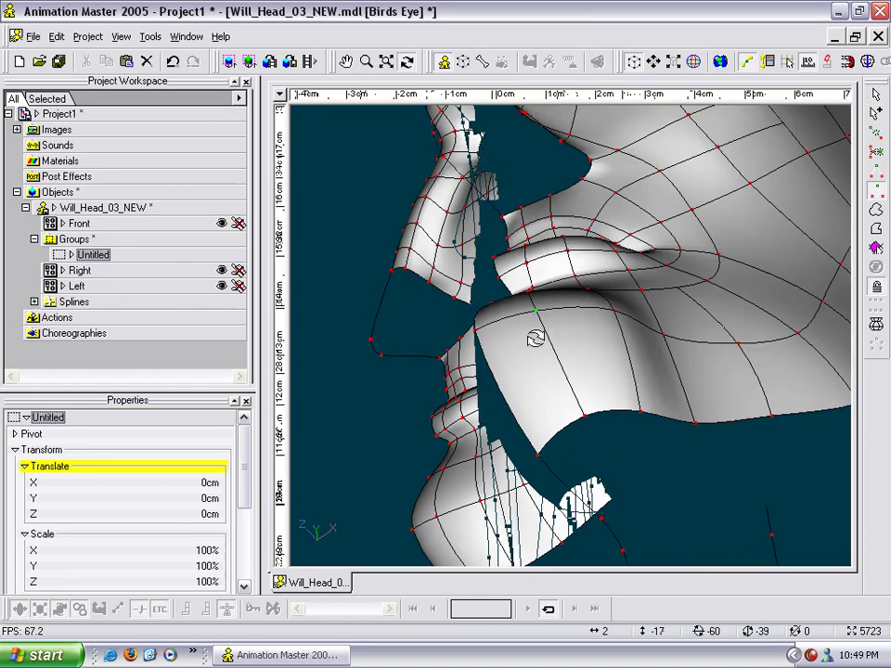
pyautogui.press('t')
pyautogui.moveTo(617, 340); pyautogui.dragTo(462, 220)
pyautogui.rightClick(445, 190)
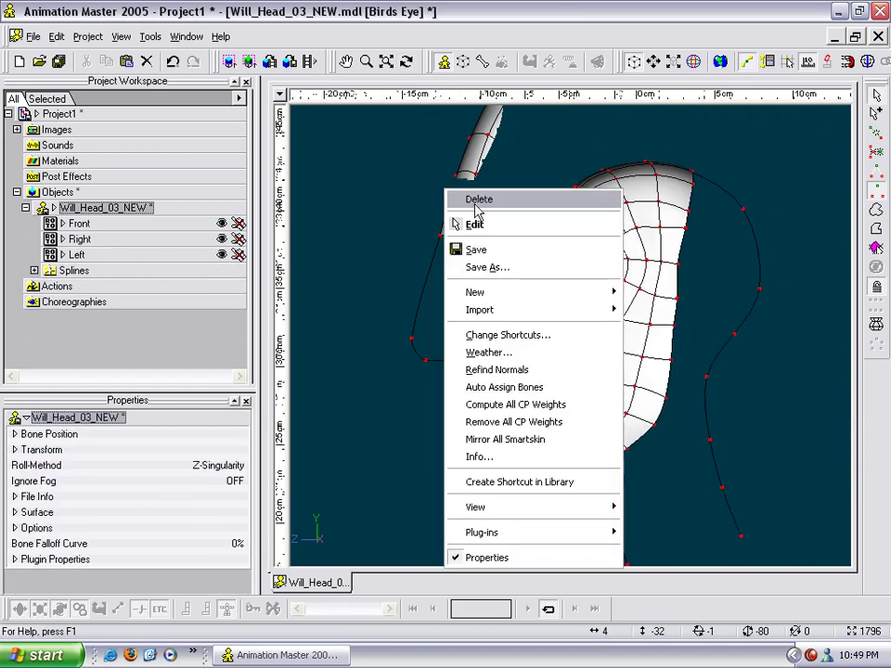
pyautogui.click(474, 249)
# Examine the cheek control points beside the nose and below the eye from the side and from the front.
pyautogui.scroll(5, 545, 316)
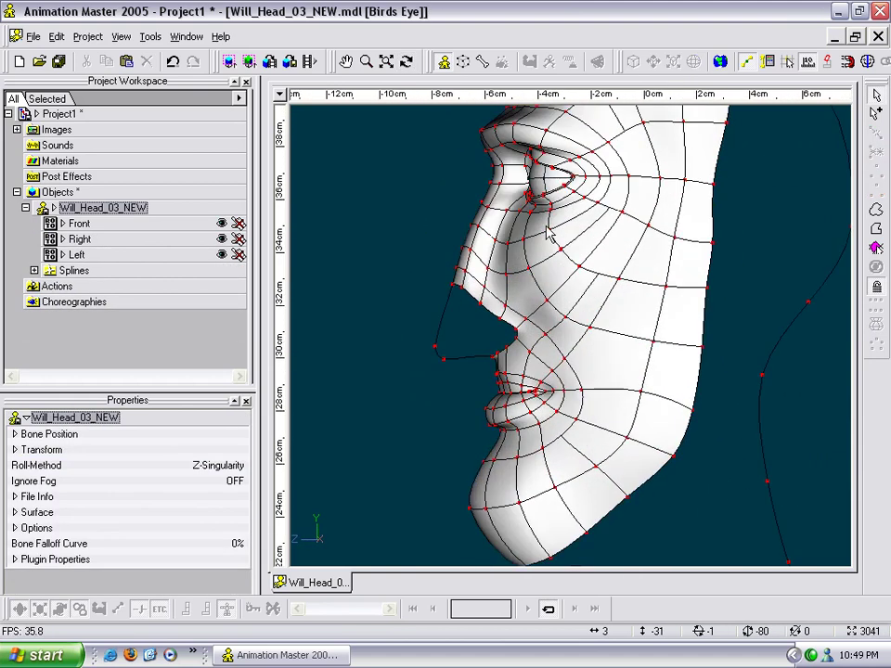
pyautogui.scroll(4, 545, 316)
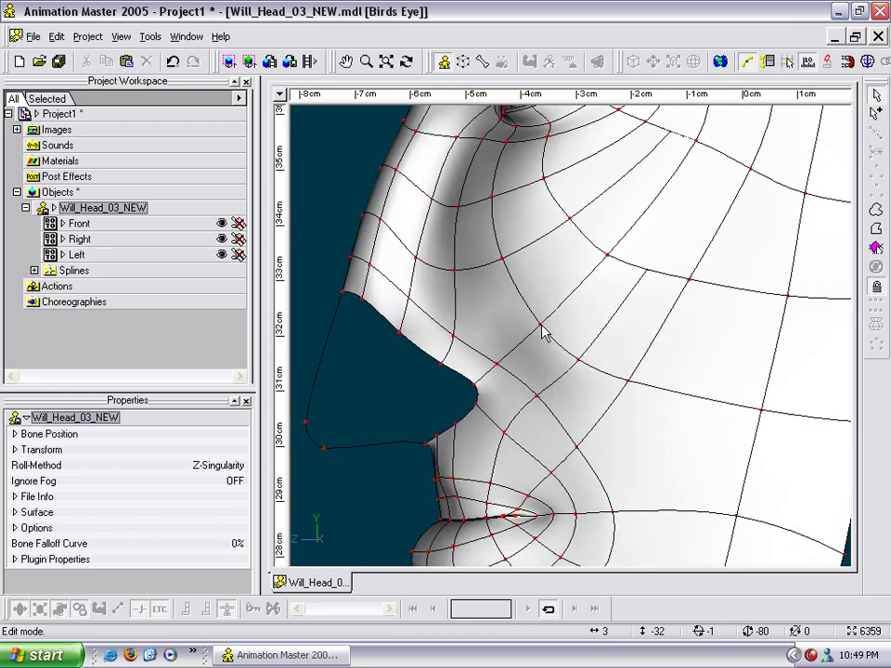
pyautogui.click(539, 325)
pyautogui.press('t')
pyautogui.moveTo(562, 327); pyautogui.dragTo(609, 374)
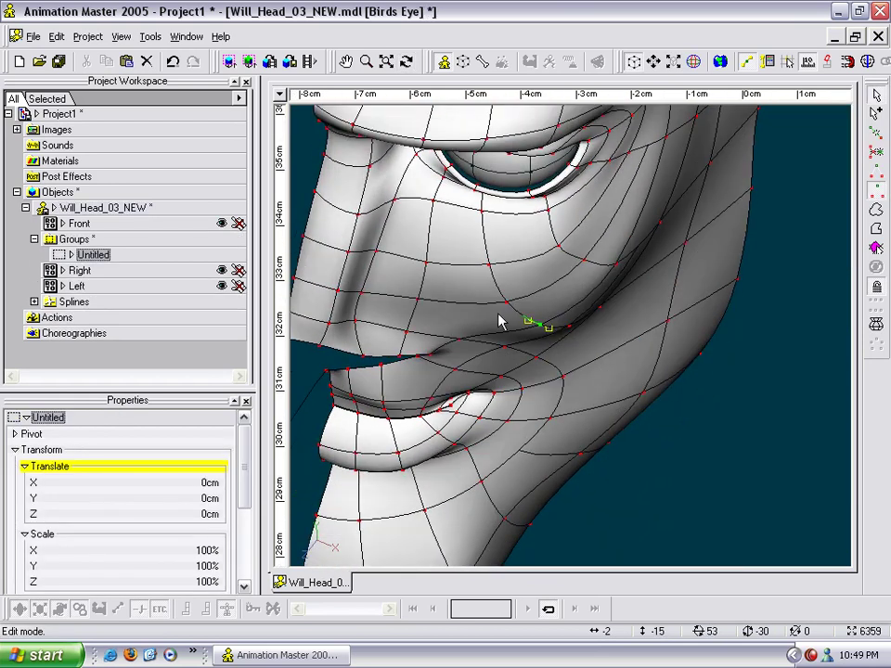
pyautogui.click(560, 245)
pyautogui.press('t')
pyautogui.moveTo(558, 247); pyautogui.dragTo(554, 263)
pyautogui.moveTo(576, 255); pyautogui.dragTo(489, 313, button='middle')
# Adjust the control point on the crease above the outer corner of the eye, viewed from the front.
pyautogui.scroll(3, 517, 257)
pyautogui.moveTo(517, 258); pyautogui.dragTo(556, 326, button='middle')
pyautogui.click(548, 254)
pyautogui.press('t')
pyautogui.moveTo(547, 260); pyautogui.dragTo(558, 167)
pyautogui.press('t')
pyautogui.moveTo(596, 254)
pyautogui.mouseDown()
pyautogui.moveTo(533, 282)
pyautogui.moveTo(511, 312)
pyautogui.moveTo(542, 293)
pyautogui.moveTo(624, 324)
pyautogui.moveTo(636, 224)
pyautogui.moveTo(600, 232)
pyautogui.mouseUp()
pyautogui.press('t')
pyautogui.press('t')
pyautogui.moveTo(582, 272); pyautogui.dragTo(666, 303)
pyautogui.scroll(-3, 667, 302)
pyautogui.moveTo(603, 264); pyautogui.dragTo(618, 308, button='middle')
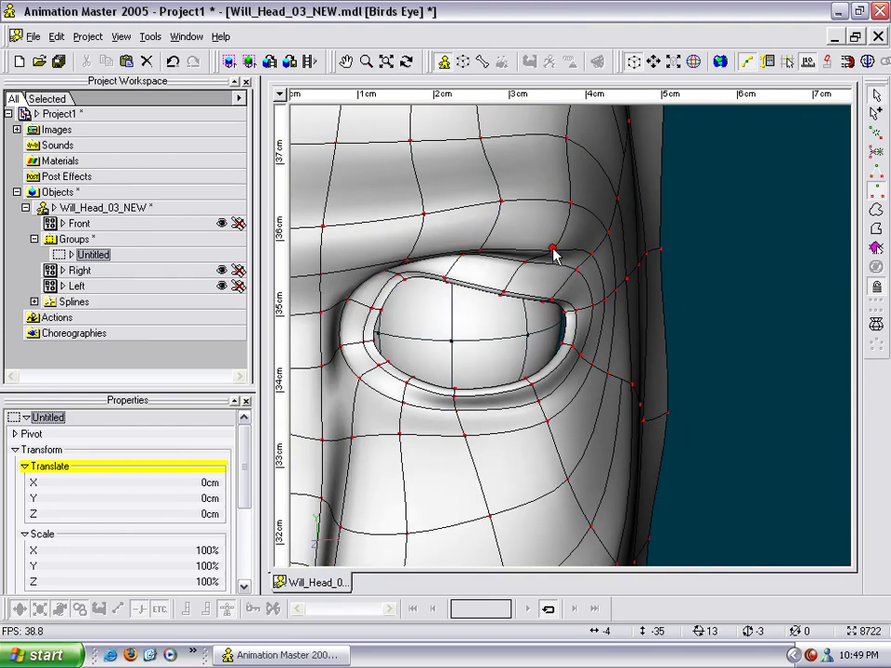
pyautogui.moveTo(555, 249); pyautogui.dragTo(587, 214)
pyautogui.moveTo(607, 145); pyautogui.dragTo(562, 126)
pyautogui.press('t')
pyautogui.scroll(-11, 569, 150)
# Shift two cheek control points between eye and mouth back by about 0.17 cm and 0.1 cm in Z, viewed from the side.
pyautogui.moveTo(612, 245); pyautogui.dragTo(574, 156, button='middle')
pyautogui.scroll(5, 574, 223)
pyautogui.moveTo(599, 369); pyautogui.dragTo(604, 369)
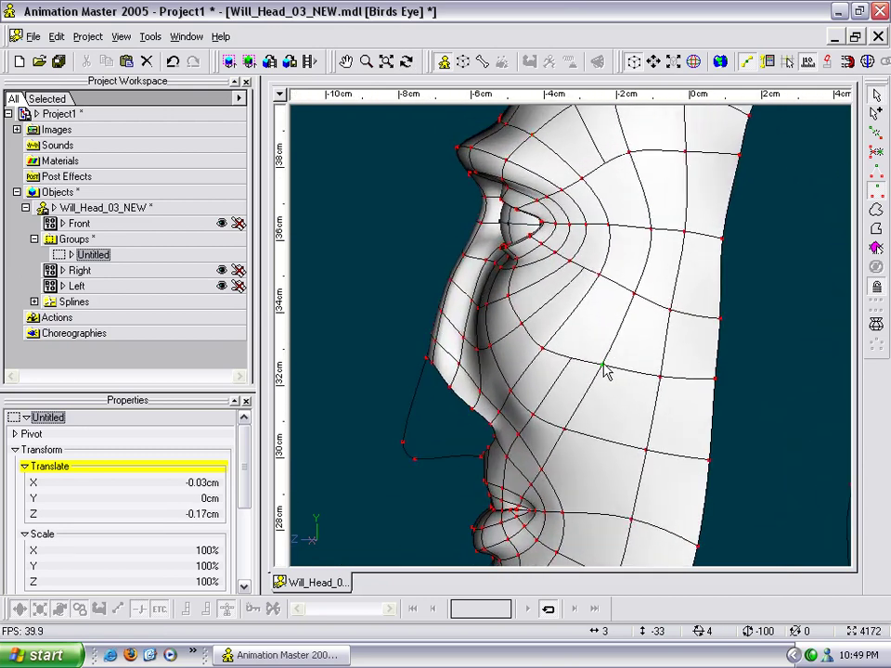
pyautogui.moveTo(565, 429); pyautogui.dragTo(571, 434)
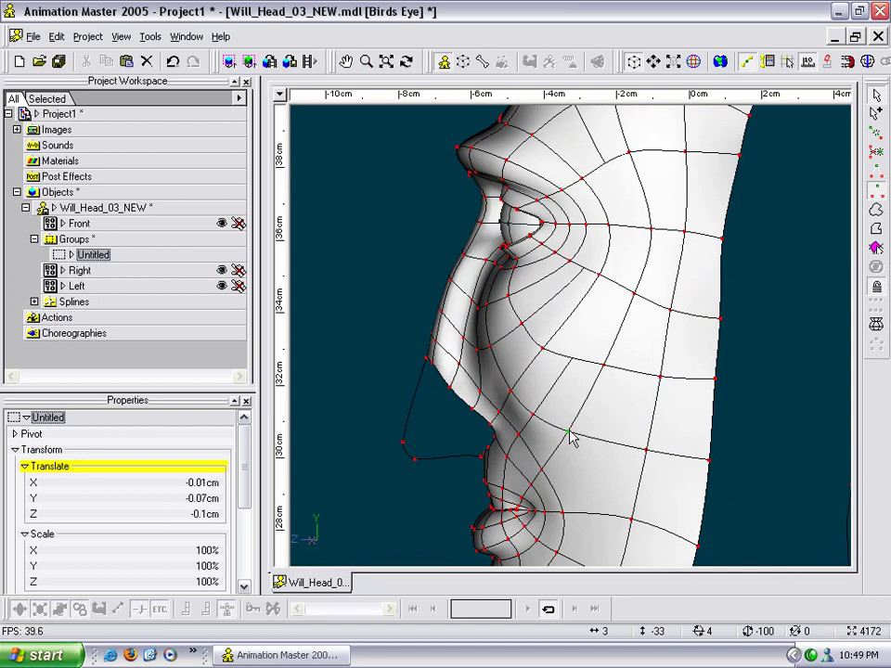
# Move the control point at the outer end of the brow about 0.12 cm down and 0.07 cm back.
pyautogui.moveTo(654, 237); pyautogui.dragTo(625, 297, button='middle')
pyautogui.moveTo(624, 269); pyautogui.dragTo(627, 284)
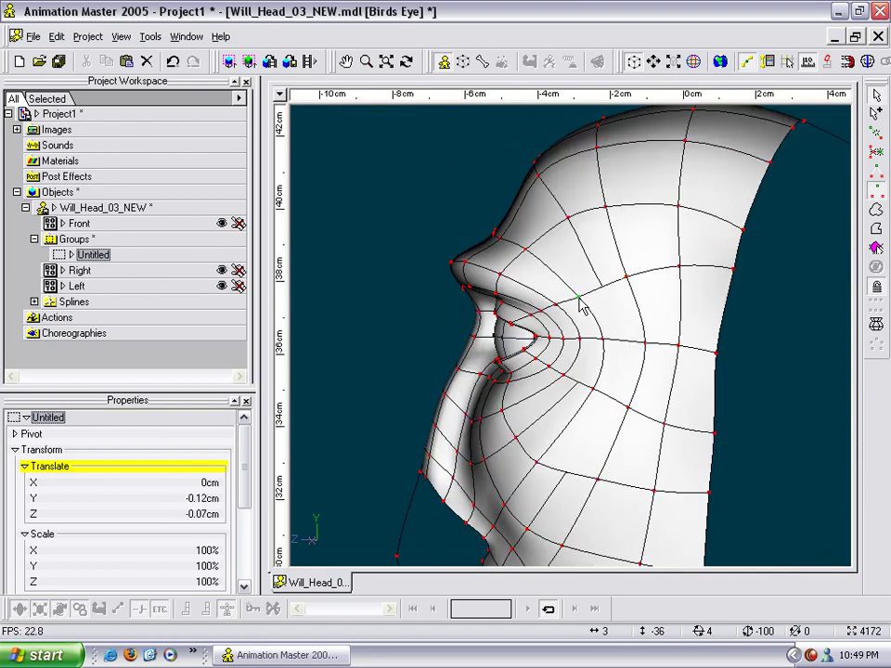
pyautogui.keyDown('ctrl'); pyautogui.moveTo(581, 302); pyautogui.dragTo(585, 284, button='right'); pyautogui.keyUp('ctrl')
# Move the control point near the top front of the forehead about 0.07 cm up and 0.14 cm back.
pyautogui.moveTo(608, 243)
pyautogui.mouseDown()
pyautogui.moveTo(623, 247)
pyautogui.moveTo(616, 235)
pyautogui.mouseUp()
pyautogui.moveTo(598, 177); pyautogui.dragTo(639, 266)
pyautogui.press('m')
pyautogui.press('t')
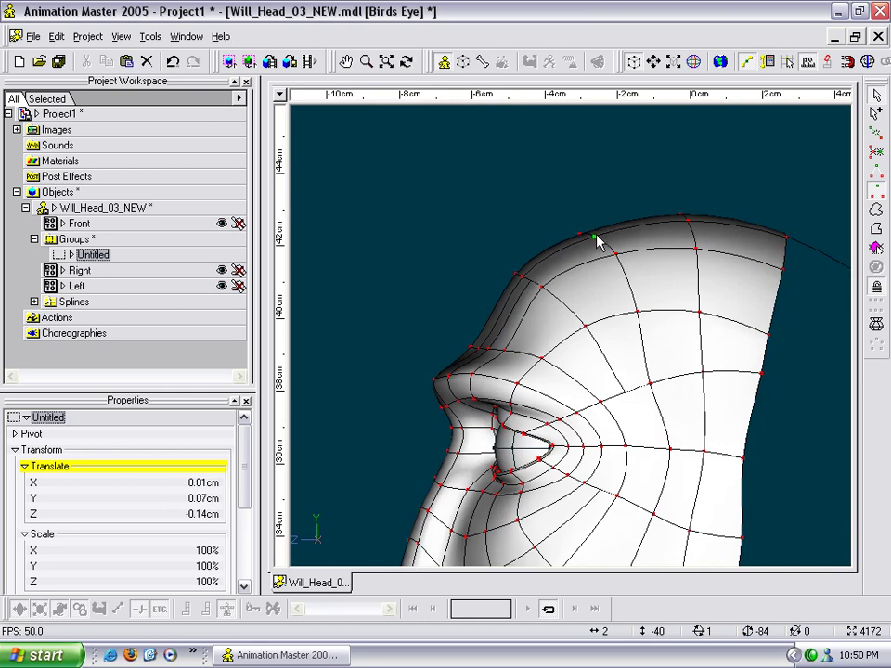
pyautogui.moveTo(603, 297); pyautogui.dragTo(608, 253)
pyautogui.press('m')
pyautogui.press('z')
pyautogui.moveTo(655, 278); pyautogui.dragTo(698, 253)
# Adjust three neighbouring control points on the temple beside the eye.
pyautogui.scroll(-4, 666, 276)
pyautogui.press('t')
pyautogui.scroll(6, 672, 257)
pyautogui.press('t')
pyautogui.moveTo(771, 258); pyautogui.dragTo(770, 249)
pyautogui.moveTo(768, 293); pyautogui.dragTo(768, 286)
pyautogui.moveTo(741, 341); pyautogui.dragTo(747, 343)
pyautogui.moveTo(711, 295); pyautogui.dragTo(663, 273)
# Examine the cheek control points between the nostril and the mouth corner from several turned views.
pyautogui.scroll(-5, 702, 278)
pyautogui.press('t')
pyautogui.scroll(4, 631, 369)
pyautogui.press('m')
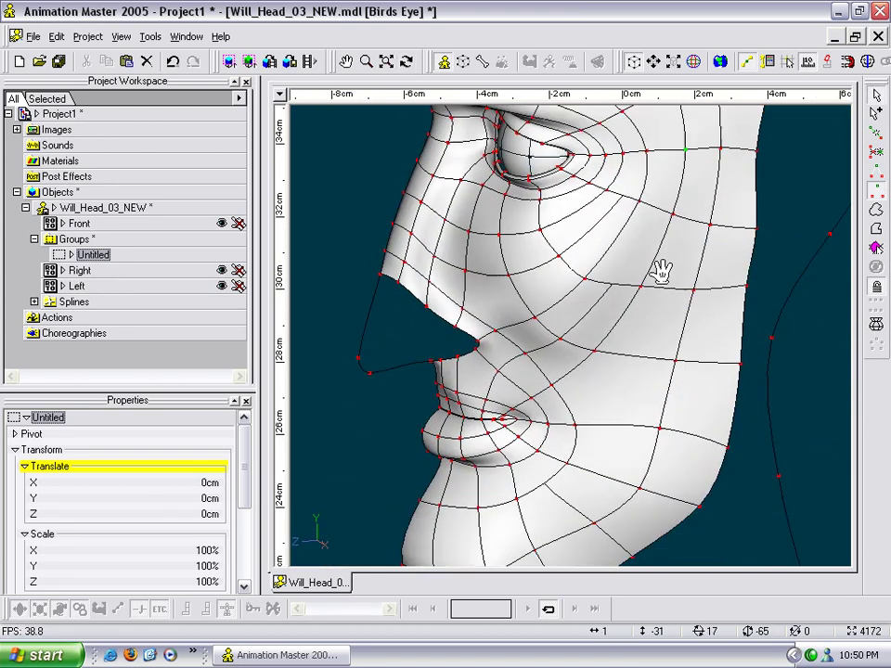
pyautogui.scroll(2, 593, 316)
pyautogui.press('t')
pyautogui.moveTo(593, 316); pyautogui.dragTo(582, 344)
pyautogui.press('t')
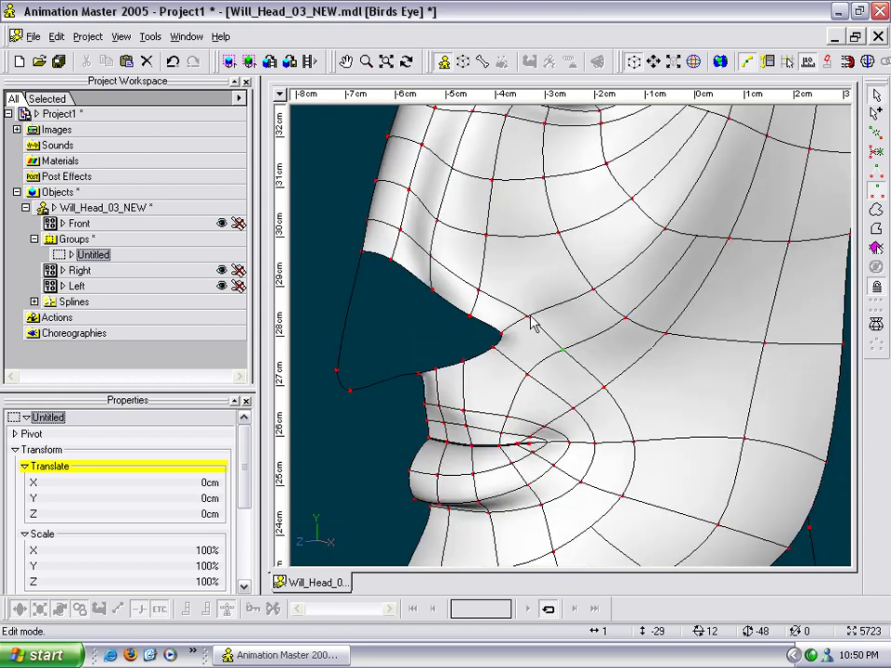
pyautogui.press('t')
pyautogui.moveTo(595, 358); pyautogui.dragTo(578, 271)
pyautogui.press('t')
pyautogui.moveTo(651, 364); pyautogui.dragTo(610, 391)
pyautogui.scroll(1, 609, 295)
pyautogui.moveTo(610, 304); pyautogui.dragTo(612, 382, button='middle')
pyautogui.scroll(3, 604, 307)
# Adjust the cheek control point just below the outer part of the eye, viewed from below.
pyautogui.press('t')
pyautogui.moveTo(624, 310); pyautogui.dragTo(651, 279)
pyautogui.press('t')
pyautogui.press('t')
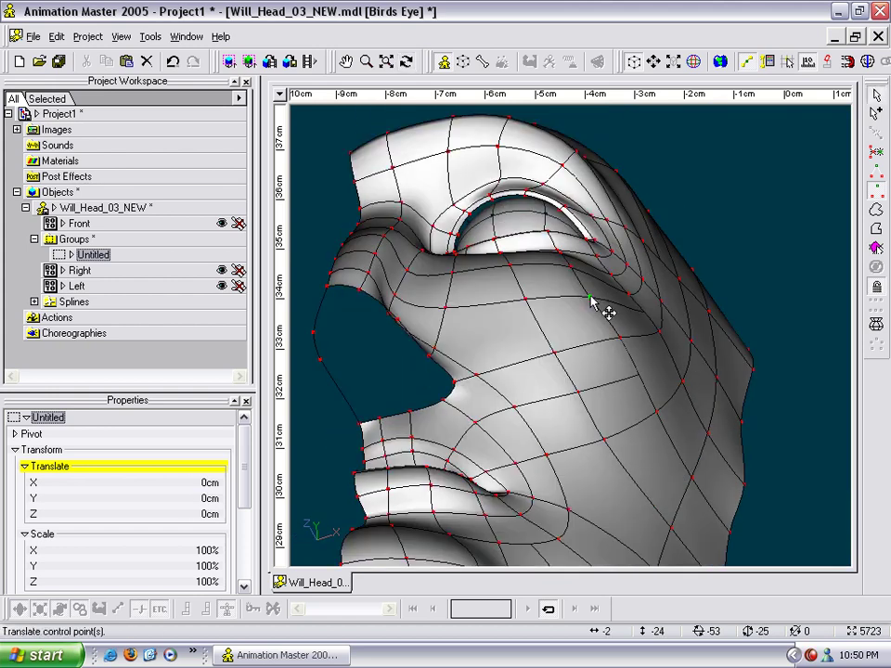
pyautogui.press('t')
pyautogui.moveTo(597, 301); pyautogui.dragTo(631, 305)
pyautogui.press('t')
# Add a spline with two intermediate control points across the nose opening, joining the edge of the nose bridge to the upper lip edge.
pyautogui.scroll(-7, 587, 363)
pyautogui.press('m')
pyautogui.scroll(-1, 571, 314)
pyautogui.press('t')
pyautogui.press('t')
pyautogui.scroll(6, 565, 341)
pyautogui.press('m')
pyautogui.scroll(3, 539, 324)
pyautogui.press('t')
pyautogui.press('t')
pyautogui.press('m')
pyautogui.moveTo(462, 325); pyautogui.dragTo(613, 330)
pyautogui.press('t')
pyautogui.press('t')
pyautogui.press('a')
pyautogui.rightClick(435, 142)
pyautogui.moveTo(437, 288); pyautogui.dragTo(483, 235)
pyautogui.click(435, 143)
pyautogui.press('t')
pyautogui.press('t')
pyautogui.click(483, 235)
pyautogui.click(486, 235)
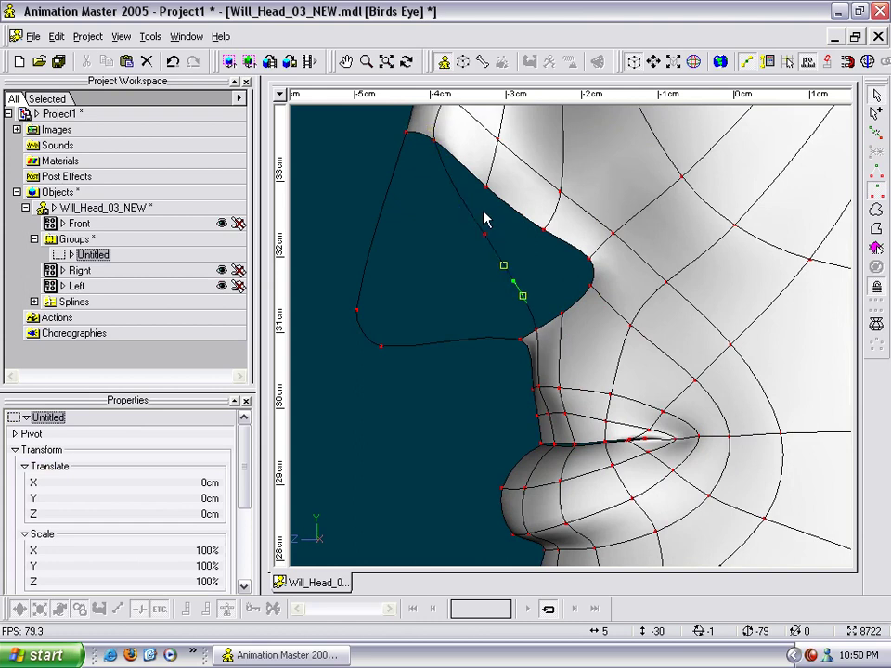
pyautogui.click(519, 243)
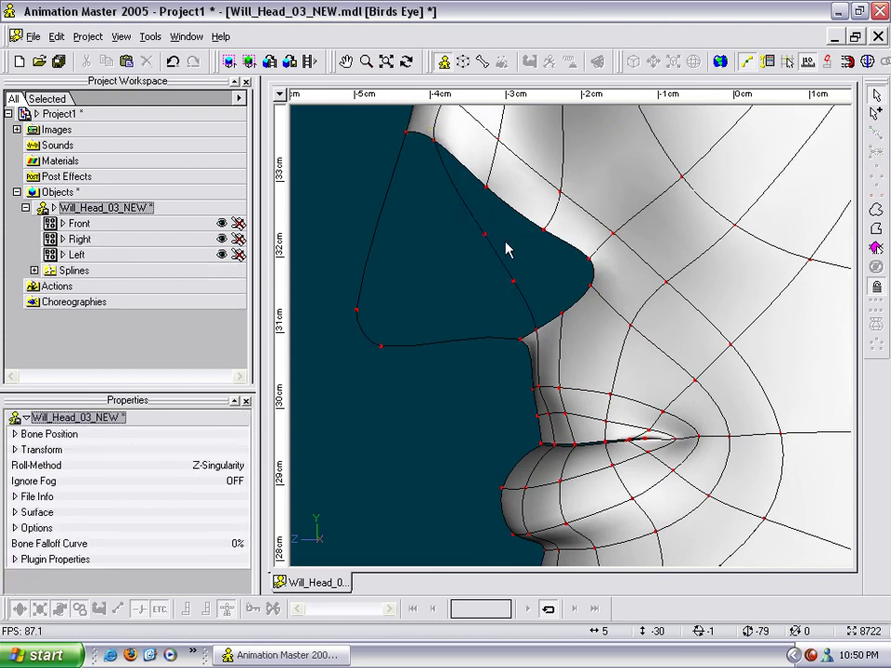
# Move the new spline's two intermediate control points next to the nose tip so it follows the nose profile.
pyautogui.press('4')
pyautogui.scroll(-3, 443, 325)
pyautogui.moveTo(496, 418); pyautogui.dragTo(709, 256, button='middle')
pyautogui.scroll(-4, 640, 324)
pyautogui.moveTo(579, 452); pyautogui.dragTo(681, 188, button='middle')
pyautogui.moveTo(643, 316); pyautogui.dragTo(517, 411)
pyautogui.moveTo(673, 371); pyautogui.dragTo(540, 405)
pyautogui.click(561, 449)
# Add two splines from the nose tip back to the nose wing, one along the lower side and one beneath it.
pyautogui.press('a')
pyautogui.rightClick(539, 405)
pyautogui.press('a')
pyautogui.press('t')
pyautogui.moveTo(553, 422); pyautogui.dragTo(691, 384)
pyautogui.press('a')
pyautogui.moveTo(541, 387); pyautogui.dragTo(745, 350)
pyautogui.moveTo(531, 410); pyautogui.dragTo(729, 382)
# Add a cross spline down the side of the nose through the two lengthwise splines.
pyautogui.click(639, 383)
pyautogui.press('t')
pyautogui.moveTo(640, 384); pyautogui.dragTo(654, 319)
pyautogui.press('a')
pyautogui.press('a')
pyautogui.click(652, 359)
pyautogui.click(650, 233)
# Examine the nose wing and the underside of the nose from the side and from below.
pyautogui.press('t')
pyautogui.press('t')
pyautogui.press('t')
pyautogui.press('t')
pyautogui.moveTo(638, 279); pyautogui.dragTo(578, 187)
pyautogui.press('t')
pyautogui.press('t')
pyautogui.scroll(-1, 620, 237)
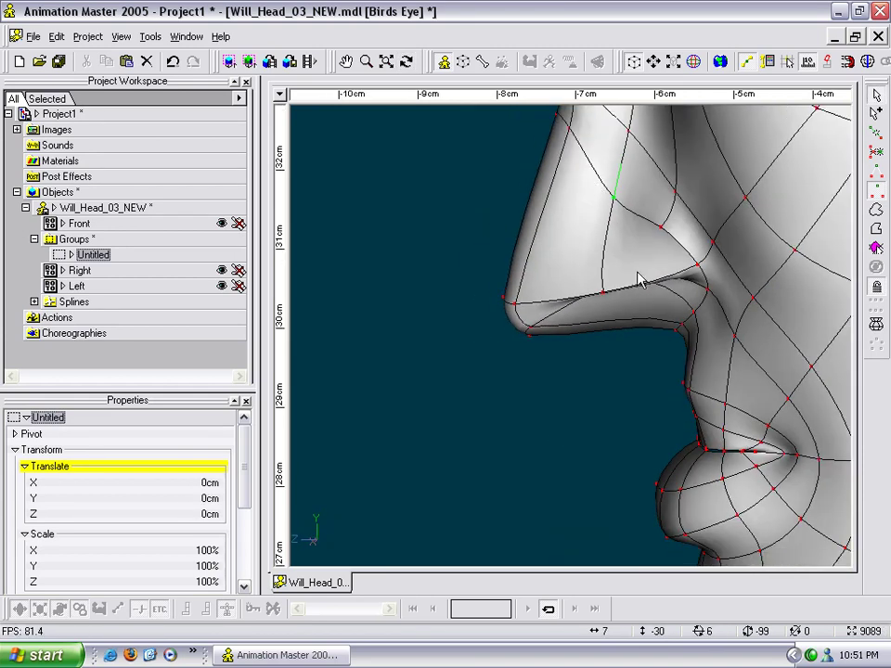
pyautogui.scroll(3, 620, 239)
pyautogui.press('t')
pyautogui.moveTo(644, 277); pyautogui.dragTo(691, 287)
pyautogui.press('t')
pyautogui.press('t')
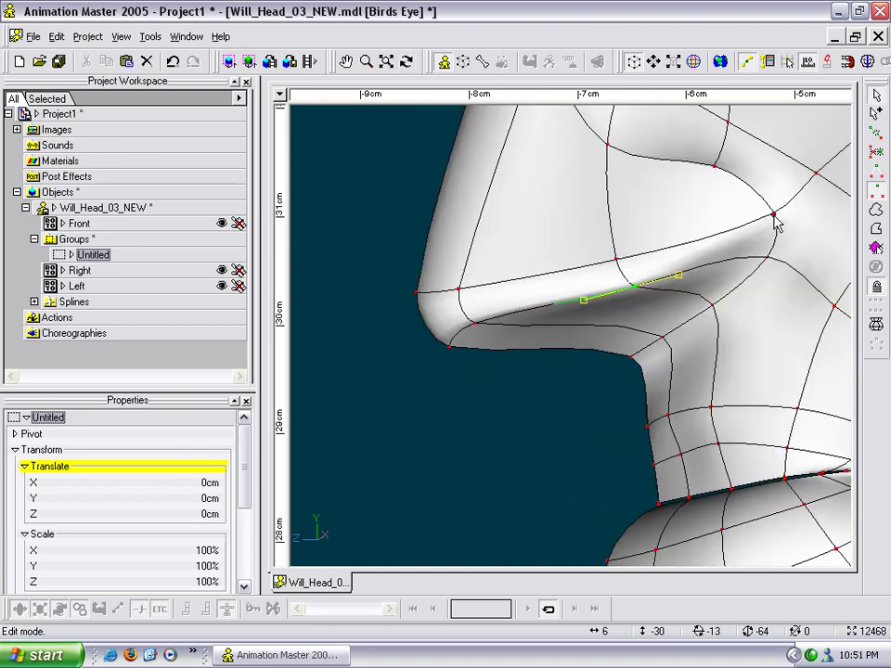
pyautogui.moveTo(768, 258); pyautogui.dragTo(631, 260)
pyautogui.press('t')
pyautogui.press('t')
pyautogui.press('t')
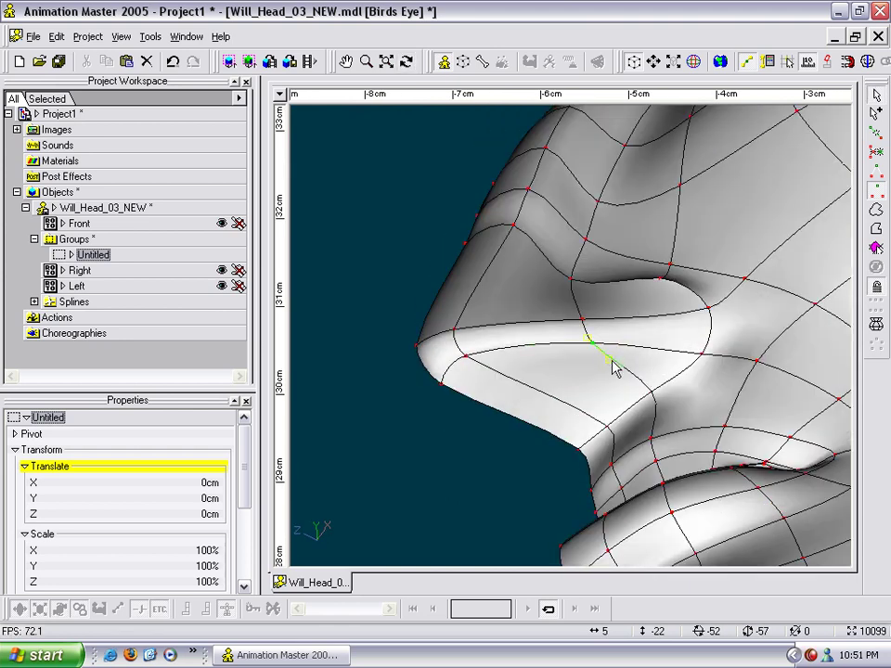
# Break the cross spline under the nose and connect its upper lip end through the nostril rim to the nose wing crease.
pyautogui.hotkey('shift', 'k')
pyautogui.press('a')
pyautogui.moveTo(653, 388); pyautogui.dragTo(662, 280)
pyautogui.rightClick(662, 280)
pyautogui.click(660, 281)
pyautogui.press('t')
pyautogui.moveTo(679, 326)
pyautogui.mouseDown()
pyautogui.moveTo(672, 361)
pyautogui.moveTo(665, 313)
pyautogui.mouseUp()
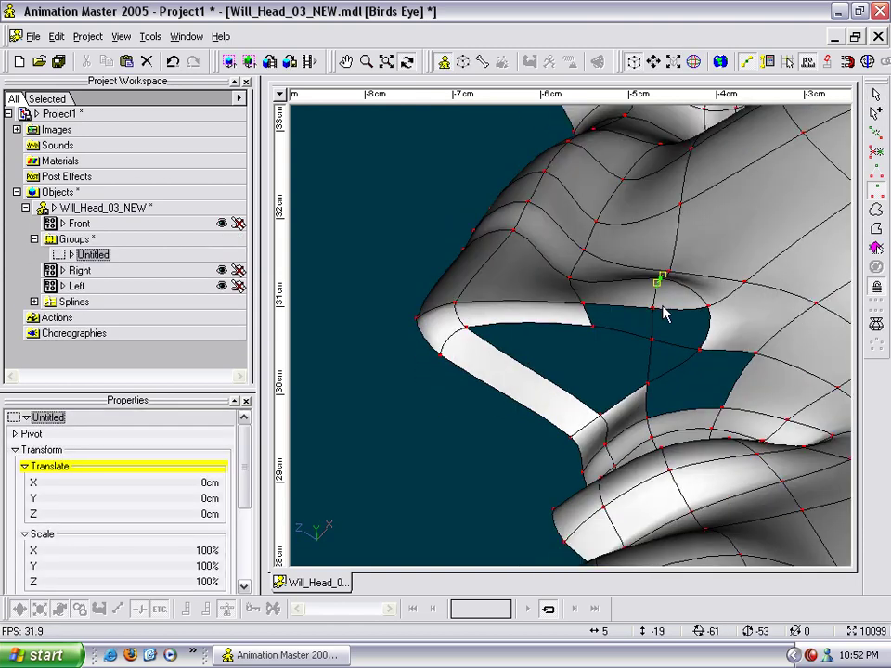
# Extend the open cross spline over the underside of the nose to the centre profile.
pyautogui.press('t')
pyautogui.moveTo(590, 340)
pyautogui.mouseDown()
pyautogui.moveTo(598, 347)
pyautogui.moveTo(592, 357)
pyautogui.moveTo(505, 395)
pyautogui.moveTo(527, 398)
pyautogui.moveTo(527, 414)
pyautogui.mouseUp()
pyautogui.press('a')
pyautogui.rightClick(532, 381)
pyautogui.rightClick(505, 394)
pyautogui.press('t')
pyautogui.press('t')
pyautogui.moveTo(642, 345); pyautogui.dragTo(666, 366)
pyautogui.scroll(5, 666, 366)
pyautogui.moveTo(665, 363); pyautogui.dragTo(592, 326, button='middle')
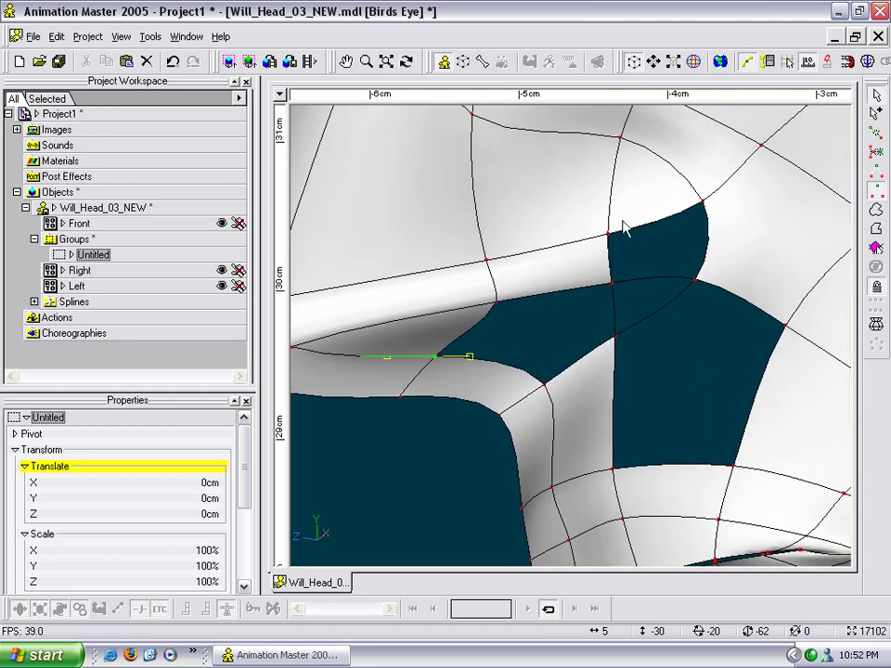
# Close the five-sided gap on the underside of the nose with a five-point patch.
pyautogui.keyDown('shift'); pyautogui.click(610, 283); pyautogui.keyUp('shift')
pyautogui.keyDown('shift'); pyautogui.click(615, 338); pyautogui.keyUp('shift')
pyautogui.moveTo(543, 389); pyautogui.dragTo(435, 366)
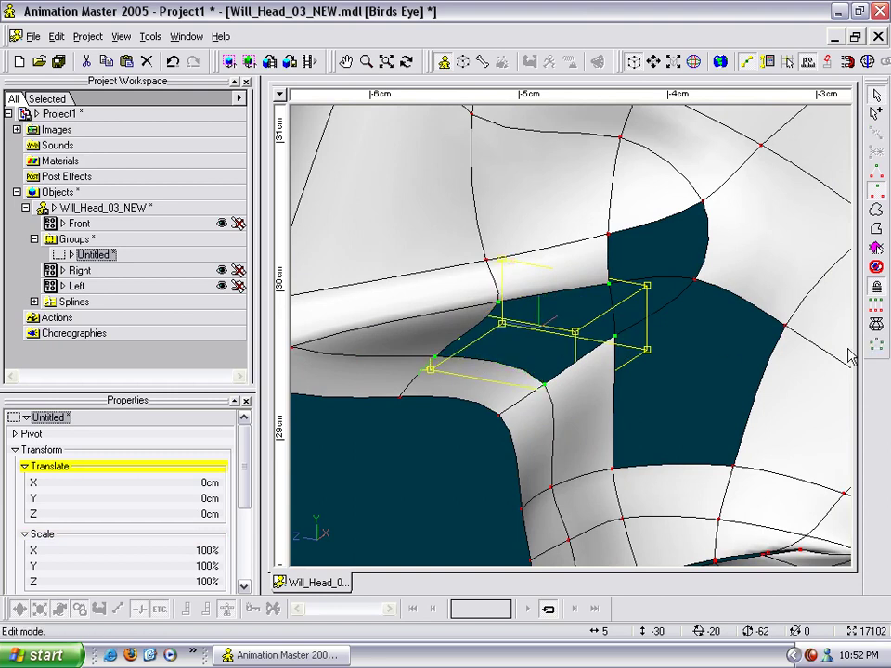
pyautogui.click(666, 258)
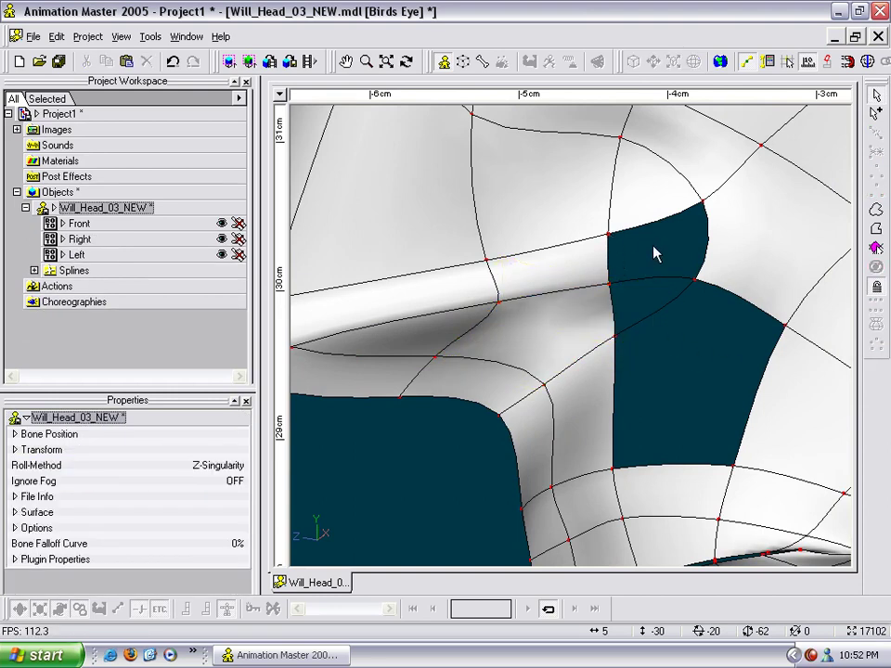
# Fill the four-sided gap at the rear of the nostril rim and try to select the larger gap below it.
pyautogui.click(873, 248)
pyautogui.click(666, 241)
pyautogui.press('5')
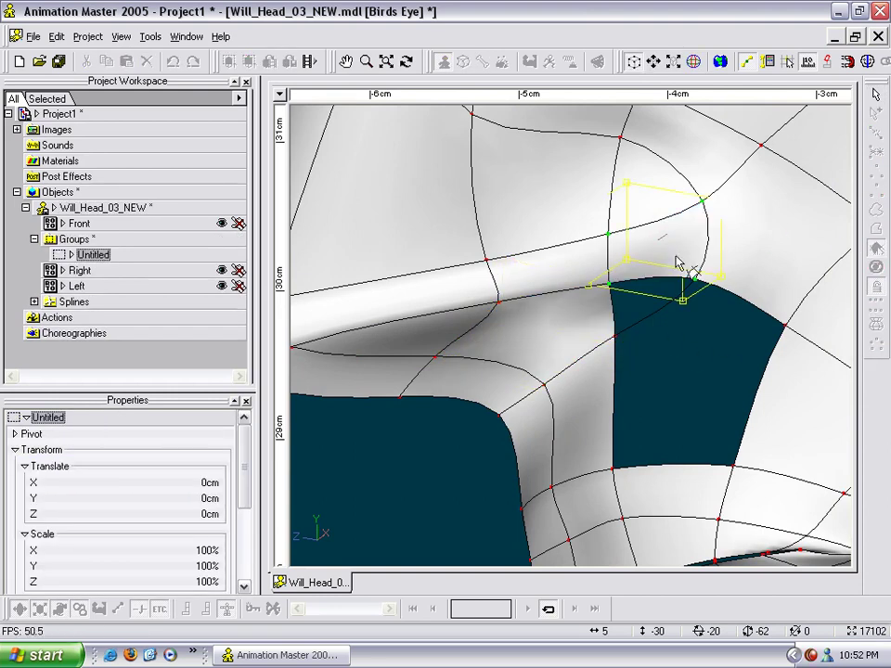
pyautogui.click(704, 384)
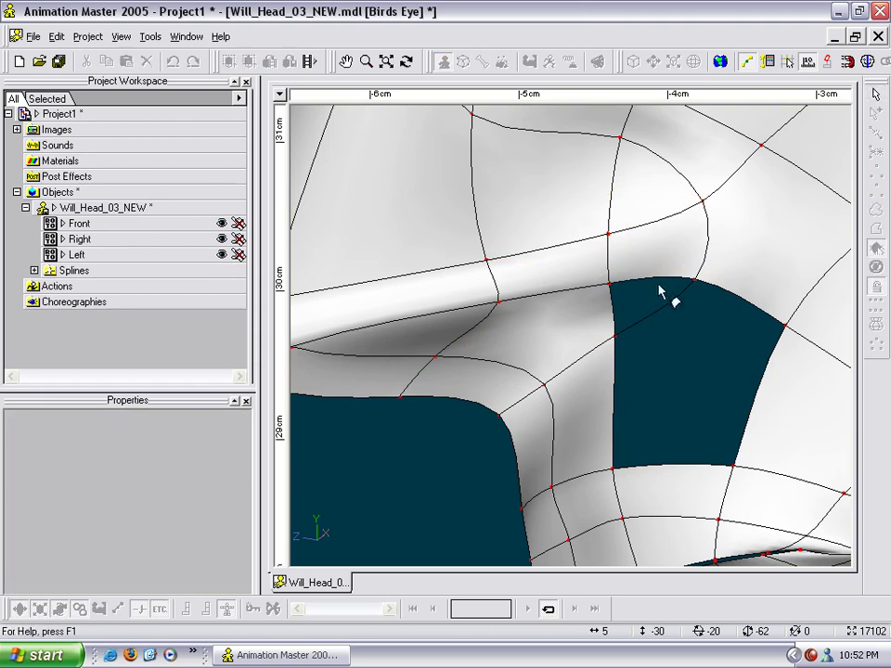
# Close the five-sided gap between the nostril rim and the upper lip with a five-point patch.
pyautogui.click(656, 303)
pyautogui.click(696, 359)
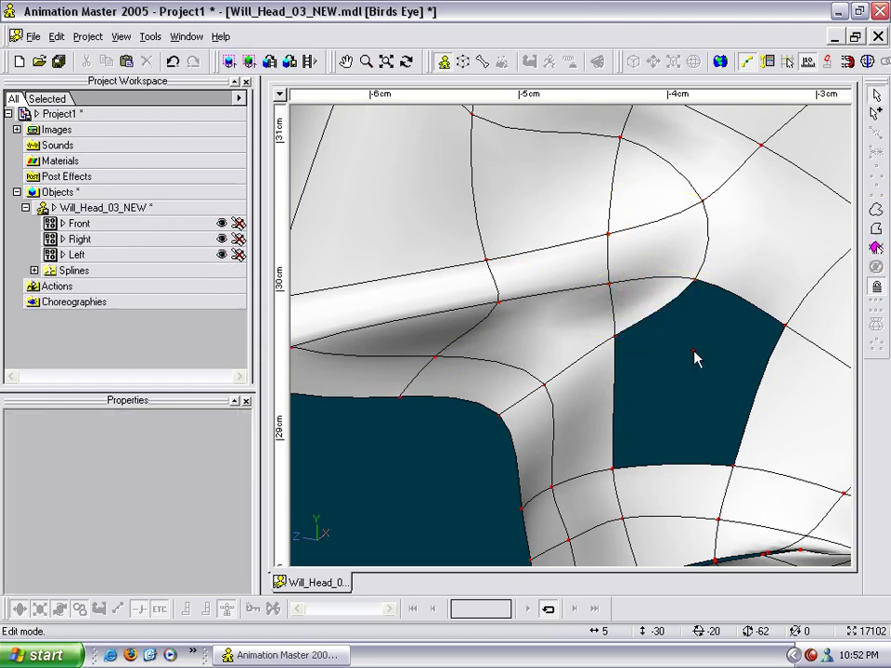
pyautogui.click(695, 280)
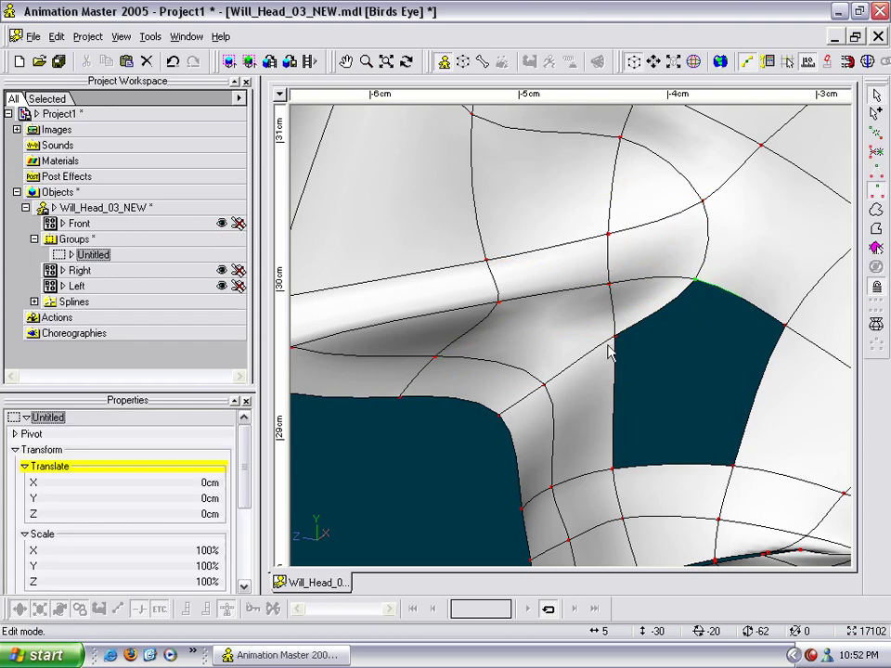
pyautogui.keyDown('shift'); pyautogui.click(616, 339); pyautogui.keyUp('shift')
pyautogui.keyDown('shift'); pyautogui.click(612, 468); pyautogui.keyUp('shift')
pyautogui.keyDown('shift'); pyautogui.click(732, 468); pyautogui.keyUp('shift')
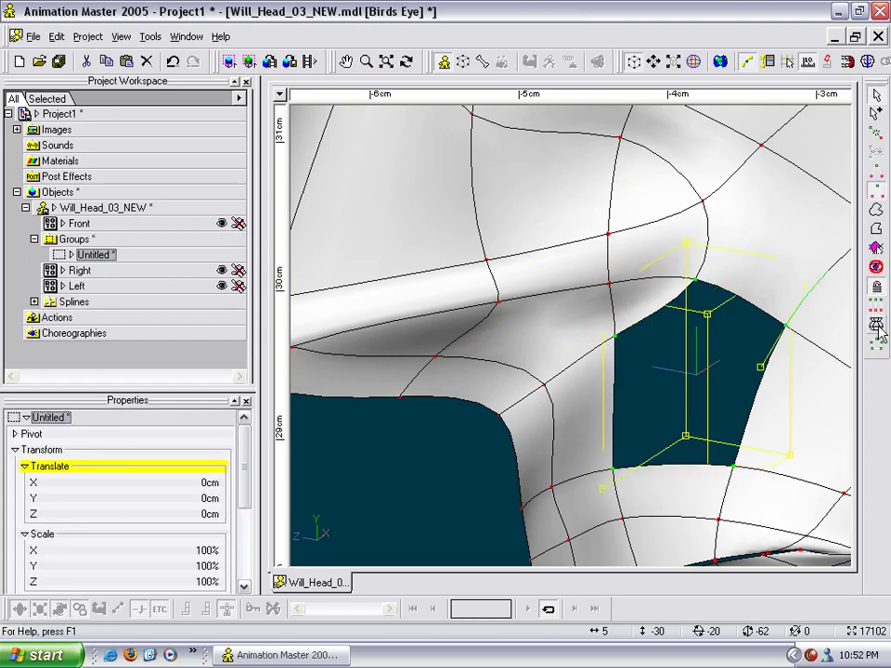
# Reposition two neighbouring control points in the crease above the nose wing to smooth the crease.
pyautogui.press('t')
pyautogui.moveTo(668, 373); pyautogui.dragTo(704, 346)
pyautogui.scroll(-5, 691, 349)
pyautogui.click(549, 274)
pyautogui.click(577, 240)
pyautogui.press('t')
pyautogui.moveTo(587, 241); pyautogui.dragTo(506, 323)
pyautogui.press('m')
pyautogui.moveTo(620, 223); pyautogui.dragTo(604, 316)
pyautogui.moveTo(569, 236); pyautogui.dragTo(596, 219)
pyautogui.press('t')
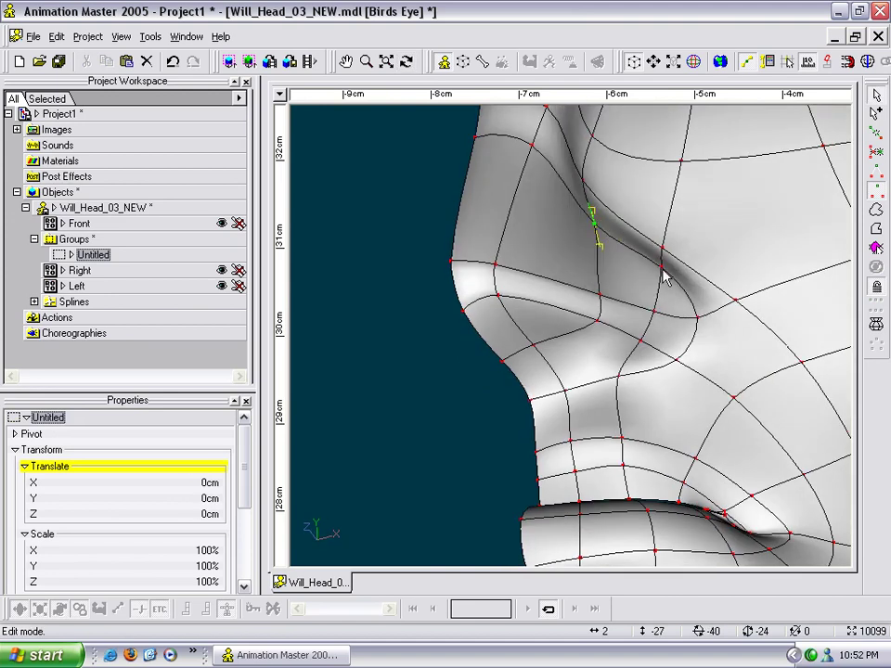
pyautogui.moveTo(664, 267); pyautogui.dragTo(662, 284)
# Move the control point midway along the lower nostril rim spline outward toward the nose tip.
pyautogui.press('t')
pyautogui.moveTo(694, 331); pyautogui.dragTo(659, 323)
pyautogui.scroll(4, 658, 325)
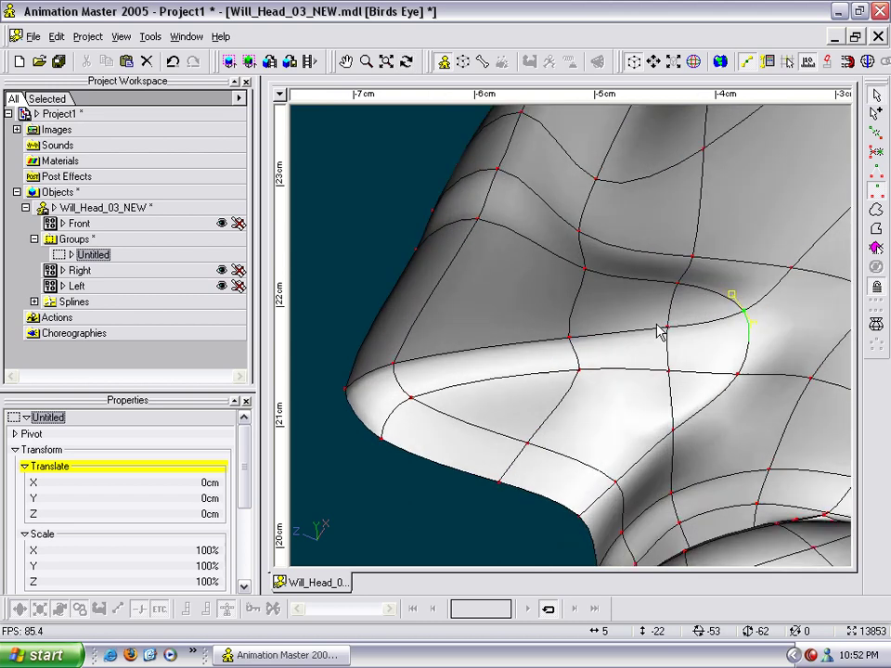
pyautogui.moveTo(576, 374); pyautogui.dragTo(549, 375)
# In the right view, lower the cross-spline points above the nose tip, from the profile across to the wing, following the reference drawing.
pyautogui.press('t')
pyautogui.moveTo(605, 356); pyautogui.dragTo(590, 333)
pyautogui.moveTo(529, 214); pyautogui.dragTo(605, 208)
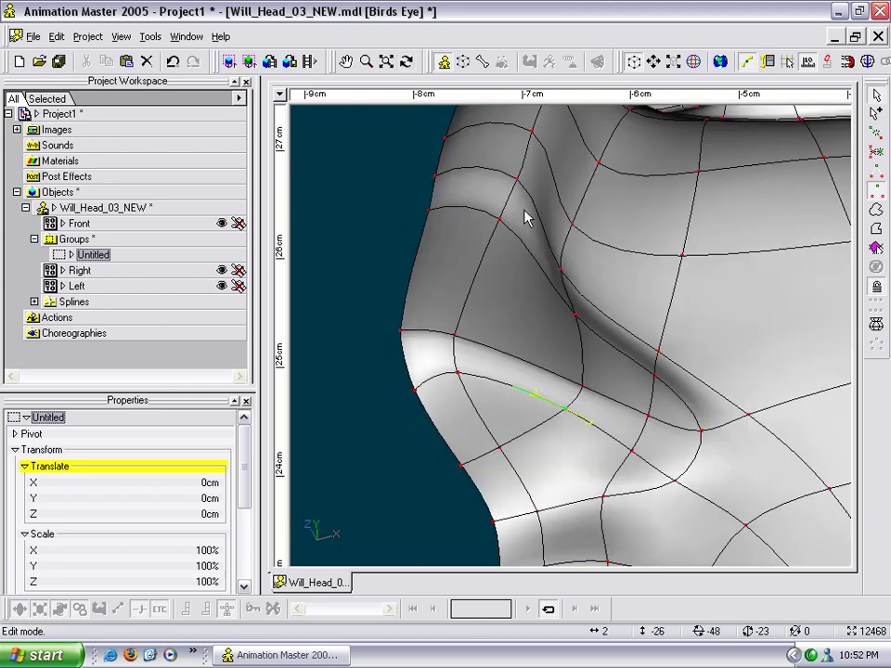
pyautogui.moveTo(499, 223); pyautogui.dragTo(470, 257)
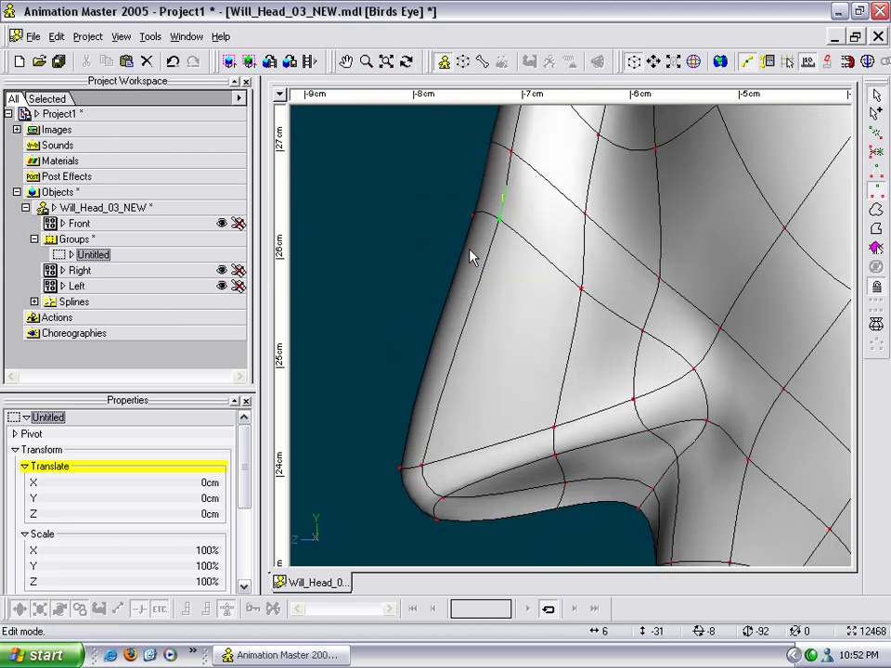
pyautogui.press('4')
pyautogui.moveTo(644, 190); pyautogui.dragTo(577, 346)
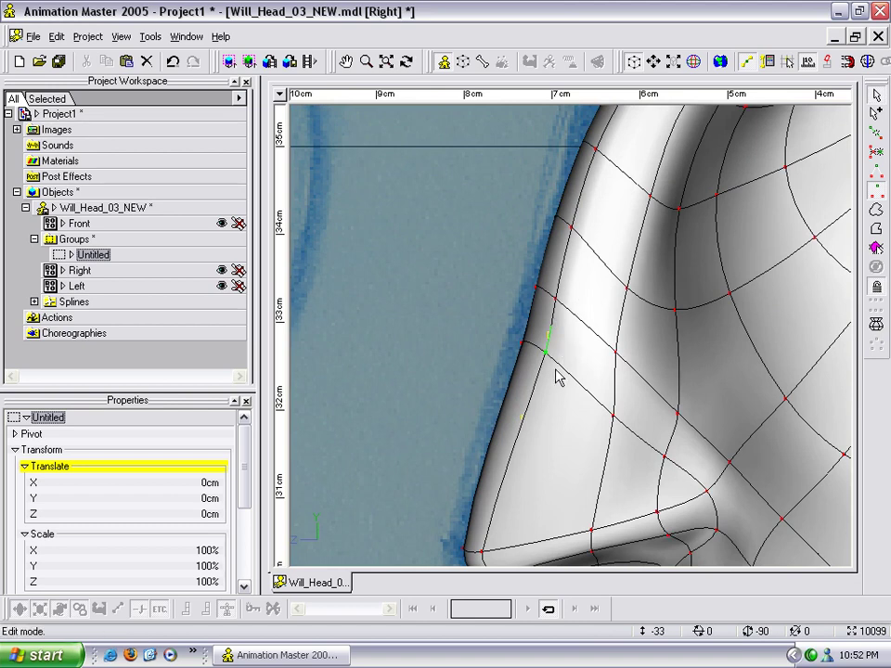
pyautogui.moveTo(523, 348); pyautogui.dragTo(520, 413)
pyautogui.moveTo(555, 298); pyautogui.dragTo(540, 377)
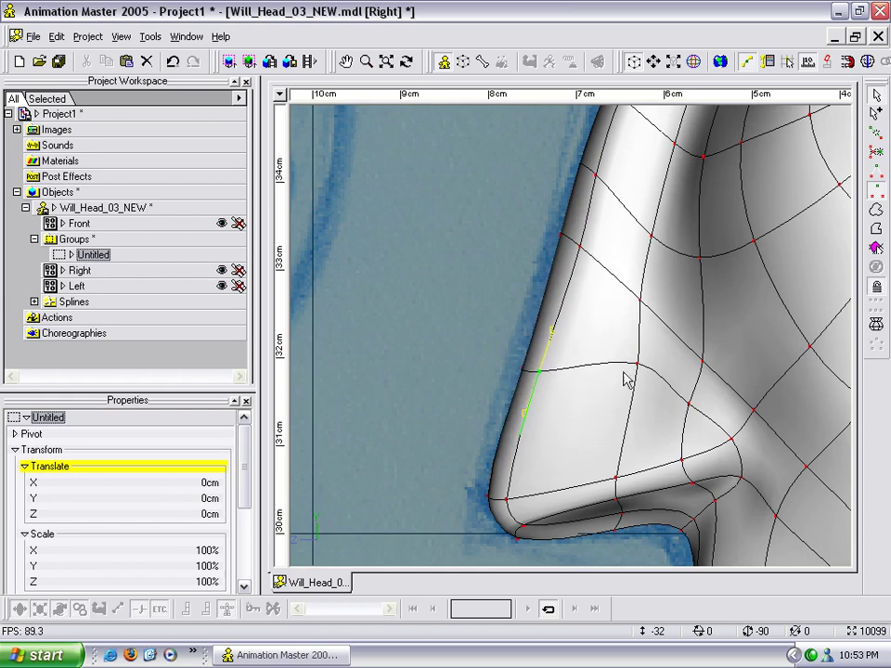
pyautogui.moveTo(628, 386); pyautogui.dragTo(617, 412)
pyautogui.moveTo(690, 408); pyautogui.dragTo(685, 420)
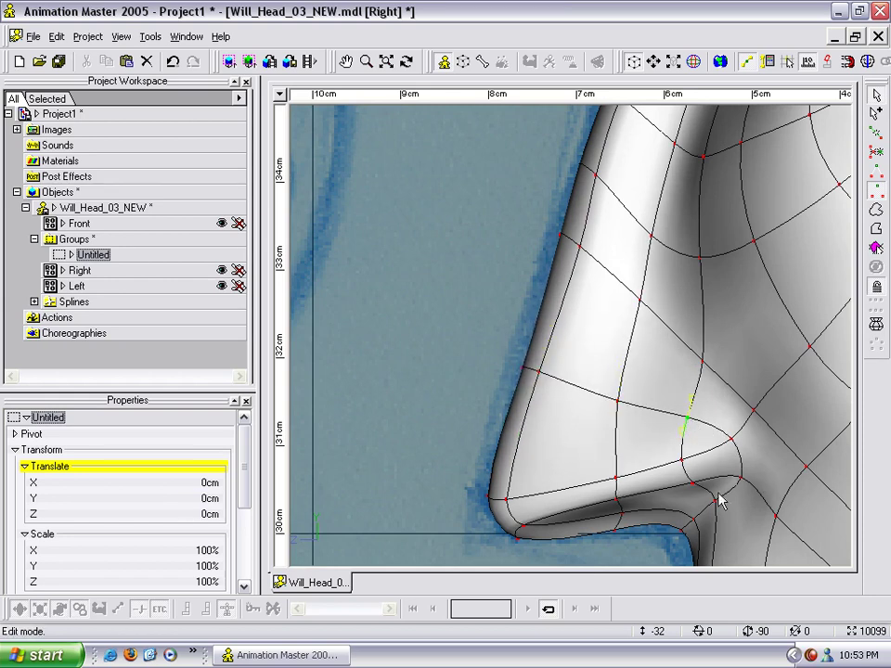
# Adjust the control points along the nostril rim and underside of the nose in the right view.
pyautogui.moveTo(620, 517); pyautogui.dragTo(614, 524)
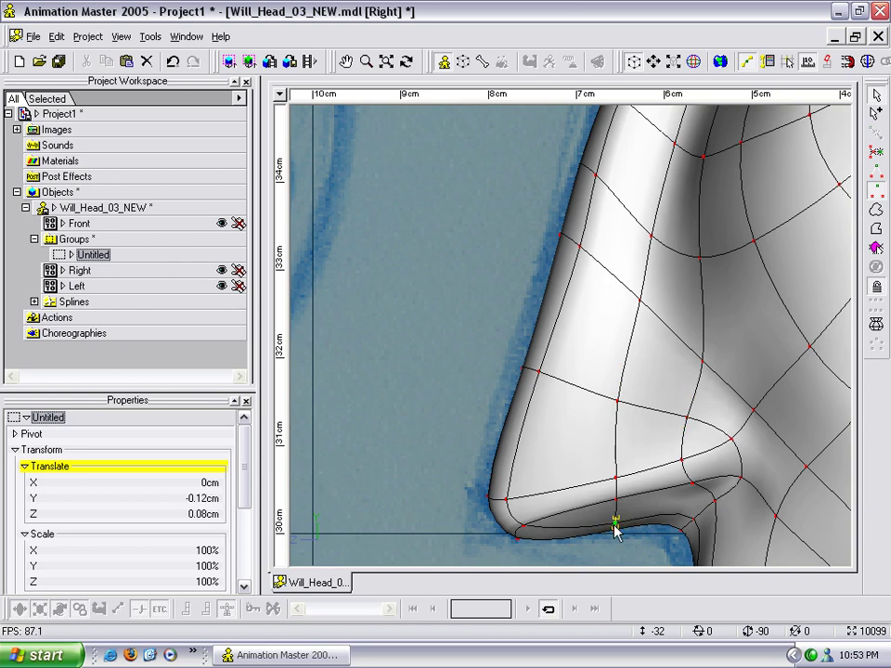
pyautogui.moveTo(530, 528); pyautogui.dragTo(529, 540)
pyautogui.moveTo(619, 501)
pyautogui.mouseDown()
pyautogui.moveTo(618, 517)
pyautogui.moveTo(620, 507)
pyautogui.mouseUp()
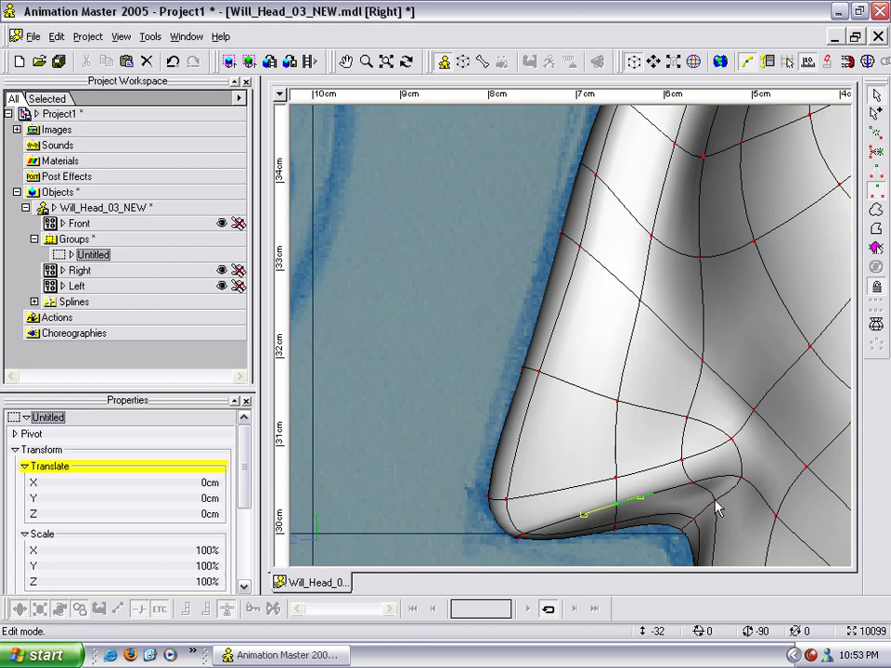
pyautogui.moveTo(694, 513); pyautogui.dragTo(713, 503)
# Reposition the control point at the rear of the nose wing and the neighbouring cheek points beside it.
pyautogui.moveTo(734, 444); pyautogui.dragTo(628, 498)
pyautogui.scroll(1, 750, 429)
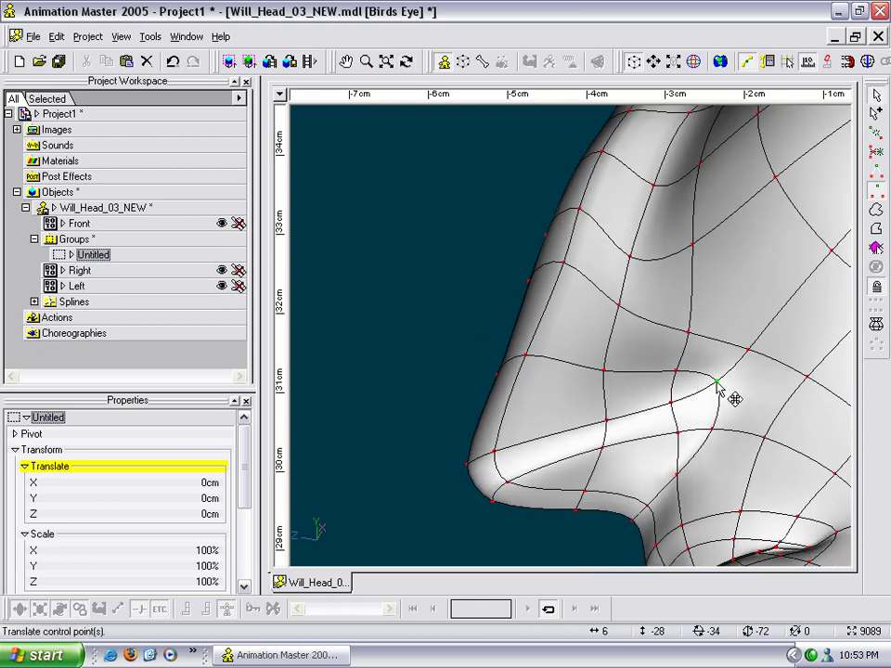
pyautogui.moveTo(744, 380); pyautogui.dragTo(764, 340)
pyautogui.press('t')
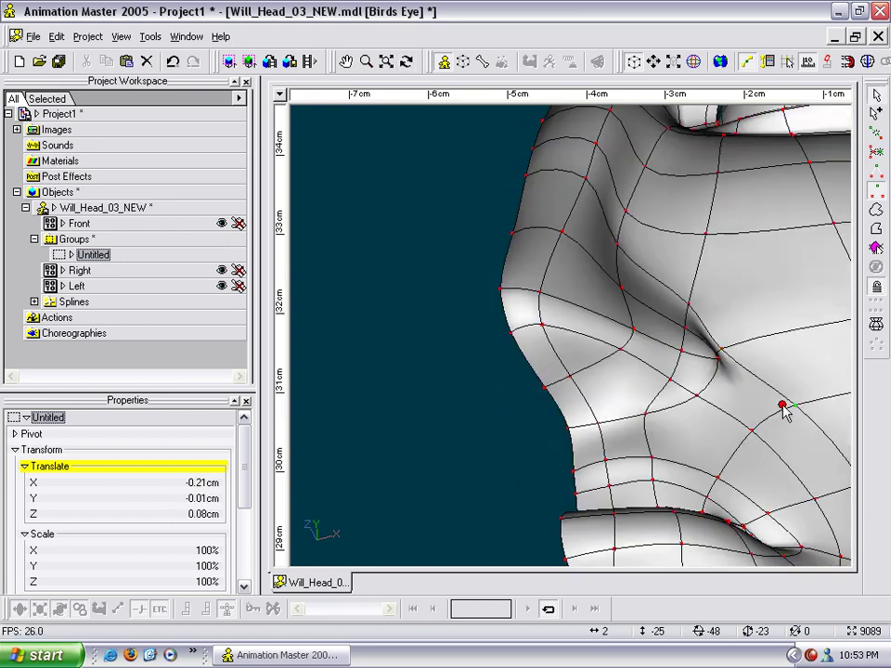
pyautogui.moveTo(782, 422); pyautogui.dragTo(784, 423)
pyautogui.moveTo(735, 445); pyautogui.dragTo(705, 453)
pyautogui.press('t')
pyautogui.moveTo(727, 332); pyautogui.dragTo(764, 339)
pyautogui.moveTo(782, 395); pyautogui.dragTo(813, 385)
# Insert control points on the splines surrounding the nose wing, from the nose bridge profile around to the upper lip.
pyautogui.moveTo(739, 433); pyautogui.dragTo(685, 372)
pyautogui.press('t')
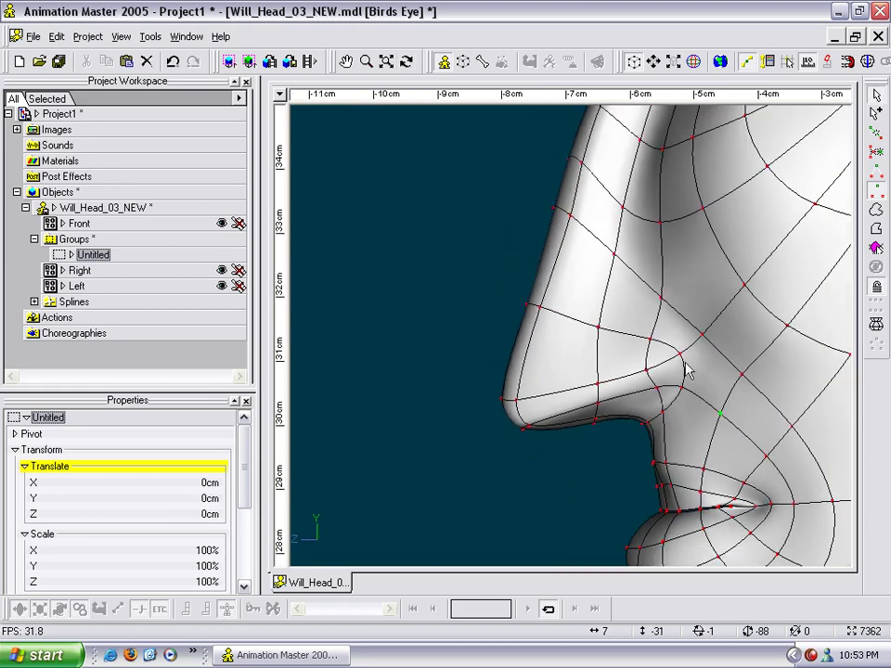
pyautogui.click(544, 257)
pyautogui.press('y')
pyautogui.moveTo(560, 271); pyautogui.dragTo(705, 407)
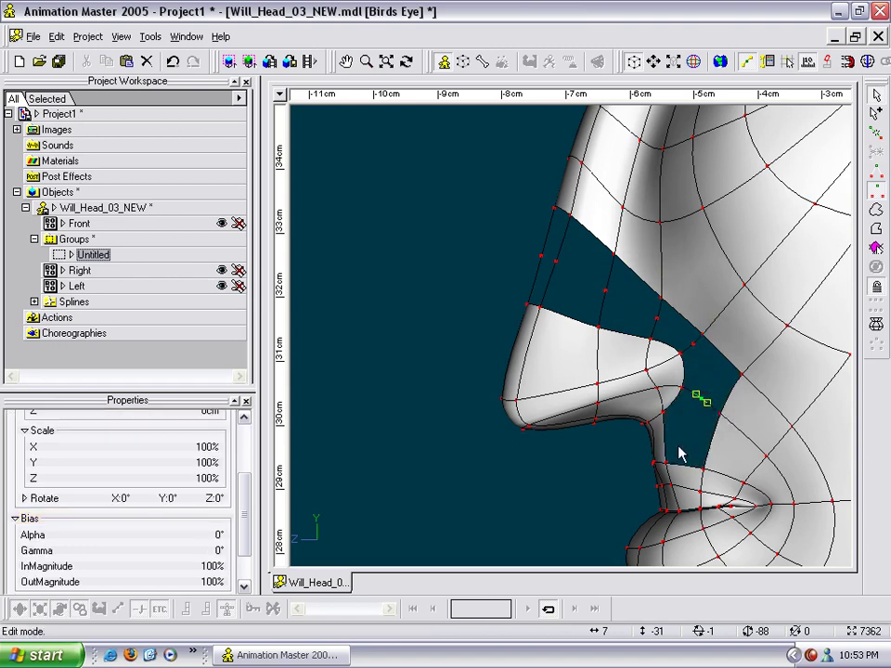
pyautogui.scroll(5, 670, 453)
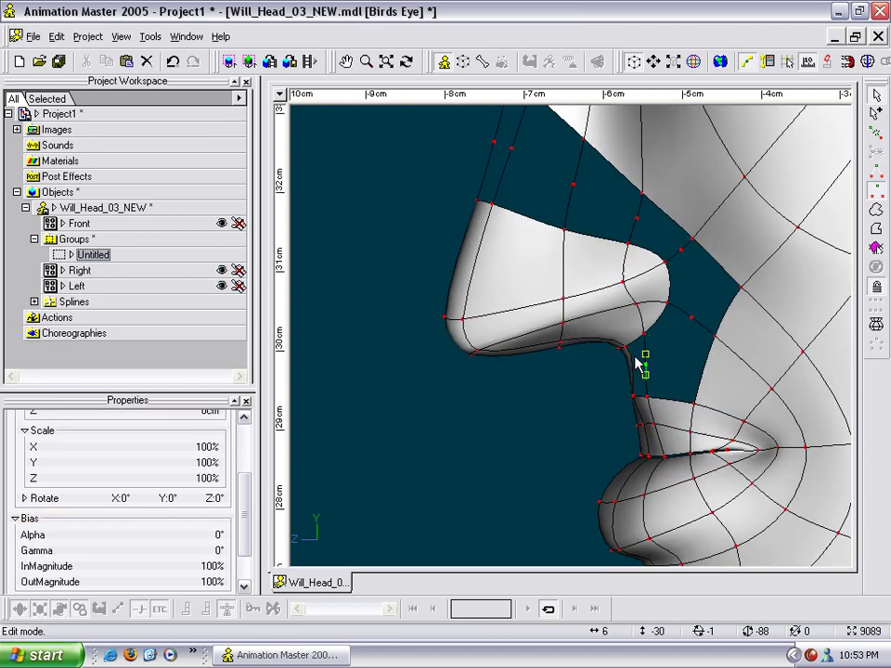
pyautogui.moveTo(684, 381); pyautogui.dragTo(662, 387)
pyautogui.press('Delete')
# Start a new ring spline at the profile under the nose and draw it through the inserted upper lip points.
pyautogui.press('a')
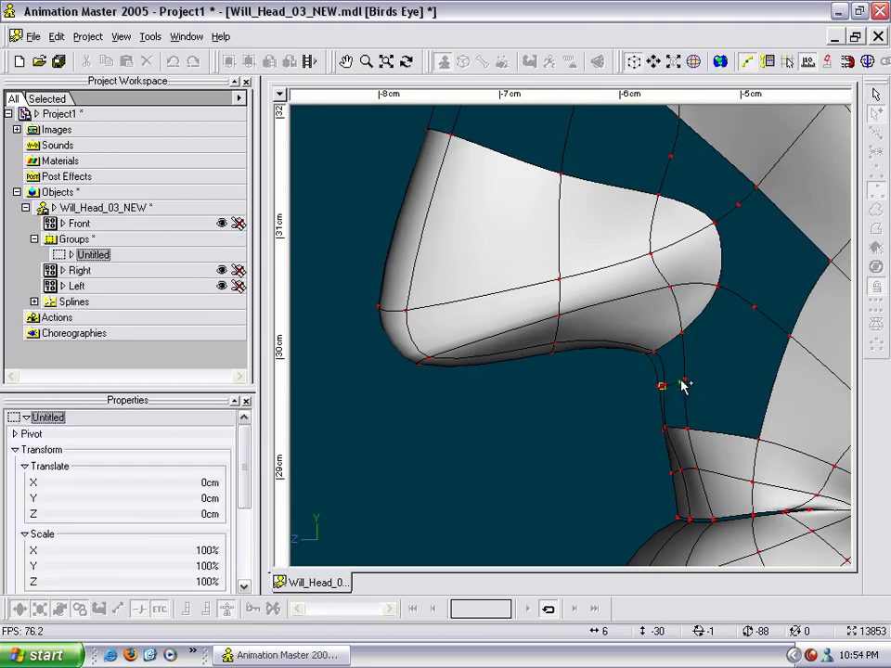
pyautogui.press('Escape')
pyautogui.click(686, 380)
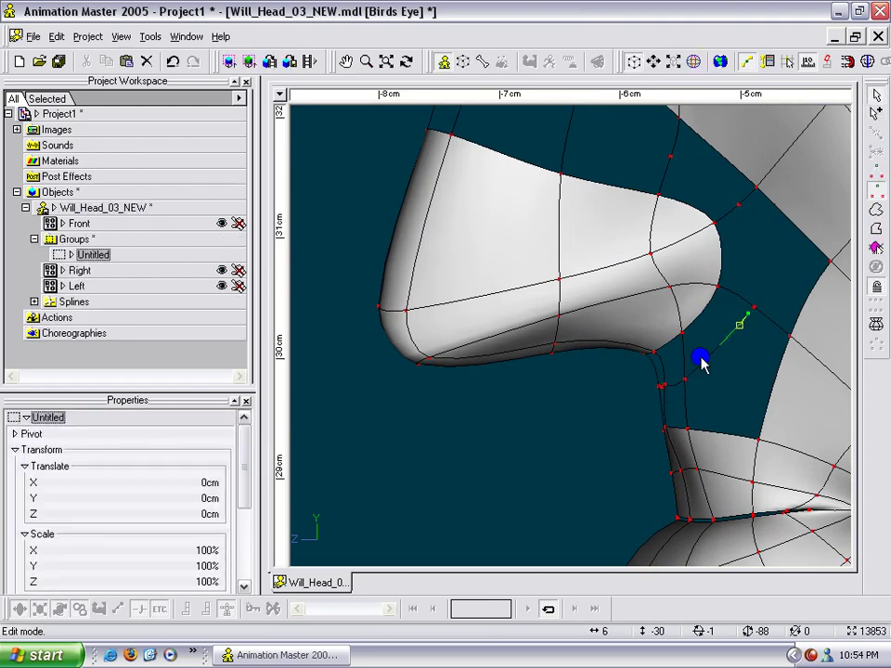
pyautogui.press('t')
pyautogui.moveTo(686, 382); pyautogui.dragTo(712, 385)
pyautogui.press('Escape')
pyautogui.click(618, 394)
pyautogui.moveTo(619, 393); pyautogui.dragTo(641, 390)
pyautogui.press('Escape')
pyautogui.press('Escape')
pyautogui.rightClick(641, 390)
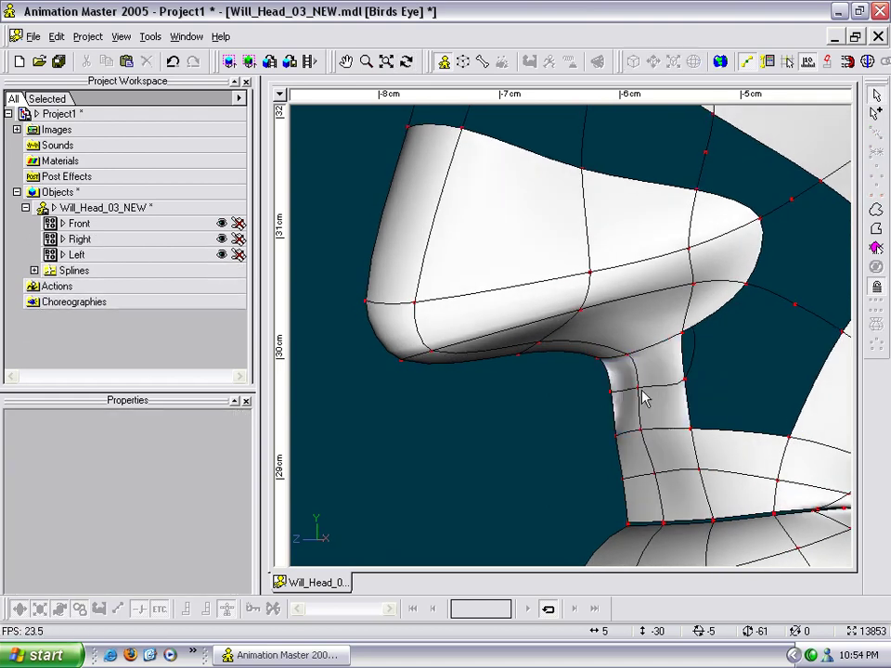
# Continue the ring spline around the back of the nose wing and attach it to the inserted points there.
pyautogui.click(689, 376)
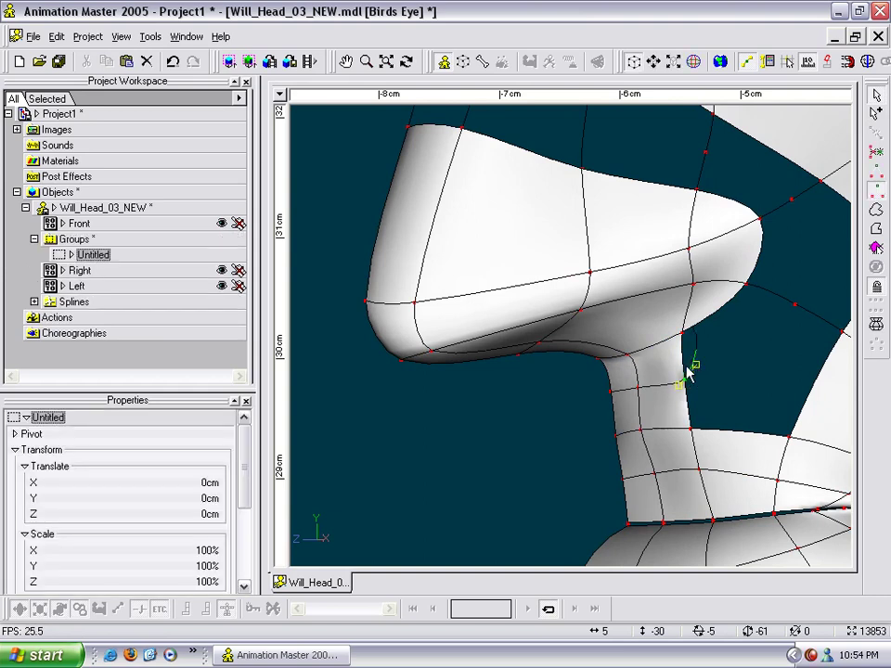
pyautogui.scroll(-3, 693, 363)
pyautogui.click(665, 358)
pyautogui.click(653, 348)
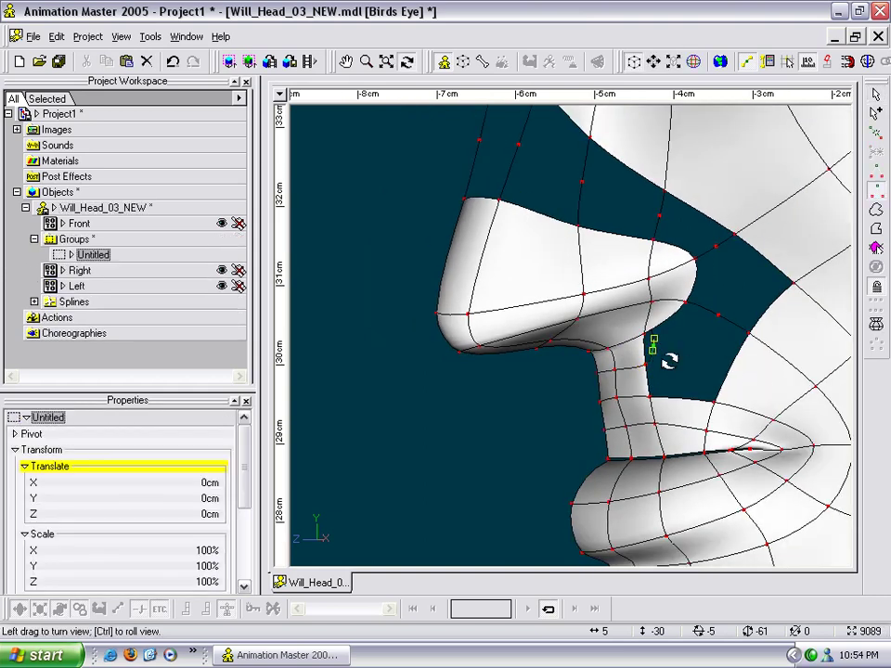
pyautogui.press('t')
pyautogui.moveTo(671, 362); pyautogui.dragTo(643, 362)
pyautogui.moveTo(672, 327); pyautogui.dragTo(663, 245)
pyautogui.rightClick(663, 245)
pyautogui.moveTo(654, 345); pyautogui.dragTo(677, 314)
pyautogui.click(673, 303)
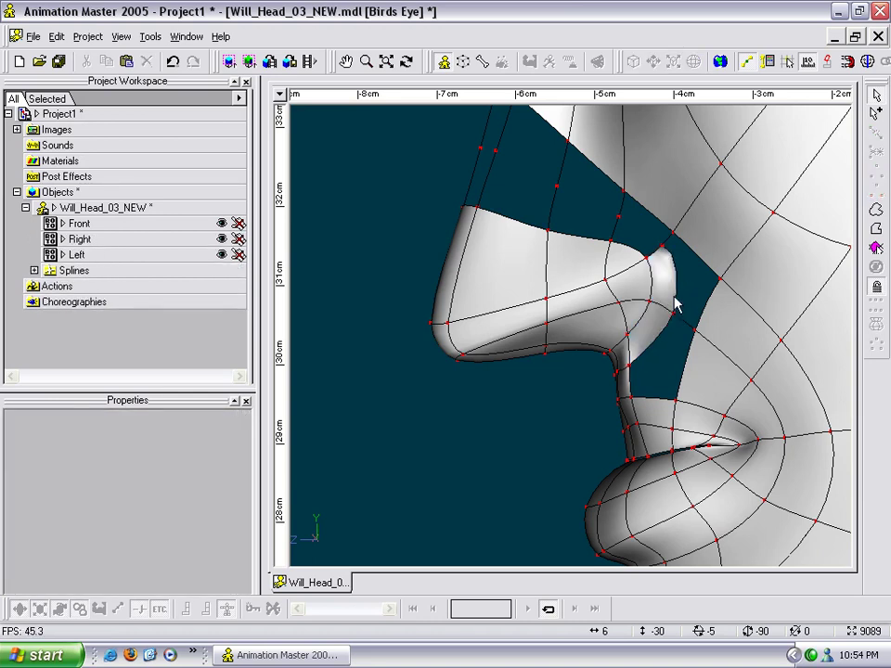
# Extend the ring spline from behind the nose wing across the side of the nose to the bridge profile.
pyautogui.moveTo(661, 267); pyautogui.dragTo(662, 297, button='middle')
pyautogui.press('a')
pyautogui.click(663, 281)
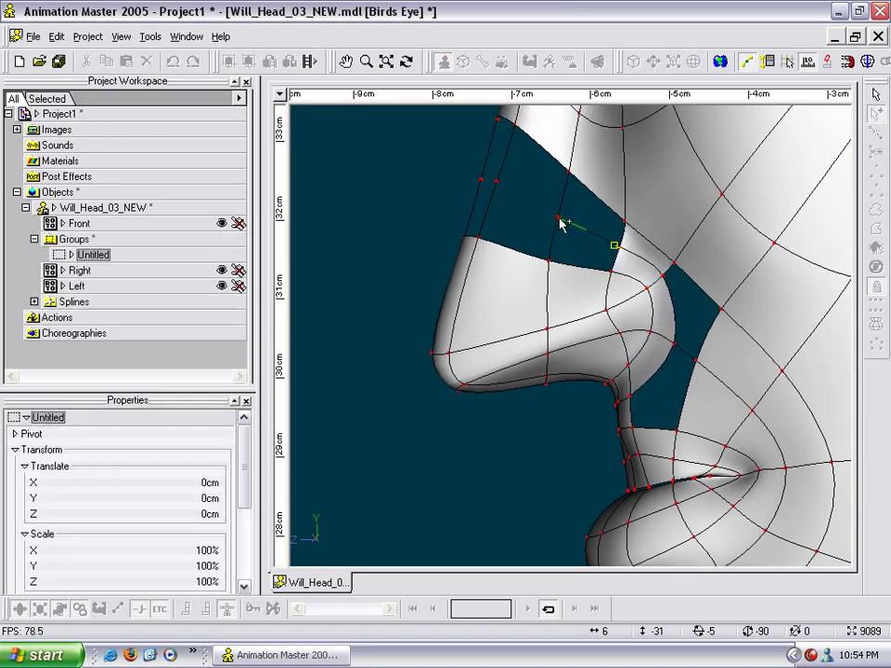
pyautogui.moveTo(470, 178); pyautogui.dragTo(531, 174)
pyautogui.press('Escape')
pyautogui.rightClick(481, 178)
pyautogui.click(483, 178)
# Reposition the new ring spline's points beside the nose wing and the middle point on the wing's lower edge spline.
pyautogui.press('t')
pyautogui.press('m')
pyautogui.moveTo(577, 232); pyautogui.dragTo(567, 221)
pyautogui.press('t')
pyautogui.moveTo(603, 259); pyautogui.dragTo(625, 240)
pyautogui.press('Escape')
pyautogui.press('Escape')
pyautogui.moveTo(614, 322); pyautogui.dragTo(620, 249)
pyautogui.press('Escape')
pyautogui.press('t')
pyautogui.press('Escape')
pyautogui.moveTo(576, 291); pyautogui.dragTo(466, 251)
pyautogui.press('t')
pyautogui.press('Escape')
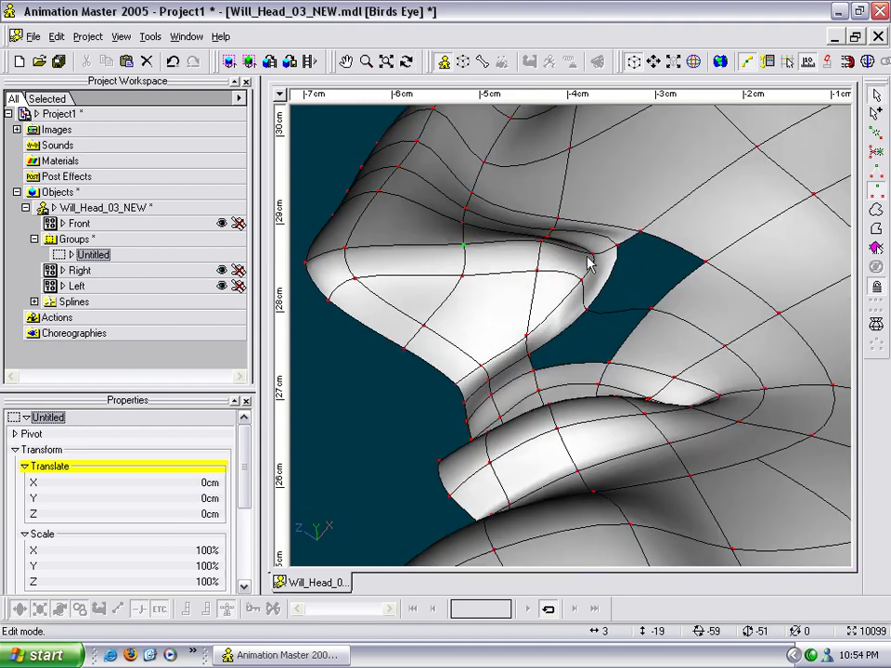
# Refine the crease behind and above the nose wing by moving its control points from several angles.
pyautogui.moveTo(608, 281); pyautogui.dragTo(650, 332)
pyautogui.press('t')
pyautogui.press('Escape')
pyautogui.moveTo(587, 230); pyautogui.dragTo(597, 262)
pyautogui.press('t')
pyautogui.press('Escape')
pyautogui.moveTo(517, 248); pyautogui.dragTo(581, 289)
pyautogui.press('t')
pyautogui.press('Escape')
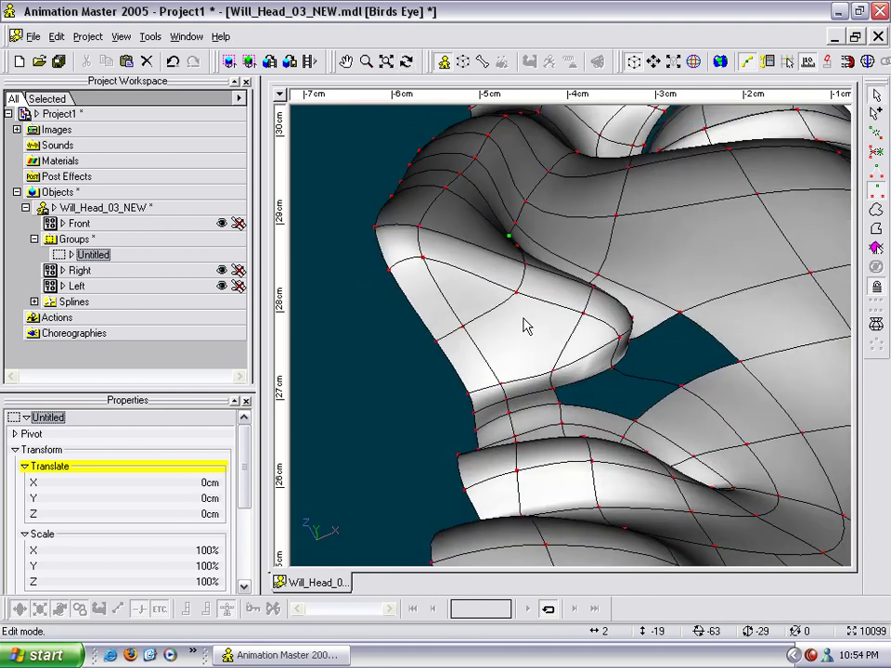
pyautogui.press('t')
pyautogui.moveTo(548, 342); pyautogui.dragTo(539, 335)
pyautogui.press('Escape')
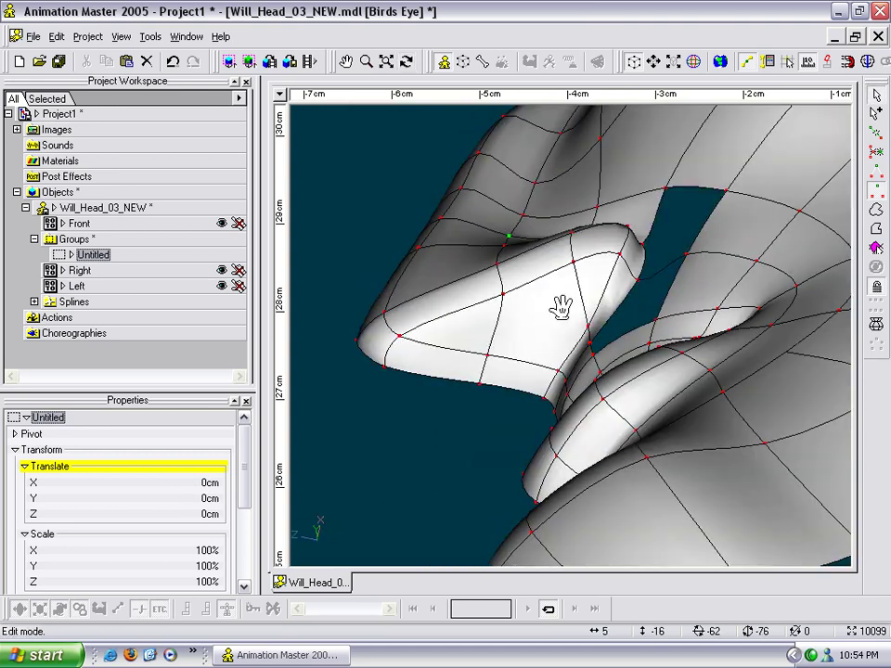
pyautogui.moveTo(574, 299); pyautogui.dragTo(504, 350, button='middle')
# Adjust the control points where the underside of the nose turns into the upper lip.
pyautogui.scroll(1, 504, 350)
pyautogui.press('t')
pyautogui.moveTo(597, 357); pyautogui.dragTo(574, 356)
pyautogui.press('Escape')
pyautogui.moveTo(456, 390); pyautogui.dragTo(454, 397)
pyautogui.moveTo(512, 384); pyautogui.dragTo(506, 387)
pyautogui.press('t')
pyautogui.moveTo(589, 381); pyautogui.dragTo(567, 404)
pyautogui.press('m')
pyautogui.moveTo(575, 320); pyautogui.dragTo(561, 353)
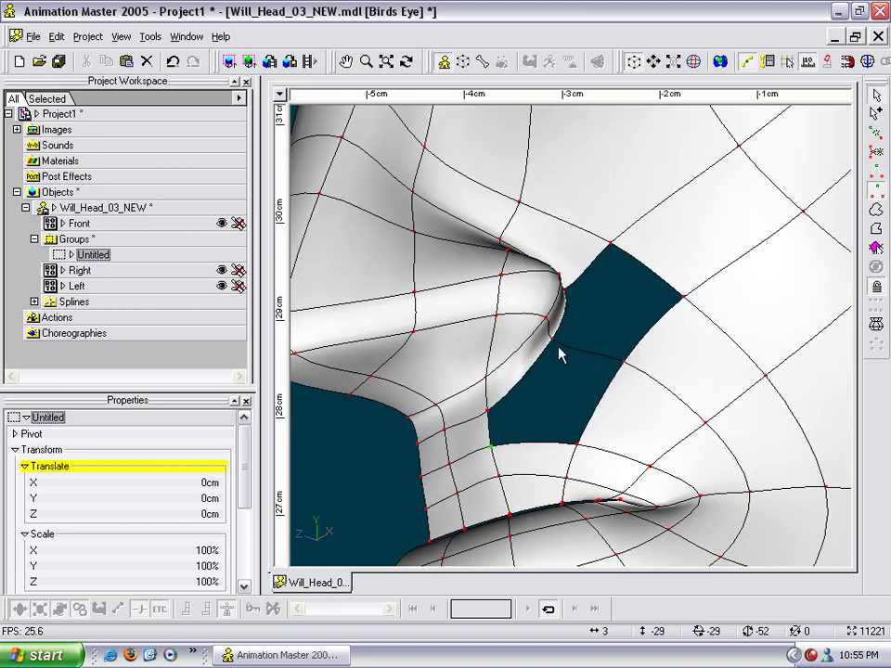
# Close the lower gap between the nose wing and the upper lip with a five-point patch.
pyautogui.click(622, 364)
pyautogui.click(548, 435)
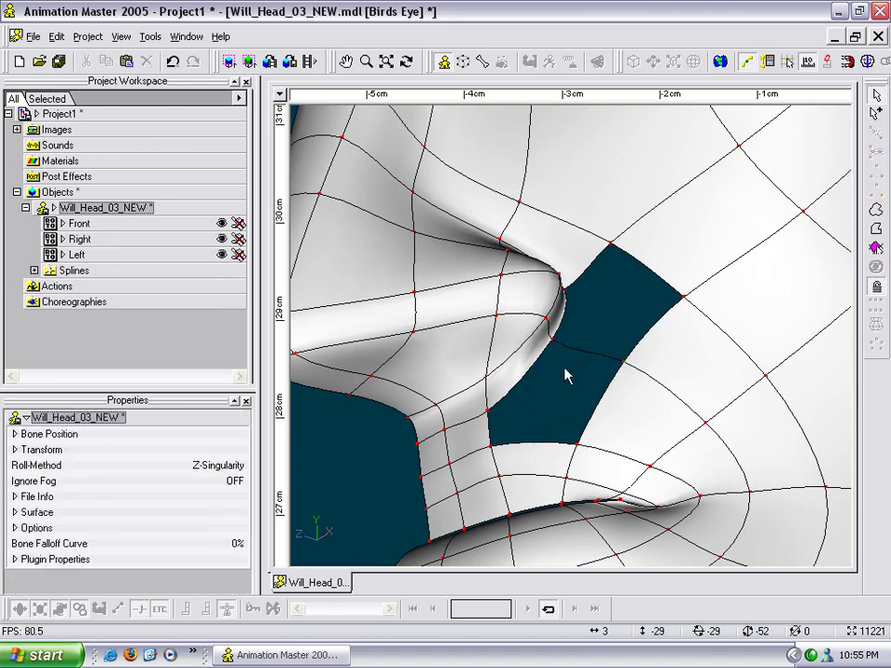
pyautogui.click(557, 345)
pyautogui.keyDown('shift'); pyautogui.click(623, 362); pyautogui.keyUp('shift')
pyautogui.keyDown('shift'); pyautogui.click(576, 444); pyautogui.keyUp('shift')
pyautogui.keyDown('shift'); pyautogui.click(491, 446); pyautogui.keyUp('shift')
pyautogui.keyDown('shift'); pyautogui.click(489, 412); pyautogui.keyUp('shift')
pyautogui.keyDown('shift'); pyautogui.click(489, 411); pyautogui.keyUp('shift')
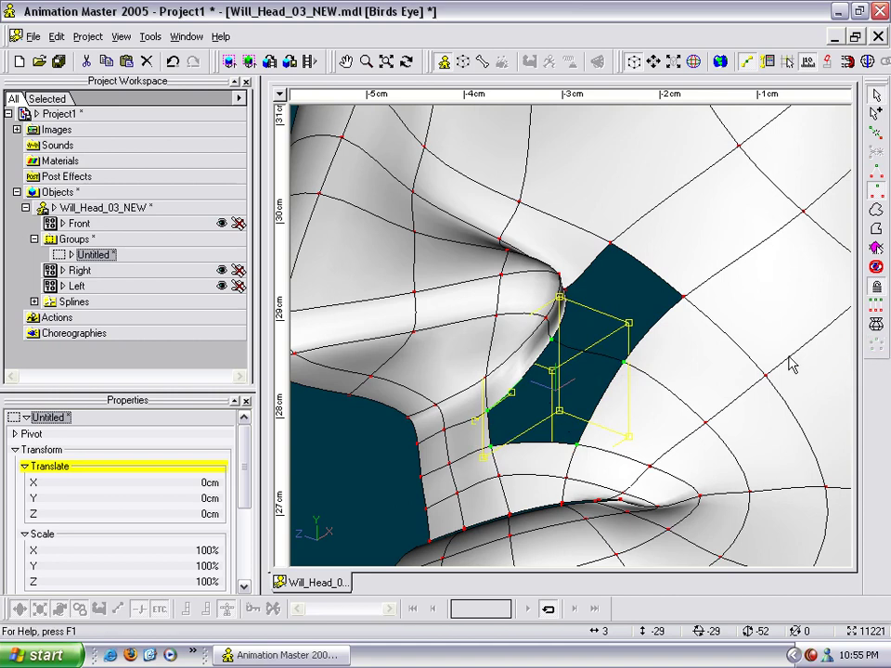
# Close the remaining gap between the nose wing and the cheek with a five-point patch, isolating its five points.
pyautogui.click(633, 296)
pyautogui.click(566, 289)
pyautogui.keyDown('shift'); pyautogui.click(553, 337); pyautogui.keyUp('shift')
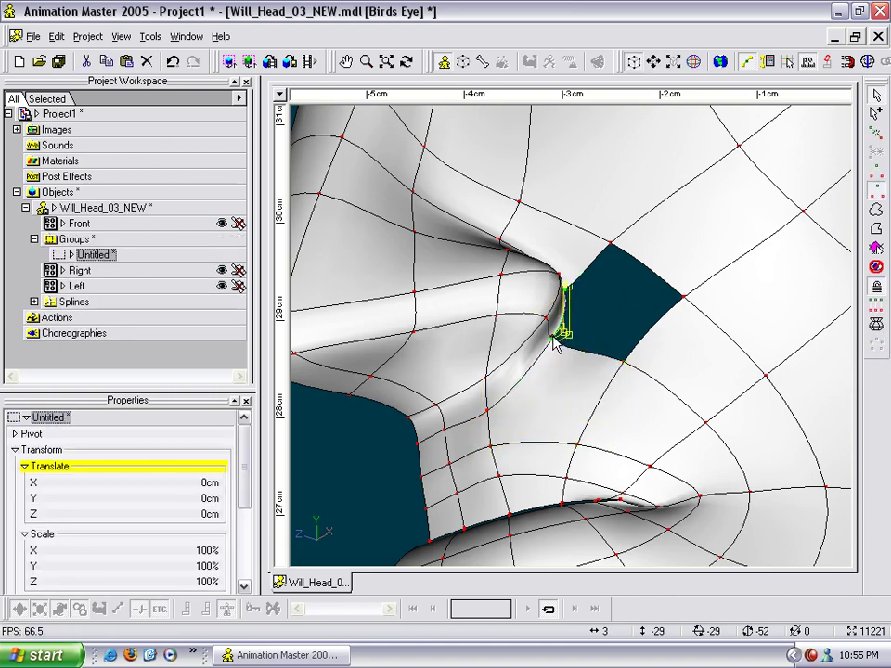
pyautogui.keyDown('shift'); pyautogui.click(627, 364); pyautogui.keyUp('shift')
pyautogui.keyDown('shift'); pyautogui.click(684, 299); pyautogui.keyUp('shift')
pyautogui.keyDown('shift'); pyautogui.click(609, 246); pyautogui.keyUp('shift')
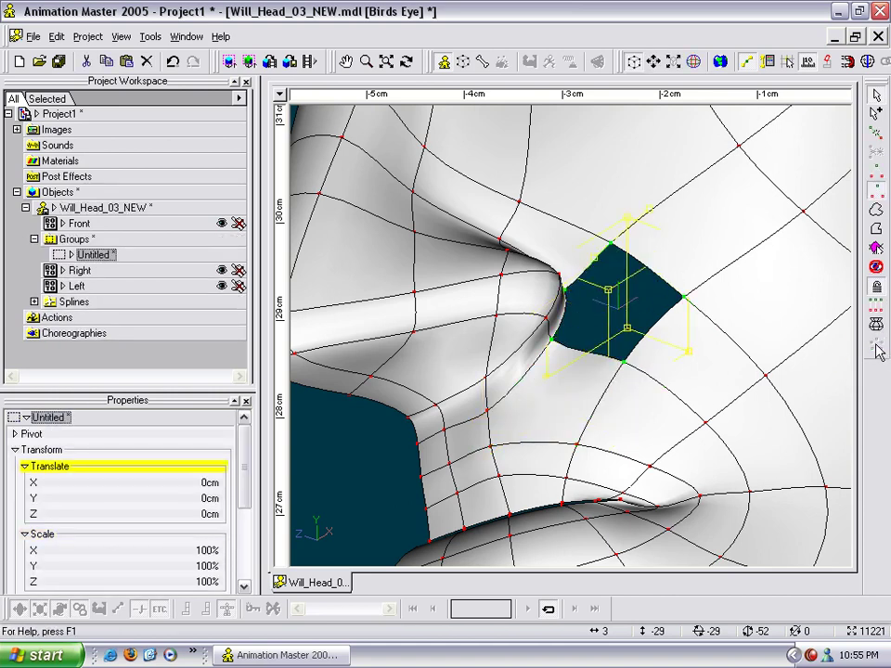
pyautogui.press('/')
pyautogui.moveTo(433, 185); pyautogui.dragTo(637, 358)
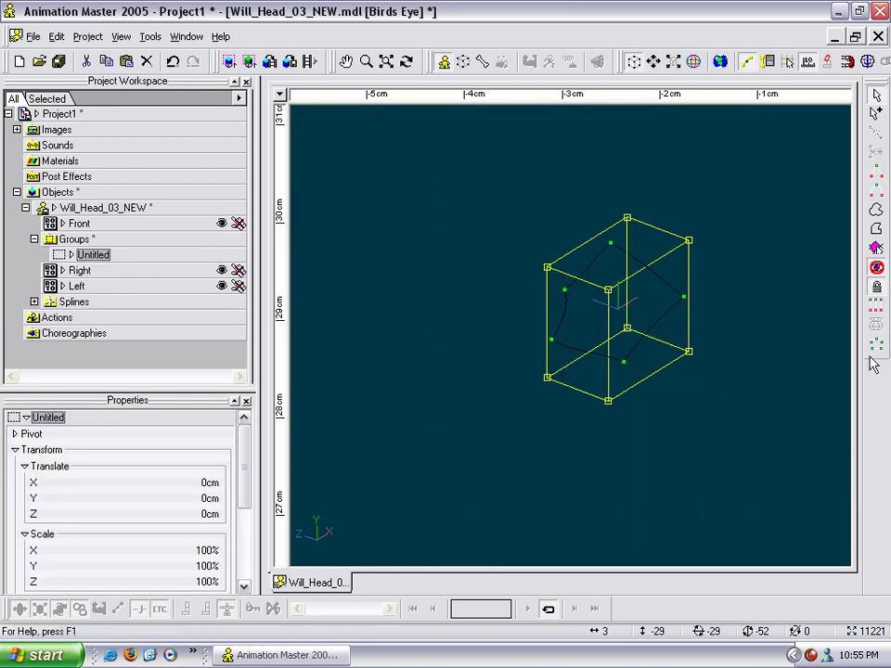
pyautogui.press('h')
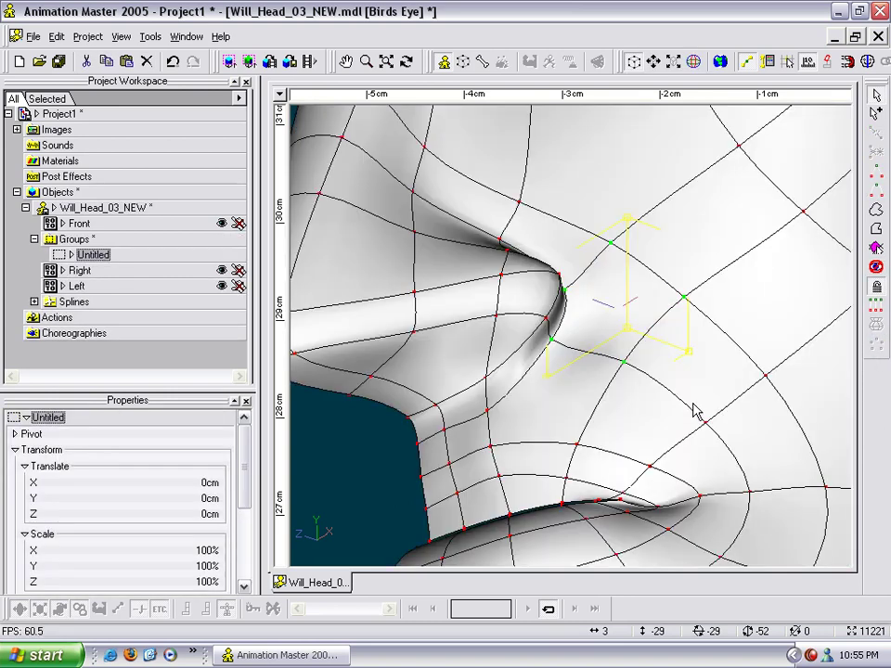
pyautogui.scroll(-4, 695, 407)
pyautogui.press('t')
pyautogui.moveTo(692, 369); pyautogui.dragTo(684, 392)
pyautogui.click(462, 406)
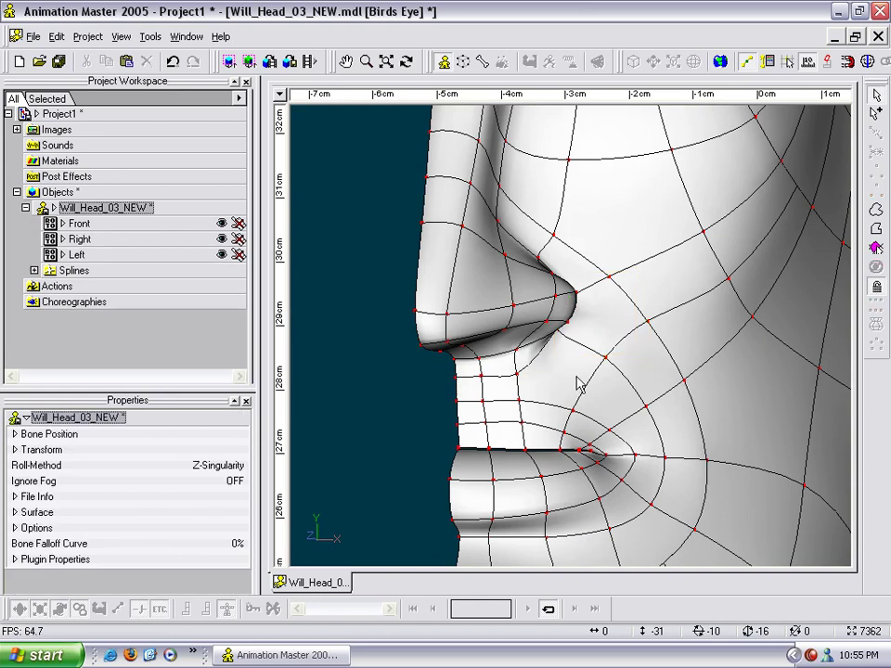
# Peak the cheek spline where it meets the upper back control point of the nose wing.
pyautogui.moveTo(556, 330); pyautogui.dragTo(556, 330)
pyautogui.press('t')
pyautogui.moveTo(622, 368); pyautogui.dragTo(596, 413)
pyautogui.press('t')
pyautogui.scroll(5, 595, 412)
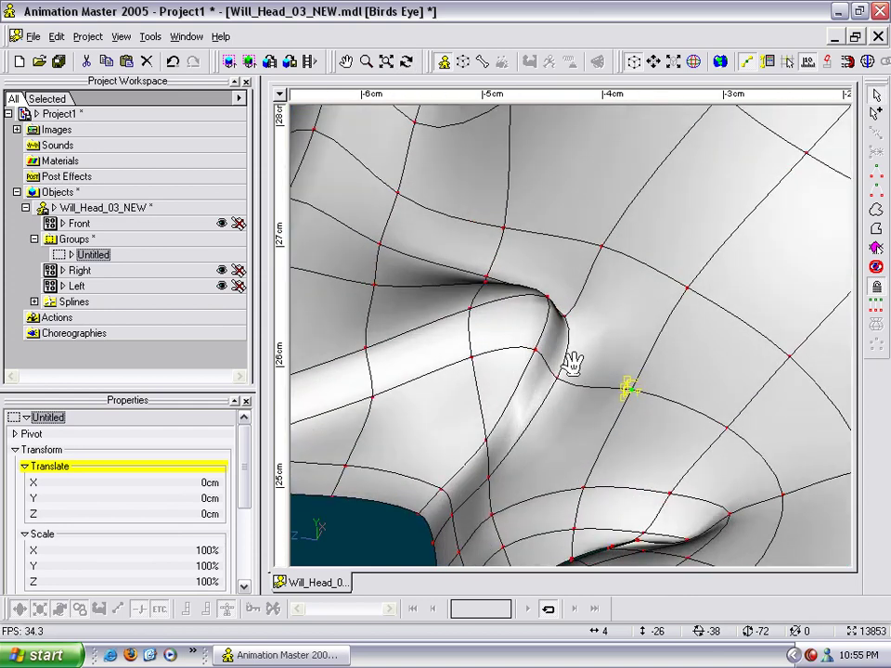
pyautogui.click(563, 308)
pyautogui.press('t')
pyautogui.moveTo(565, 314)
pyautogui.mouseDown()
pyautogui.moveTo(583, 348)
pyautogui.moveTo(573, 317)
pyautogui.mouseUp()
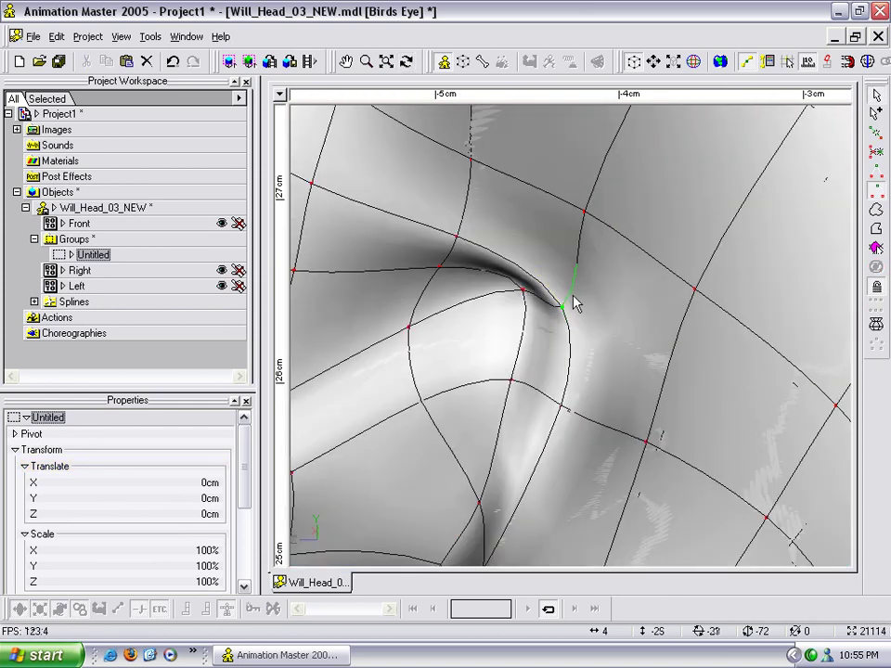
pyautogui.click(567, 282)
pyautogui.click(563, 305)
pyautogui.press('p')
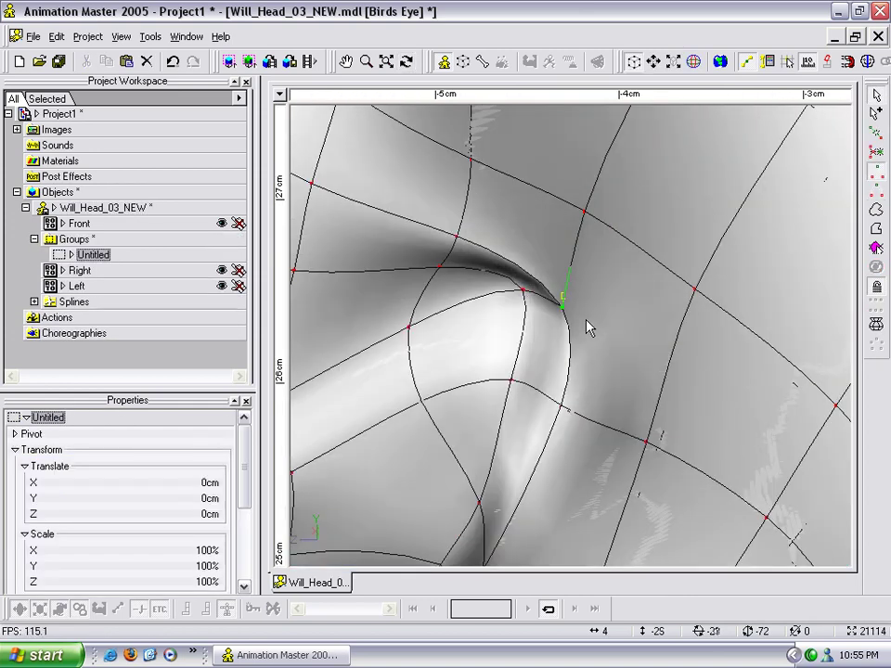
# Peak the cheek spline where it meets the lower back control point of the nose wing.
pyautogui.press('m')
pyautogui.moveTo(585, 366); pyautogui.dragTo(565, 311)
pyautogui.click(554, 357)
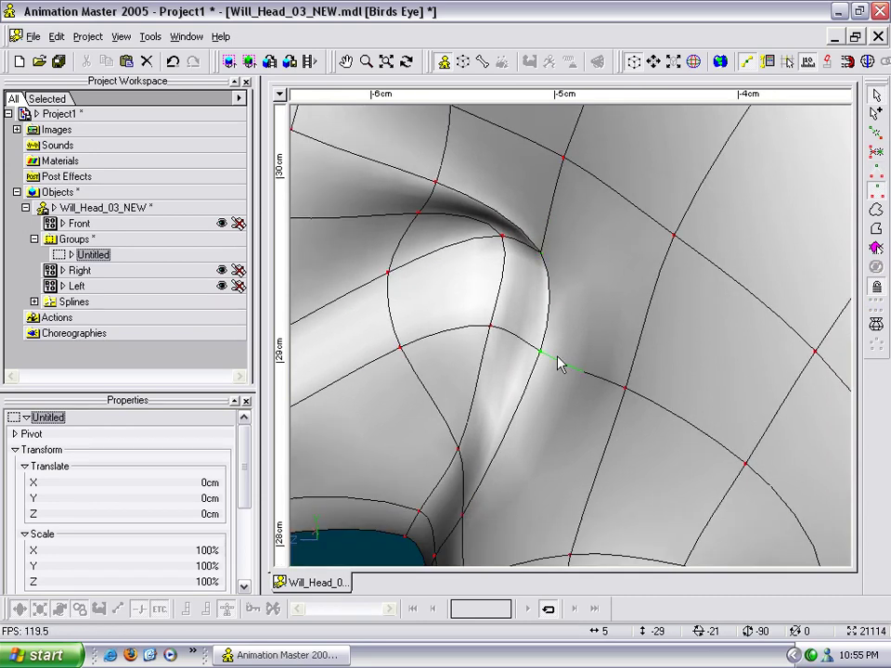
pyautogui.press('p')
# Adjust the control points along the back edge of the nose wing, working from the side and the front.
pyautogui.press('t')
pyautogui.moveTo(543, 352); pyautogui.dragTo(519, 350)
pyautogui.press('t')
pyautogui.press('t')
pyautogui.moveTo(564, 323); pyautogui.dragTo(542, 287)
pyautogui.moveTo(527, 238); pyautogui.dragTo(511, 229)
pyautogui.moveTo(507, 278)
pyautogui.mouseDown()
pyautogui.moveTo(477, 275)
pyautogui.moveTo(498, 276)
pyautogui.mouseUp()
pyautogui.moveTo(424, 423); pyautogui.dragTo(459, 404)
pyautogui.press('t')
pyautogui.moveTo(424, 443); pyautogui.dragTo(488, 435)
pyautogui.press('t')
pyautogui.scroll(-6, 468, 456)
pyautogui.press('t')
pyautogui.moveTo(489, 393); pyautogui.dragTo(490, 373)
pyautogui.moveTo(435, 391); pyautogui.dragTo(491, 350)
# Move the inner control point on the nose's underside by about -0.06 cm in Y and -0.03 cm in Z.
pyautogui.press('t')
pyautogui.press('t')
pyautogui.press('t')
pyautogui.moveTo(397, 332); pyautogui.dragTo(395, 335)
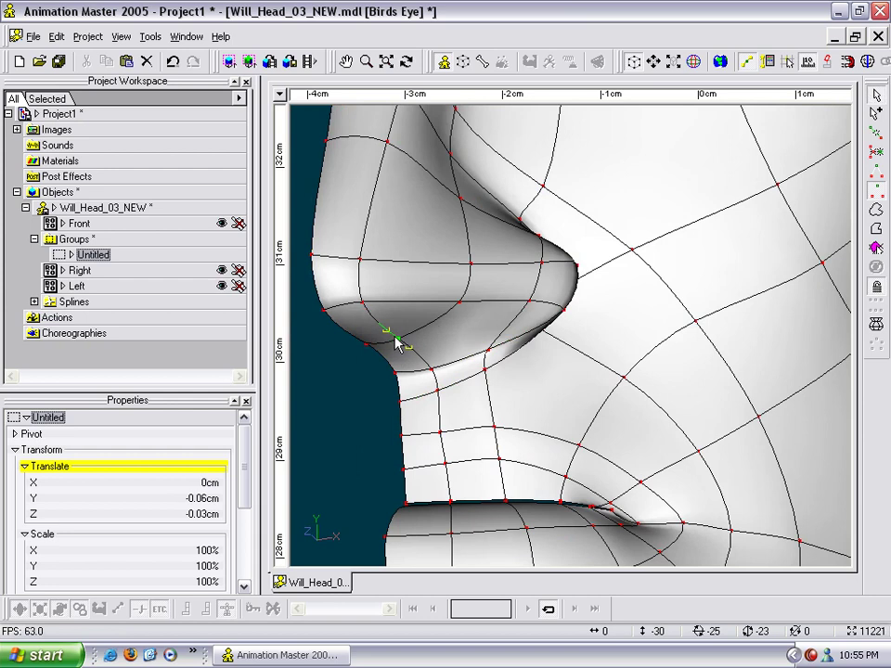
pyautogui.press('t')
pyautogui.moveTo(446, 321); pyautogui.dragTo(462, 334)
pyautogui.press('t')
pyautogui.press('t')
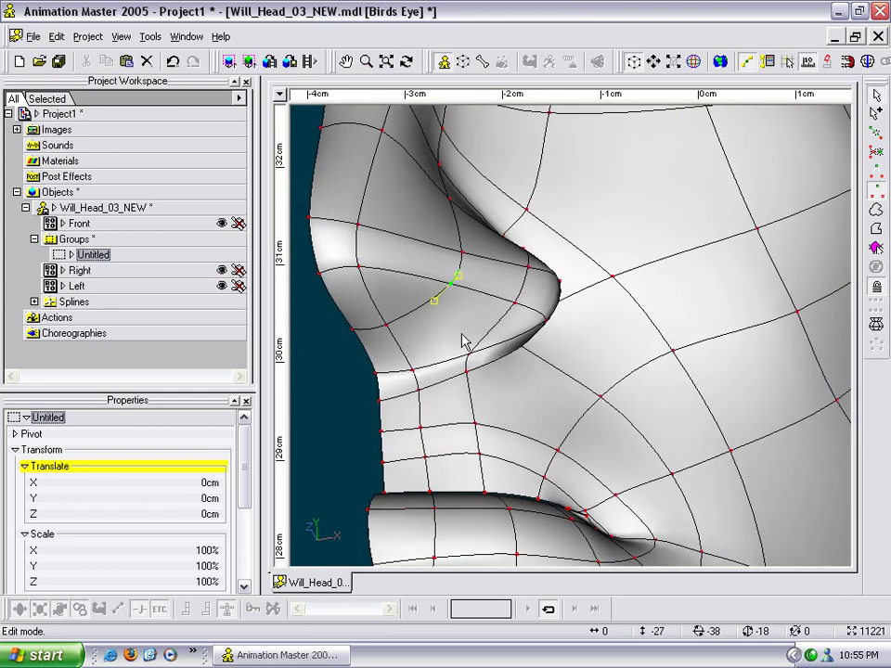
# Break the diagonal spline segment crossing the nose's underside between the tip area and the wing.
pyautogui.press('t')
pyautogui.scroll(2, 460, 335)
pyautogui.scroll(1, 462, 335)
pyautogui.moveTo(481, 327); pyautogui.dragTo(531, 338, button='middle')
pyautogui.click(471, 330)
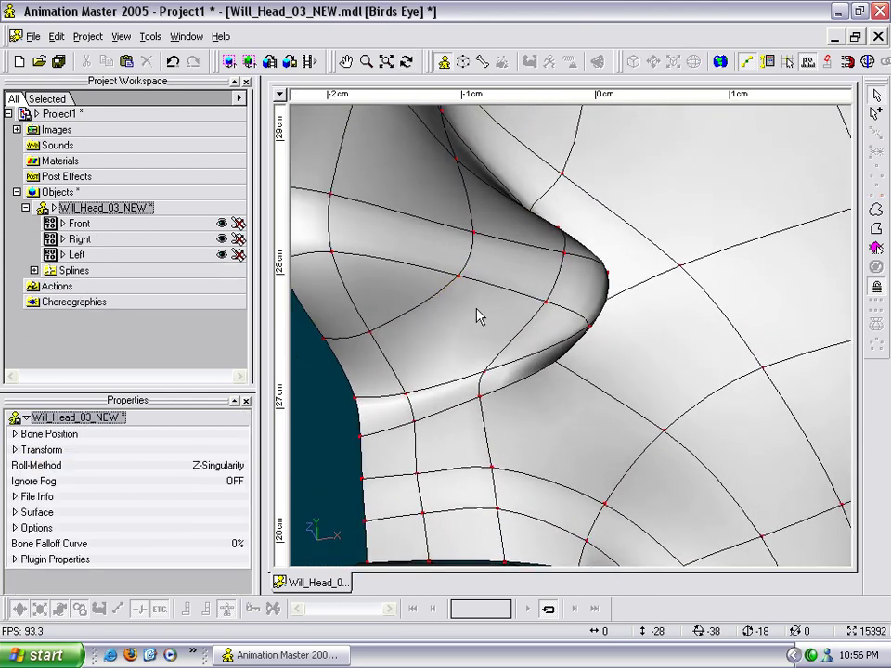
pyautogui.click(427, 311)
pyautogui.click(388, 334)
pyautogui.click(404, 320)
pyautogui.press('k')
# Draw a spline from the wing's lower edge point down across the nose base, ending in a hook on the upper lip.
pyautogui.press('a')
pyautogui.moveTo(458, 277); pyautogui.dragTo(444, 382)
pyautogui.click(445, 383)
pyautogui.click(447, 411)
pyautogui.press('Escape')
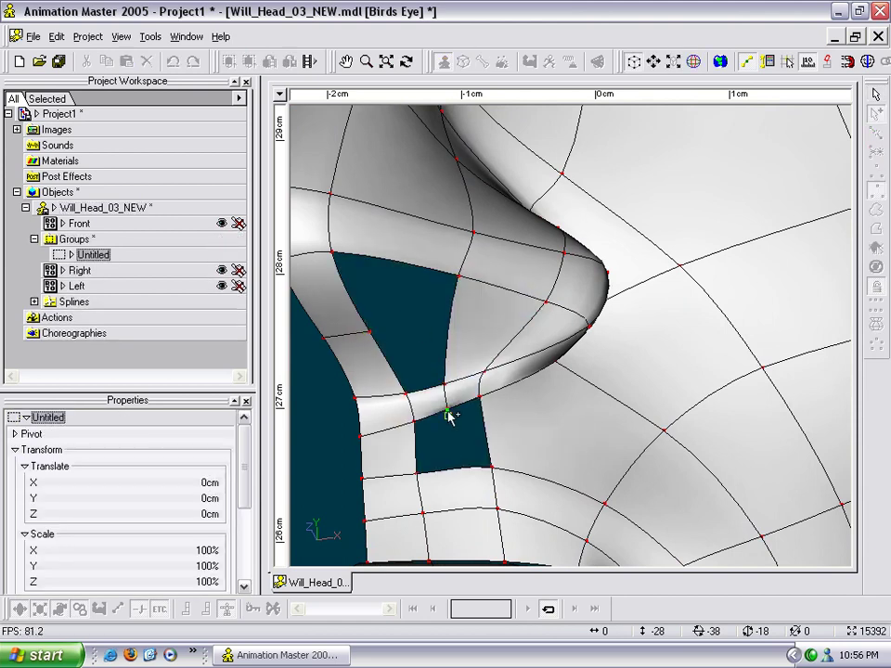
pyautogui.moveTo(449, 433); pyautogui.dragTo(453, 470)
pyautogui.keyDown('shift'); pyautogui.rightClick(453, 470); pyautogui.keyUp('shift')
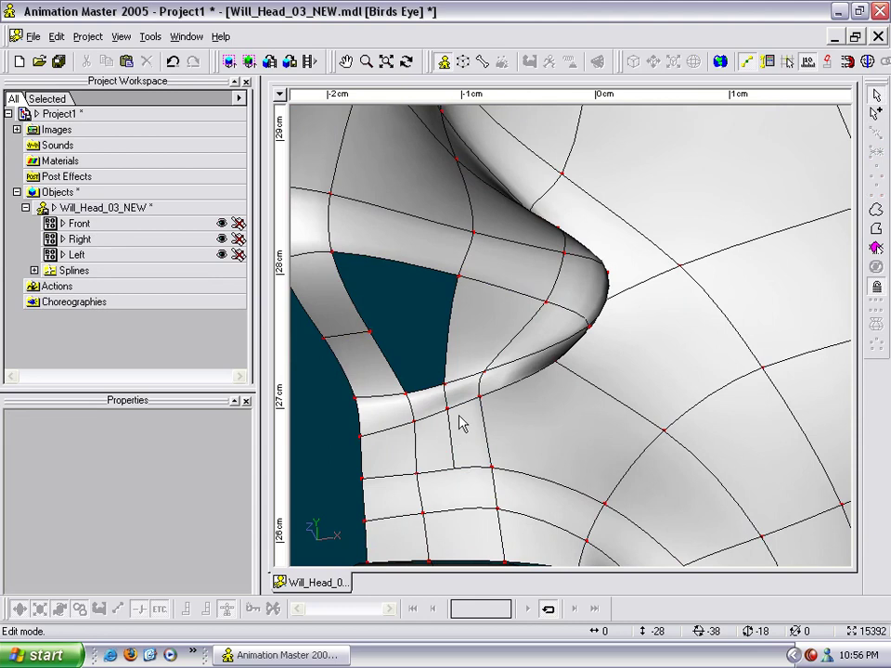
# Extend the short underside spline from the nose tip across the new spline to the next spline under the wing.
pyautogui.press('a')
pyautogui.click(369, 331)
pyautogui.click(446, 331)
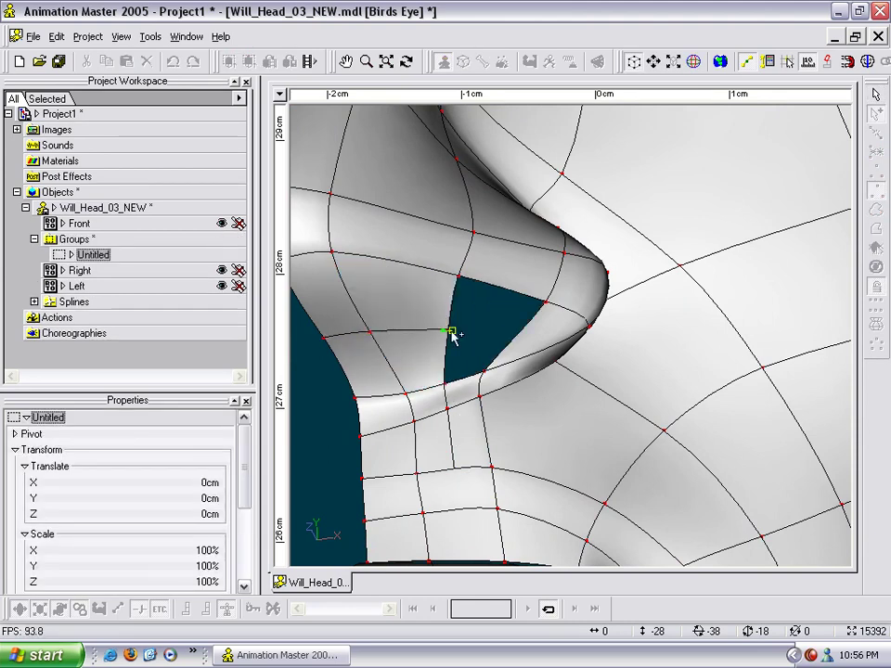
pyautogui.keyDown('shift'); pyautogui.rightClick(522, 335); pyautogui.keyUp('shift')
# Refine the junction under the nose wing where the extended underside spline ends, working from below and the side.
pyautogui.press('t')
pyautogui.rightClick(561, 339)
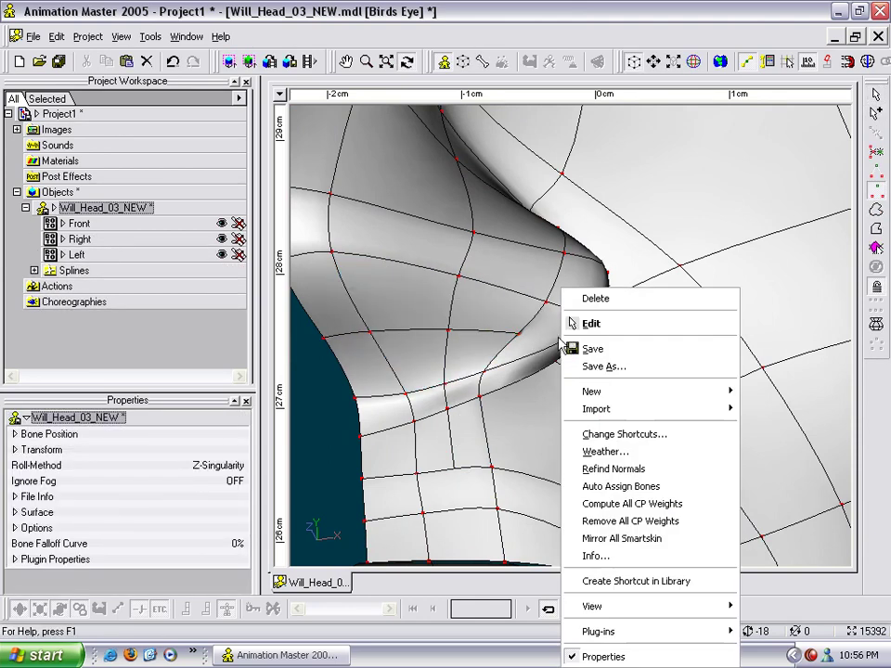
pyautogui.click(520, 340)
pyautogui.moveTo(545, 345); pyautogui.dragTo(508, 19)
pyautogui.press('m')
pyautogui.moveTo(503, 408); pyautogui.dragTo(512, 420)
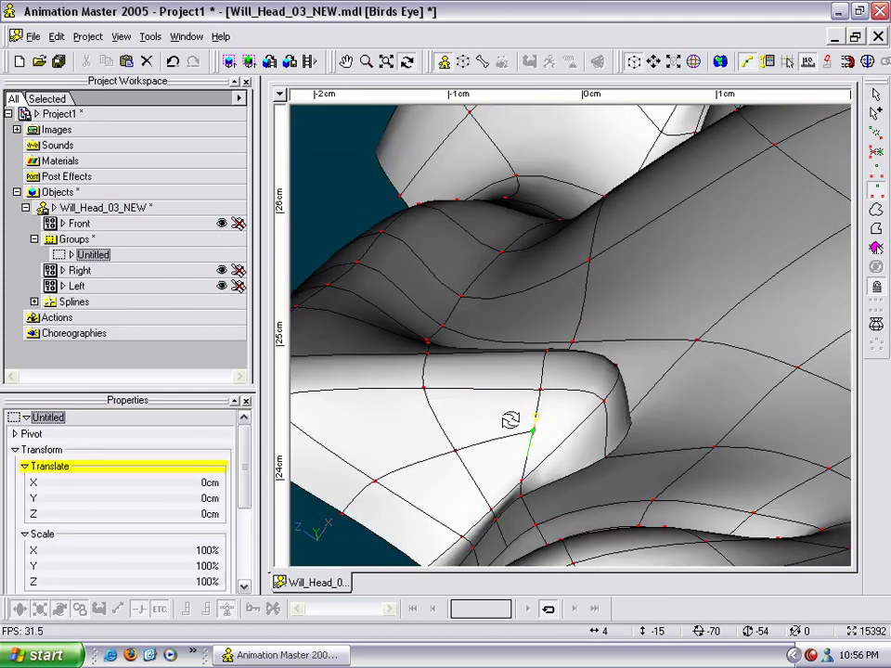
pyautogui.moveTo(512, 394); pyautogui.dragTo(493, 281, button='middle')
pyautogui.scroll(2, 493, 280)
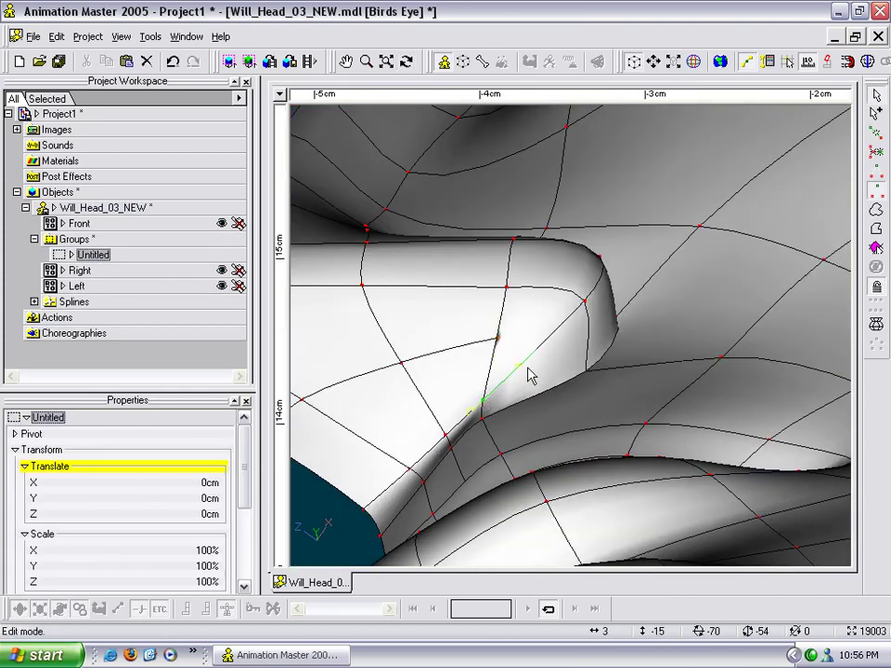
pyautogui.click(564, 339)
pyautogui.moveTo(569, 368); pyautogui.dragTo(569, 369)
pyautogui.click(564, 445)
pyautogui.press('t')
pyautogui.moveTo(599, 423); pyautogui.dragTo(613, 344)
pyautogui.press('m')
pyautogui.press('t')
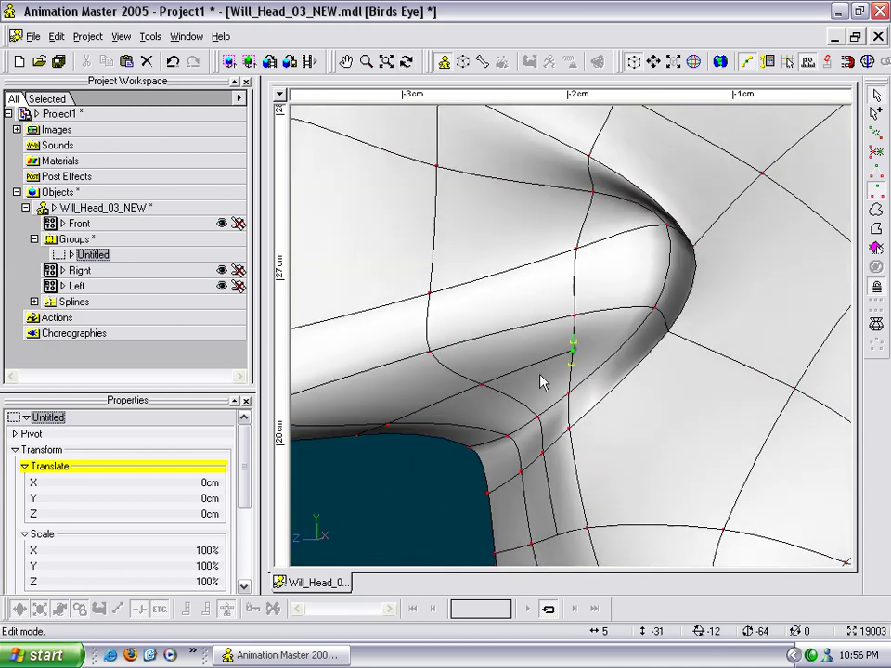
# Extend the underside spline from its end point onto the spline along the nose wing's lower rim.
pyautogui.click(487, 390)
pyautogui.press('t')
pyautogui.moveTo(531, 391); pyautogui.dragTo(550, 350)
pyautogui.scroll(2, 598, 342)
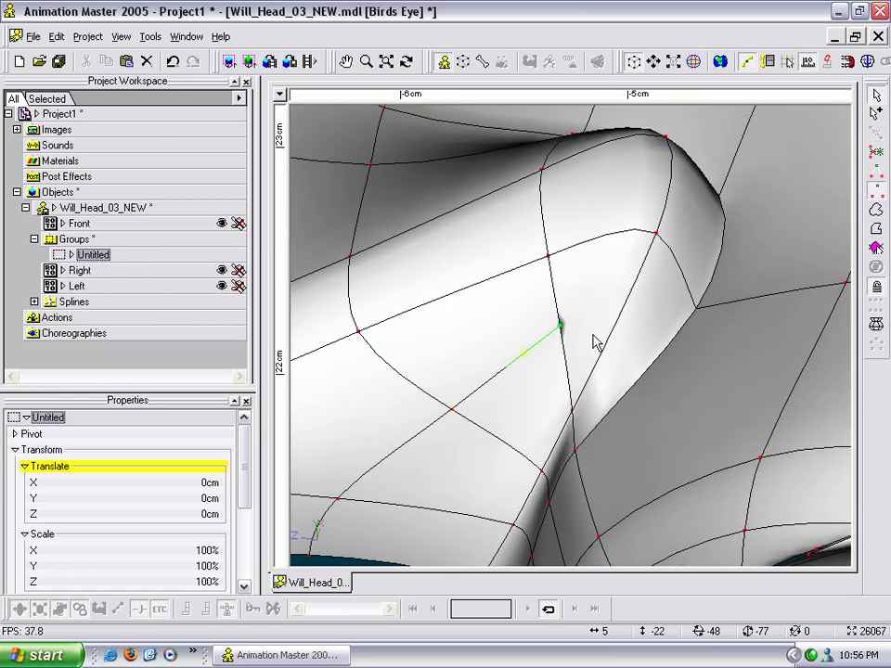
pyautogui.click(615, 324)
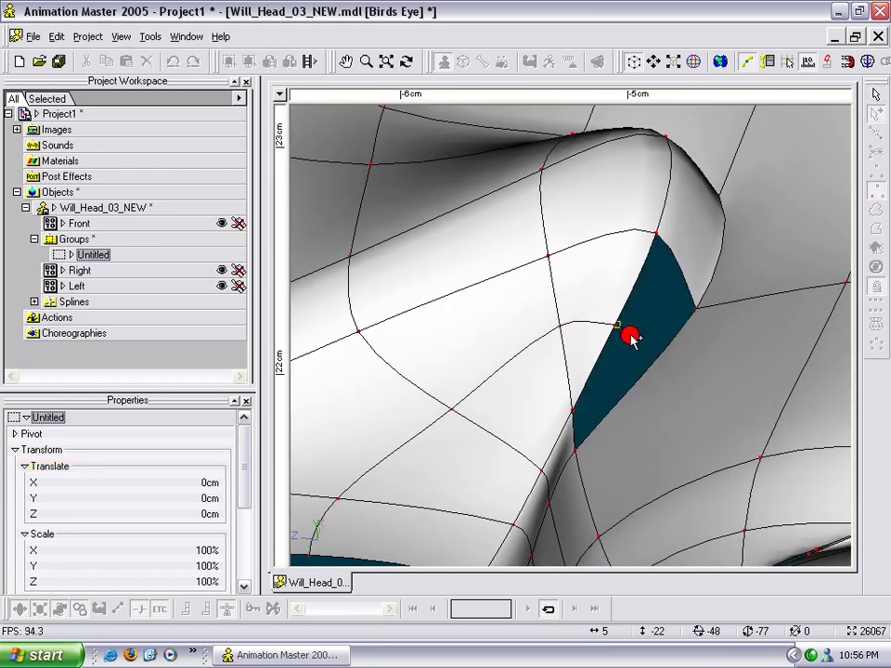
pyautogui.press('Escape')
# Continue the spline from the wing rim down to the upper lip, ending in a hook, and shift its upper-lip point inward.
pyautogui.press('t')
pyautogui.moveTo(701, 418); pyautogui.dragTo(661, 326)
pyautogui.press('a')
pyautogui.click(582, 285)
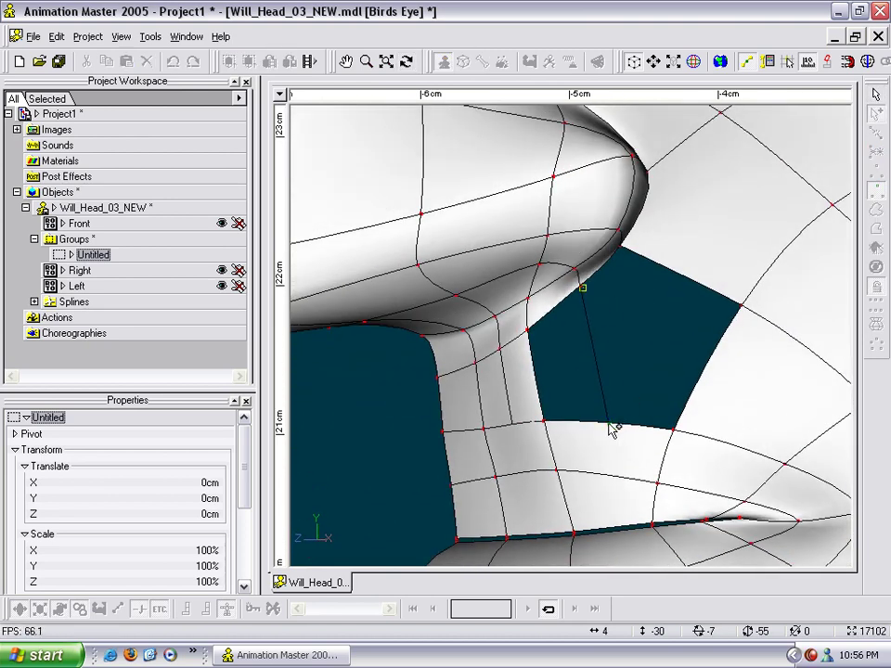
pyautogui.click(610, 426)
pyautogui.click(611, 466)
pyautogui.press('Escape')
pyautogui.moveTo(615, 468); pyautogui.dragTo(612, 476)
pyautogui.rightClick(613, 476)
pyautogui.moveTo(609, 424); pyautogui.dragTo(600, 423)
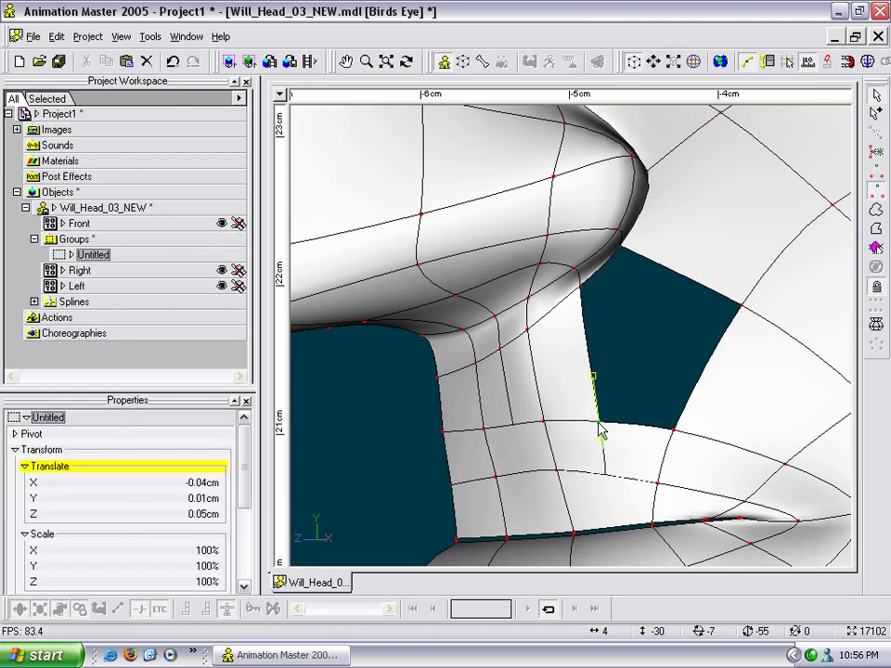
pyautogui.click(609, 400)
# Adjust the control points on the nose's underside near the wing from the side and the front.
pyautogui.press('t')
pyautogui.moveTo(606, 367); pyautogui.dragTo(590, 339)
pyautogui.click(509, 322)
pyautogui.press('t')
pyautogui.press('t')
pyautogui.click(405, 278)
pyautogui.press('t')
pyautogui.press('m')
pyautogui.press('t')
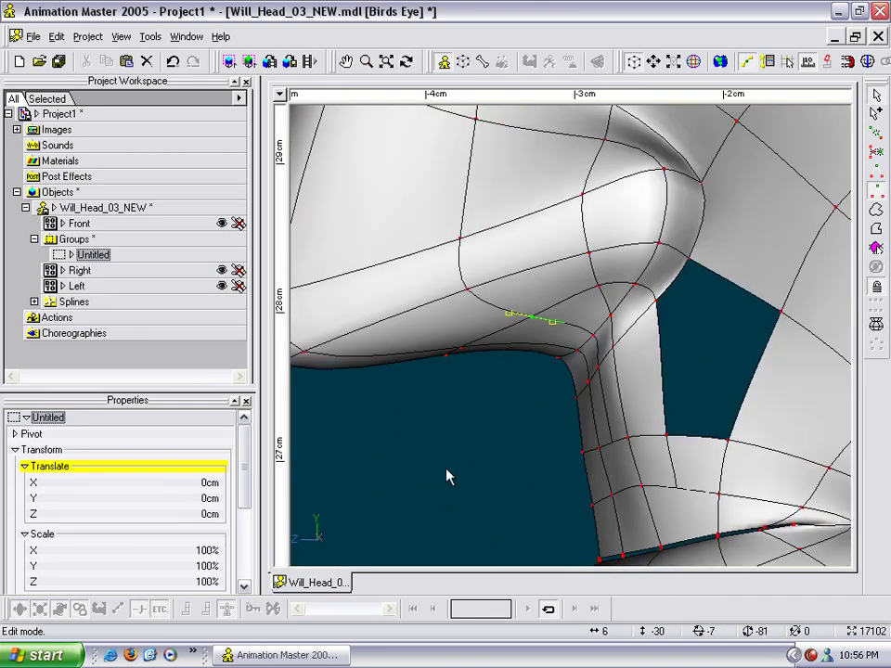
pyautogui.moveTo(599, 293); pyautogui.dragTo(567, 364)
pyautogui.press('t')
pyautogui.press('m')
pyautogui.press('t')
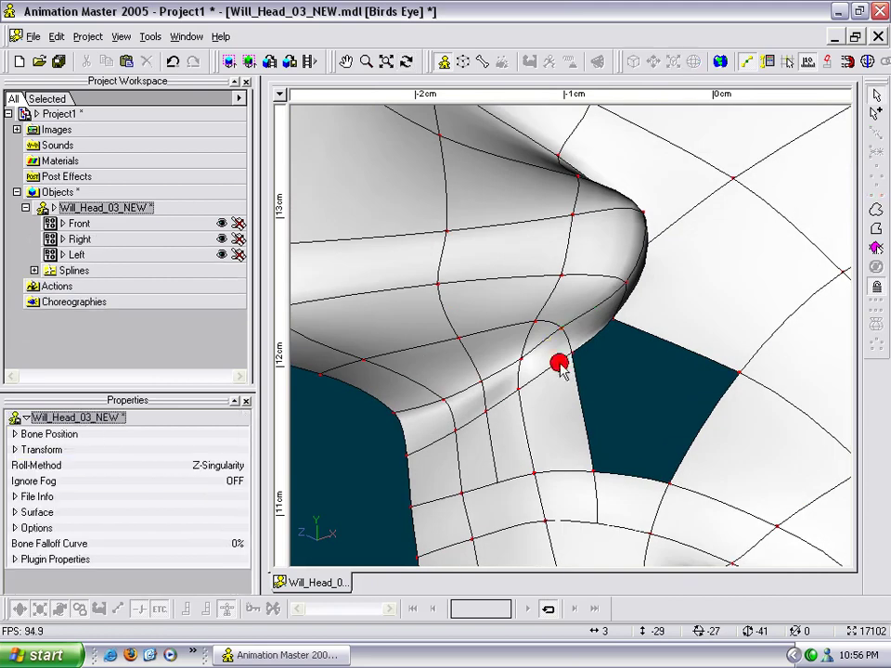
# Close the gap between the nose wing, cheek and upper lip with a five-point patch.
pyautogui.moveTo(617, 329)
pyautogui.mouseDown()
pyautogui.moveTo(746, 388)
pyautogui.moveTo(682, 472)
pyautogui.moveTo(608, 475)
pyautogui.mouseUp()
pyautogui.keyDown('shift'); pyautogui.click(595, 471); pyautogui.keyUp('shift')
pyautogui.click(875, 345)
# Move the crease point below the wing by about 0.04 cm in Y and -0.07 cm in Z, and nudge the upper-lip point below it.
pyautogui.press('t')
pyautogui.moveTo(692, 372); pyautogui.dragTo(700, 400)
pyautogui.scroll(-4, 657, 399)
pyautogui.press('t')
pyautogui.moveTo(599, 409); pyautogui.dragTo(587, 386)
pyautogui.click(550, 412)
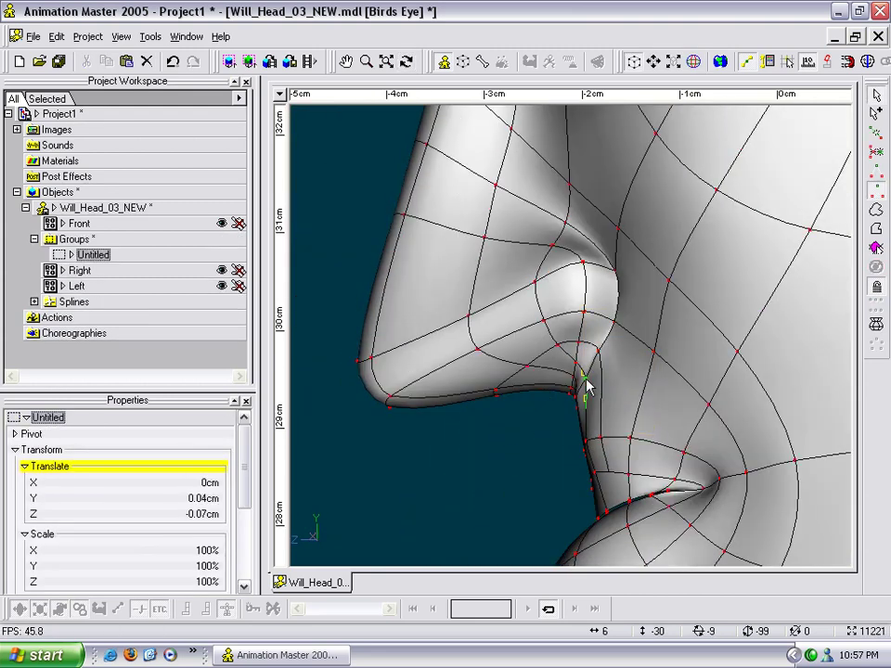
pyautogui.moveTo(603, 436); pyautogui.dragTo(608, 438)
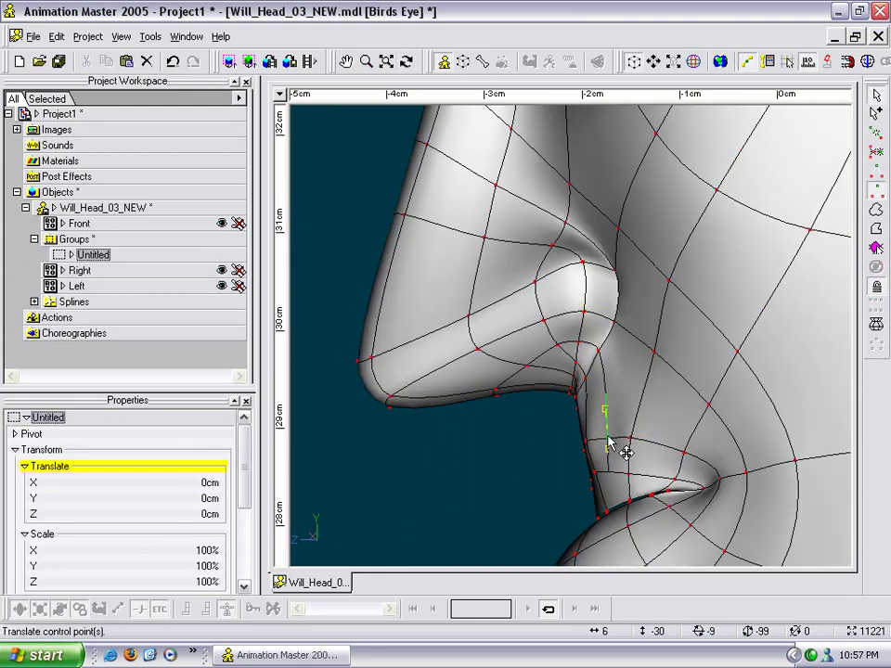
# Reposition the control points in the corner between nose base and upper lip in the right view.
pyautogui.press('4')
pyautogui.moveTo(731, 482); pyautogui.dragTo(572, 266, button='middle')
pyautogui.scroll(7, 665, 221)
pyautogui.scroll(2, 665, 221)
pyautogui.scroll(2, 574, 279)
pyautogui.click(576, 330)
pyautogui.moveTo(577, 331)
pyautogui.mouseDown()
pyautogui.moveTo(589, 332)
pyautogui.moveTo(576, 365)
pyautogui.moveTo(573, 352)
pyautogui.mouseUp()
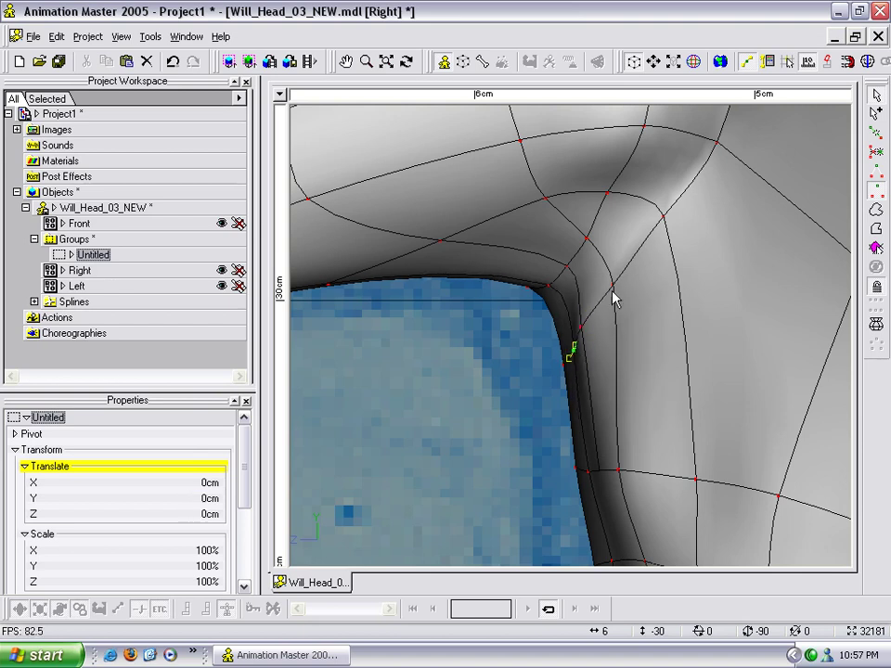
pyautogui.moveTo(612, 284); pyautogui.dragTo(610, 278)
pyautogui.moveTo(587, 239); pyautogui.dragTo(552, 261)
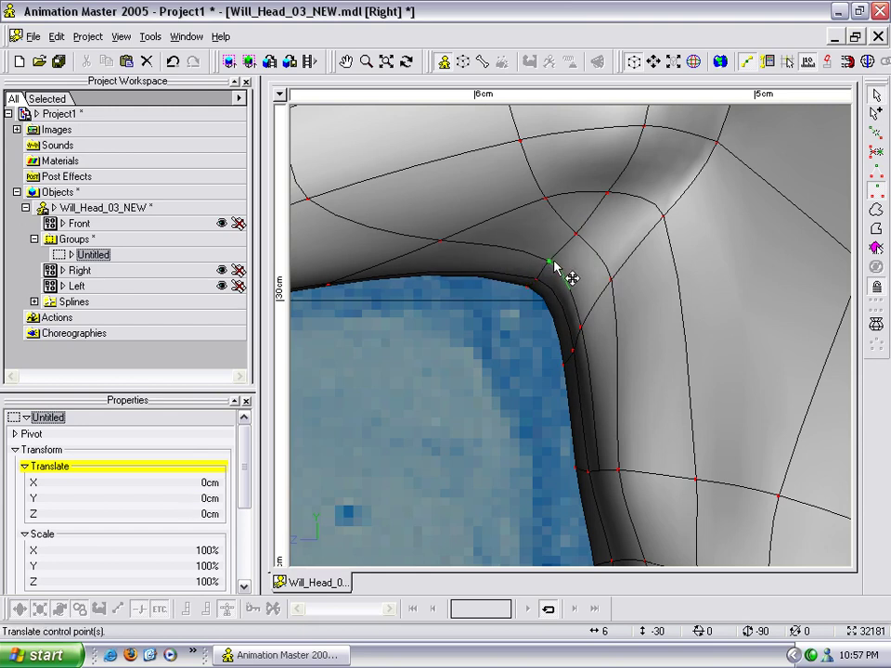
pyautogui.moveTo(550, 263); pyautogui.dragTo(497, 3)
# Adjust the upper-lip points near the centre, moving one by about -0.05 cm in Y and -0.04 cm in Z.
pyautogui.press('t')
pyautogui.press('m')
pyautogui.moveTo(514, 267)
pyautogui.mouseDown()
pyautogui.moveTo(538, 269)
pyautogui.moveTo(498, 271)
pyautogui.mouseUp()
pyautogui.press('m')
pyautogui.moveTo(517, 245); pyautogui.dragTo(466, 120)
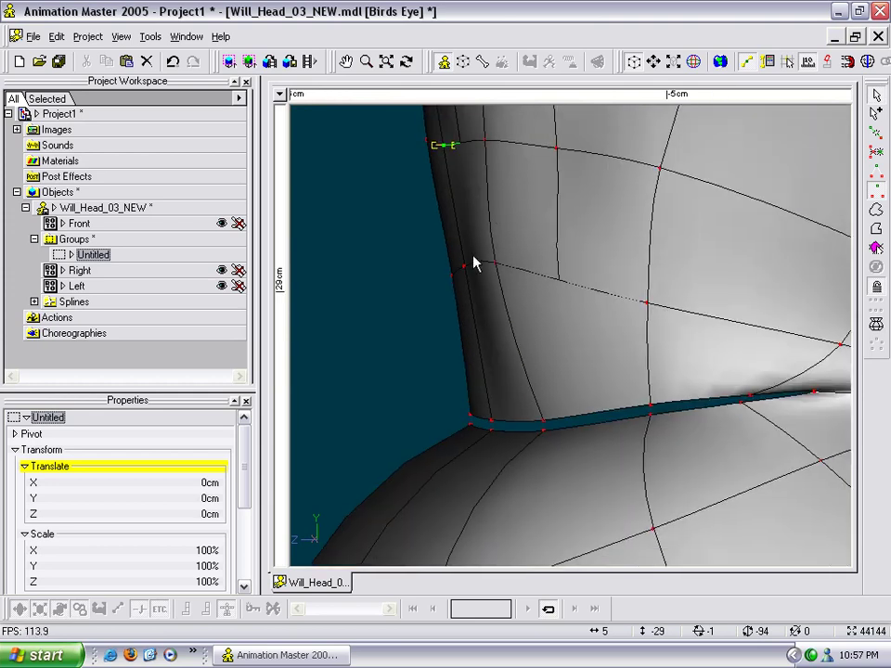
pyautogui.moveTo(497, 269); pyautogui.dragTo(510, 288)
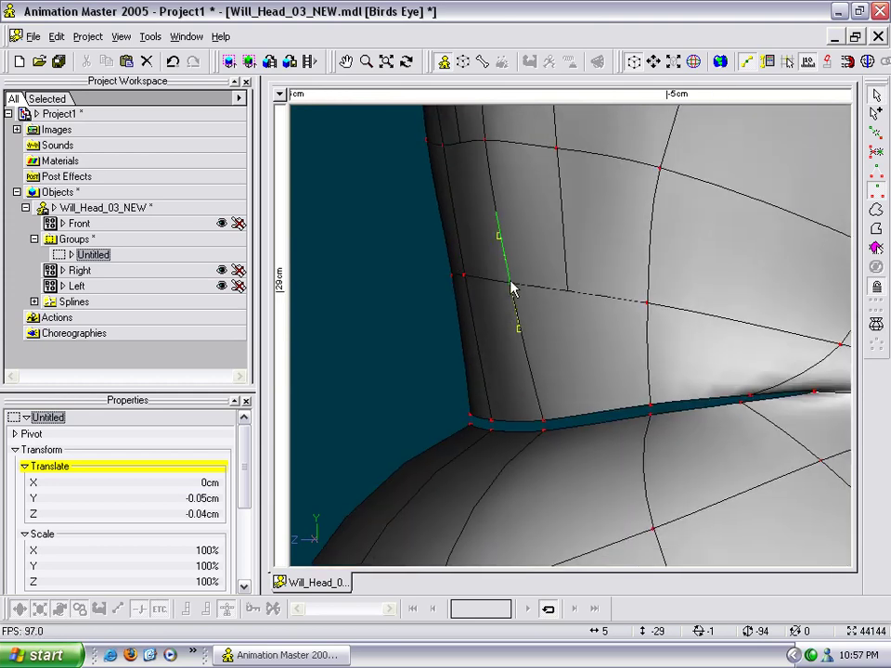
# Reposition the control points along the crease between the nose base and the upper lip, working from below.
pyautogui.press('m')
pyautogui.moveTo(574, 188); pyautogui.dragTo(537, 259)
pyautogui.press('t')
pyautogui.press('m')
pyautogui.scroll(1, 613, 238)
pyautogui.press('t')
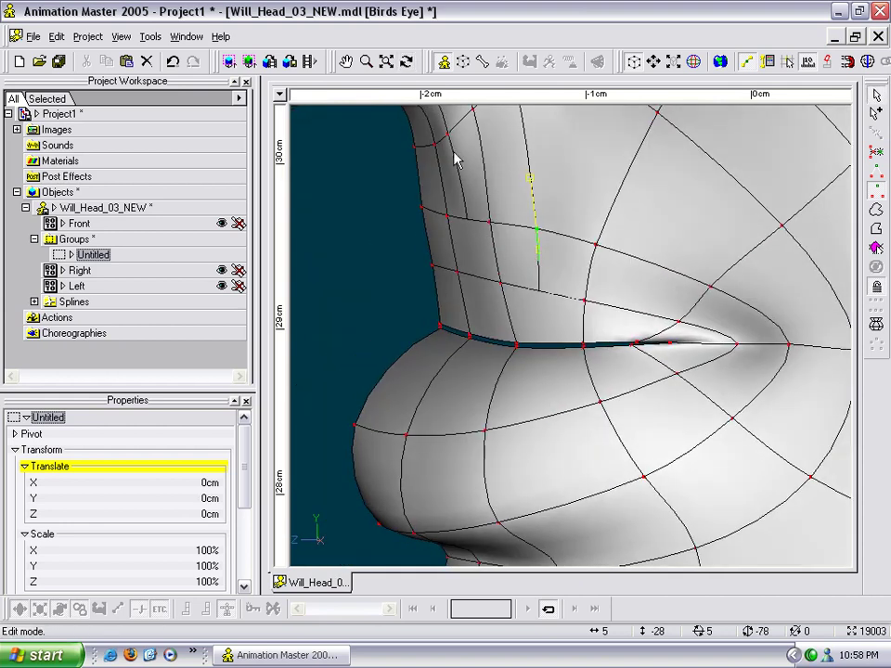
pyautogui.moveTo(446, 139); pyautogui.dragTo(509, 85)
pyautogui.press('m')
pyautogui.moveTo(502, 146); pyautogui.dragTo(557, 249)
pyautogui.scroll(3, 557, 248)
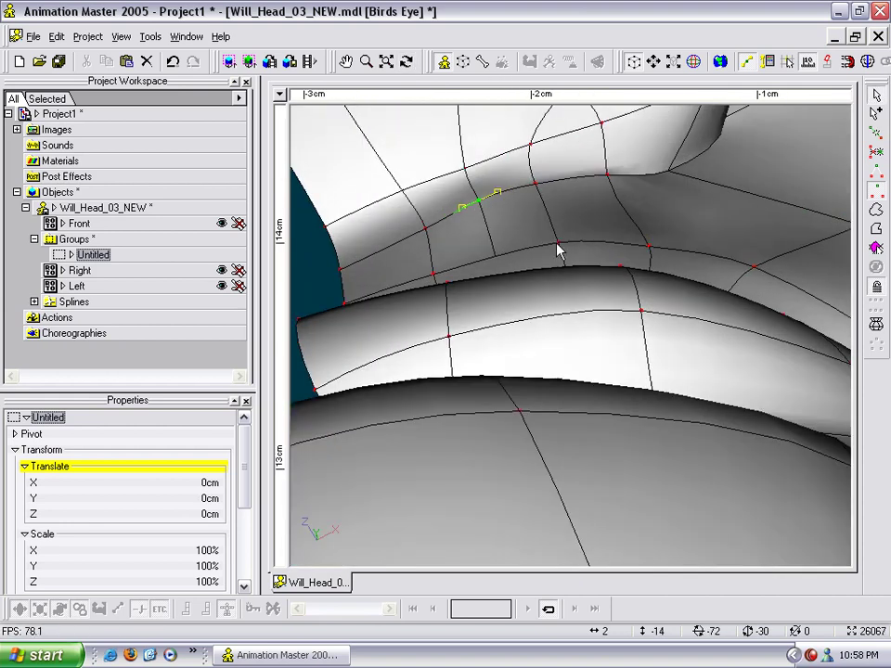
pyautogui.moveTo(478, 199)
pyautogui.mouseDown()
pyautogui.moveTo(479, 216)
pyautogui.moveTo(478, 206)
pyautogui.mouseUp()
pyautogui.moveTo(534, 192); pyautogui.dragTo(538, 141)
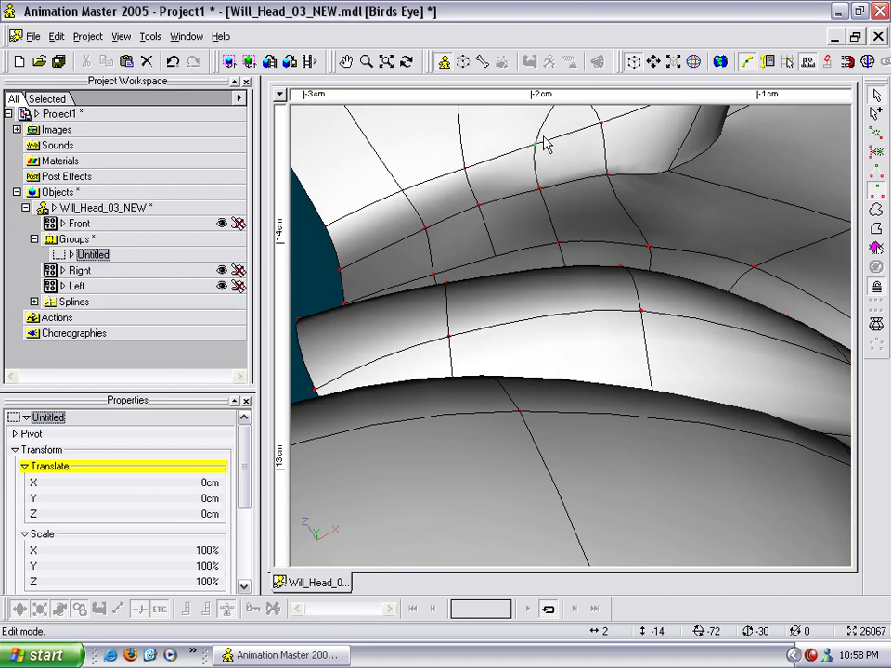
# Fine-tune the junction points on the nose's underside near the inner end of the wing.
pyautogui.moveTo(538, 140); pyautogui.dragTo(527, 277, button='middle')
pyautogui.scroll(-4, 526, 269)
pyautogui.moveTo(553, 232); pyautogui.dragTo(538, 285, button='middle')
pyautogui.press('t')
pyautogui.moveTo(537, 285)
pyautogui.mouseDown()
pyautogui.moveTo(519, 277)
pyautogui.moveTo(532, 294)
pyautogui.moveTo(533, 282)
pyautogui.mouseUp()
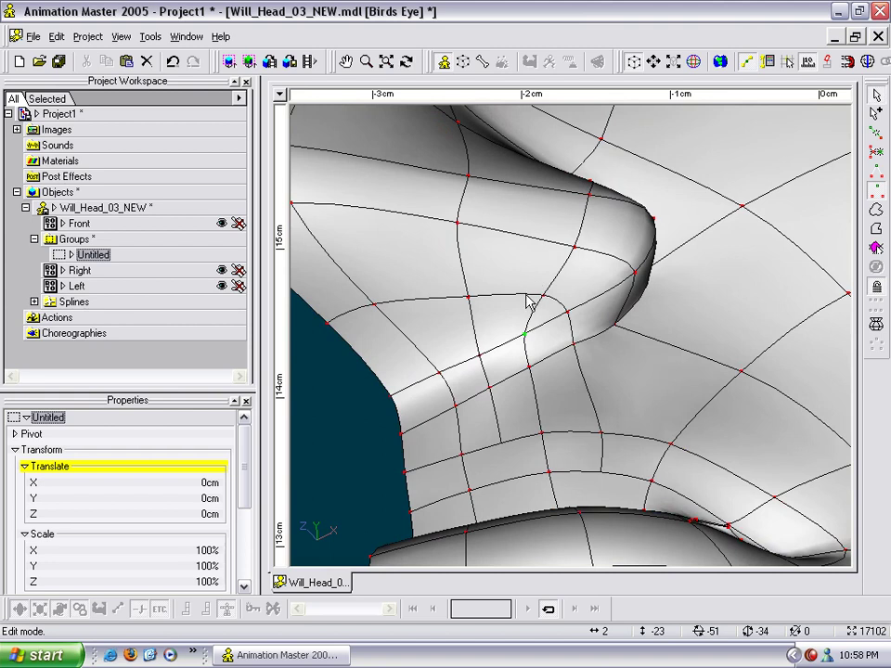
pyautogui.moveTo(583, 339); pyautogui.dragTo(559, 289, button='middle')
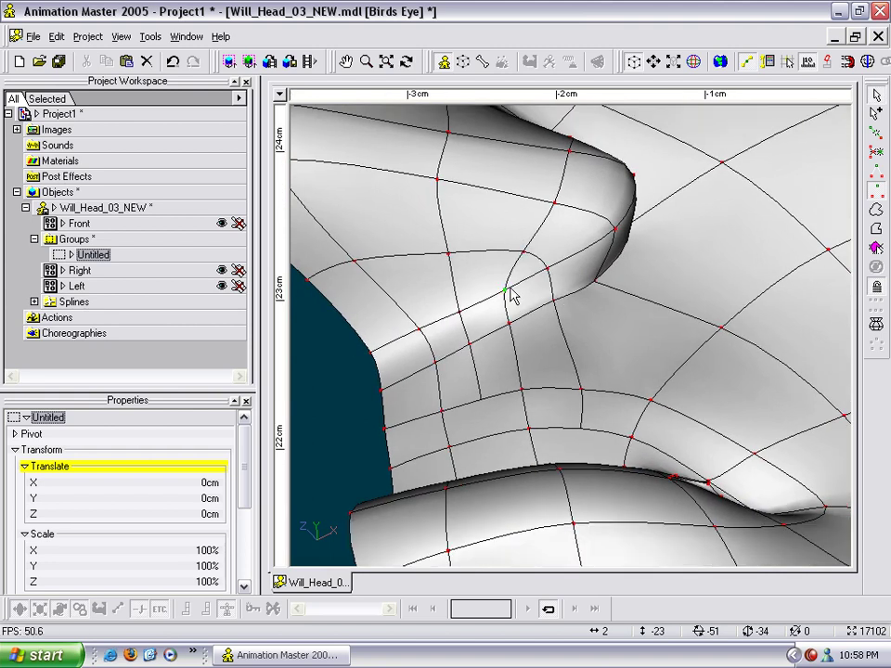
pyautogui.click(546, 288)
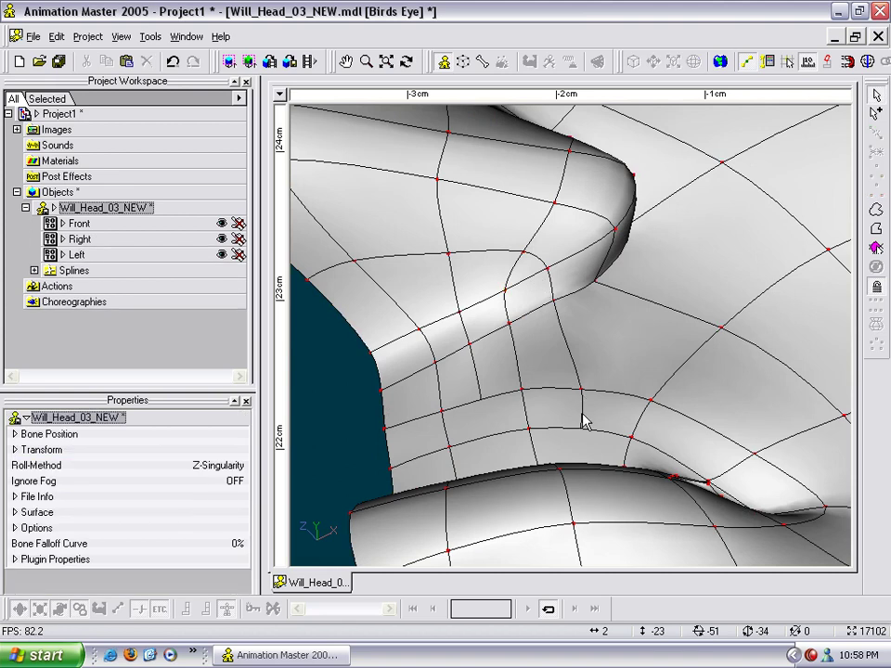
# Delete the added spline running from the nose wing to the upper lip, point by point, in wireframe display.
pyautogui.press('4')
pyautogui.click(583, 407)
pyautogui.click(589, 427)
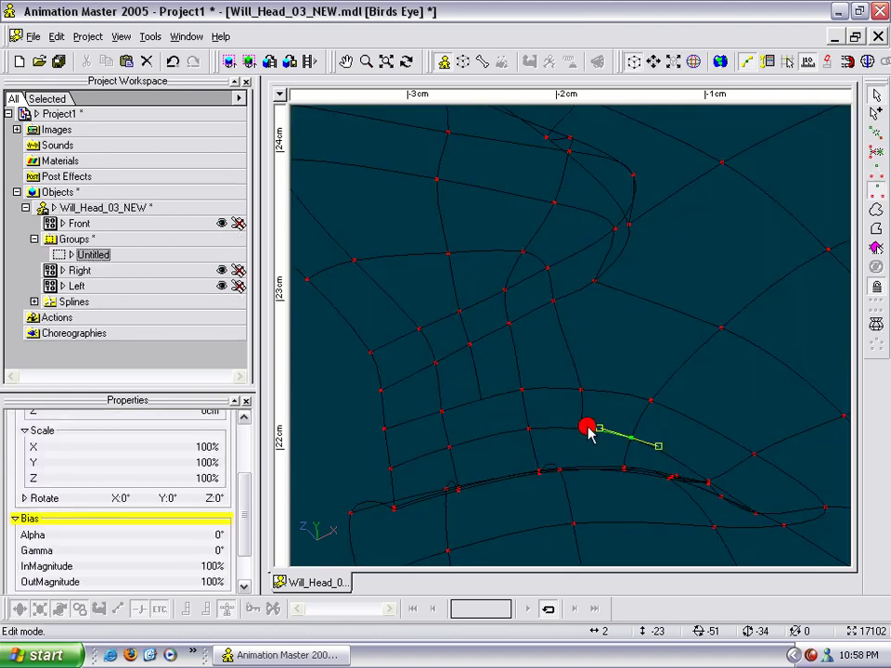
pyautogui.click(598, 421)
pyautogui.click(579, 384)
pyautogui.moveTo(589, 382); pyautogui.dragTo(574, 398)
pyautogui.press('Delete')
pyautogui.moveTo(564, 309); pyautogui.dragTo(543, 292)
pyautogui.press('Delete')
pyautogui.moveTo(560, 280); pyautogui.dragTo(522, 295)
pyautogui.press('Delete')
pyautogui.press('t')
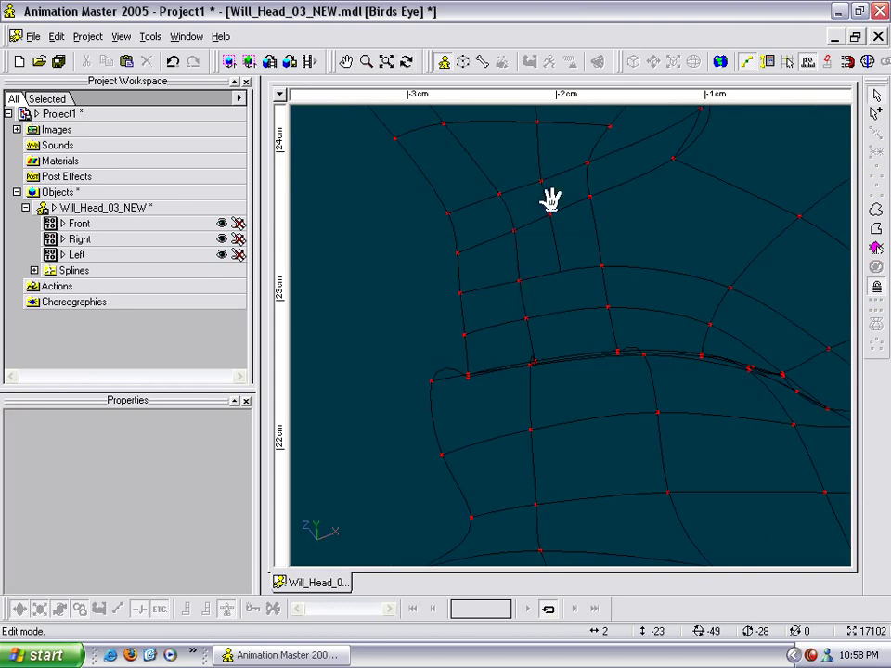
# Move the upper-lip control point below the nose by about 0.07 cm in X, -0.01 cm in Y and -0.04 cm in Z.
pyautogui.press('m')
pyautogui.moveTo(551, 203); pyautogui.dragTo(525, 308)
pyautogui.click(562, 264)
pyautogui.press('t')
pyautogui.moveTo(562, 263); pyautogui.dragTo(596, 401)
pyautogui.moveTo(587, 449); pyautogui.dragTo(604, 450)
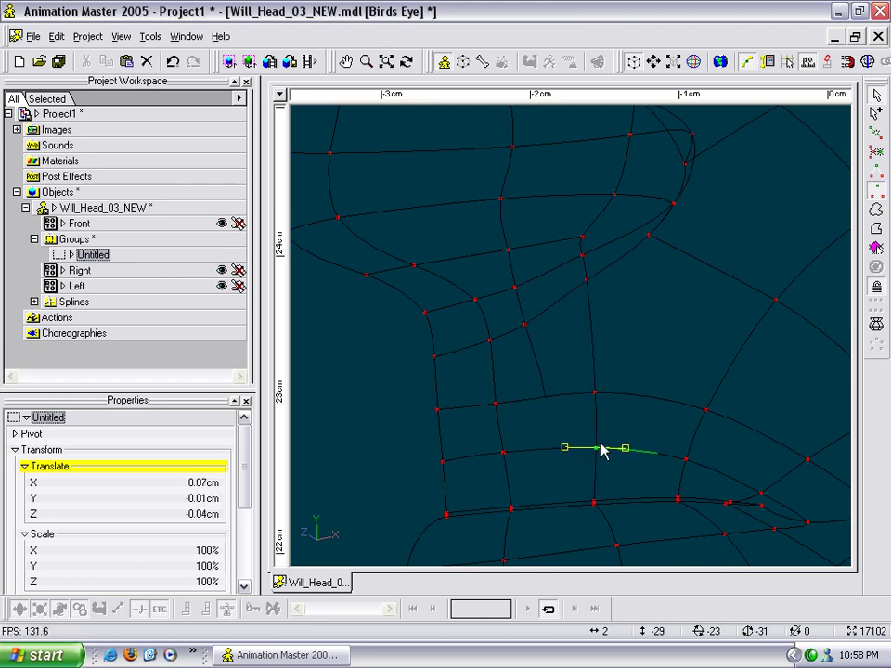
# Add a spline running from the upper part of the nose wing forward across the side of the nose.
pyautogui.moveTo(589, 281); pyautogui.dragTo(541, 212)
pyautogui.press('t')
pyautogui.press('m')
pyautogui.moveTo(601, 186); pyautogui.dragTo(587, 282)
pyautogui.scroll(3, 565, 286)
pyautogui.click(616, 230)
pyautogui.press('t')
pyautogui.press('m')
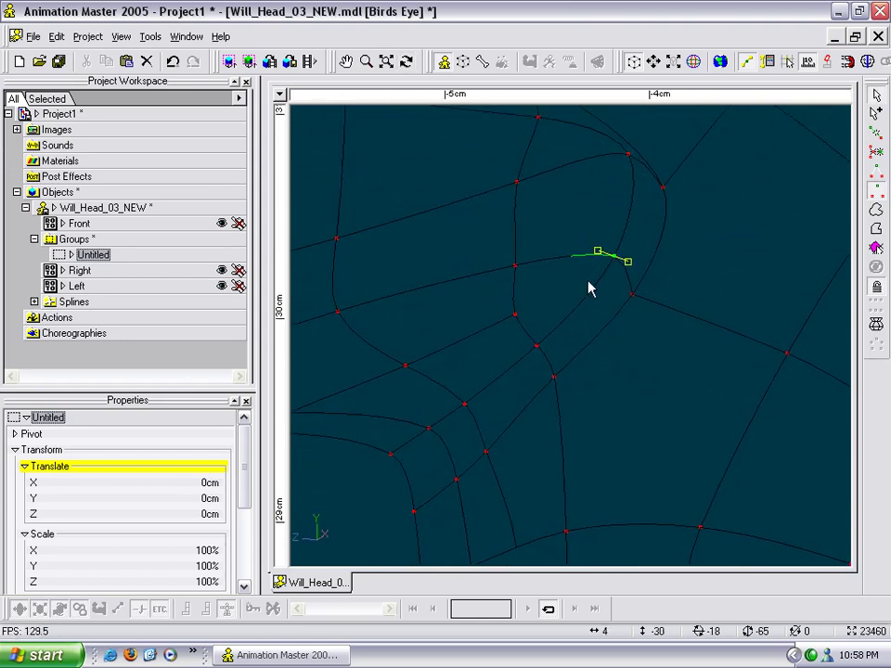
pyautogui.scroll(-5, 562, 324)
pyautogui.press('t')
pyautogui.moveTo(563, 324)
pyautogui.mouseDown()
pyautogui.moveTo(562, 338)
pyautogui.moveTo(558, 333)
pyautogui.mouseUp()
pyautogui.press('a')
pyautogui.click(542, 314)
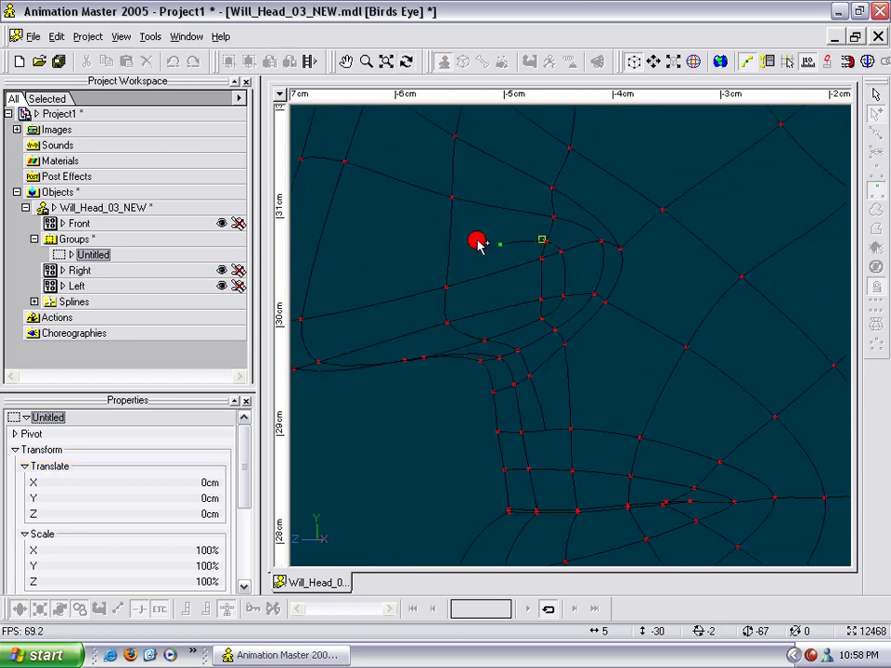
pyautogui.press('m')
pyautogui.moveTo(377, 246); pyautogui.dragTo(524, 267)
pyautogui.rightClick(460, 261)
# Switch to shaded display and adjust the new spline's control points on the upper nose wing.
pyautogui.scroll(-5, 491, 279)
pyautogui.press('m')
pyautogui.scroll(4, 516, 270)
pyautogui.click(648, 285)
pyautogui.press('t')
pyautogui.moveTo(649, 286)
pyautogui.mouseDown()
pyautogui.moveTo(650, 256)
pyautogui.moveTo(645, 267)
pyautogui.mouseUp()
pyautogui.press('0')
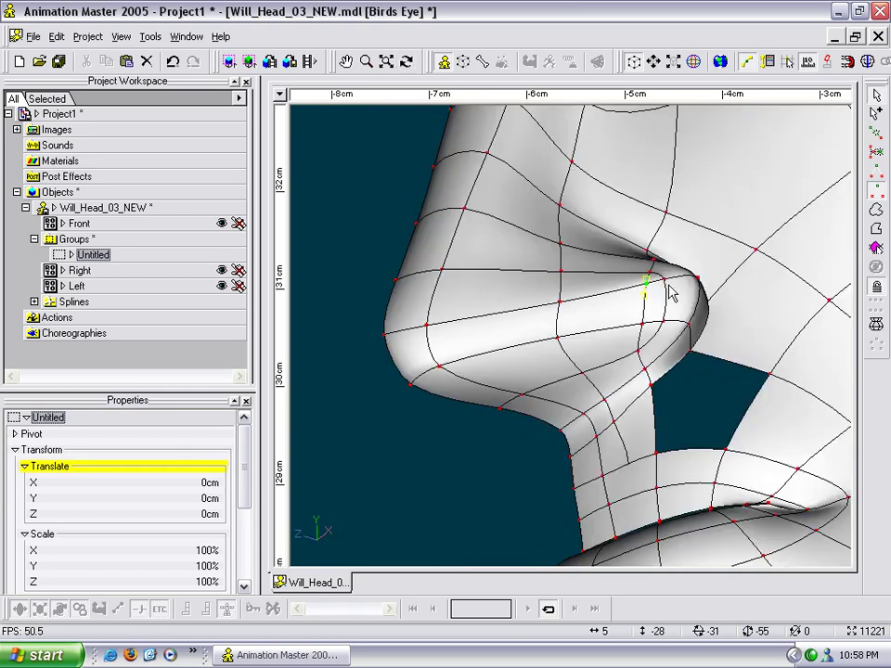
pyautogui.scroll(4, 668, 283)
pyautogui.moveTo(695, 242); pyautogui.dragTo(692, 231)
pyautogui.press('t')
pyautogui.moveTo(693, 231)
pyautogui.mouseDown()
pyautogui.moveTo(683, 246)
pyautogui.moveTo(708, 221)
pyautogui.mouseUp()
# Reposition the control points along the lower rim of the nose wing to smooth its curve.
pyautogui.scroll(3, 707, 221)
pyautogui.moveTo(713, 218); pyautogui.dragTo(690, 286, button='middle')
pyautogui.click(731, 296)
pyautogui.press('t')
pyautogui.moveTo(732, 296); pyautogui.dragTo(773, 309)
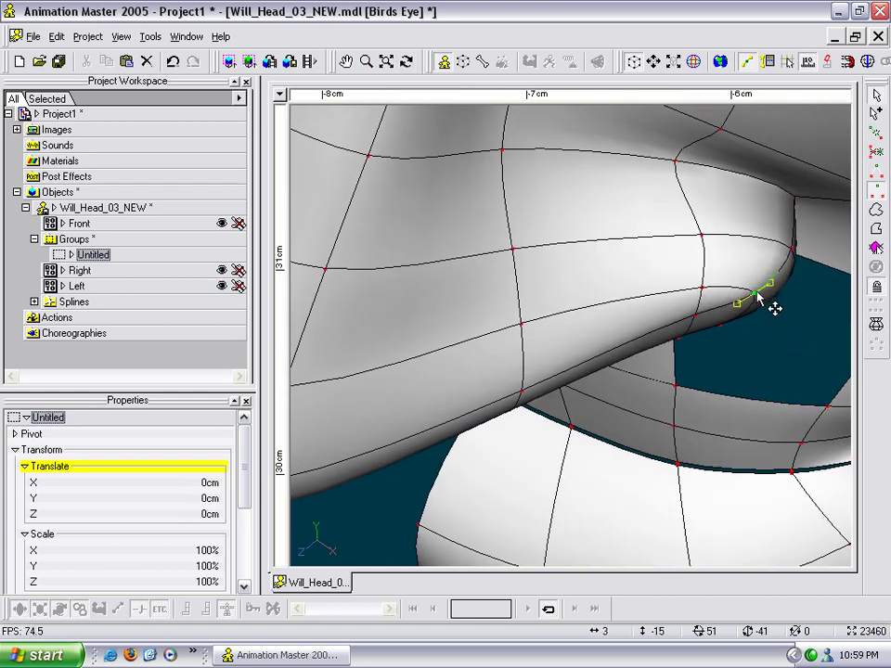
pyautogui.moveTo(695, 315); pyautogui.dragTo(683, 209)
pyautogui.press('t')
pyautogui.moveTo(735, 371)
pyautogui.mouseDown()
pyautogui.moveTo(733, 364)
pyautogui.moveTo(742, 373)
pyautogui.moveTo(693, 365)
pyautogui.moveTo(742, 362)
pyautogui.mouseUp()
pyautogui.moveTo(691, 430); pyautogui.dragTo(697, 423)
# Move the nose-wing control point by about 0.02 cm in X, 0.01 cm in Y and -0.12 cm in Z.
pyautogui.moveTo(738, 384); pyautogui.dragTo(730, 269, button='middle')
pyautogui.scroll(-4, 733, 309)
pyautogui.press('t')
pyautogui.moveTo(730, 348); pyautogui.dragTo(664, 329)
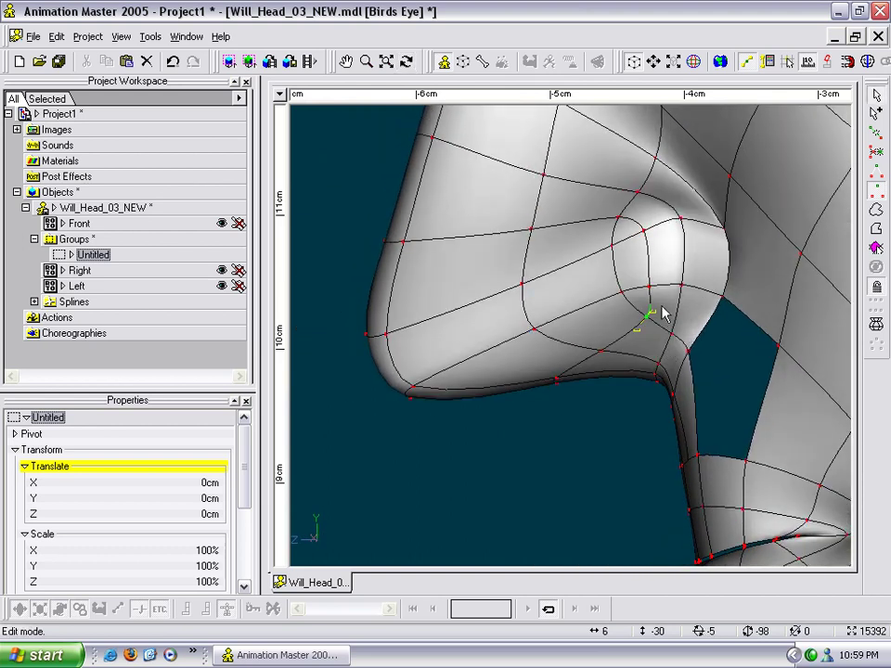
pyautogui.click(679, 283)
pyautogui.press('t')
pyautogui.moveTo(678, 280); pyautogui.dragTo(660, 263)
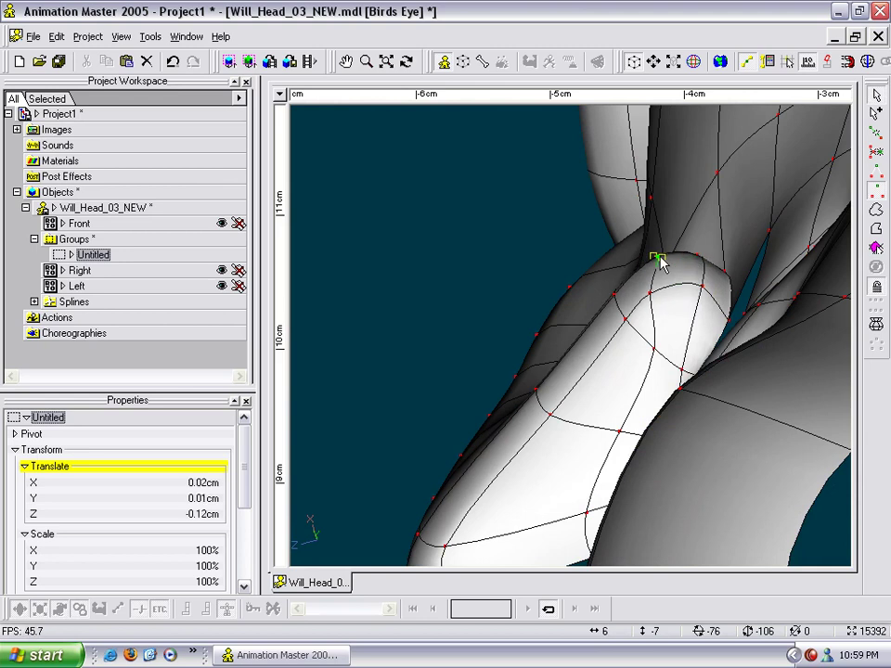
# Render the region around the nose and mouth to check the reshaped wing.
pyautogui.press('t')
pyautogui.moveTo(694, 310); pyautogui.dragTo(733, 346)
pyautogui.scroll(-4, 733, 339)
pyautogui.press('q')
pyautogui.moveTo(509, 212); pyautogui.dragTo(687, 421, button='right')
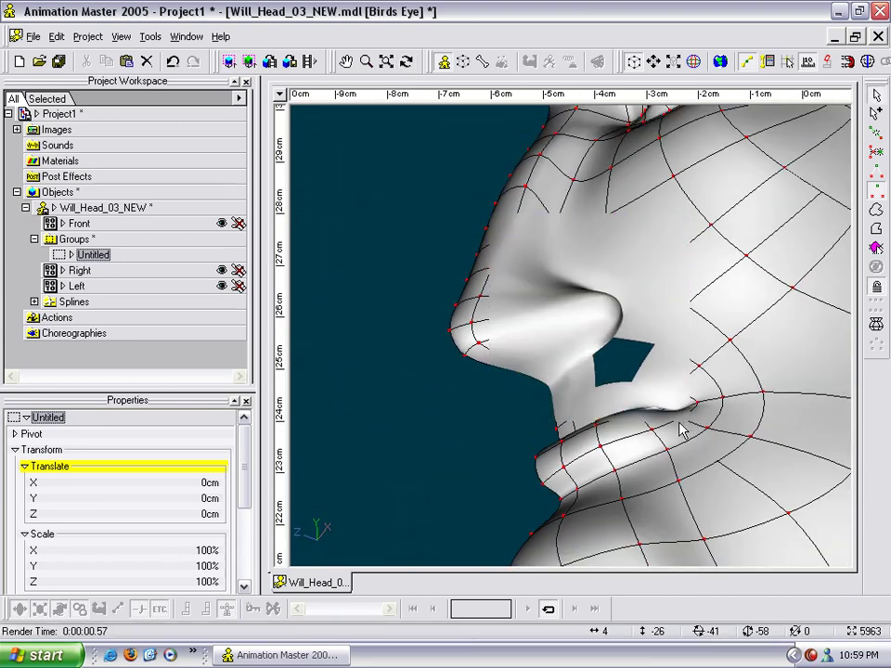
pyautogui.press('space')
# Isolate the five control points around the hole between the nose wing, cheek and upper lip by hiding the rest of the model.
pyautogui.scroll(4, 603, 391)
pyautogui.press('t')
pyautogui.moveTo(540, 358); pyautogui.dragTo(560, 334)
pyautogui.press('t')
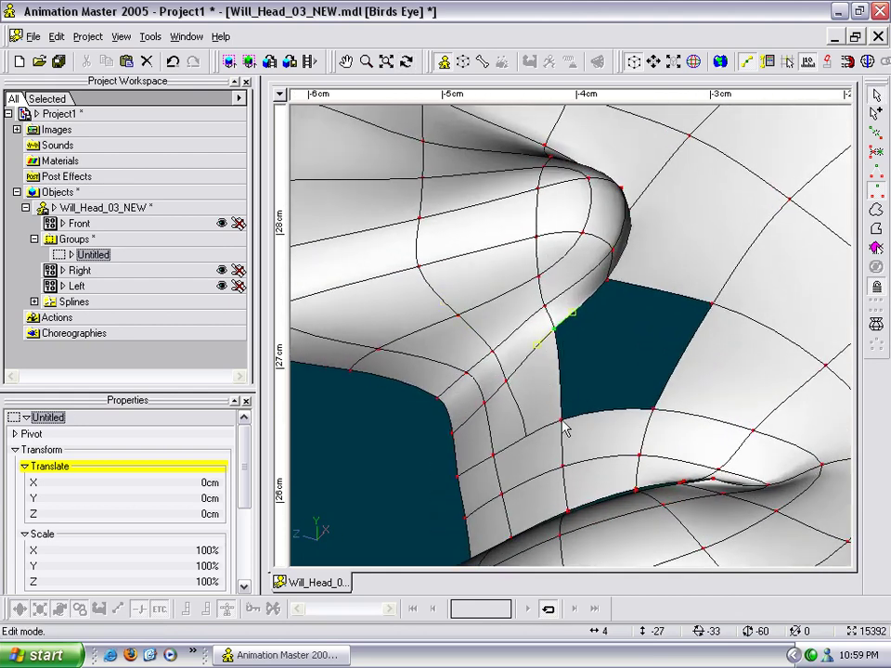
pyautogui.keyDown('shift'); pyautogui.click(562, 420); pyautogui.keyUp('shift')
pyautogui.keyDown('shift'); pyautogui.click(653, 409); pyautogui.keyUp('shift')
pyautogui.keyDown('shift'); pyautogui.click(710, 305); pyautogui.keyUp('shift')
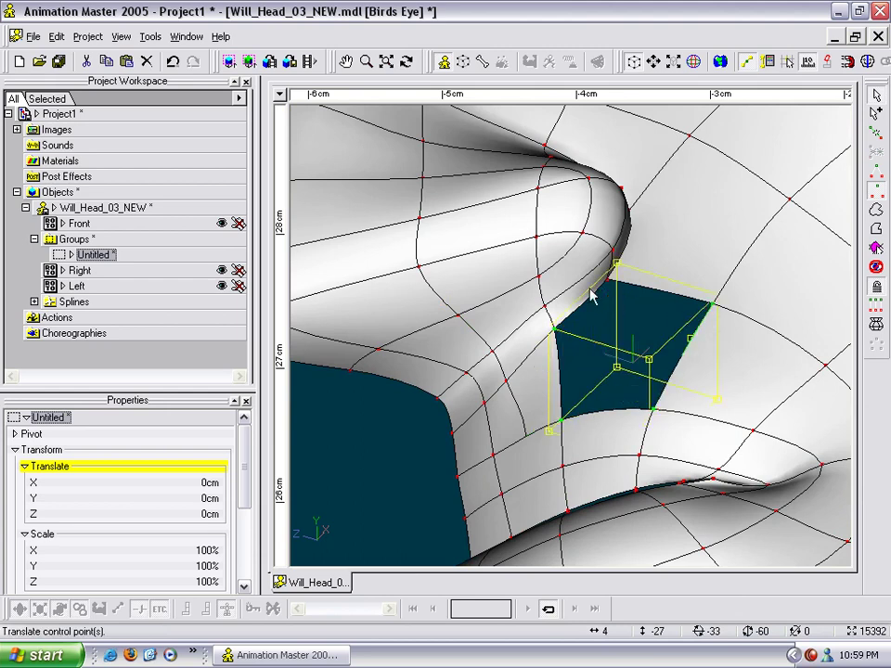
pyautogui.keyDown('shift'); pyautogui.click(607, 281); pyautogui.keyUp('shift')
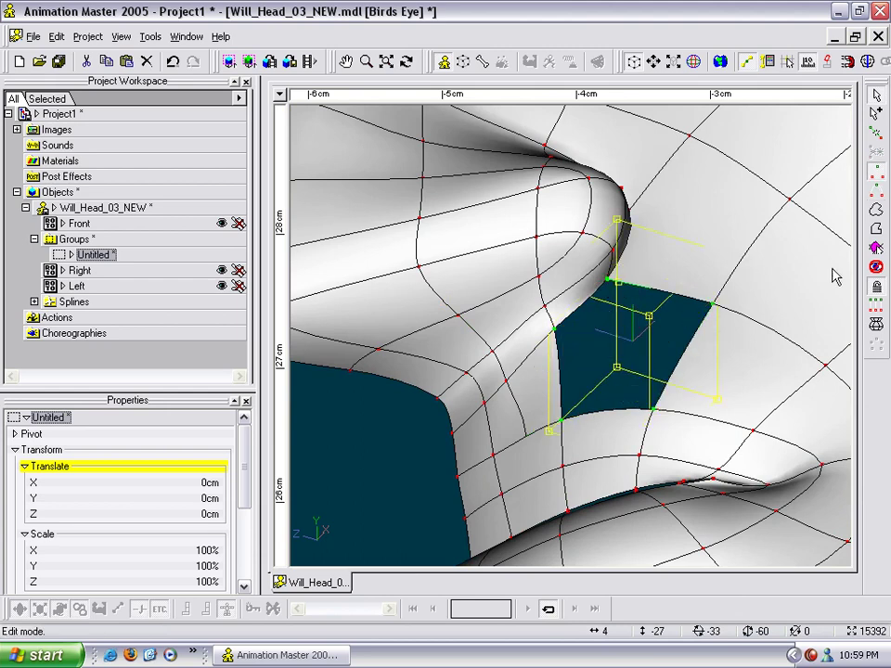
pyautogui.click(876, 267)
pyautogui.click(804, 321)
pyautogui.moveTo(478, 235); pyautogui.dragTo(796, 523)
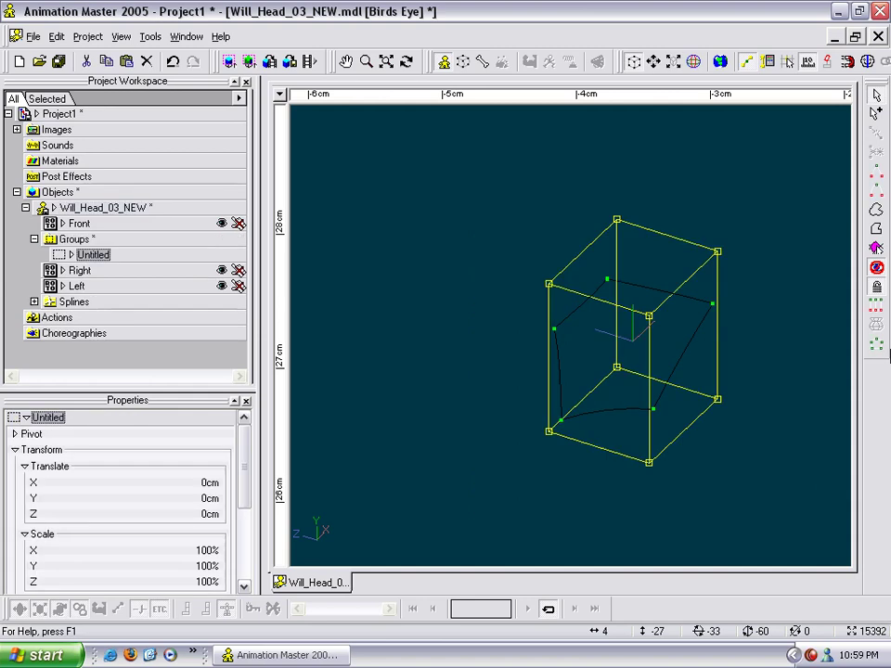
# Fill the isolated outline with a five-point patch and unhide the rest of the head.
pyautogui.hotkey('shift', '5')
pyautogui.press('t')
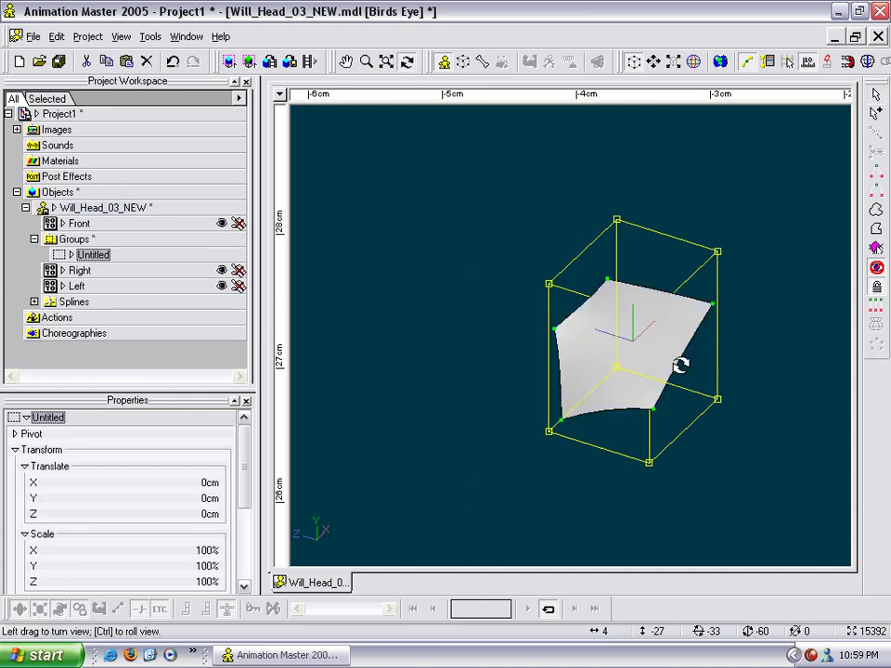
pyautogui.moveTo(680, 366); pyautogui.dragTo(704, 365)
pyautogui.press('h')
pyautogui.scroll(-10, 674, 369)
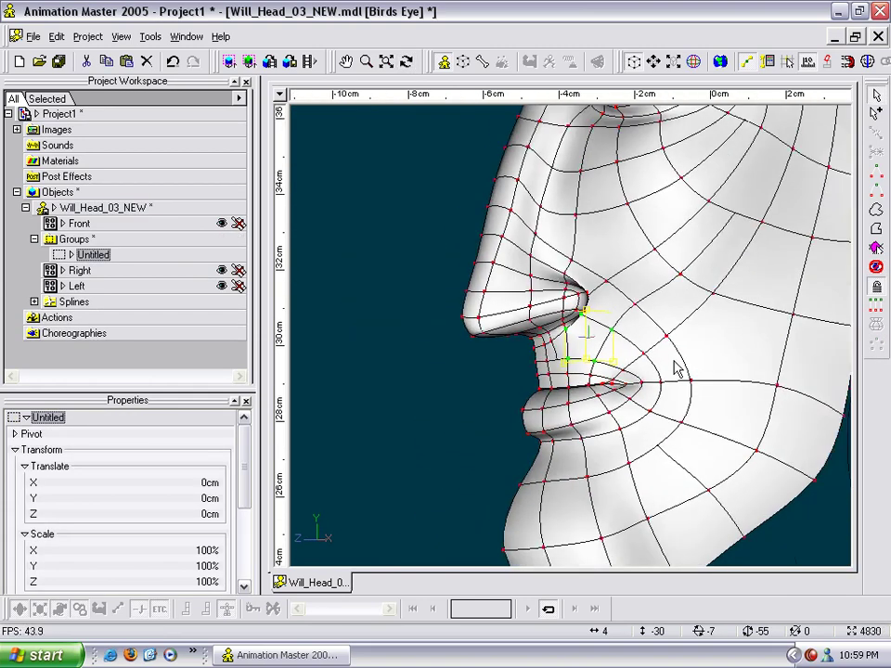
# Check the closed area on the whole face and save the Will_Head_03_NEW model.
pyautogui.press('t')
pyautogui.moveTo(674, 380); pyautogui.dragTo(692, 401)
pyautogui.scroll(-3, 689, 396)
pyautogui.moveTo(689, 401); pyautogui.dragTo(692, 385, button='middle')
pyautogui.scroll(4, 692, 384)
pyautogui.rightClick(397, 227)
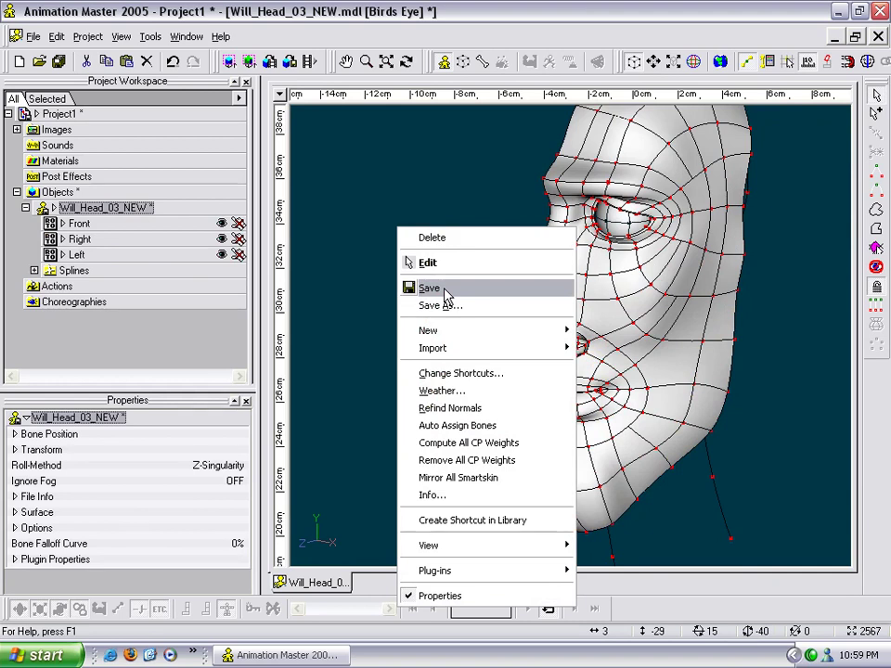
pyautogui.click(445, 292)
# Examine the head in profile and compare it with the reference drawing in the Right view.
pyautogui.press('t')
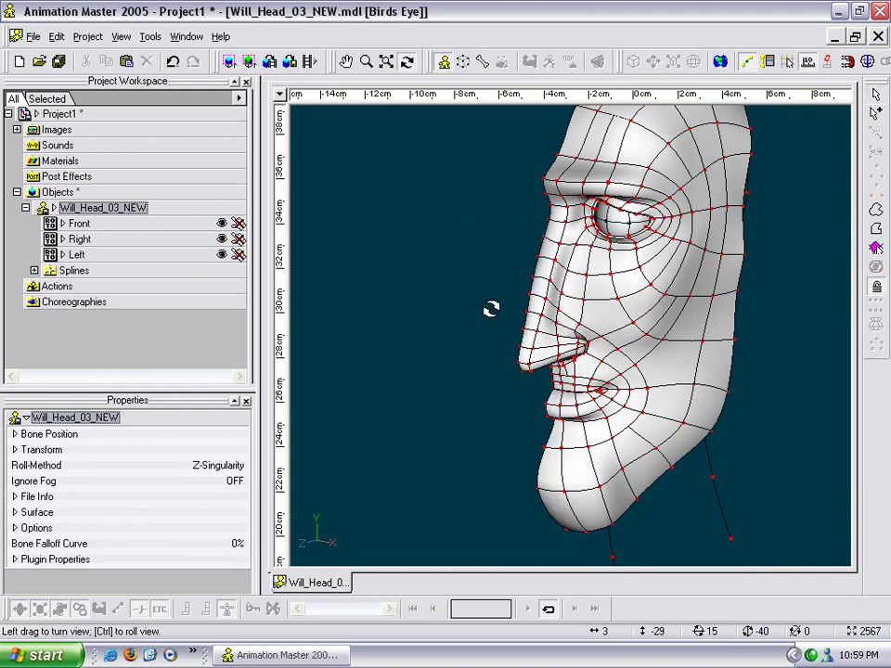
pyautogui.moveTo(487, 306); pyautogui.dragTo(442, 302)
pyautogui.scroll(-3, 494, 284)
pyautogui.moveTo(483, 326); pyautogui.dragTo(523, 324, button='middle')
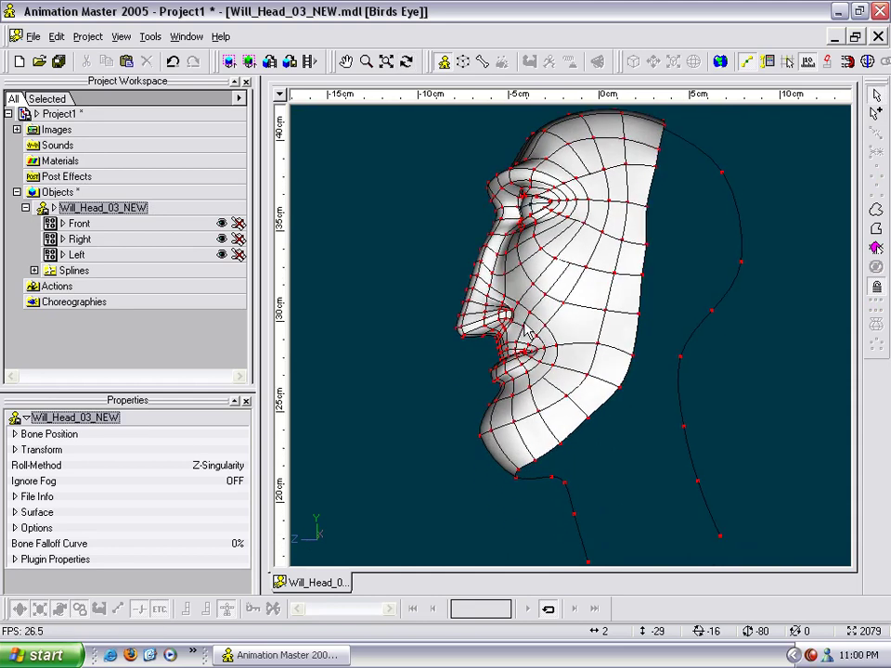
pyautogui.press('4')
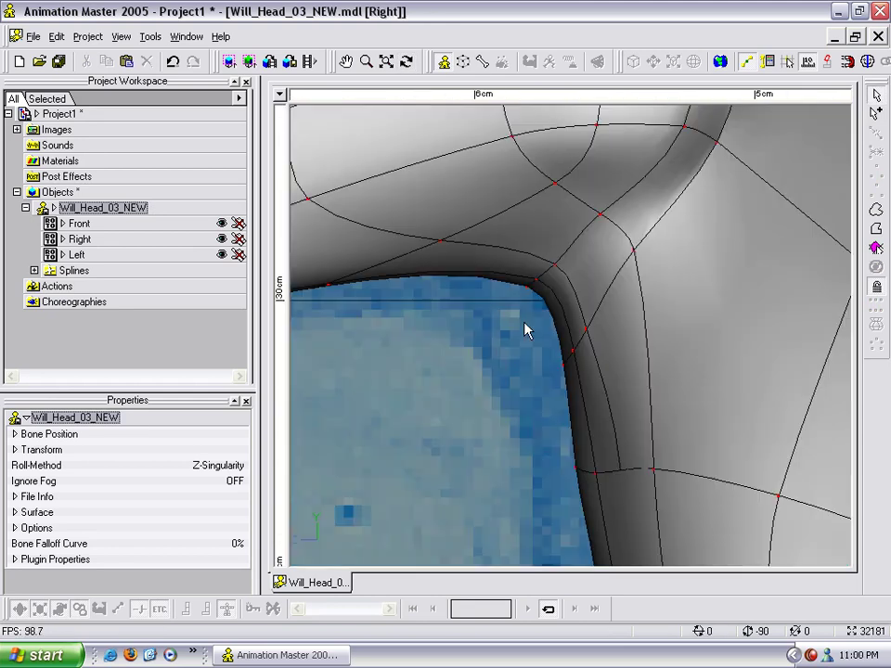
pyautogui.scroll(-8, 640, 279)
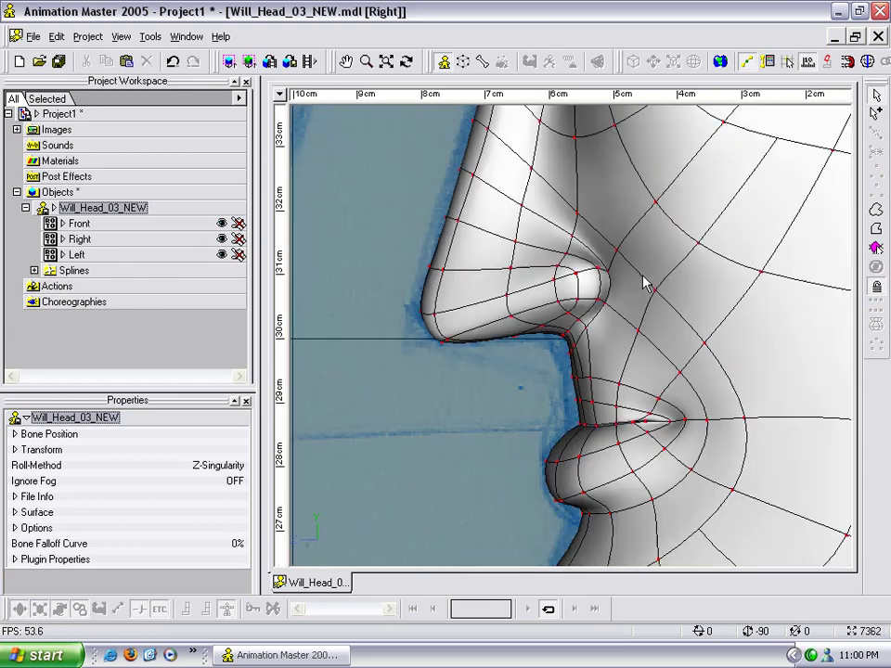
pyautogui.scroll(-3, 647, 281)
pyautogui.moveTo(709, 267); pyautogui.dragTo(629, 291, button='middle')
pyautogui.moveTo(701, 235); pyautogui.dragTo(650, 245, button='middle')
pyautogui.scroll(-2, 652, 255)
pyautogui.moveTo(660, 302); pyautogui.dragTo(627, 348, button='middle')
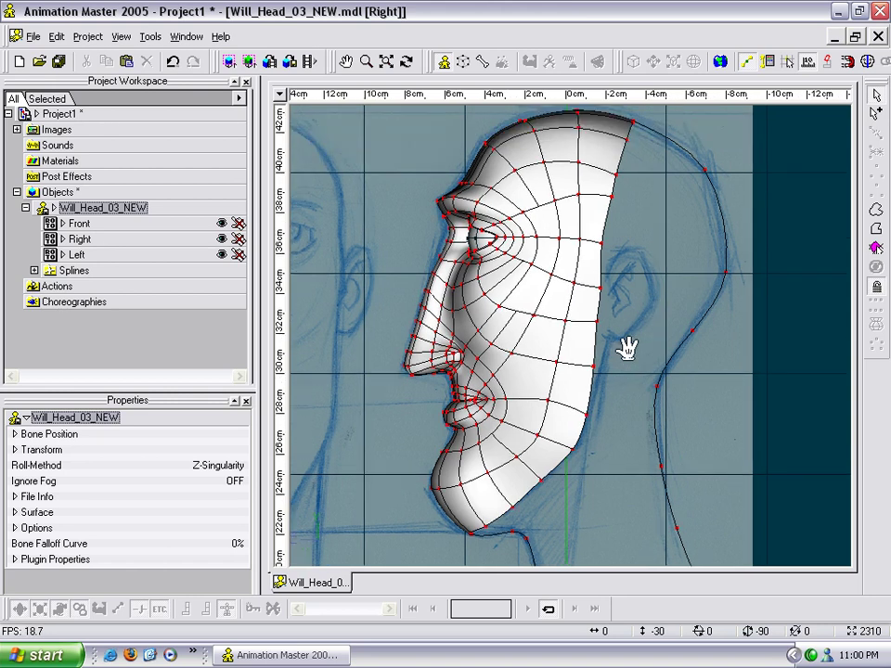
# Nudge the control points at the temple near the rear edge of the face mesh.
pyautogui.scroll(1, 595, 189)
pyautogui.click(594, 236)
pyautogui.moveTo(594, 228)
pyautogui.mouseDown()
pyautogui.moveTo(584, 231)
pyautogui.moveTo(591, 239)
pyautogui.mouseUp()
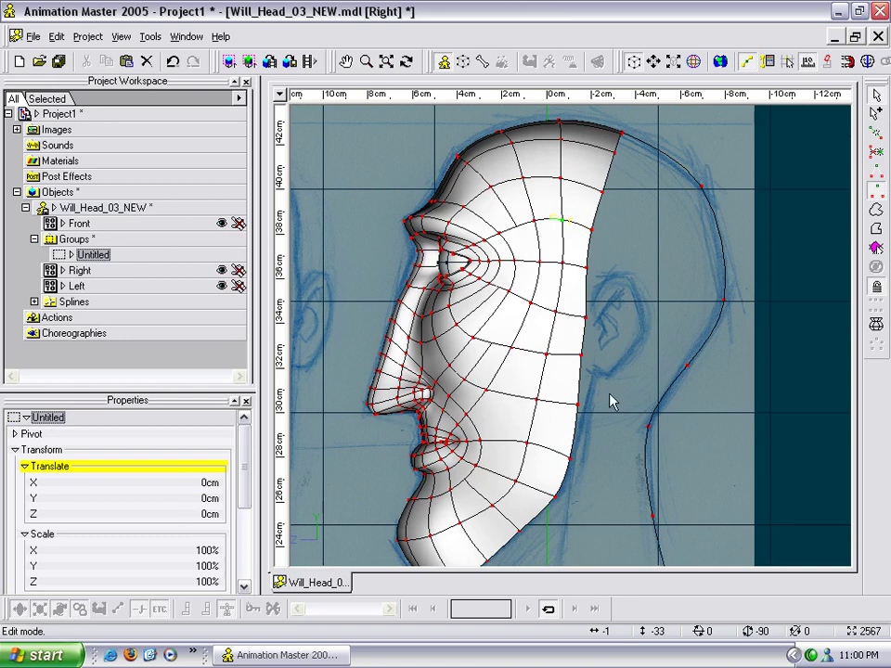
# Connect the face's rear edge to the back-of-head profile with three splines around ear height, removing the old profile points between them.
pyautogui.hotkey('shift', 'a')
pyautogui.click(581, 357)
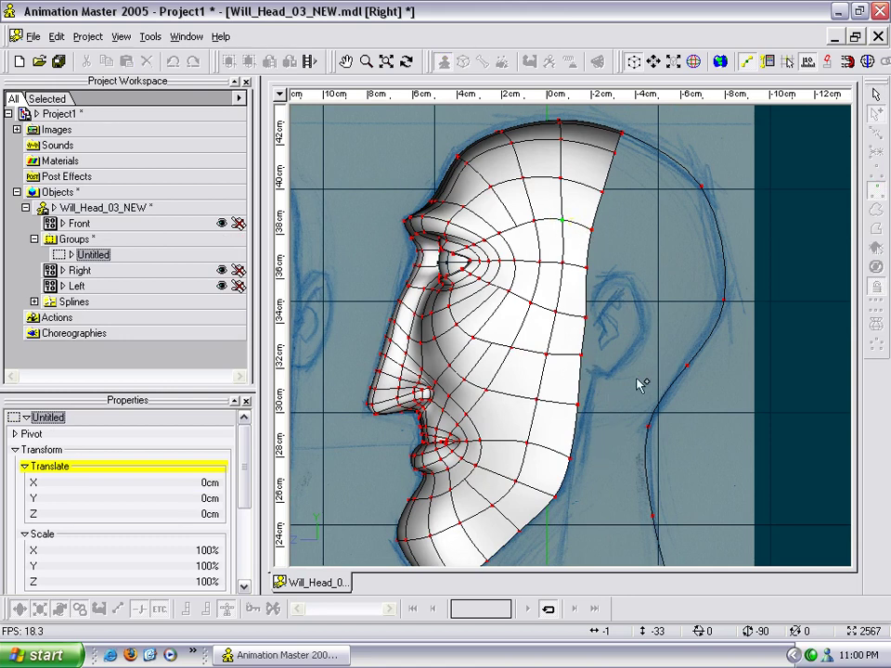
pyautogui.click(667, 391)
pyautogui.click(586, 318)
pyautogui.click(714, 331)
pyautogui.click(688, 365)
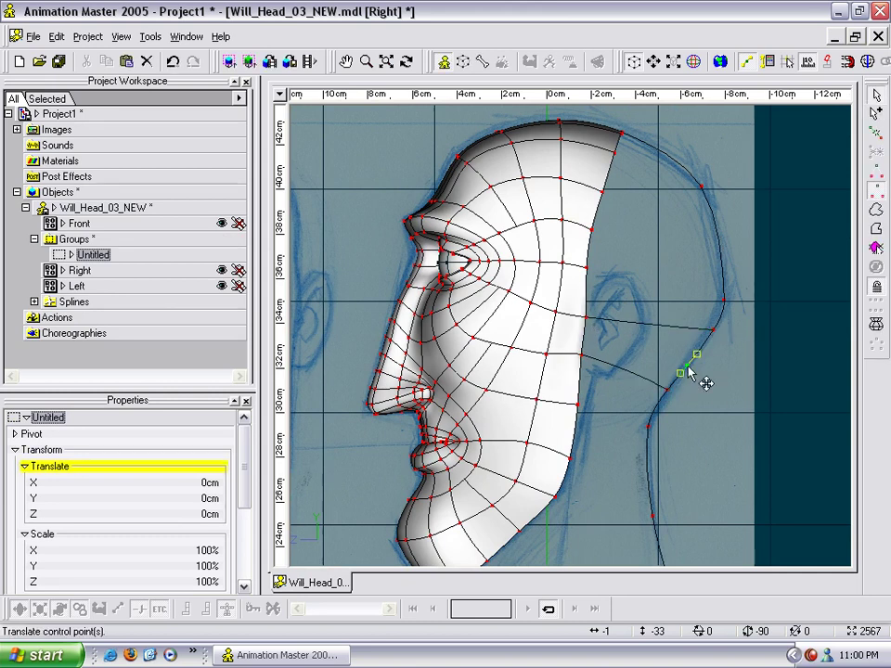
pyautogui.press('a')
pyautogui.click(585, 268)
pyautogui.click(722, 281)
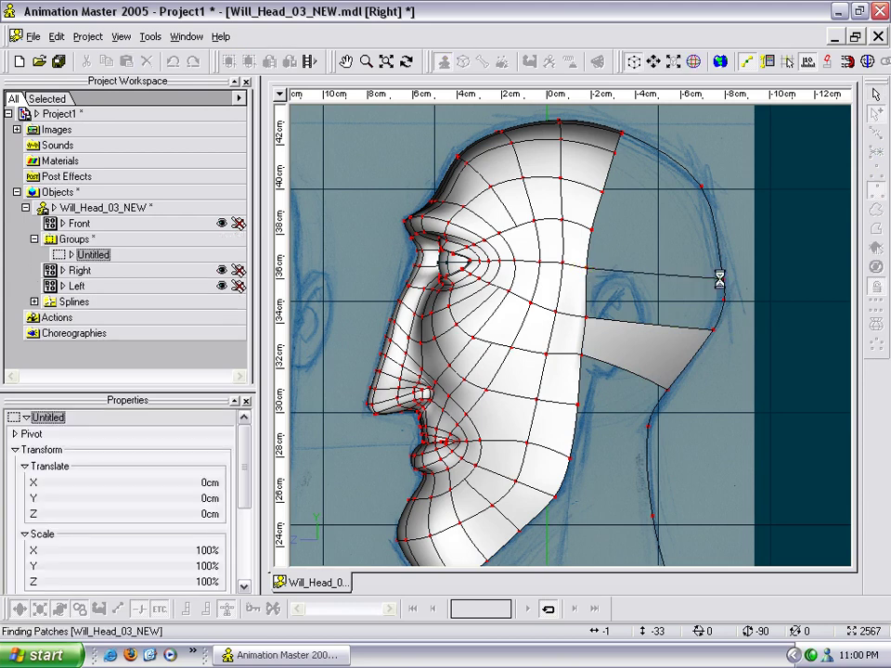
pyautogui.click(720, 294)
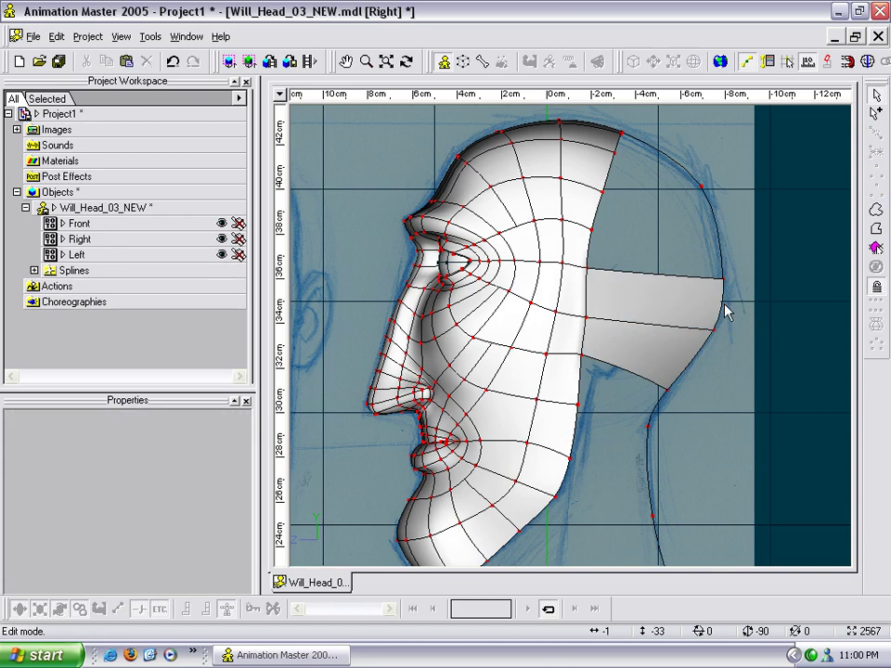
# Connect the face's lower rear edge to the nape and the upper throat point to the back of the neck with splines.
pyautogui.moveTo(677, 380); pyautogui.dragTo(679, 198, button='middle')
pyautogui.press('a')
pyautogui.click(578, 310)
pyautogui.click(647, 327)
pyautogui.click(673, 332)
pyautogui.press('a')
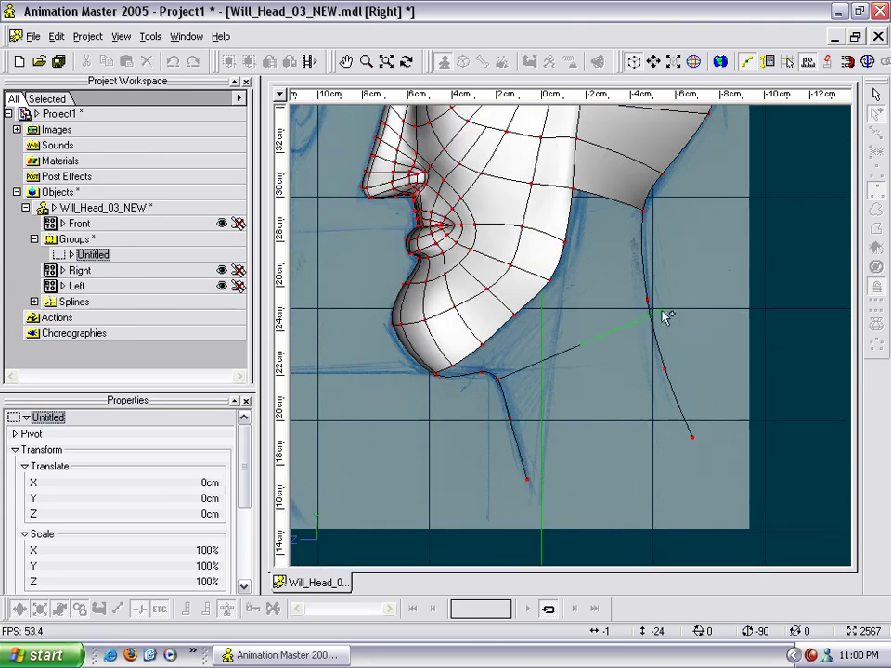
pyautogui.click(651, 320)
pyautogui.press('a')
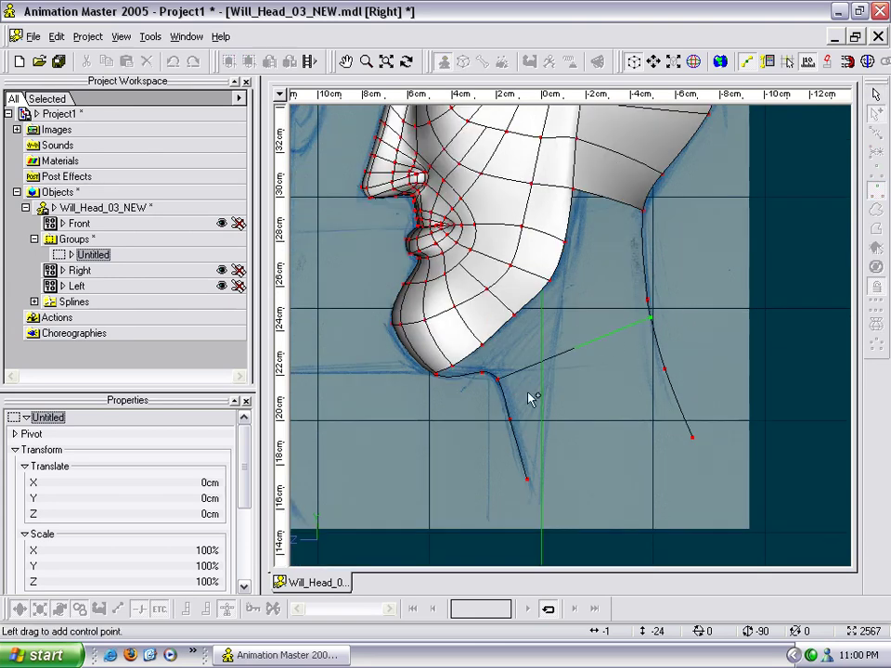
# Add a second spline across the neck from the throat profile to the rear neck point, fitting its front end to the existing throat point.
pyautogui.click(511, 428)
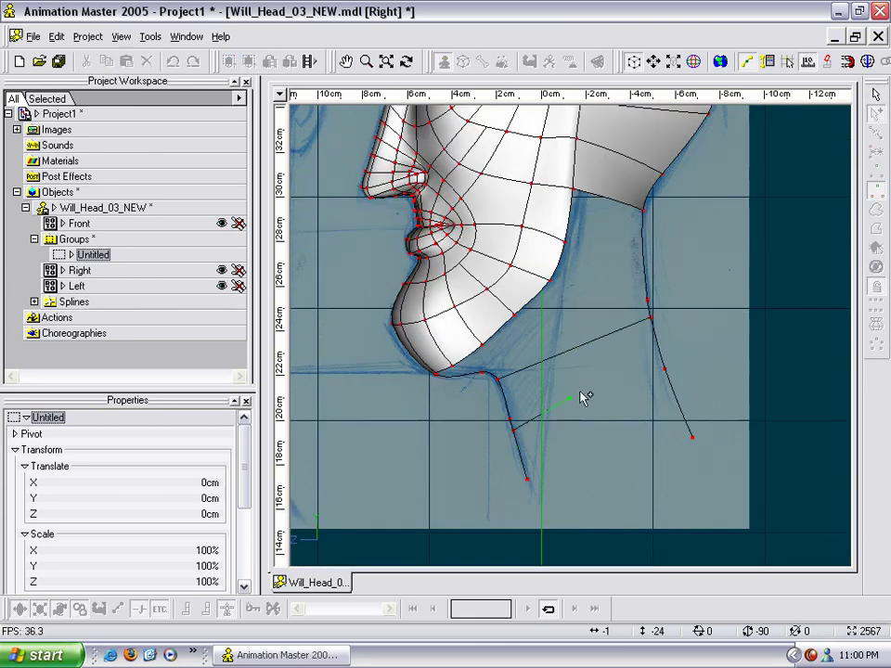
pyautogui.click(664, 371)
pyautogui.click(511, 428)
pyautogui.moveTo(512, 425); pyautogui.dragTo(513, 418)
# Draw a spline along the base of the neck and attach it to the lower ends of the throat and rear neck profiles.
pyautogui.press('a')
pyautogui.moveTo(521, 508); pyautogui.dragTo(531, 494)
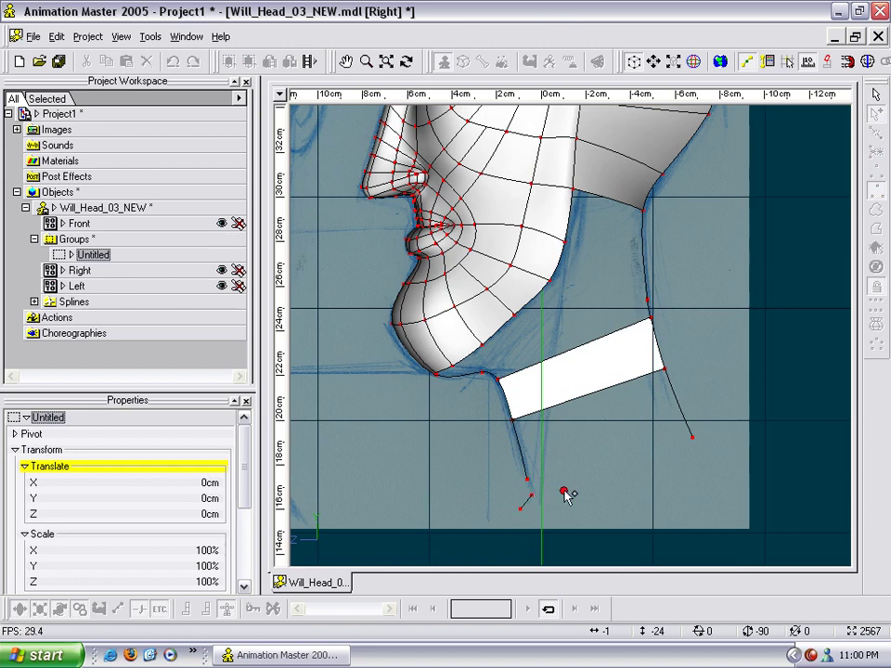
pyautogui.click(693, 453)
pyautogui.press('Escape')
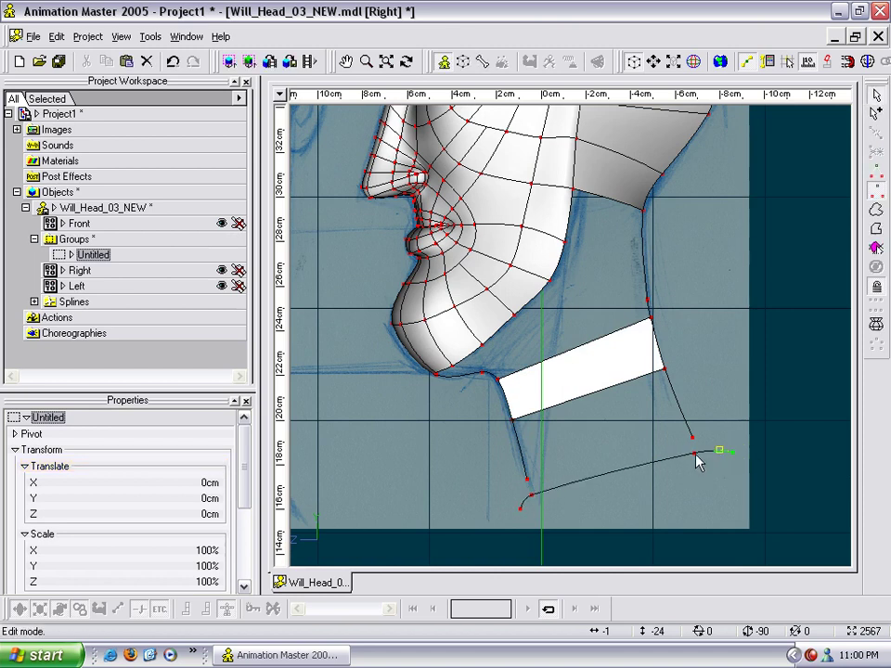
pyautogui.moveTo(521, 507); pyautogui.dragTo(527, 481)
pyautogui.rightClick(527, 480)
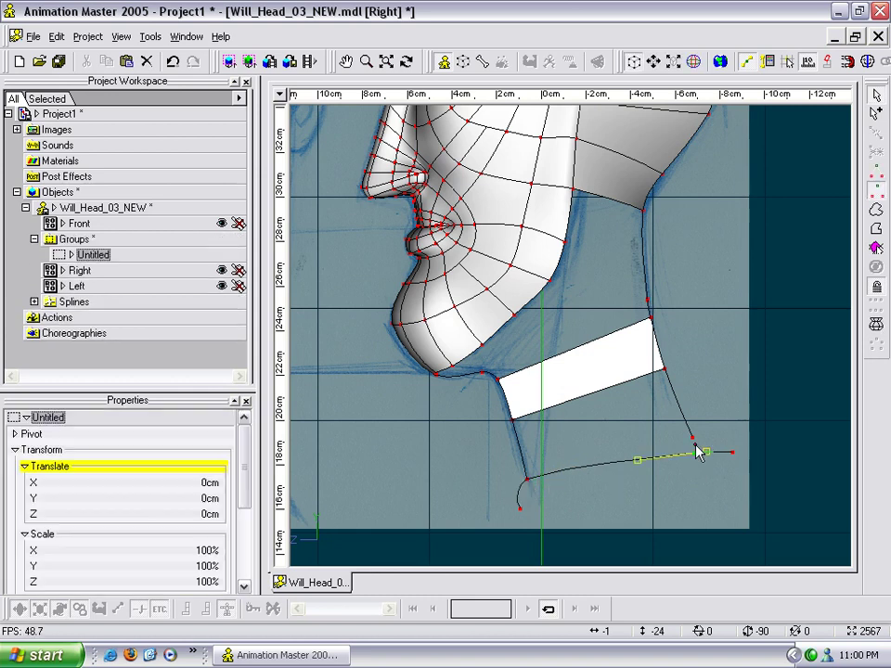
pyautogui.moveTo(694, 454); pyautogui.dragTo(692, 438)
pyautogui.rightClick(692, 438)
# Delete the leftover end points protruding from both sides of the neck's base spline.
pyautogui.click(733, 452)
pyautogui.press('Delete')
pyautogui.click(732, 453)
pyautogui.click(522, 509)
pyautogui.press('Delete')
pyautogui.click(546, 509)
# Examine the neck patches and the openings between the face mesh and the back of the head from several angles.
pyautogui.scroll(5, 575, 475)
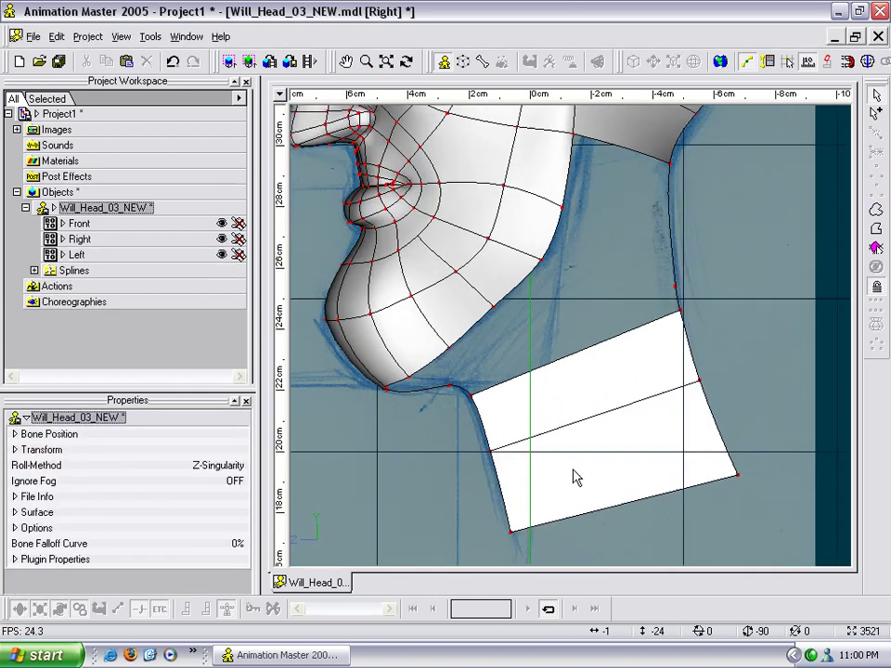
pyautogui.scroll(-4, 509, 410)
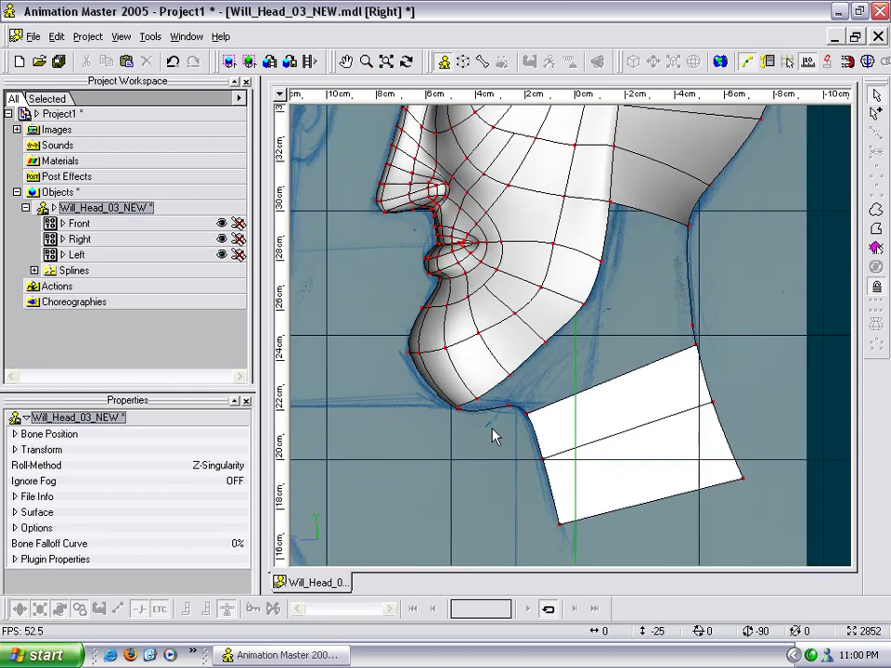
pyautogui.click(504, 425)
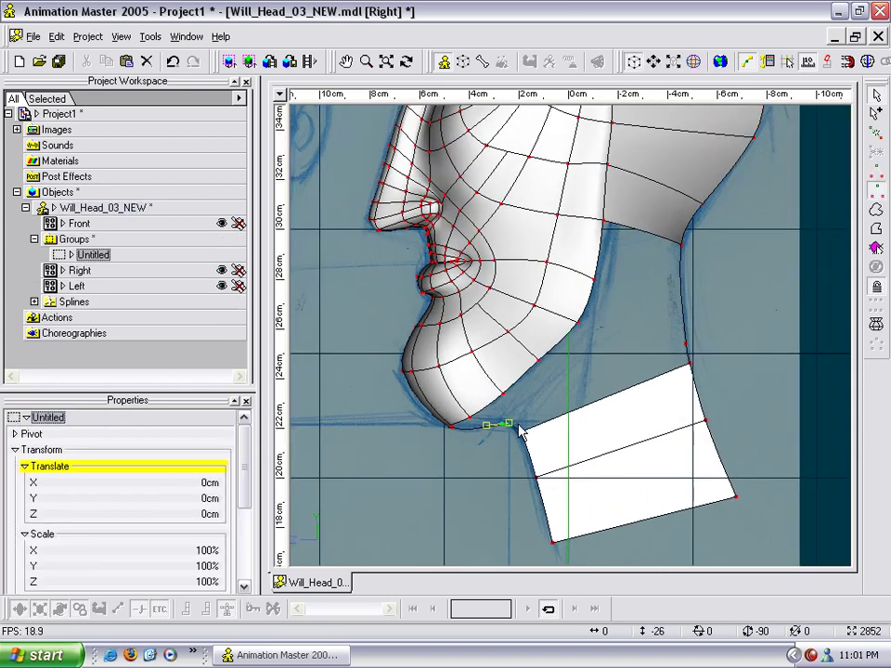
pyautogui.press('t')
pyautogui.moveTo(533, 420); pyautogui.dragTo(546, 403)
pyautogui.press('Escape')
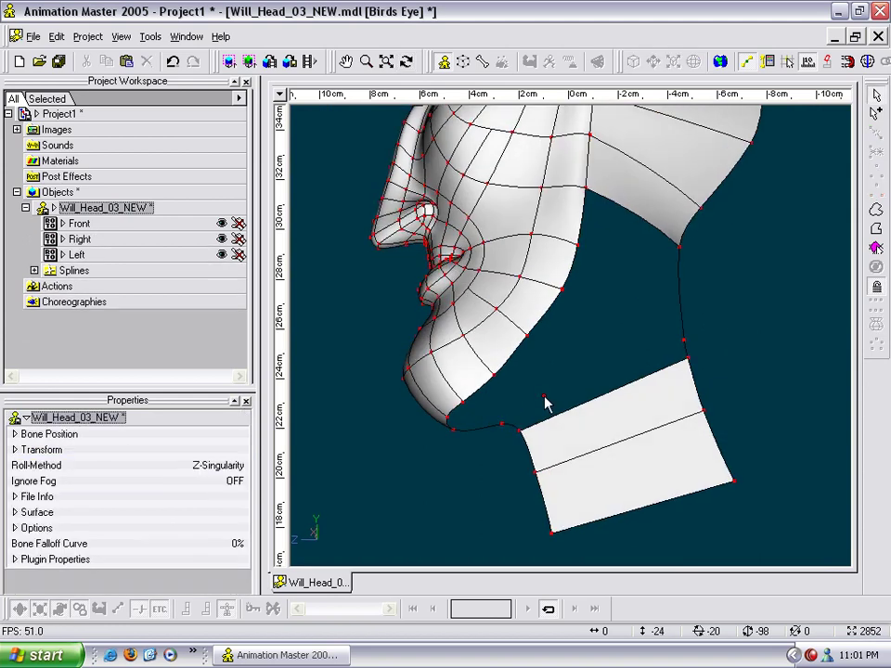
pyautogui.press('t')
pyautogui.moveTo(644, 136); pyautogui.dragTo(603, 299)
pyautogui.moveTo(591, 177); pyautogui.dragTo(578, 200)
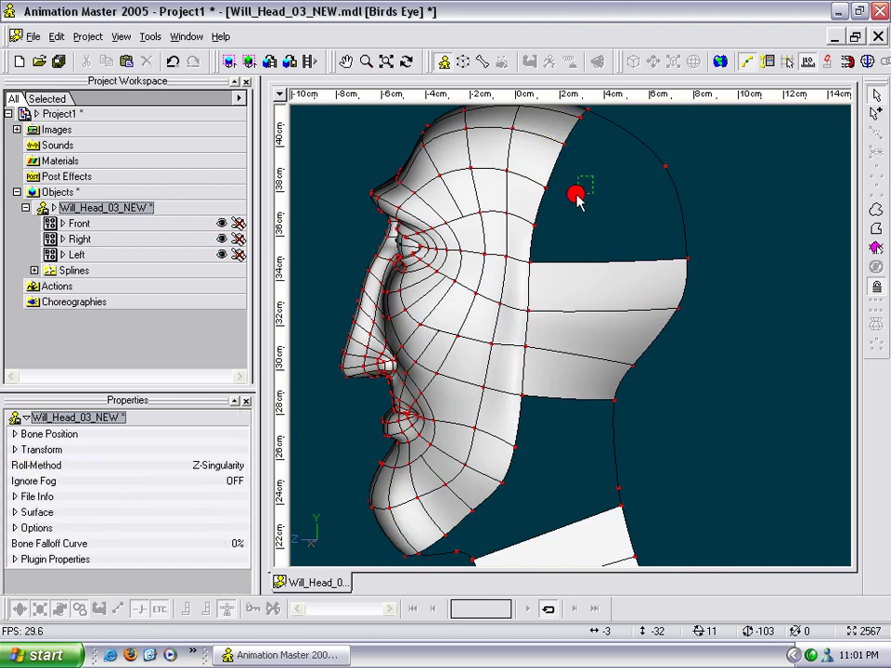
pyautogui.click(564, 145)
pyautogui.press('t')
pyautogui.moveTo(565, 149); pyautogui.dragTo(548, 139)
pyautogui.scroll(3, 572, 174)
pyautogui.press('t')
pyautogui.scroll(-2, 554, 470)
pyautogui.moveTo(546, 390); pyautogui.dragTo(530, 418, button='middle')
pyautogui.scroll(1, 529, 349)
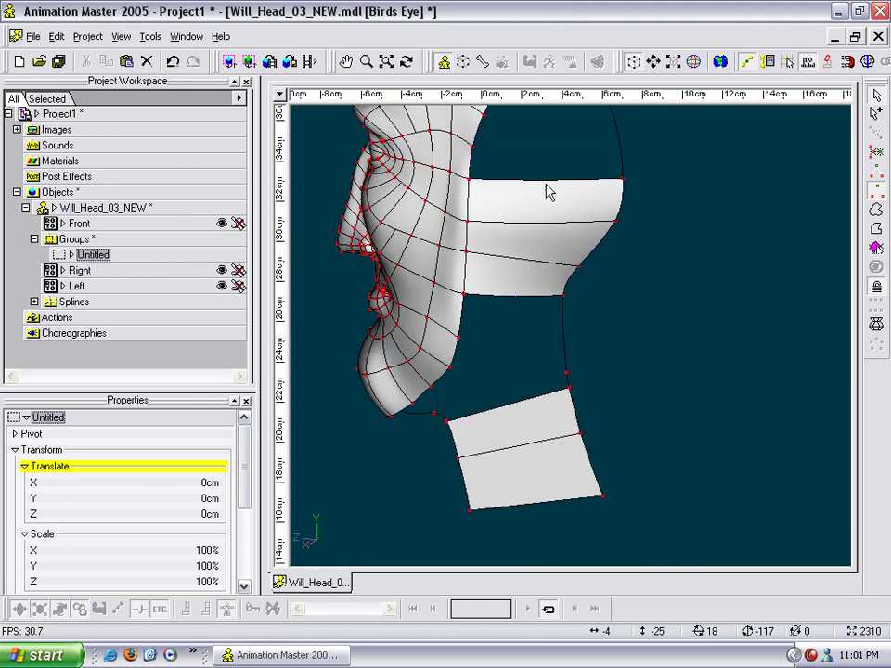
# Insert a middle point in each of the four splines bridging face and skull and the three splines crossing the neck.
pyautogui.click(555, 222)
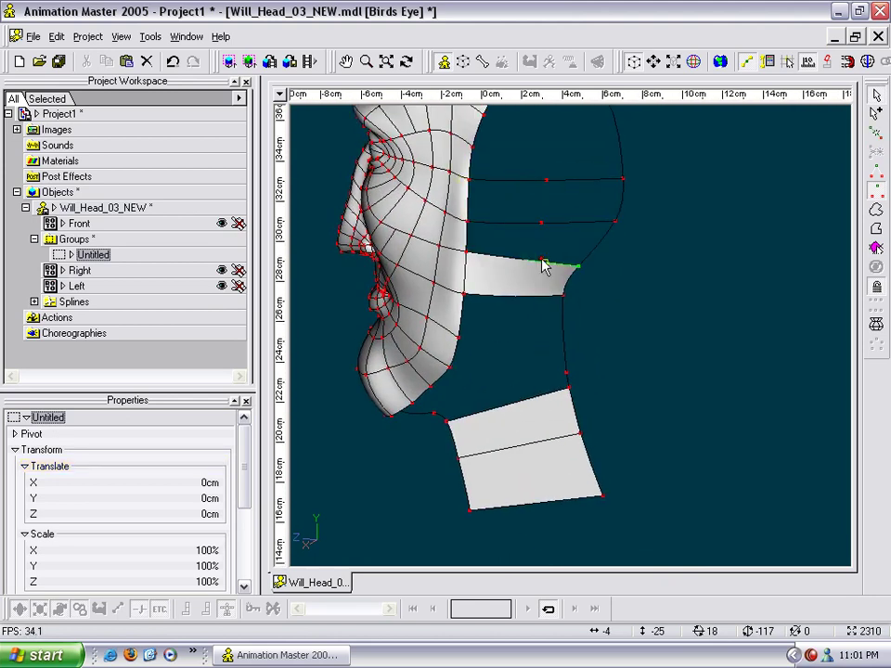
pyautogui.click(533, 329)
pyautogui.click(533, 397)
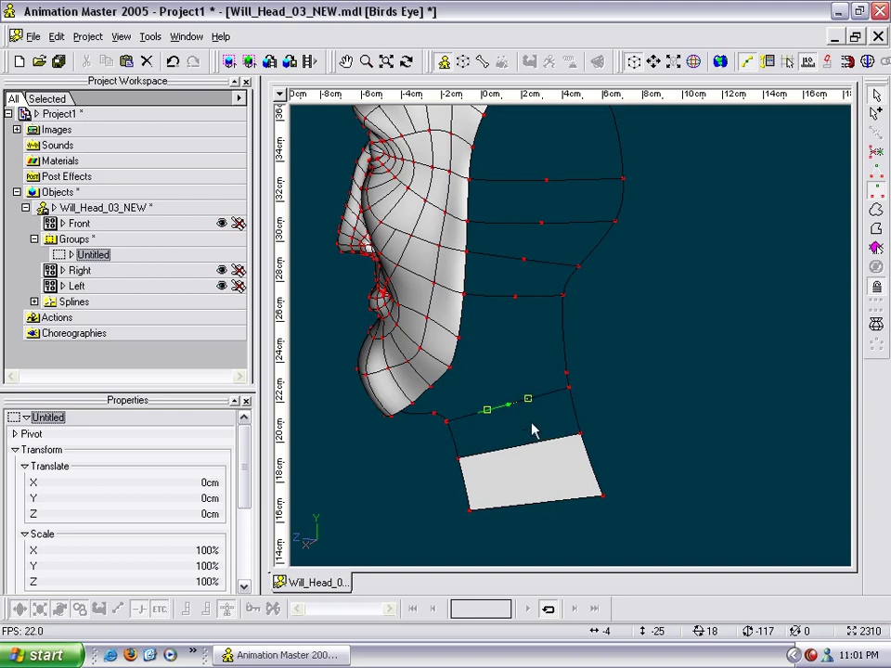
pyautogui.click(532, 445)
pyautogui.click(533, 504)
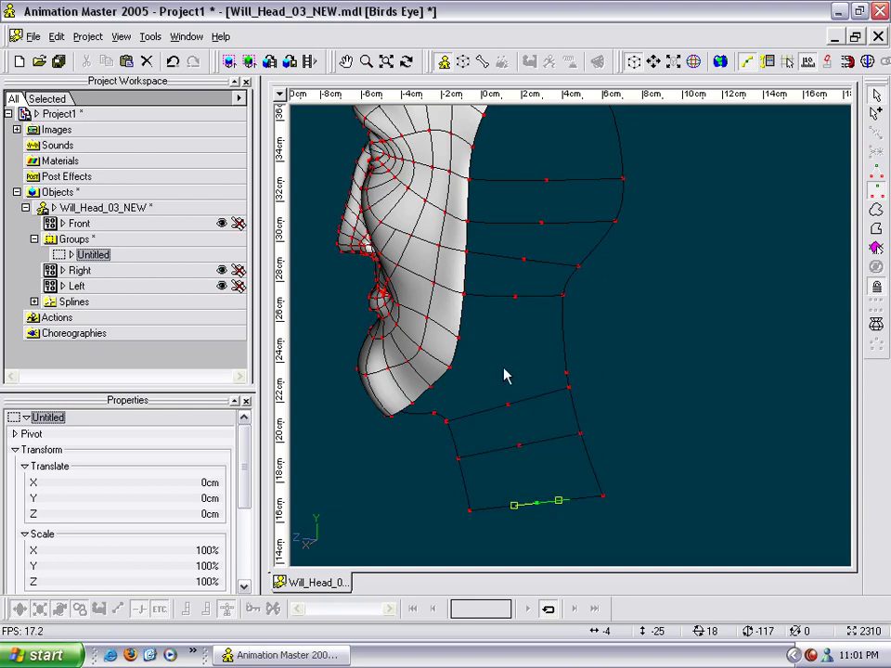
# Connect the three neck midpoints with a vertical spline running from the neck's base upward.
pyautogui.click(523, 481)
pyautogui.click(520, 447)
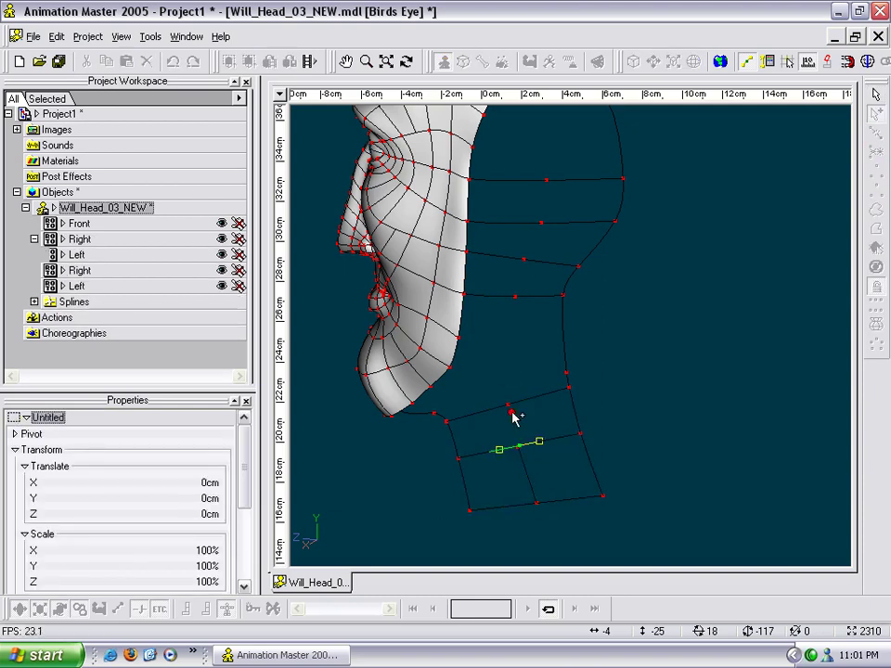
pyautogui.press('Escape')
# Draw a vertical spline up the side of the head, attaching it to the midpoints of all four bridging splines.
pyautogui.press('a')
pyautogui.click(516, 297)
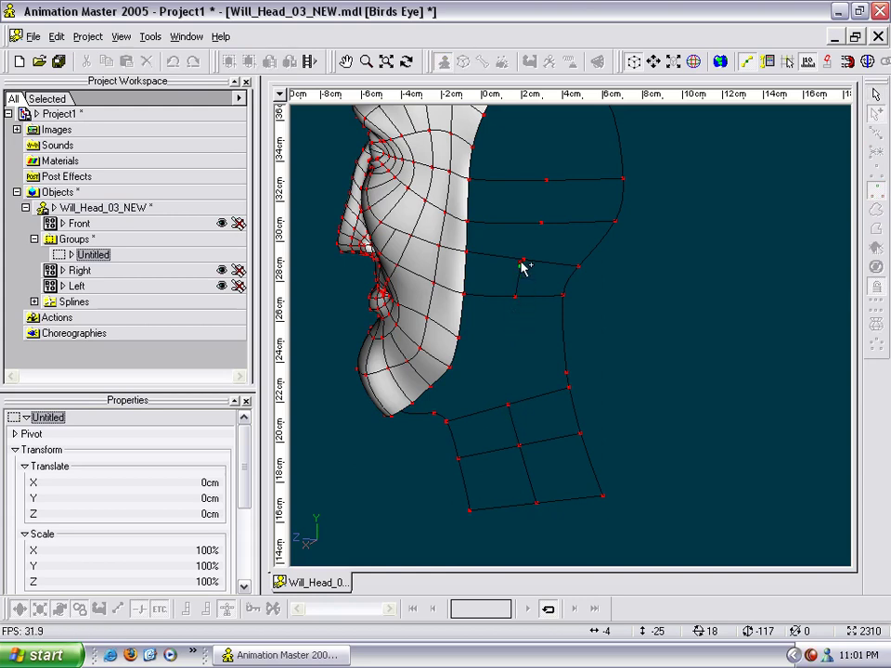
pyautogui.rightClick(524, 260)
pyautogui.click(523, 260)
pyautogui.rightClick(537, 221)
pyautogui.click(537, 221)
pyautogui.rightClick(547, 174)
pyautogui.press('Escape')
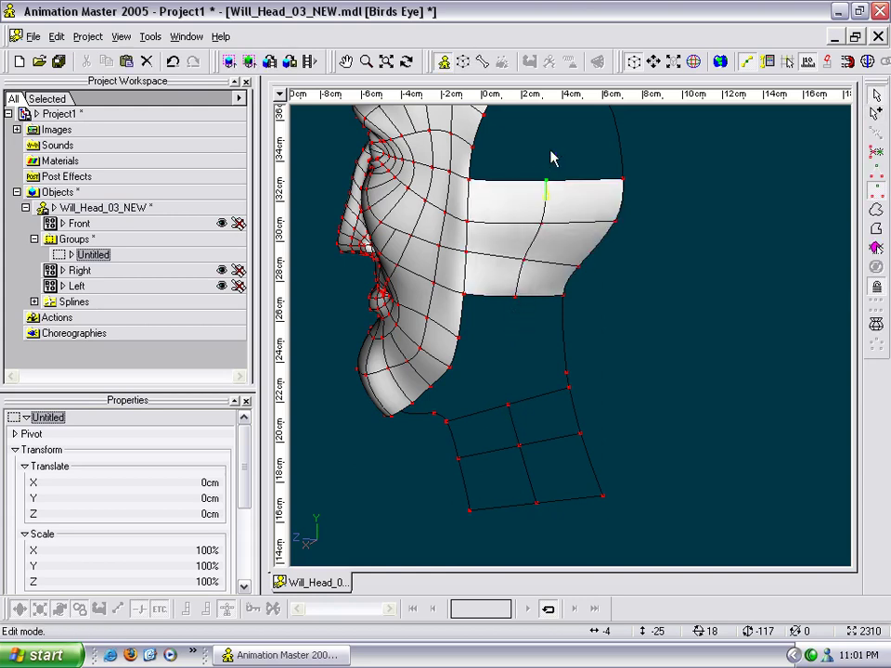
# Extend the vertical spline from the uppermost bridging spline to the face mesh's open rear edge near the crown.
pyautogui.moveTo(549, 164); pyautogui.dragTo(541, 260, button='middle')
pyautogui.press('a')
pyautogui.click(538, 274)
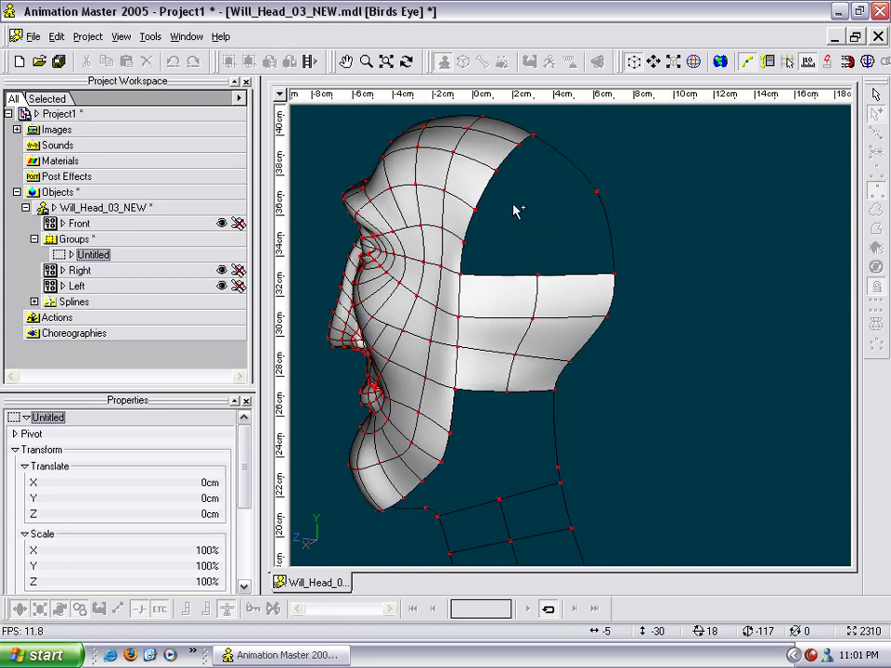
pyautogui.rightClick(497, 171)
pyautogui.press('Escape')
pyautogui.click(495, 170)
# Add a midpoint to the crown spline and move the vertical spline's points outward and back to round the skull.
pyautogui.press('t')
pyautogui.moveTo(513, 192); pyautogui.dragTo(590, 231)
pyautogui.click(530, 226)
pyautogui.moveTo(548, 268); pyautogui.dragTo(548, 165)
pyautogui.moveTo(534, 266); pyautogui.dragTo(572, 255)
pyautogui.moveTo(510, 294); pyautogui.dragTo(553, 278)
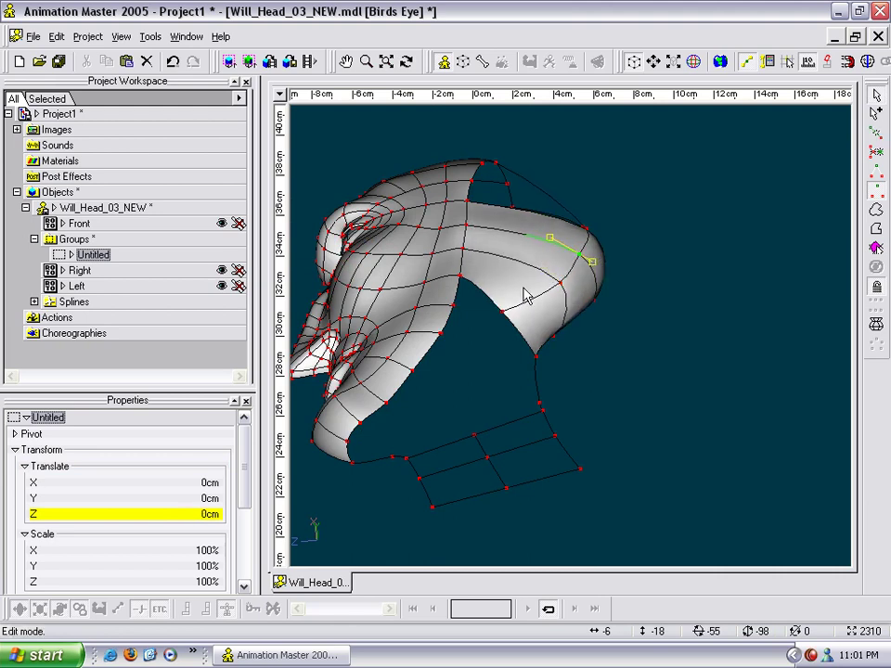
pyautogui.moveTo(502, 311); pyautogui.dragTo(553, 259)
pyautogui.press('t')
pyautogui.press('t')
pyautogui.press('t')
pyautogui.press('t')
# Insert two points in each of the four bridging splines between the face edge and the vertical skull spline.
pyautogui.click(528, 296)
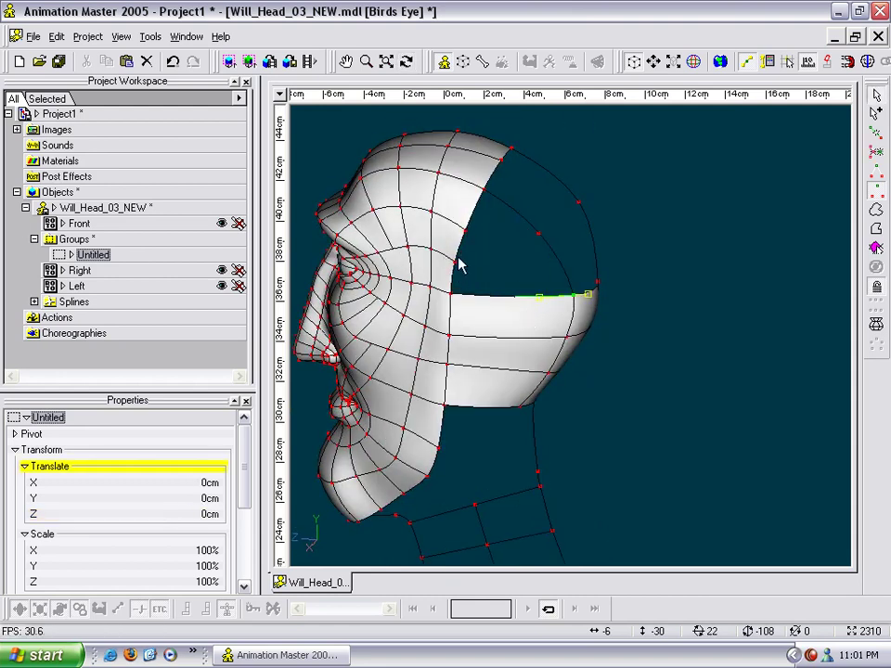
pyautogui.press('Delete')
pyautogui.click(524, 337)
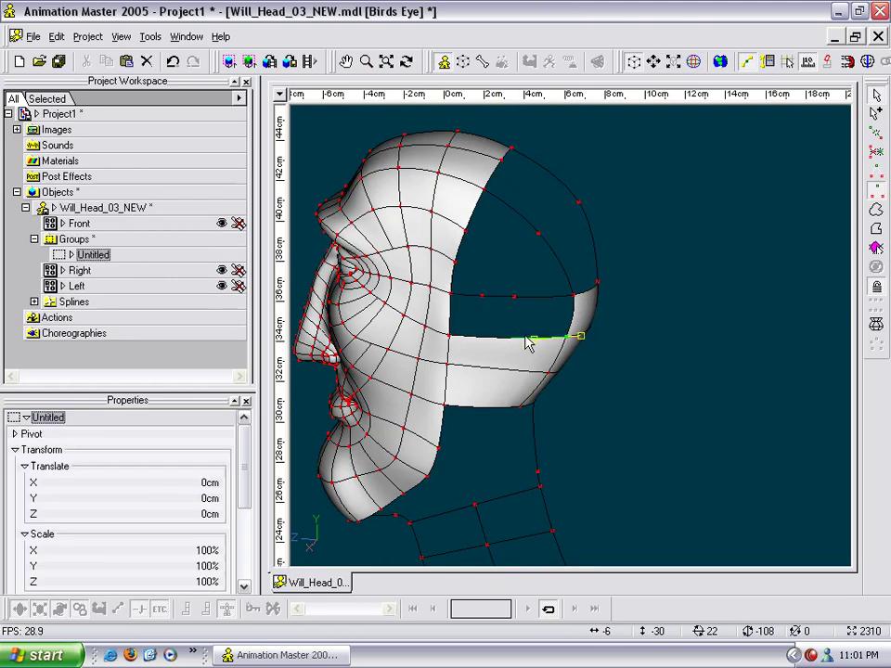
pyautogui.press('y')
pyautogui.press('y')
pyautogui.click(520, 372)
pyautogui.press('y')
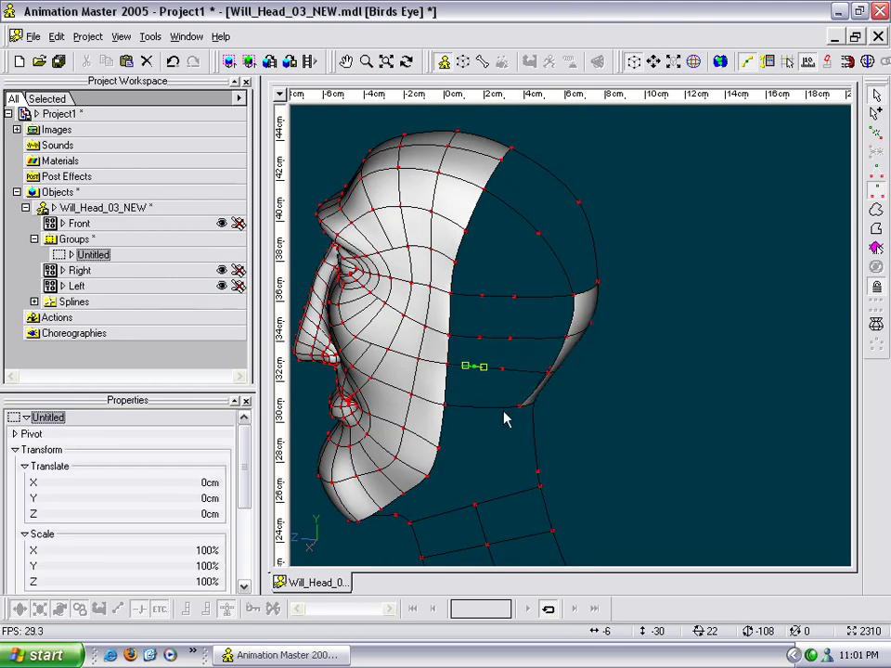
pyautogui.click(503, 422)
# Draw a spline from the face's rear edge above the ear down through the front row of inserted bridging points.
pyautogui.press('a')
pyautogui.moveTo(455, 265); pyautogui.dragTo(483, 298)
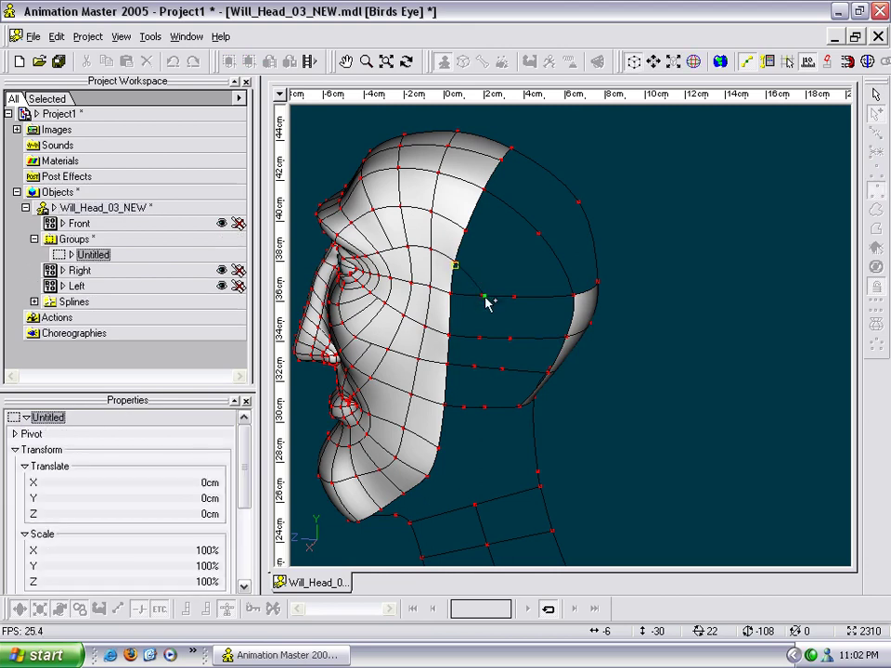
pyautogui.rightClick(478, 336)
pyautogui.click(475, 364)
pyautogui.rightClick(475, 366)
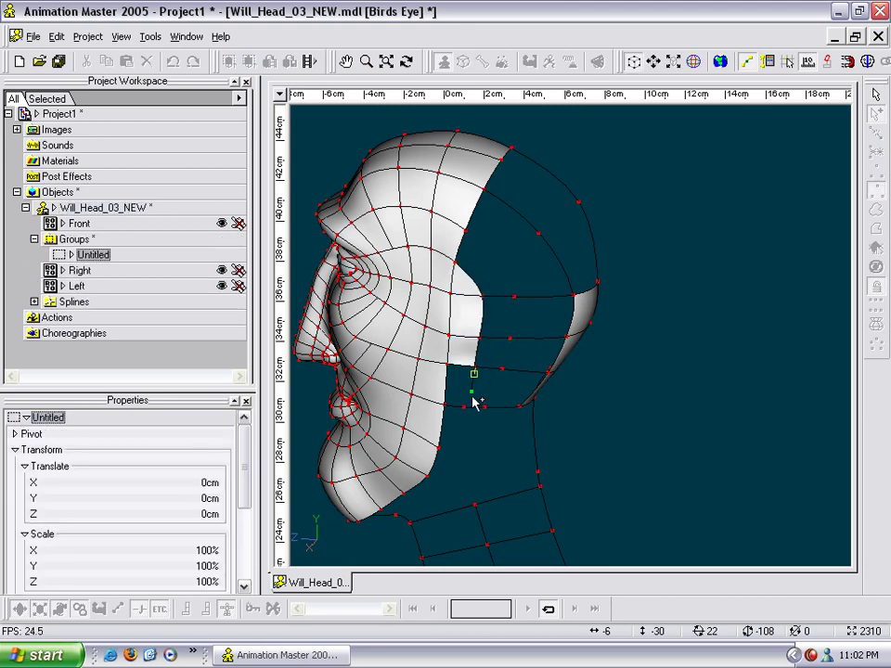
pyautogui.rightClick(469, 409)
pyautogui.press('Escape')
# Draw a second spline from the next higher face edge point down through the rear row of inserted bridging points.
pyautogui.press('a')
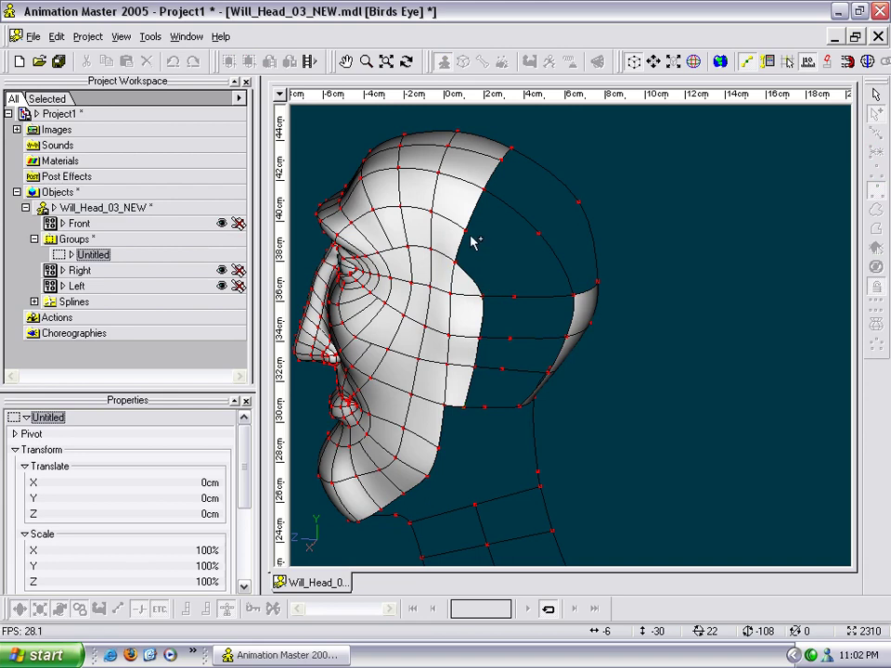
pyautogui.rightClick(517, 299)
pyautogui.rightClick(510, 341)
pyautogui.rightClick(501, 372)
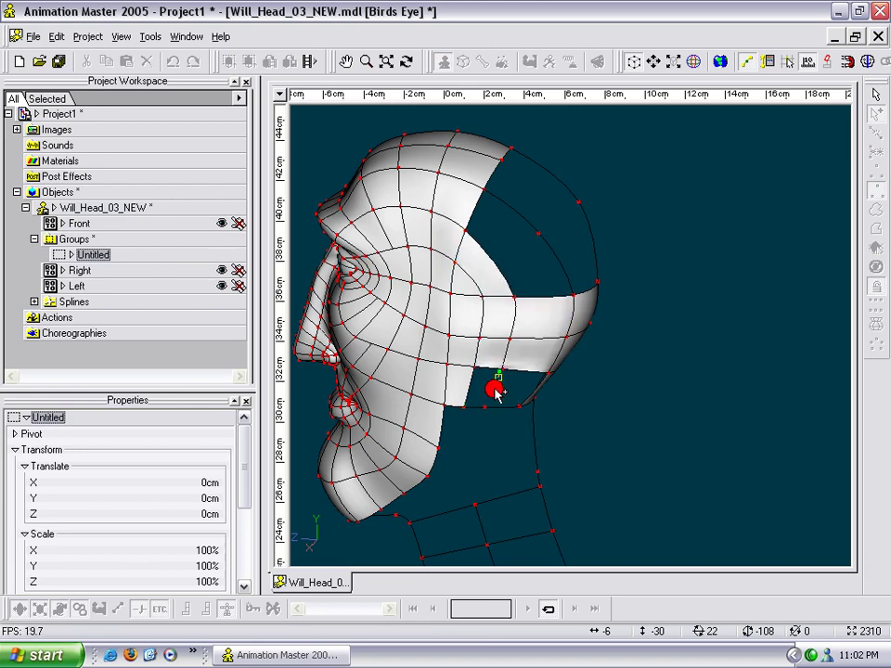
pyautogui.rightClick(491, 409)
pyautogui.press('Escape')
# Insert a midpoint in the upper curved section of both new splines above the ear area.
pyautogui.scroll(3, 517, 422)
pyautogui.moveTo(536, 305); pyautogui.dragTo(536, 372, button='middle')
pyautogui.press('t')
pyautogui.moveTo(455, 294)
pyautogui.mouseDown()
pyautogui.moveTo(472, 268)
pyautogui.moveTo(461, 282)
pyautogui.mouseUp()
pyautogui.click(417, 300)
pyautogui.press('y')
pyautogui.click(456, 275)
pyautogui.press('y')
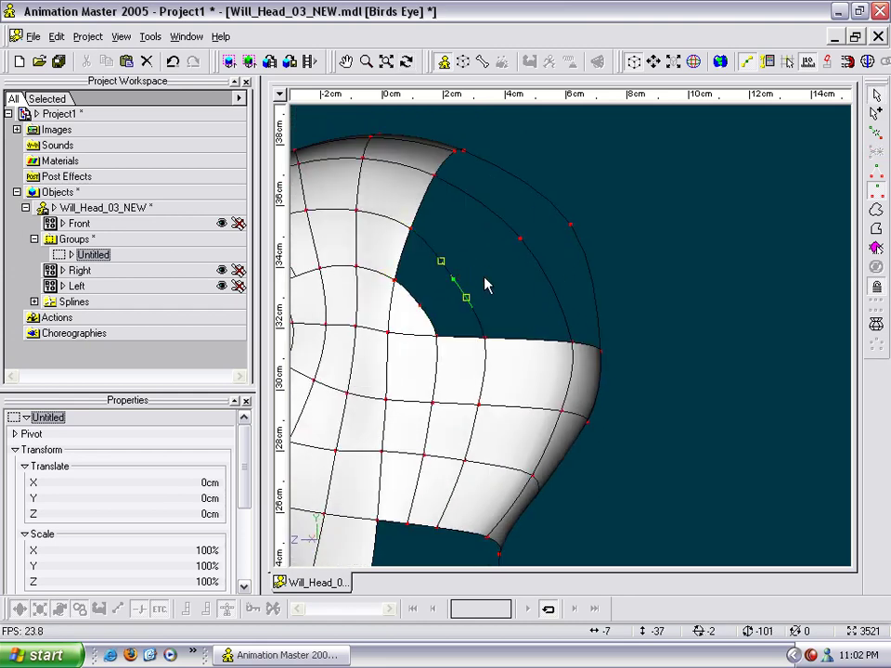
# Draw a spline from beside the inner curve's midpoint through the outer curve and crown spline midpoints to the skull profile.
pyautogui.press('a')
pyautogui.moveTo(421, 304); pyautogui.dragTo(427, 298)
pyautogui.click(456, 278)
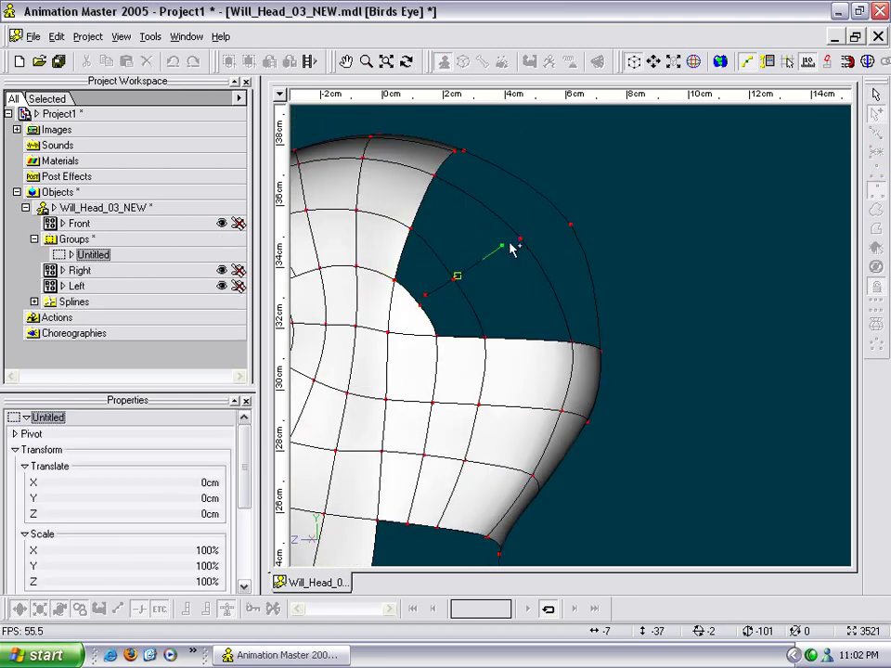
pyautogui.click(568, 227)
pyautogui.press('e')
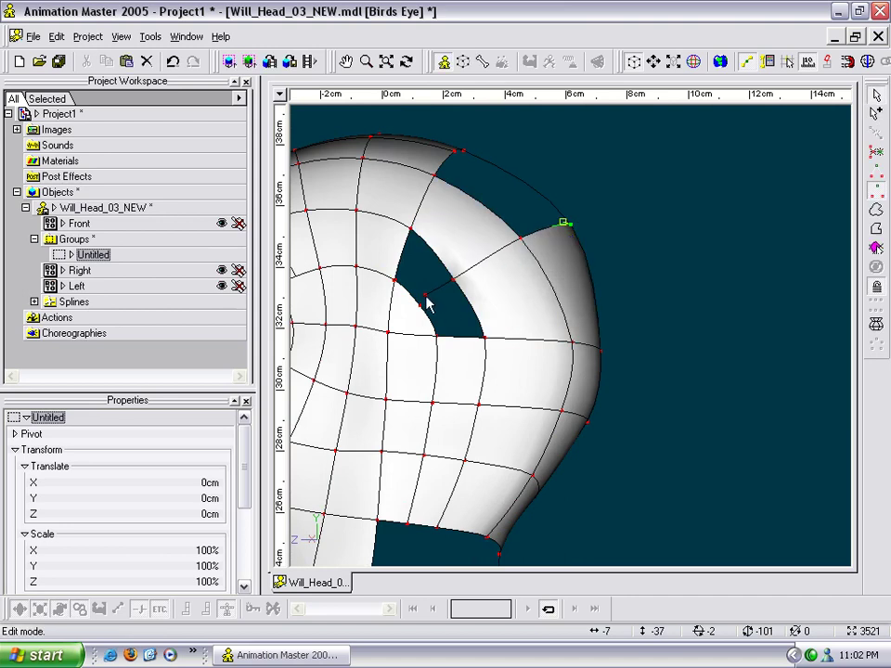
# Attach the radial spline's loose inner end to the midpoint of the inner curve above the ear.
pyautogui.click(426, 296)
pyautogui.moveTo(424, 296); pyautogui.dragTo(420, 305)
pyautogui.rightClick(420, 304)
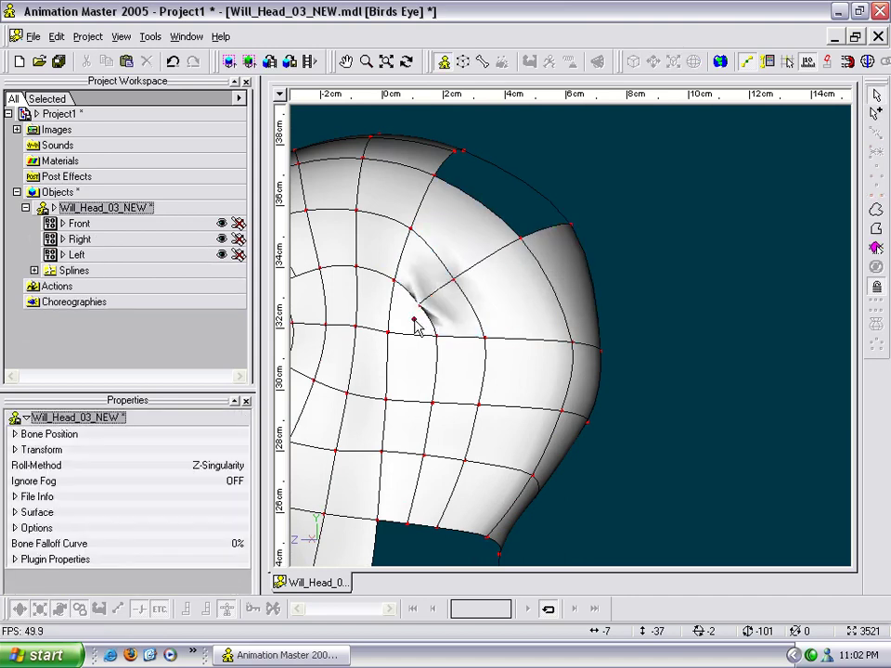
pyautogui.click(418, 304)
pyautogui.click(415, 327)
# Remove the three bridging segments between the face's rear edge and the inner curve to open the ear hole.
pyautogui.scroll(3, 413, 322)
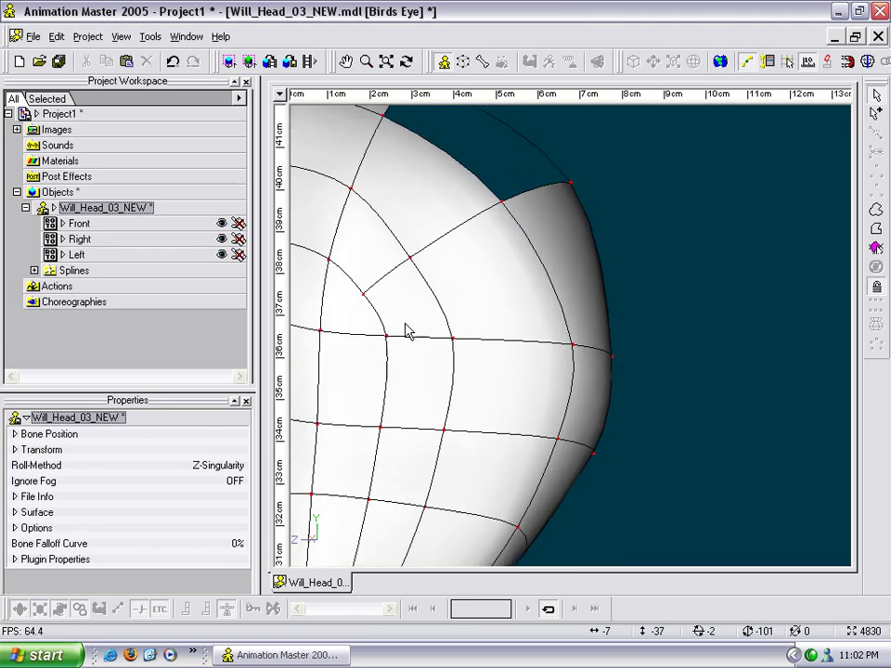
pyautogui.moveTo(412, 322); pyautogui.dragTo(462, 312, button='middle')
pyautogui.click(463, 314)
pyautogui.press('Delete')
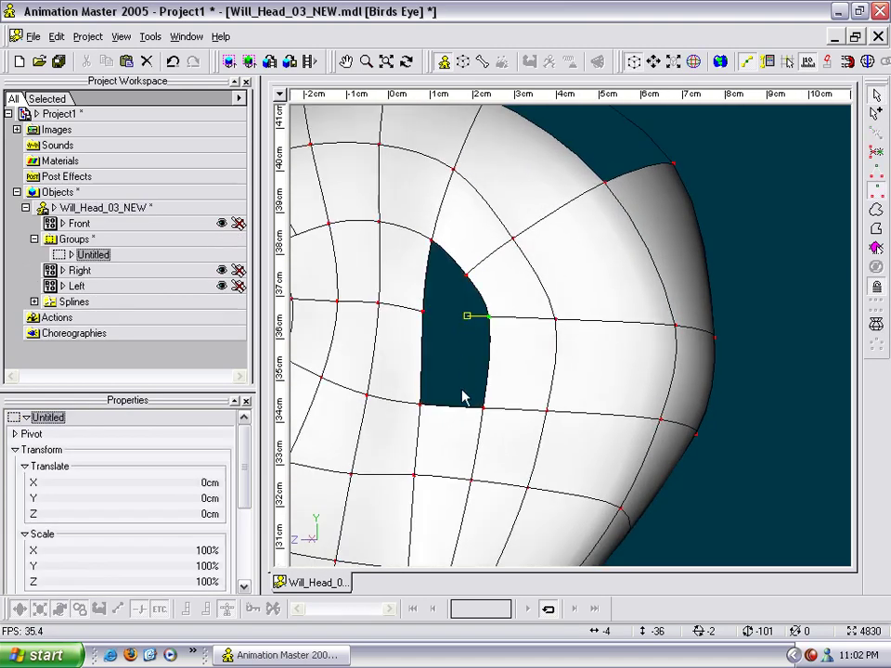
pyautogui.scroll(-4, 459, 420)
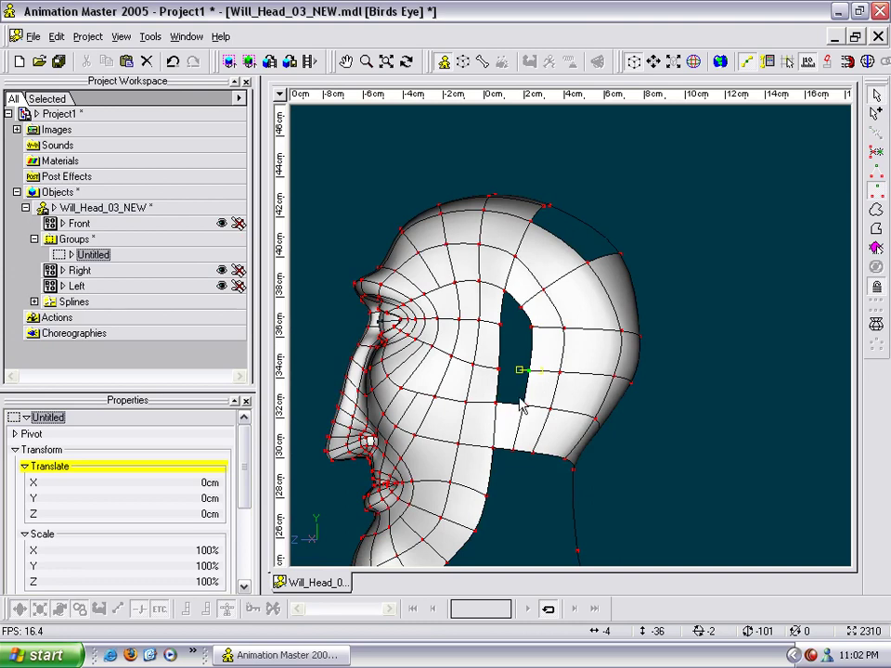
pyautogui.scroll(4, 526, 427)
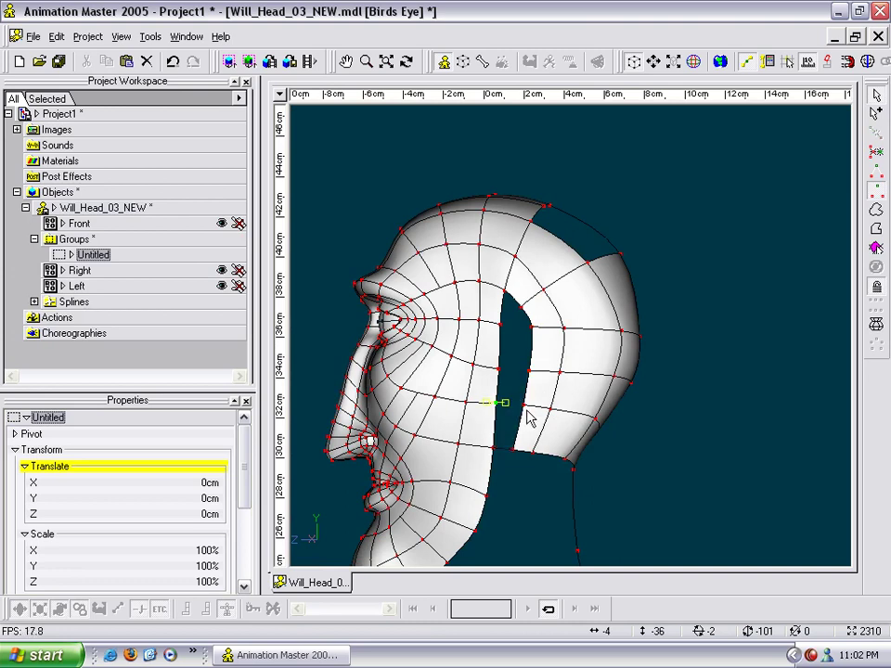
# Add a spline from the face's rear edge point below the ear across to the rear neck profile.
pyautogui.moveTo(503, 484); pyautogui.dragTo(608, 214, button='middle')
pyautogui.scroll(-2, 603, 278)
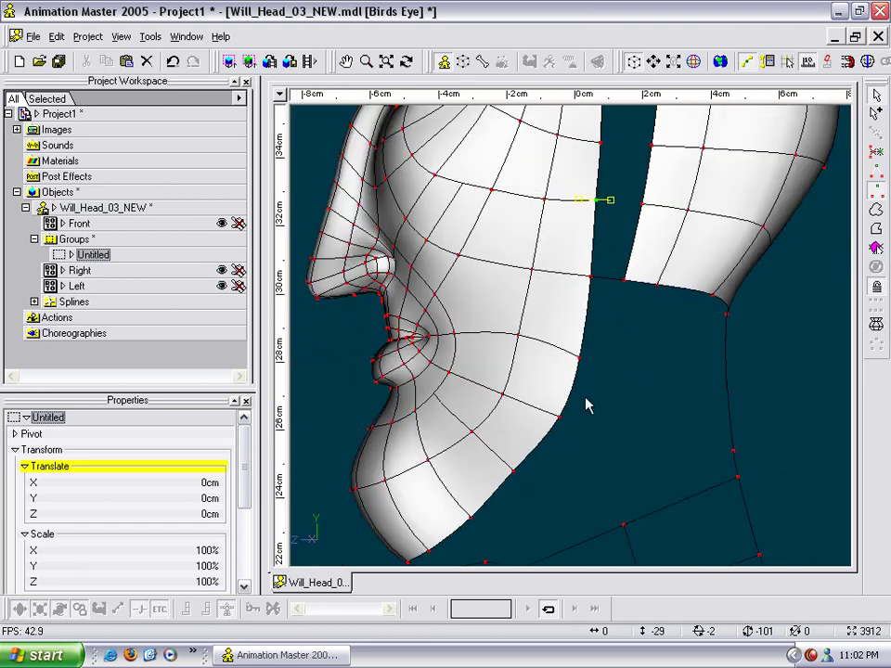
pyautogui.press('a')
pyautogui.click(581, 359)
pyautogui.moveTo(582, 360); pyautogui.dragTo(725, 372)
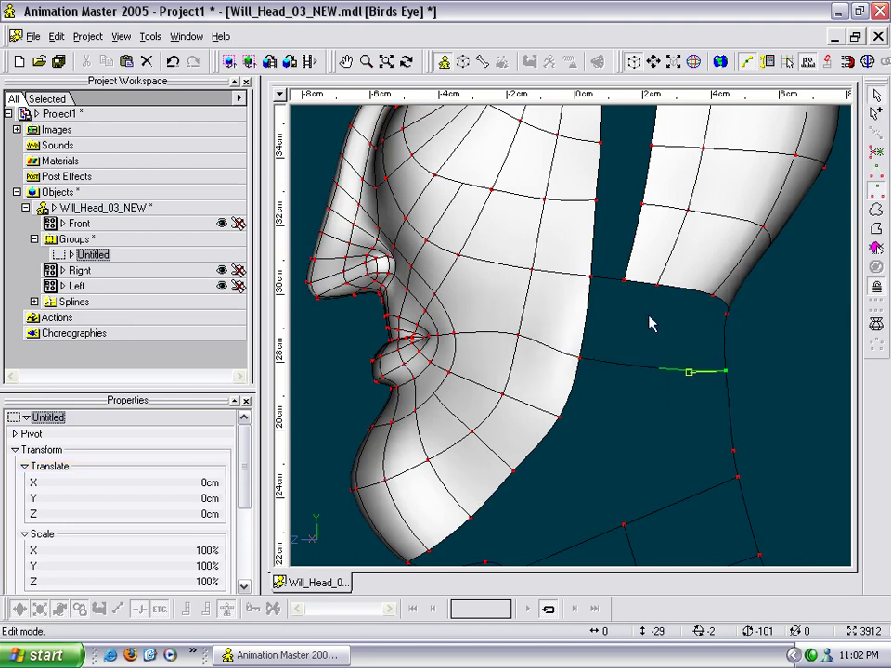
# Draw a spline from the ear opening's lower rear corner through the new bridging spline, under the jaw to the throat profile.
pyautogui.press('a')
pyautogui.moveTo(623, 280); pyautogui.dragTo(611, 398)
pyautogui.rightClick(613, 363)
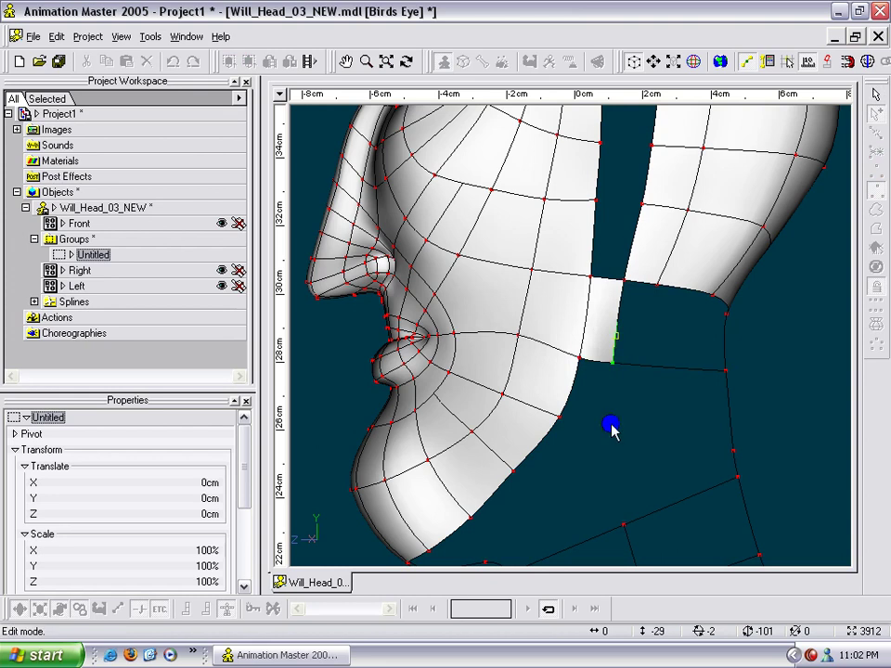
pyautogui.moveTo(611, 398); pyautogui.dragTo(622, 378, button='middle')
pyautogui.scroll(-7, 621, 406)
pyautogui.scroll(4, 622, 406)
pyautogui.moveTo(612, 347); pyautogui.dragTo(593, 413)
pyautogui.moveTo(565, 459); pyautogui.dragTo(519, 494)
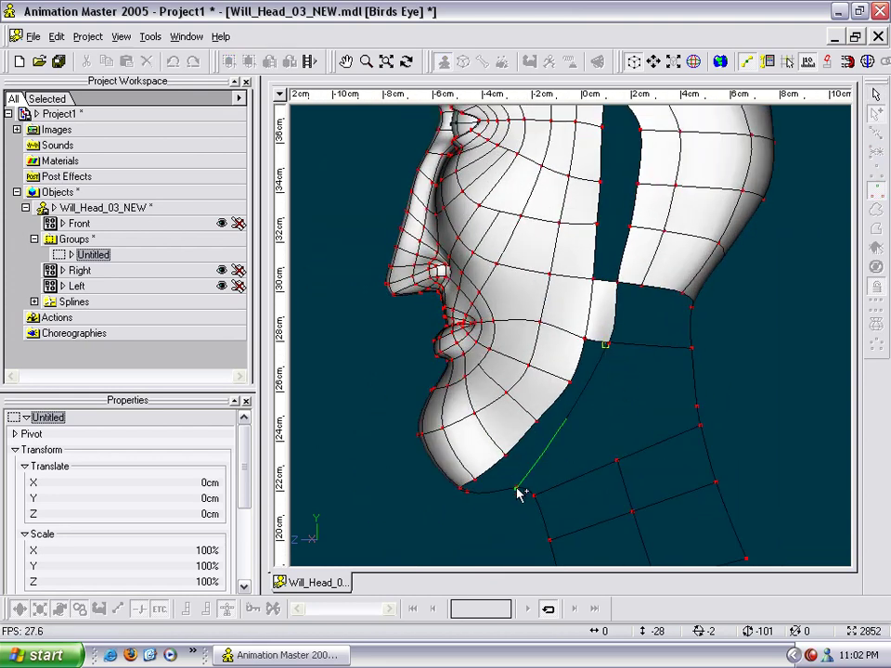
pyautogui.rightClick(519, 488)
pyautogui.press('Escape')
# Insert extra points along the spline beneath the jaw to match the points on the face's lower edge.
pyautogui.moveTo(560, 465); pyautogui.dragTo(624, 364)
pyautogui.click(567, 421)
pyautogui.press('t')
pyautogui.moveTo(612, 414); pyautogui.dragTo(626, 384)
pyautogui.press('Escape')
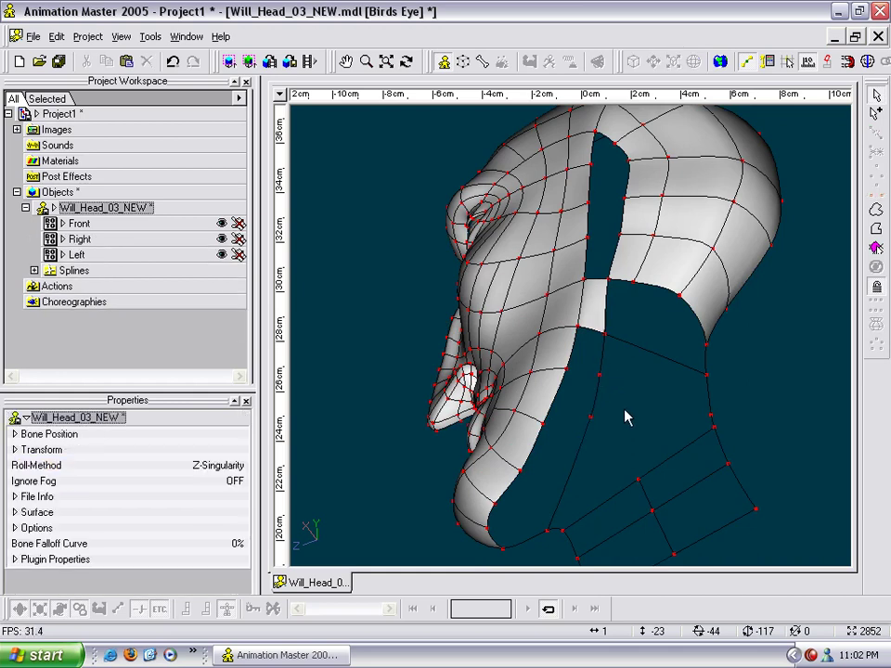
pyautogui.click(579, 457)
pyautogui.click(591, 470)
pyautogui.click(564, 500)
pyautogui.click(574, 504)
# Examine the underside of the jaw and the junction of the under-jaw spline with the throat profile.
pyautogui.press('t')
pyautogui.moveTo(574, 505)
pyautogui.mouseDown()
pyautogui.moveTo(586, 492)
pyautogui.moveTo(584, 501)
pyautogui.mouseUp()
pyautogui.moveTo(587, 481); pyautogui.dragTo(653, 276, button='middle')
pyautogui.scroll(4, 638, 312)
pyautogui.click(658, 399)
pyautogui.press('t')
pyautogui.moveTo(658, 399); pyautogui.dragTo(613, 263)
pyautogui.press('t')
pyautogui.moveTo(612, 262); pyautogui.dragTo(613, 412, button='middle')
pyautogui.scroll(4, 612, 417)
pyautogui.moveTo(615, 360); pyautogui.dragTo(620, 412, button='middle')
# Add a spline from the chin's lower edge to the front end of the under-jaw spline.
pyautogui.click(548, 316)
pyautogui.press('a')
pyautogui.click(491, 242)
pyautogui.rightClick(539, 298)
pyautogui.press('Escape')
# Move the control point at the front end of the under-jaw spline down about 0.4 cm.
pyautogui.press('t')
pyautogui.moveTo(538, 298); pyautogui.dragTo(563, 358)
pyautogui.click(509, 301)
pyautogui.press('t')
pyautogui.moveTo(536, 313); pyautogui.dragTo(553, 372)
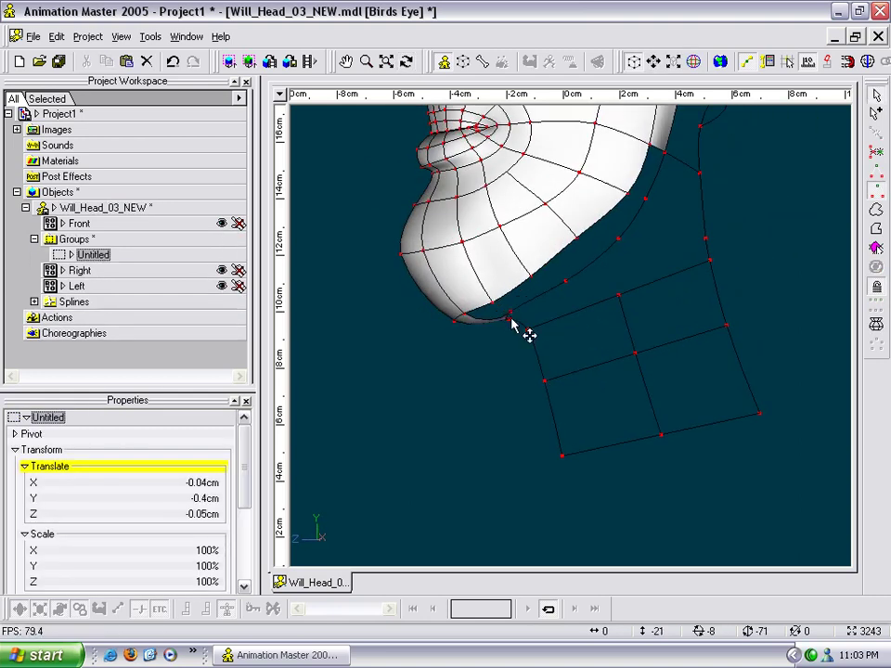
# Add three short splines connecting the points on the face's lower edge to the matching points on the under-jaw spline.
pyautogui.moveTo(511, 321); pyautogui.dragTo(465, 373)
pyautogui.press('t')
pyautogui.press('a')
pyautogui.click(510, 264)
pyautogui.click(555, 289)
pyautogui.click(551, 224)
pyautogui.rightClick(603, 236)
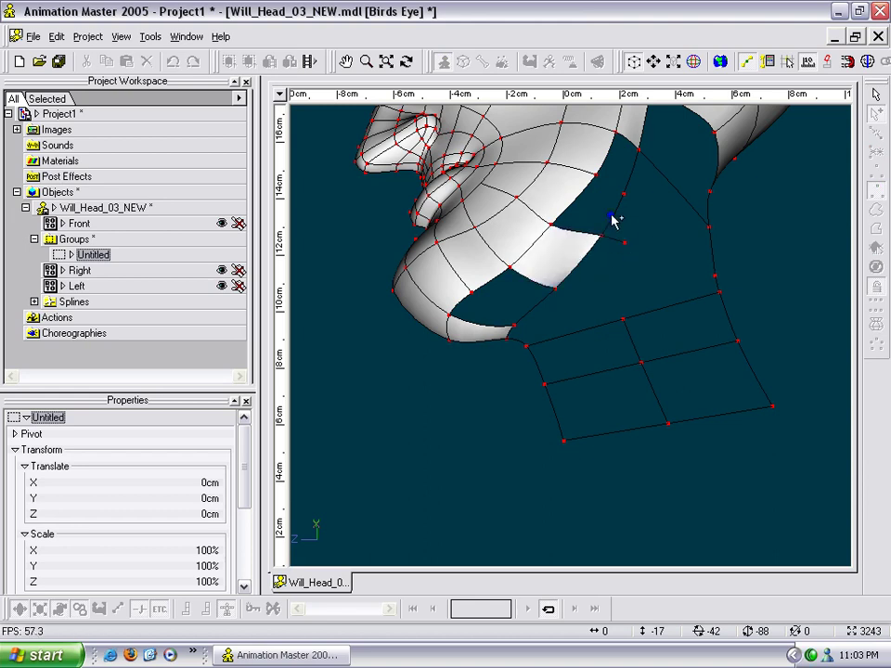
pyautogui.click(597, 176)
pyautogui.click(620, 193)
pyautogui.rightClick(622, 193)
# Add a spline from the neck's bottom edge up through the neck grid and the bridging spline to the skull's lower edge.
pyautogui.press('t')
pyautogui.scroll(-4, 635, 222)
pyautogui.moveTo(632, 222); pyautogui.dragTo(561, 233)
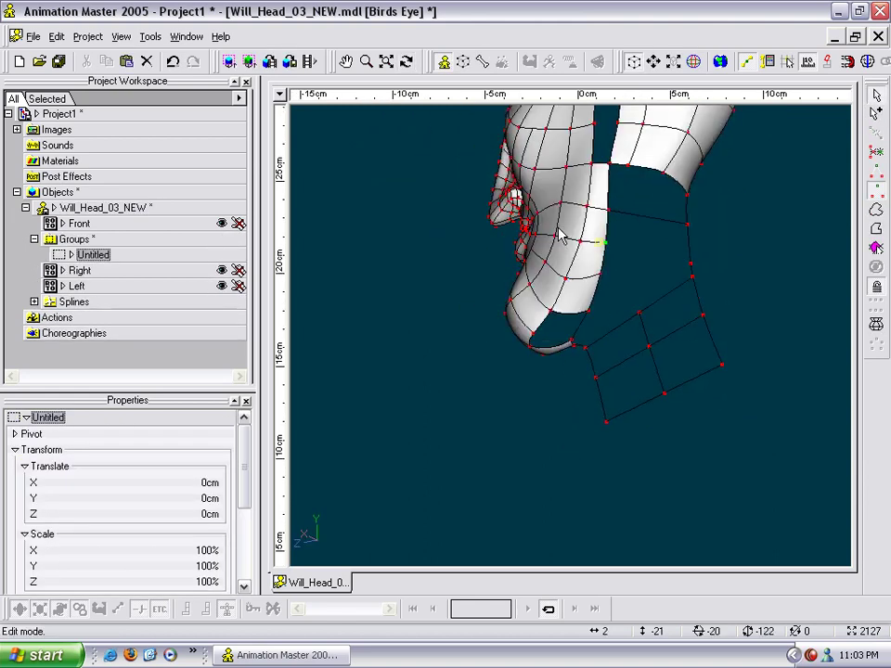
pyautogui.moveTo(602, 272); pyautogui.dragTo(602, 334)
pyautogui.press('a')
pyautogui.click(693, 440)
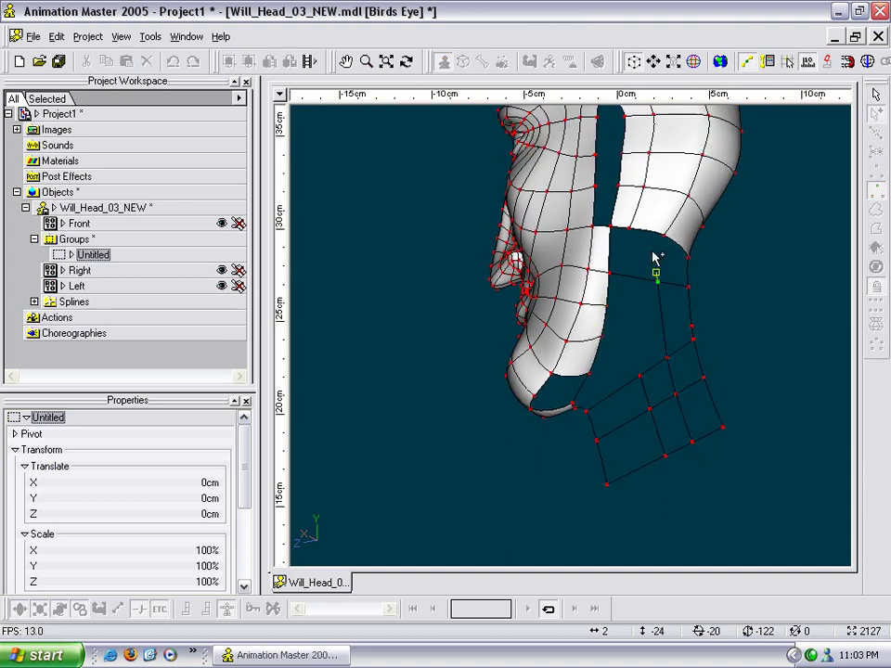
pyautogui.press('Escape')
pyautogui.click(662, 284)
# Flip the normals of the neck patches so they face outward like the rest of the head.
pyautogui.press('t')
pyautogui.moveTo(670, 317); pyautogui.dragTo(703, 326)
pyautogui.moveTo(688, 326); pyautogui.dragTo(483, 375)
pyautogui.click(678, 350)
pyautogui.click(654, 356)
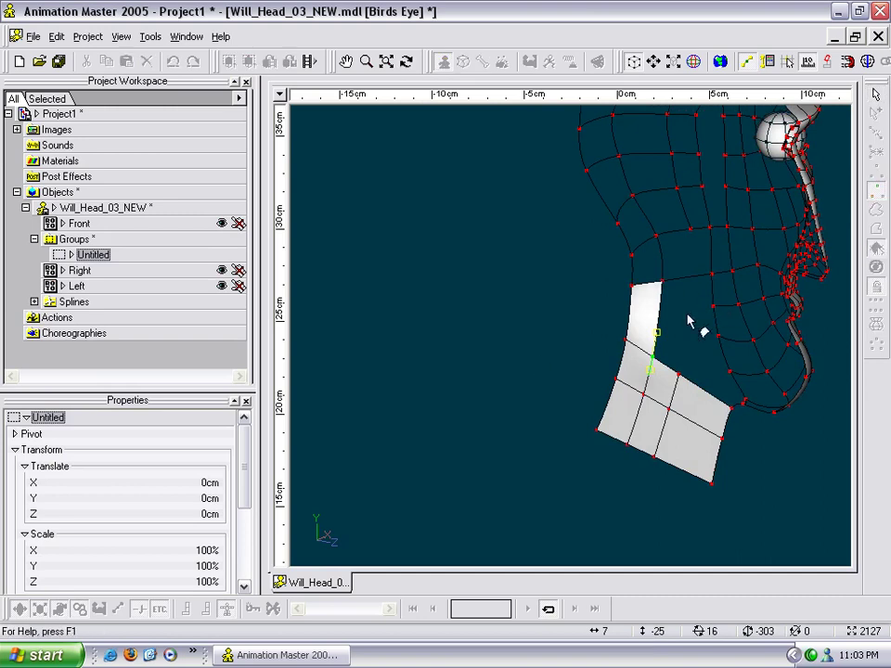
pyautogui.click(636, 339)
pyautogui.moveTo(639, 345); pyautogui.dragTo(548, 297)
pyautogui.press('t')
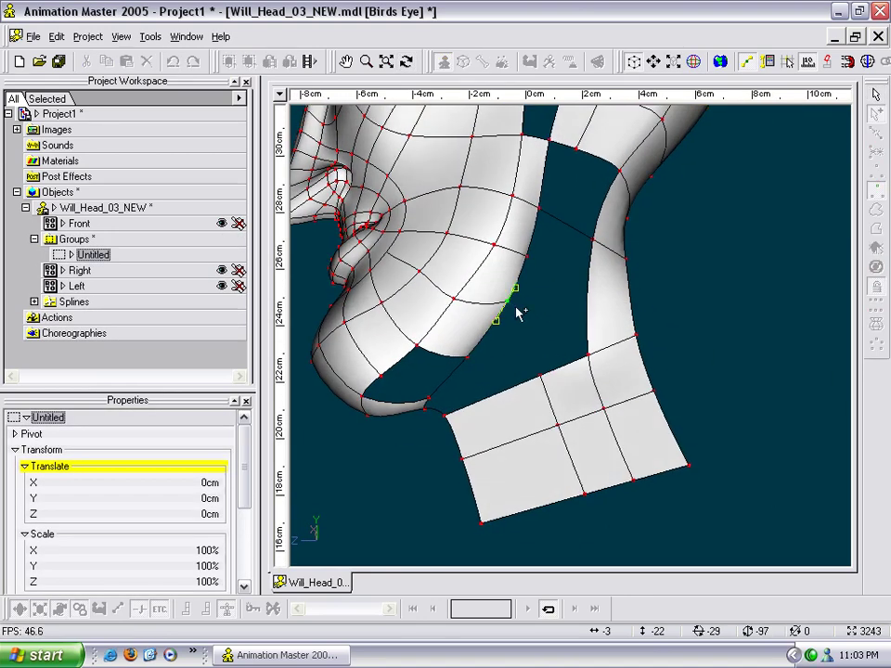
# Try to connect the jaw's rear edge to the top of the neck grid's middle spline.
pyautogui.click(551, 380)
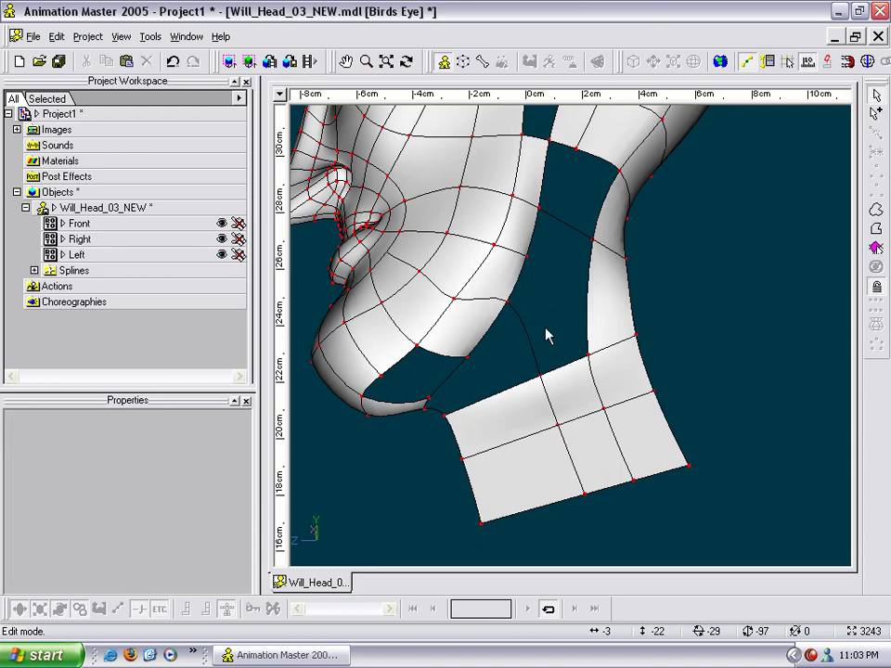
pyautogui.click(517, 319)
pyautogui.press('k')
# Connect the neck grid's middle spline upward through the bridging spline to the skull's lower edge beside the ear opening.
pyautogui.scroll(-2, 545, 325)
pyautogui.moveTo(551, 308); pyautogui.dragTo(562, 241)
pyautogui.click(547, 379)
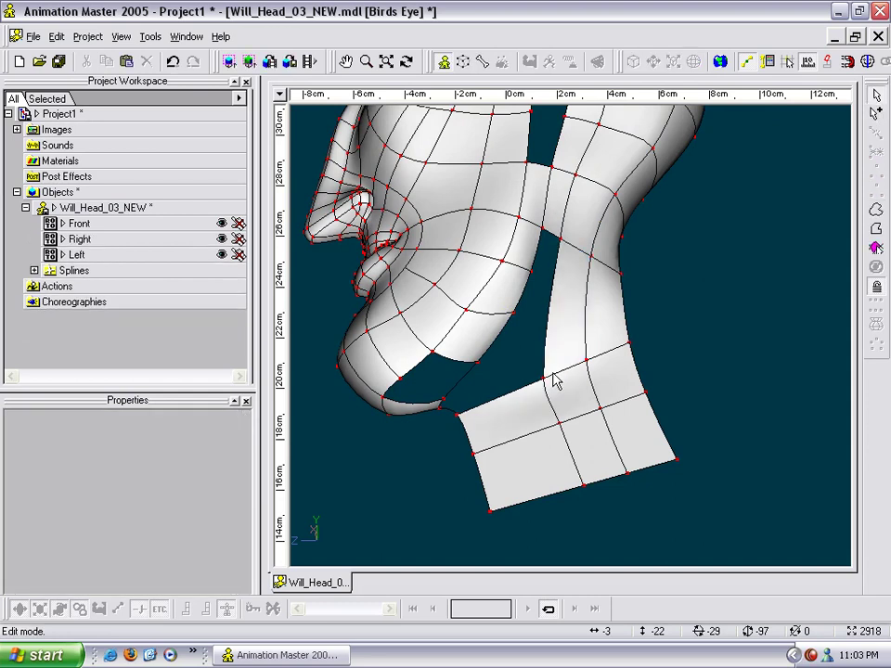
# Add two splines from the jaw's lower edge across the vertical neck splines to the back profile of the neck.
pyautogui.moveTo(553, 452); pyautogui.dragTo(629, 323)
pyautogui.rightClick(630, 326)
pyautogui.press('Escape')
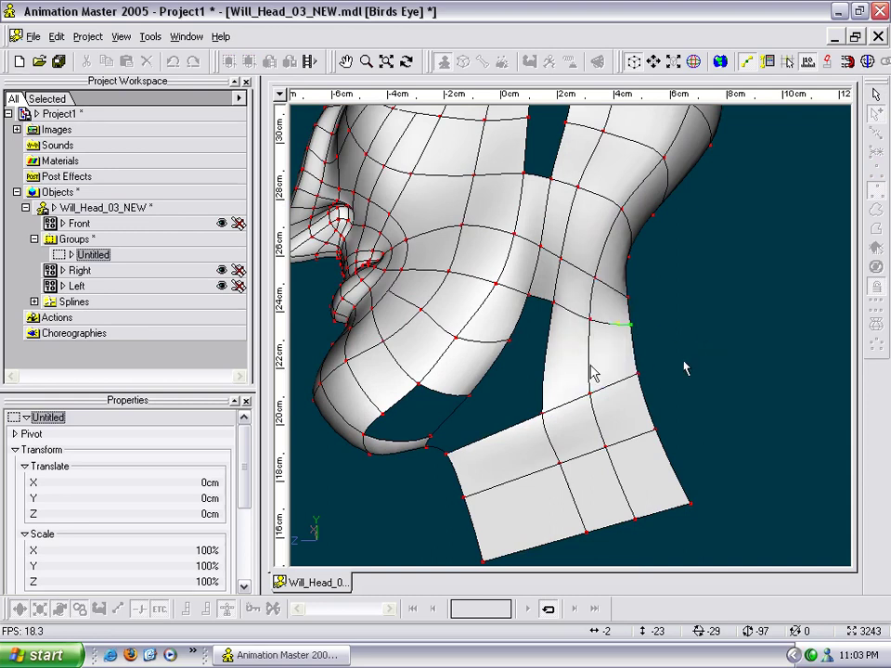
pyautogui.click(510, 345)
pyautogui.click(550, 357)
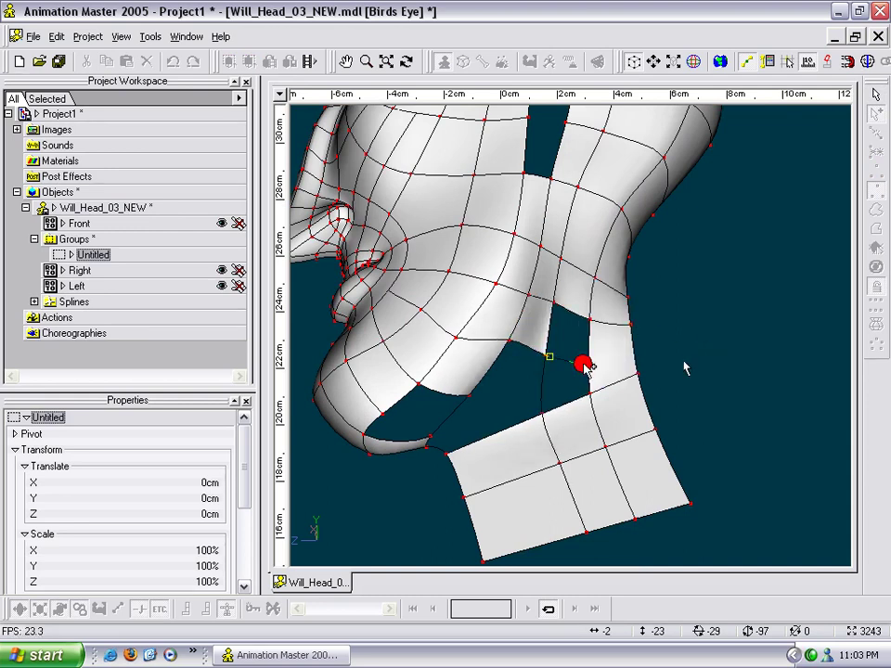
pyautogui.click(590, 357)
pyautogui.click(635, 352)
pyautogui.press('Escape')
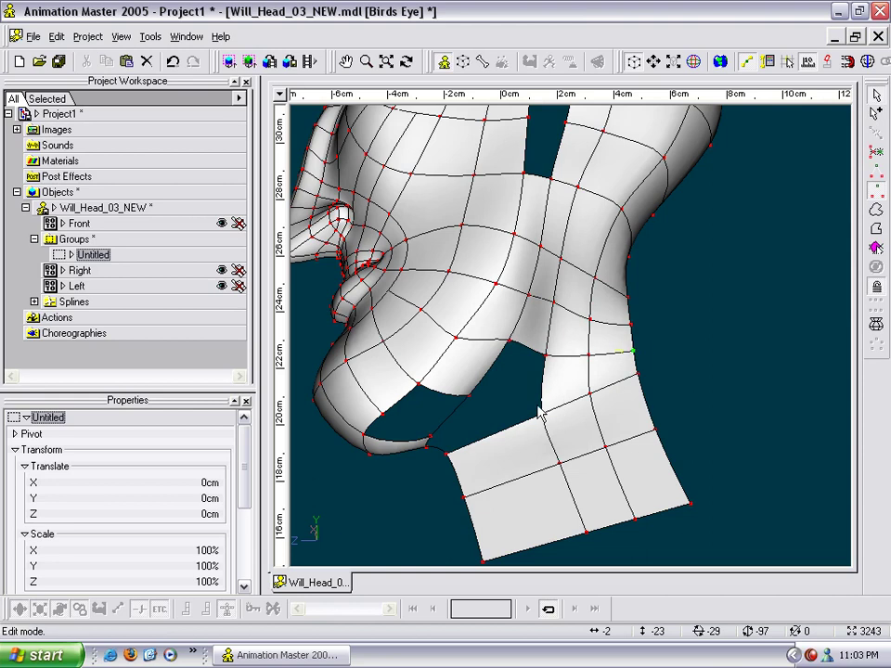
# Add a spline from the middle of the under-jaw edge down through the neck grid to its bottom edge.
pyautogui.moveTo(450, 414); pyautogui.dragTo(568, 360, button='middle')
pyautogui.press('a')
pyautogui.click(587, 341)
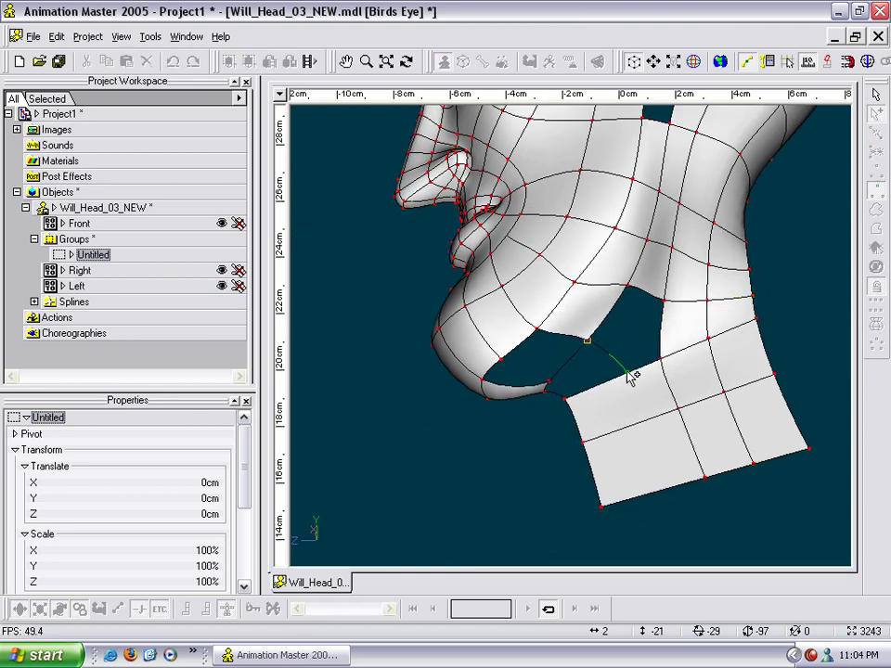
pyautogui.click(630, 375)
pyautogui.click(639, 423)
pyautogui.click(659, 489)
pyautogui.press('Escape')
# Extend the next spline forward under the jaw down through the neck grid to the bottom edge.
pyautogui.press('a')
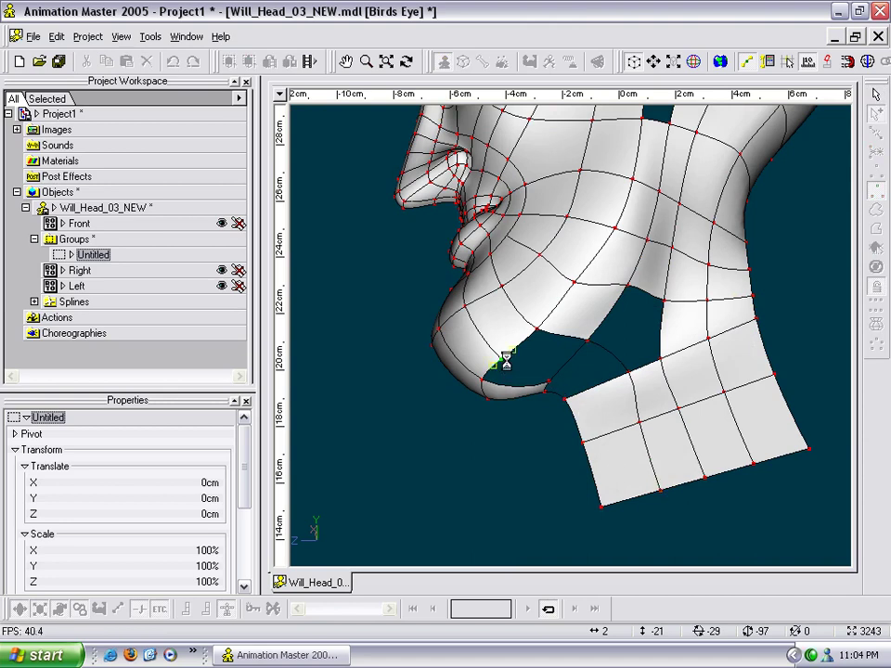
pyautogui.click(599, 394)
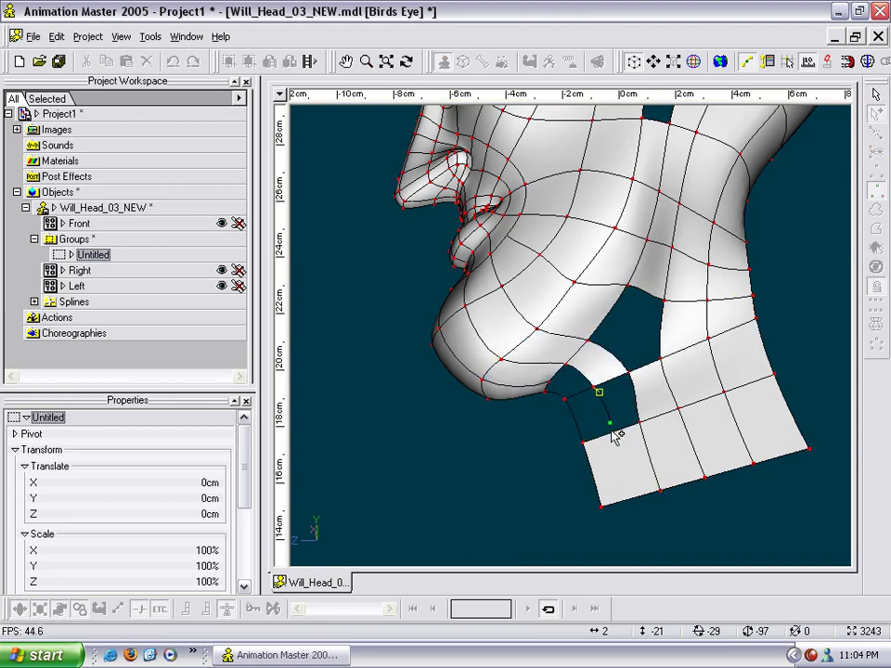
pyautogui.click(612, 434)
pyautogui.rightClick(635, 495)
pyautogui.press('Escape')
# Extend the frontmost under-chin spline down through the throat to the bottom edge of the neck.
pyautogui.scroll(5, 632, 408)
pyautogui.moveTo(632, 405); pyautogui.dragTo(606, 347, button='middle')
pyautogui.press('t')
pyautogui.moveTo(605, 348); pyautogui.dragTo(619, 305)
pyautogui.press('a')
pyautogui.click(492, 375)
pyautogui.click(532, 412)
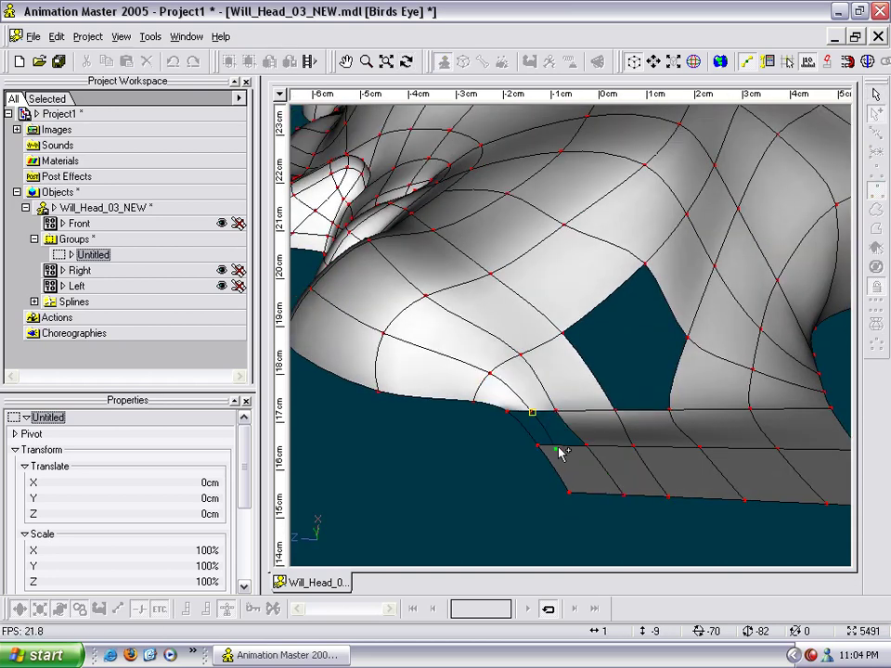
pyautogui.click(539, 447)
pyautogui.click(594, 499)
# Extend the open crown spline down the back of the skull, beside the profile, through the horizontal splines.
pyautogui.press('t')
pyautogui.moveTo(621, 499); pyautogui.dragTo(580, 185)
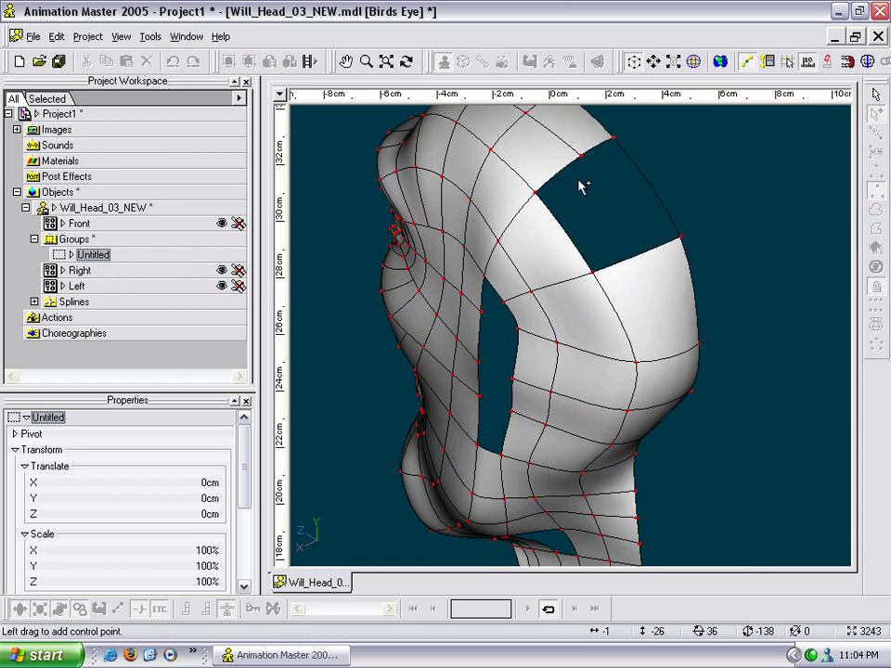
pyautogui.click(652, 253)
pyautogui.rightClick(675, 358)
pyautogui.press('t')
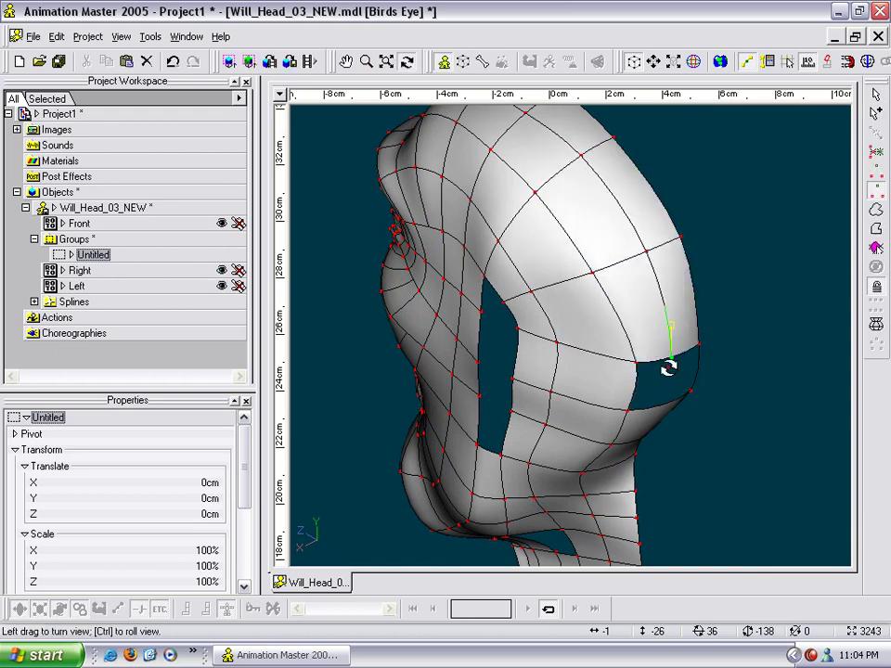
pyautogui.moveTo(668, 366); pyautogui.dragTo(670, 371)
pyautogui.moveTo(671, 371); pyautogui.dragTo(644, 251, button='middle')
pyautogui.scroll(1, 644, 249)
pyautogui.press('a')
pyautogui.click(654, 228)
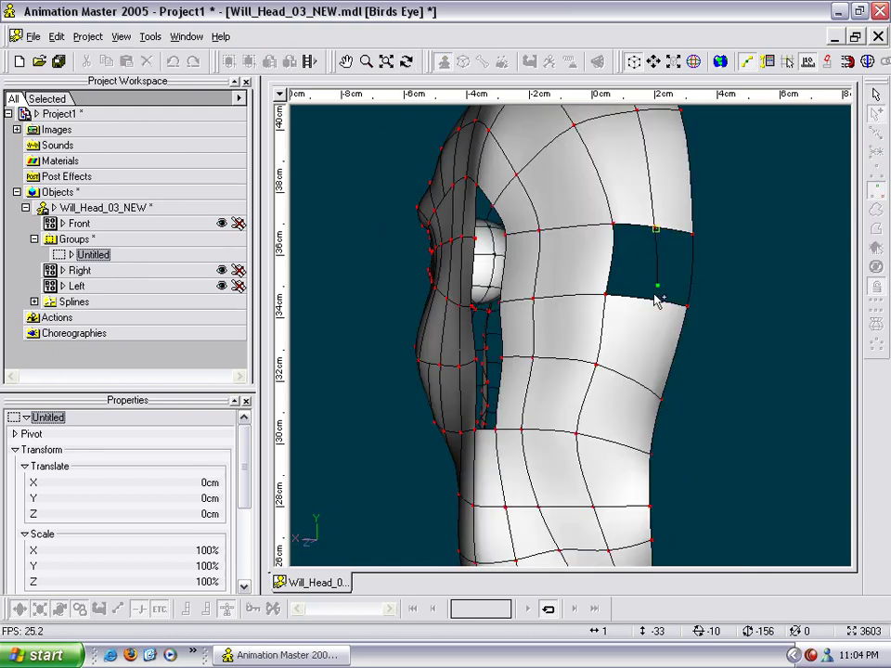
pyautogui.rightClick(648, 301)
pyautogui.rightClick(634, 382)
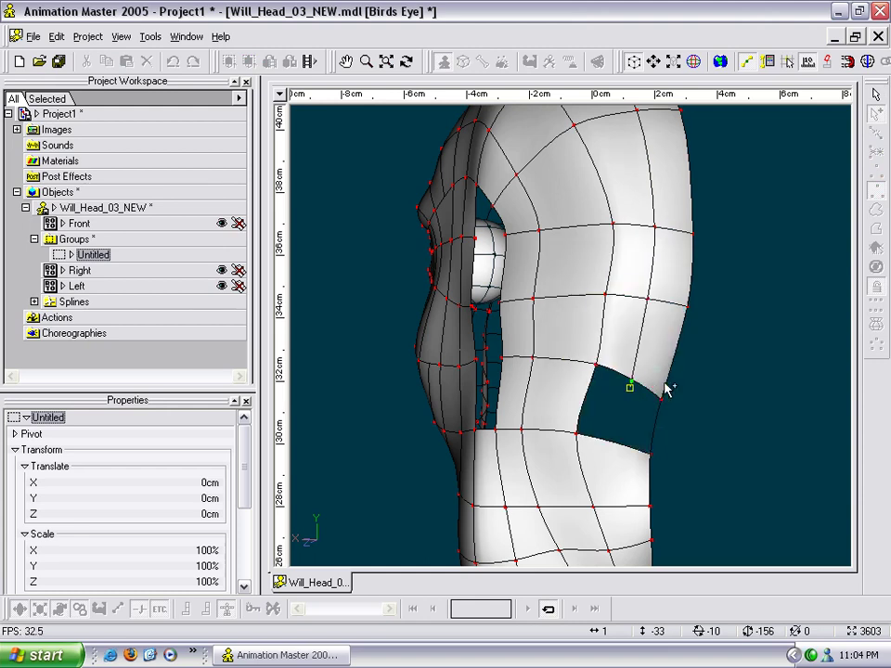
# Continue the spline beside the back profile from the lower skull down into the nape to close the remaining gap.
pyautogui.press('Escape')
pyautogui.moveTo(702, 458); pyautogui.dragTo(617, 288, button='middle')
pyautogui.scroll(2, 617, 288)
pyautogui.moveTo(534, 186); pyautogui.dragTo(547, 455)
pyautogui.rightClick(521, 266)
pyautogui.press('Escape')
pyautogui.press('t')
pyautogui.press('Escape')
pyautogui.press('t')
pyautogui.press('a')
pyautogui.rightClick(514, 339)
# Examine the whole head from the side for remaining openings in the mesh.
pyautogui.scroll(-7, 535, 346)
pyautogui.press('t')
pyautogui.press('Escape')
pyautogui.press('m')
pyautogui.press('Escape')
pyautogui.scroll(-1, 547, 454)
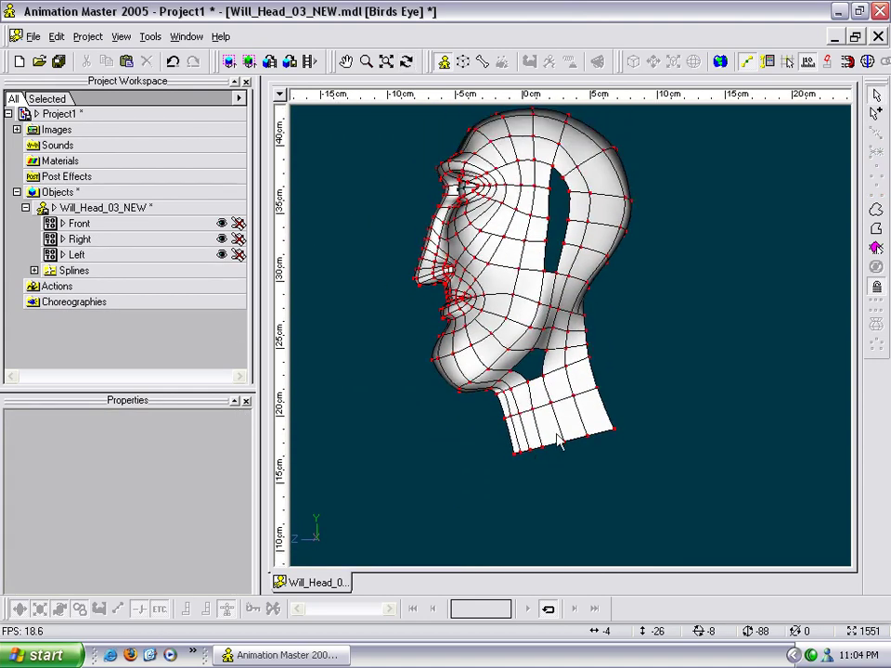
# Close the gap behind the jaw with a five-point patch made from its five surrounding control points.
pyautogui.scroll(7, 562, 464)
pyautogui.moveTo(594, 397); pyautogui.dragTo(566, 415)
pyautogui.click(555, 357)
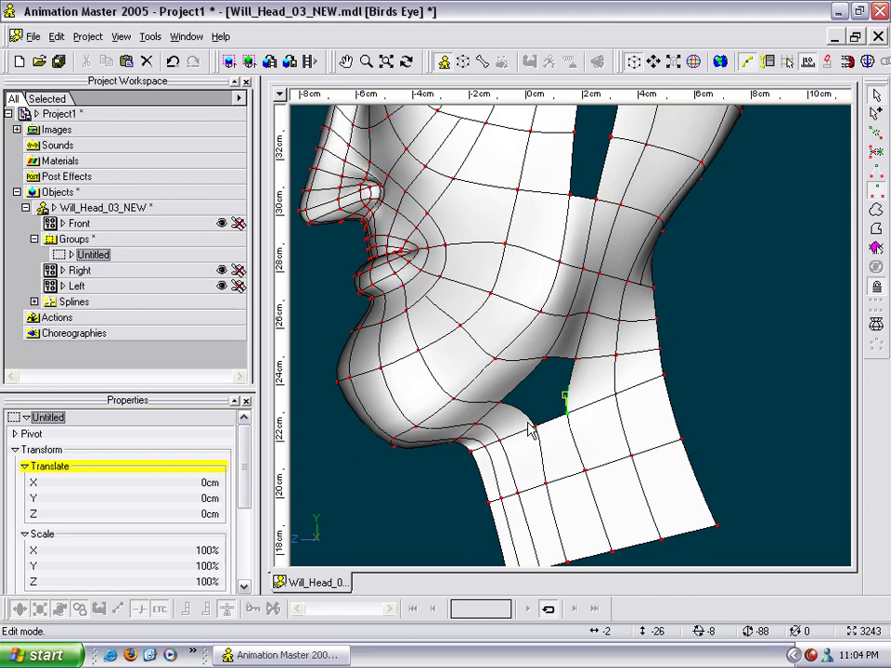
pyautogui.keyDown('shift'); pyautogui.click(534, 428); pyautogui.keyUp('shift')
pyautogui.keyDown('shift'); pyautogui.click(499, 402); pyautogui.keyUp('shift')
pyautogui.keyDown('shift'); pyautogui.click(545, 358); pyautogui.keyUp('shift')
pyautogui.keyDown('shift'); pyautogui.click(574, 359); pyautogui.keyUp('shift')
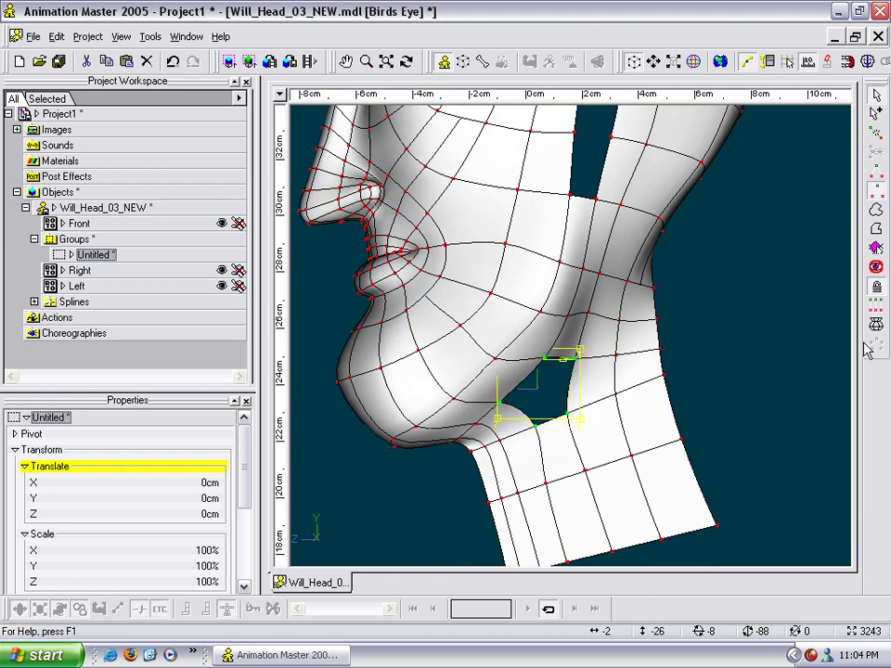
pyautogui.press('h')
pyautogui.click(511, 314)
pyautogui.press('.')
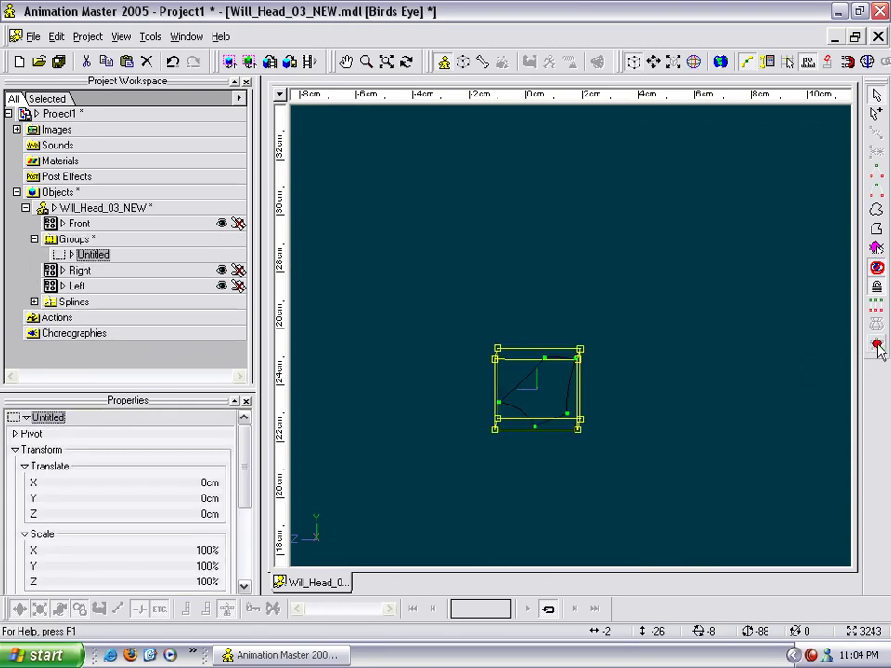
pyautogui.click(671, 384)
pyautogui.press('h')
pyautogui.scroll(3, 670, 386)
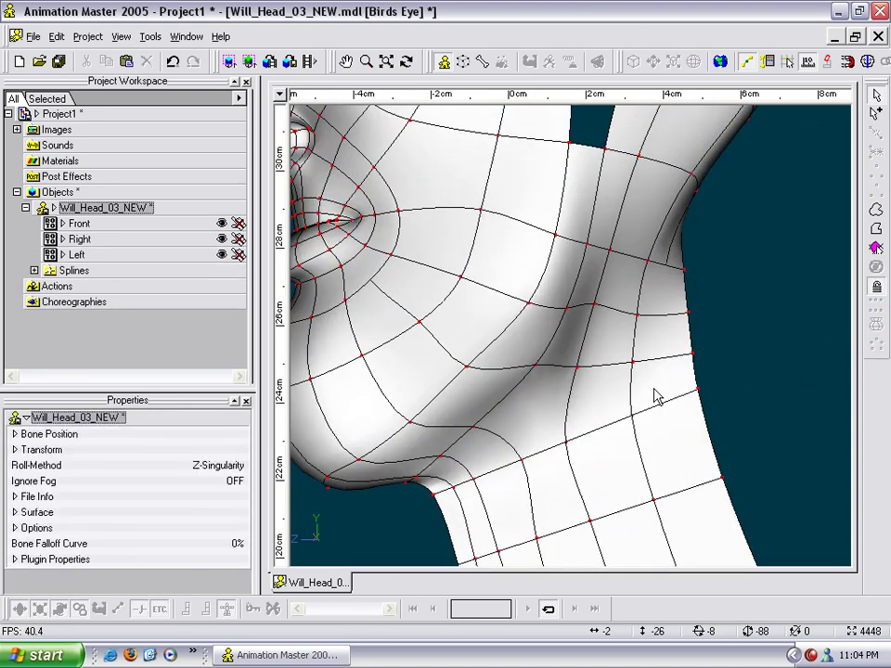
# Reposition the control points around the jaw's rear corner and upper neck to even out the splines.
pyautogui.click(577, 367)
pyautogui.press('t')
pyautogui.moveTo(577, 367); pyautogui.dragTo(625, 361)
pyautogui.scroll(-4, 585, 267)
pyautogui.press('t')
pyautogui.press('m')
pyautogui.press('t')
pyautogui.moveTo(624, 357); pyautogui.dragTo(546, 337)
pyautogui.press('Escape')
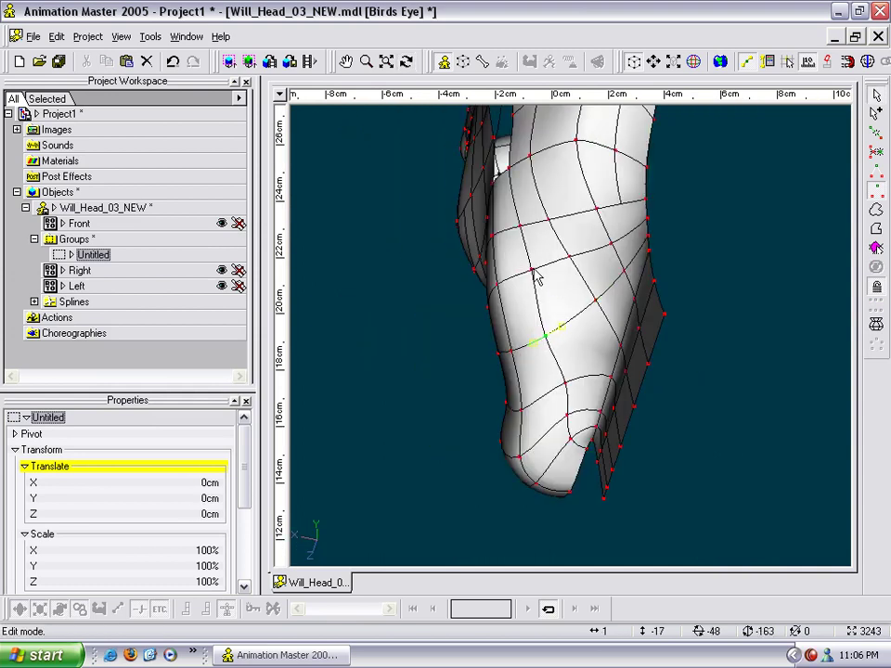
pyautogui.moveTo(535, 274); pyautogui.dragTo(528, 281)
pyautogui.moveTo(515, 237); pyautogui.dragTo(536, 244)
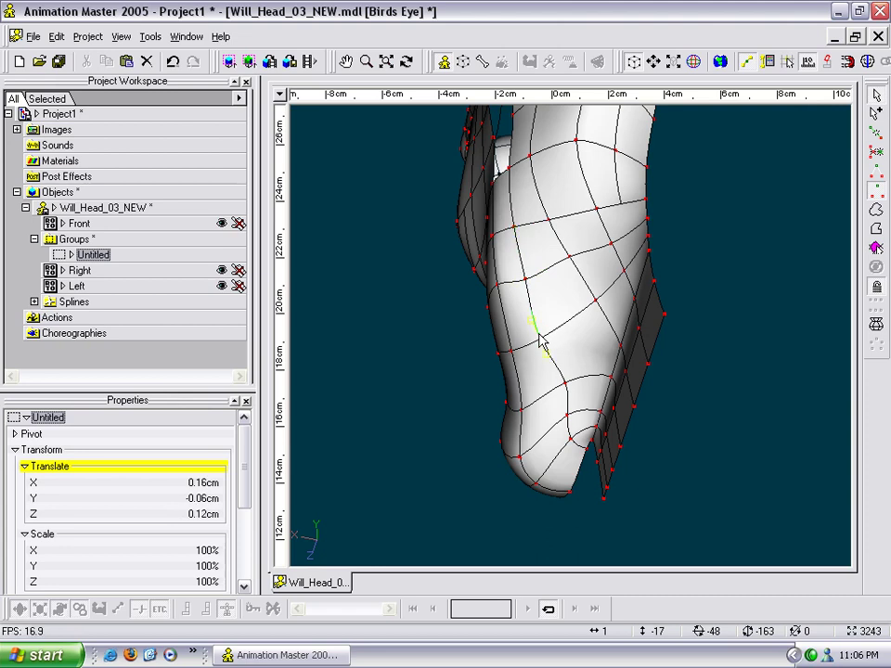
# Pull the control points along the top of the neck outward beneath the jaw to give the flat neck volume.
pyautogui.moveTo(524, 275); pyautogui.dragTo(589, 367)
pyautogui.press('t')
pyautogui.moveTo(540, 347)
pyautogui.mouseDown()
pyautogui.moveTo(576, 322)
pyautogui.moveTo(538, 350)
pyautogui.mouseUp()
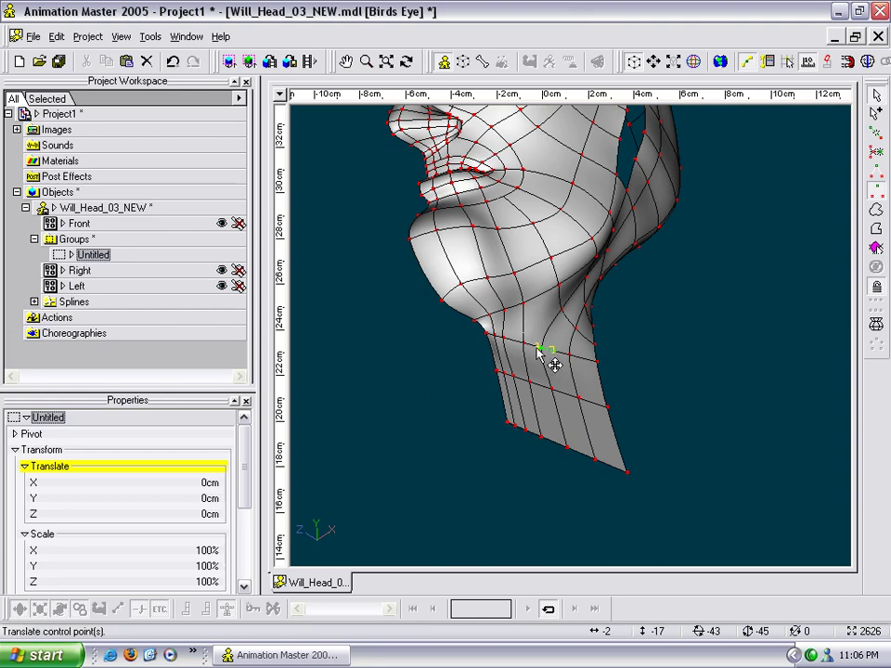
pyautogui.moveTo(541, 349); pyautogui.dragTo(569, 332)
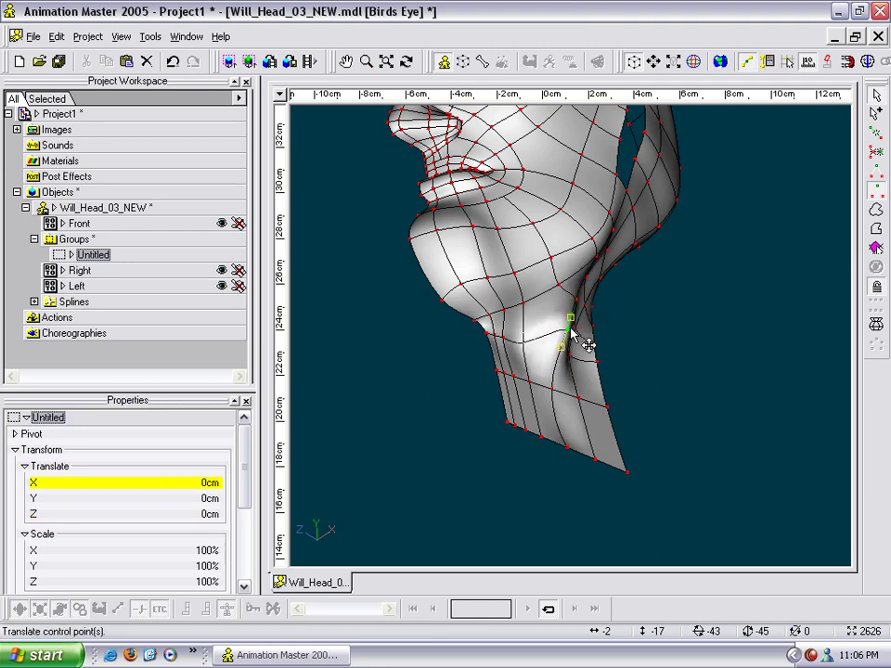
# Pull the side control points of the jaw's rear and upper neck outward to match the front reference drawing.
pyautogui.press('1')
pyautogui.scroll(-7, 598, 337)
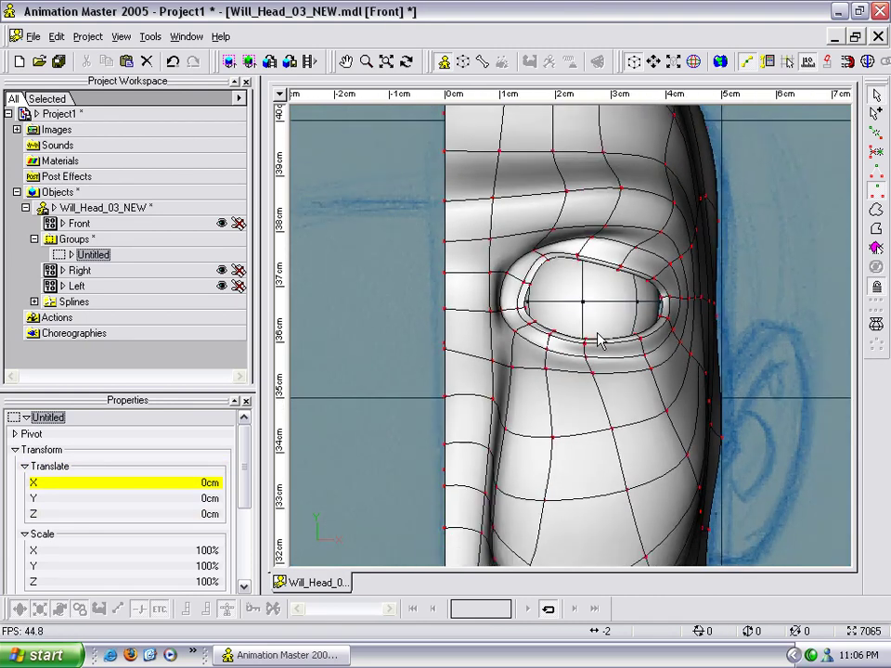
pyautogui.moveTo(616, 389); pyautogui.dragTo(587, 223, button='middle')
pyautogui.scroll(2, 574, 383)
pyautogui.moveTo(574, 383); pyautogui.dragTo(585, 286, button='middle')
pyautogui.scroll(2, 585, 290)
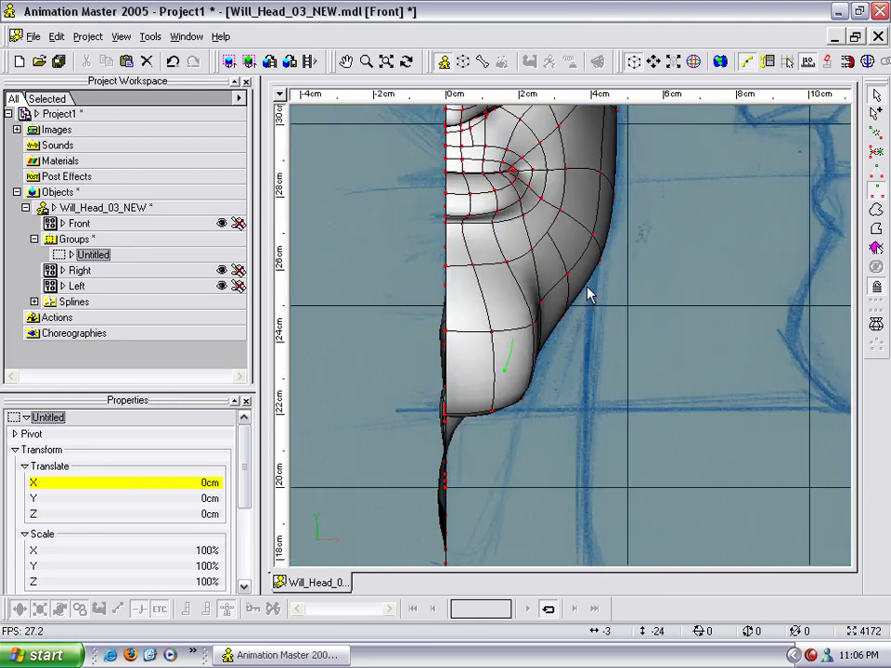
pyautogui.press('8')
pyautogui.scroll(1, 585, 350)
pyautogui.moveTo(496, 377)
pyautogui.mouseDown()
pyautogui.moveTo(481, 377)
pyautogui.moveTo(592, 378)
pyautogui.mouseUp()
pyautogui.click(439, 340)
pyautogui.moveTo(412, 349); pyautogui.dragTo(545, 351)
pyautogui.moveTo(517, 309); pyautogui.dragTo(569, 288)
pyautogui.moveTo(510, 217); pyautogui.dragTo(611, 210)
# Pull the side control points down to the neck base outward onto the neck outline in the front reference drawing.
pyautogui.moveTo(611, 208); pyautogui.dragTo(608, 318, button='middle')
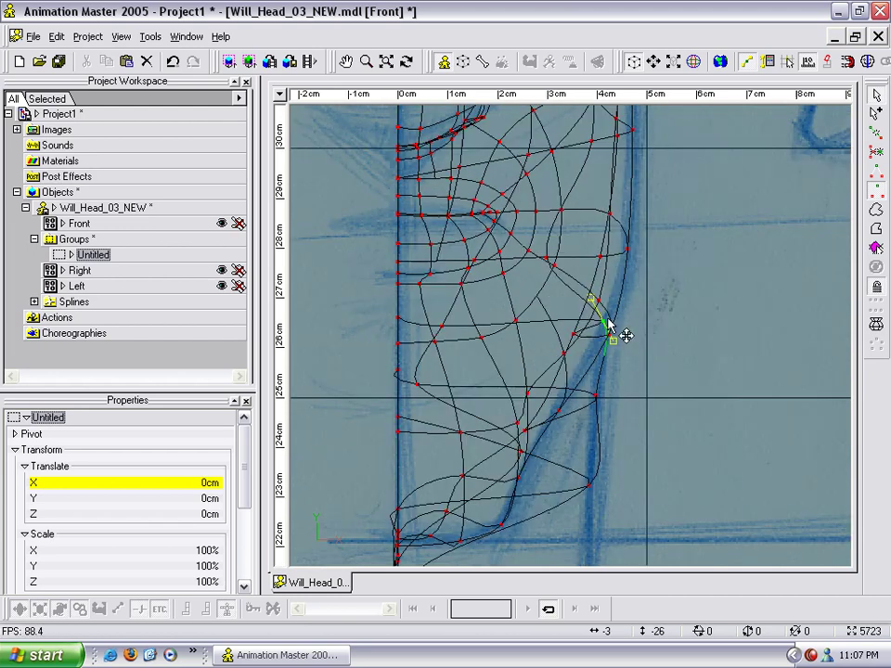
pyautogui.click(548, 258)
pyautogui.moveTo(546, 258); pyautogui.dragTo(603, 258)
pyautogui.moveTo(641, 357); pyautogui.dragTo(614, 131, button='middle')
pyautogui.moveTo(388, 364); pyautogui.dragTo(576, 368)
pyautogui.moveTo(599, 405); pyautogui.dragTo(587, 248, button='middle')
pyautogui.click(416, 314)
pyautogui.moveTo(367, 348); pyautogui.dragTo(563, 345)
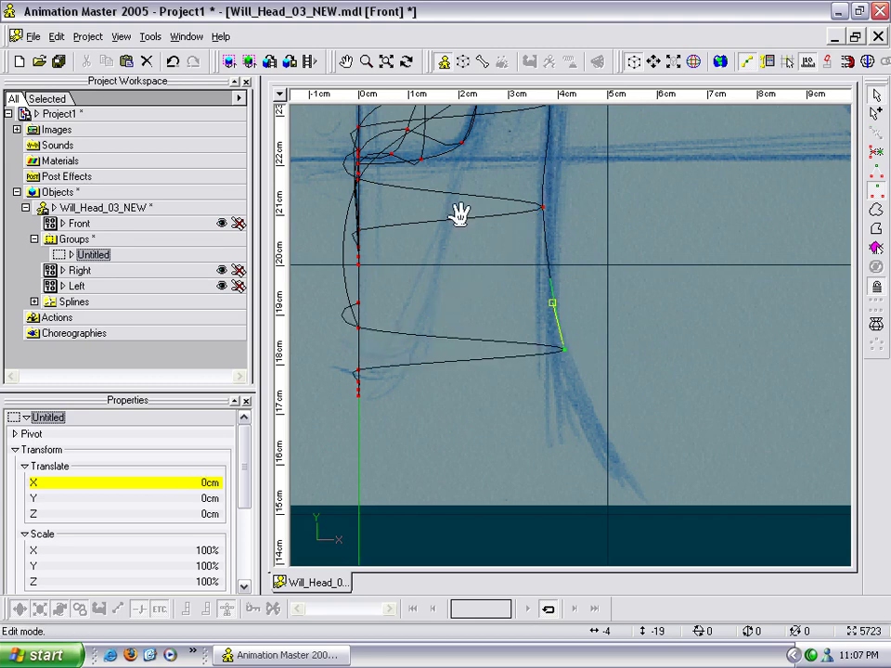
# Move the control points between the neck's side and its rear centreline outward to round the back of the neck.
pyautogui.moveTo(454, 227); pyautogui.dragTo(501, 343, button='middle')
pyautogui.press('t')
pyautogui.moveTo(473, 338); pyautogui.dragTo(411, 351)
pyautogui.click(647, 276)
pyautogui.click(643, 278)
pyautogui.press('t')
pyautogui.moveTo(639, 312); pyautogui.dragTo(600, 316)
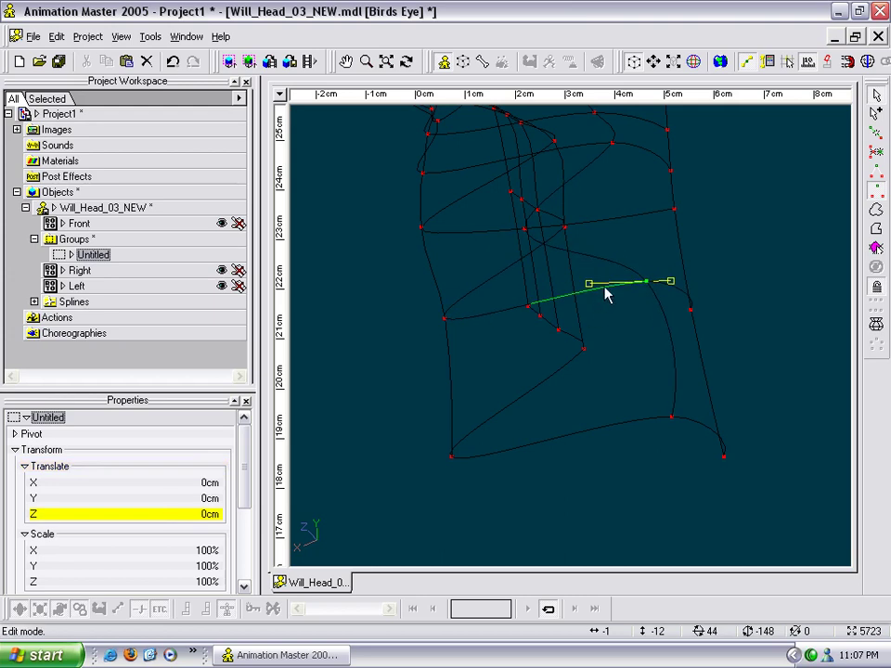
pyautogui.moveTo(642, 285); pyautogui.dragTo(580, 267)
pyautogui.press('t')
pyautogui.moveTo(553, 348); pyautogui.dragTo(590, 411)
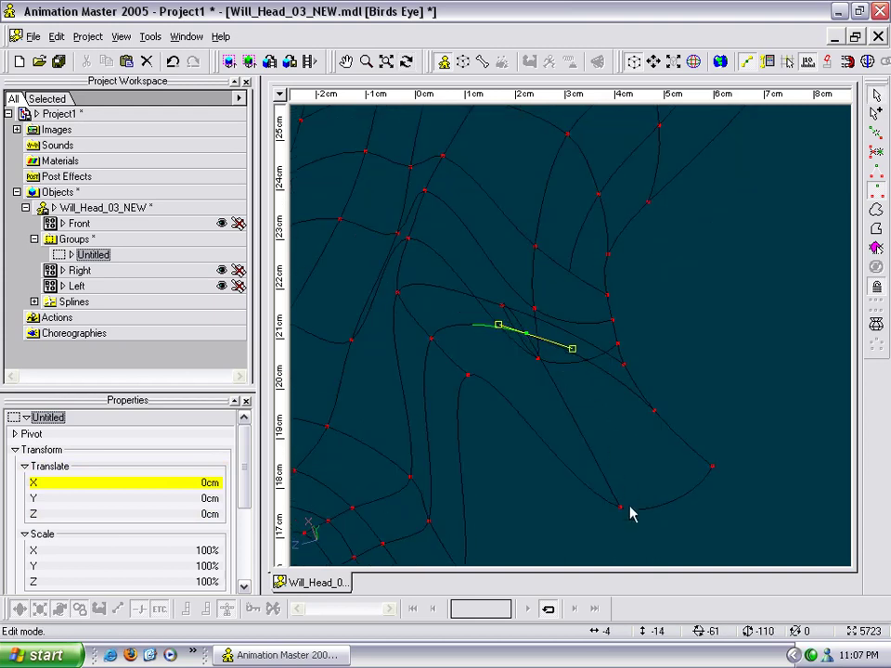
pyautogui.moveTo(623, 518); pyautogui.dragTo(557, 275)
pyautogui.press('t')
pyautogui.click(611, 223)
pyautogui.moveTo(613, 224); pyautogui.dragTo(569, 206)
pyautogui.moveTo(595, 200); pyautogui.dragTo(600, 385, button='middle')
pyautogui.moveTo(622, 293); pyautogui.dragTo(611, 161, button='middle')
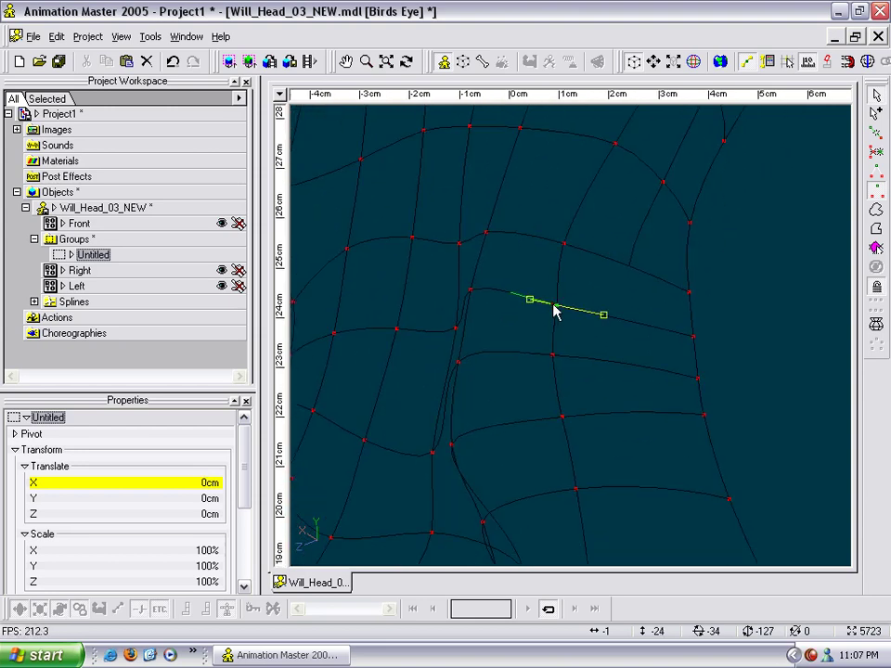
# Pull the column of control points at the front-side of the neck outward along X, from beneath the jaw to the base.
pyautogui.press('t')
pyautogui.moveTo(543, 336); pyautogui.dragTo(602, 301)
pyautogui.moveTo(501, 295); pyautogui.dragTo(536, 254, button='middle')
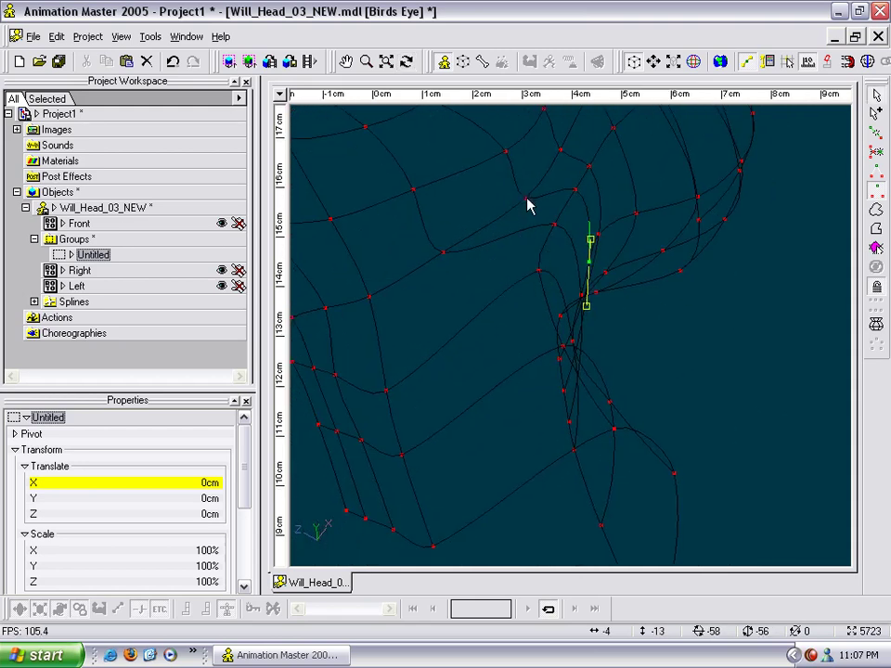
pyautogui.moveTo(450, 257); pyautogui.dragTo(477, 260)
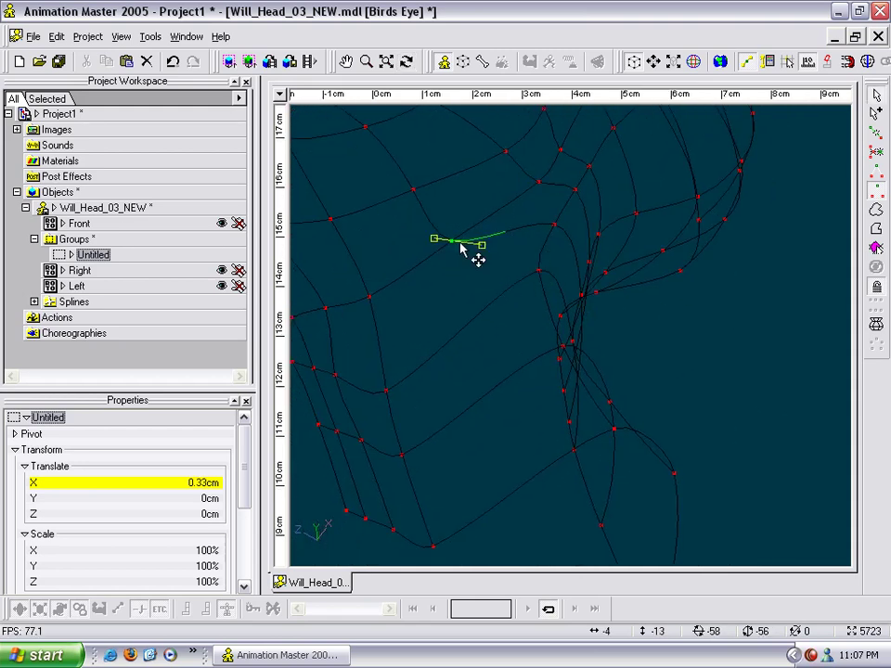
pyautogui.moveTo(424, 315); pyautogui.dragTo(467, 238, button='middle')
pyautogui.moveTo(431, 311); pyautogui.dragTo(518, 247)
pyautogui.moveTo(450, 380); pyautogui.dragTo(557, 311)
pyautogui.moveTo(473, 458); pyautogui.dragTo(620, 386)
# Pull the next two columns of throat control points outward along X to round the neck's front, and shade the model.
pyautogui.click(519, 291)
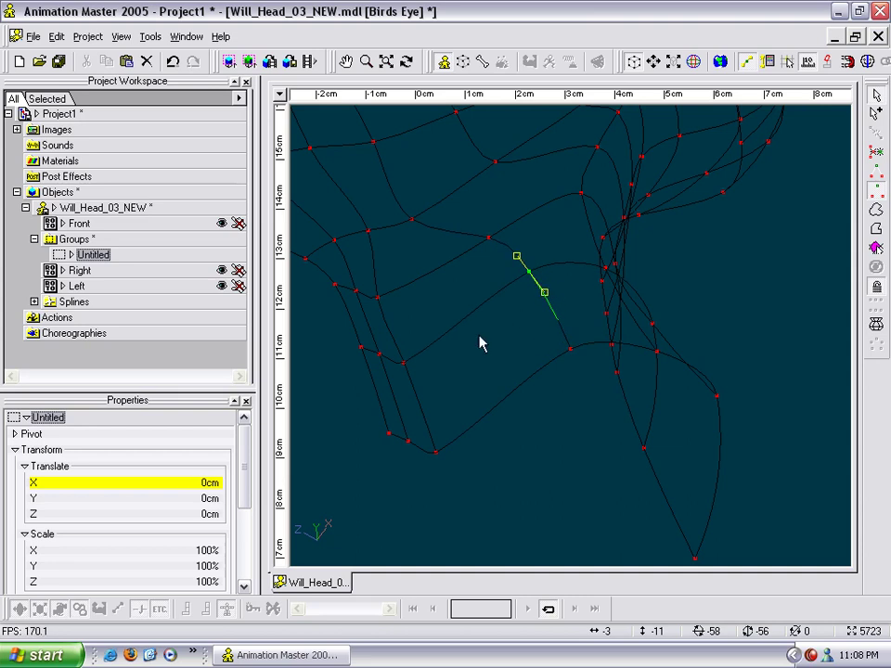
pyautogui.moveTo(401, 365); pyautogui.dragTo(434, 285)
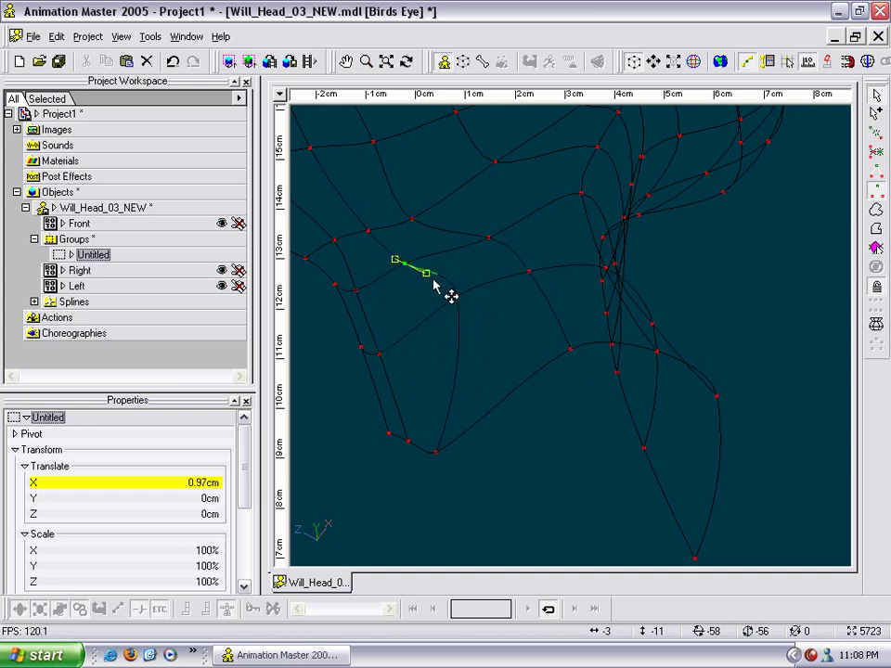
pyautogui.moveTo(438, 456); pyautogui.dragTo(501, 397)
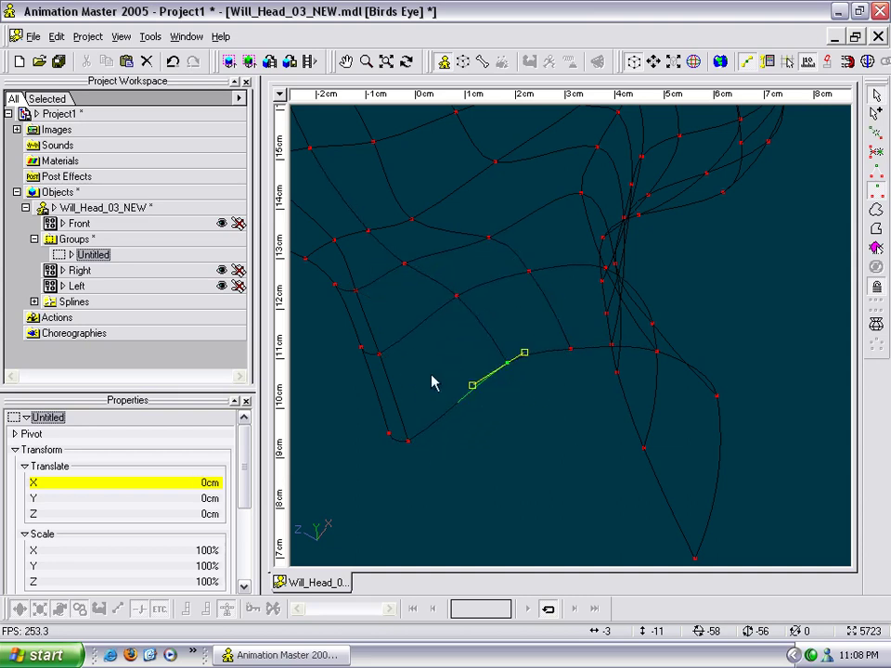
pyautogui.moveTo(358, 289); pyautogui.dragTo(373, 270)
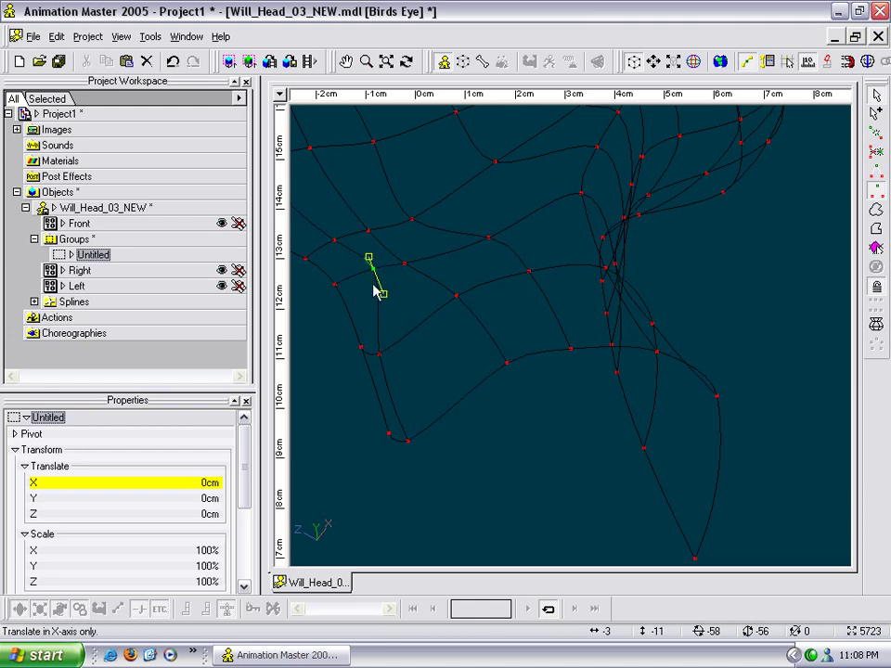
pyautogui.moveTo(389, 363); pyautogui.dragTo(417, 391)
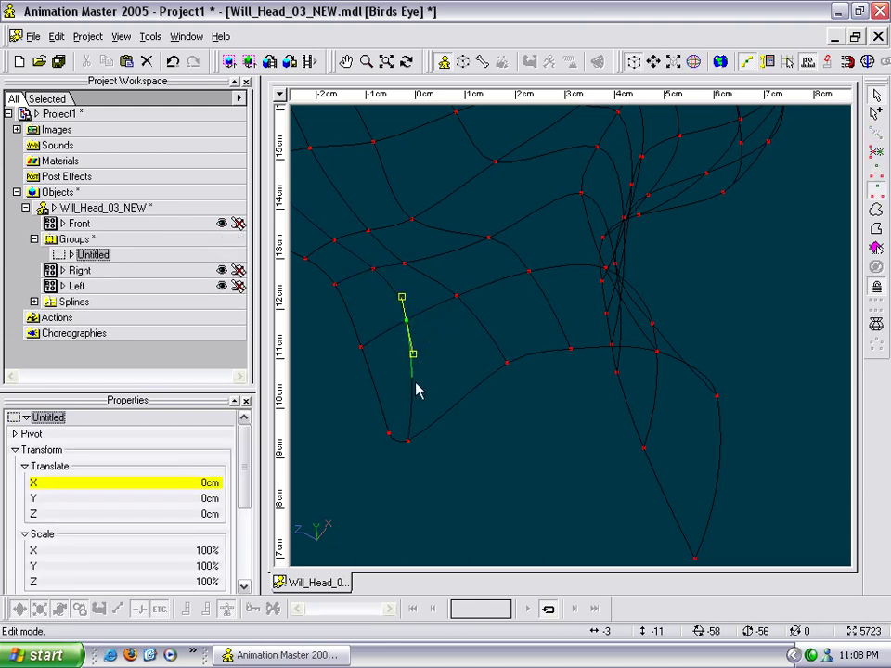
pyautogui.moveTo(408, 442); pyautogui.dragTo(451, 386)
pyautogui.press('0')
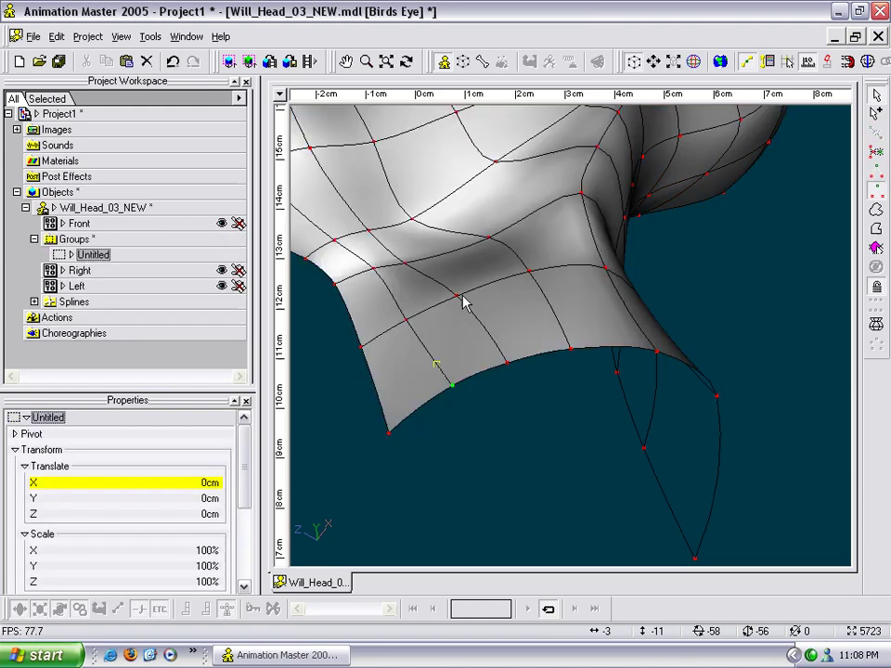
# Reposition the control points where the throat meets the underside of the jaw to smooth the transition.
pyautogui.scroll(-3, 416, 360)
pyautogui.press('t')
pyautogui.moveTo(501, 266); pyautogui.dragTo(475, 322)
pyautogui.moveTo(475, 322); pyautogui.dragTo(475, 371, button='middle')
pyautogui.scroll(1, 503, 297)
pyautogui.press('t')
pyautogui.moveTo(503, 297); pyautogui.dragTo(553, 245)
pyautogui.moveTo(476, 315); pyautogui.dragTo(594, 249)
pyautogui.press('t')
pyautogui.press('t')
pyautogui.press('t')
pyautogui.moveTo(594, 249); pyautogui.dragTo(535, 302)
pyautogui.press('t')
pyautogui.press('t')
pyautogui.scroll(3, 456, 327)
pyautogui.press('t')
pyautogui.moveTo(456, 335); pyautogui.dragTo(483, 336)
pyautogui.moveTo(487, 380)
pyautogui.mouseDown()
pyautogui.moveTo(507, 376)
pyautogui.moveTo(450, 361)
pyautogui.moveTo(470, 392)
pyautogui.moveTo(515, 389)
pyautogui.moveTo(502, 371)
pyautogui.mouseUp()
pyautogui.press('t')
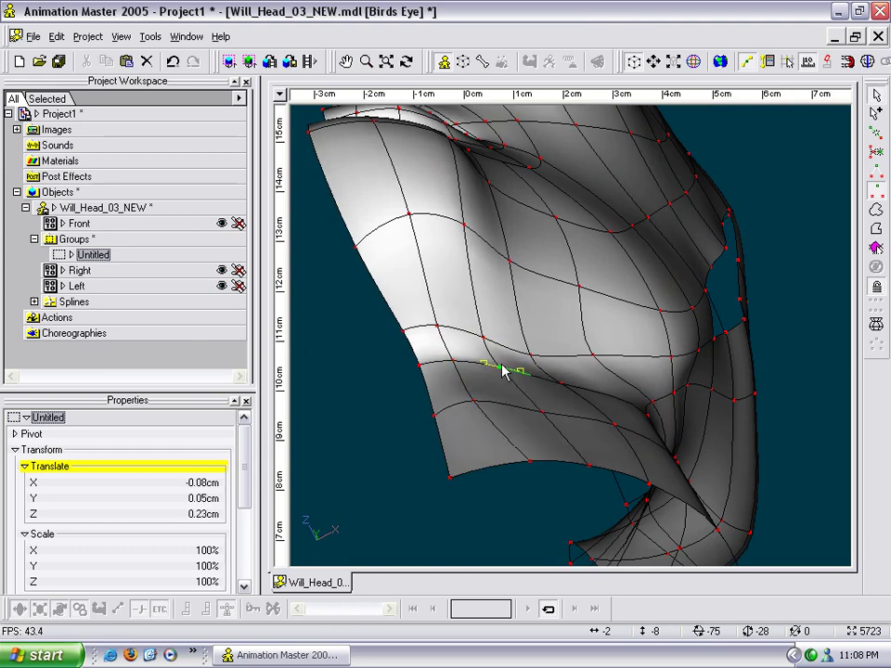
# Move the lower throat control points sideways along the neck's bottom rings to even out their spacing.
pyautogui.moveTo(562, 389); pyautogui.dragTo(624, 502)
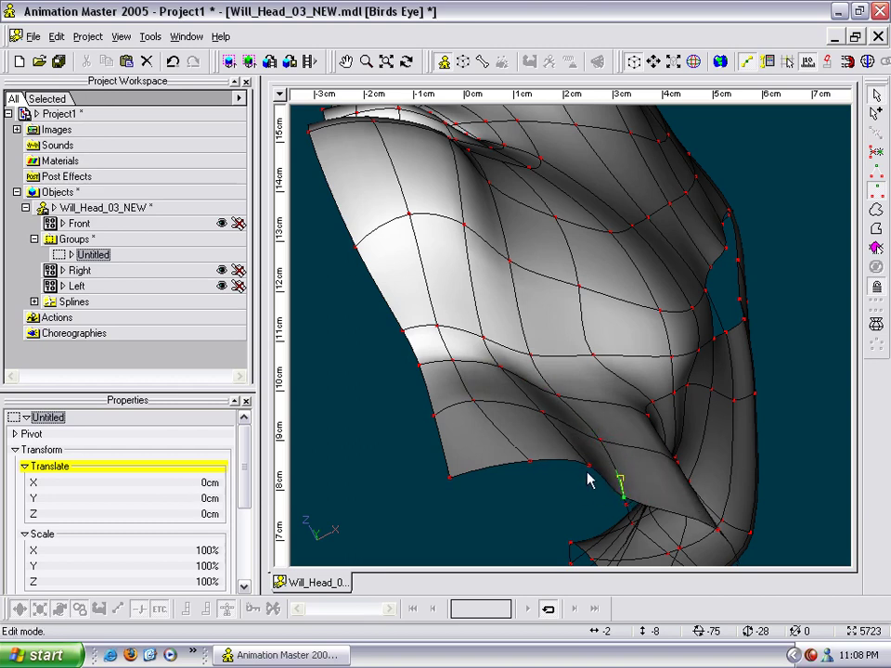
pyautogui.moveTo(526, 472); pyautogui.dragTo(494, 455)
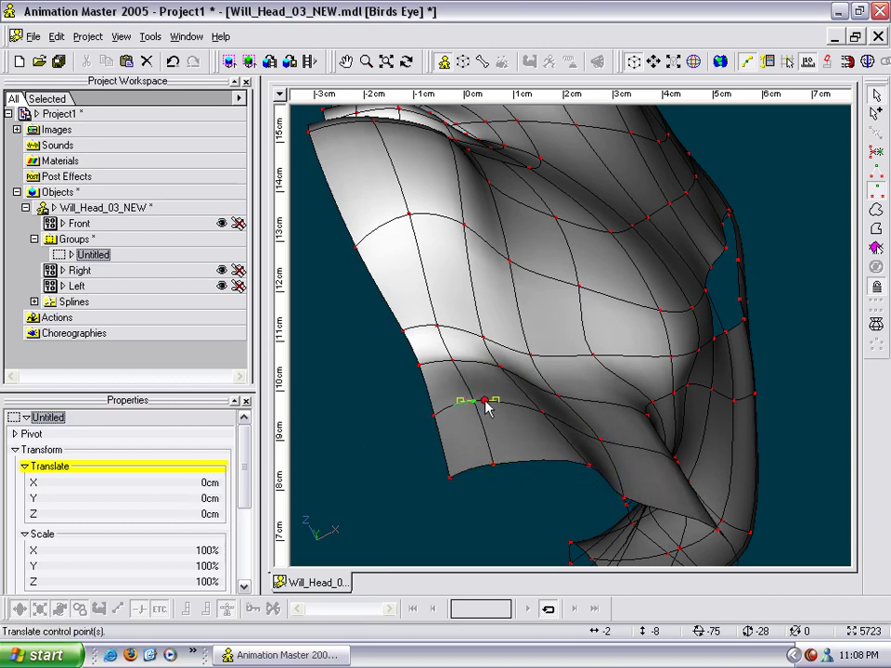
pyautogui.moveTo(585, 467); pyautogui.dragTo(567, 471)
pyautogui.press('t')
pyautogui.moveTo(548, 433); pyautogui.dragTo(519, 359)
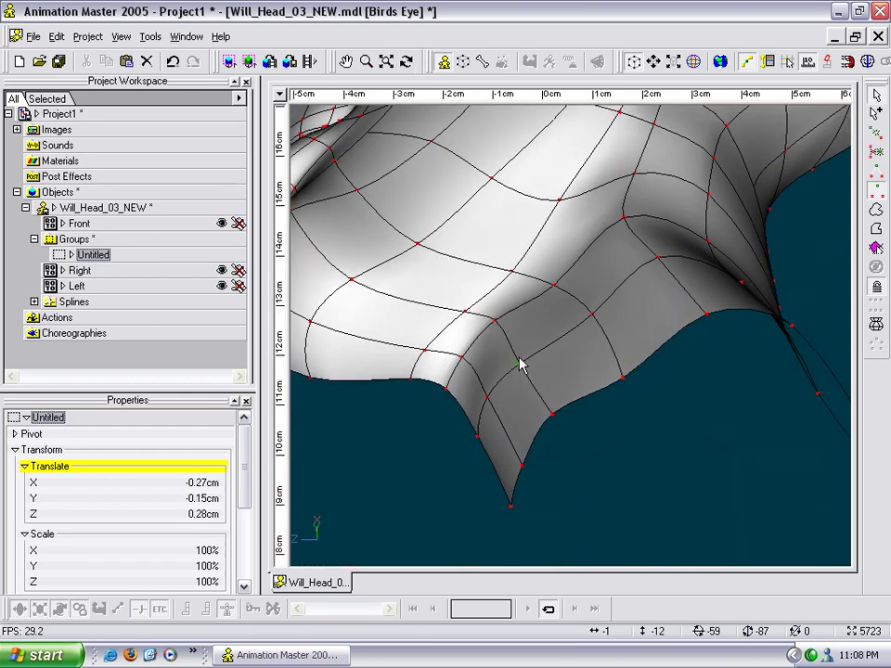
pyautogui.press('z')
pyautogui.moveTo(573, 386); pyautogui.dragTo(596, 375)
pyautogui.press('t')
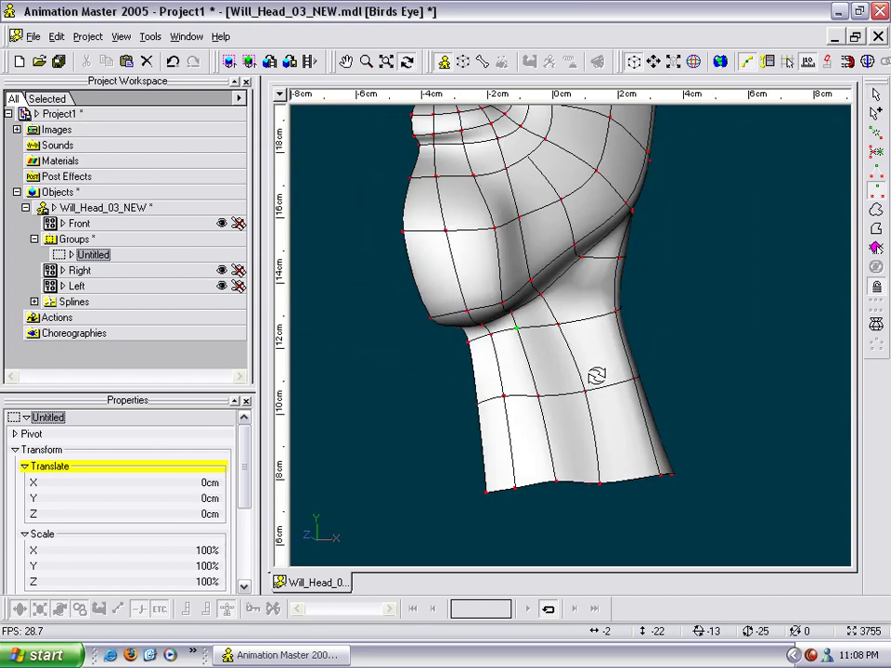
# Adjust the control points along the top of the neck beneath the jaw and bring the back of the neck into view.
pyautogui.moveTo(546, 303); pyautogui.dragTo(567, 306)
pyautogui.press('t')
pyautogui.press('t')
pyautogui.click(592, 317)
pyautogui.press('t')
pyautogui.press('t')
pyautogui.press('t')
pyautogui.moveTo(617, 341); pyautogui.dragTo(622, 379)
pyautogui.press('m')
pyautogui.moveTo(566, 370); pyautogui.dragTo(483, 446)
pyautogui.moveTo(582, 239); pyautogui.dragTo(638, 300)
pyautogui.press('t')
pyautogui.scroll(-3, 640, 300)
pyautogui.moveTo(640, 301); pyautogui.dragTo(587, 384, button='middle')
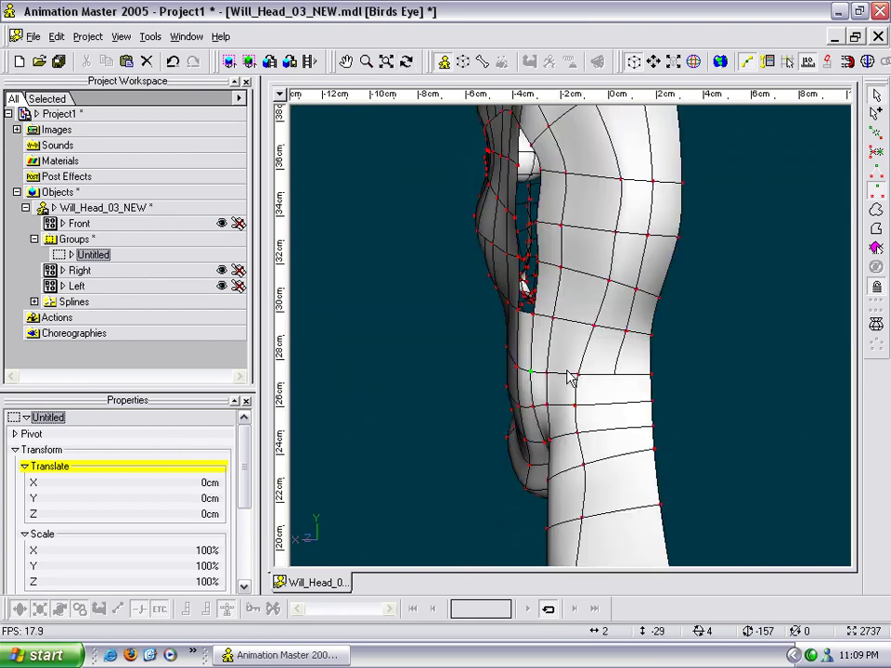
# Insert a control point between the side and rear centreline in each horizontal spline across the back of the neck.
pyautogui.moveTo(724, 543); pyautogui.dragTo(685, 336, button='middle')
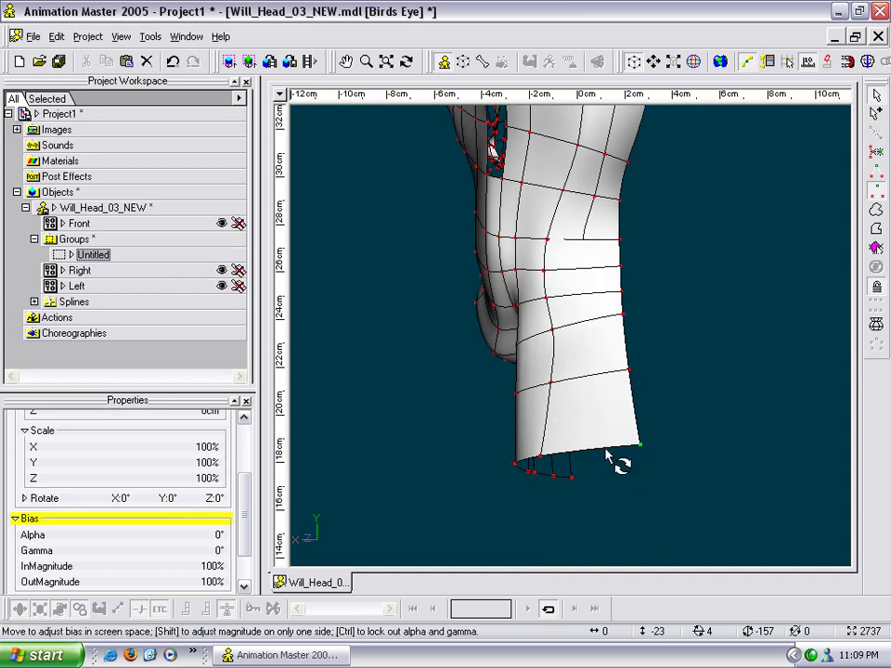
pyautogui.click(608, 373)
pyautogui.press('y')
pyautogui.moveTo(599, 329); pyautogui.dragTo(599, 270)
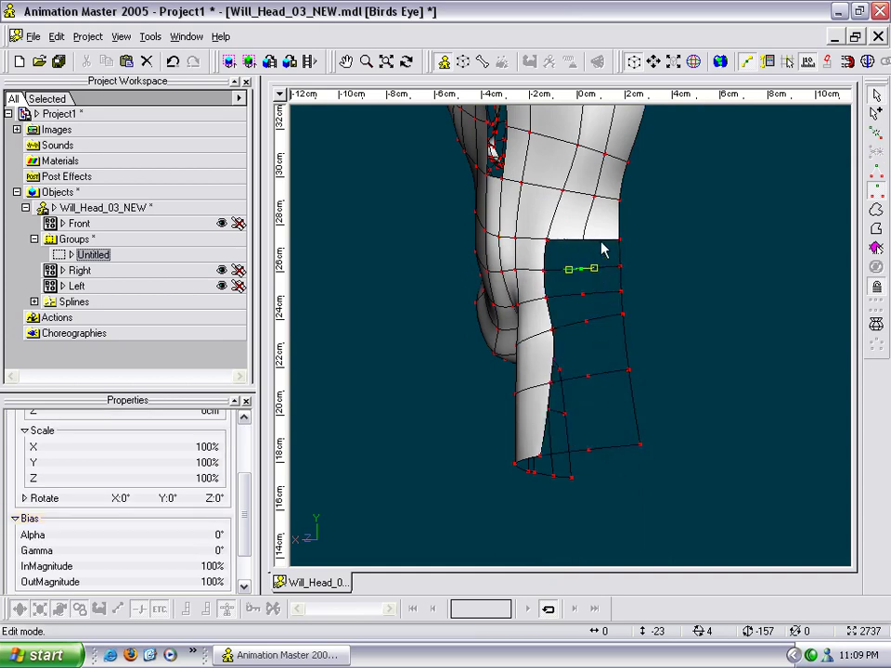
pyautogui.click(601, 236)
pyautogui.press('y')
# Attach the loose skull spline to the top neck ring and extend it down through the inserted control points to the neck base.
pyautogui.click(594, 226)
pyautogui.click(576, 238)
pyautogui.moveTo(576, 238); pyautogui.dragTo(605, 239)
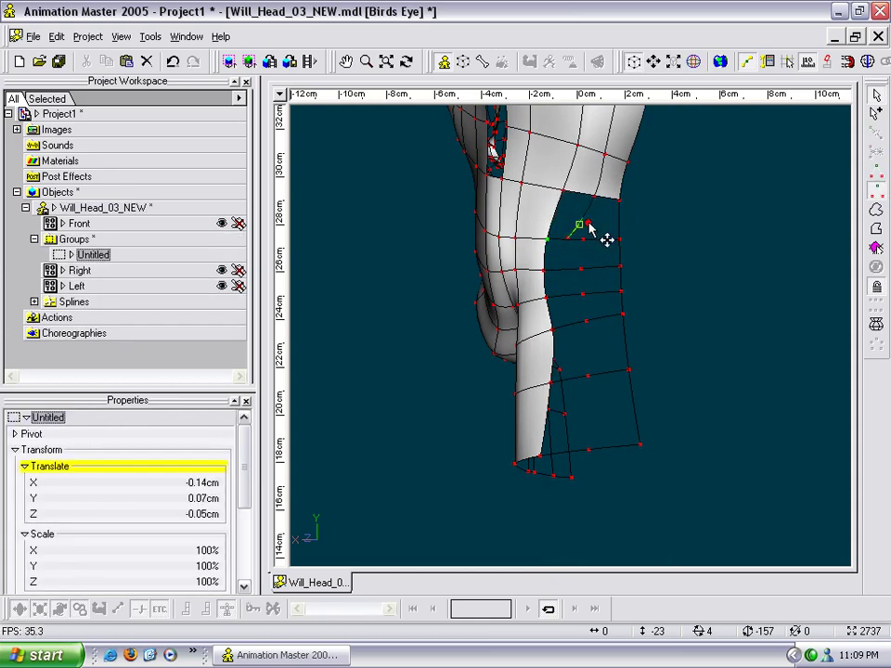
pyautogui.rightClick(591, 243)
pyautogui.press('a')
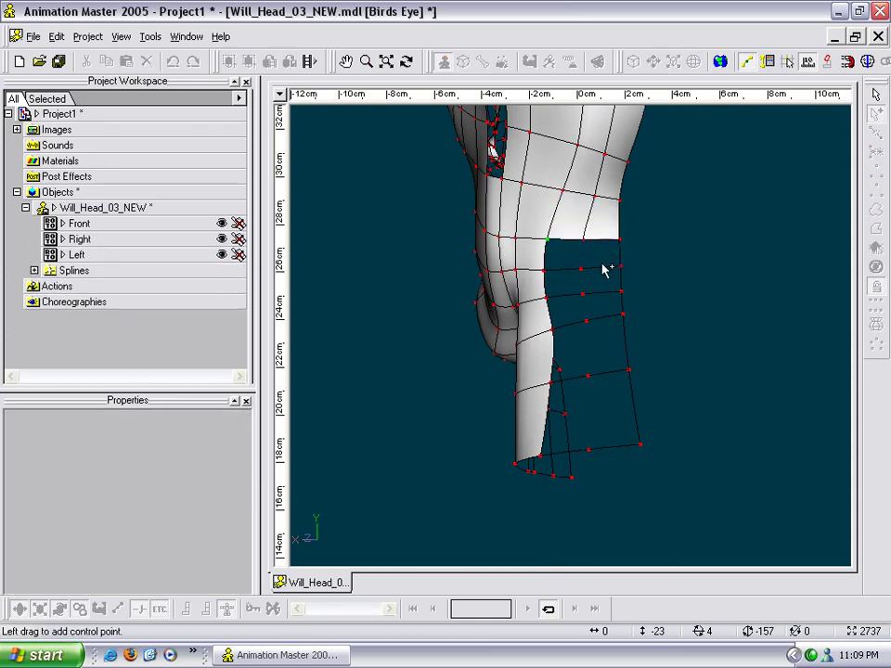
pyautogui.rightClick(586, 269)
pyautogui.rightClick(585, 294)
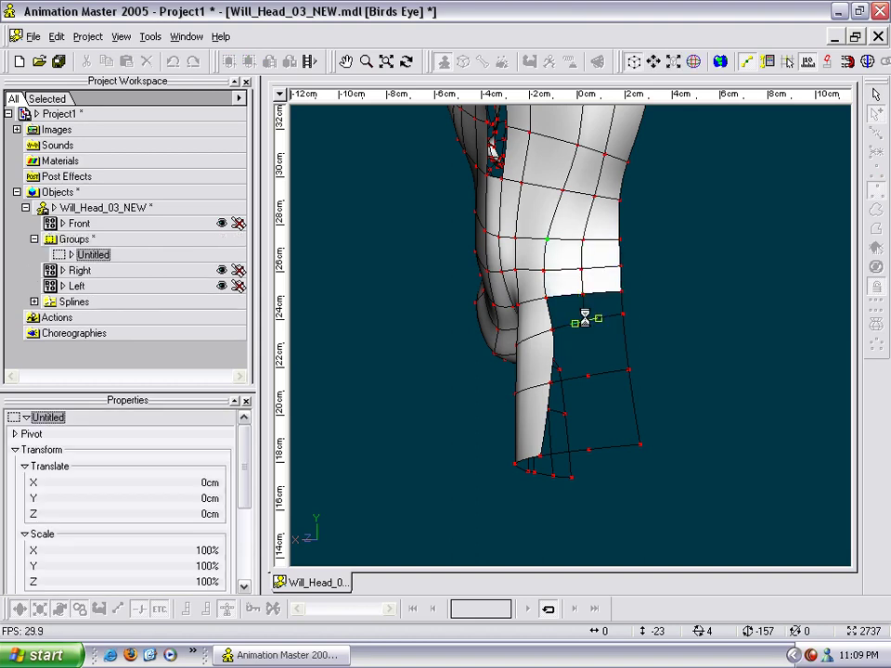
pyautogui.rightClick(586, 320)
pyautogui.rightClick(589, 376)
pyautogui.rightClick(596, 455)
pyautogui.press('Escape')
# Move the control points on the rear of the skull outward to round the back of the head.
pyautogui.press('t')
pyautogui.moveTo(589, 446); pyautogui.dragTo(638, 439)
pyautogui.scroll(-4, 645, 432)
pyautogui.moveTo(665, 425); pyautogui.dragTo(717, 502, button='middle')
pyautogui.scroll(3, 670, 362)
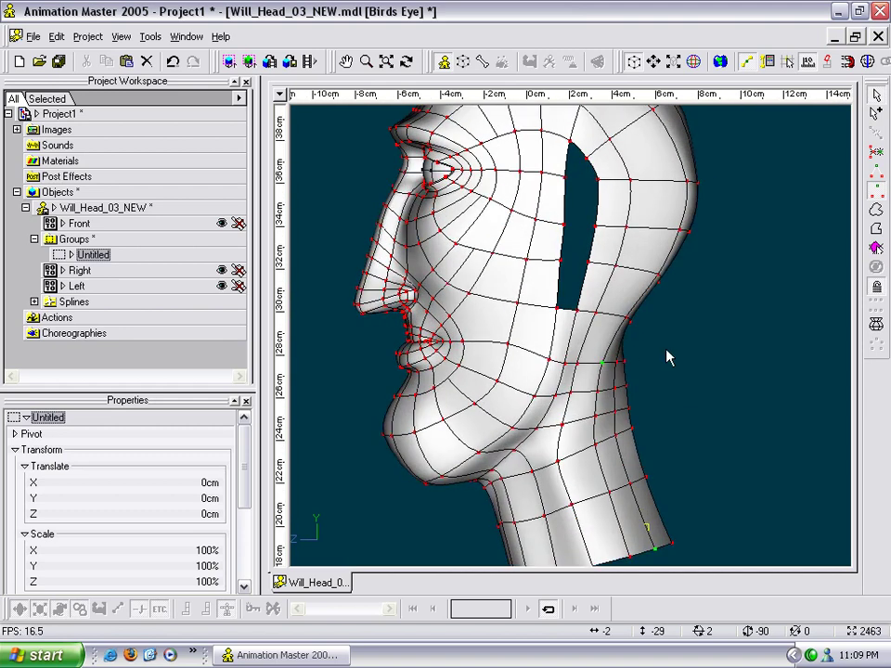
pyautogui.moveTo(668, 354); pyautogui.dragTo(667, 432, button='middle')
pyautogui.click(694, 307)
pyautogui.press('t')
pyautogui.moveTo(691, 316); pyautogui.dragTo(649, 242)
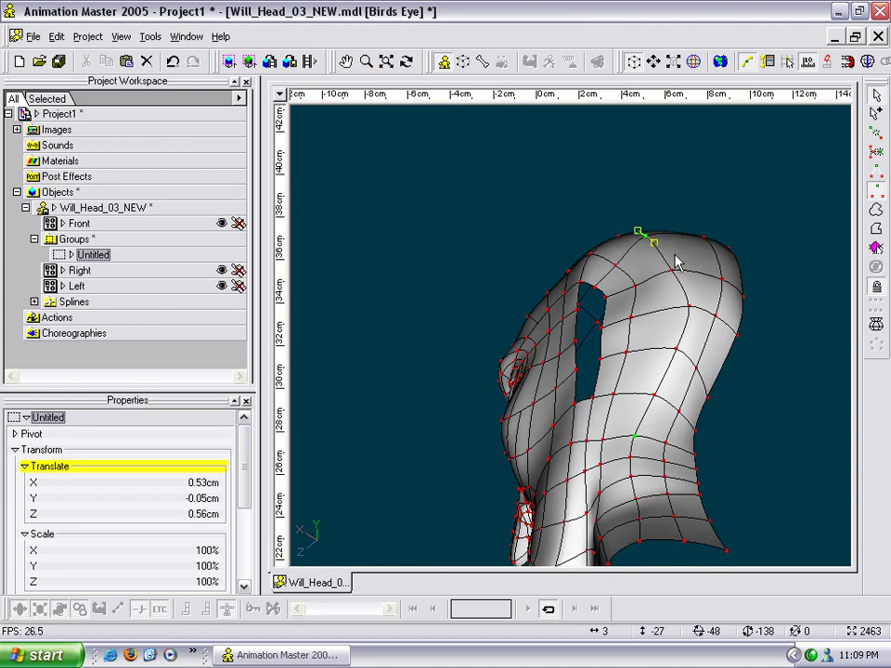
pyautogui.moveTo(690, 305); pyautogui.dragTo(631, 279)
pyautogui.press('t')
# Nudge two neighbouring control points on the back of the skull to even out the spline flow.
pyautogui.moveTo(630, 280); pyautogui.dragTo(618, 313, button='middle')
pyautogui.scroll(6, 646, 254)
pyautogui.moveTo(667, 245); pyautogui.dragTo(543, 313, button='middle')
pyautogui.moveTo(559, 338); pyautogui.dragTo(568, 331)
pyautogui.moveTo(547, 277)
pyautogui.mouseDown()
pyautogui.moveTo(535, 279)
pyautogui.moveTo(544, 276)
pyautogui.mouseUp()
pyautogui.moveTo(630, 213); pyautogui.dragTo(603, 420)
pyautogui.press('t')
pyautogui.press('m')
# Shift the control point beside the skull's centreline outward as seen from above to round the crown.
pyautogui.press('t')
pyautogui.moveTo(604, 420); pyautogui.dragTo(588, 267)
pyautogui.press('m')
pyautogui.scroll(-1, 594, 320)
pyautogui.press('t')
pyautogui.moveTo(526, 385); pyautogui.dragTo(537, 388)
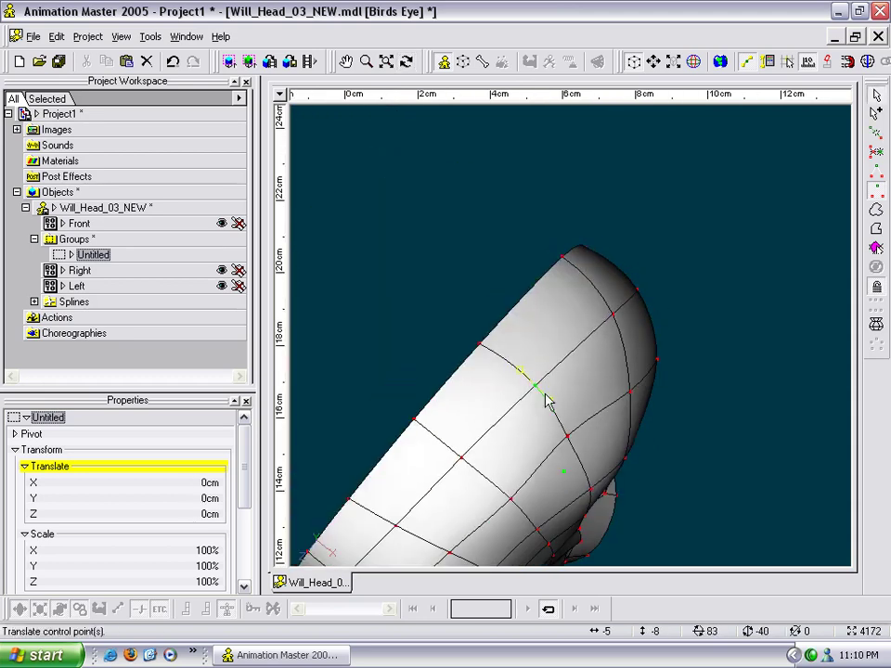
pyautogui.moveTo(569, 444); pyautogui.dragTo(524, 198)
pyautogui.press('t')
# Reposition the control points at the lower back of the skull to smooth its curve into the neck.
pyautogui.moveTo(570, 244); pyautogui.dragTo(585, 187, button='middle')
pyautogui.scroll(2, 585, 194)
pyautogui.click(655, 309)
pyautogui.moveTo(565, 298); pyautogui.dragTo(566, 308)
pyautogui.click(657, 310)
pyautogui.moveTo(483, 265); pyautogui.dragTo(445, 215)
pyautogui.scroll(-4, 464, 237)
pyautogui.scroll(3, 566, 362)
pyautogui.moveTo(597, 394); pyautogui.dragTo(594, 234, button='middle')
pyautogui.moveTo(612, 319); pyautogui.dragTo(599, 318)
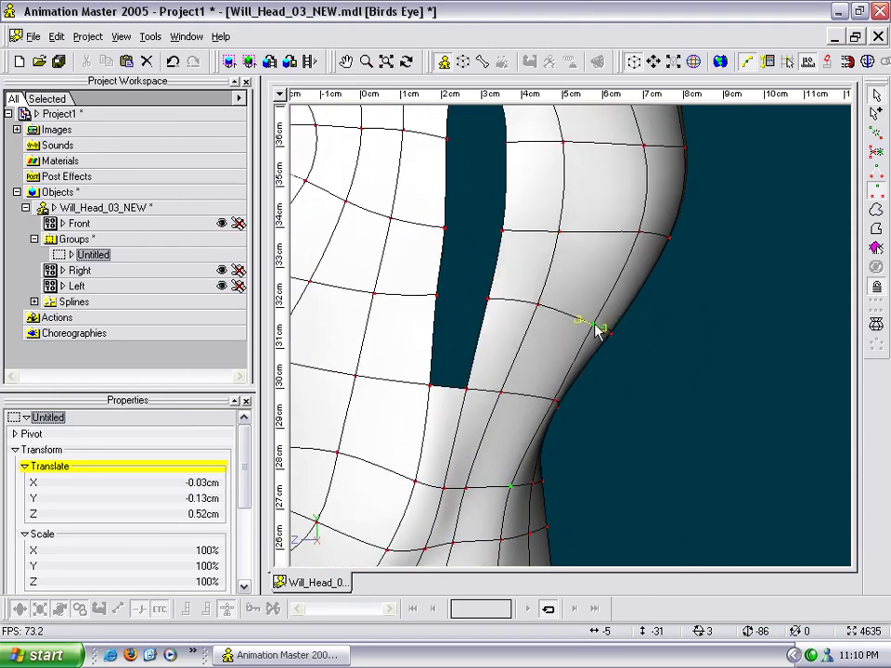
# Reposition the control points where the lower back of the skull meets the neck to smooth the transition.
pyautogui.moveTo(550, 401); pyautogui.dragTo(539, 404)
pyautogui.moveTo(564, 401); pyautogui.dragTo(614, 301, button='middle')
pyautogui.press('t')
pyautogui.moveTo(605, 354); pyautogui.dragTo(656, 239)
pyautogui.press('t')
pyautogui.click(669, 266)
pyautogui.click(708, 255)
pyautogui.press('t')
pyautogui.moveTo(684, 275); pyautogui.dragTo(753, 278)
pyautogui.click(703, 234)
pyautogui.moveTo(700, 236); pyautogui.dragTo(680, 222)
pyautogui.moveTo(614, 168); pyautogui.dragTo(614, 186)
pyautogui.moveTo(679, 222); pyautogui.dragTo(694, 249)
# Move the control points of the vertical spline down the side of the neck to straighten it from jaw to base.
pyautogui.press('t')
pyautogui.scroll(-5, 694, 255)
pyautogui.press('m')
pyautogui.moveTo(603, 246); pyautogui.dragTo(630, 237)
pyautogui.press('t')
pyautogui.moveTo(653, 281); pyautogui.dragTo(686, 247)
pyautogui.press('m')
pyautogui.scroll(7, 686, 271)
pyautogui.press('m')
pyautogui.moveTo(685, 316); pyautogui.dragTo(686, 236)
pyautogui.press('t')
pyautogui.moveTo(688, 343); pyautogui.dragTo(659, 355)
pyautogui.moveTo(642, 467); pyautogui.dragTo(608, 477)
pyautogui.moveTo(613, 373); pyautogui.dragTo(599, 372)
pyautogui.moveTo(593, 306); pyautogui.dragTo(599, 296)
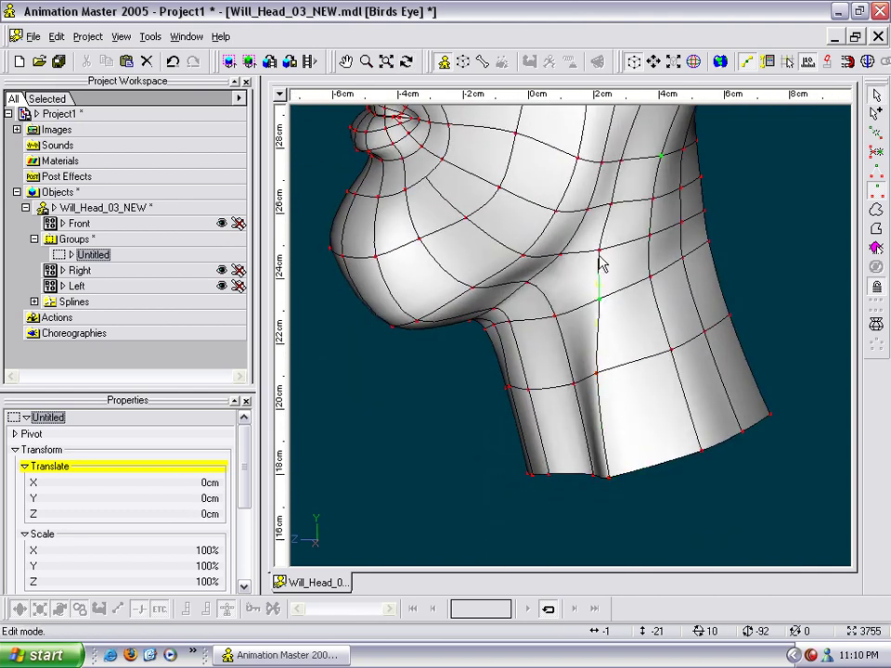
# Shift the control points on the front of the neck and at its base to round the neck as seen from below.
pyautogui.press('t')
pyautogui.moveTo(616, 215); pyautogui.dragTo(657, 312)
pyautogui.press('t')
pyautogui.moveTo(657, 311); pyautogui.dragTo(655, 347, button='middle')
pyautogui.scroll(4, 656, 347)
pyautogui.moveTo(567, 255); pyautogui.dragTo(627, 251)
pyautogui.press('t')
pyautogui.press('t')
pyautogui.scroll(-7, 607, 339)
pyautogui.press('t')
pyautogui.moveTo(584, 360); pyautogui.dragTo(578, 361)
pyautogui.moveTo(572, 404); pyautogui.dragTo(550, 392)
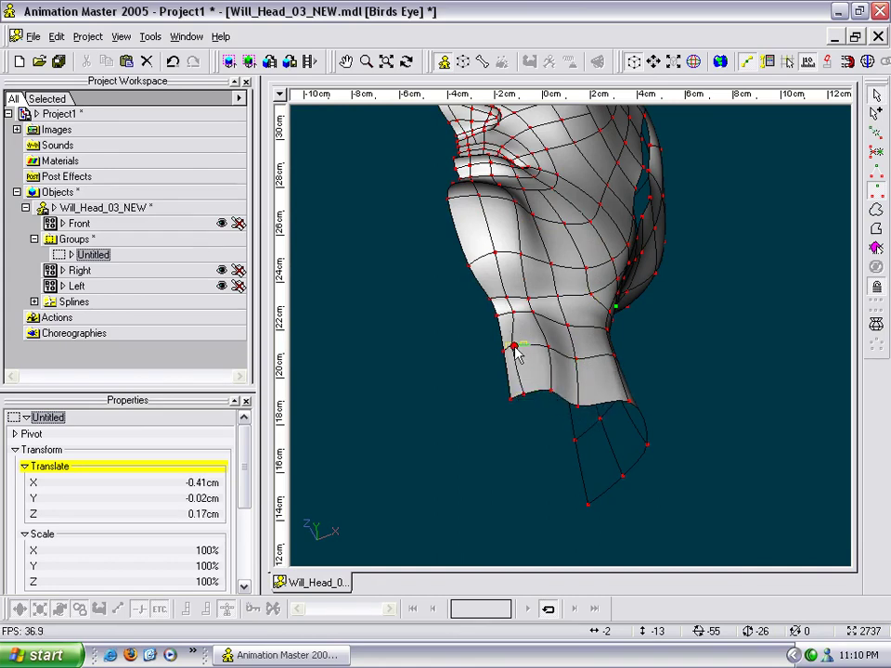
# Adjust the control points under the jaw where it meets the neck to smooth the underside of the jawline.
pyautogui.press('t')
pyautogui.moveTo(535, 325)
pyautogui.mouseDown()
pyautogui.moveTo(573, 366)
pyautogui.moveTo(565, 311)
pyautogui.moveTo(533, 303)
pyautogui.moveTo(525, 312)
pyautogui.mouseUp()
pyautogui.click(523, 311)
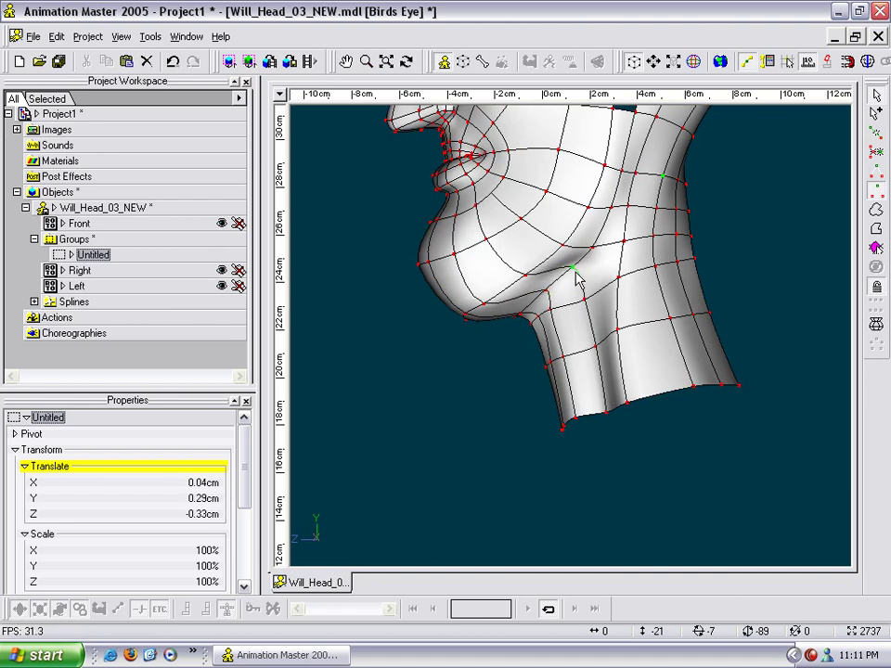
pyautogui.press('t')
pyautogui.moveTo(551, 315); pyautogui.dragTo(594, 223)
pyautogui.press('t')
pyautogui.press('t')
pyautogui.press('t')
pyautogui.press('t')
pyautogui.scroll(5, 594, 222)
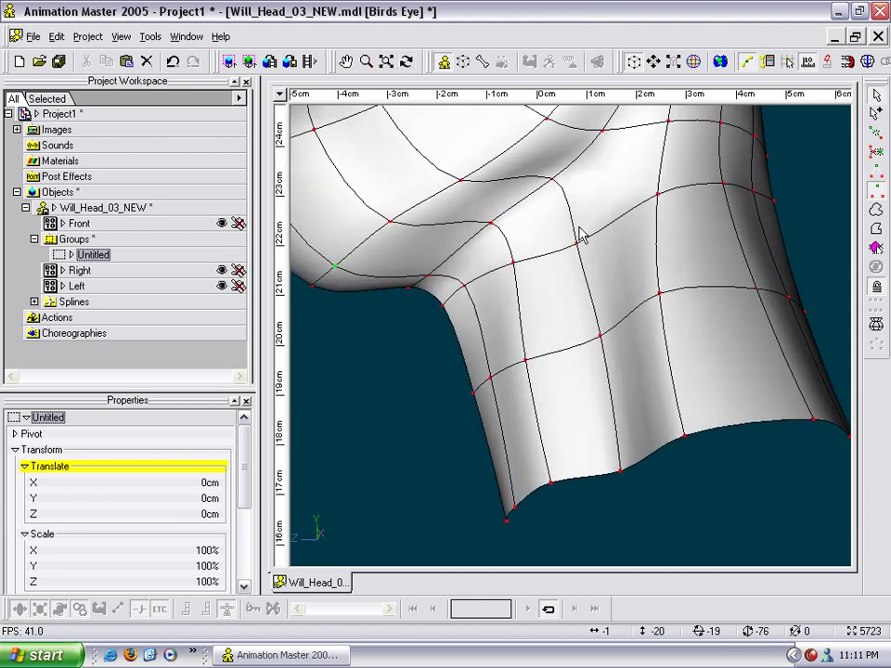
pyautogui.press('t')
pyautogui.moveTo(594, 357); pyautogui.dragTo(647, 322)
pyautogui.moveTo(644, 273); pyautogui.dragTo(585, 309)
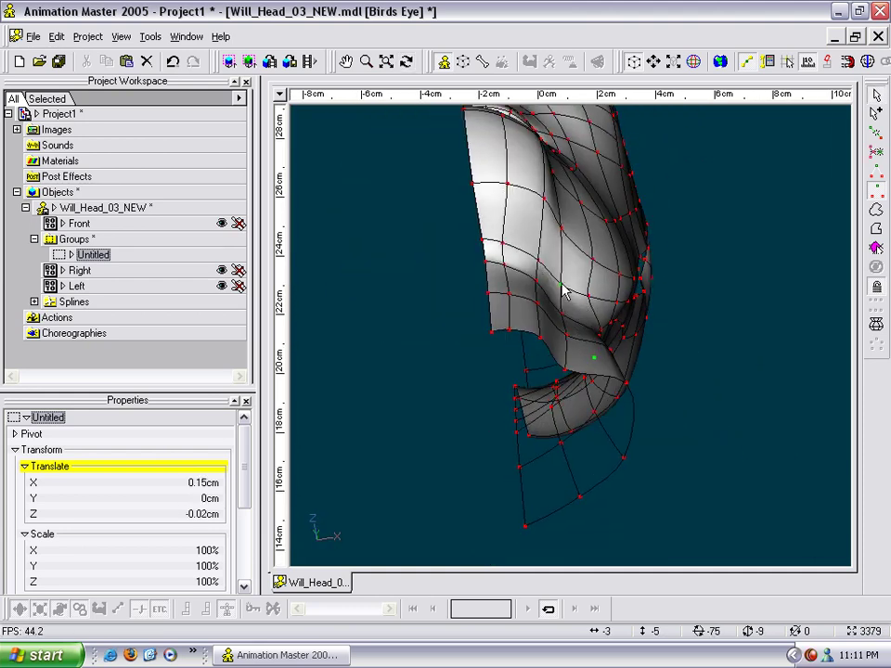
pyautogui.moveTo(603, 289); pyautogui.dragTo(534, 336)
# Examine the back of the skull, the side of the face and the whole head for uneven spline flow.
pyautogui.scroll(-8, 581, 249)
pyautogui.moveTo(581, 249); pyautogui.dragTo(567, 290, button='middle')
pyautogui.press('t')
pyautogui.moveTo(557, 298); pyautogui.dragTo(574, 308)
pyautogui.scroll(6, 627, 276)
pyautogui.moveTo(627, 276); pyautogui.dragTo(601, 525, button='middle')
pyautogui.moveTo(652, 186); pyautogui.dragTo(639, 223)
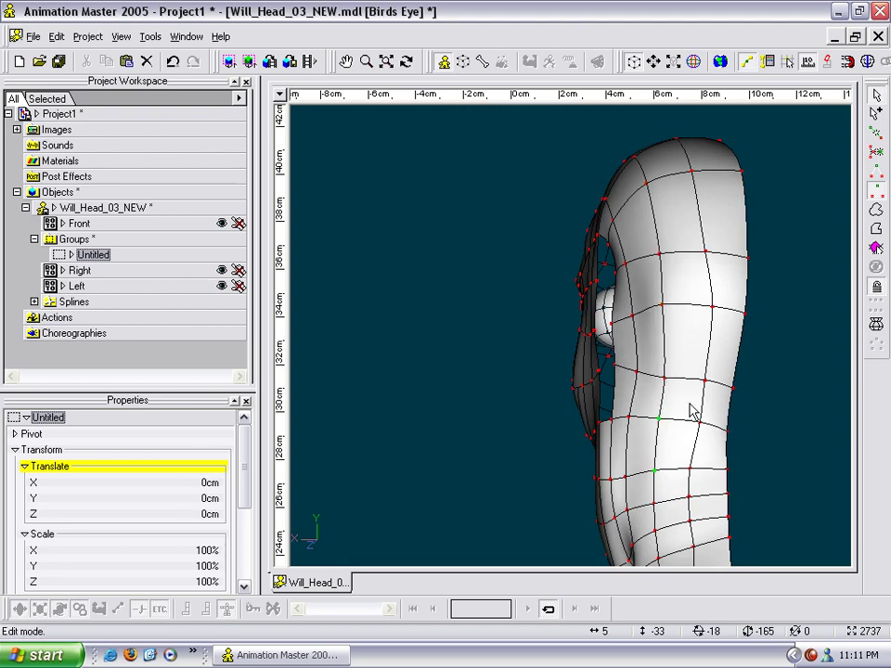
pyautogui.keyDown('shift'); pyautogui.click(706, 253); pyautogui.keyUp('shift')
pyautogui.moveTo(713, 298); pyautogui.dragTo(744, 321)
pyautogui.scroll(-1, 733, 329)
pyautogui.moveTo(697, 349); pyautogui.dragTo(759, 325, button='middle')
pyautogui.scroll(4, 734, 334)
pyautogui.moveTo(673, 350)
pyautogui.mouseDown()
pyautogui.moveTo(683, 351)
pyautogui.moveTo(677, 356)
pyautogui.mouseUp()
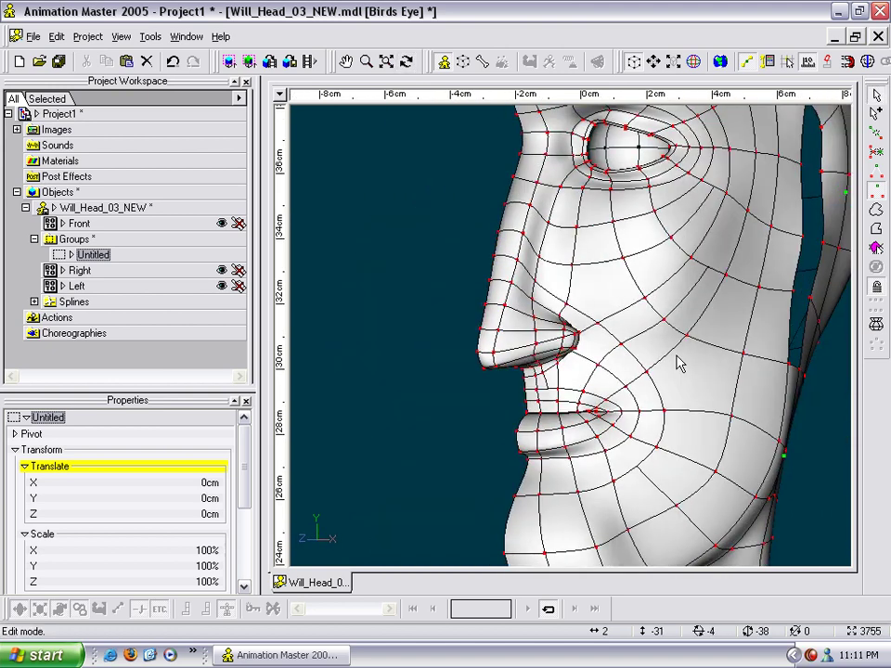
pyautogui.scroll(-3, 679, 357)
pyautogui.moveTo(666, 355); pyautogui.dragTo(611, 336, button='middle')
pyautogui.press('t')
pyautogui.moveTo(628, 350)
pyautogui.mouseDown()
pyautogui.moveTo(663, 354)
pyautogui.moveTo(635, 348)
pyautogui.mouseUp()
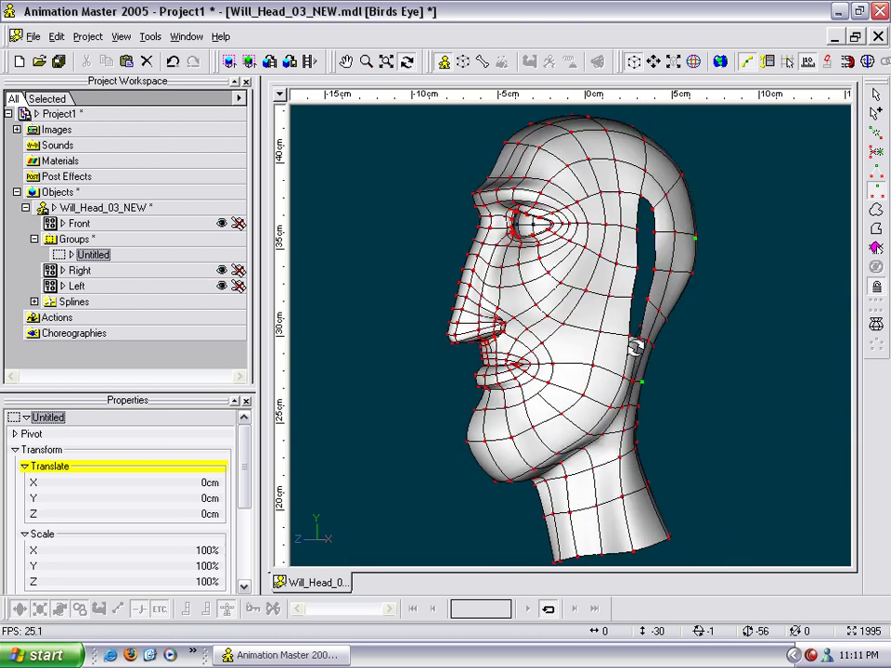
# Examine the nose, mouth, eye and cheek areas up close, and the head from below and in profile.
pyautogui.scroll(3, 634, 348)
pyautogui.scroll(-2, 634, 348)
pyautogui.moveTo(637, 327); pyautogui.dragTo(639, 351, button='middle')
pyautogui.press('t')
pyautogui.moveTo(624, 343); pyautogui.dragTo(620, 337)
pyautogui.moveTo(624, 338); pyautogui.dragTo(727, 282, button='middle')
pyautogui.scroll(9, 727, 283)
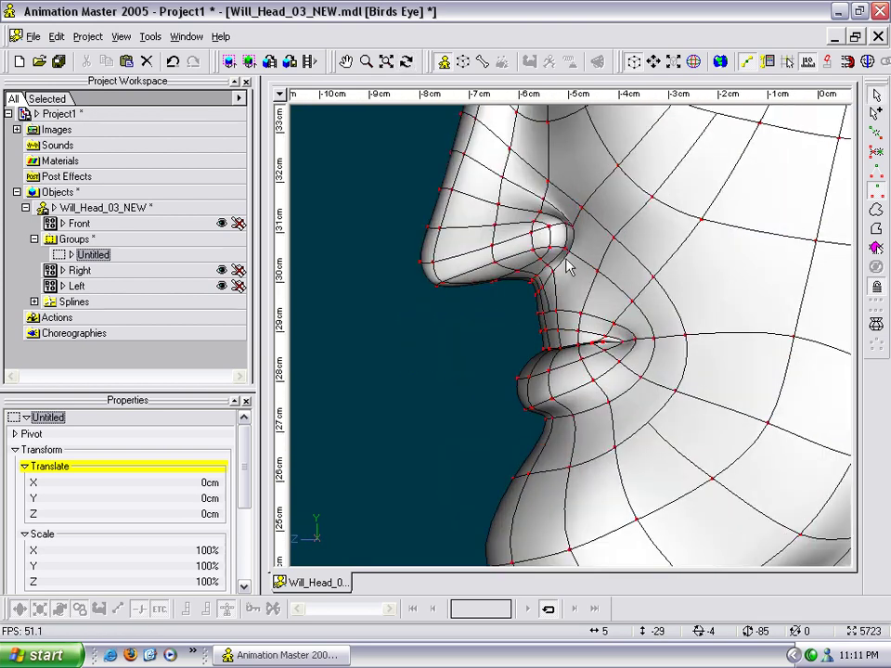
pyautogui.moveTo(542, 299); pyautogui.dragTo(554, 301)
pyautogui.scroll(-8, 612, 310)
pyautogui.moveTo(598, 277); pyautogui.dragTo(596, 282, button='middle')
pyautogui.scroll(-1, 597, 282)
pyautogui.press('t')
pyautogui.moveTo(601, 266); pyautogui.dragTo(642, 269)
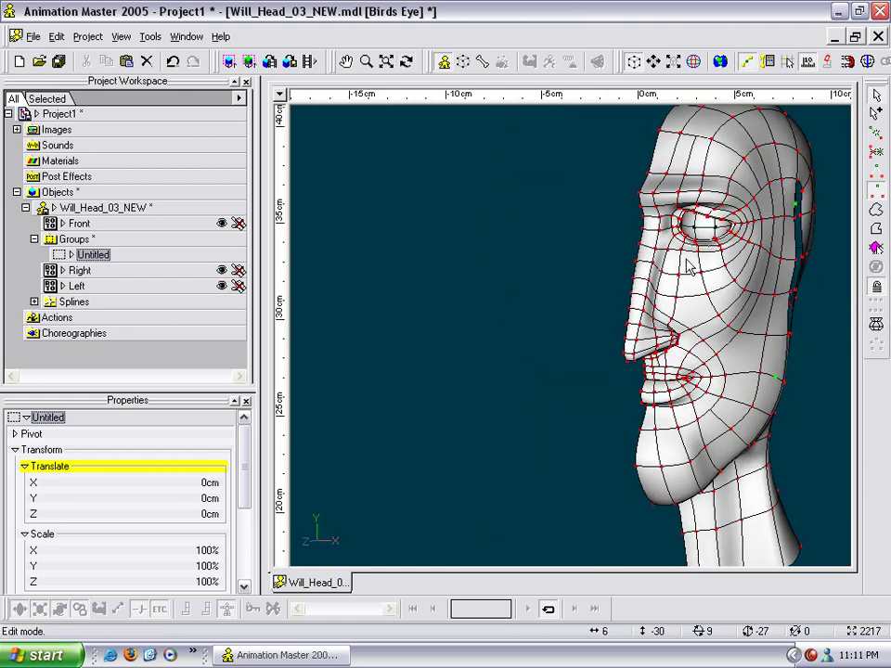
pyautogui.scroll(9, 571, 267)
pyautogui.moveTo(632, 332); pyautogui.dragTo(664, 306, button='middle')
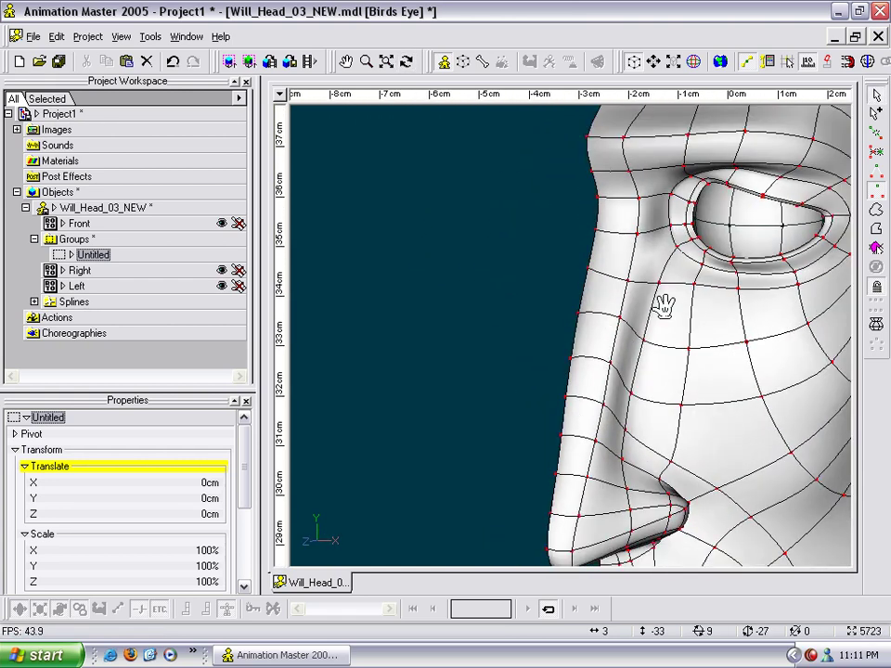
pyautogui.scroll(-6, 750, 358)
pyautogui.scroll(2, 692, 408)
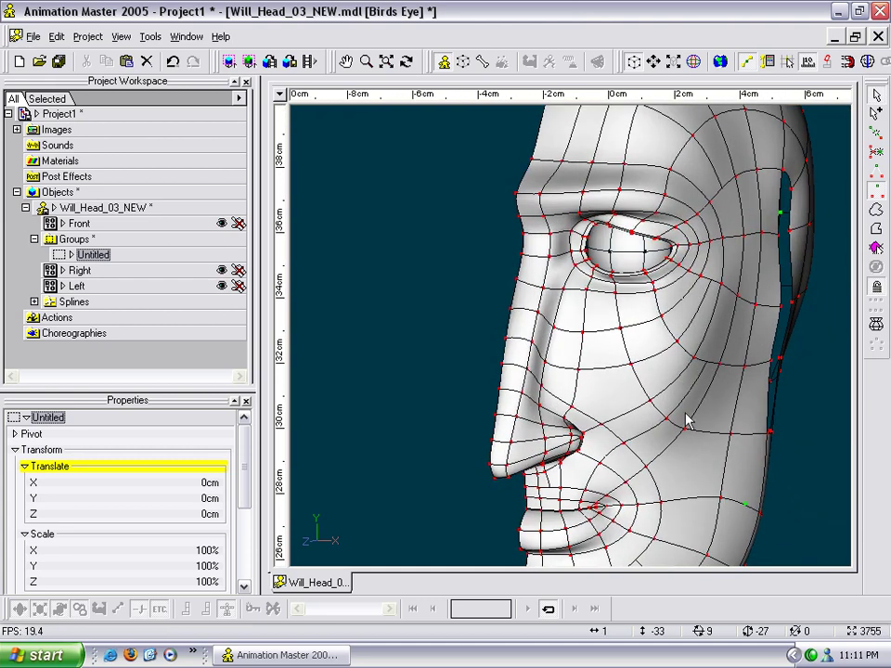
pyautogui.moveTo(683, 423); pyautogui.dragTo(636, 320)
pyautogui.scroll(-2, 655, 370)
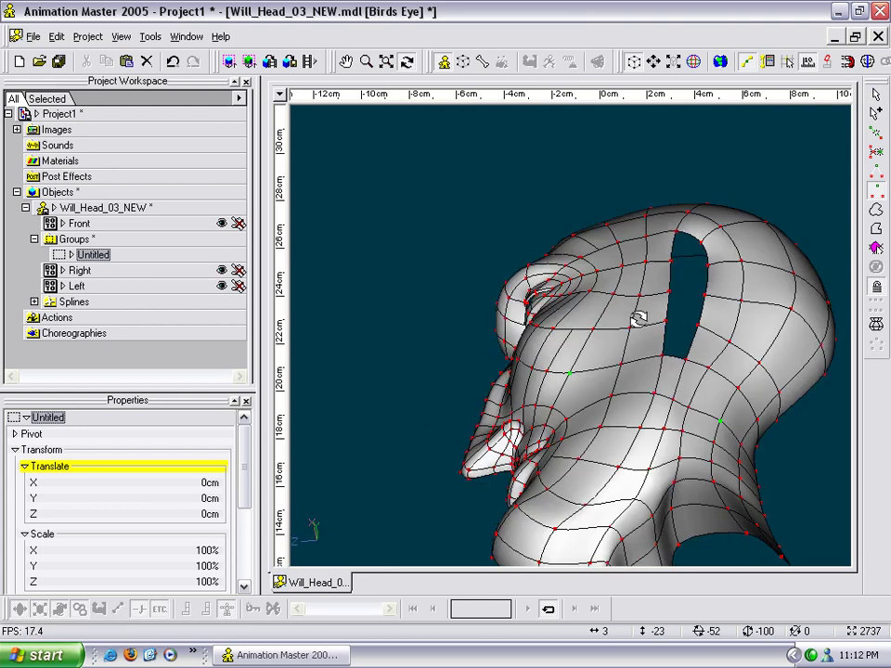
pyautogui.moveTo(730, 282)
pyautogui.mouseDown()
pyautogui.moveTo(710, 342)
pyautogui.moveTo(722, 266)
pyautogui.moveTo(727, 287)
pyautogui.mouseUp()
pyautogui.moveTo(691, 291); pyautogui.dragTo(642, 319, button='middle')
pyautogui.scroll(-4, 659, 305)
pyautogui.press('t')
pyautogui.moveTo(660, 304); pyautogui.dragTo(561, 290)
# Save the head model as a new version named Will_Head_04_NEW.mdl.
pyautogui.click(378, 227)
pyautogui.rightClick(420, 215)
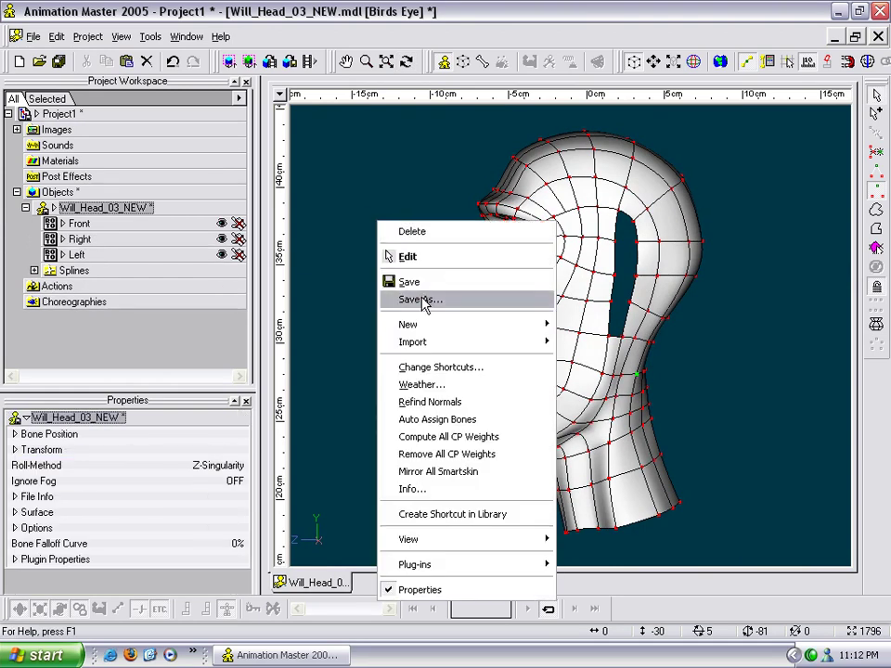
pyautogui.click(424, 303)
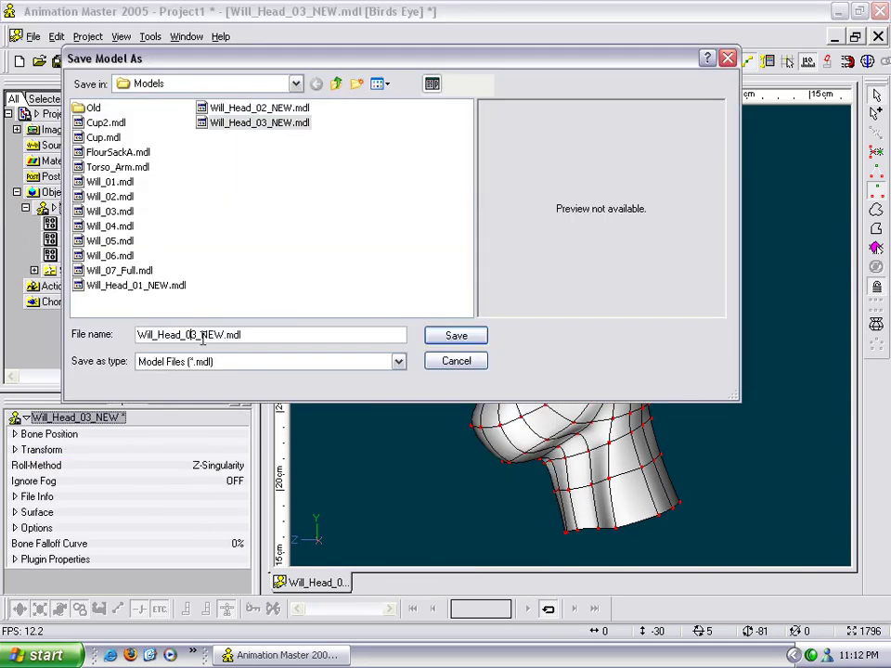
pyautogui.write('4')
pyautogui.press('Return')
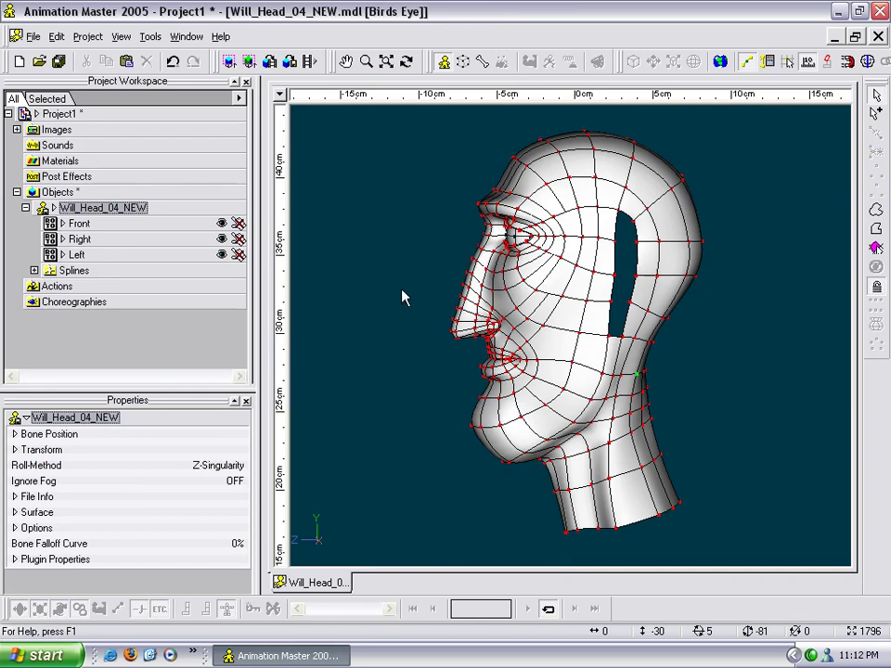
pyautogui.moveTo(421, 296); pyautogui.dragTo(482, 324)
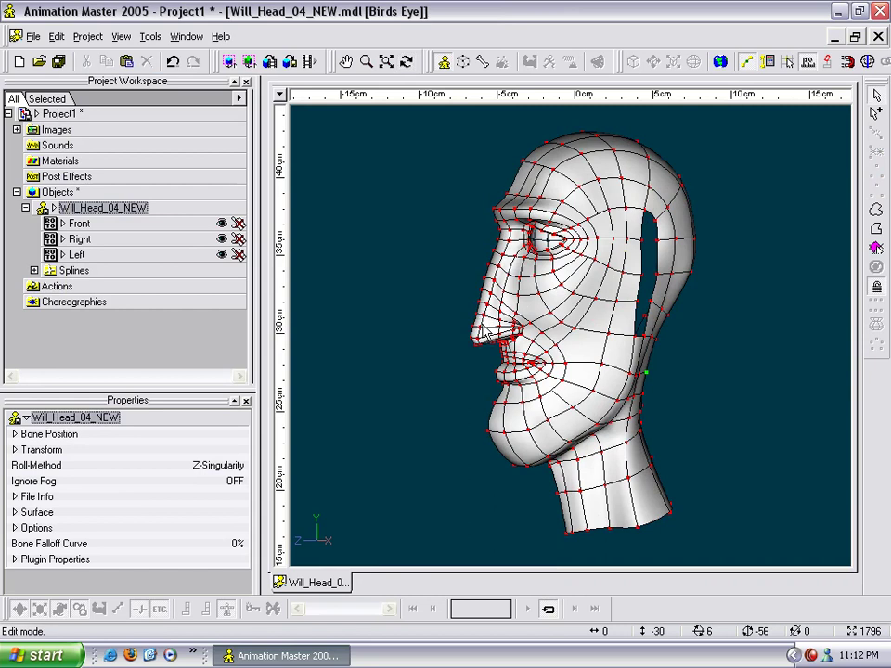